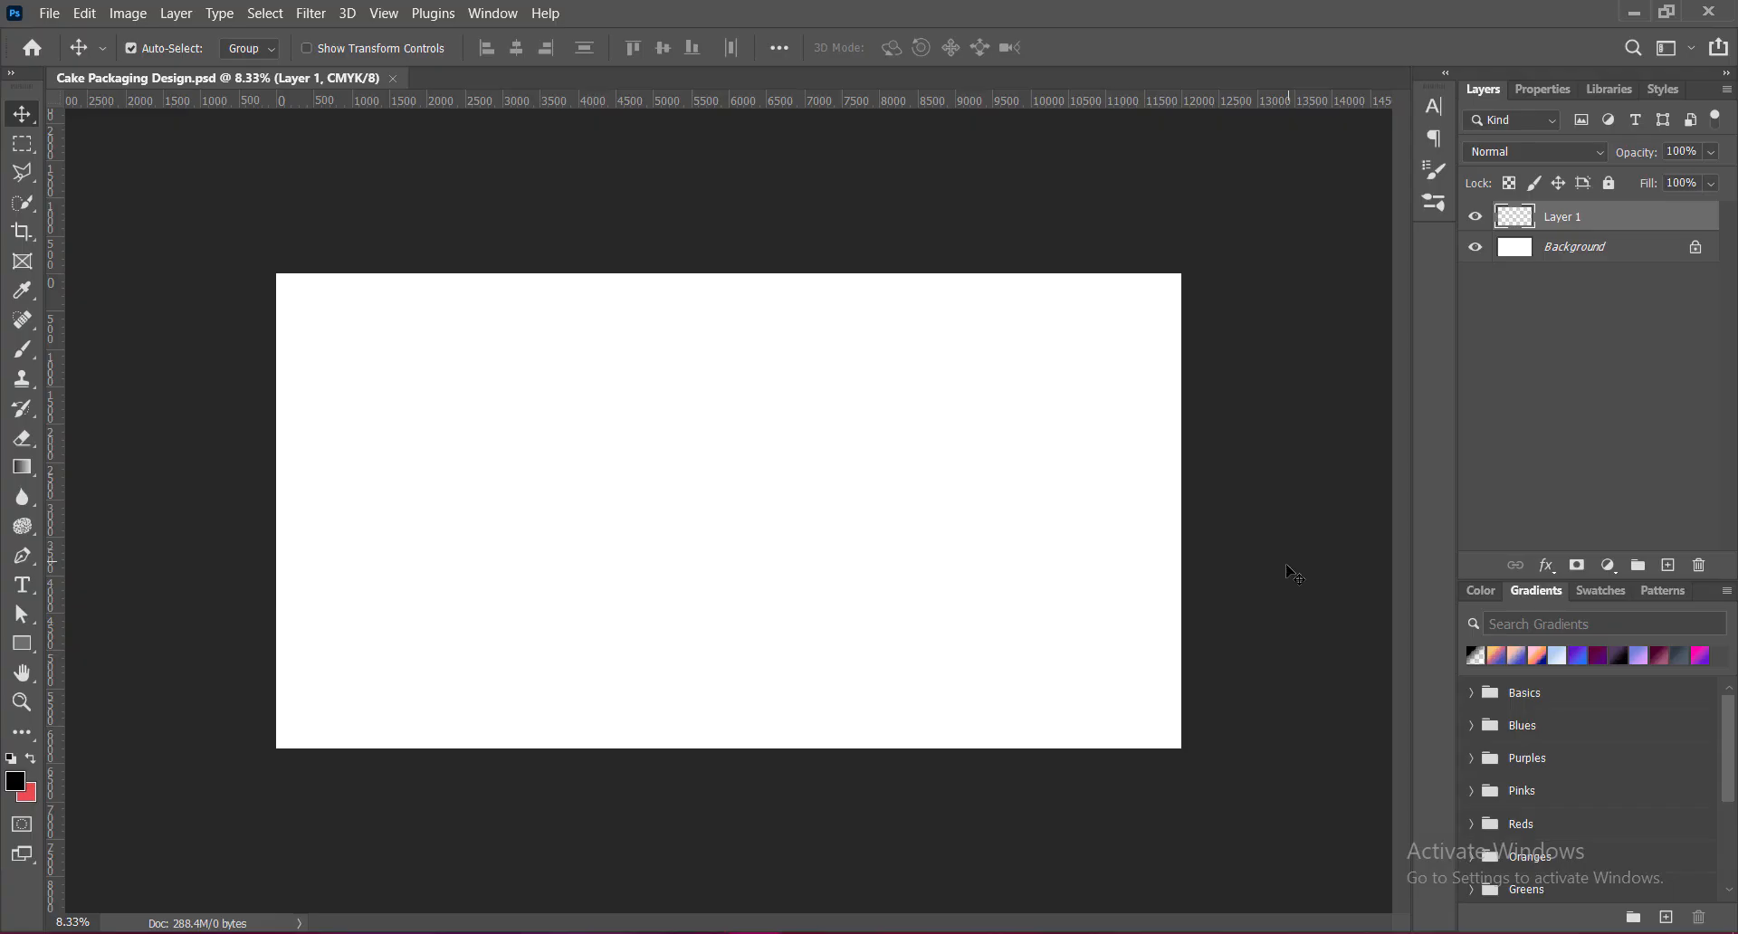
Draw a black rectangle about 12675 × 7011 px that covers the whole canvas.
click(18, 653)
click(108, 644)
drag(248, 243, 1202, 769)
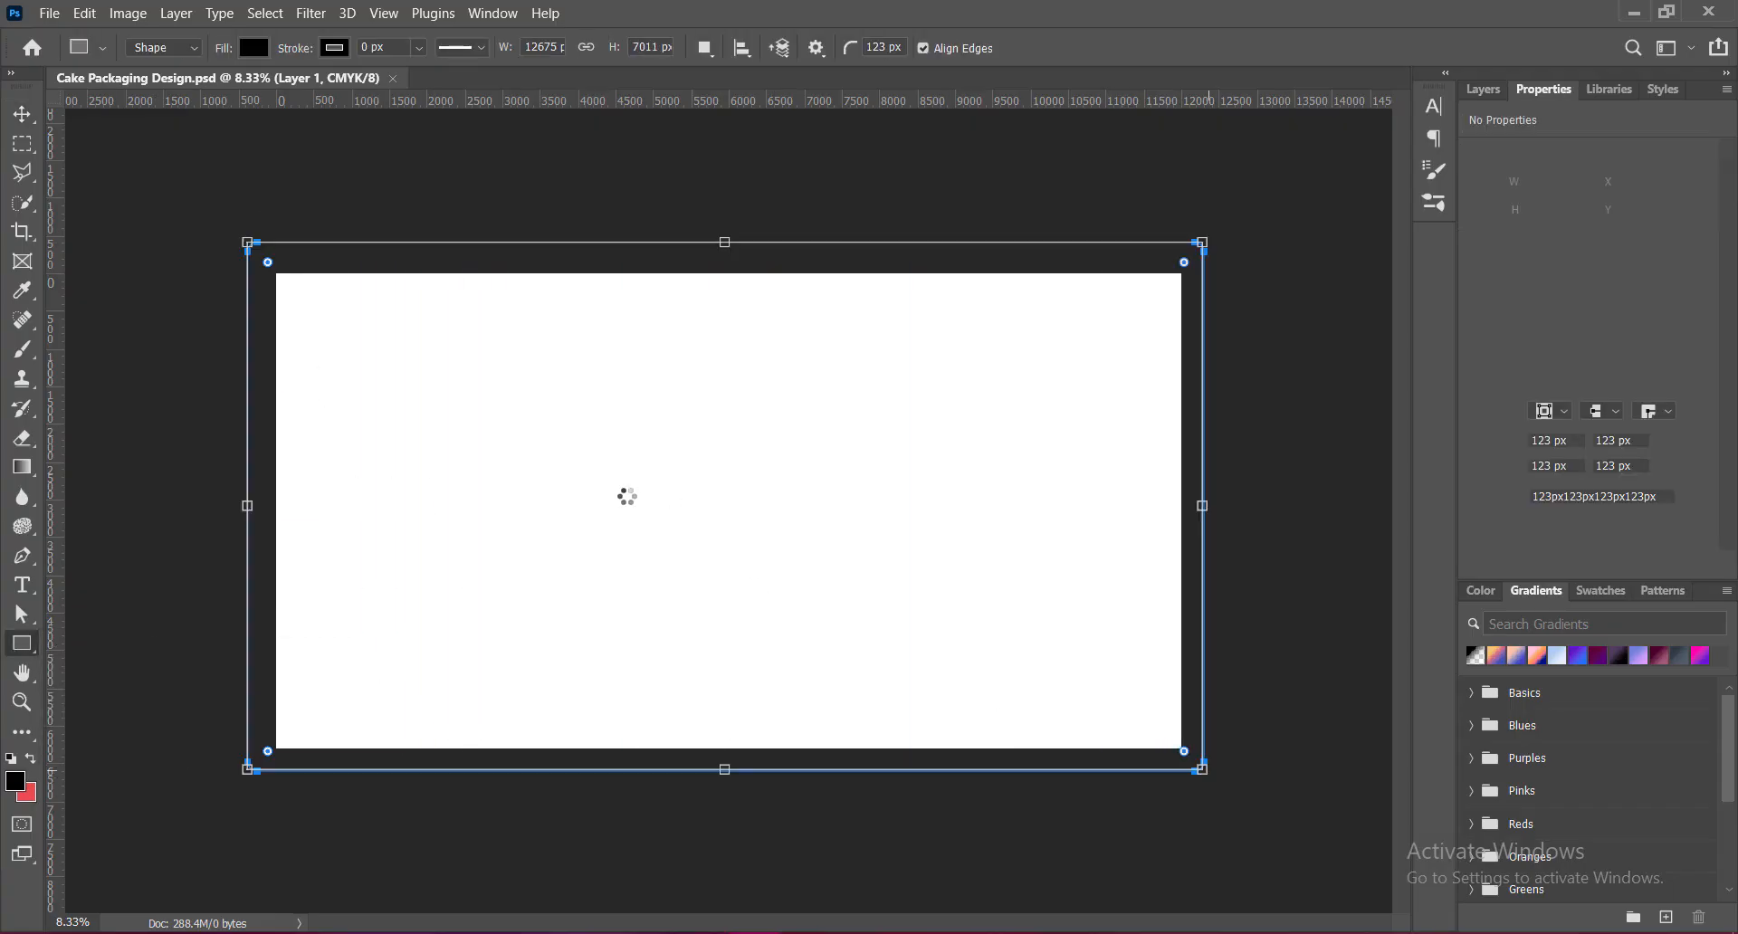
drag(267, 264, 206, 218)
click(18, 115)
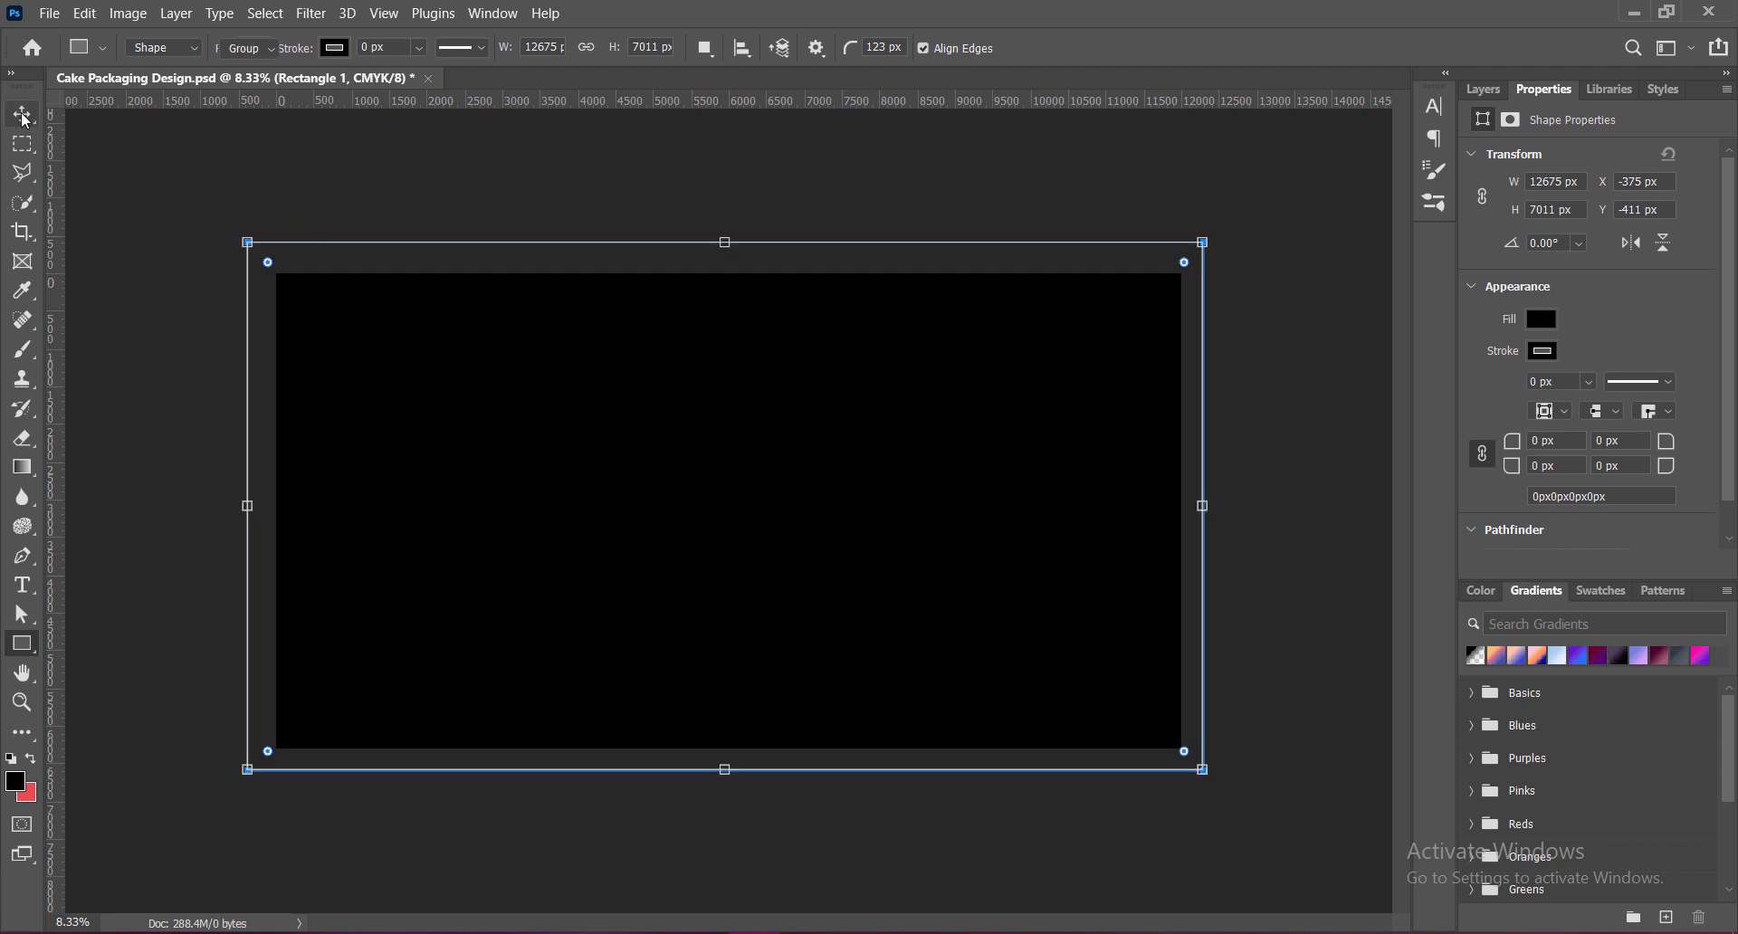
scroll(954, 540, up, 2)
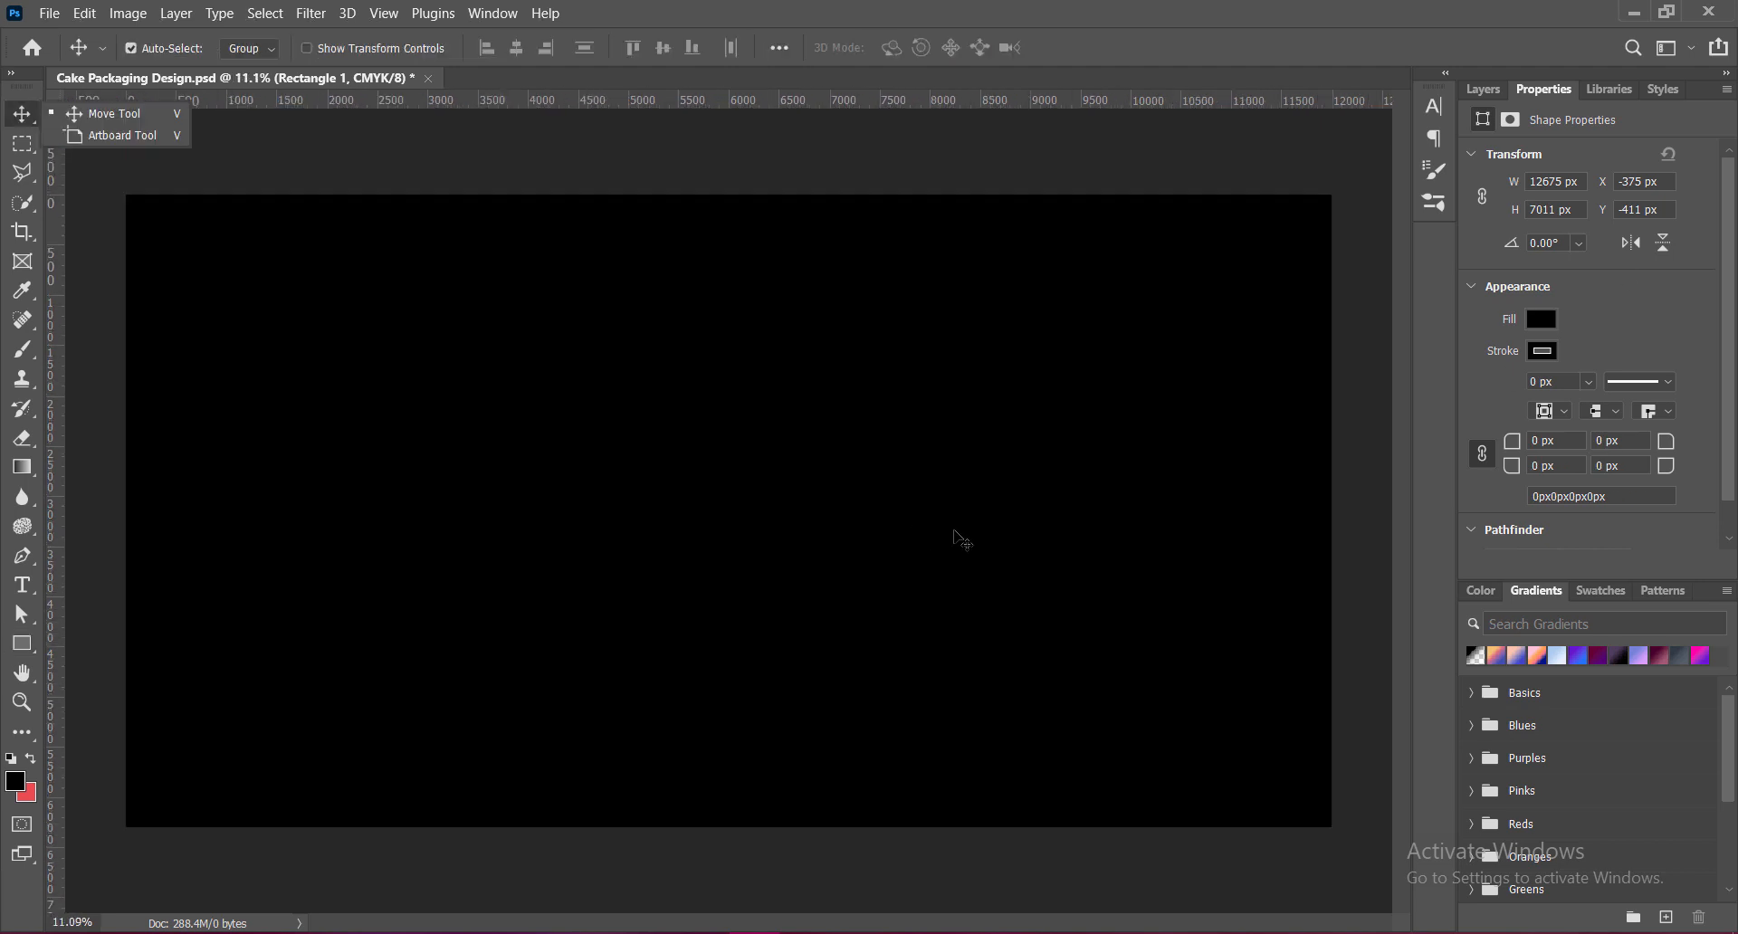
Add a Gradient Overlay effect to the rectangle layer and show its settings.
click(1481, 90)
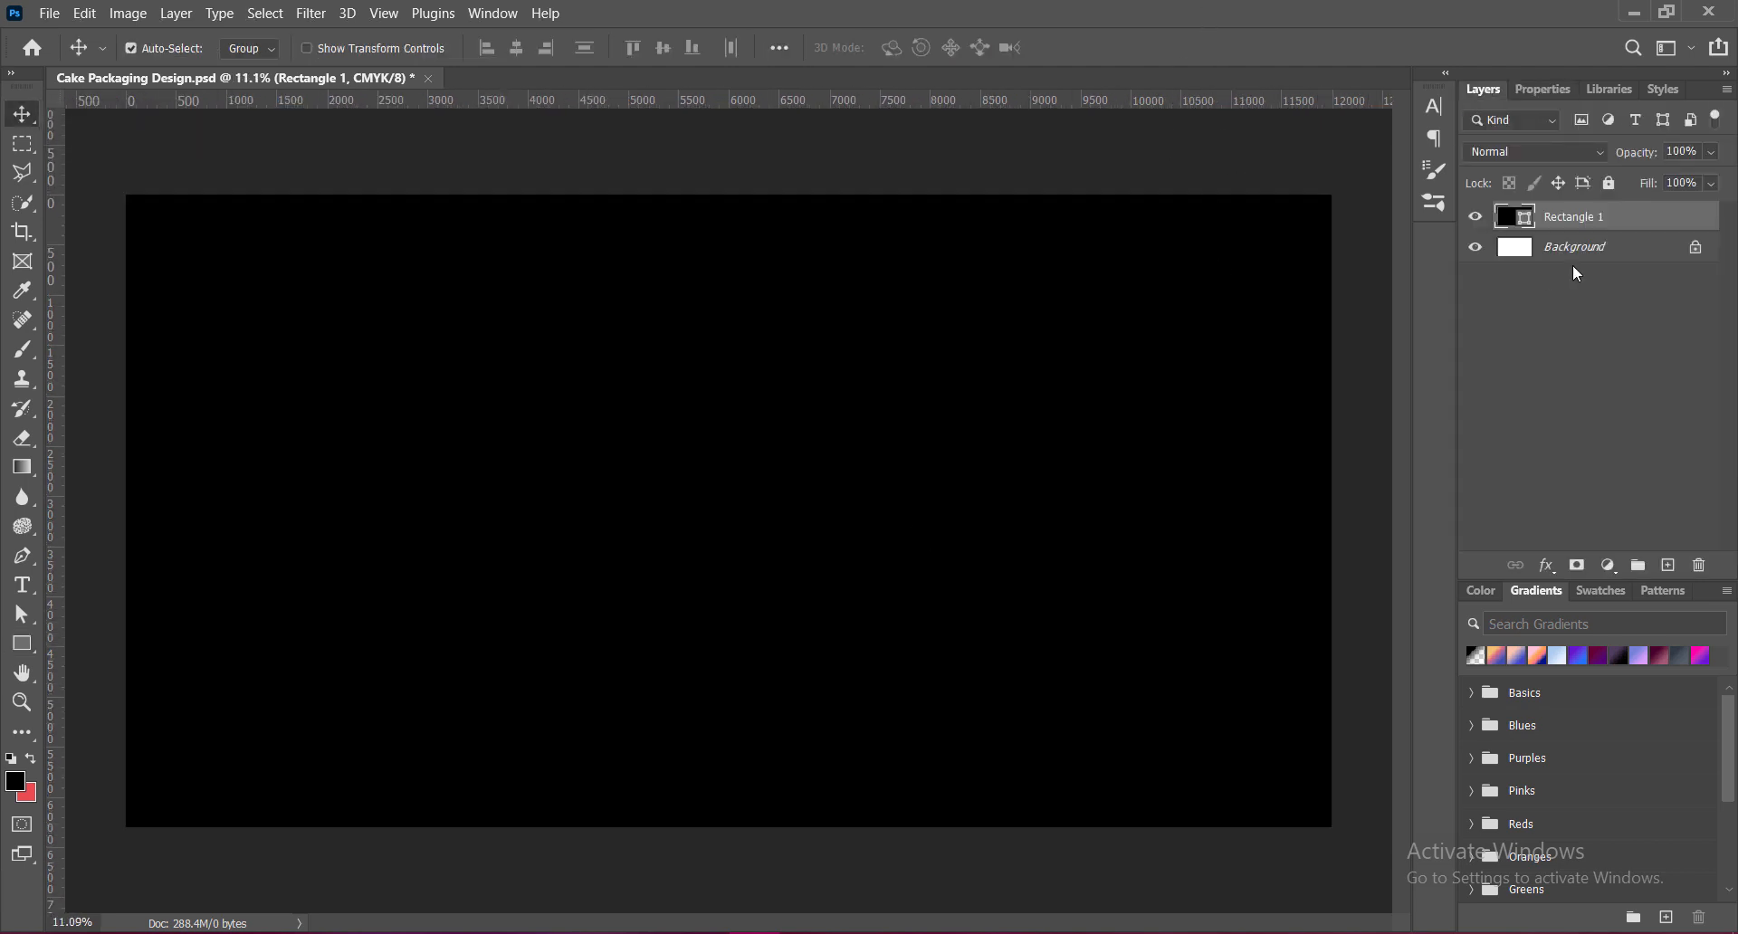
right_click(1506, 223)
click(1503, 234)
click(869, 392)
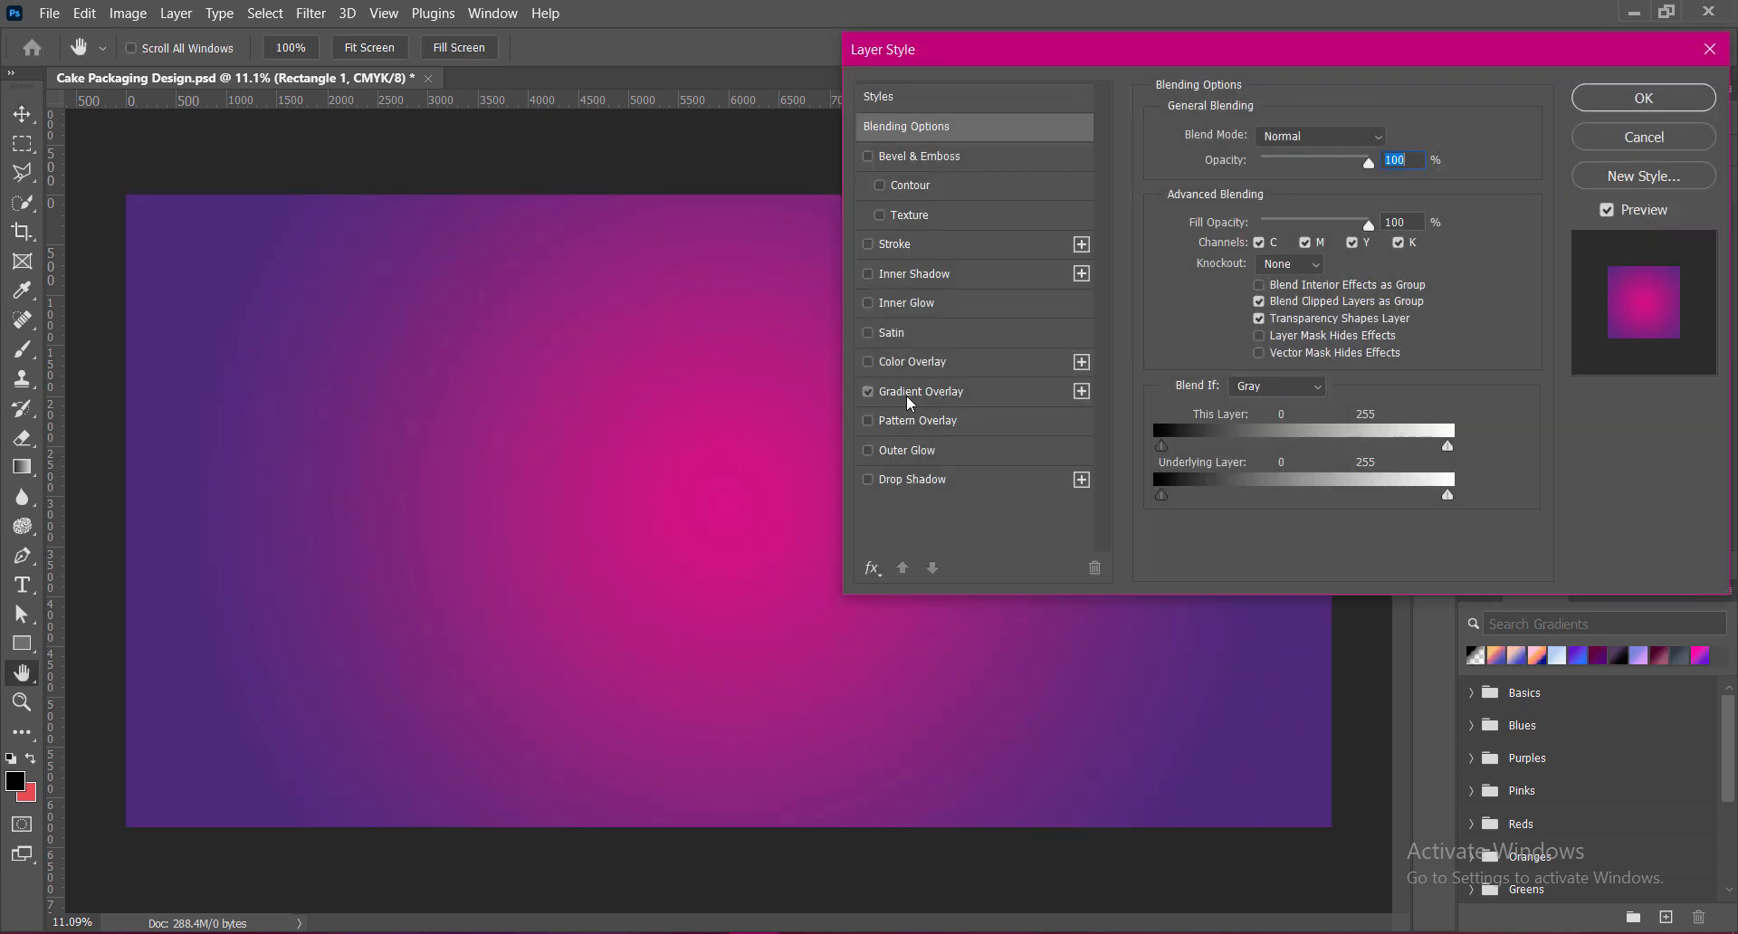
click(908, 395)
Apply the Red_01 preset from the Reds group to the overlay and set the gradient method to Perceptual.
click(1368, 193)
mouse_move(1389, 253)
mouse_down()
mouse_move(1399, 312)
mouse_move(1389, 277)
mouse_up()
click(1182, 309)
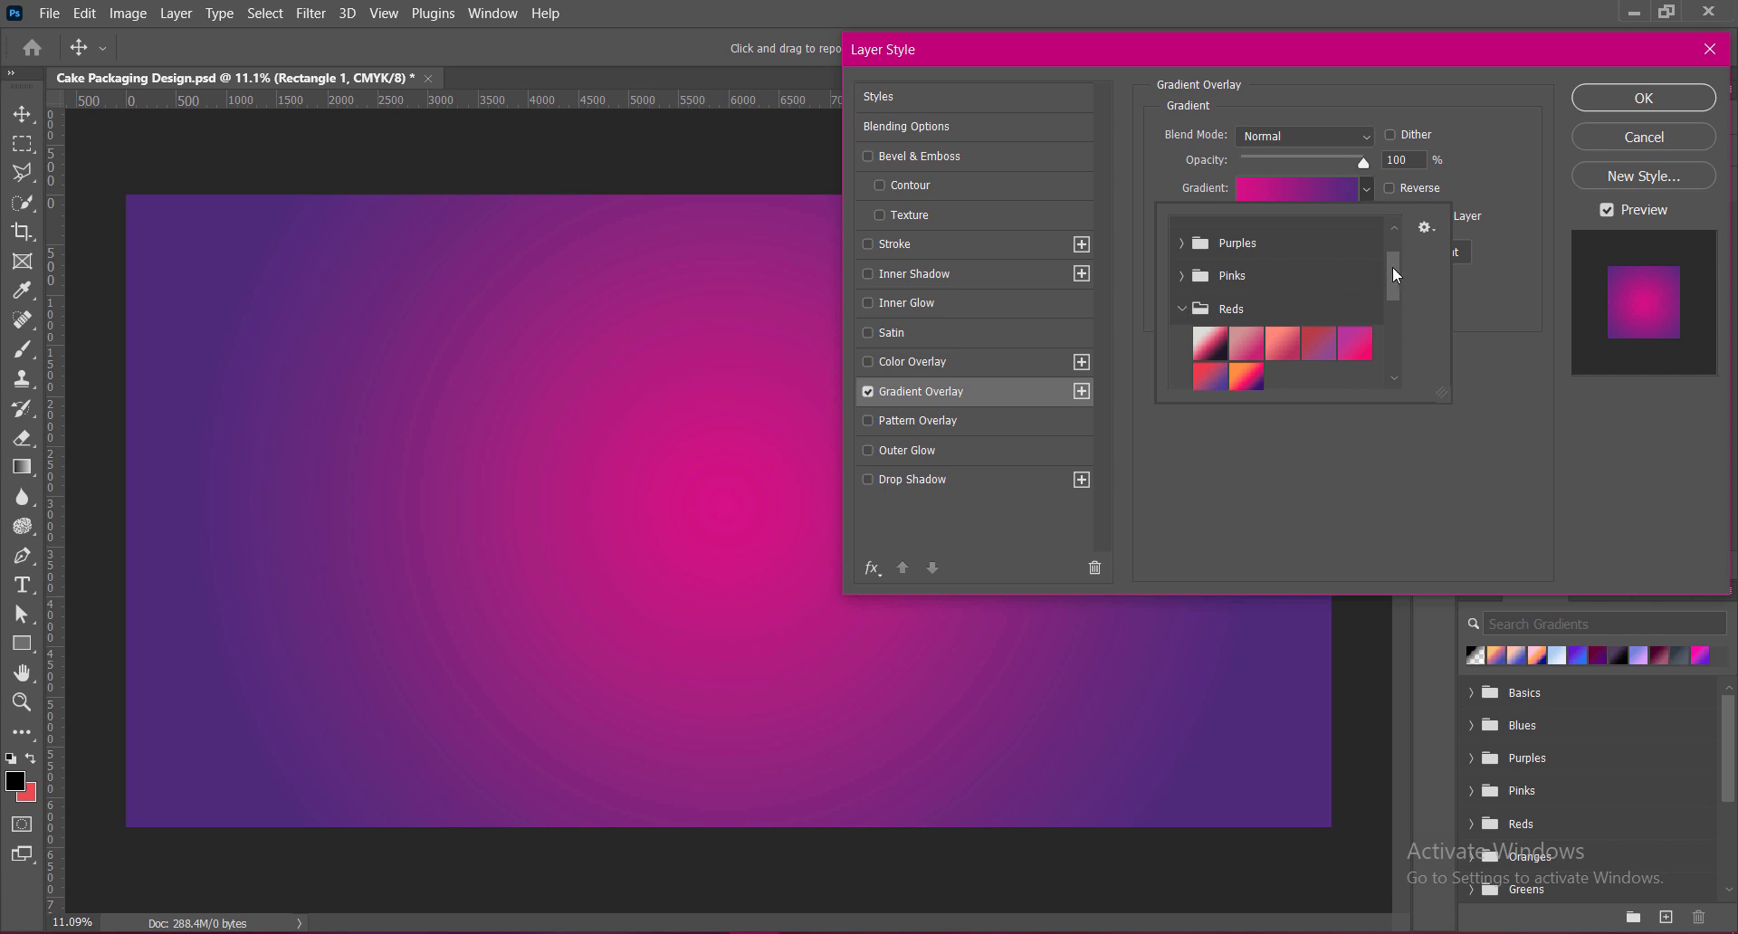
click(1211, 344)
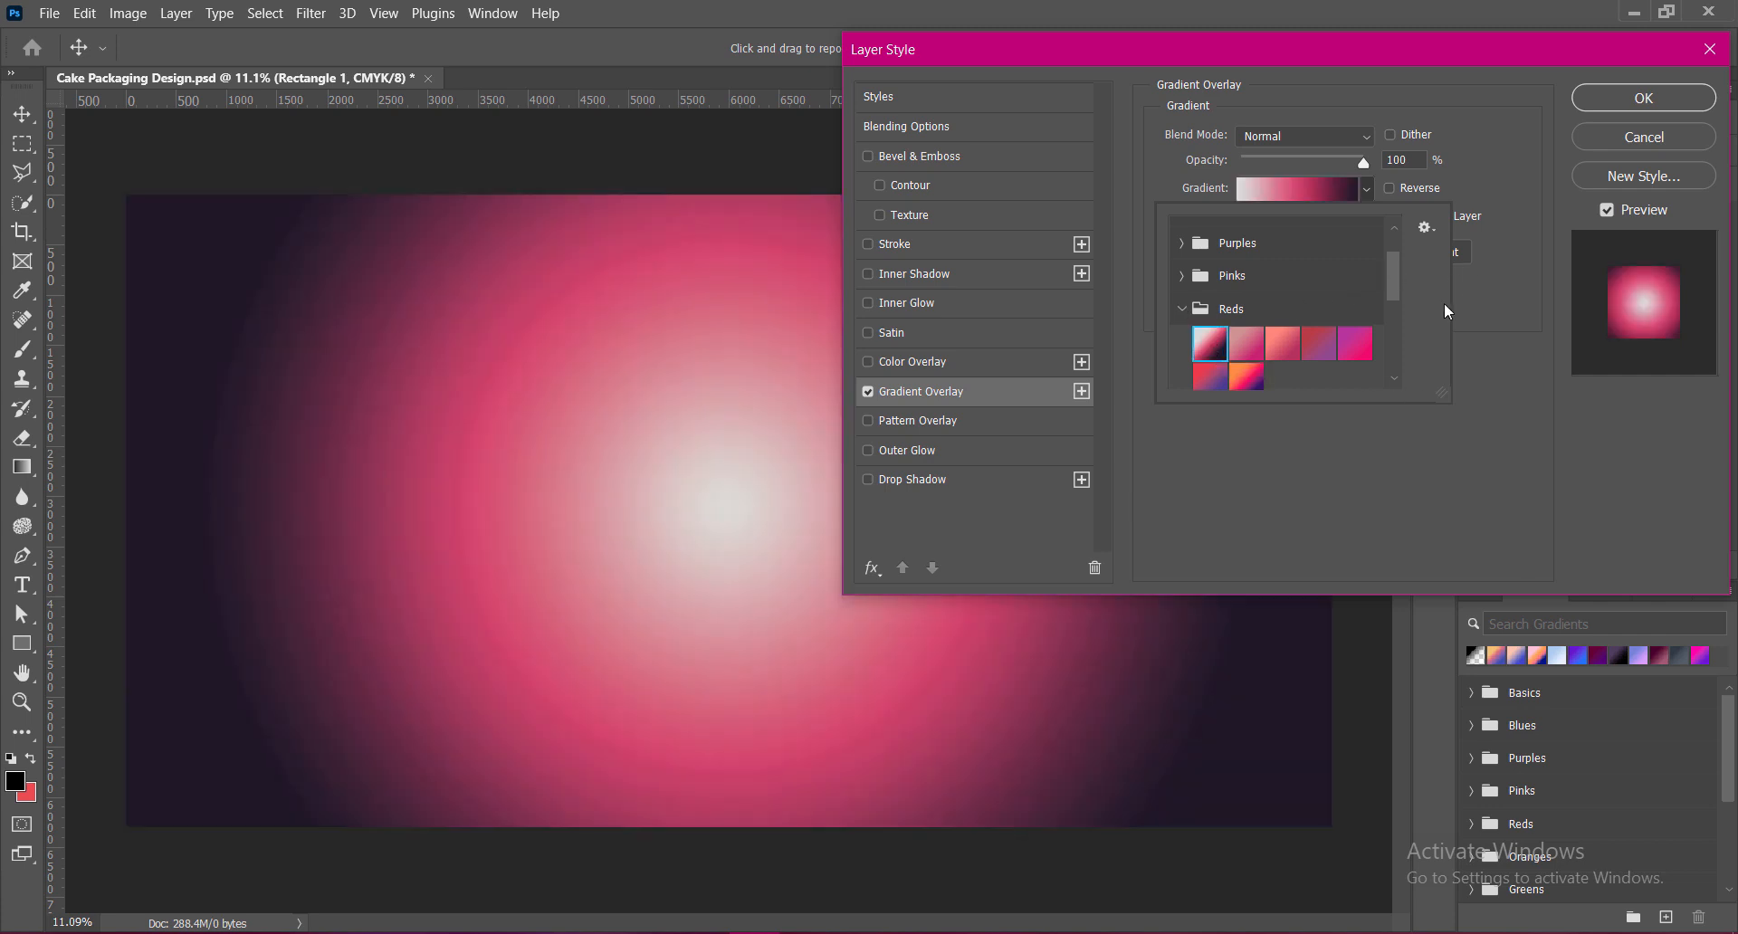
drag(1394, 286, 1392, 323)
click(1491, 360)
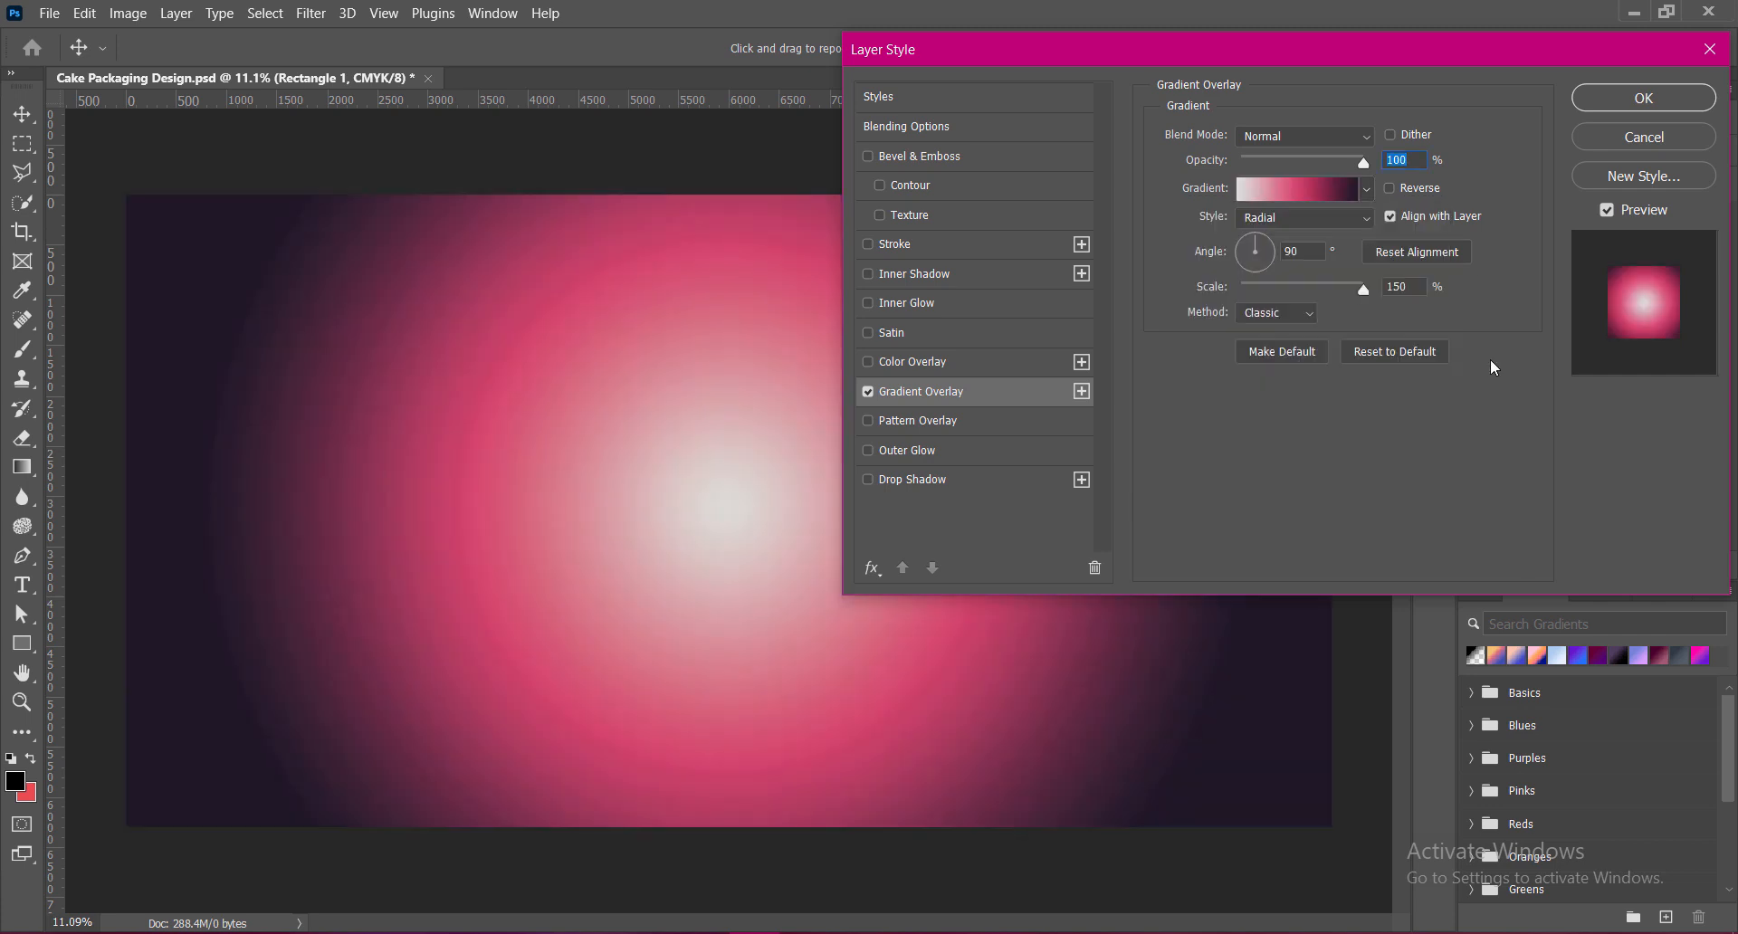
click(1294, 312)
click(1288, 328)
Recolour the gradient's dark end stop at 100% to a very dark reddish brown.
click(1331, 188)
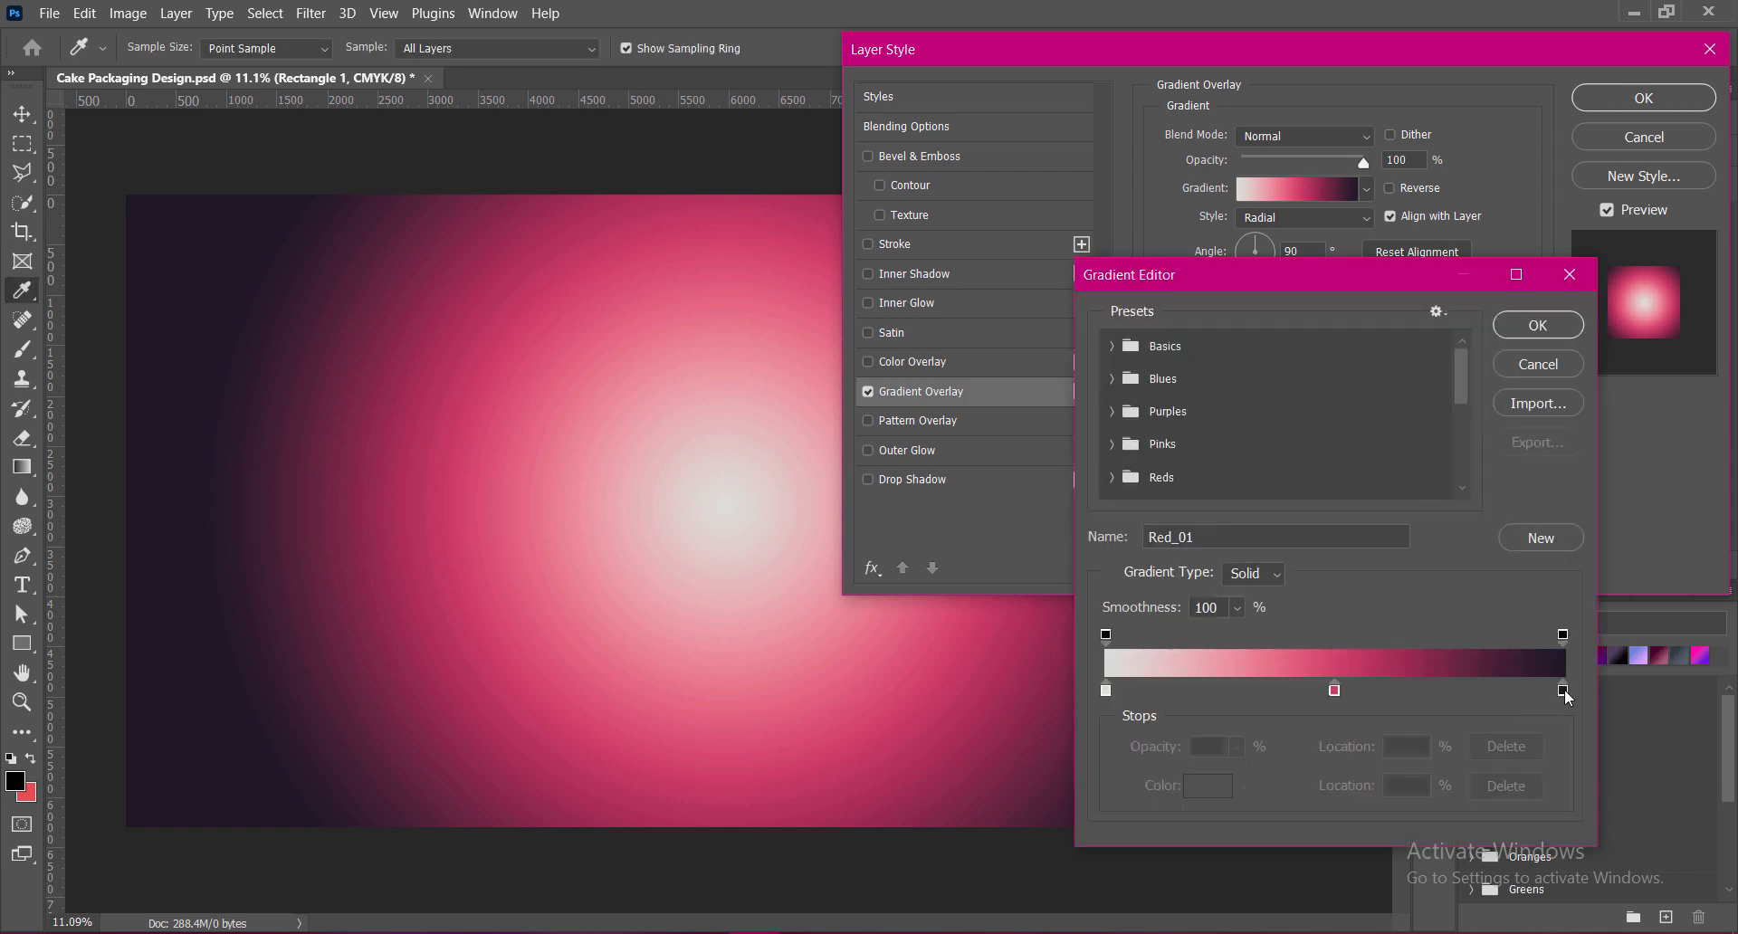
double_click(1563, 691)
click(1442, 738)
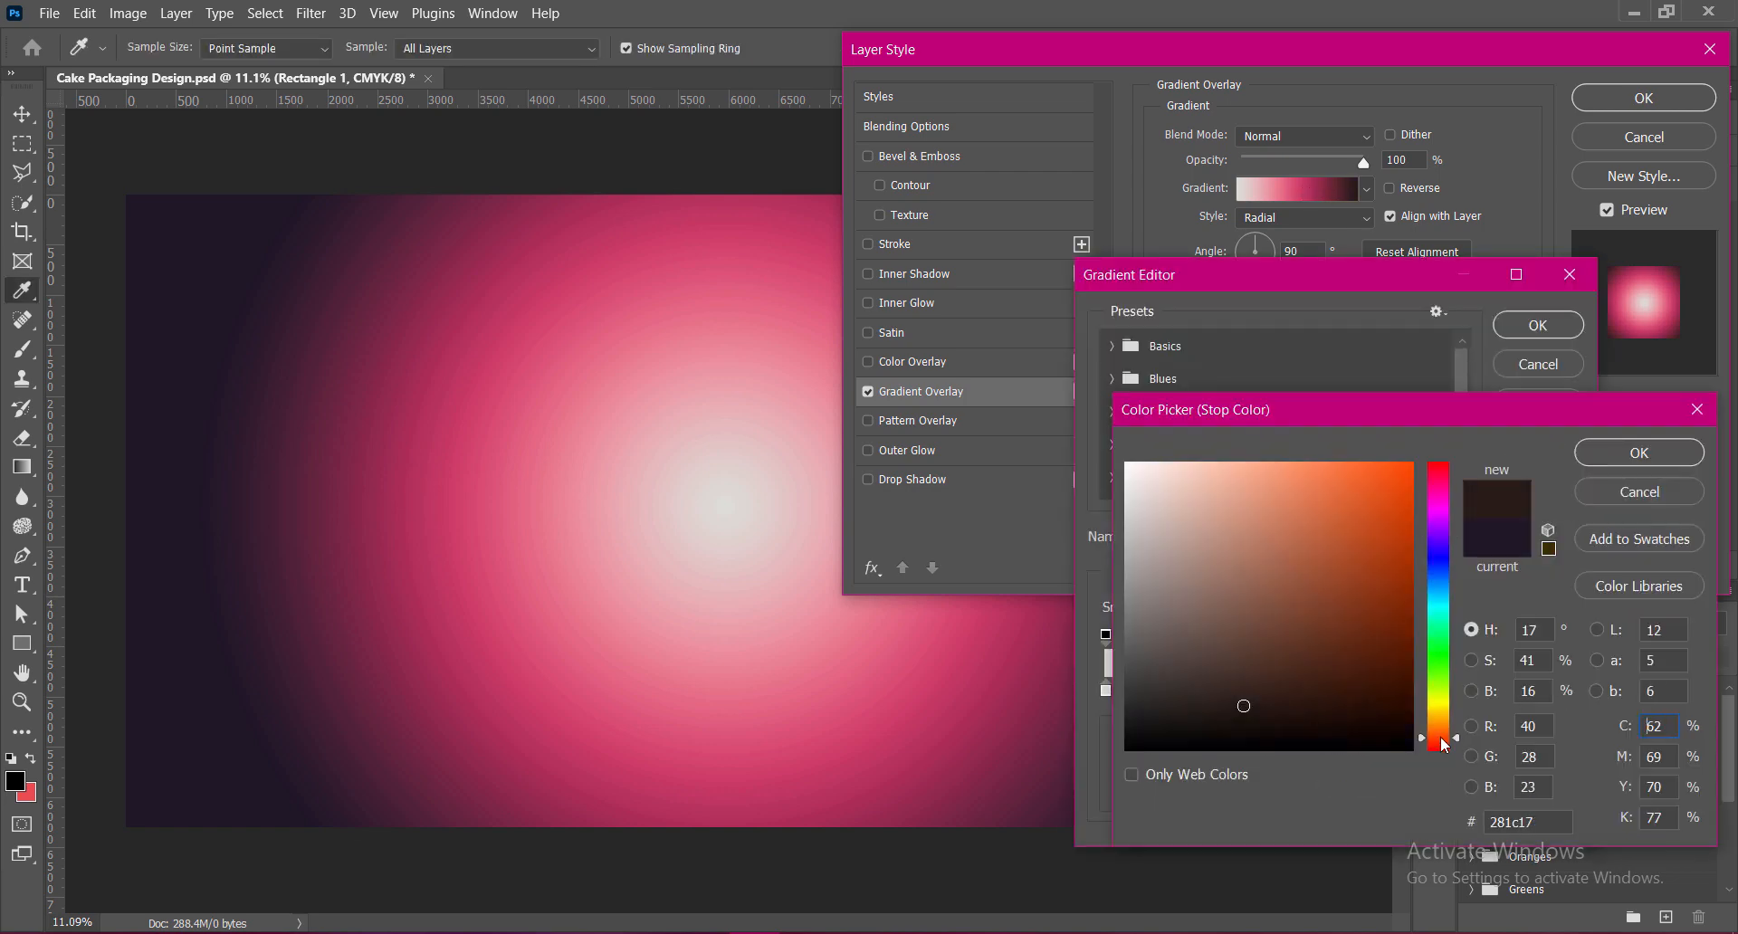
click(1361, 698)
click(1595, 452)
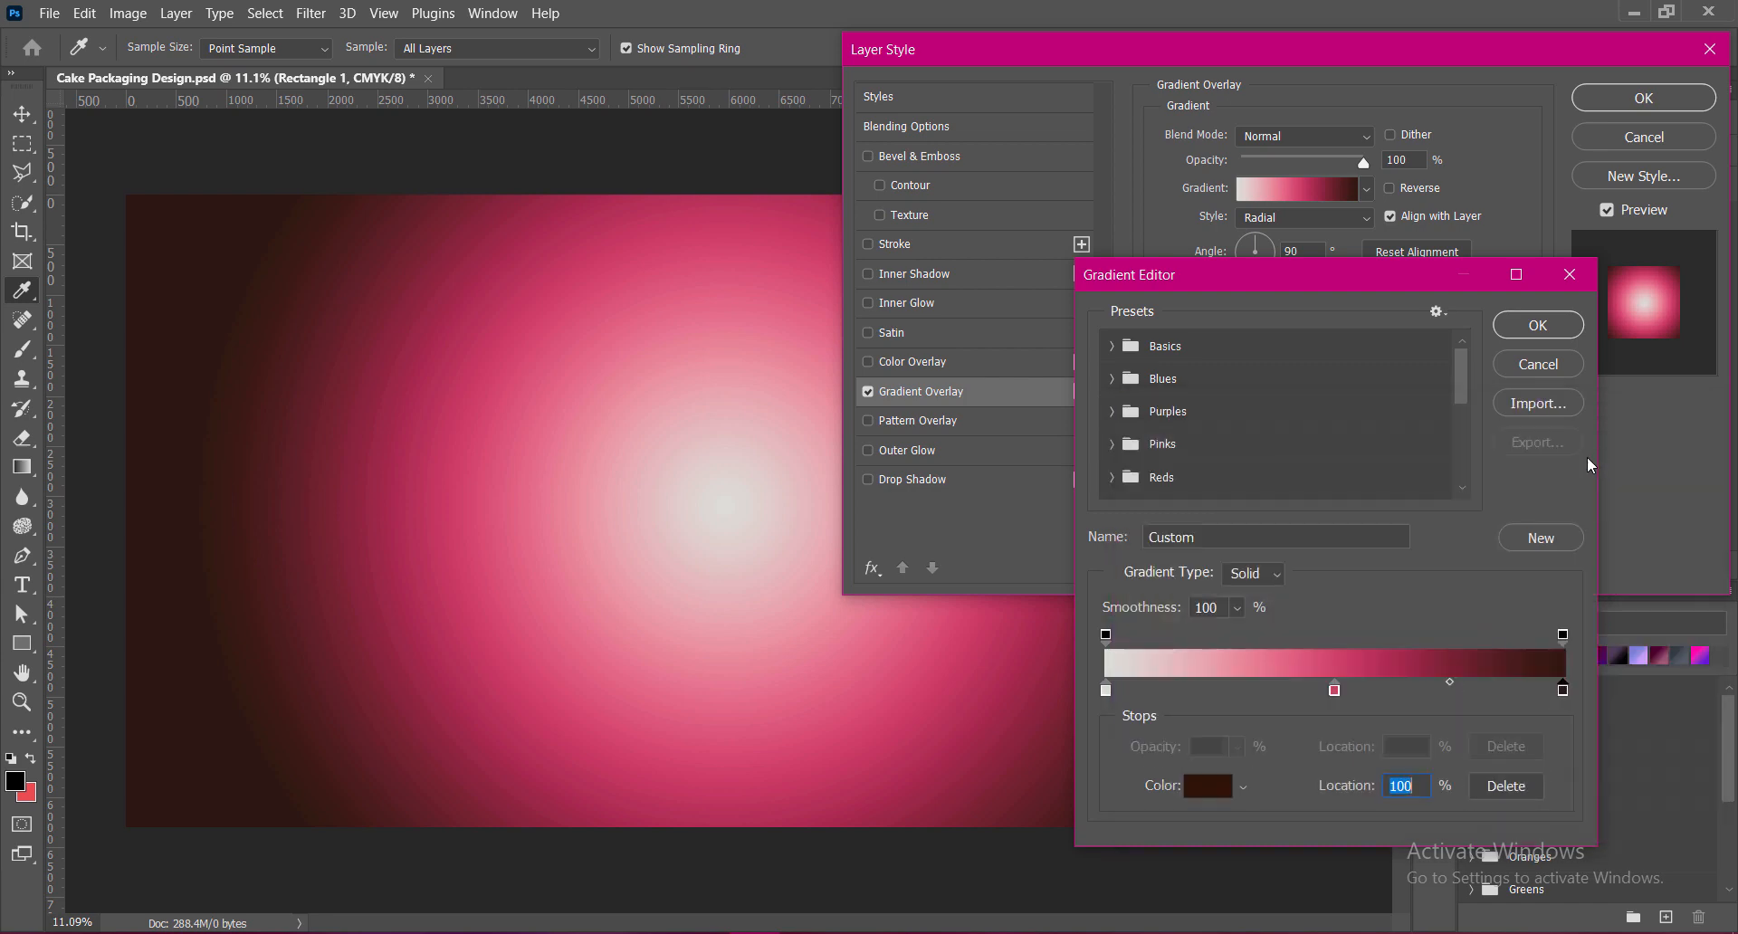
Lighten the gradient's end stop to a medium brown, #78422f.
double_click(1563, 691)
click(1307, 507)
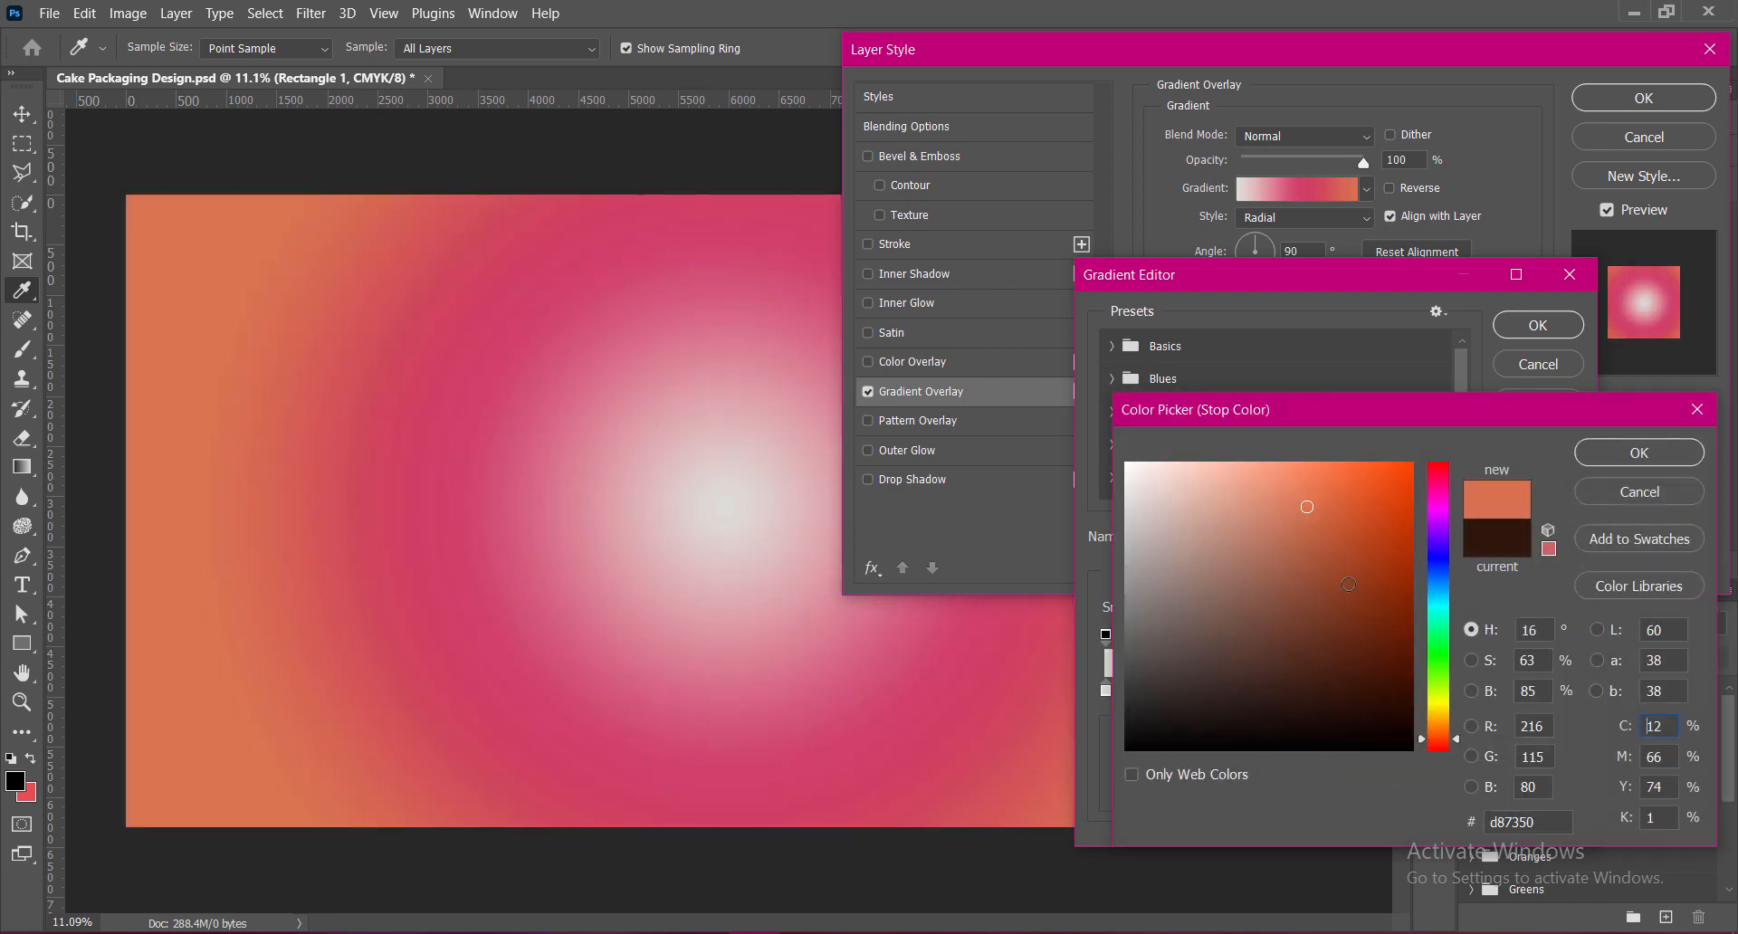
click(1352, 616)
click(1407, 614)
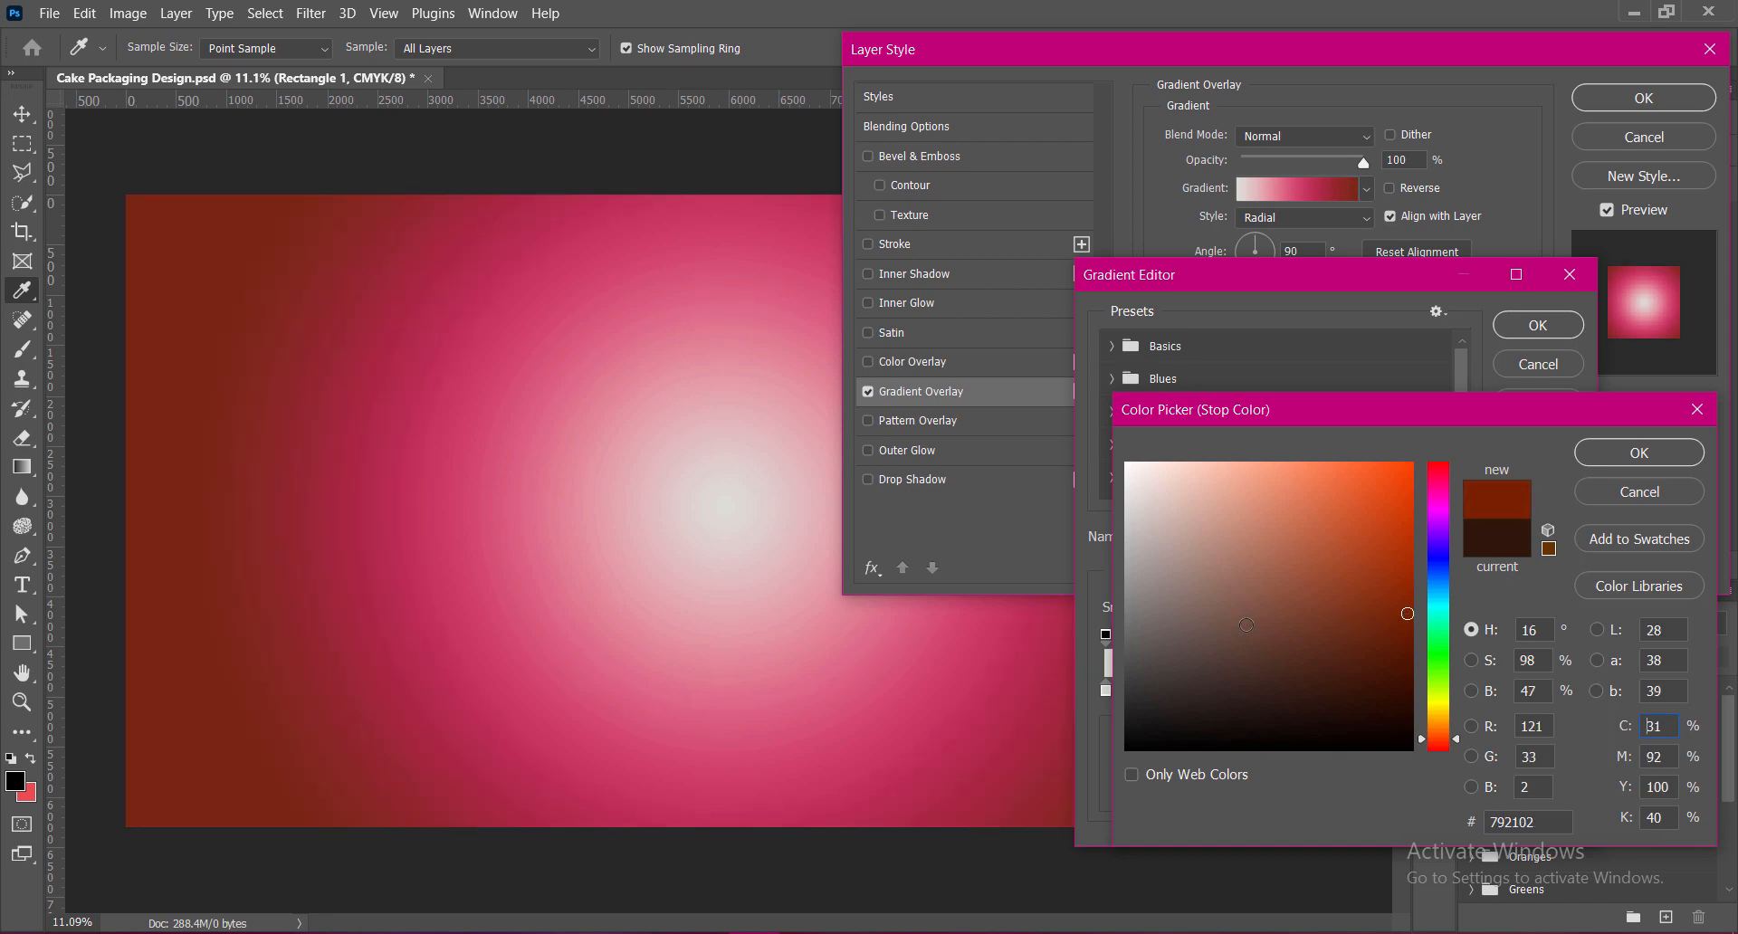
click(1234, 616)
click(1301, 616)
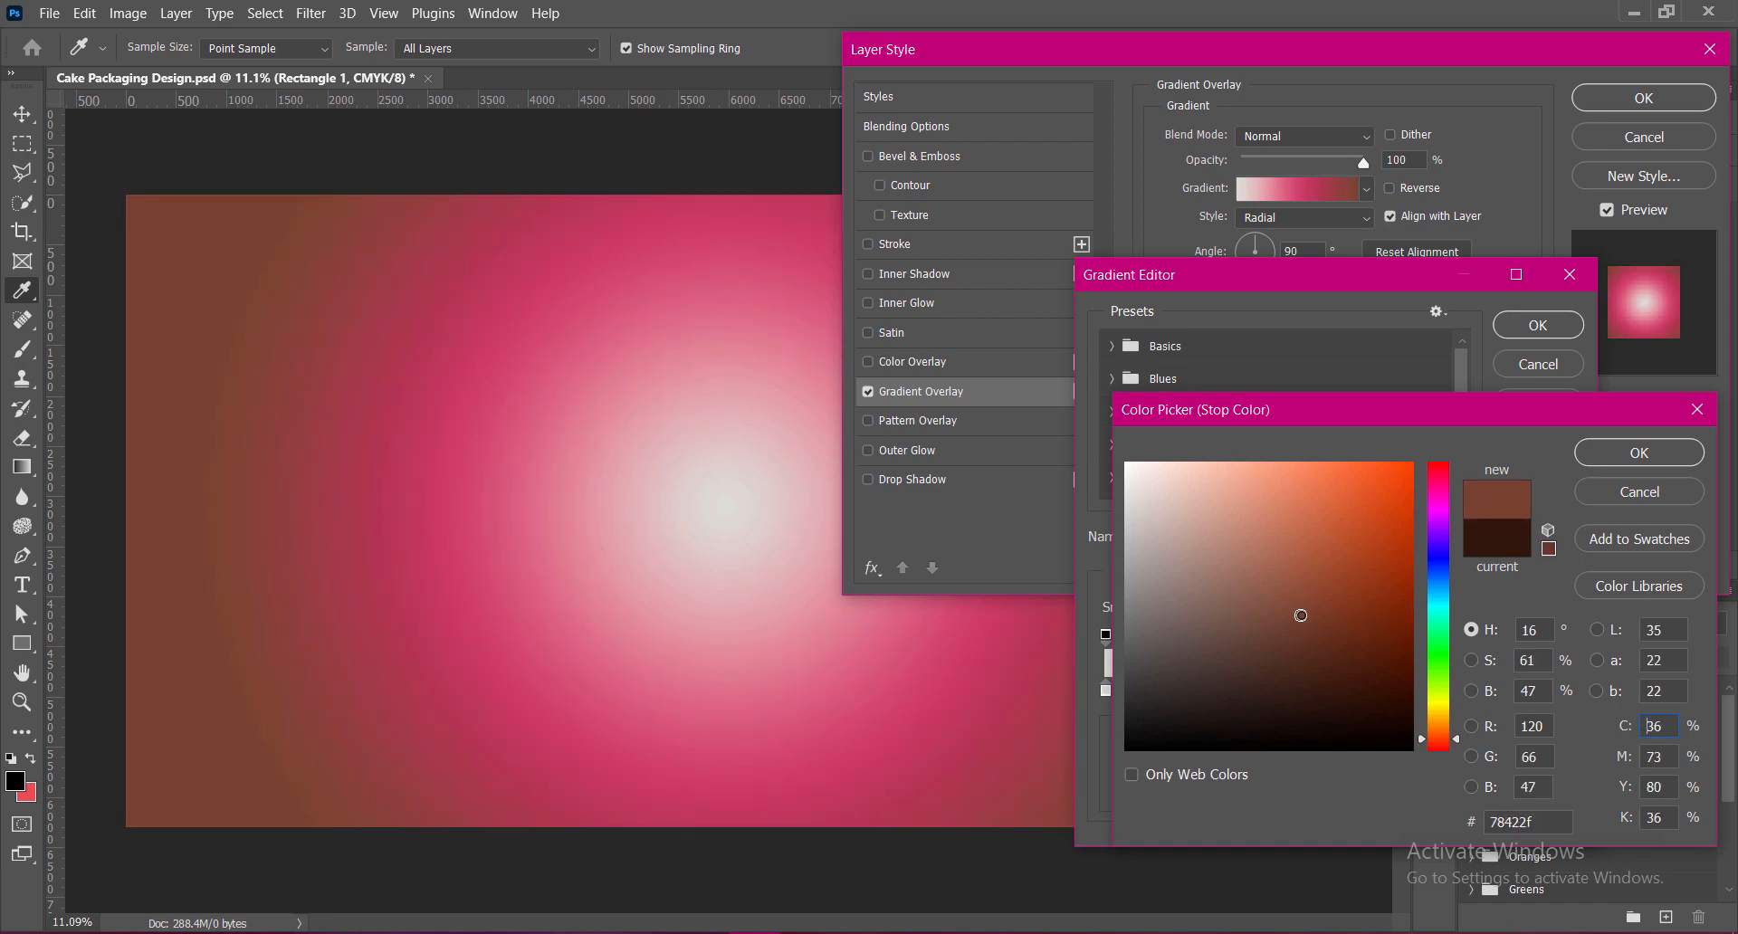
key(Return)
Recolour the gradient's pink middle stop to a golden brown, about #b37029.
double_click(1334, 690)
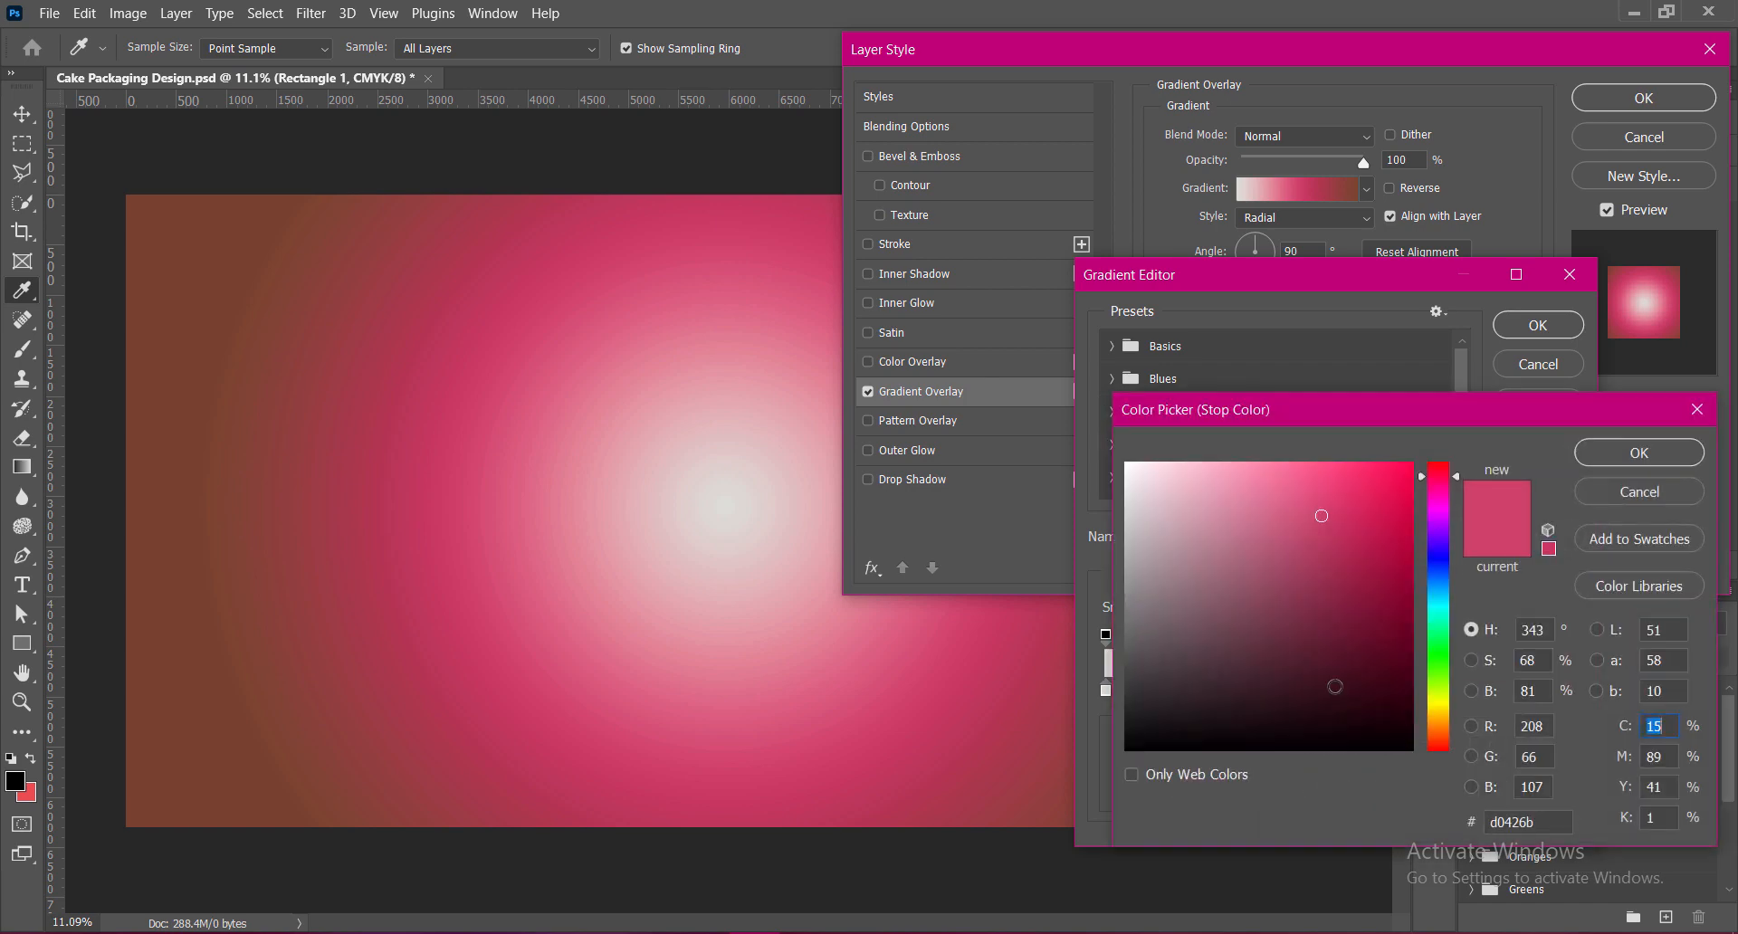
click(1434, 714)
click(1437, 721)
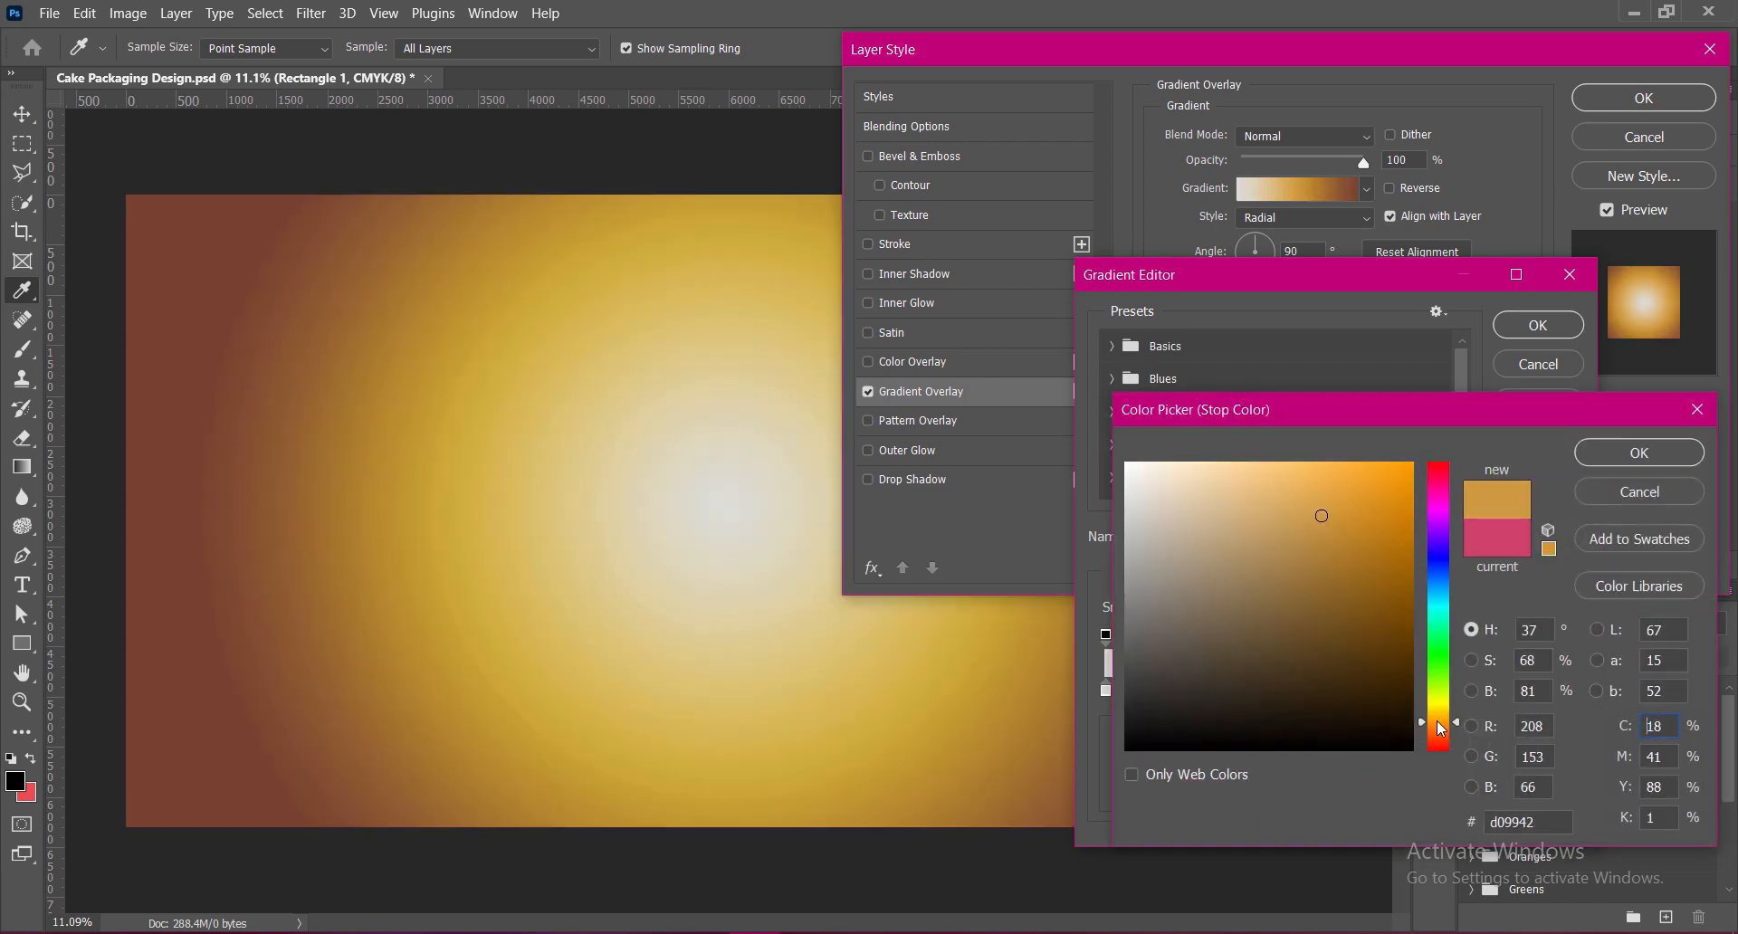
click(1384, 549)
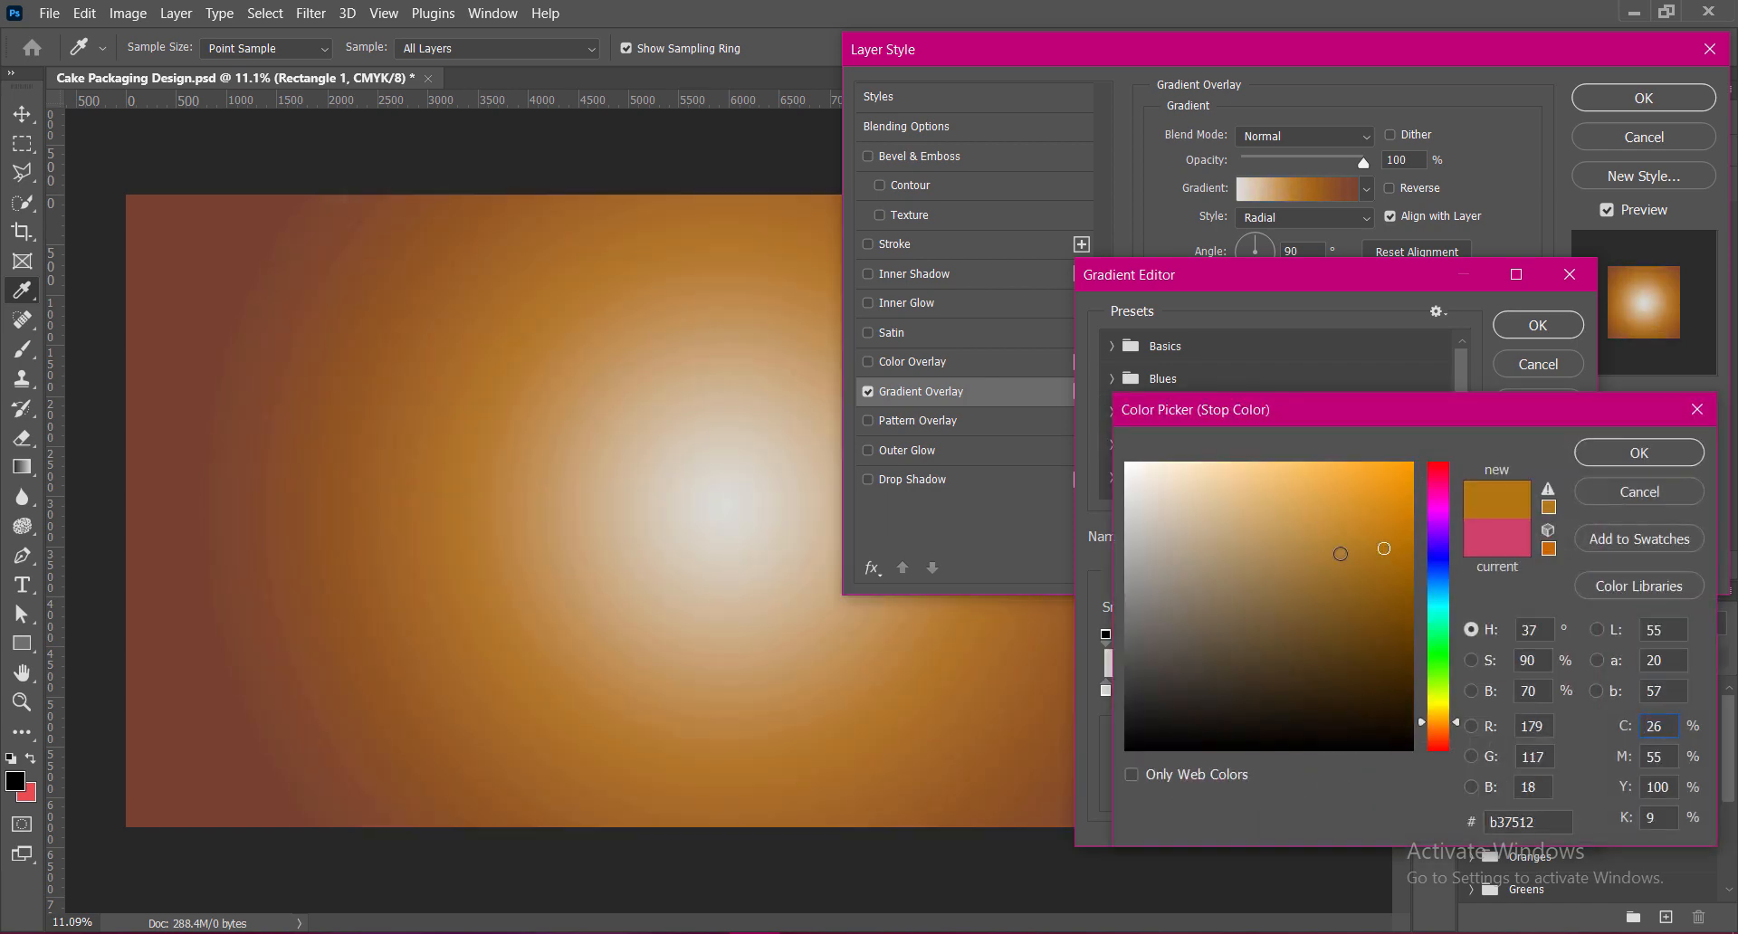
click(1295, 568)
click(1355, 571)
click(1335, 598)
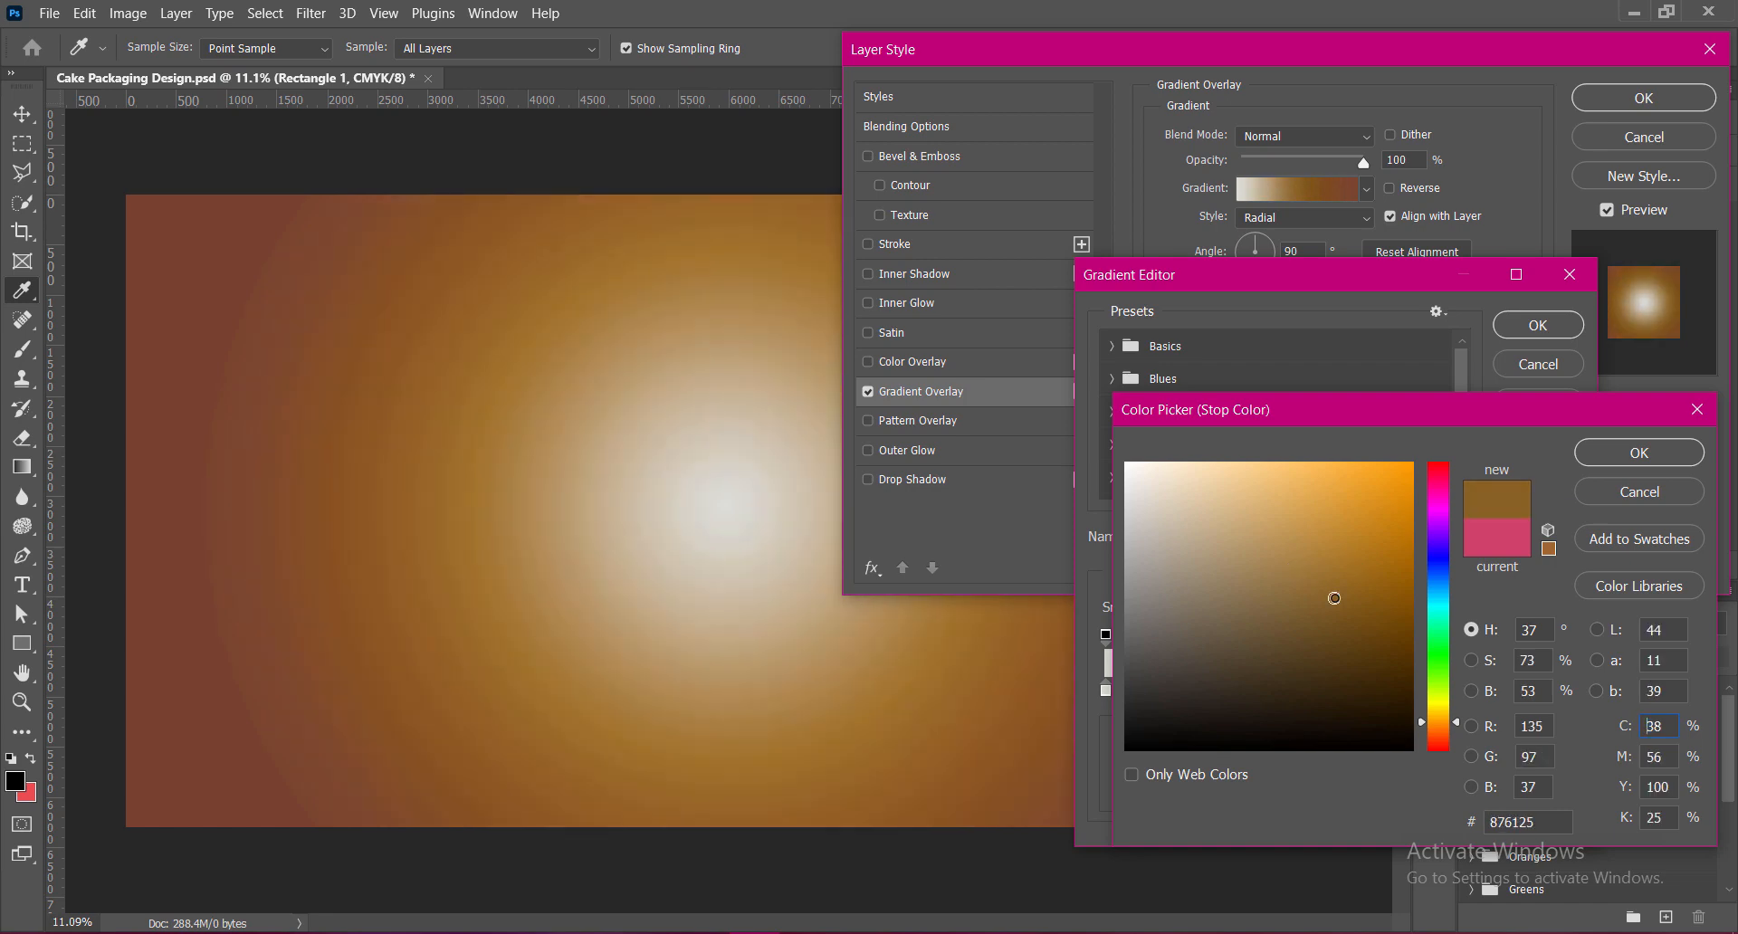
click(1405, 548)
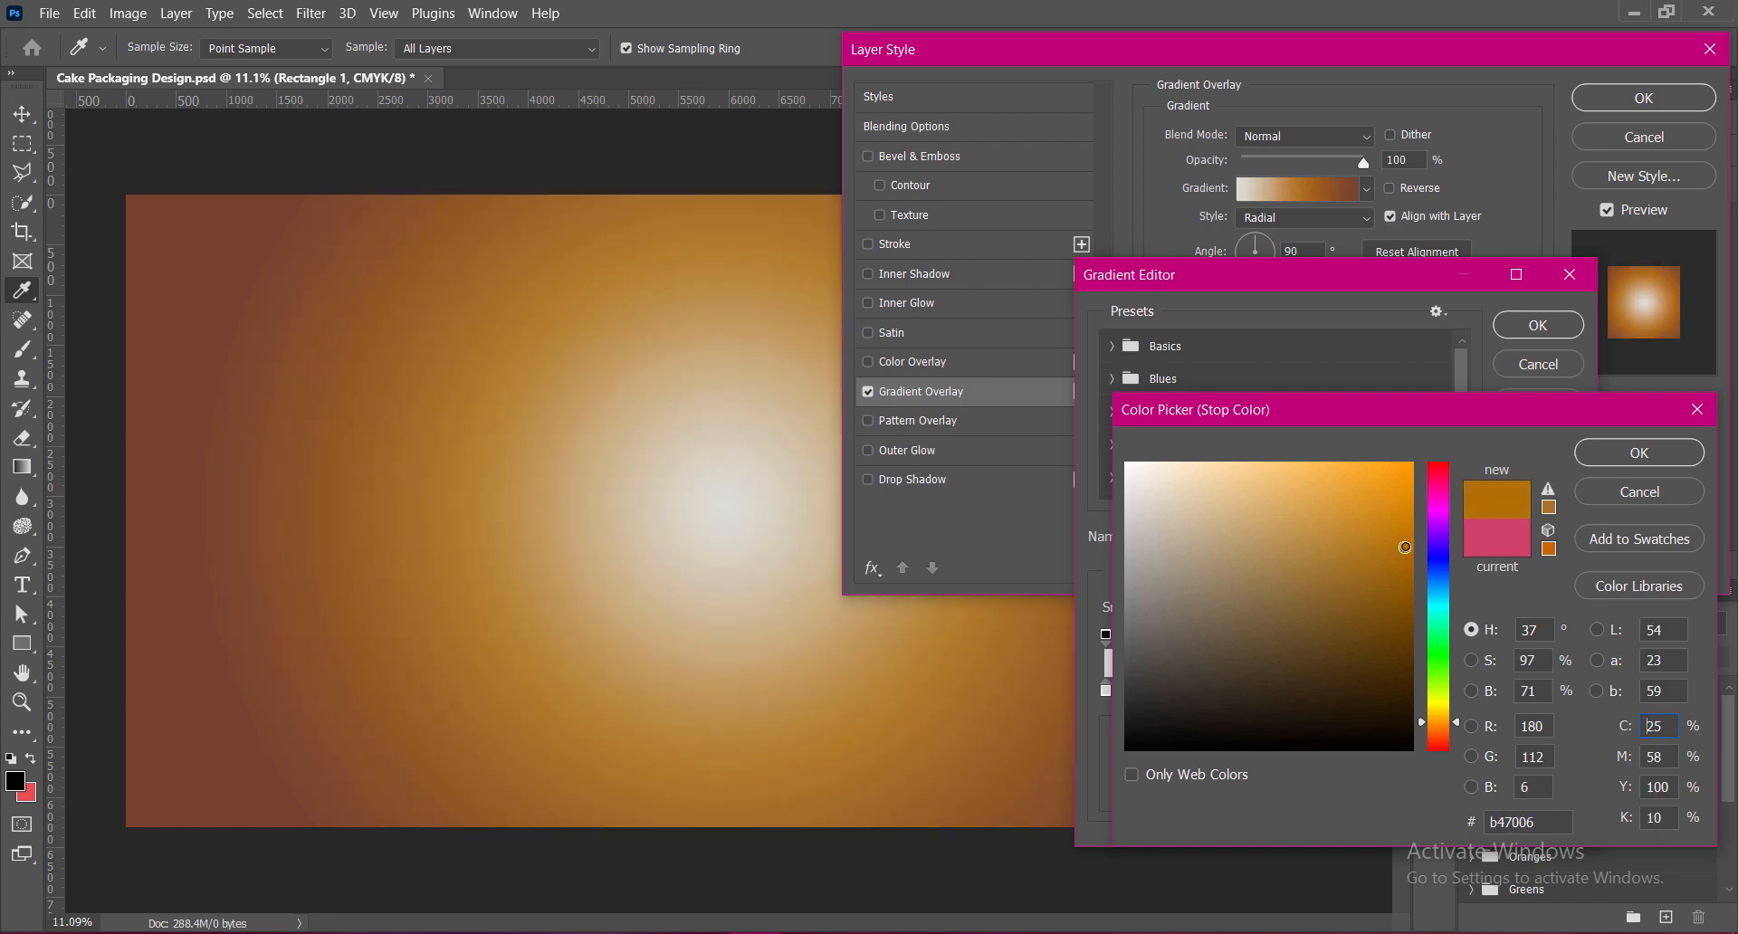
click(1412, 547)
click(1660, 451)
Change the gradient's end stop at 100% to a soft salmon tone.
double_click(1570, 699)
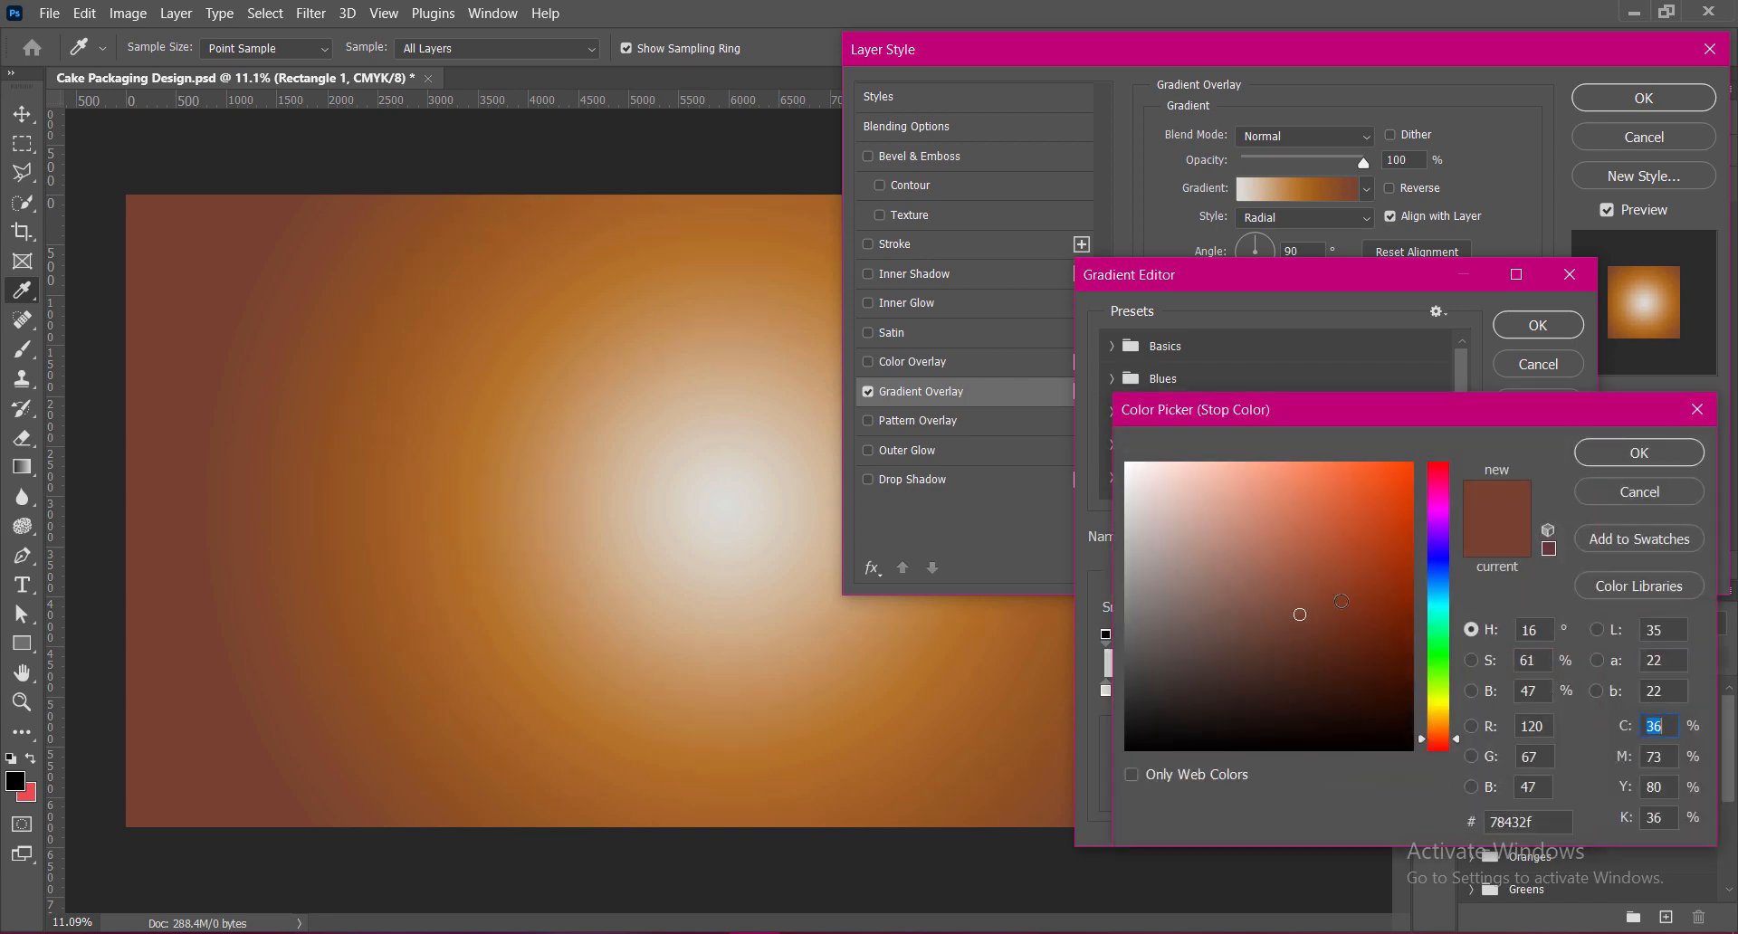
click(1405, 582)
click(1324, 544)
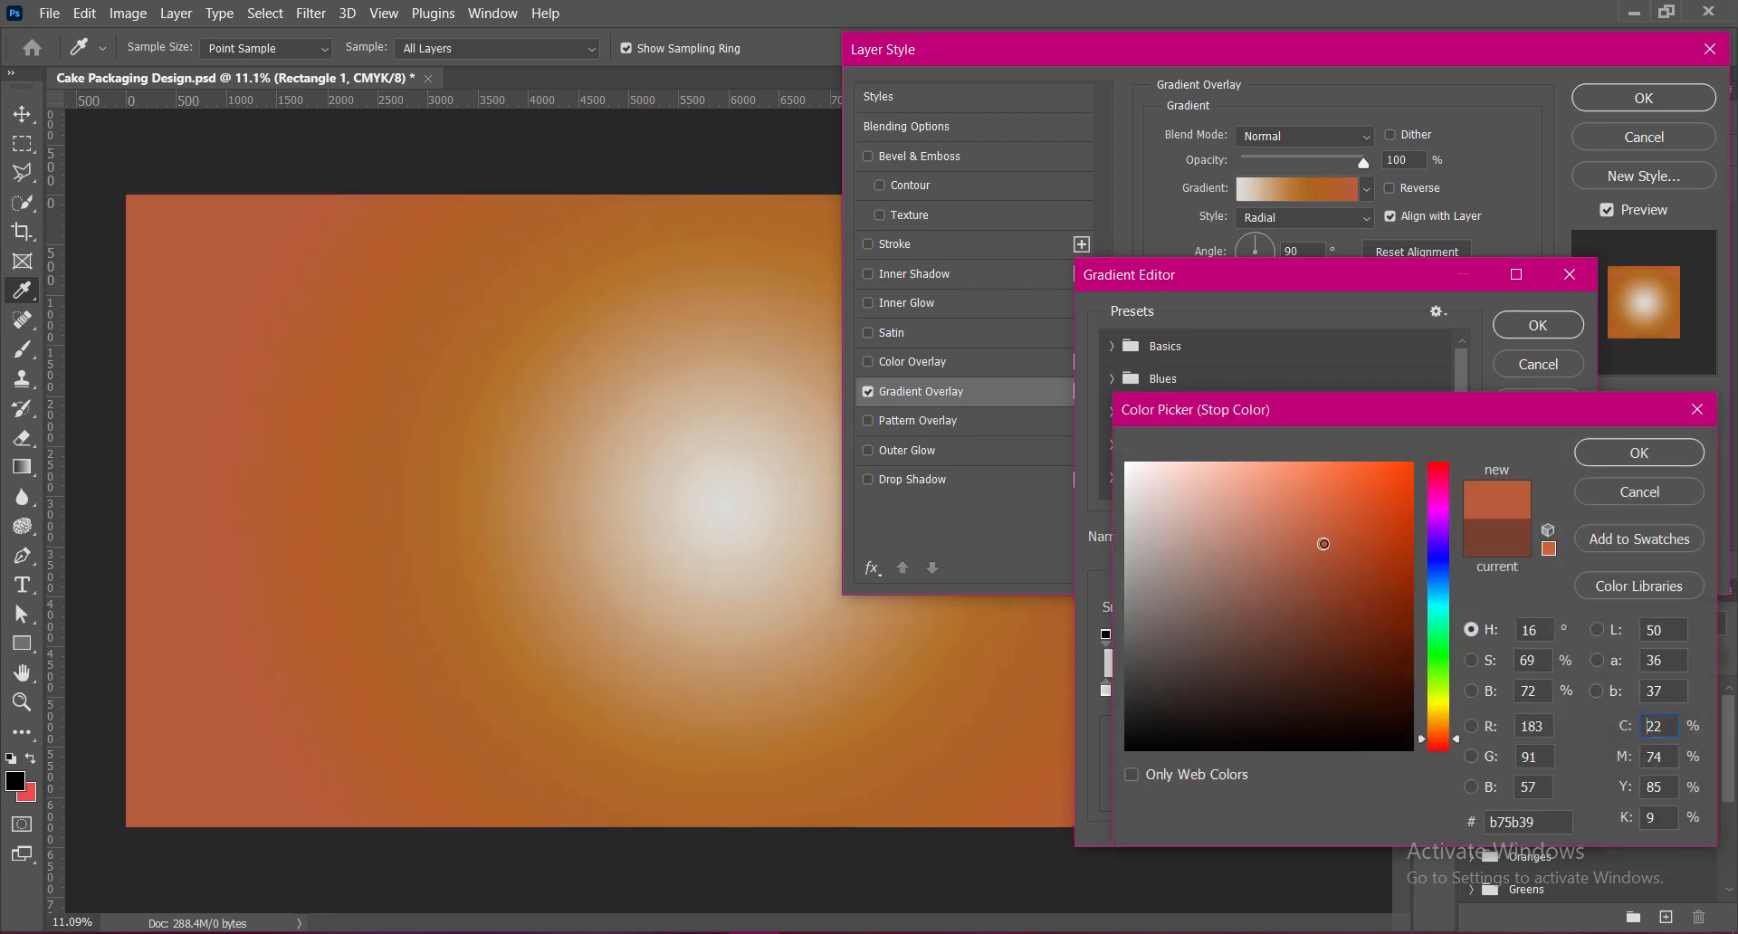
click(1280, 500)
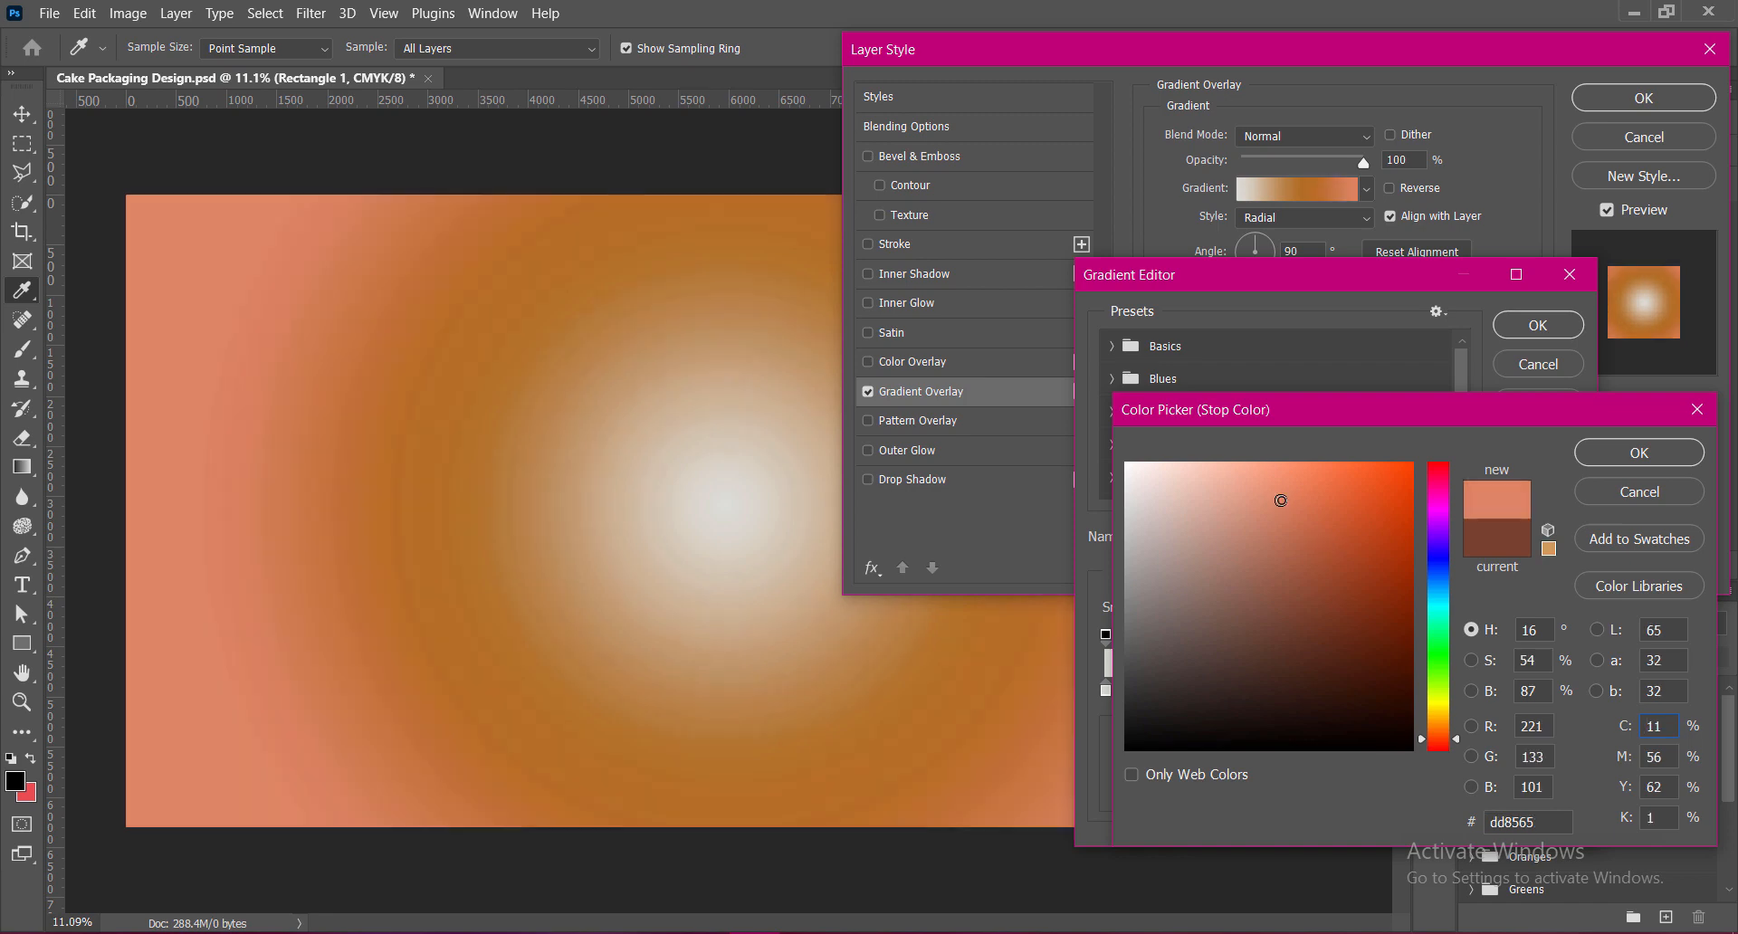
click(1311, 501)
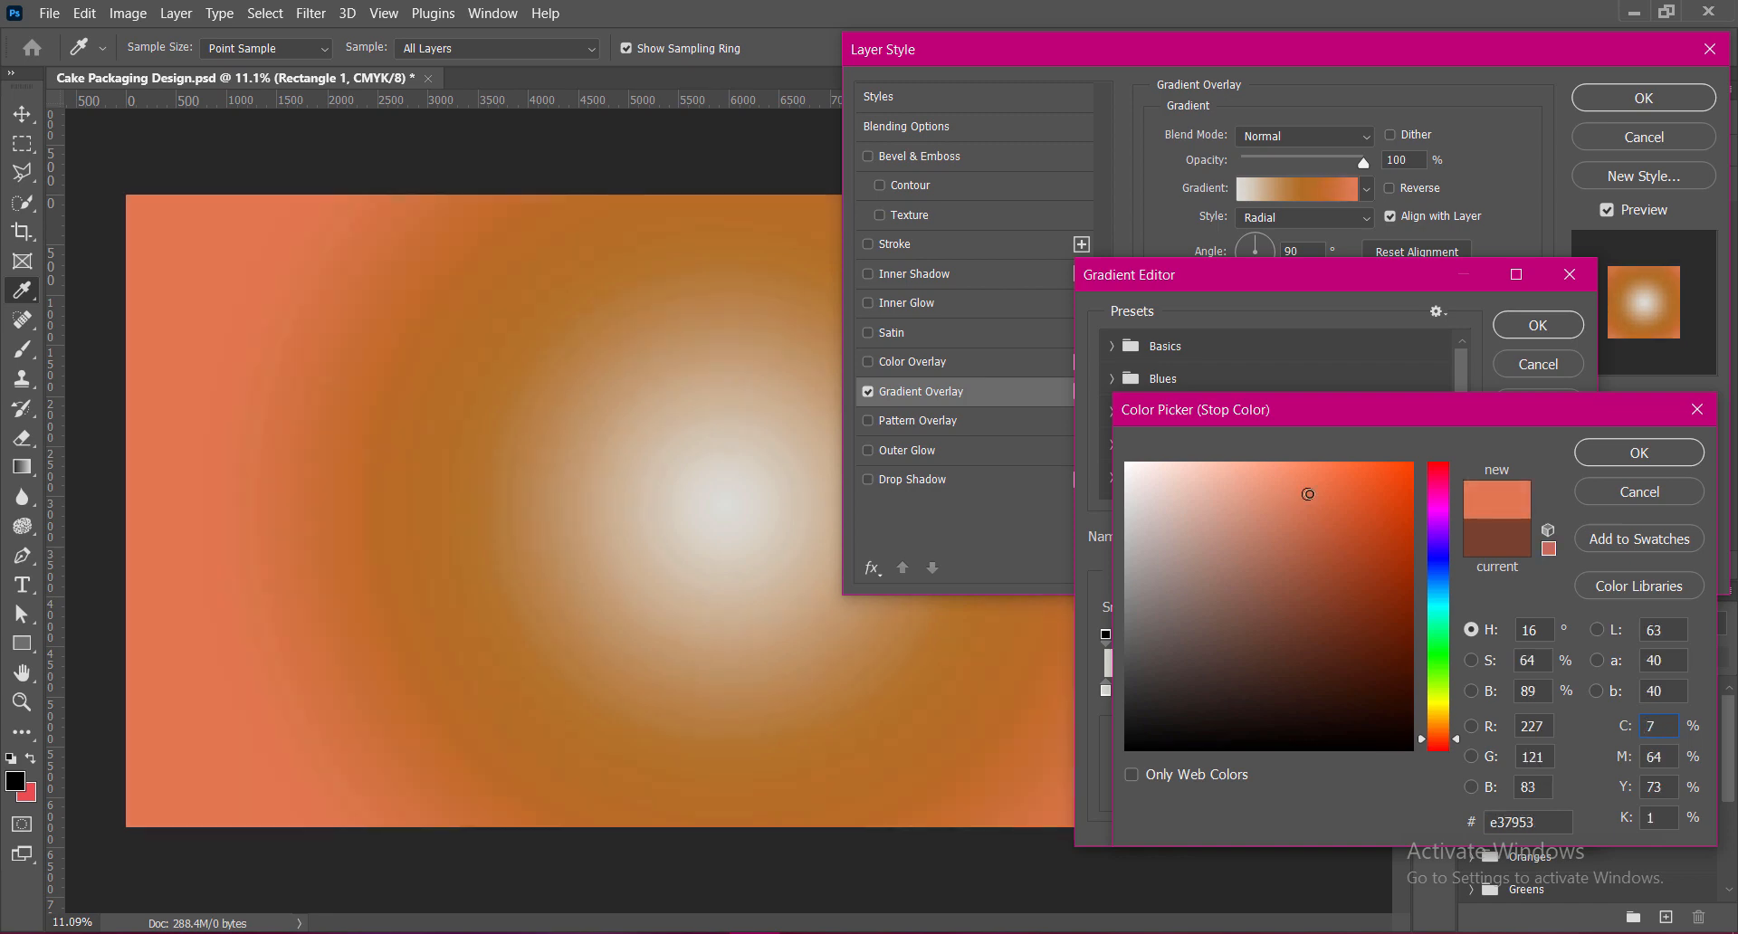
click(1277, 484)
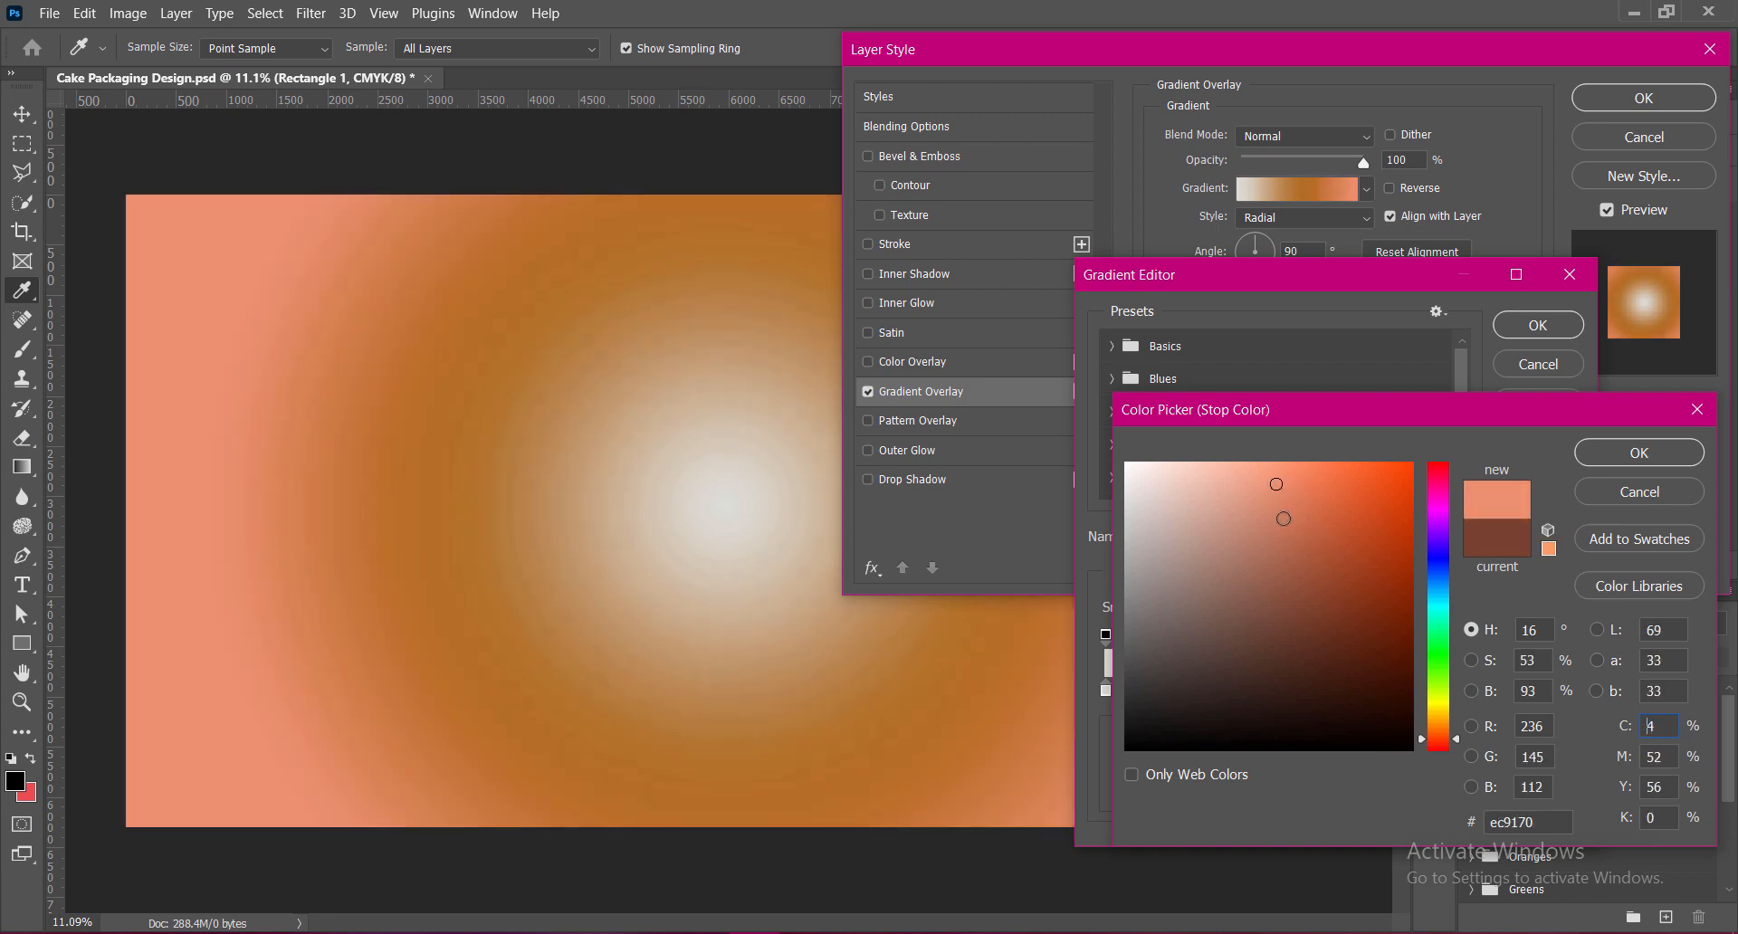
click(1281, 523)
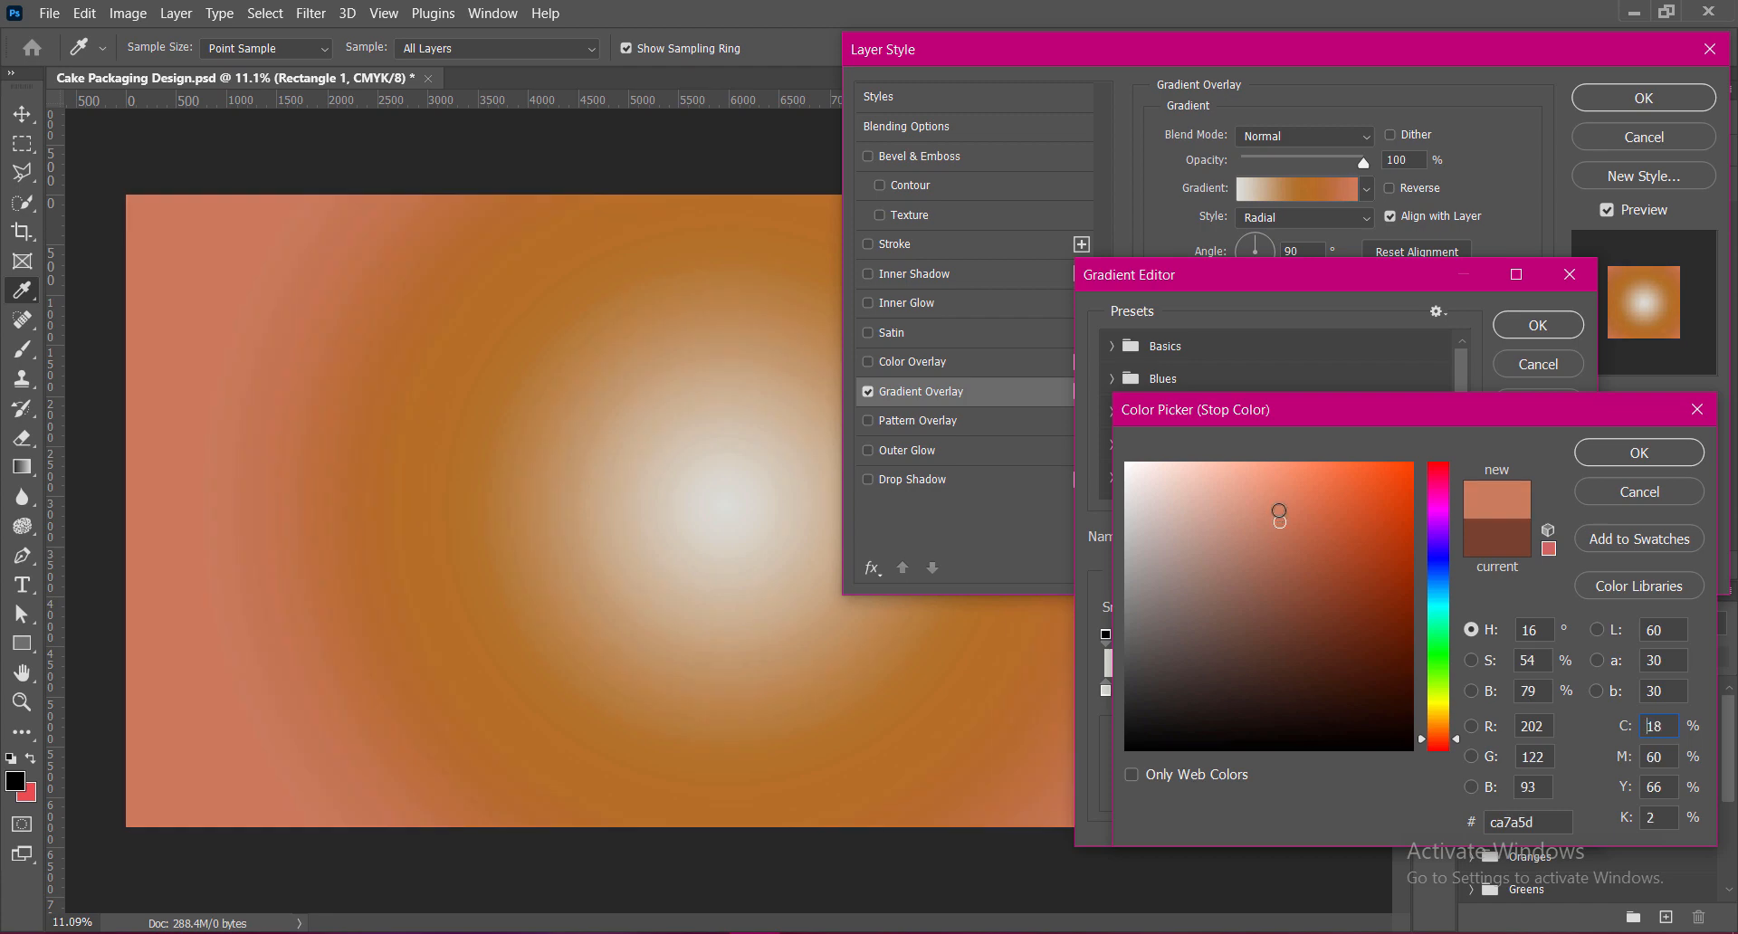
click(1653, 457)
Darken the gradient's middle stop to a reddish brown, #975321.
double_click(1335, 691)
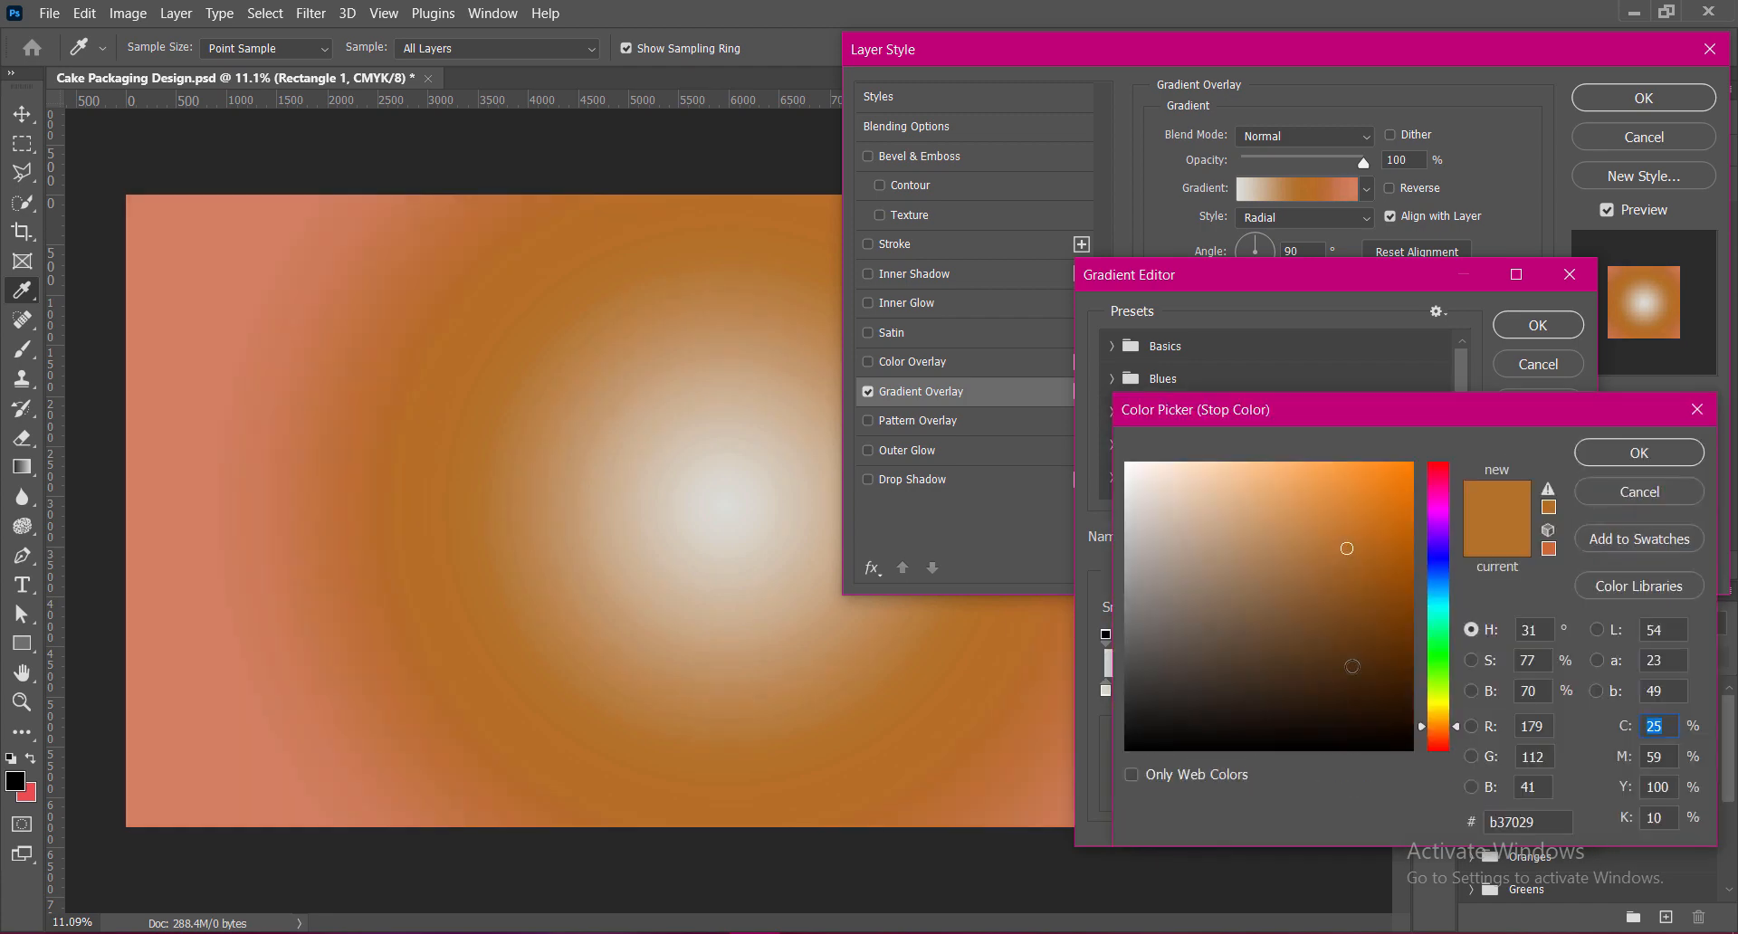
mouse_move(1356, 623)
mouse_down()
mouse_move(1360, 539)
mouse_move(1294, 568)
mouse_move(1321, 578)
mouse_up()
click(1442, 732)
click(1350, 581)
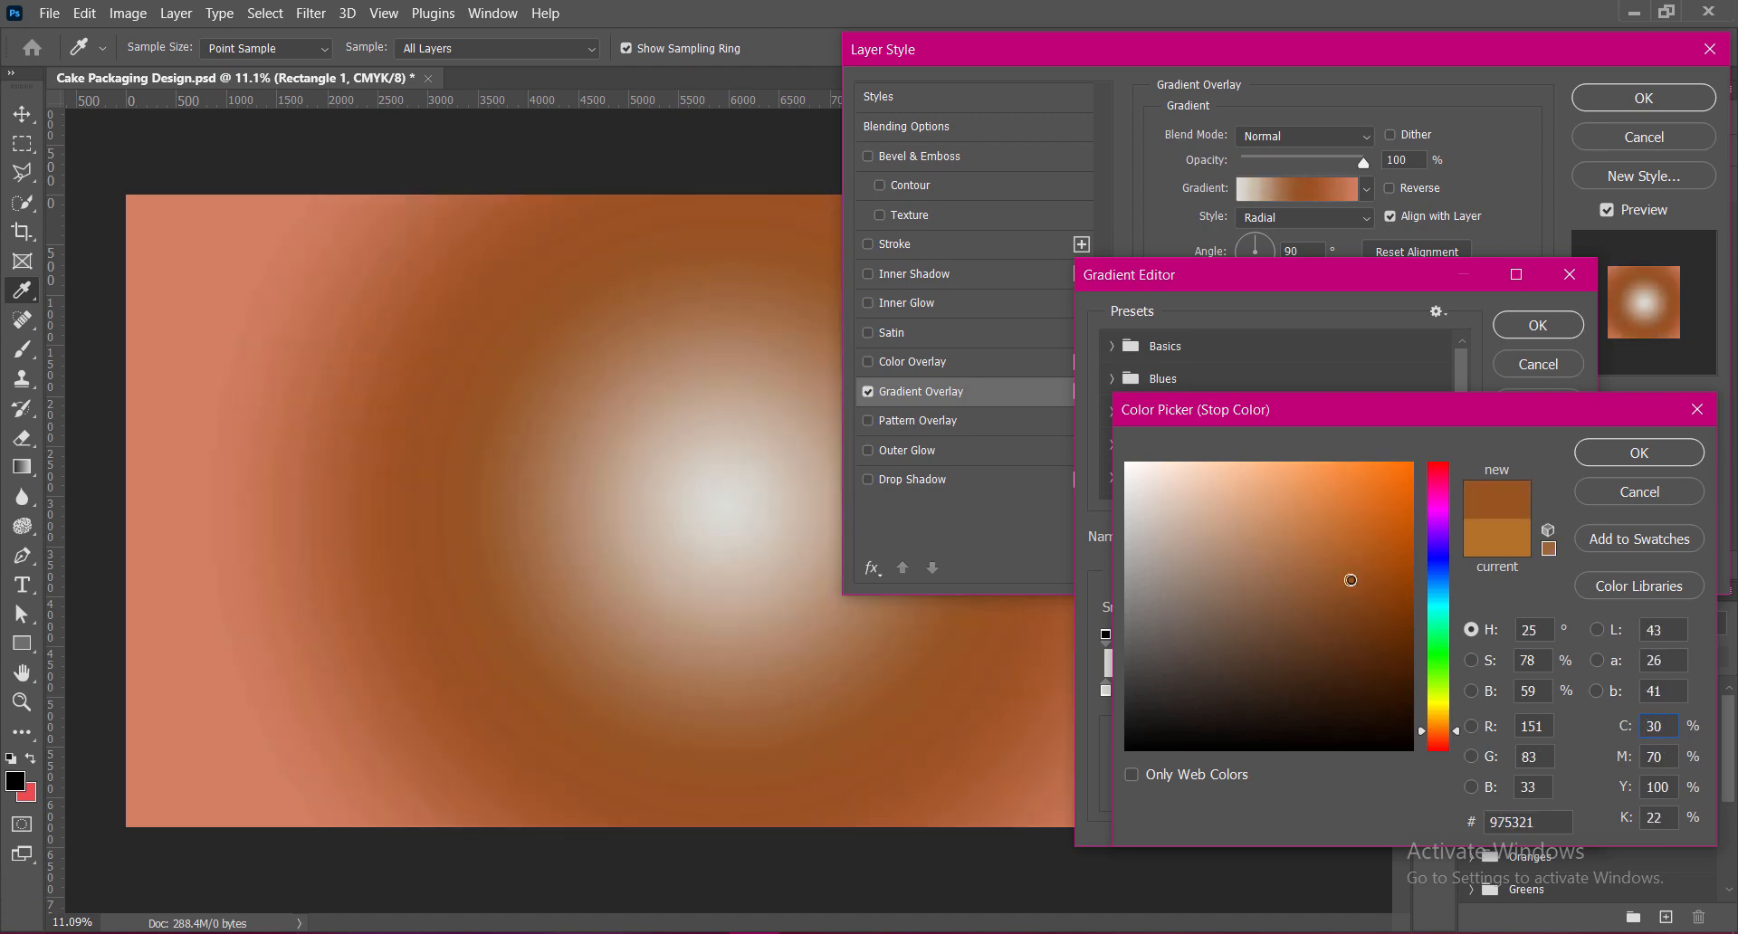
click(1681, 453)
Recolour the gradient's light grey start stop to a pale warm cream and accept the edited gradient.
double_click(1107, 690)
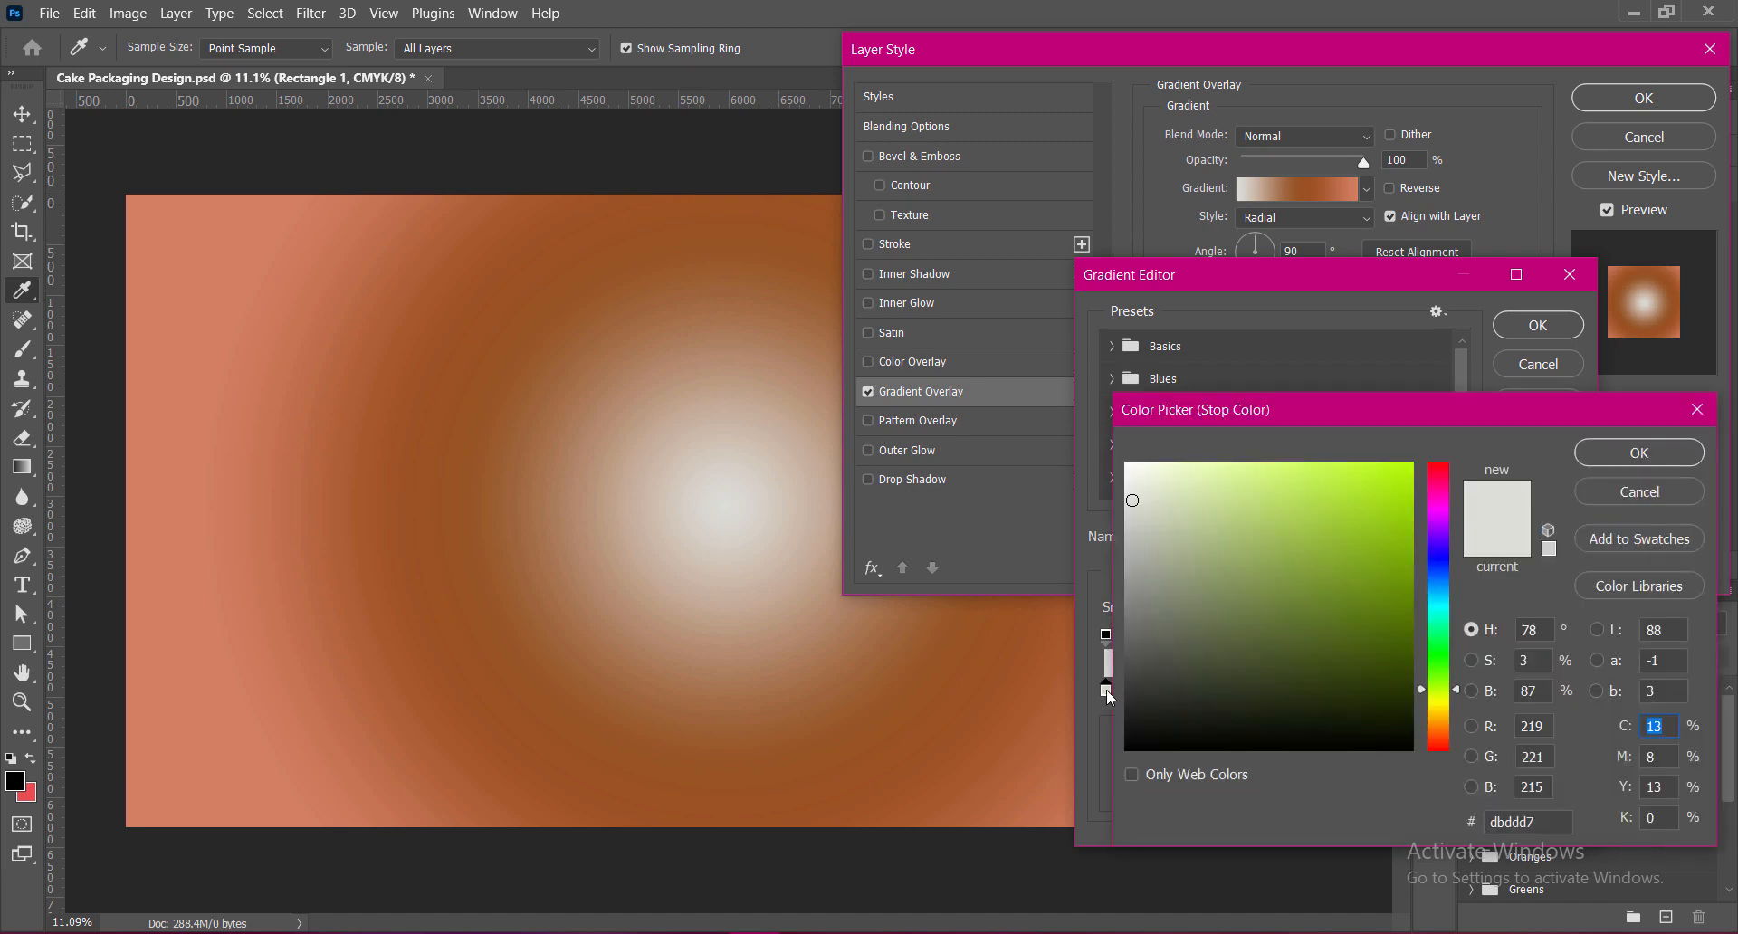
click(1156, 465)
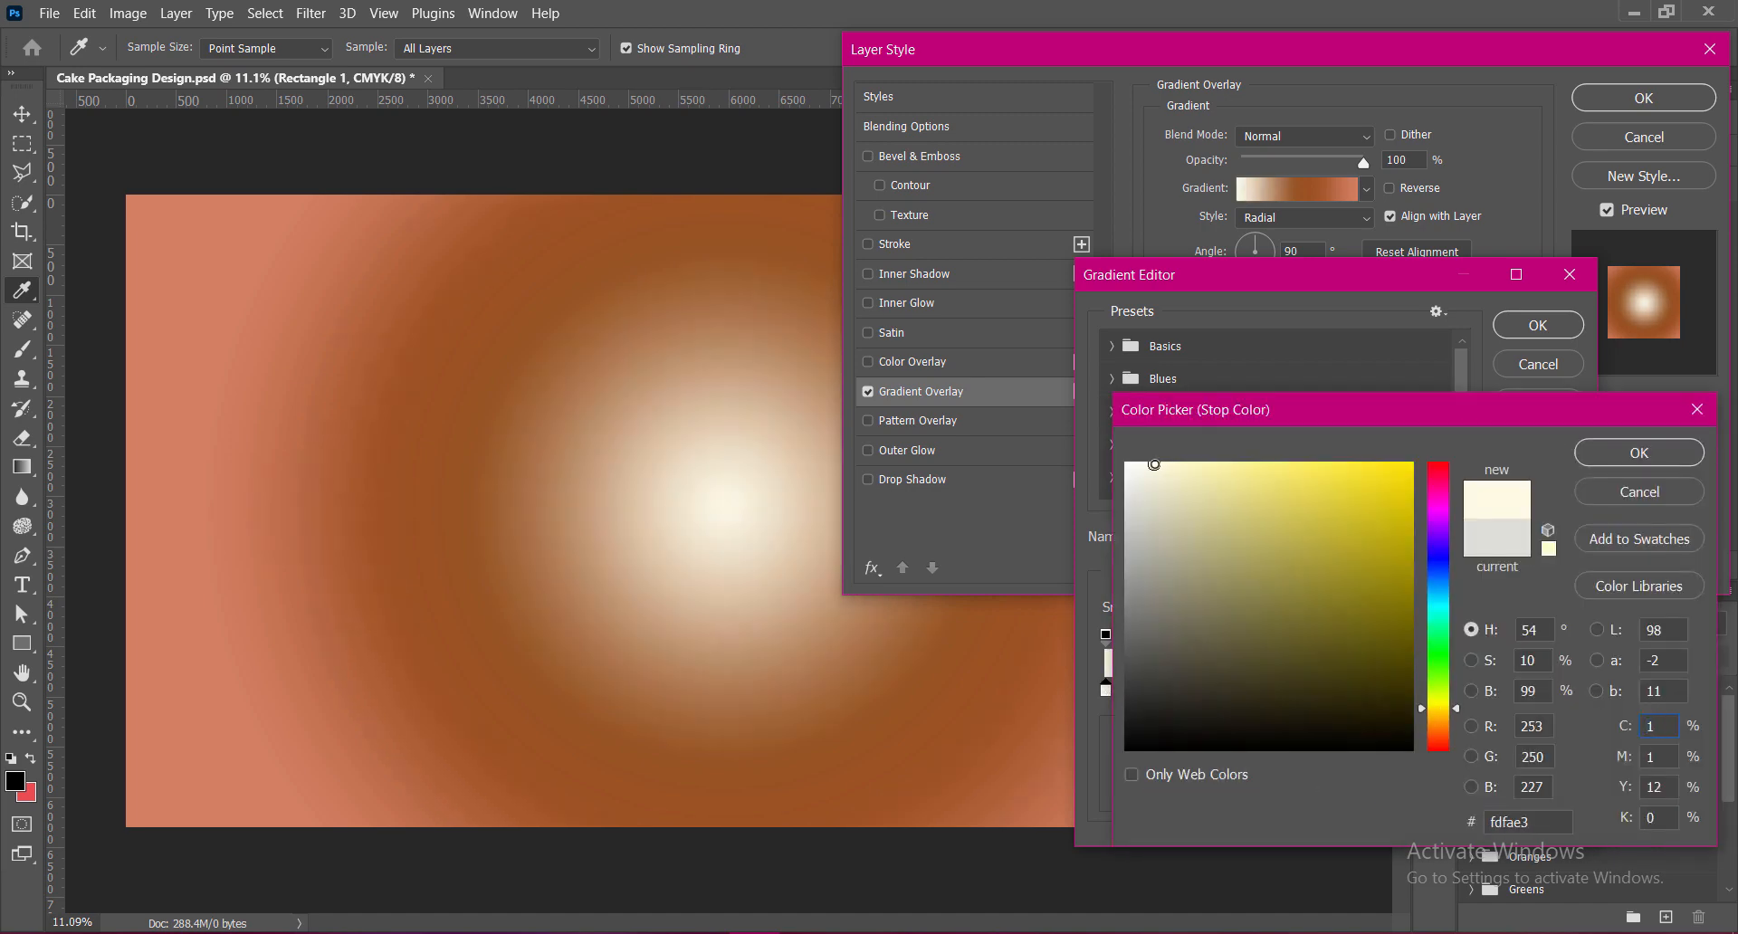
click(1441, 715)
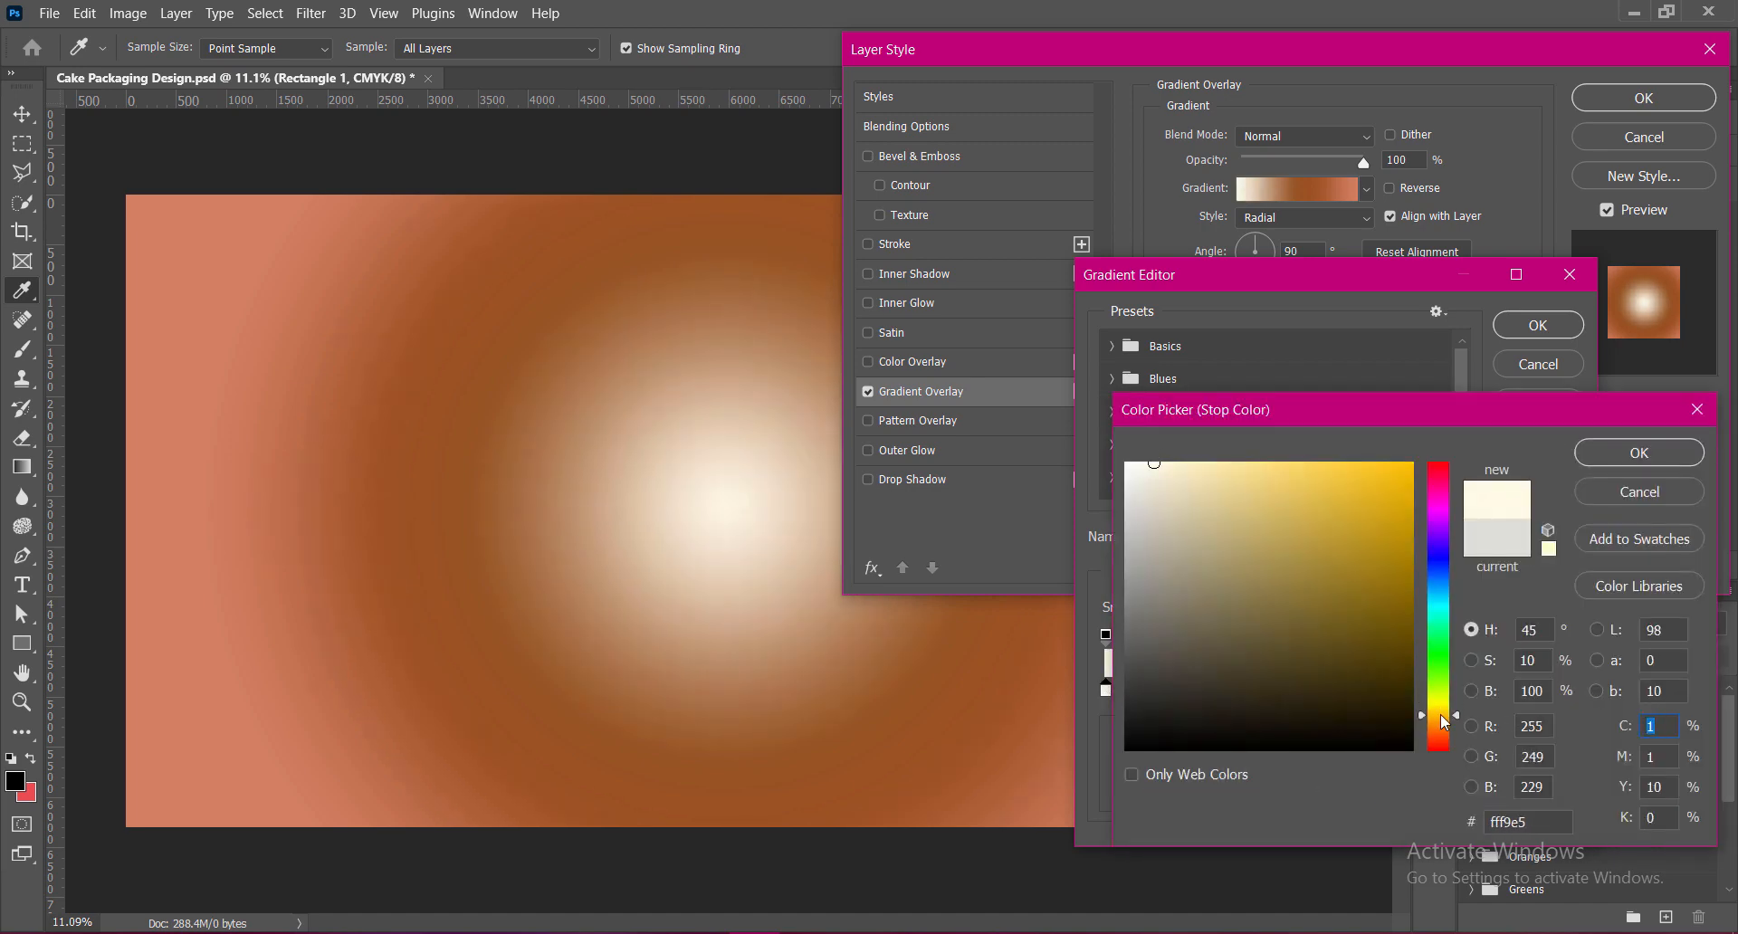
drag(1442, 714, 1439, 722)
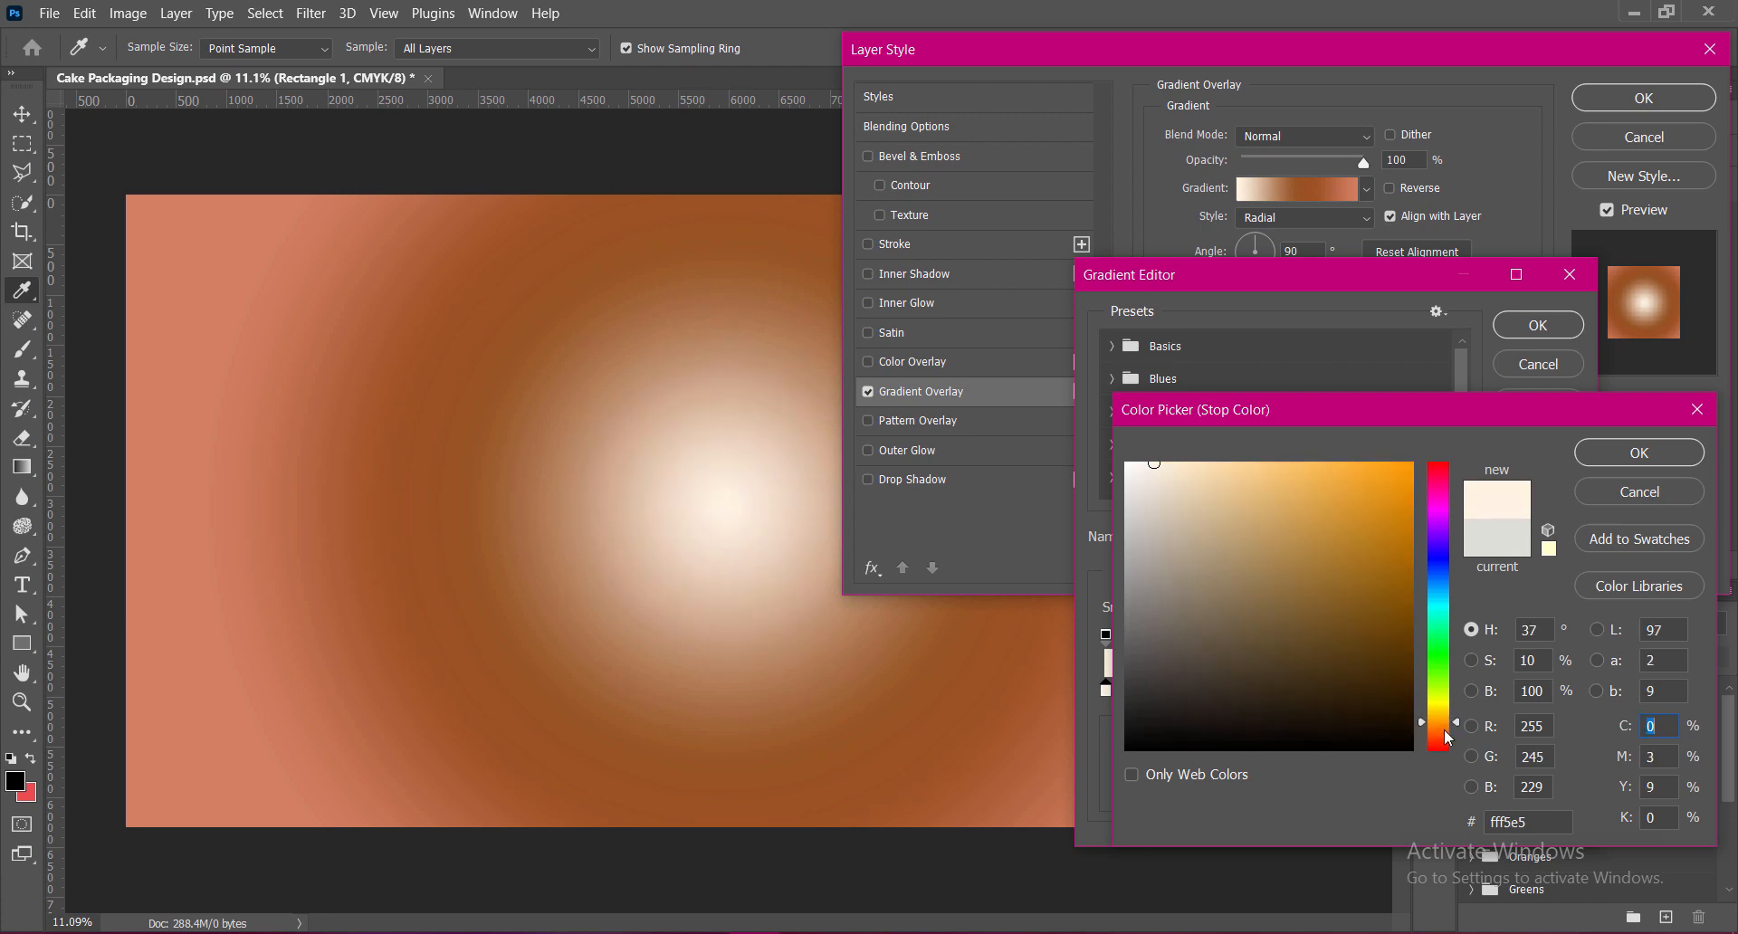
click(1181, 463)
click(1594, 462)
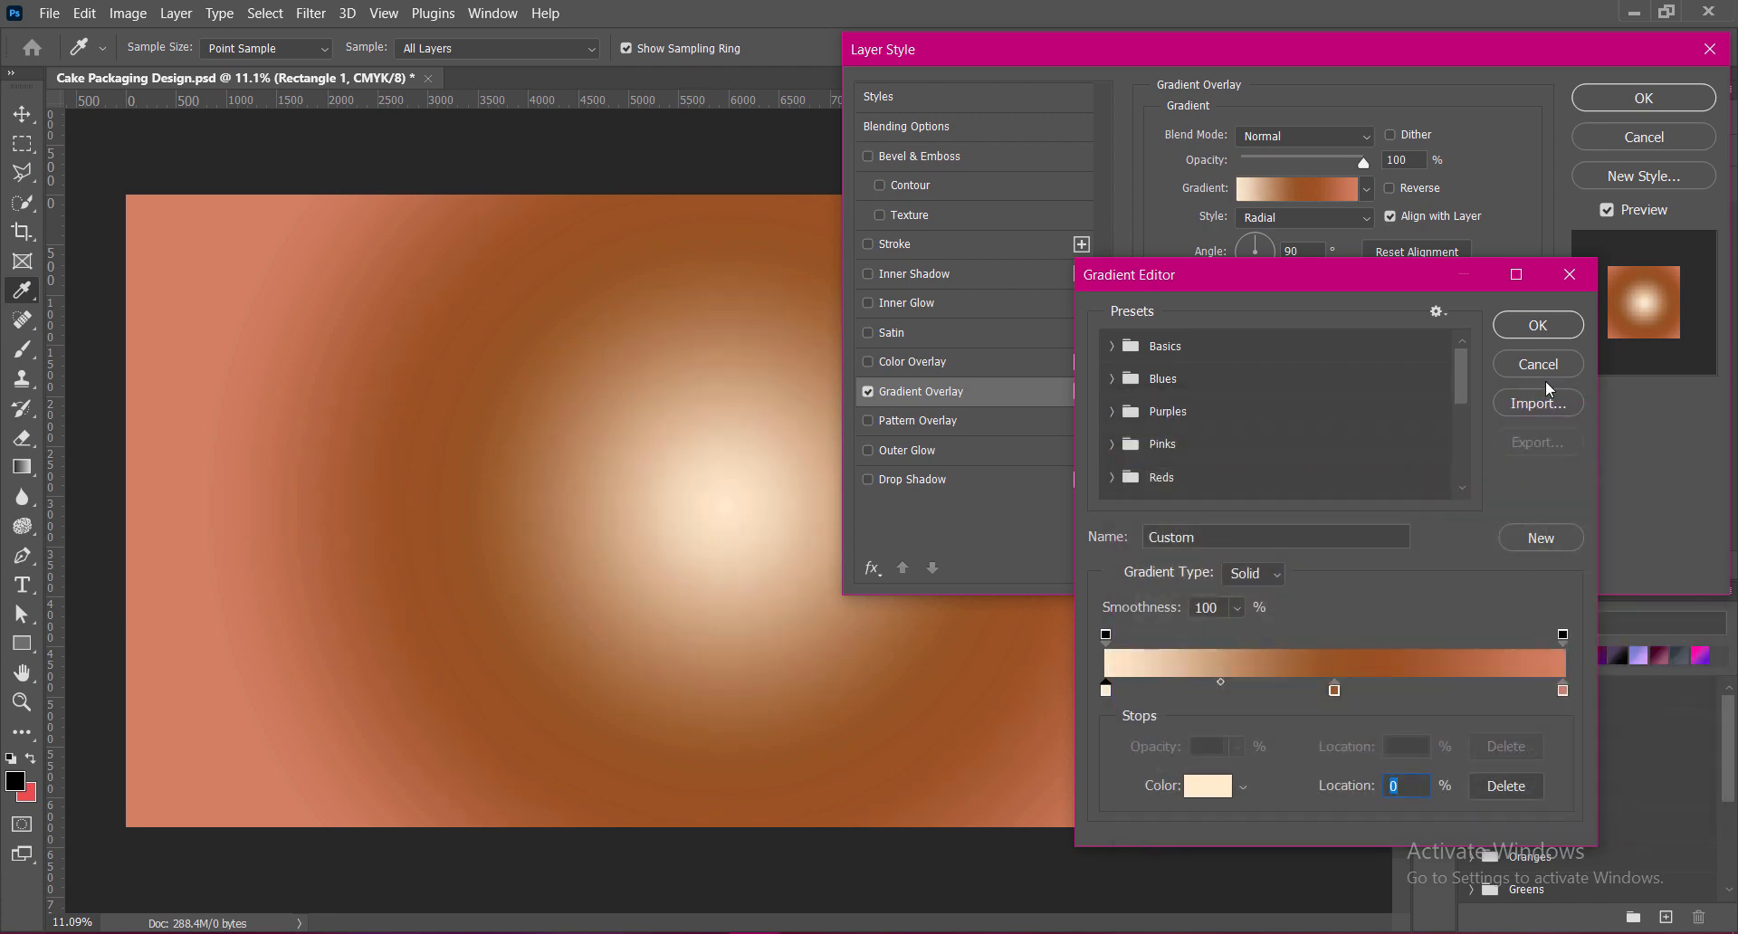
click(1538, 324)
Reverse the overlay's gradient and set its method to Classic.
click(1389, 187)
click(1389, 188)
click(1389, 188)
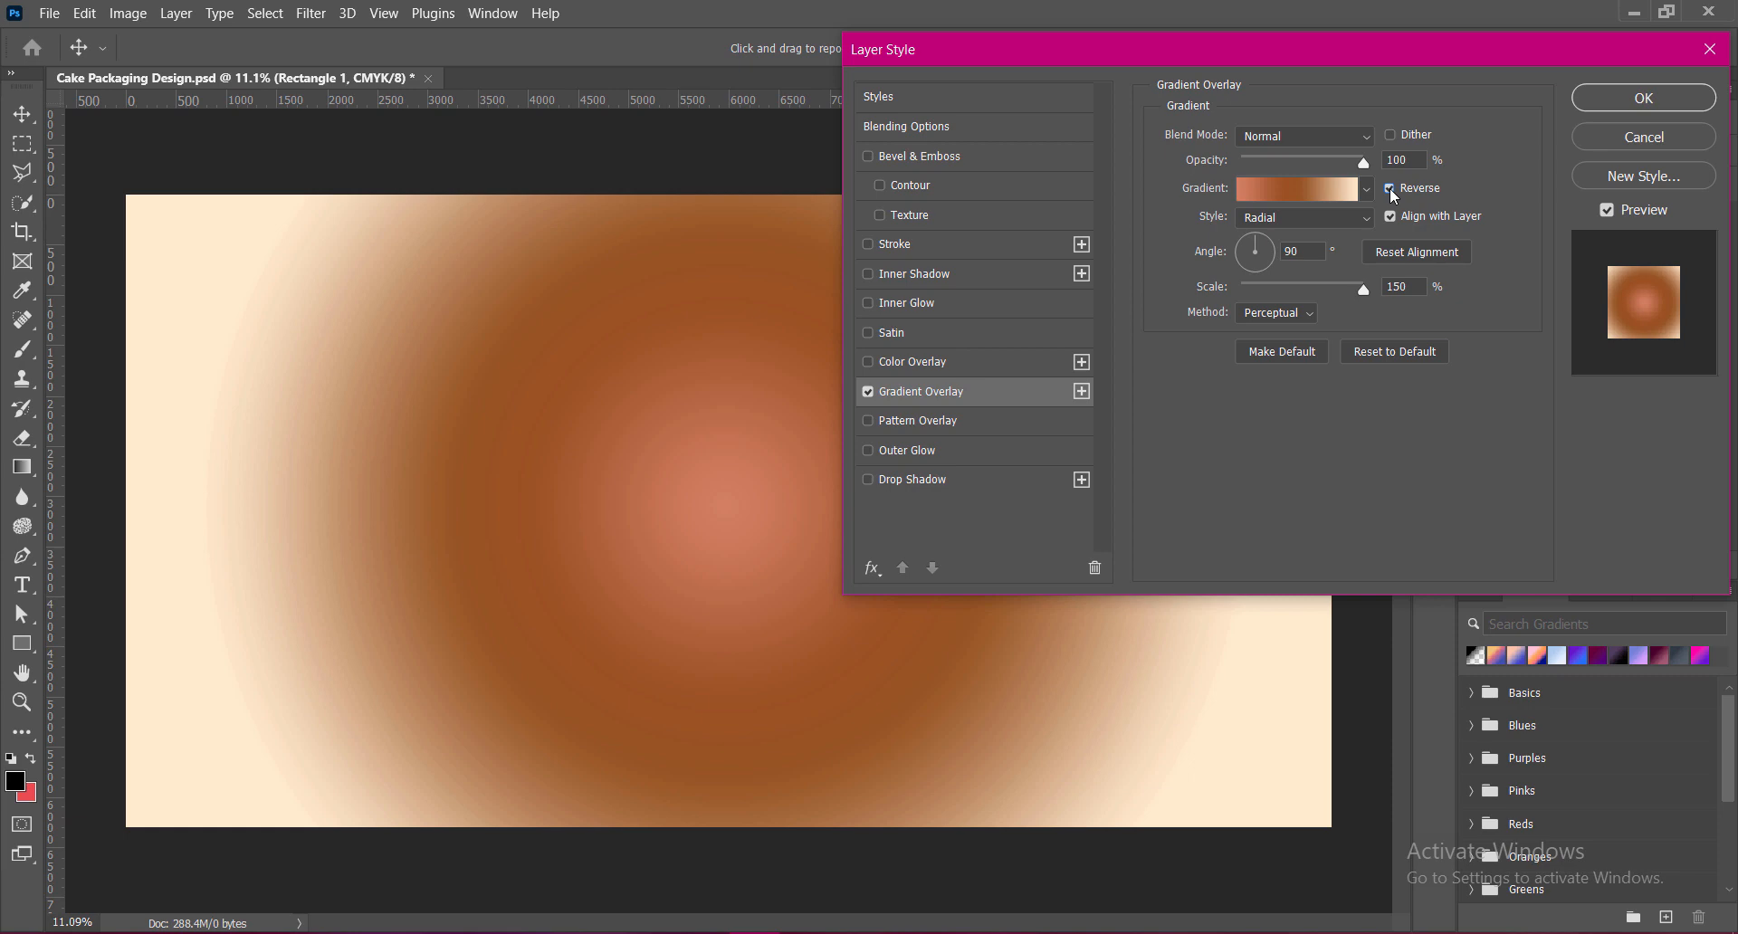
click(1276, 313)
click(1276, 353)
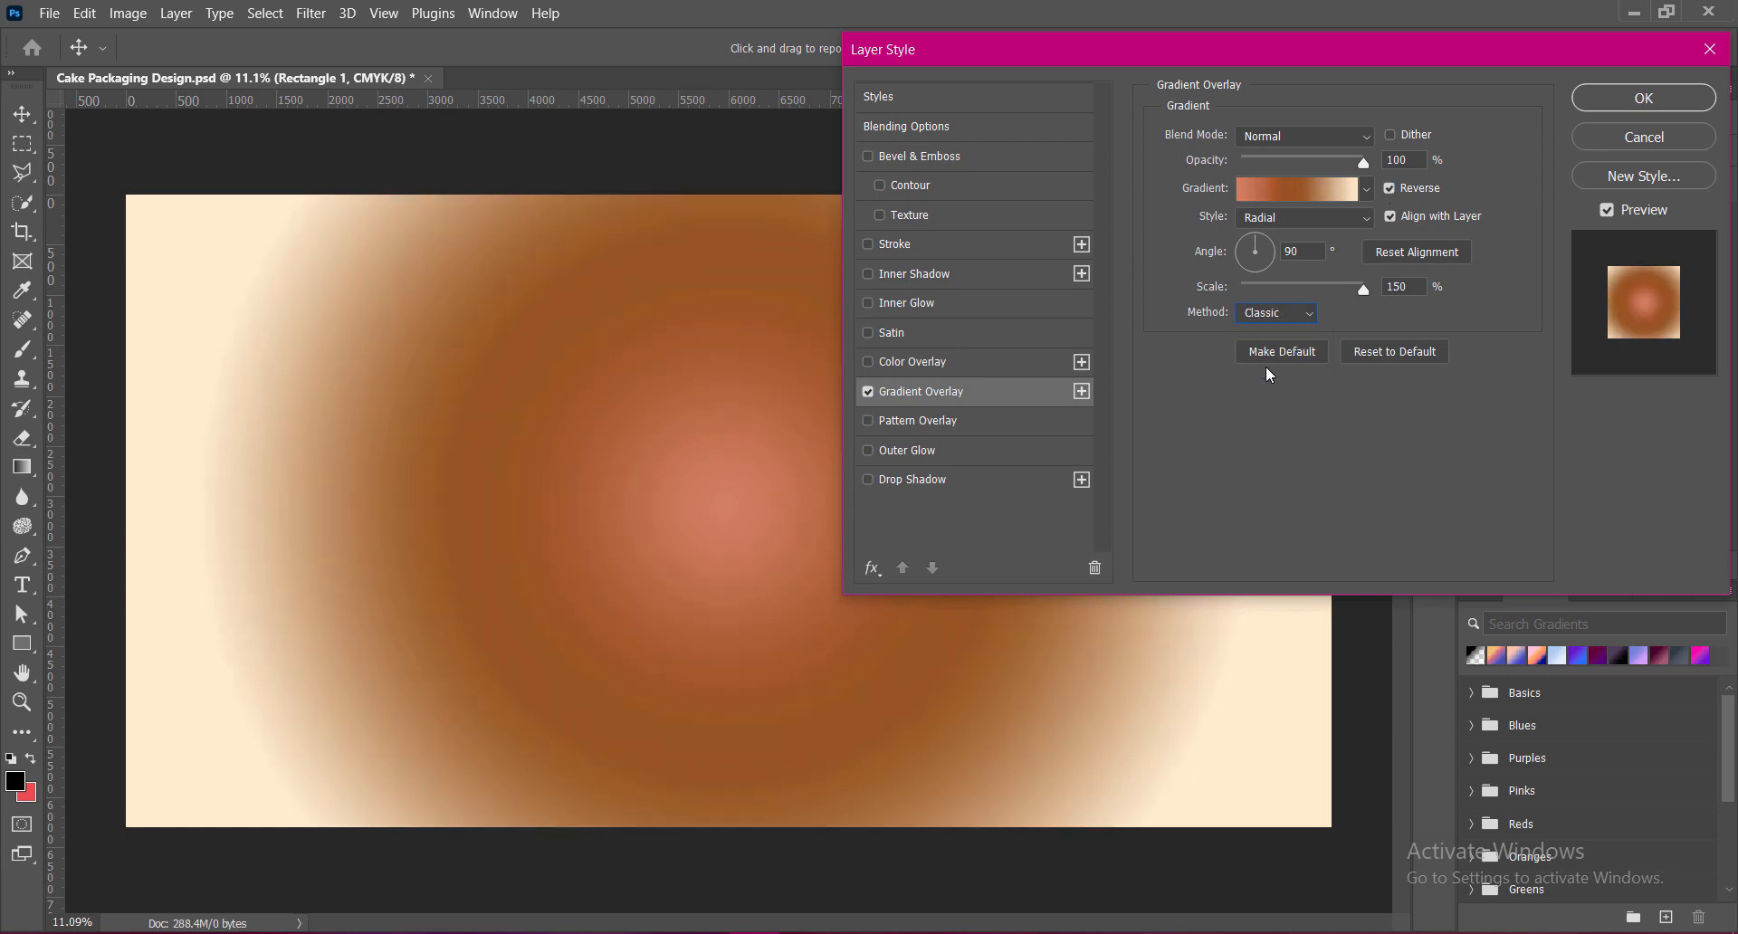
Brighten the overlay gradient's end stop at 100% to a lighter salmon and accept the edited gradient.
click(1302, 190)
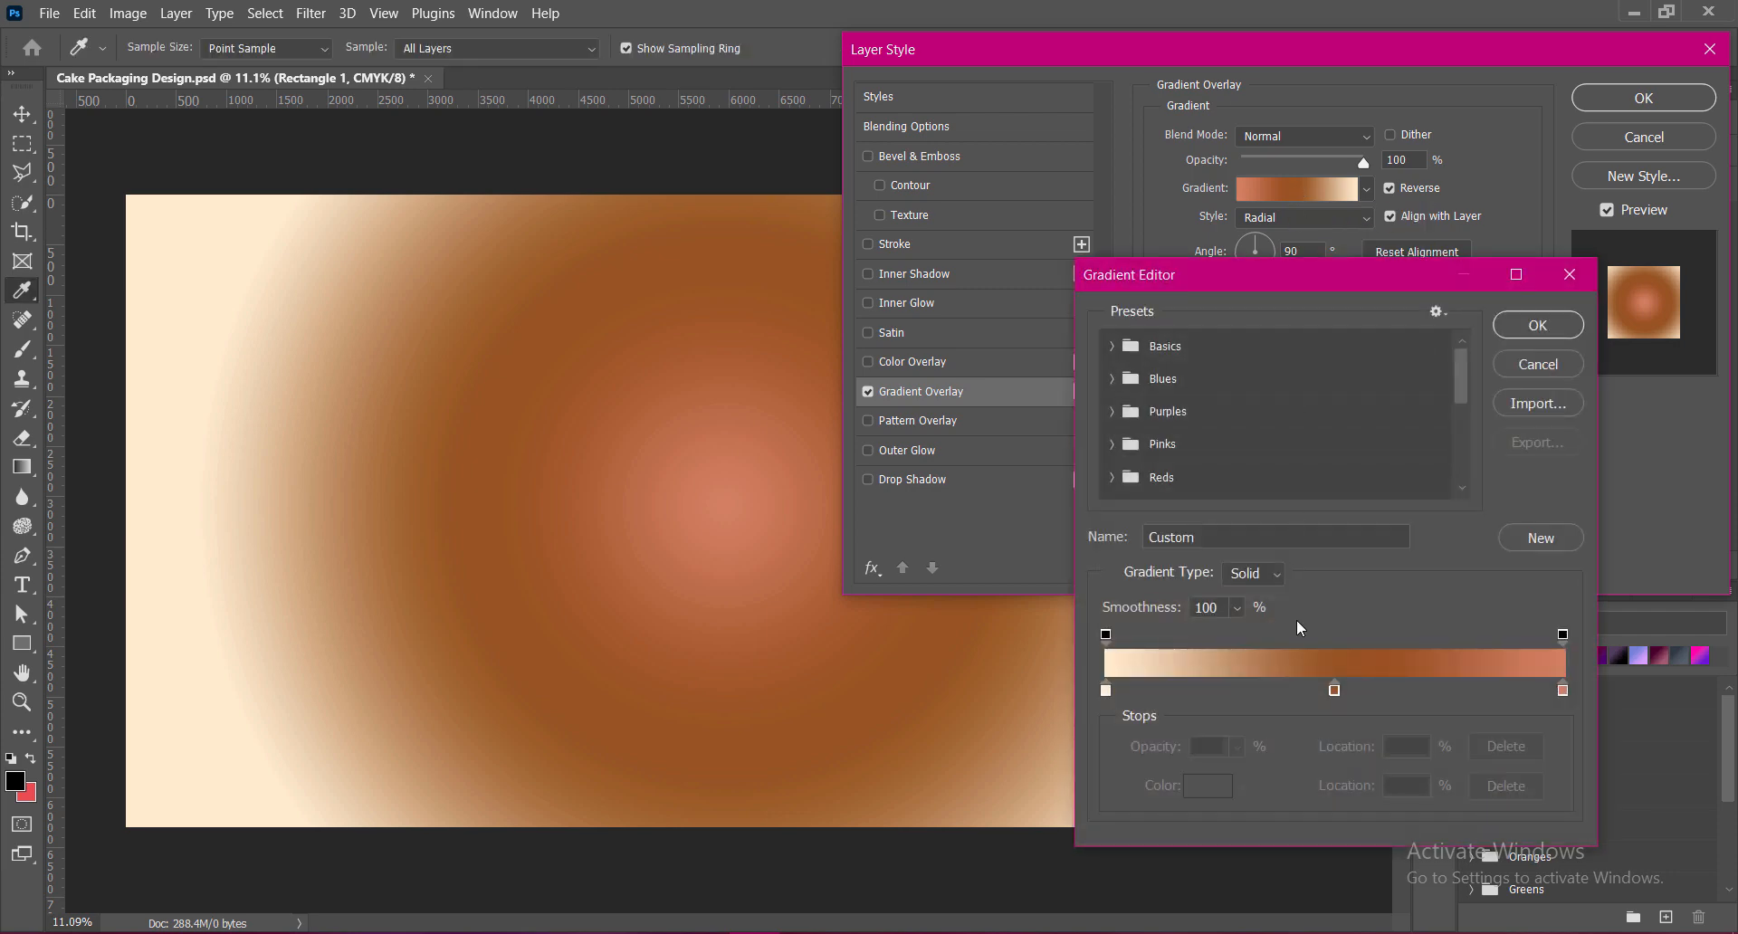
double_click(1563, 690)
click(1278, 486)
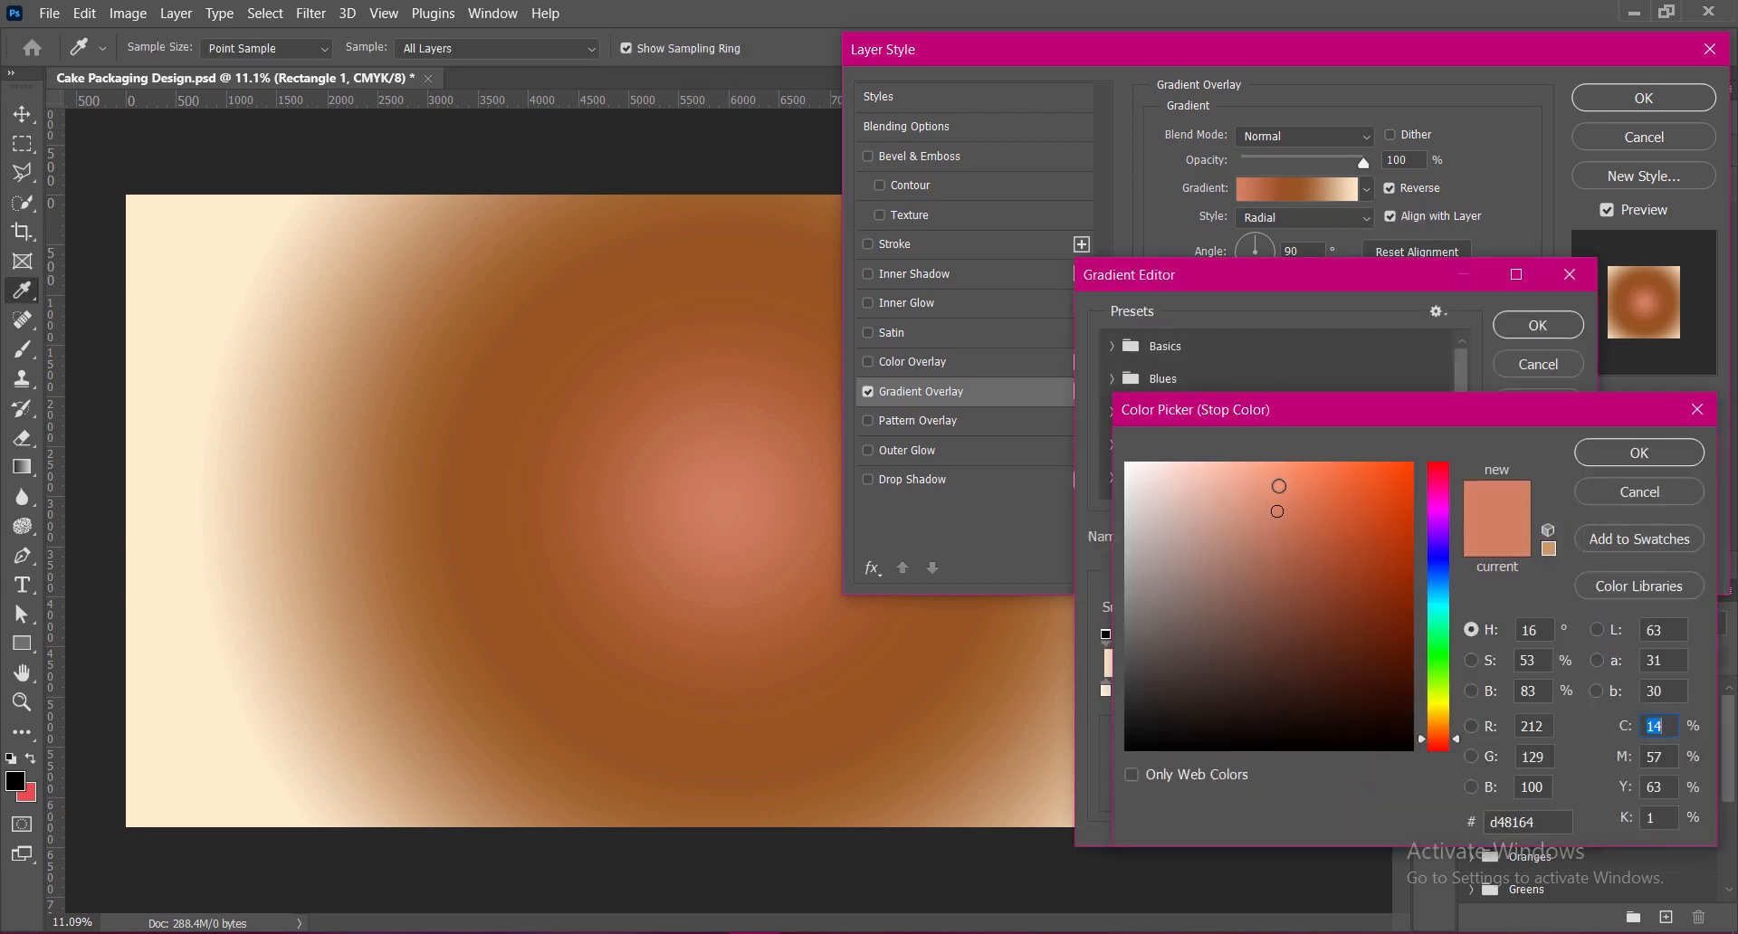
click(1278, 473)
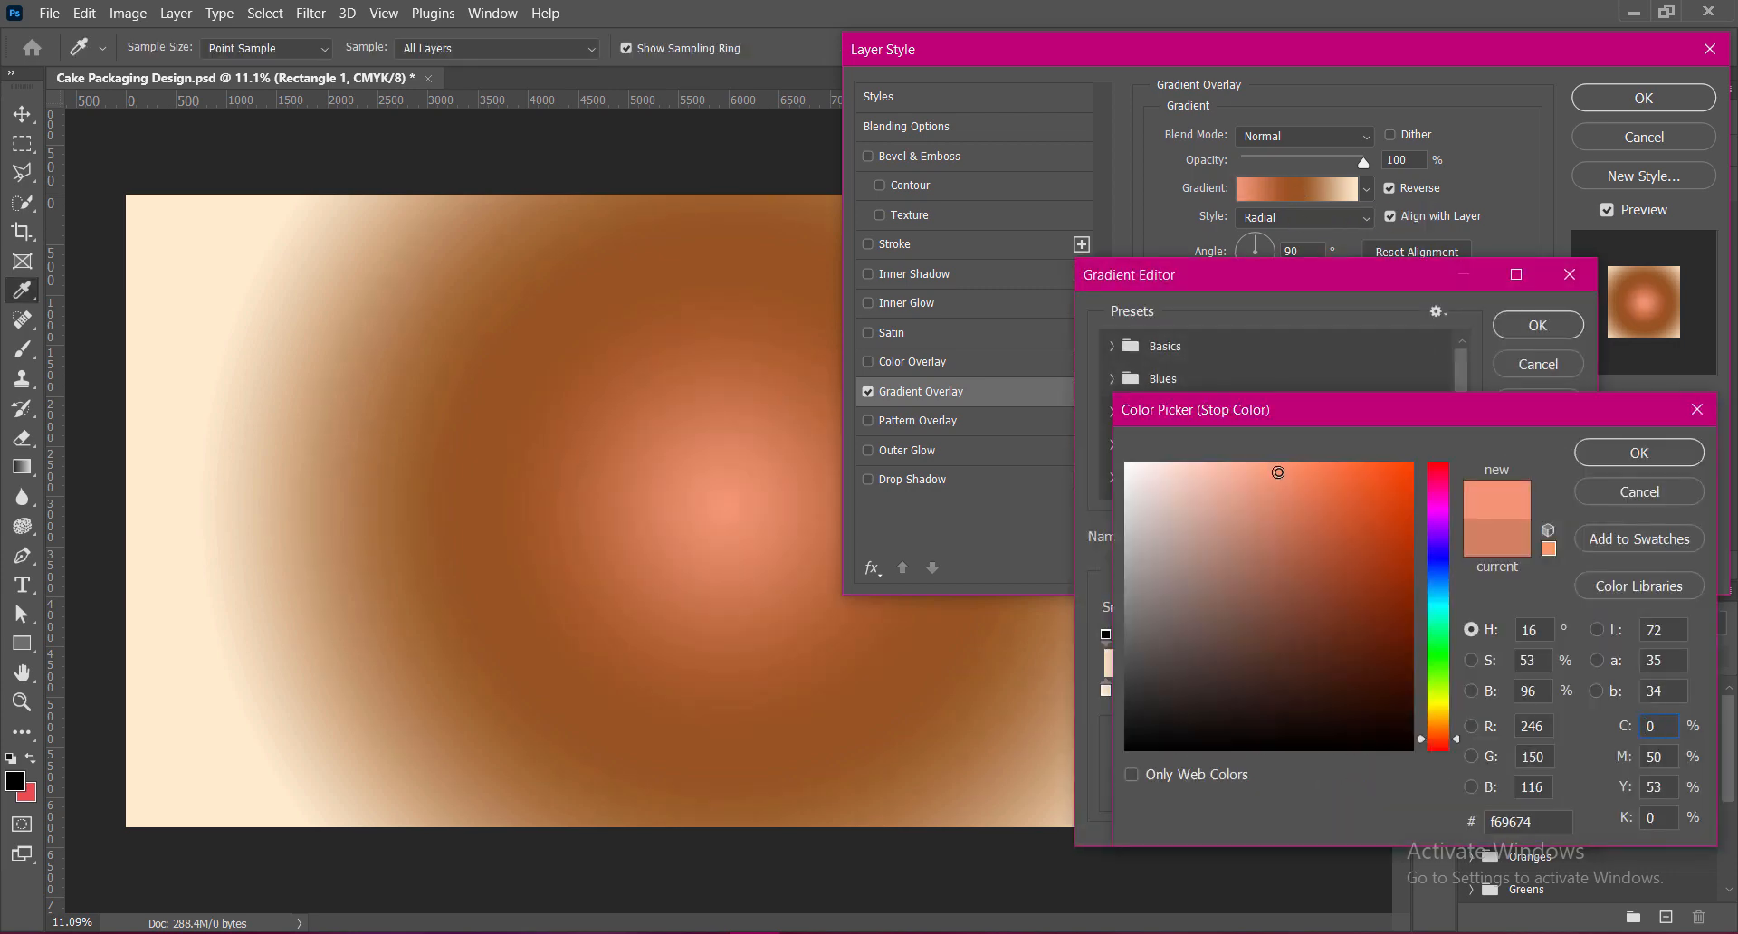
click(1276, 457)
click(1583, 461)
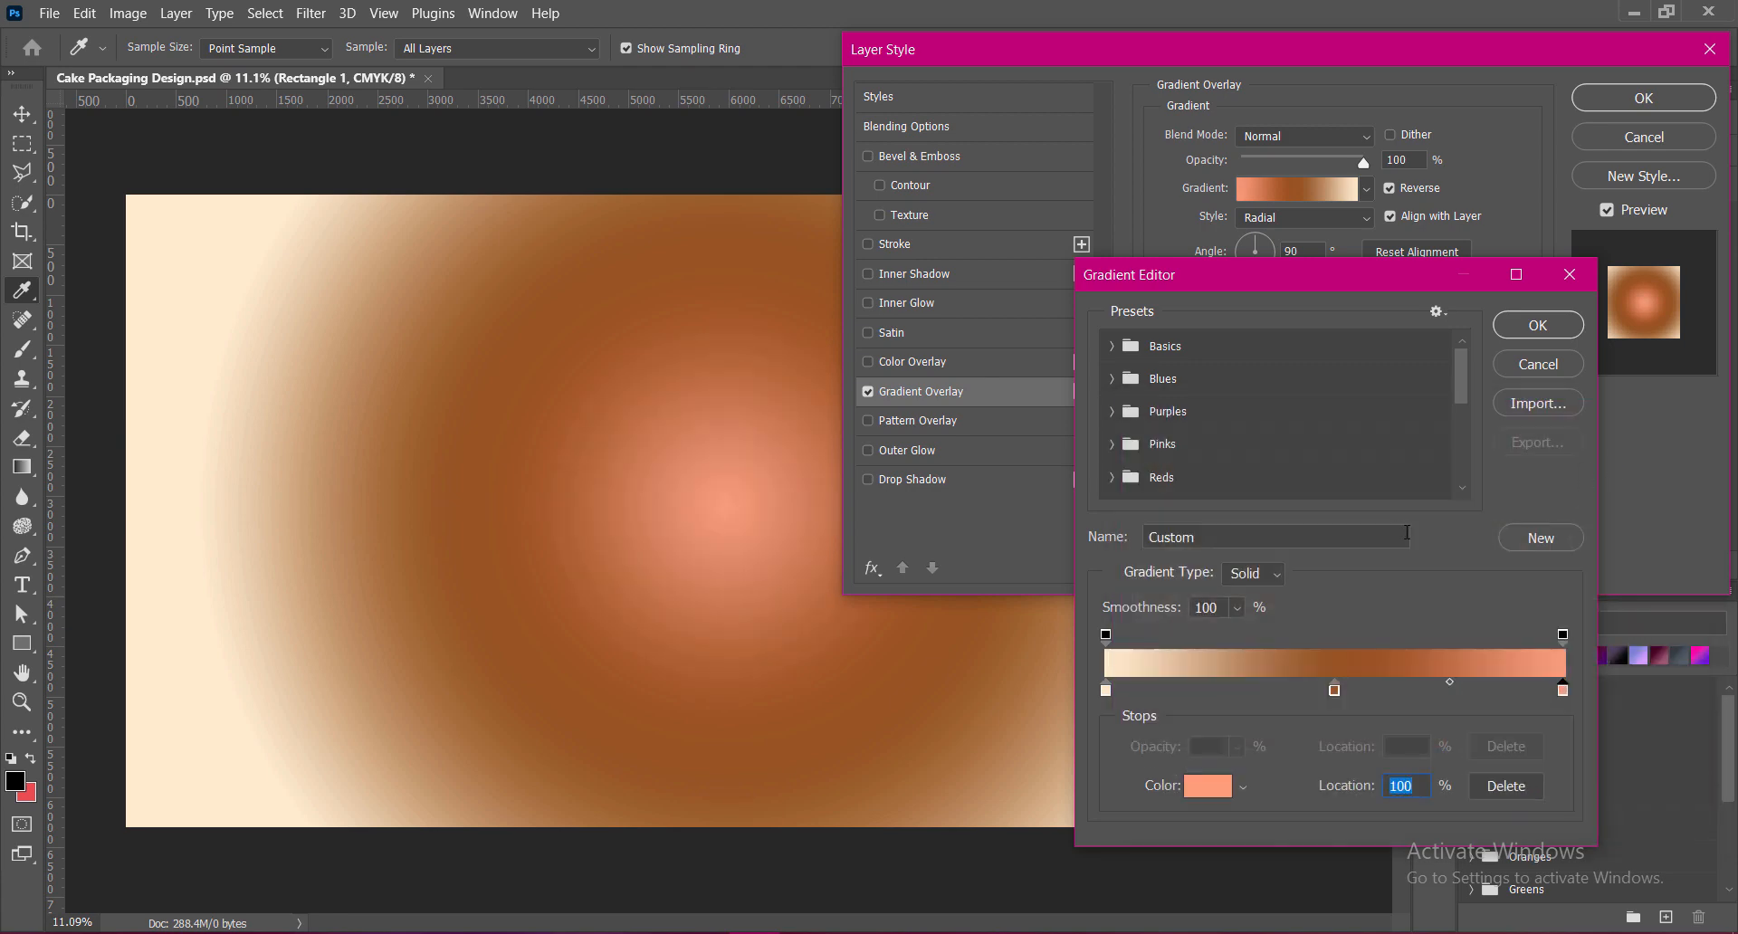
click(1550, 327)
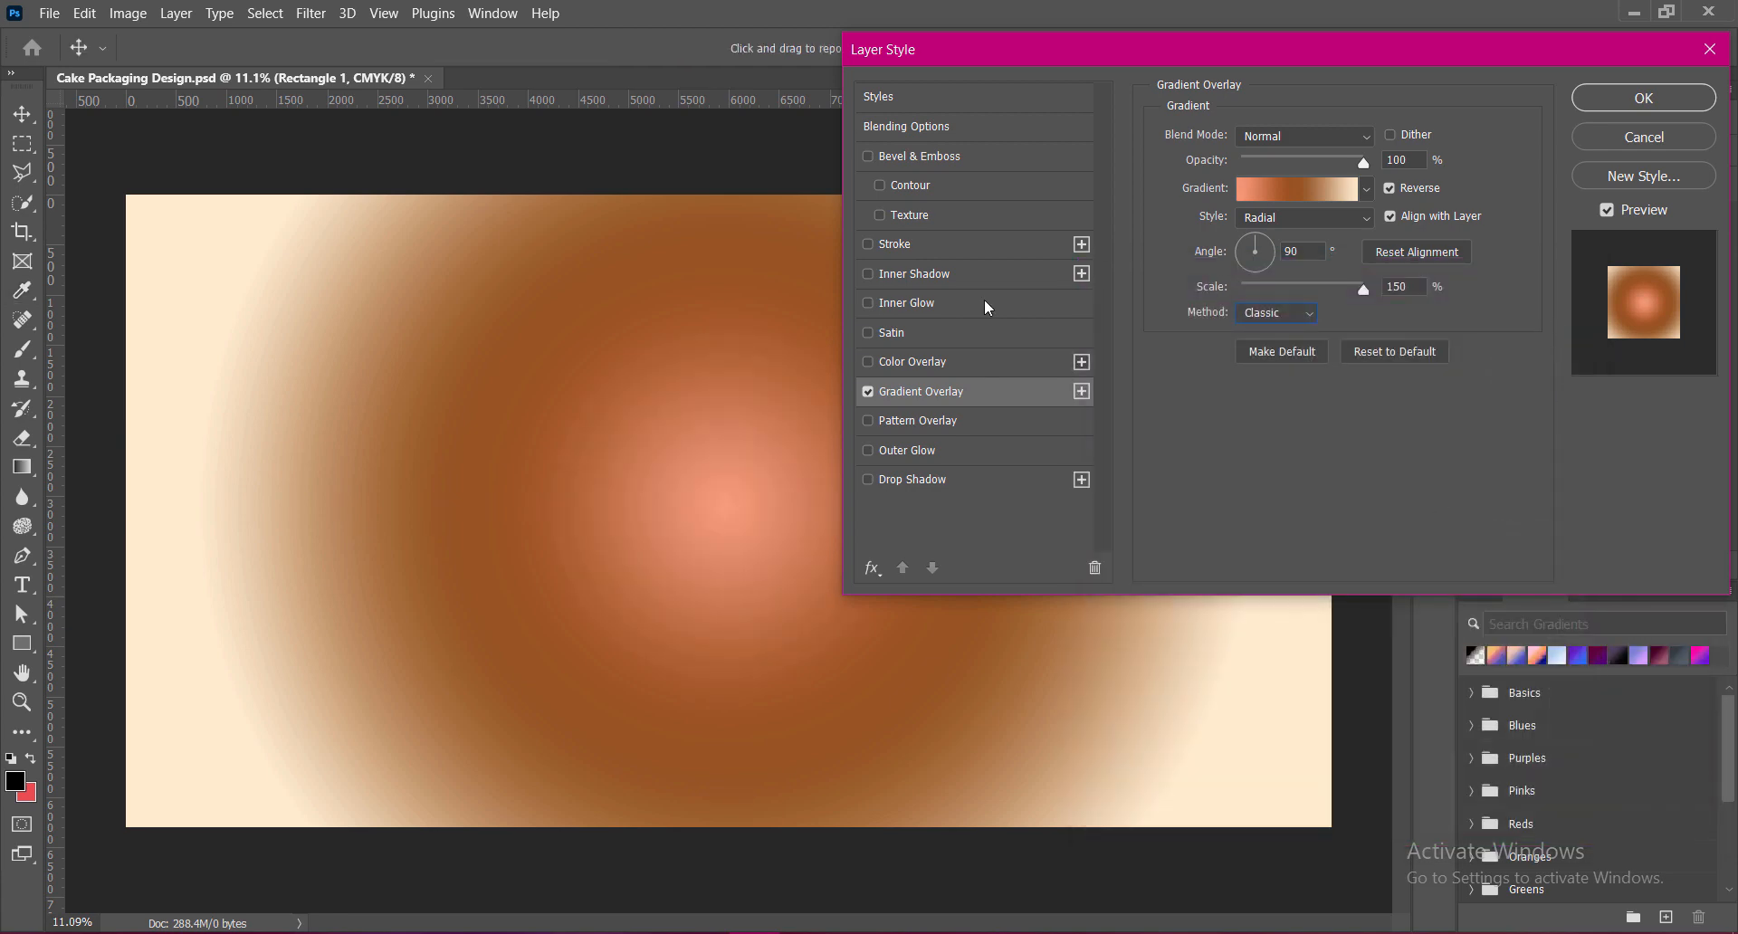
Enable Bevel & Emboss with Texture, with a very dark brown shadow colour and the shadow mode set to Normal.
click(878, 214)
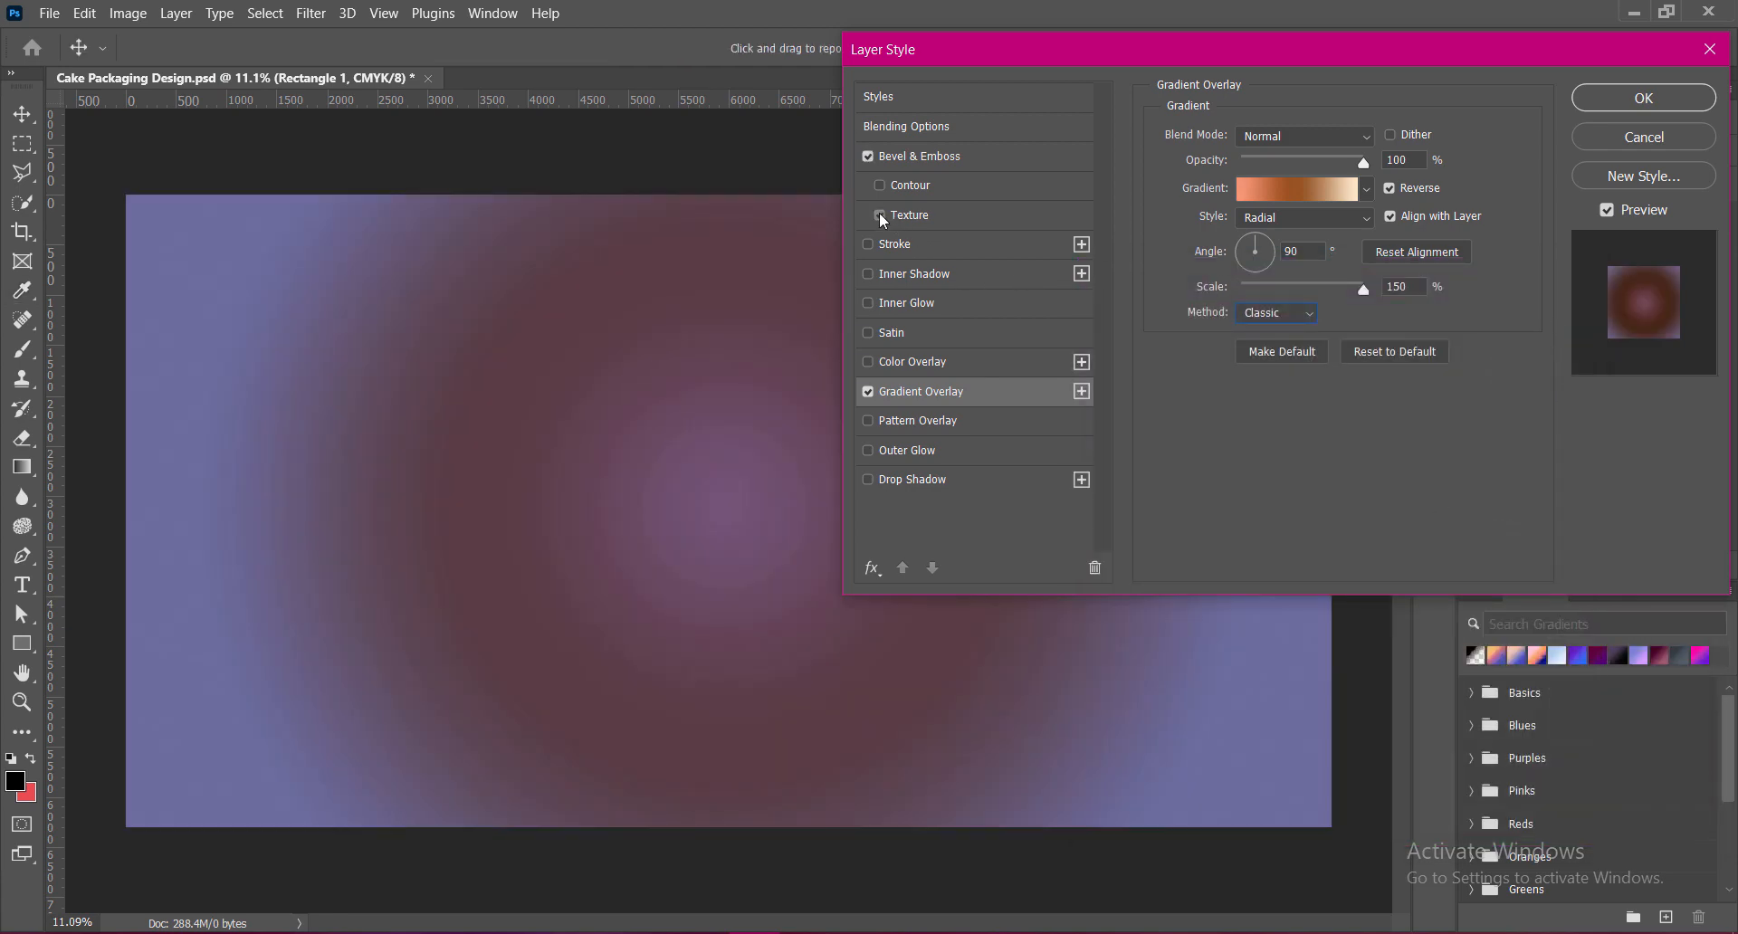
click(920, 157)
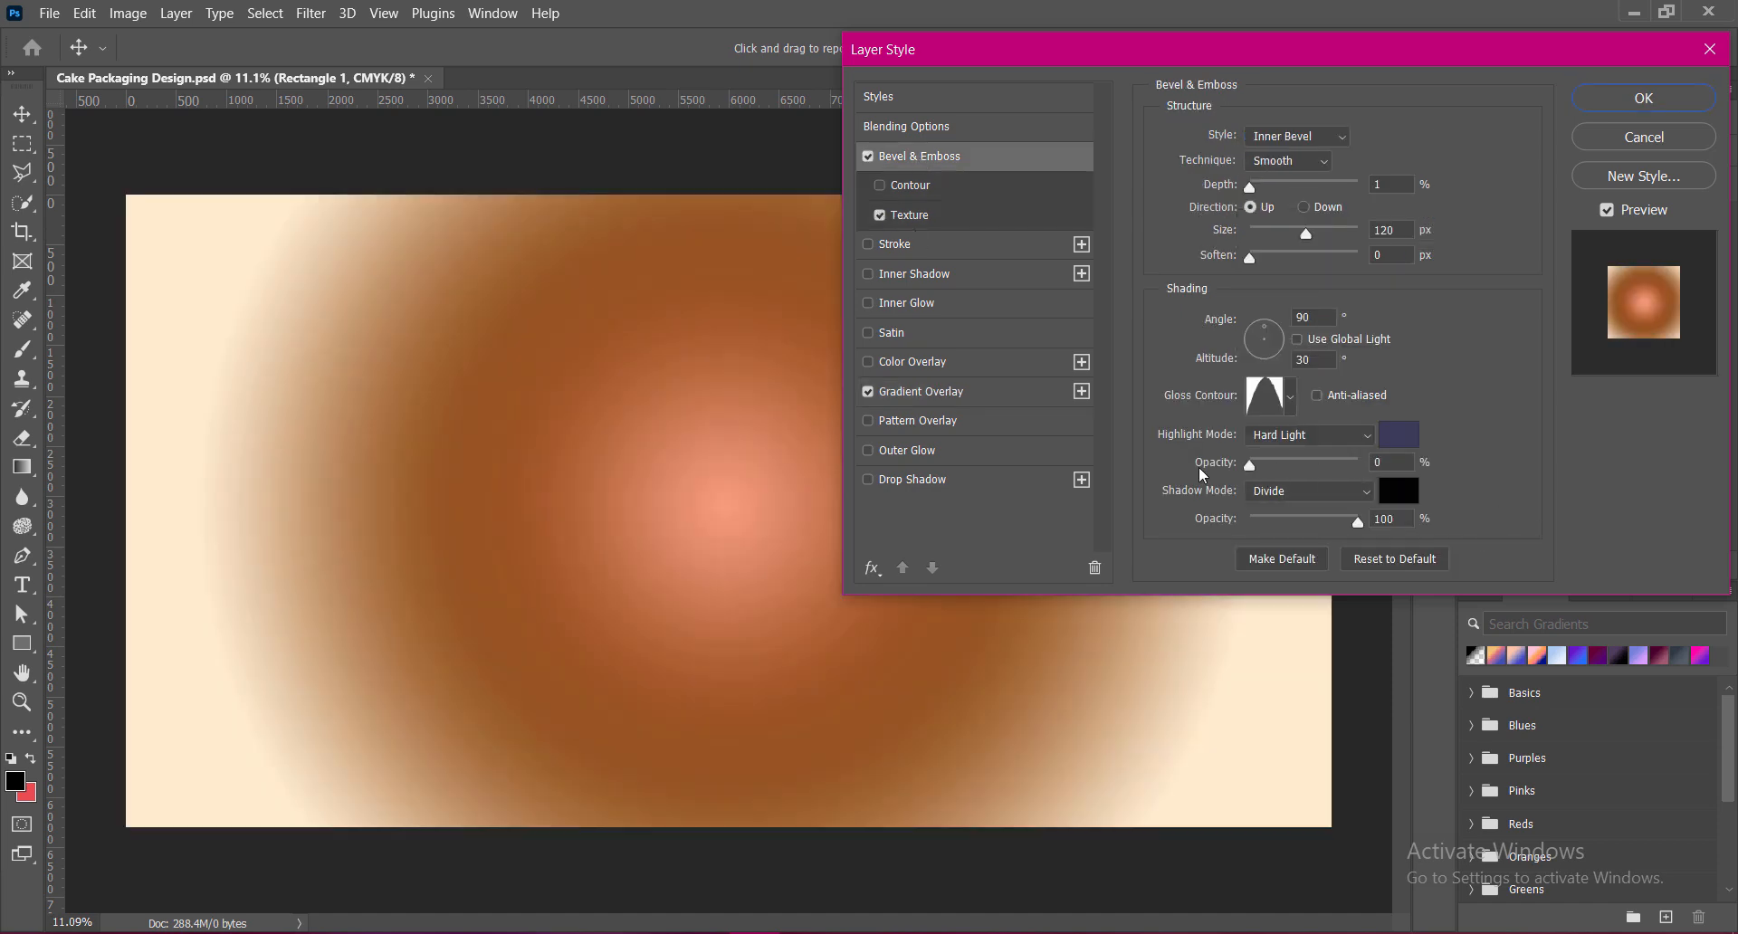
click(1398, 491)
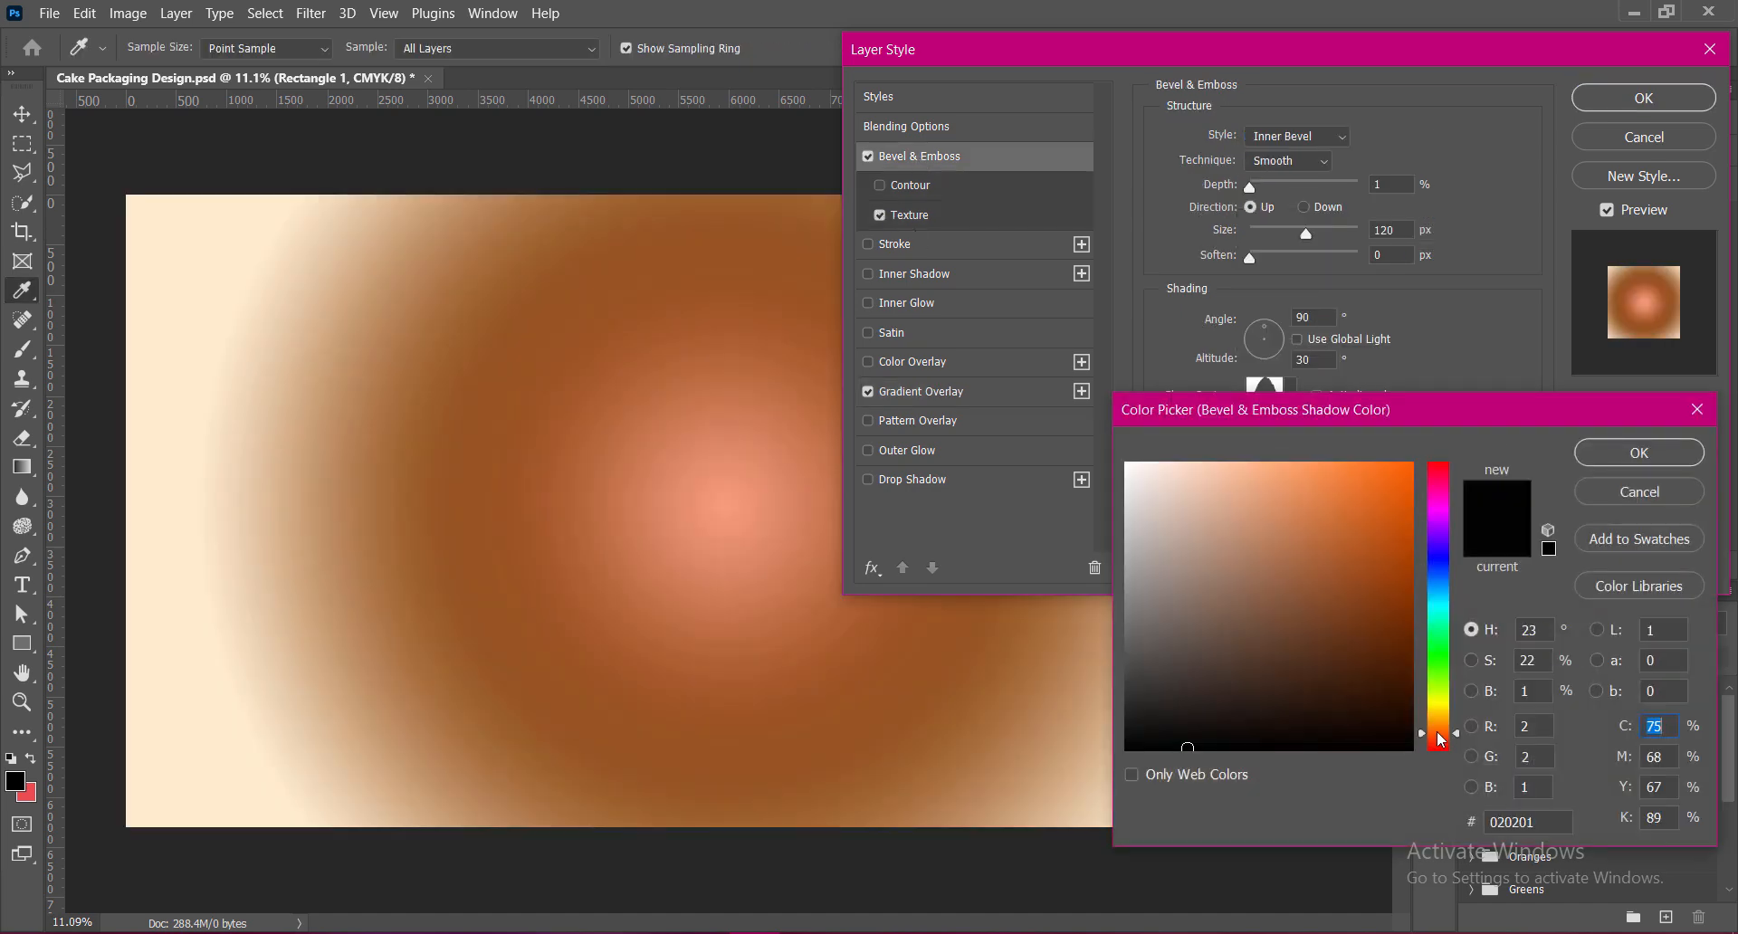
click(1410, 712)
click(1639, 453)
click(1349, 491)
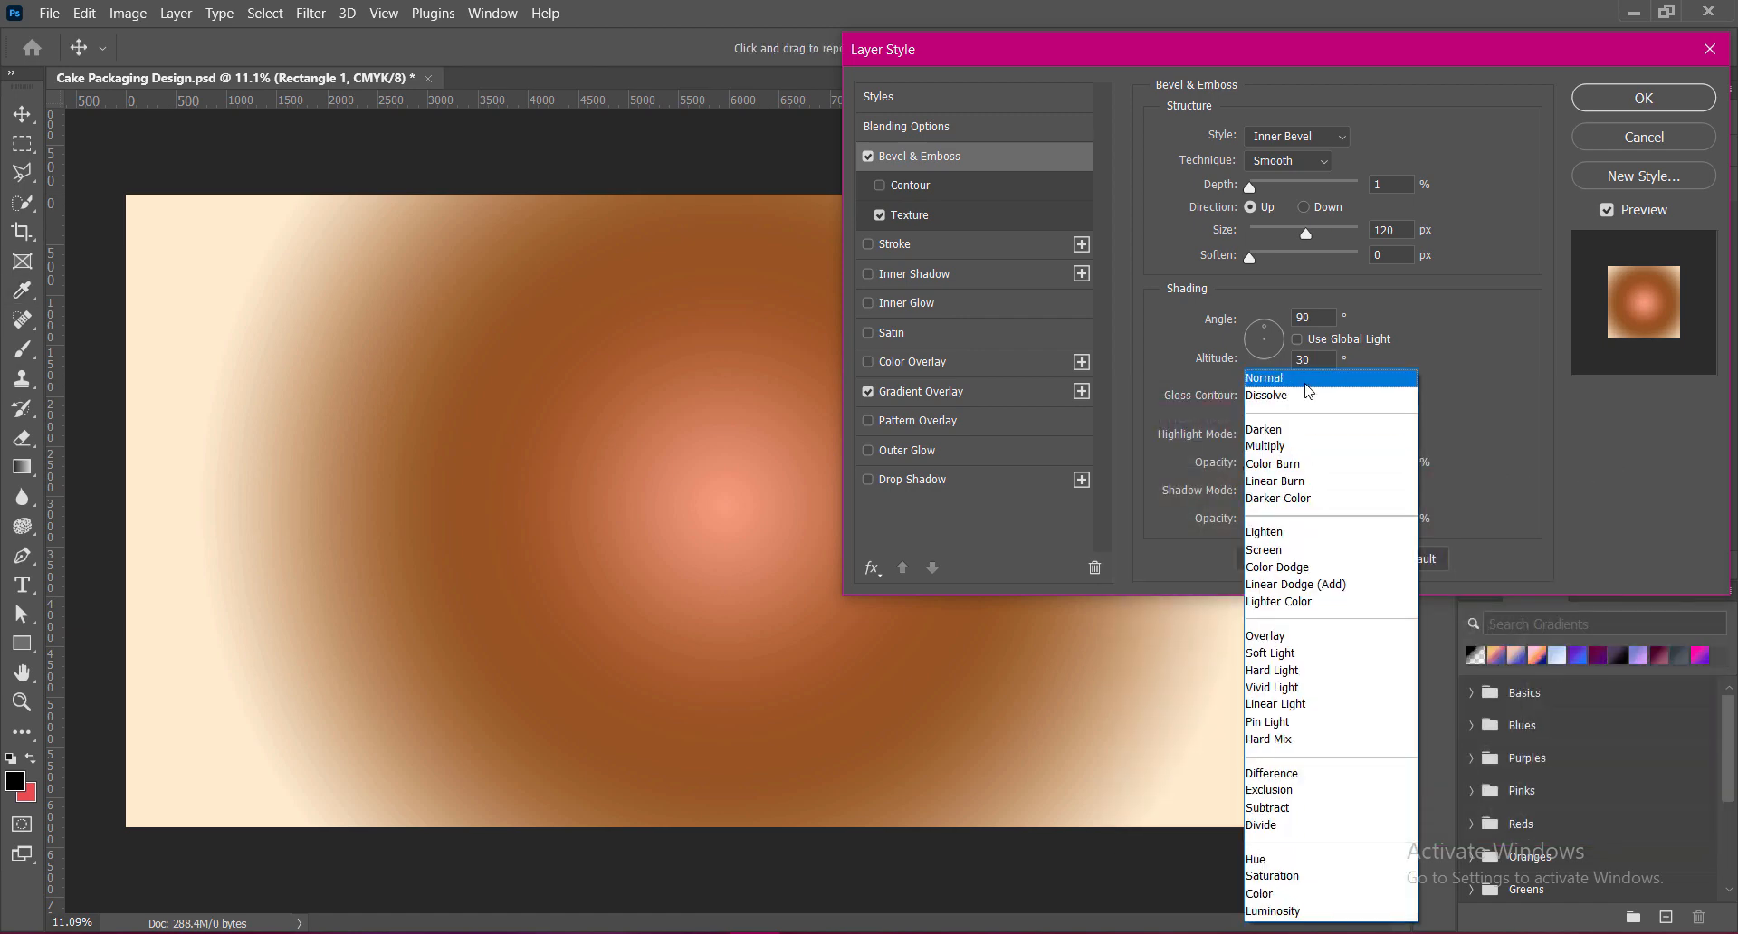
click(1307, 385)
Set the bevel texture's depth to its maximum of +1000%.
click(965, 218)
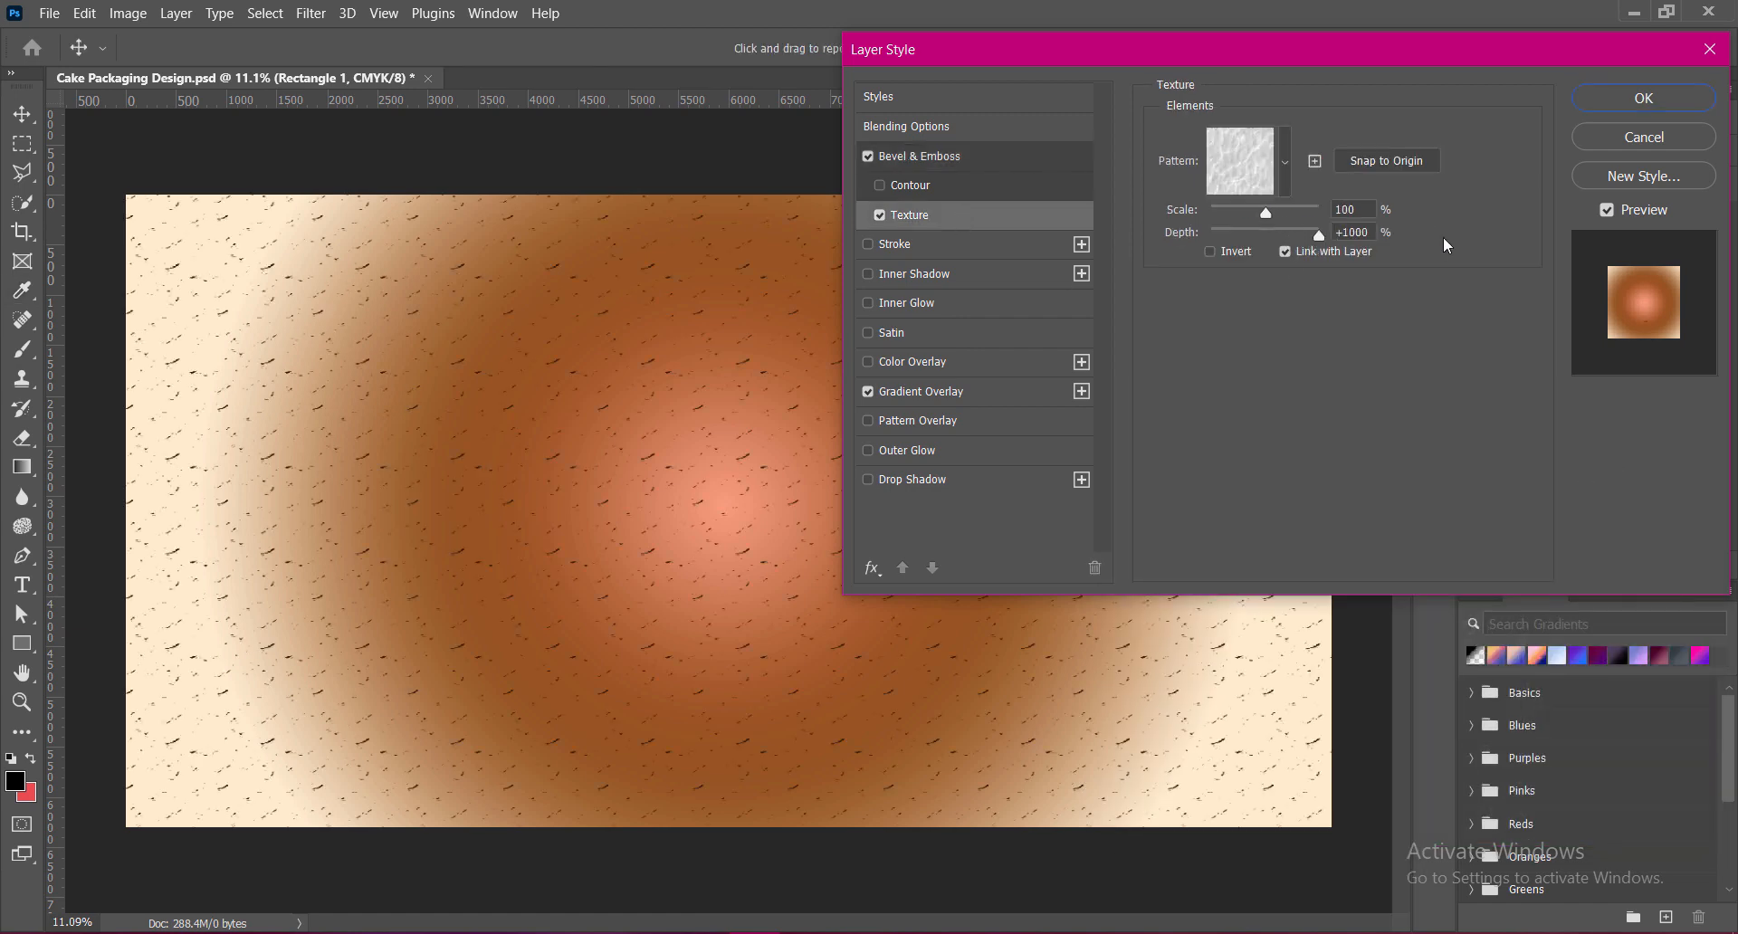
drag(1320, 236, 1443, 238)
click(942, 155)
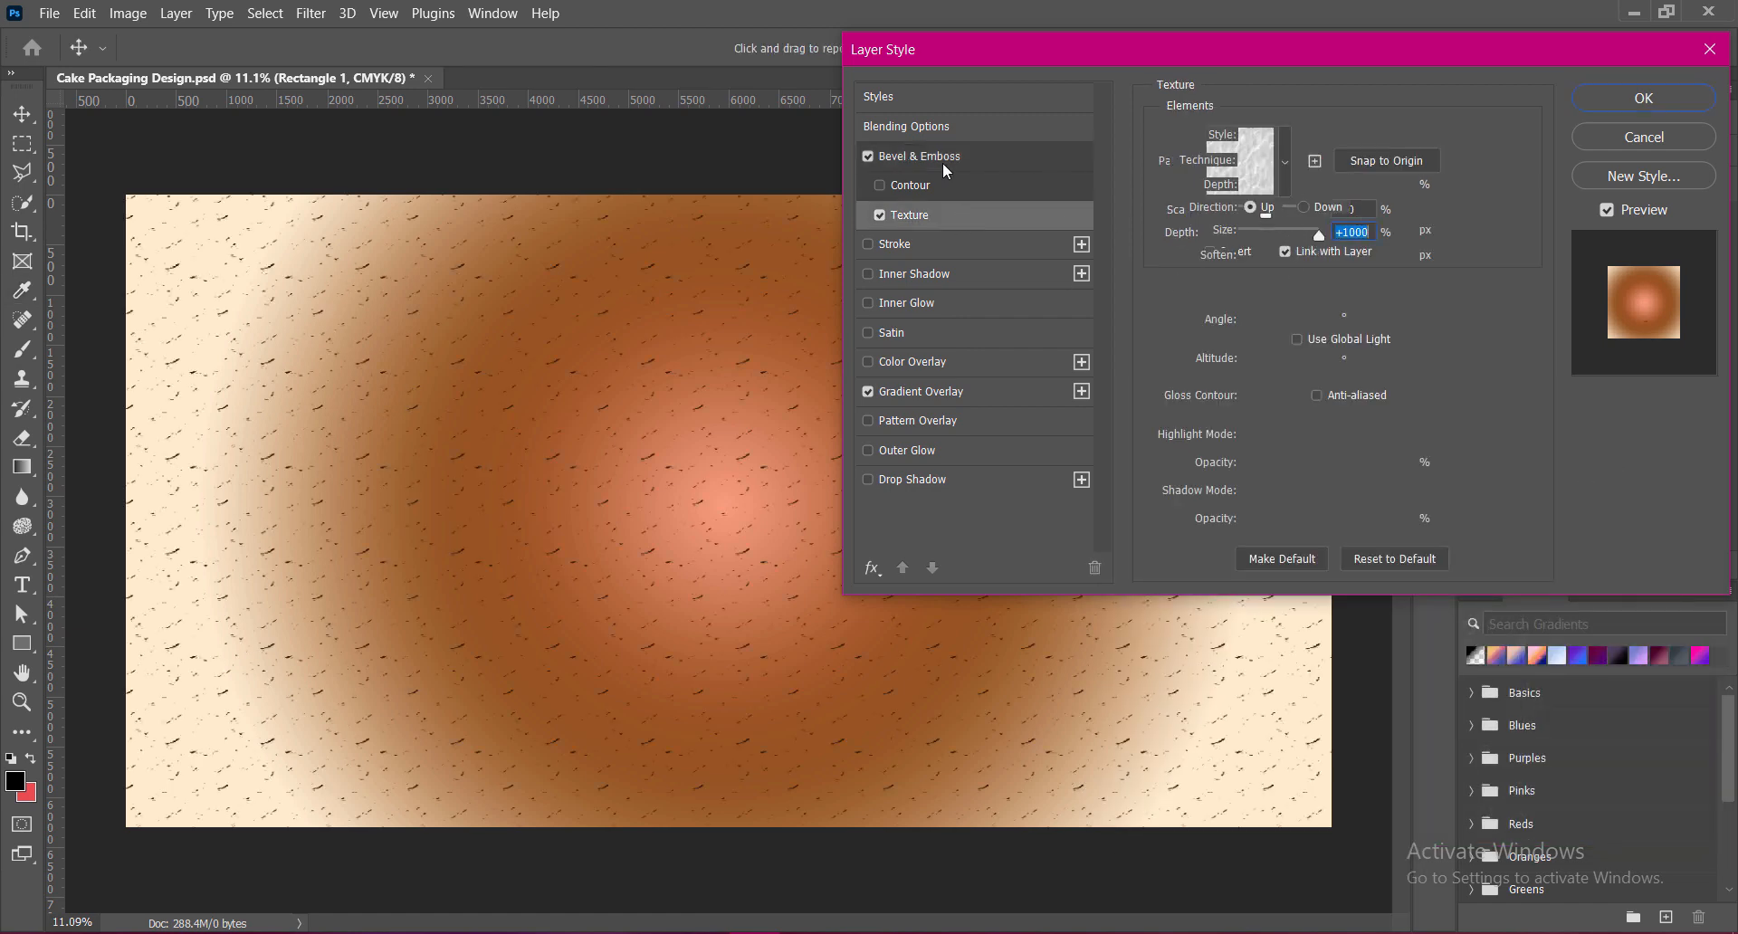
Apply the multi-peaked gloss contour to the bevel and set Soften to 6 px.
click(1291, 395)
click(1116, 485)
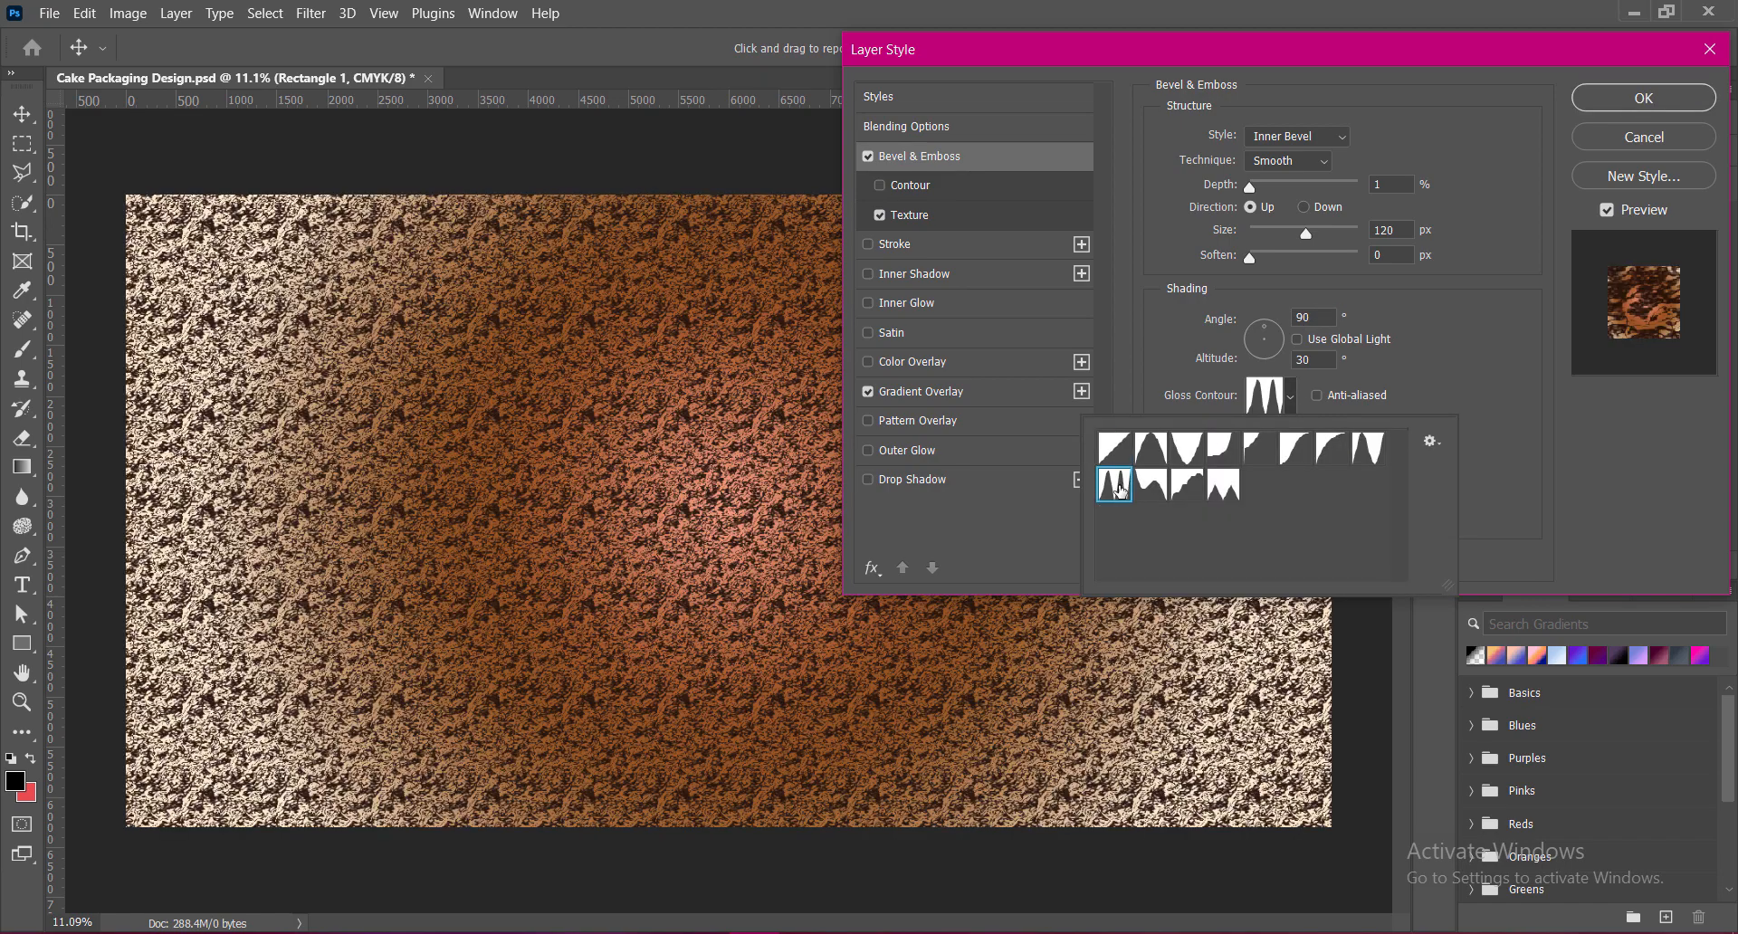
click(1275, 257)
mouse_move(1275, 257)
mouse_down()
mouse_move(1308, 258)
mouse_move(1290, 258)
mouse_up()
Compare several gloss contour presets for the bevel and settle on the wavy, descending slope contour.
click(1290, 396)
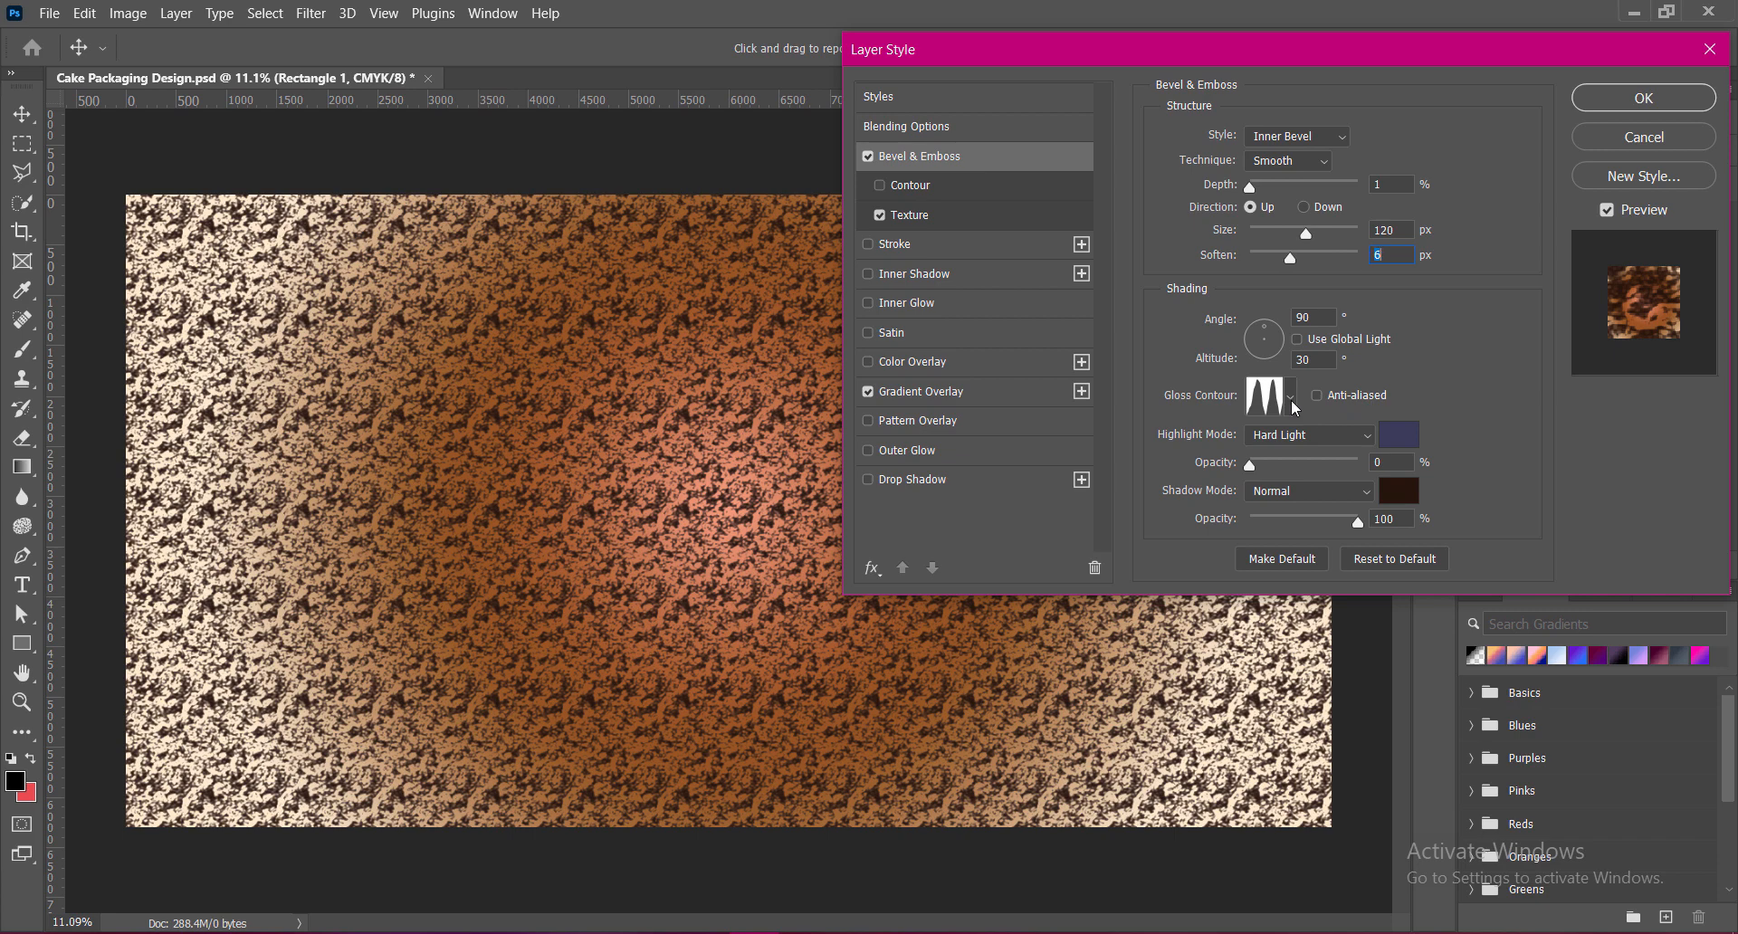
click(1152, 486)
click(1217, 487)
click(1320, 451)
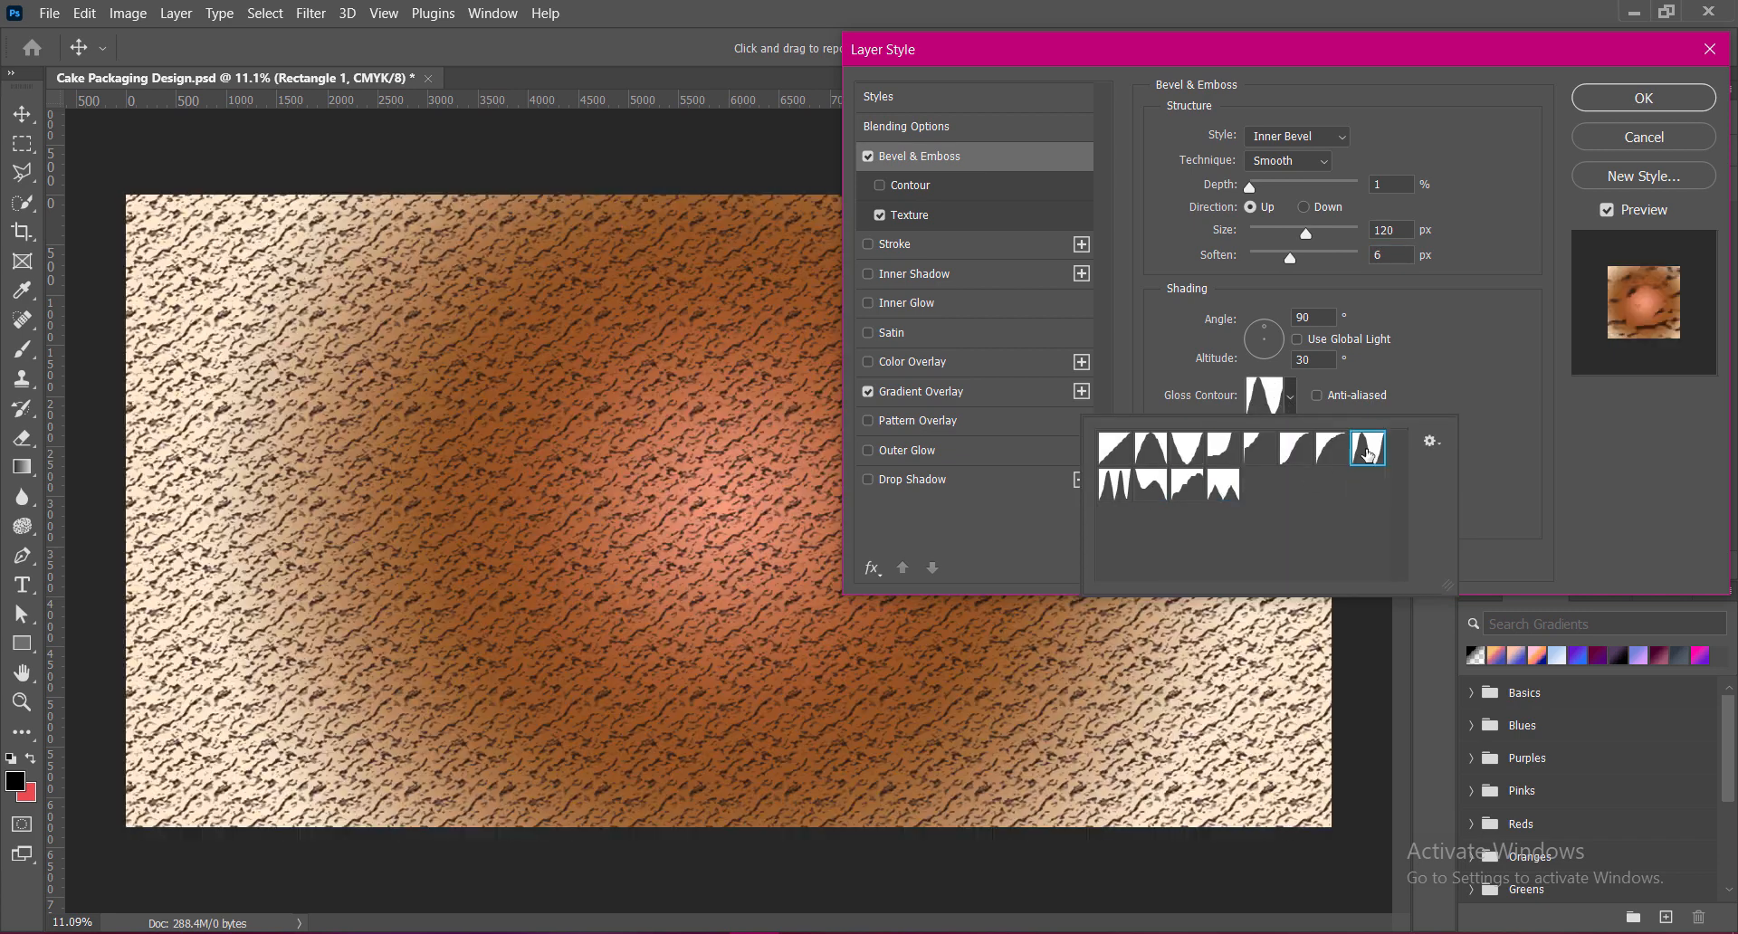
click(1222, 450)
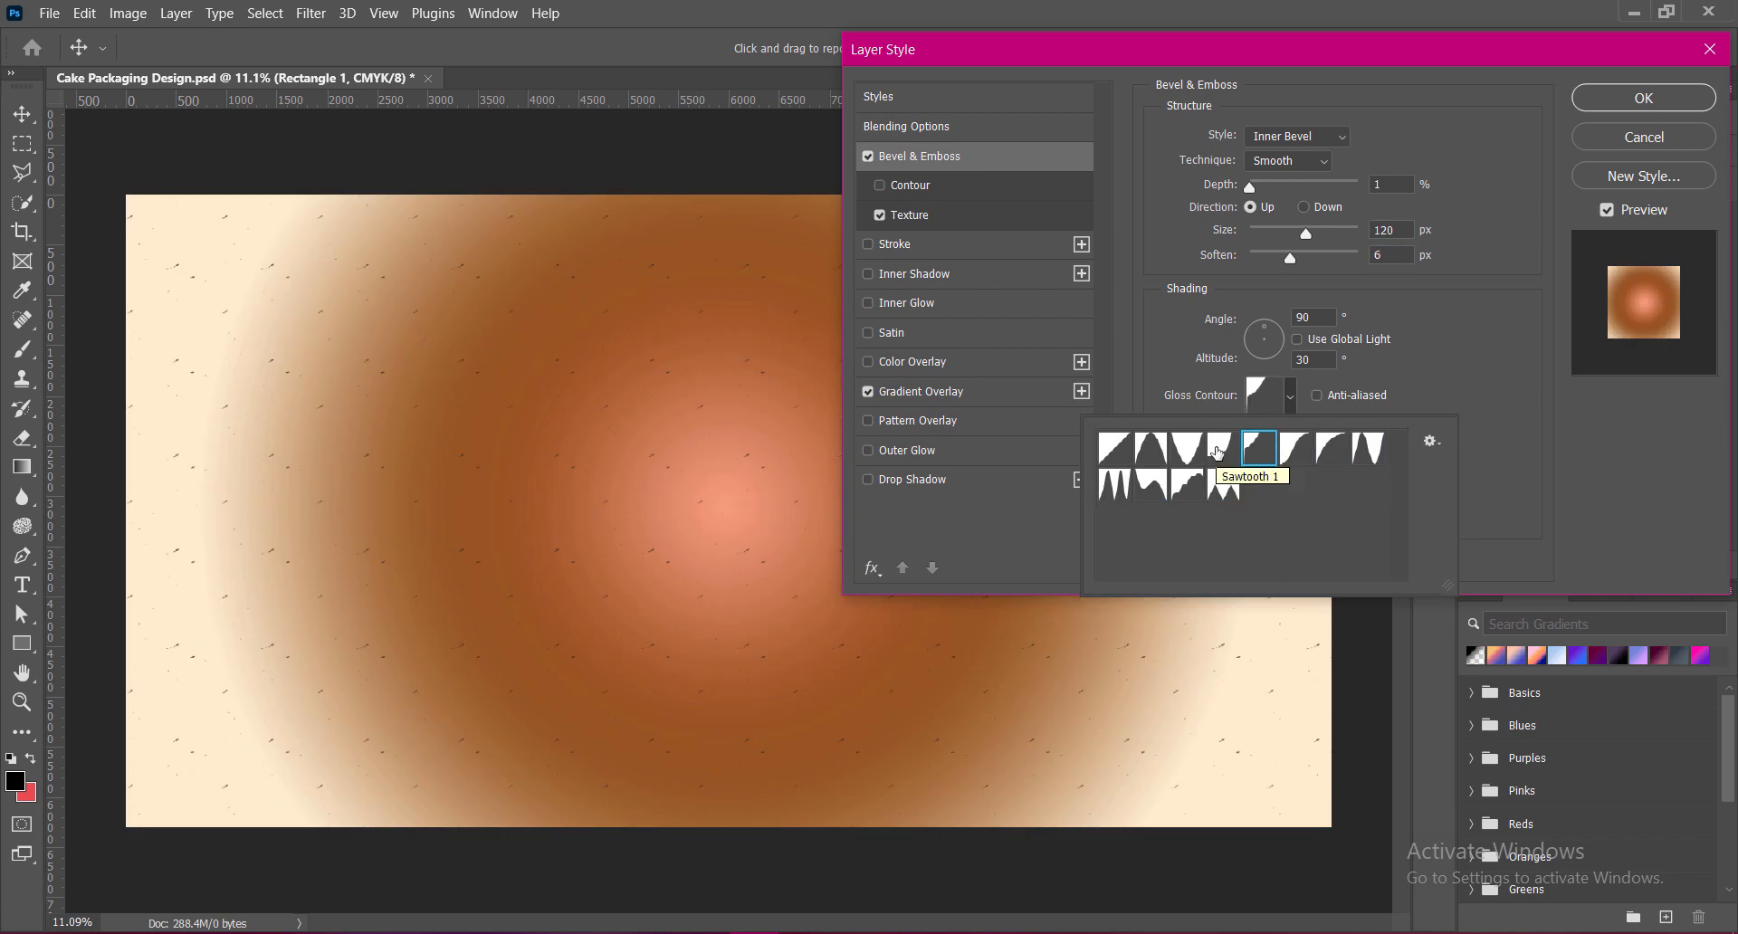
click(1222, 487)
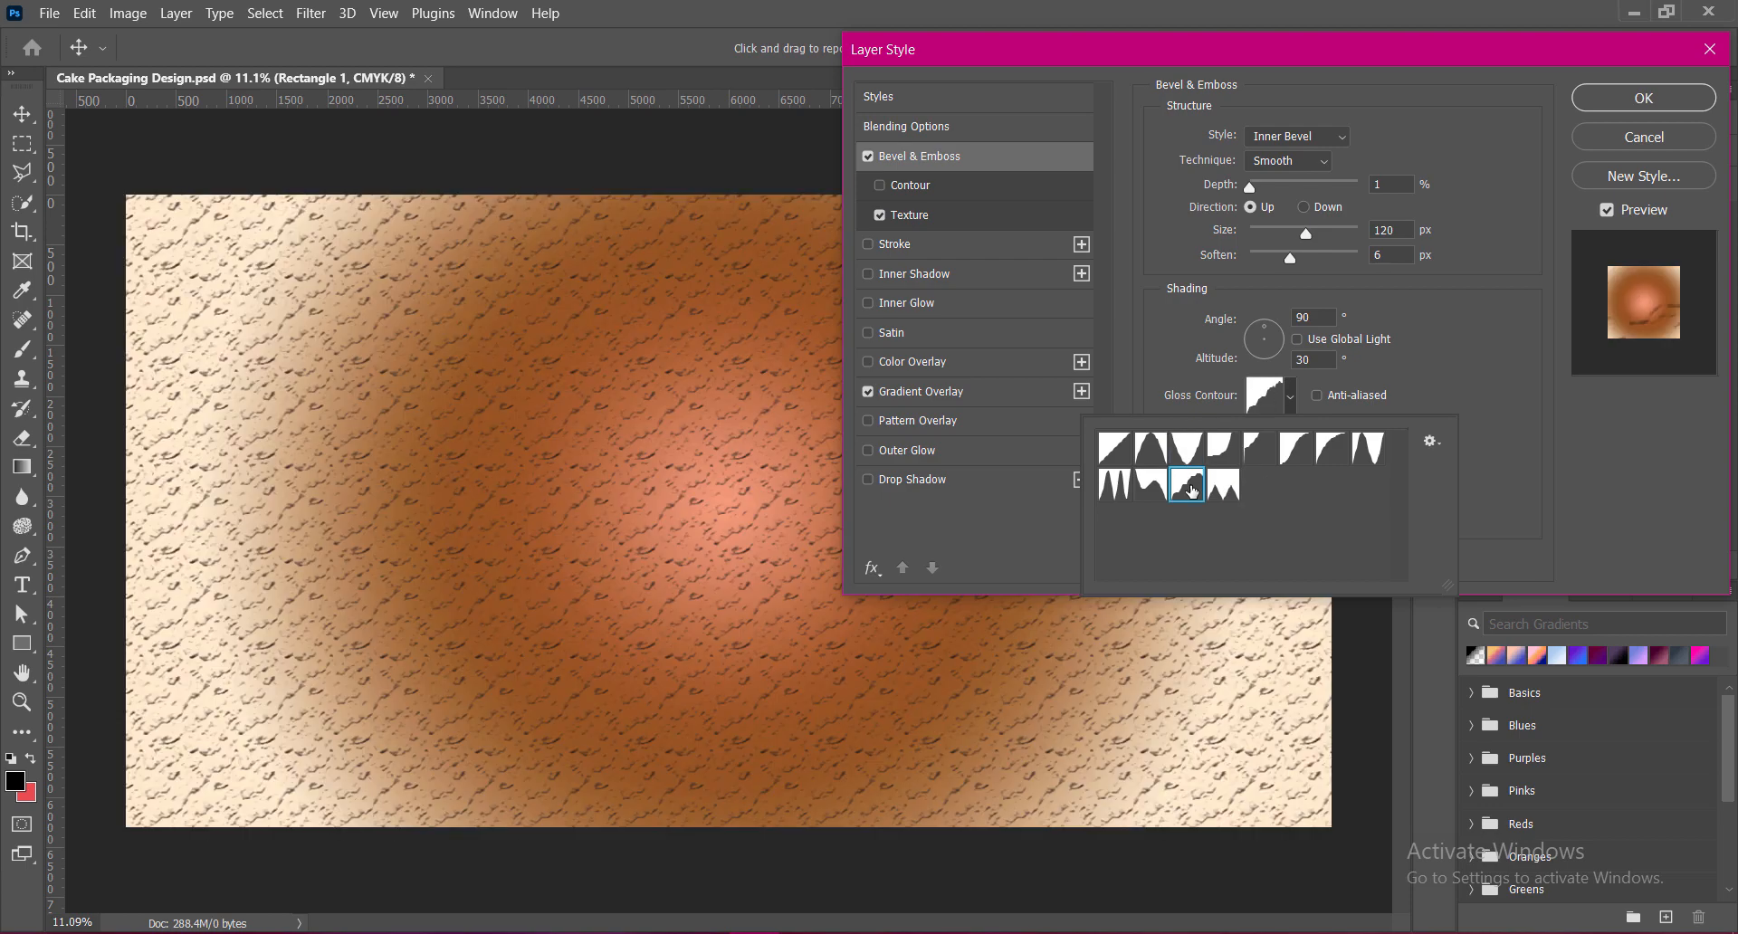
click(1144, 490)
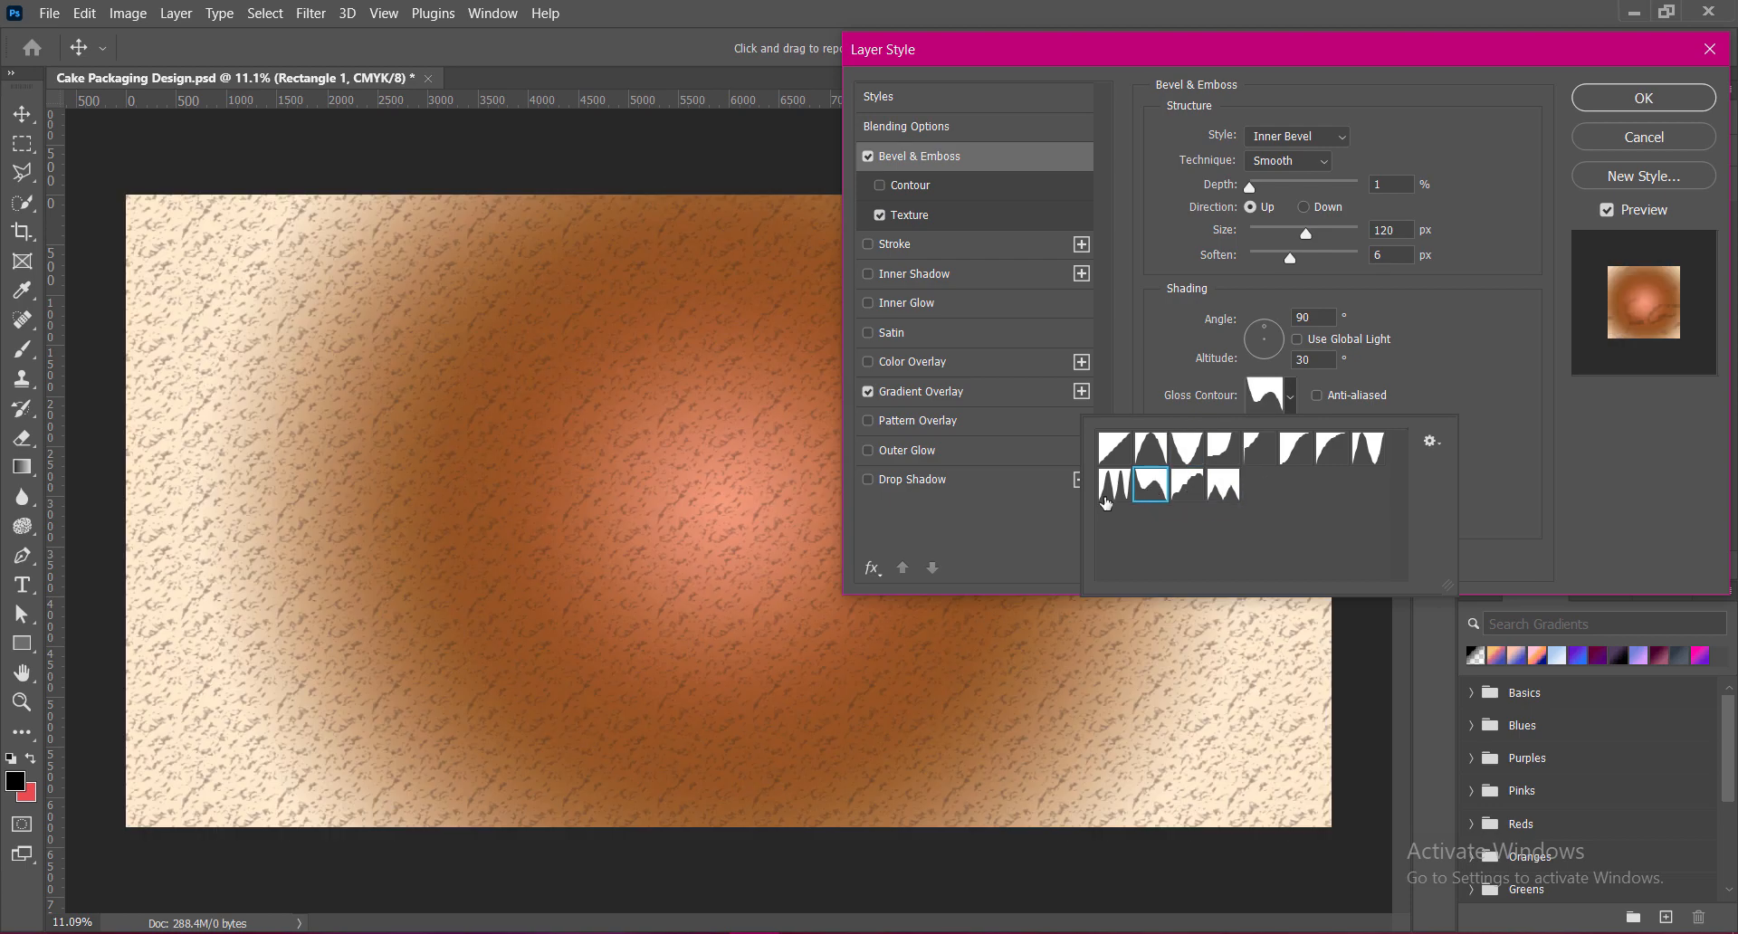
click(1145, 455)
click(1144, 490)
click(1503, 442)
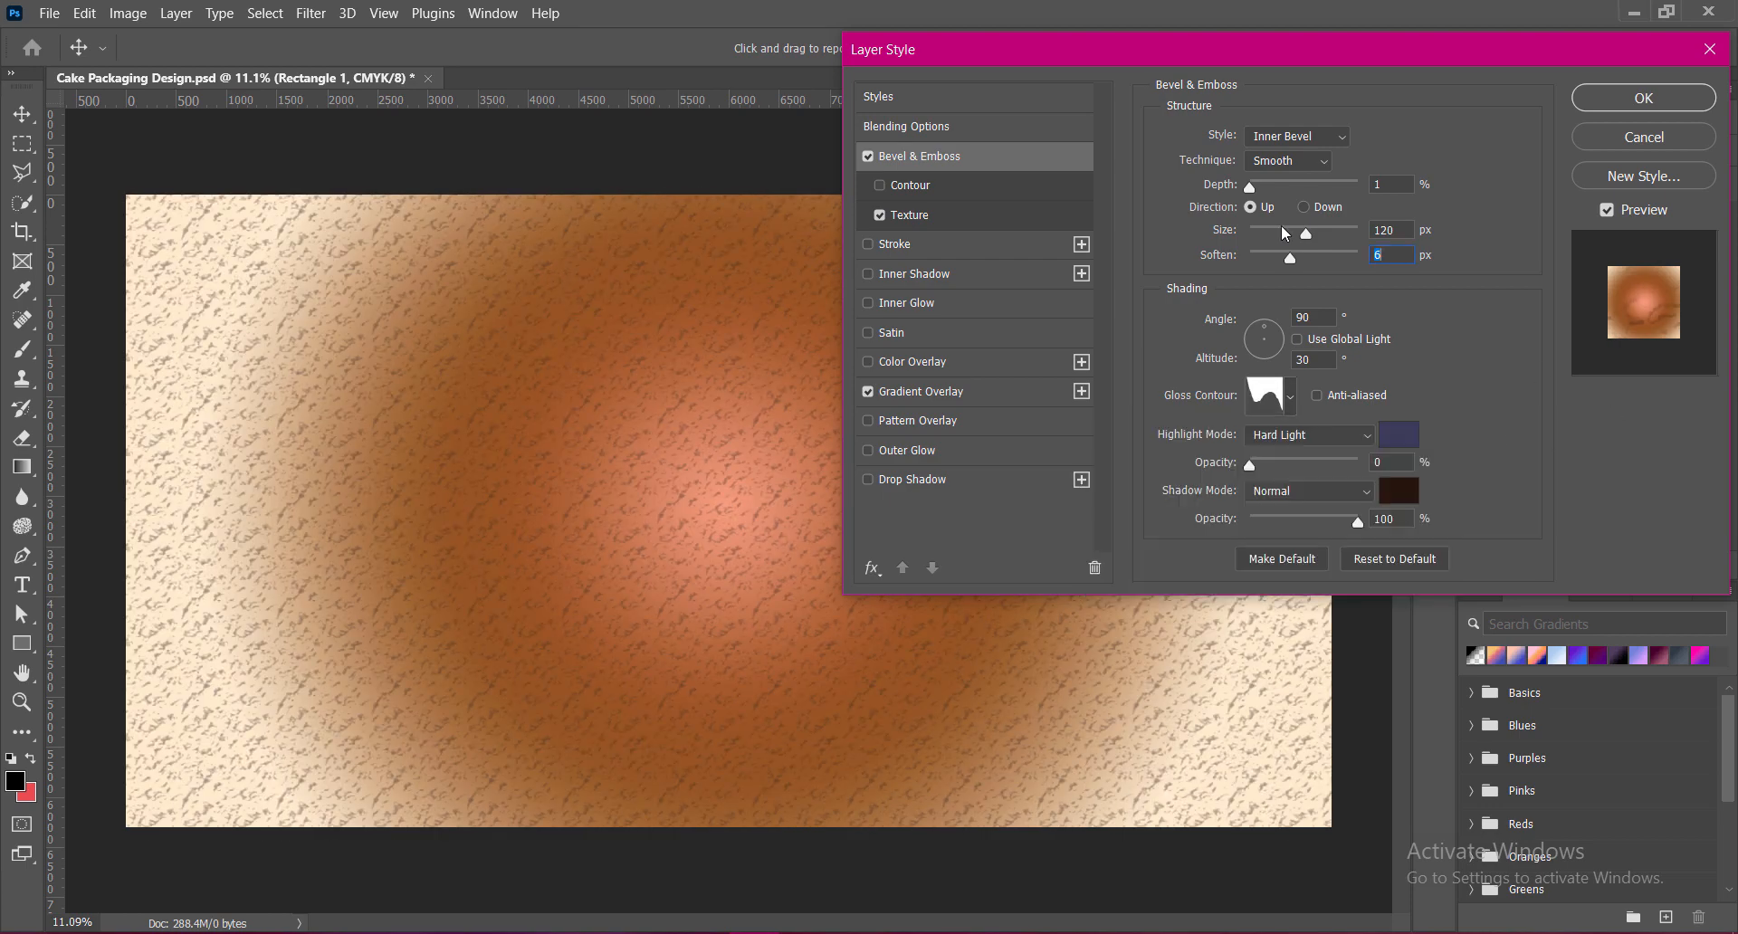
Set the bevel's depth to 300% and compare its Down and Up directions.
drag(1252, 187, 1301, 187)
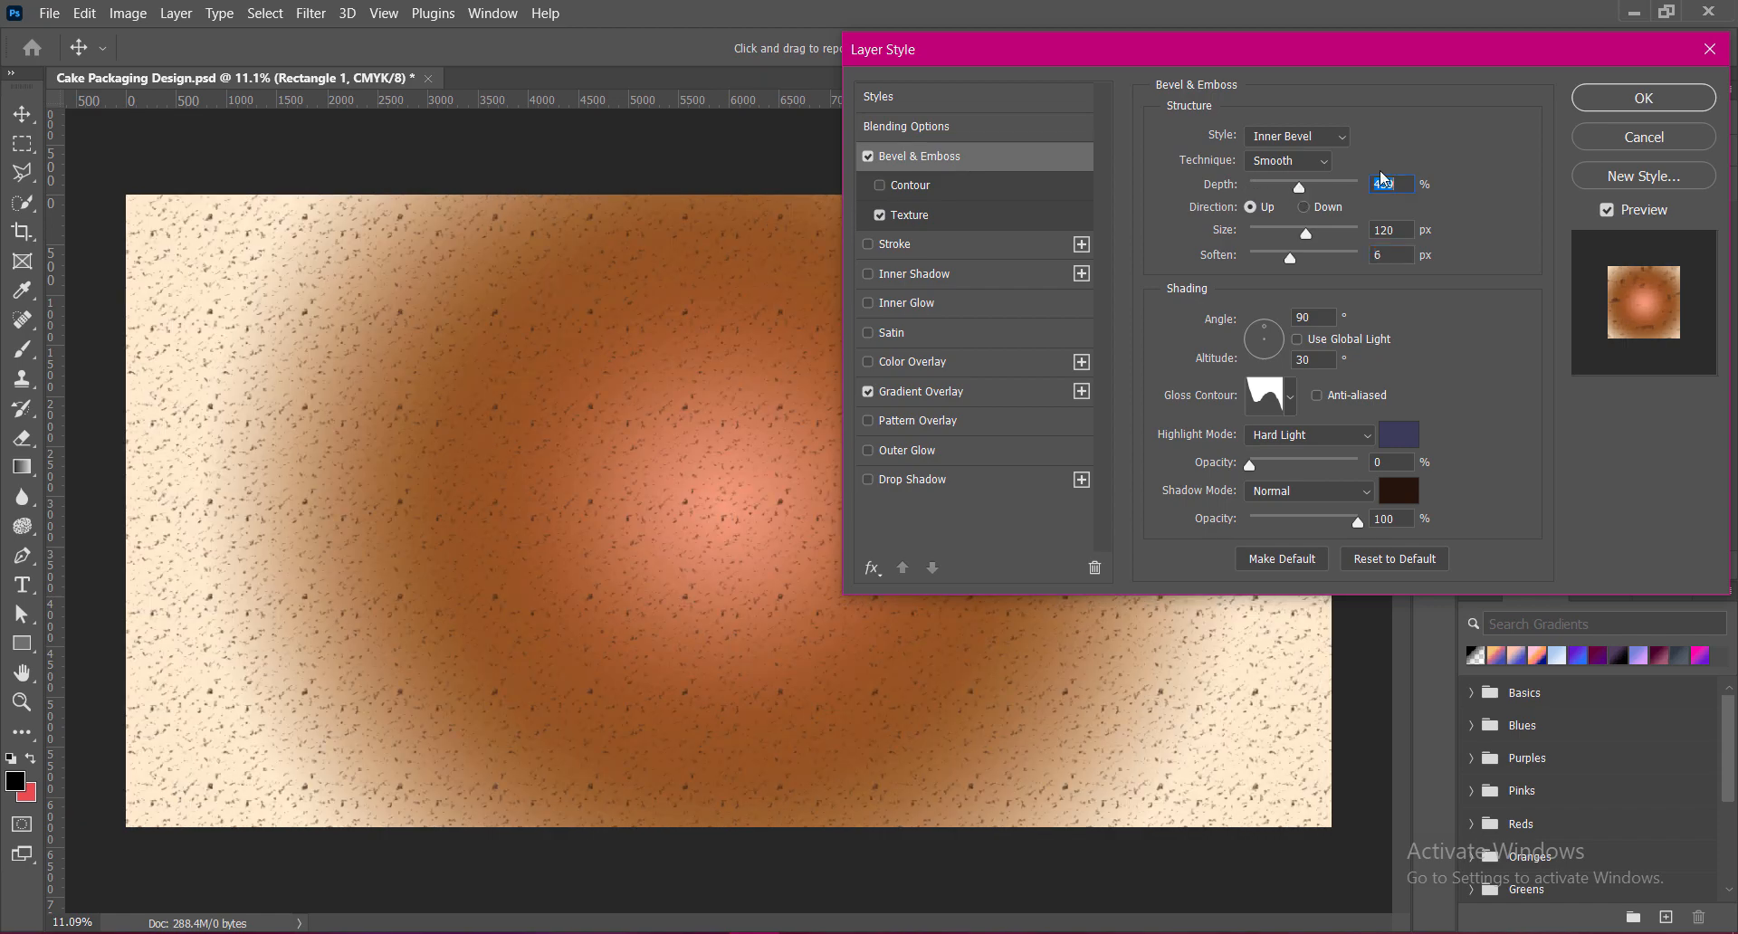
text(300)
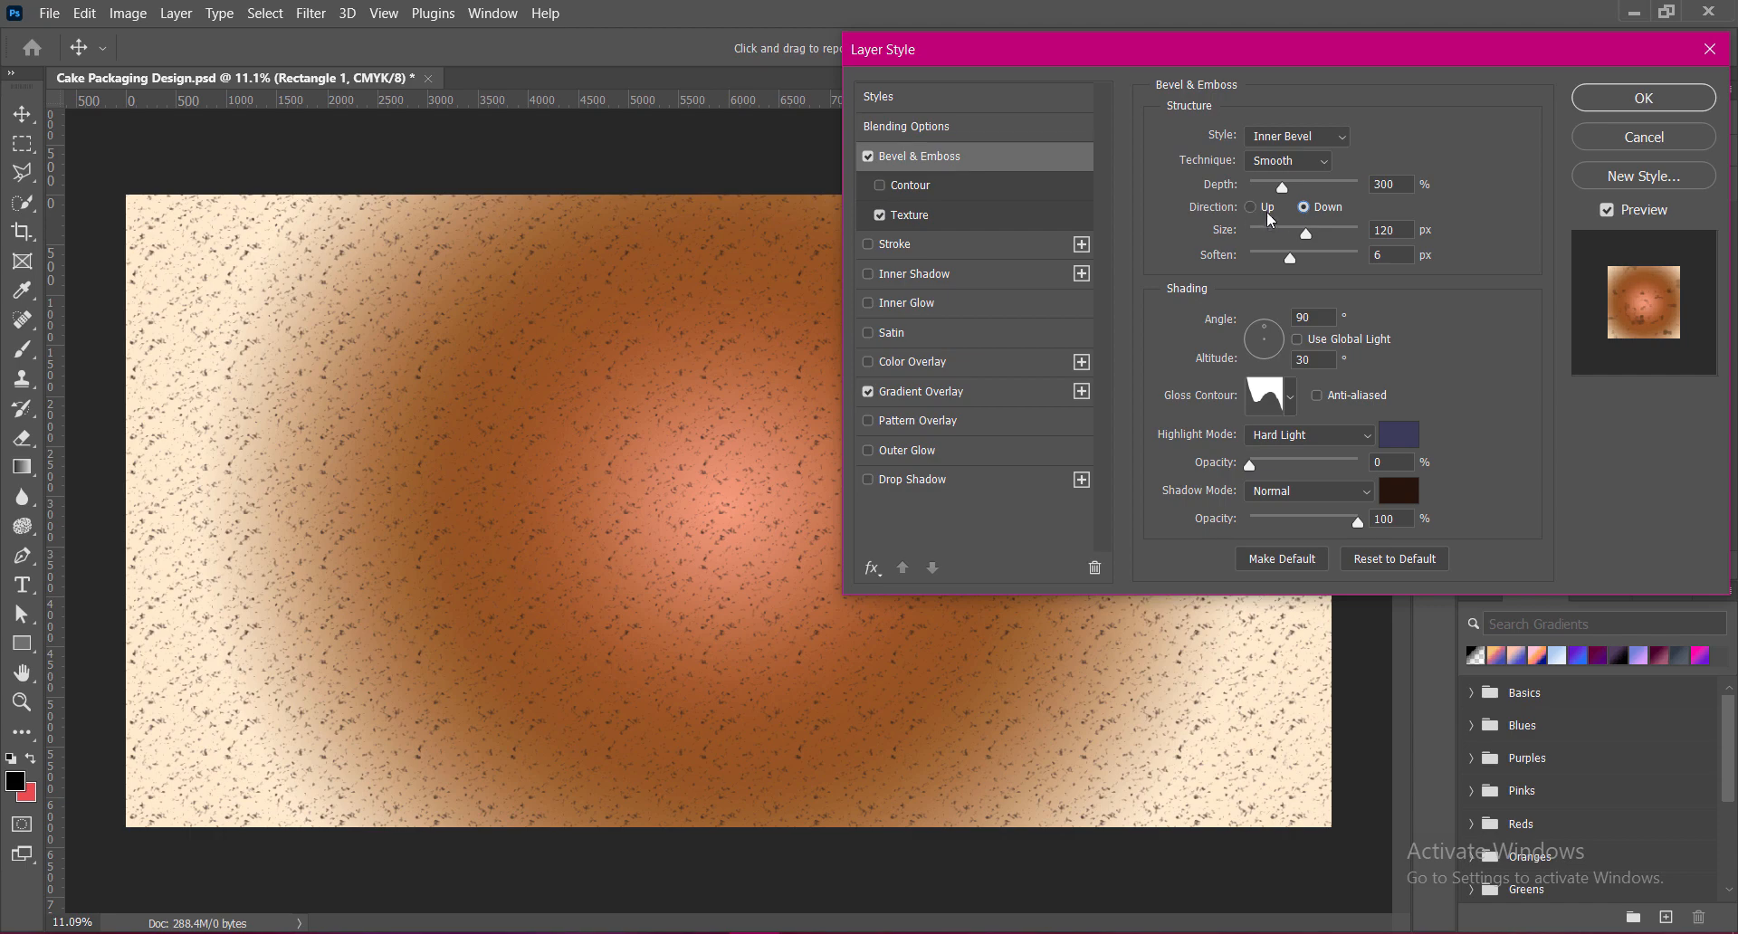
drag(1358, 241, 1273, 217)
Set the bevel texture's scale to 220%, accept the layer style and save the document.
click(920, 216)
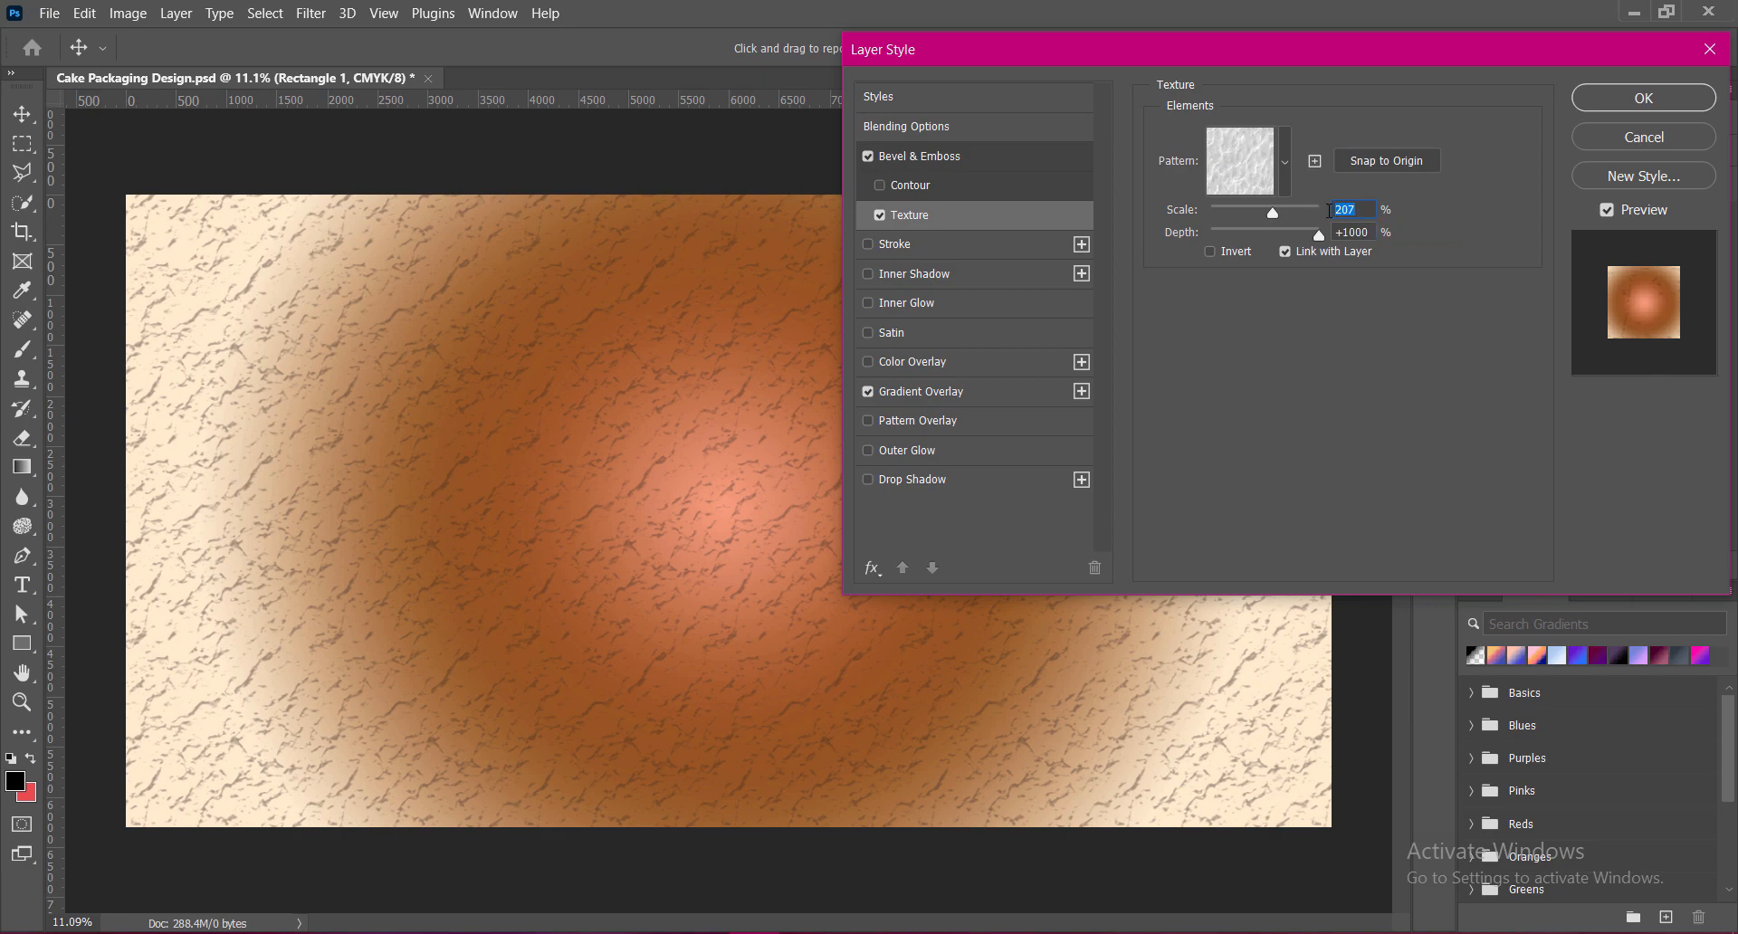
text(180)
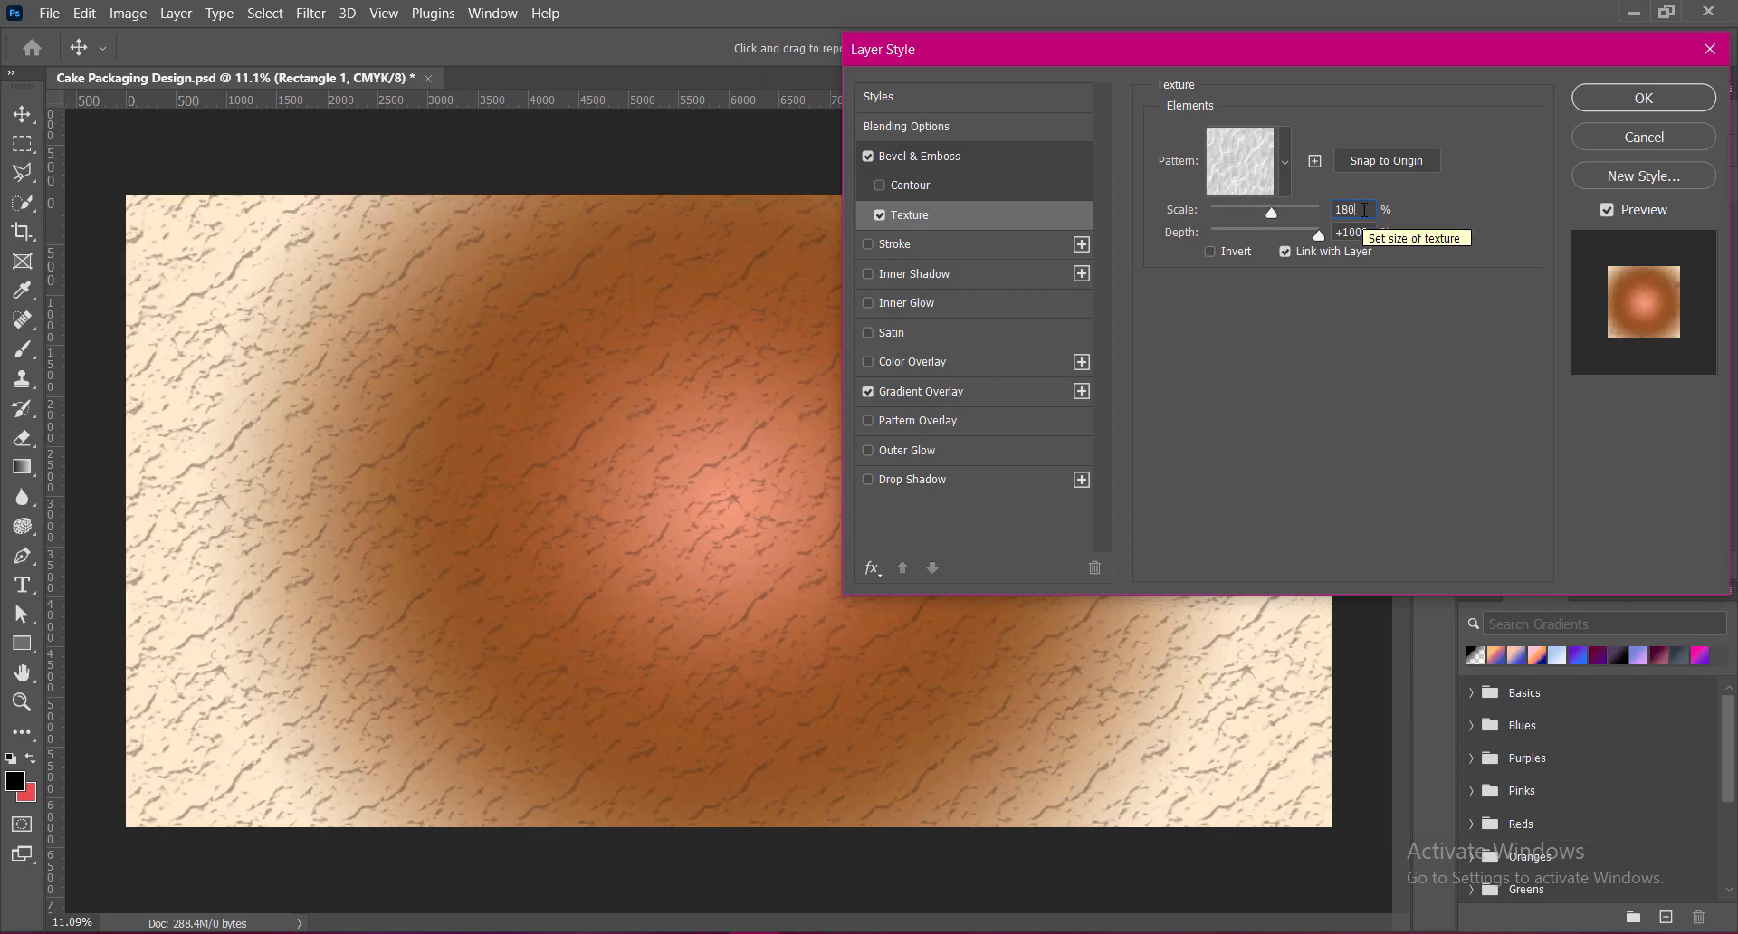
drag(1364, 210, 1311, 210)
text(220)
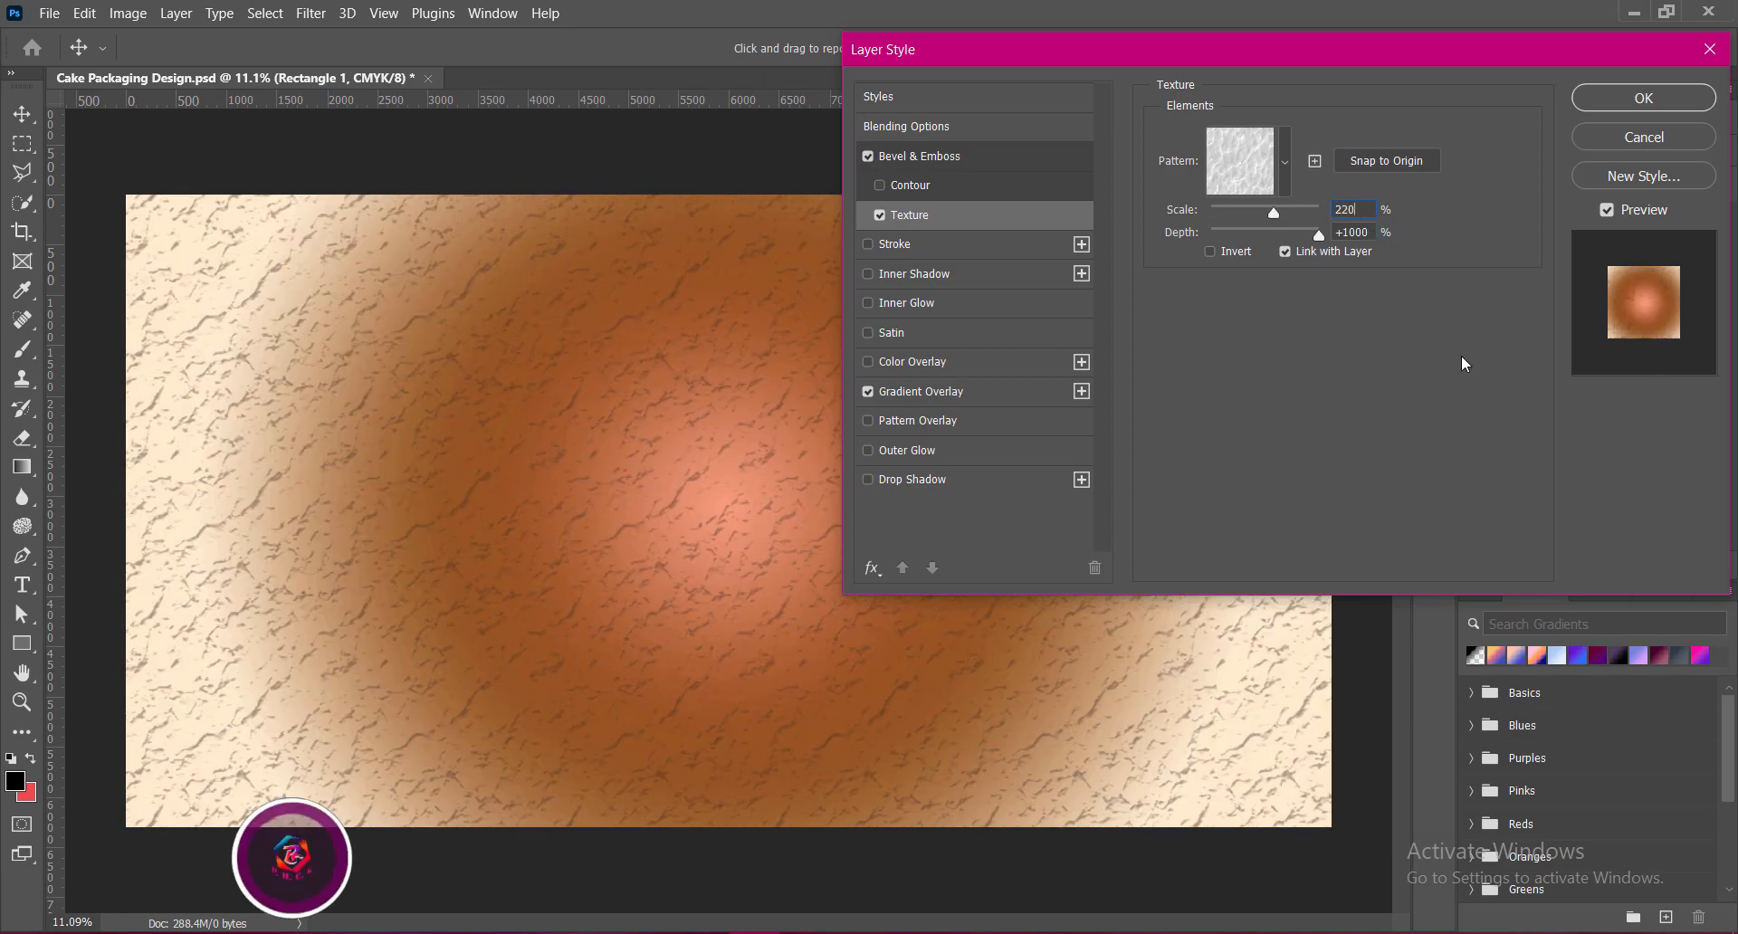
click(1594, 96)
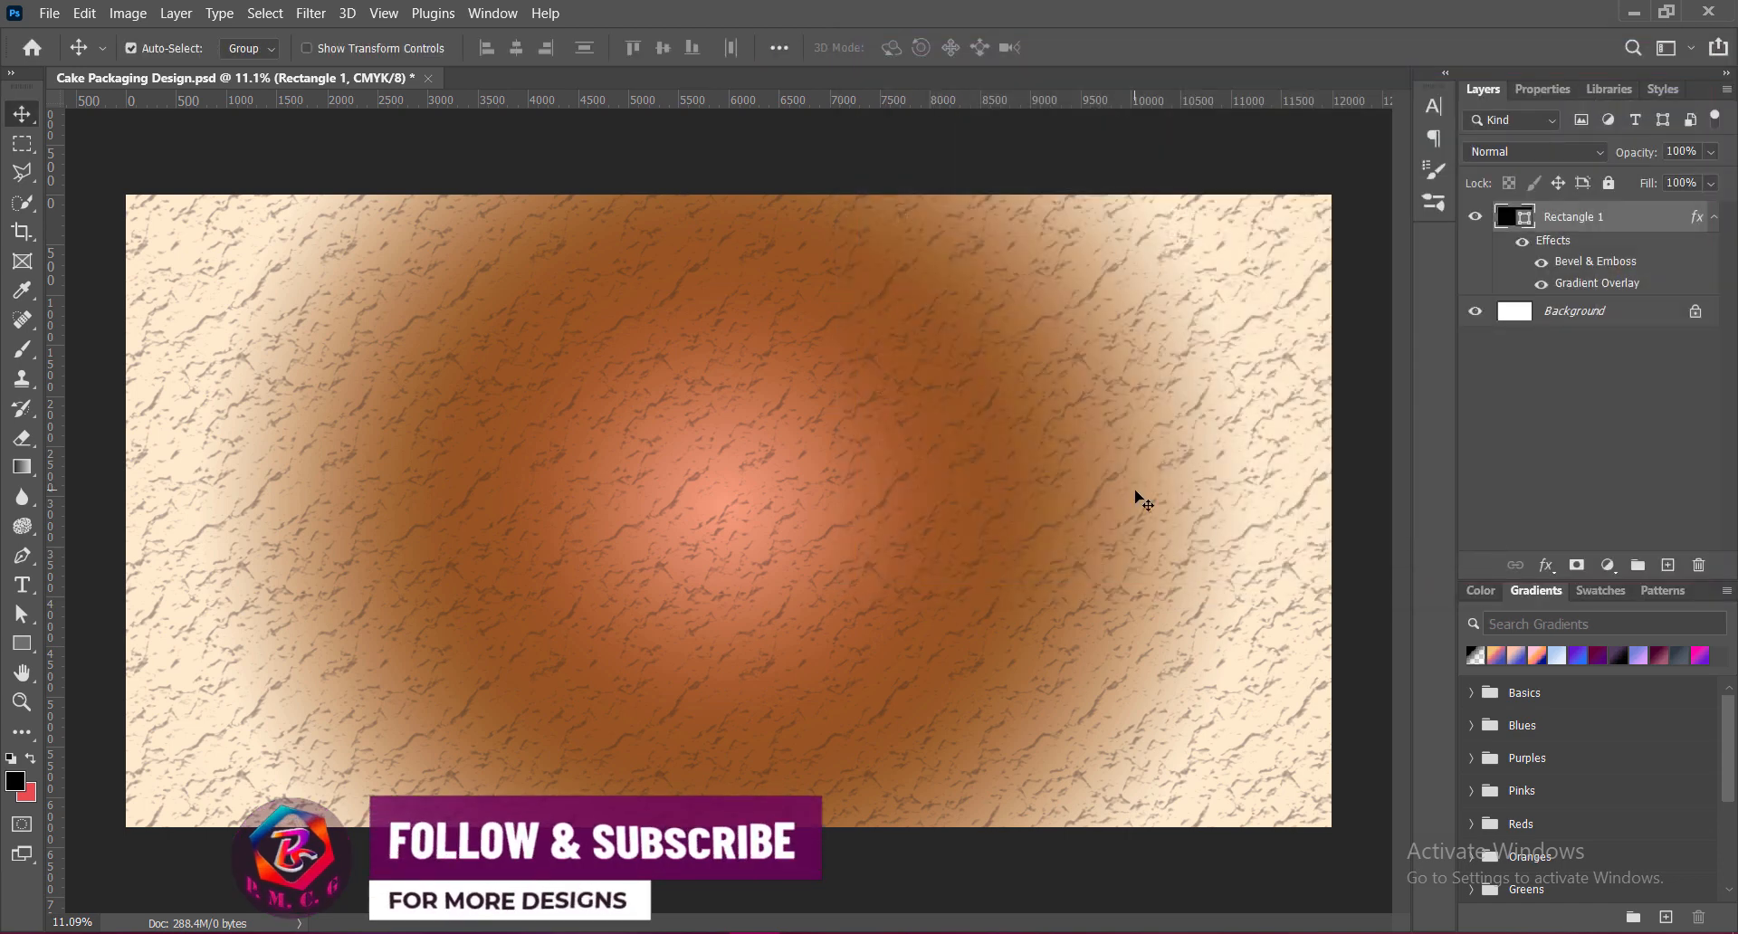
key(ctrl+s)
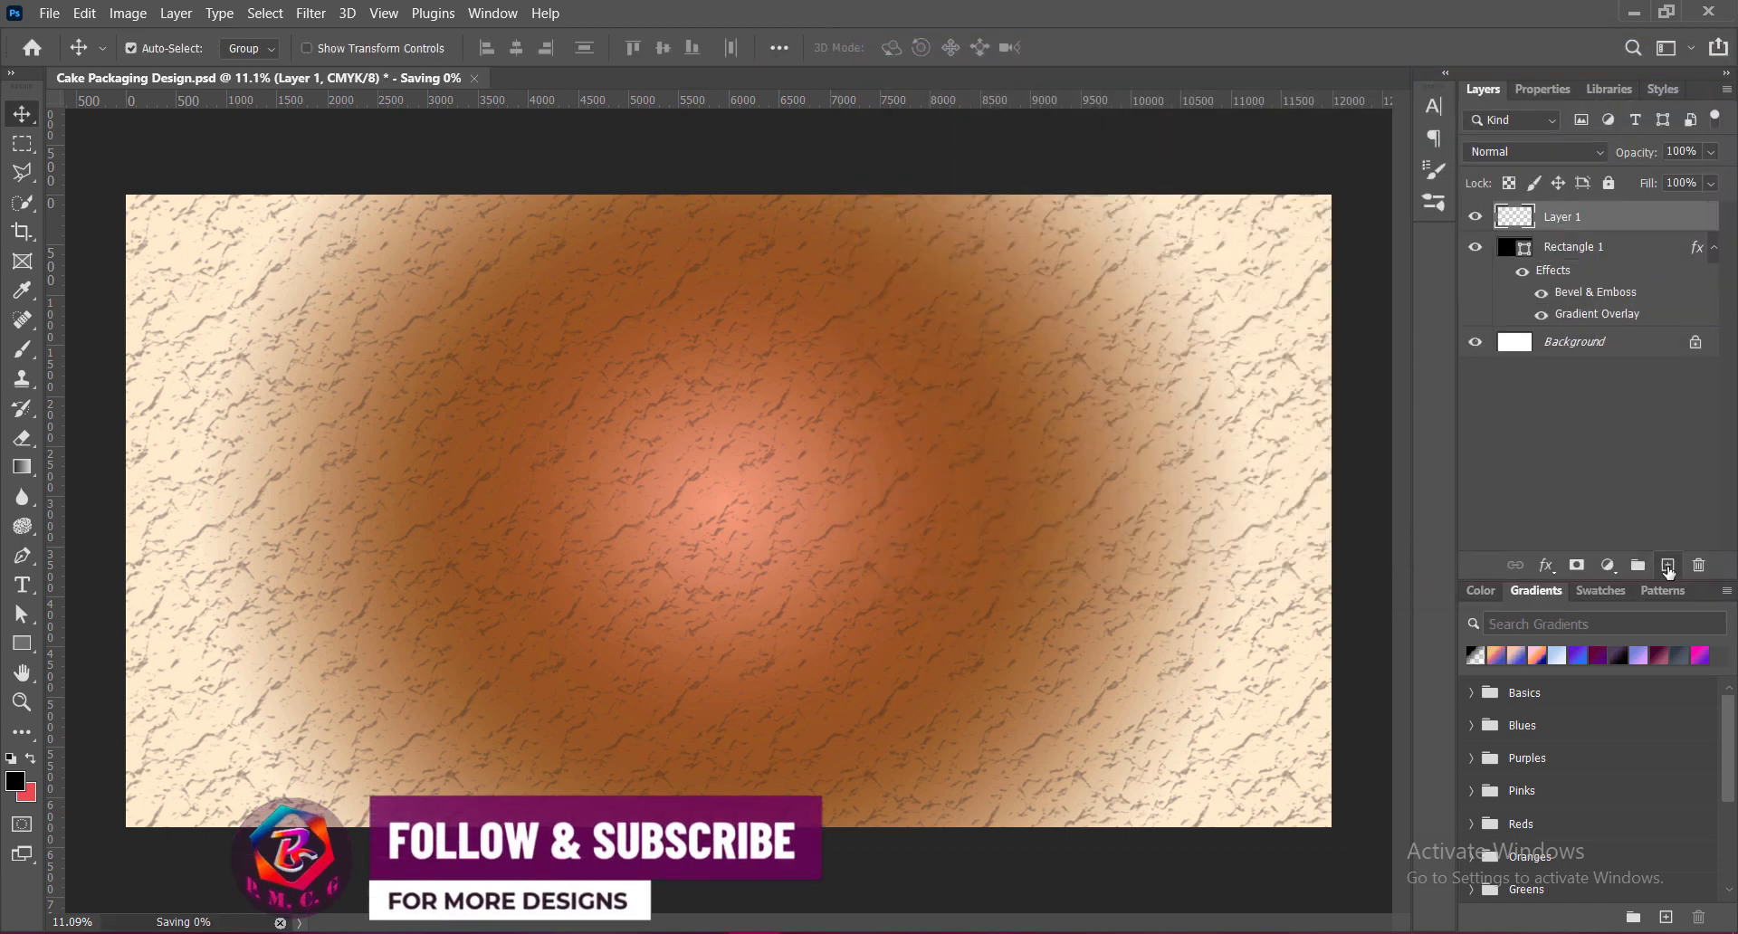
On a new layer, draw a closed black Pen shape with a curved inner edge over the canvas's upper-left corner, about 5269 × 5265 px.
click(1668, 565)
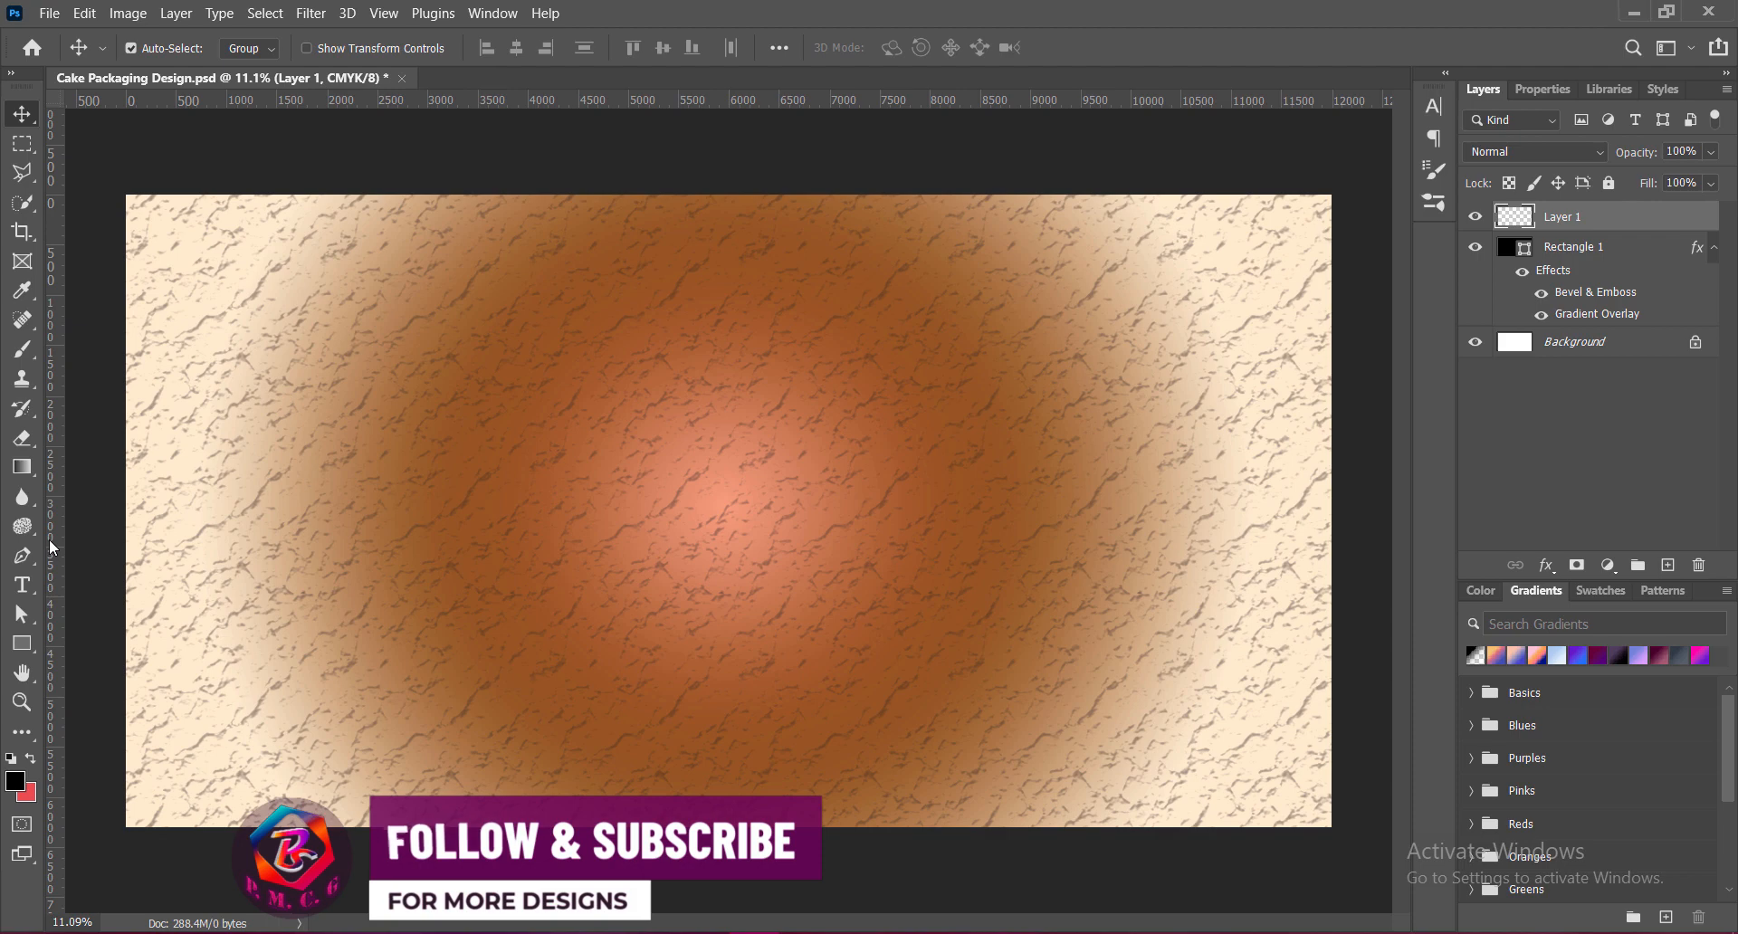
click(22, 556)
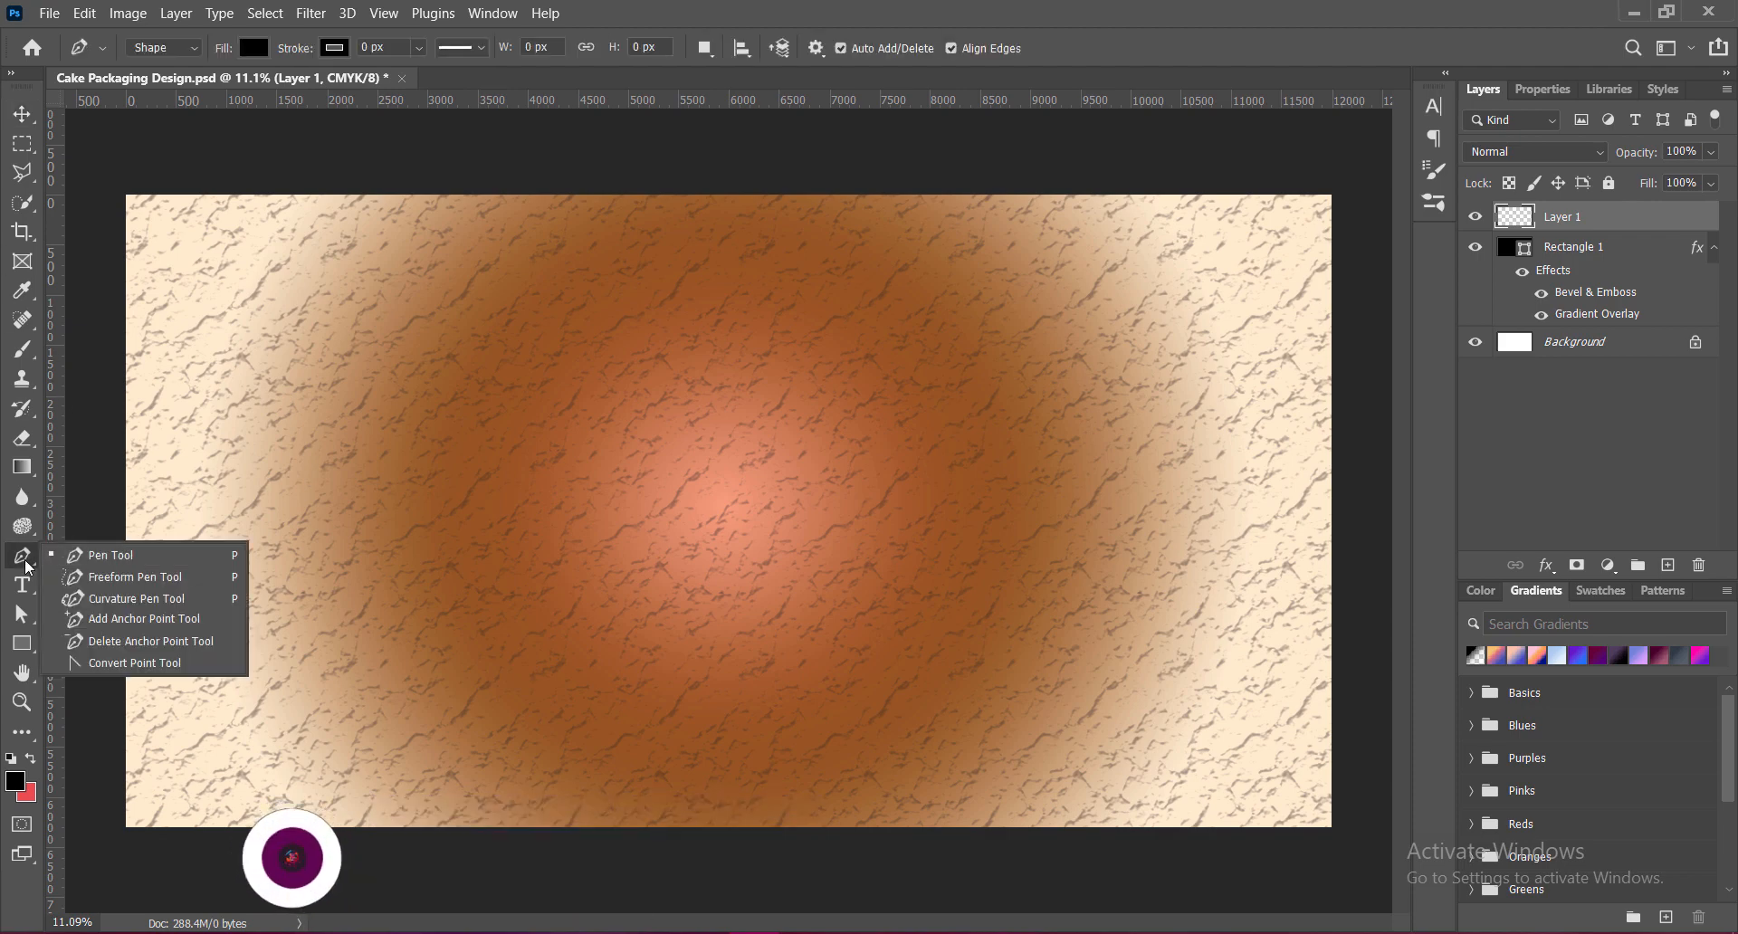
click(117, 559)
key(ctrl+minus)
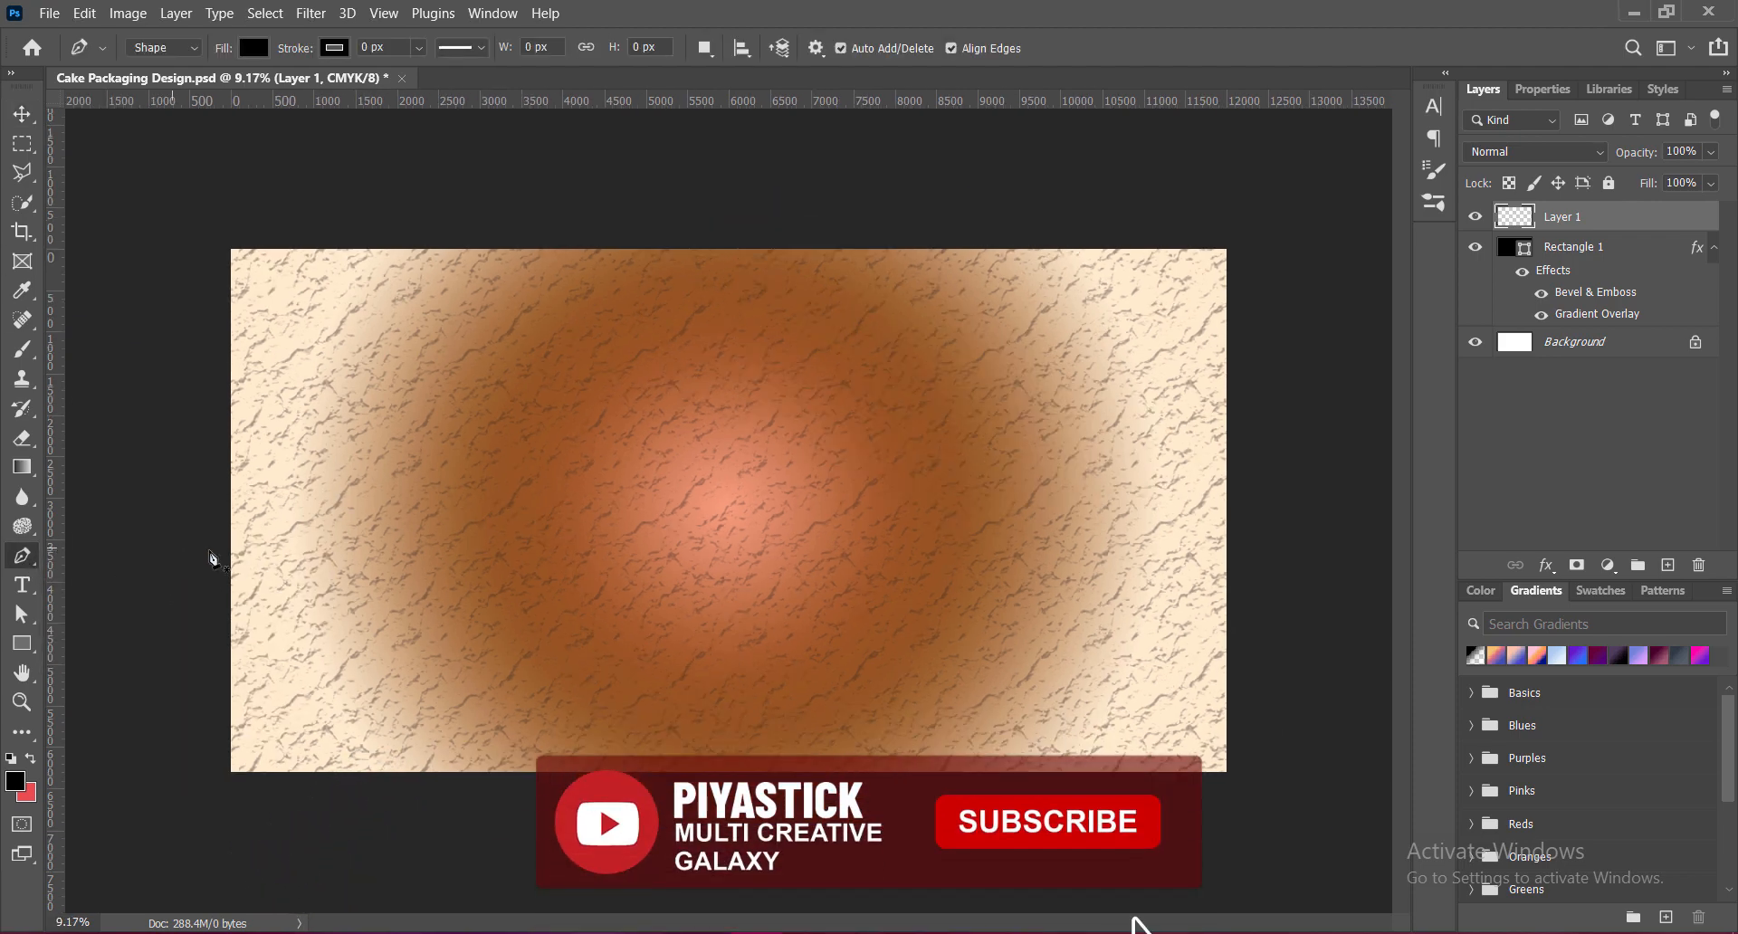
click(206, 588)
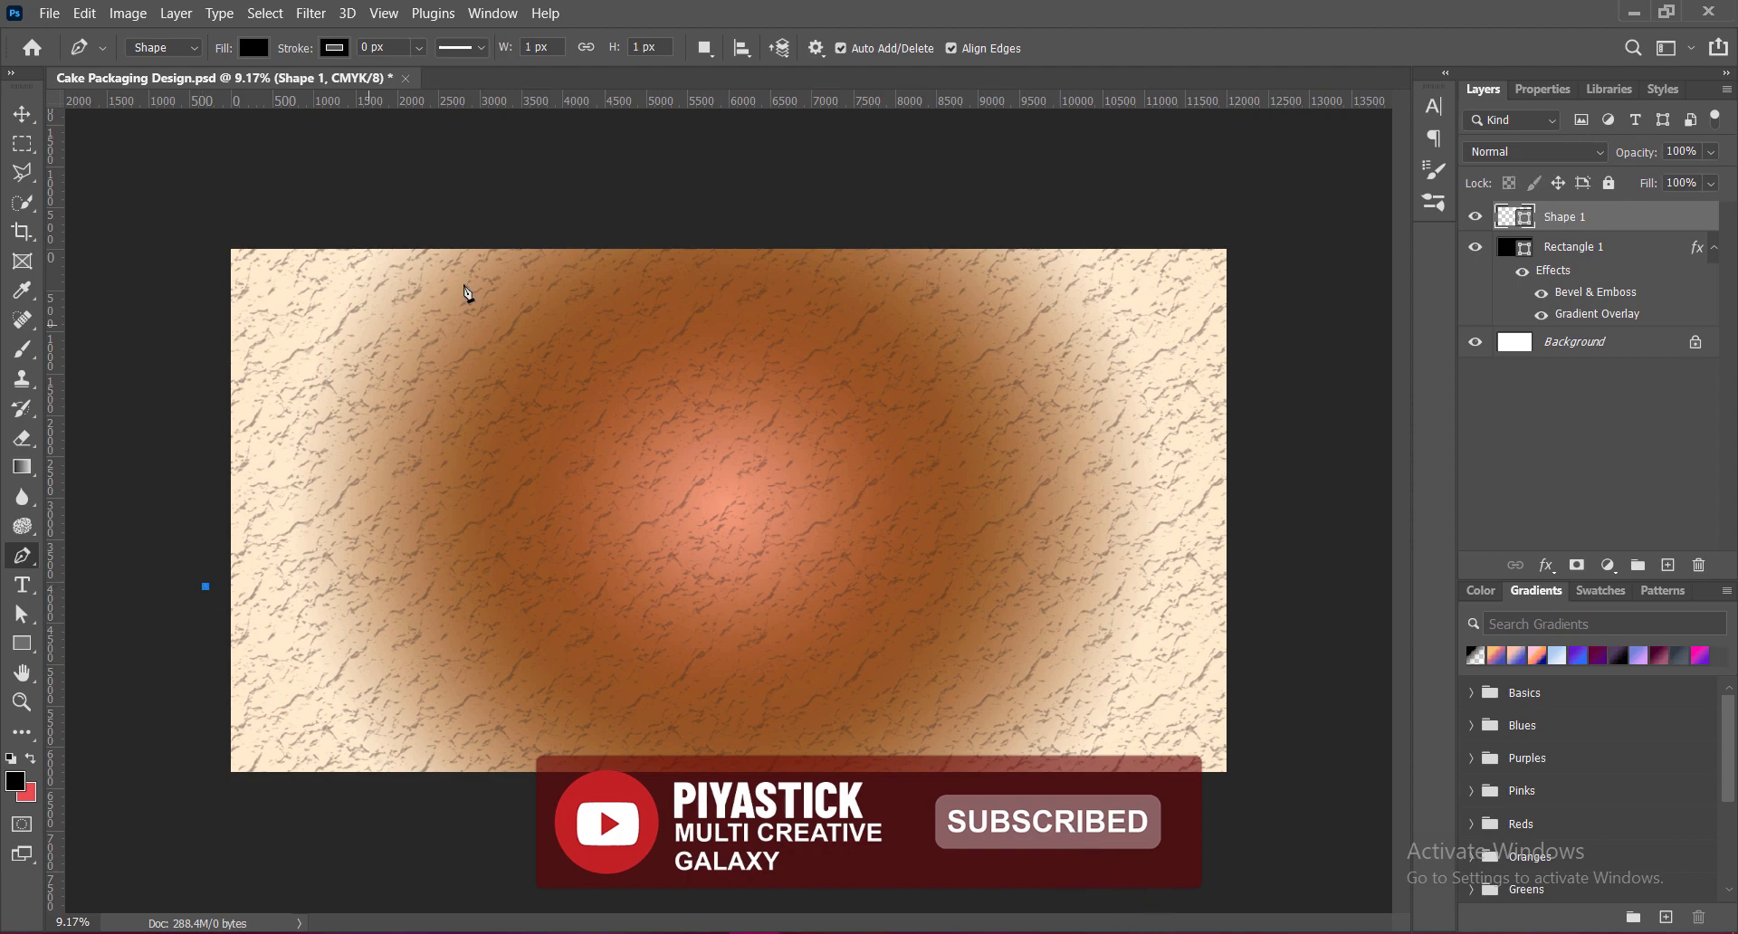
drag(594, 222, 960, 148)
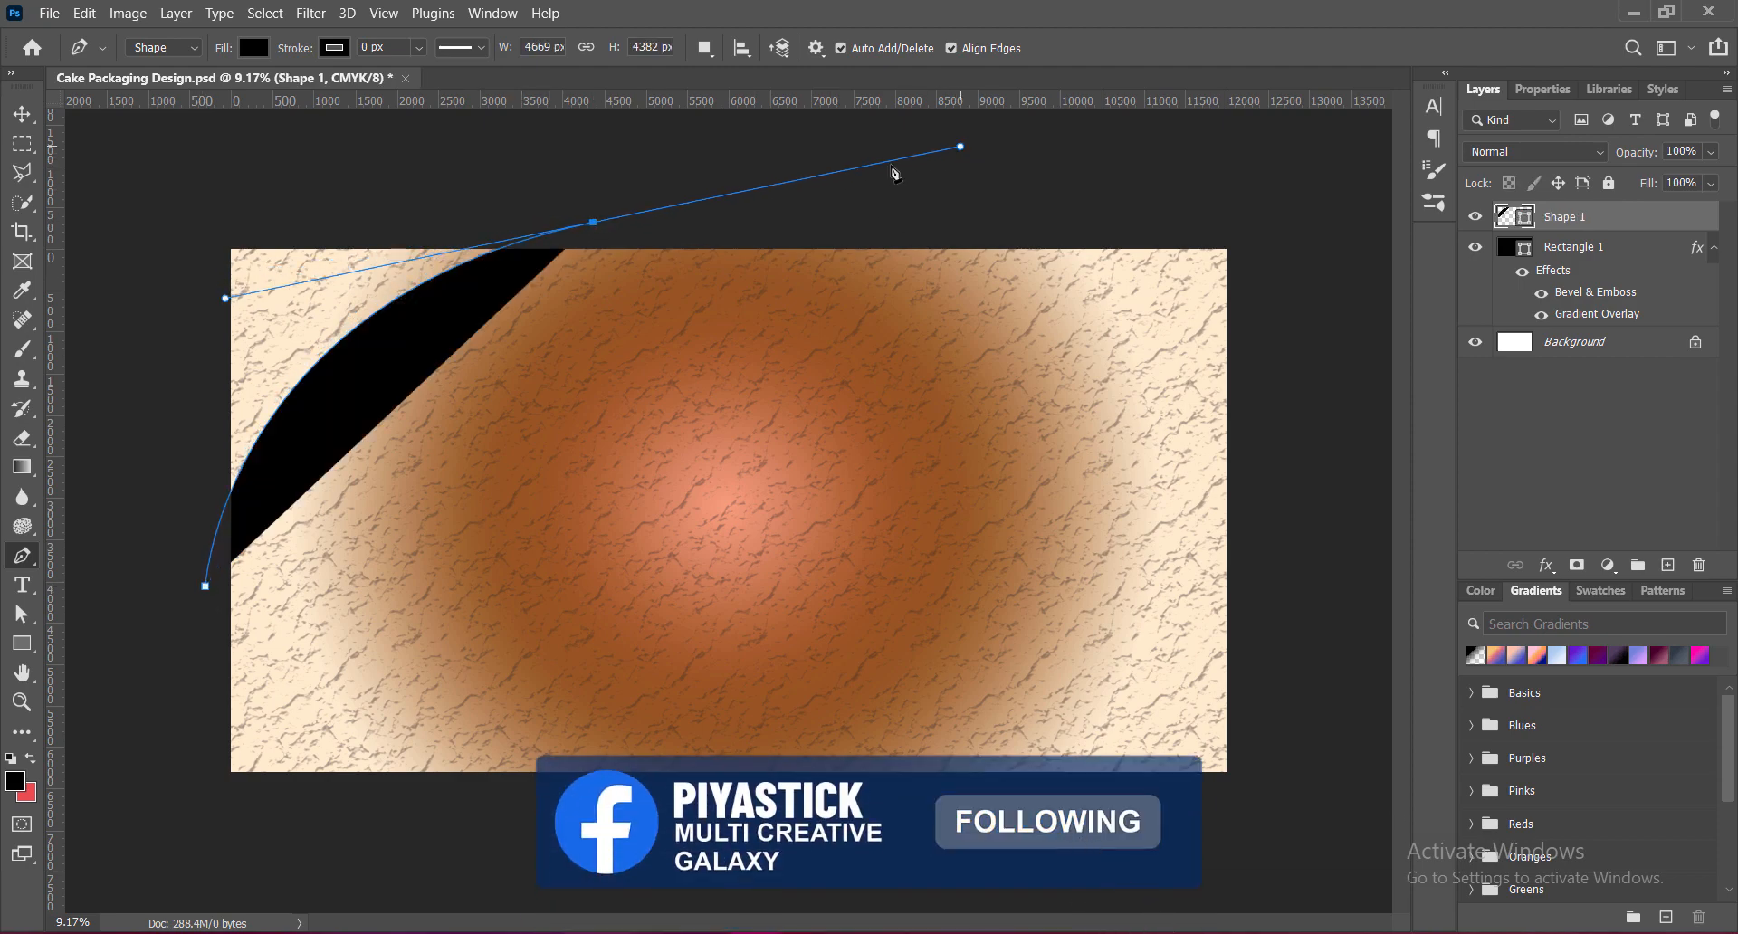
alt+click(594, 222)
click(156, 148)
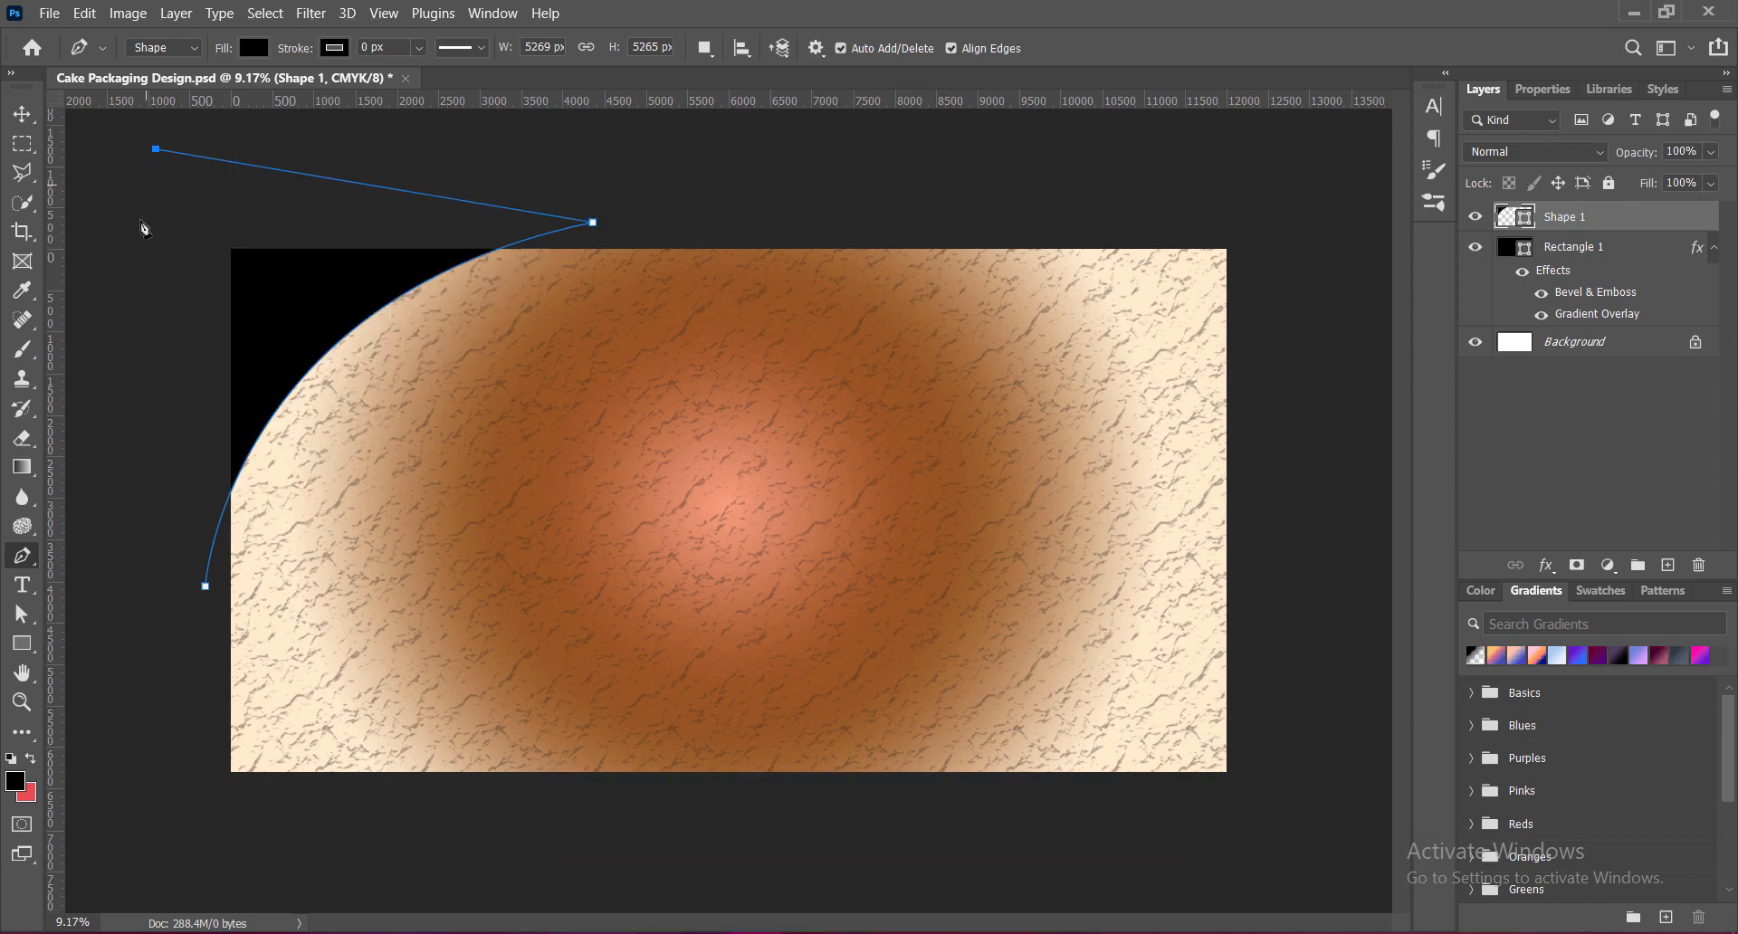
click(206, 587)
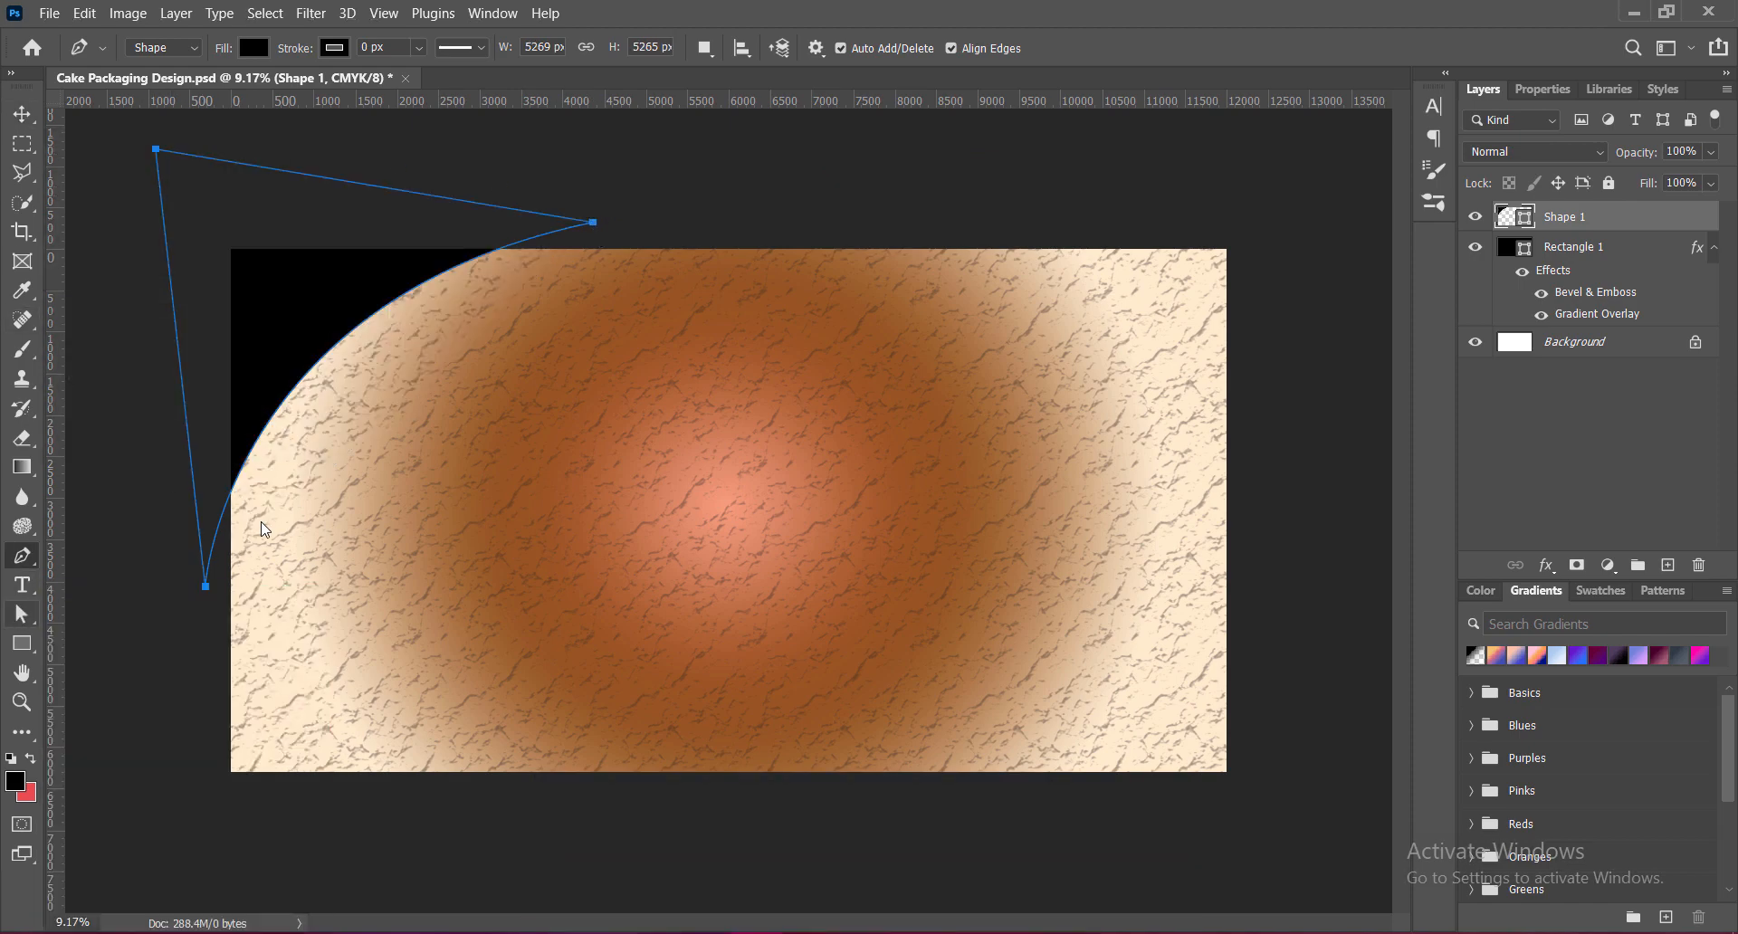
Move the black corner shape's two curve end anchors to enlarge it to about 6044 × 5690 px, and bow the curve closer to the corner.
click(22, 613)
click(109, 636)
click(593, 222)
drag(593, 221, 660, 243)
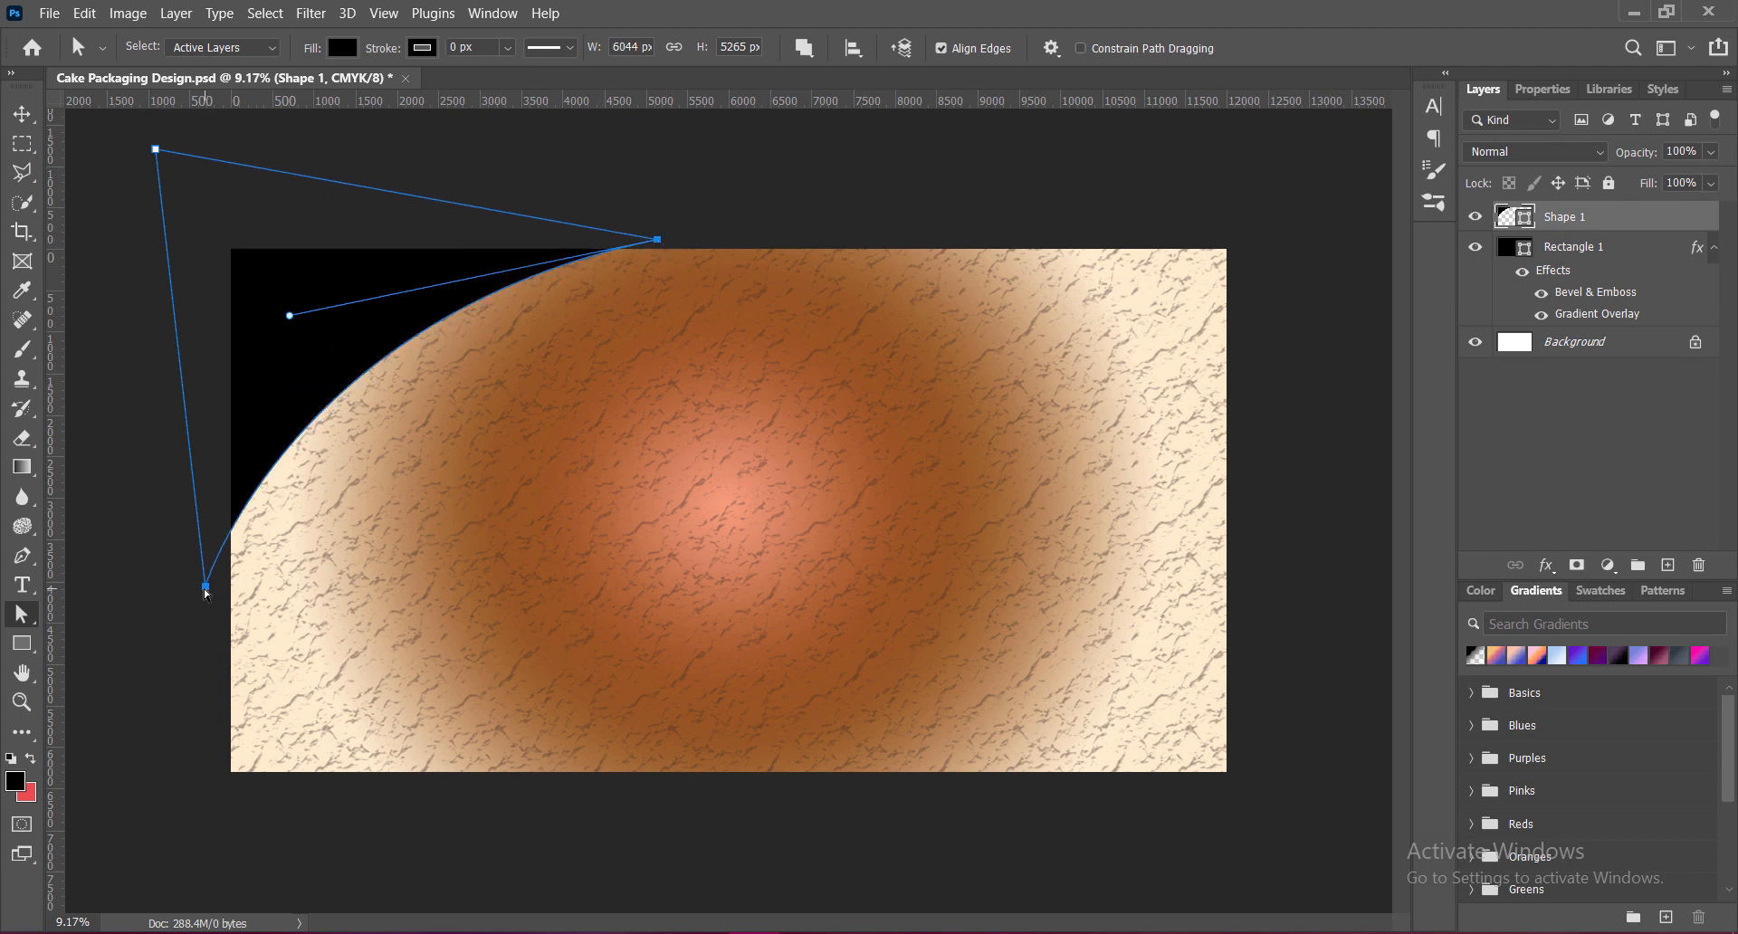
drag(205, 587, 226, 623)
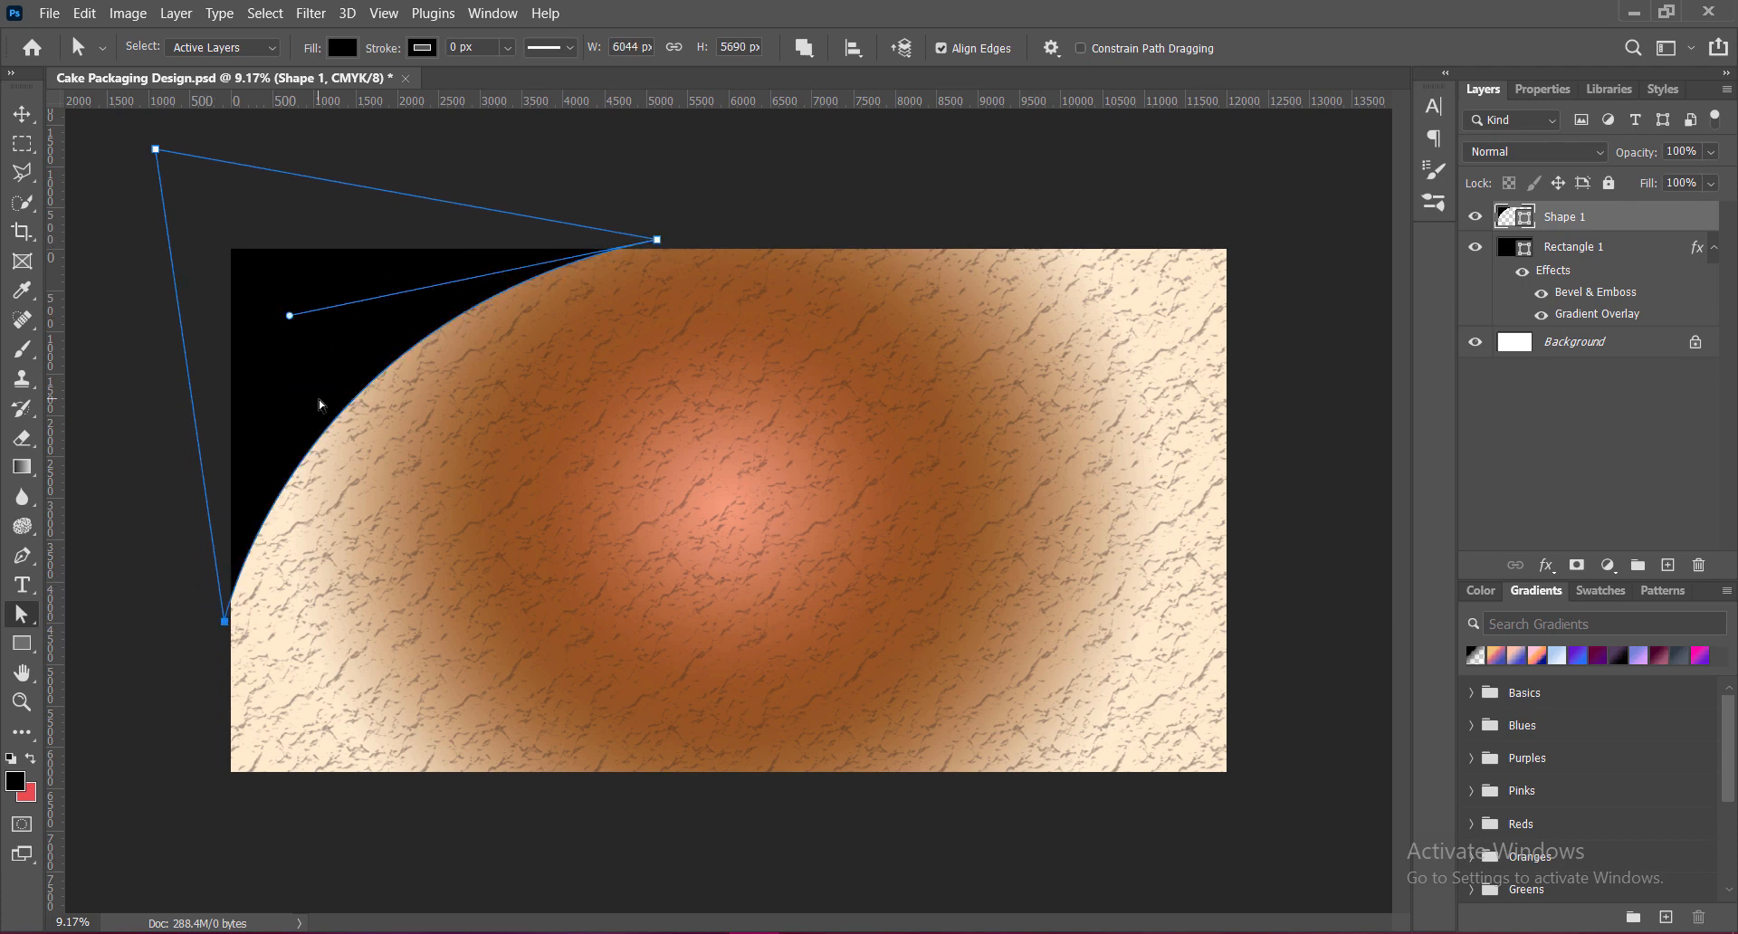
drag(289, 316, 191, 324)
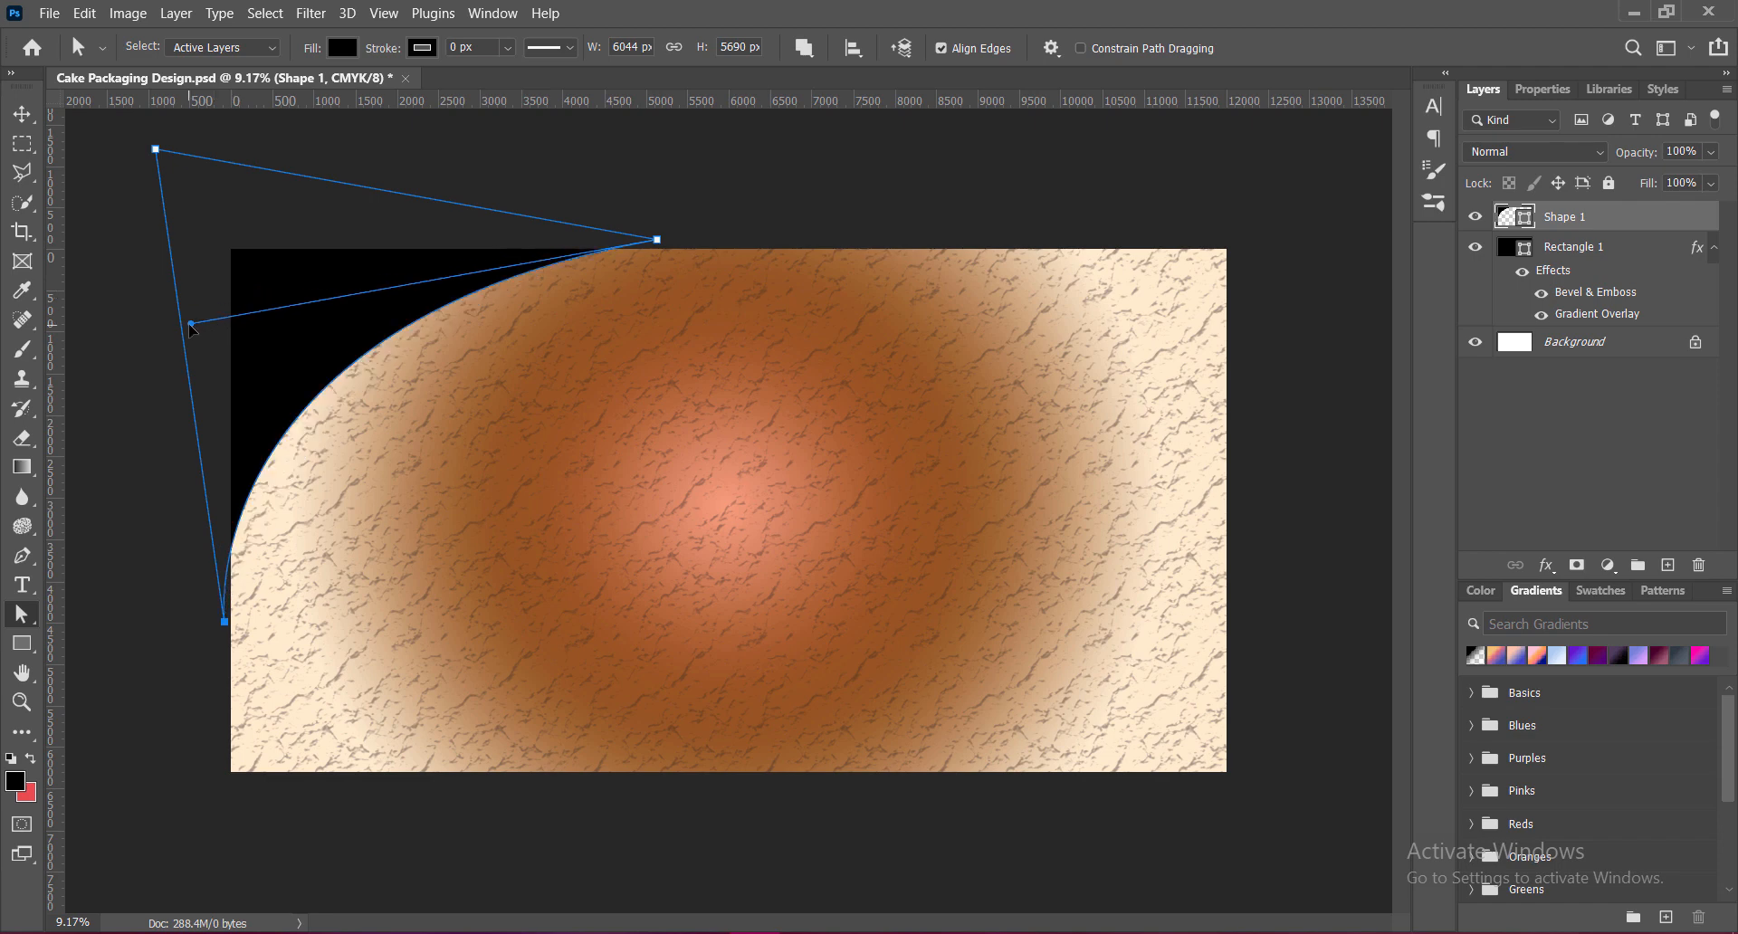
Move the corner shape's upper curve anchor outward to widen the shape to about 6142 px, deselect it and save the document.
drag(657, 239, 665, 243)
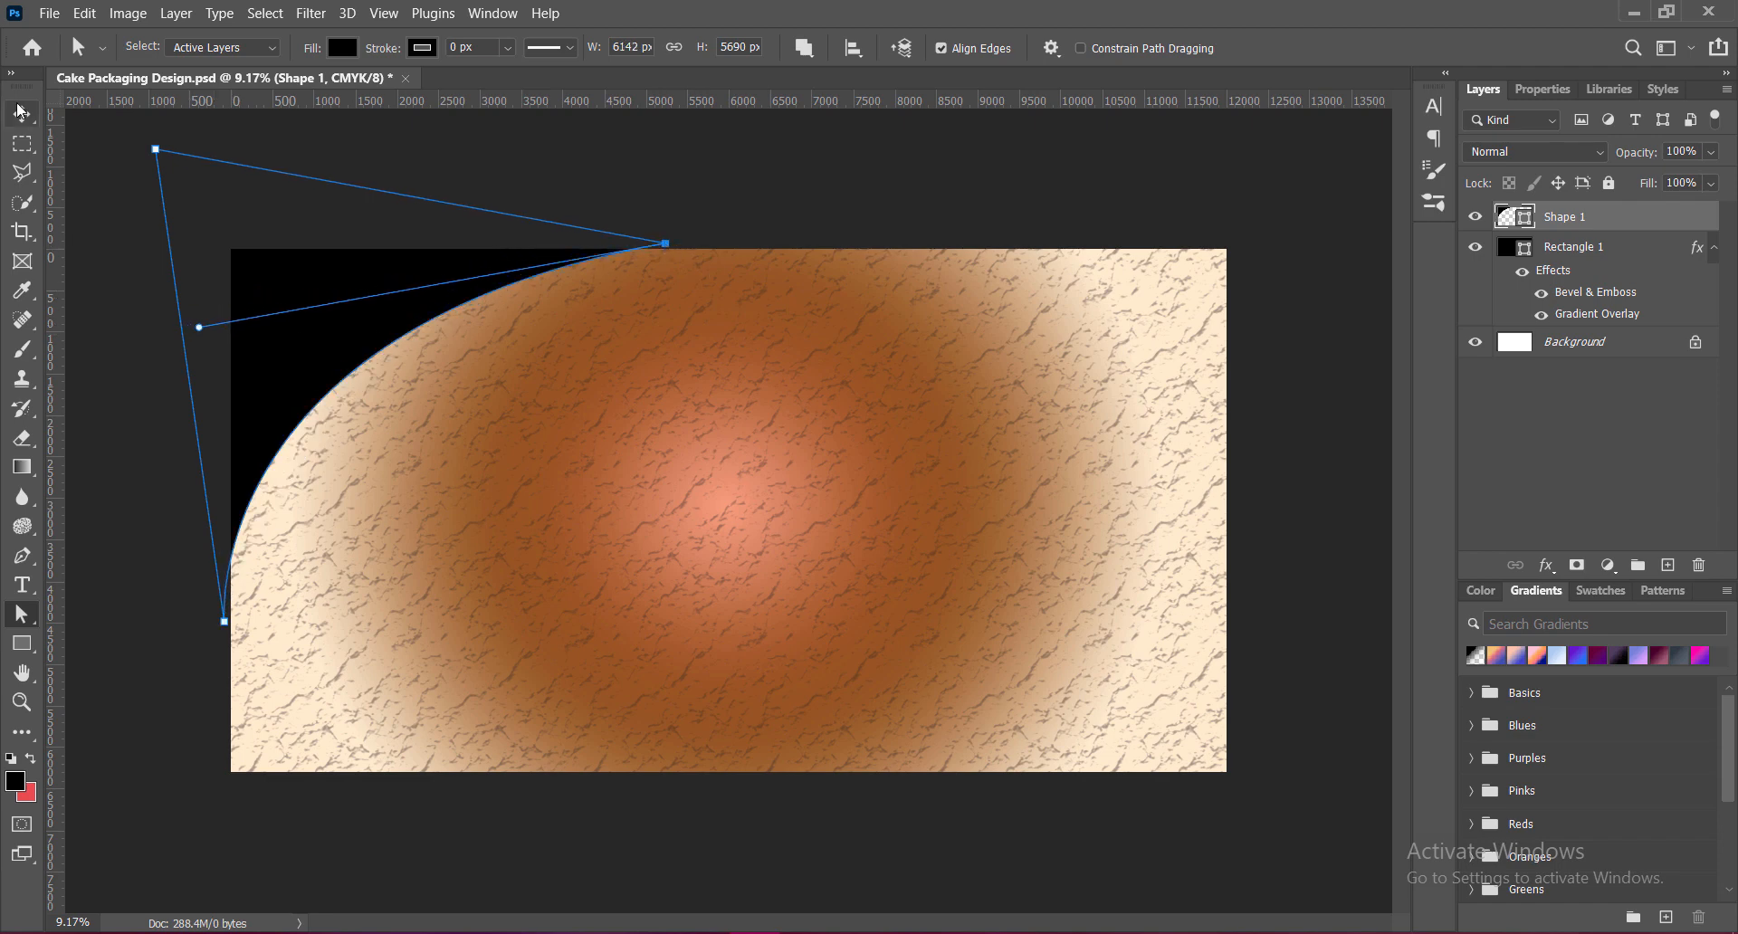
key(v)
click(706, 213)
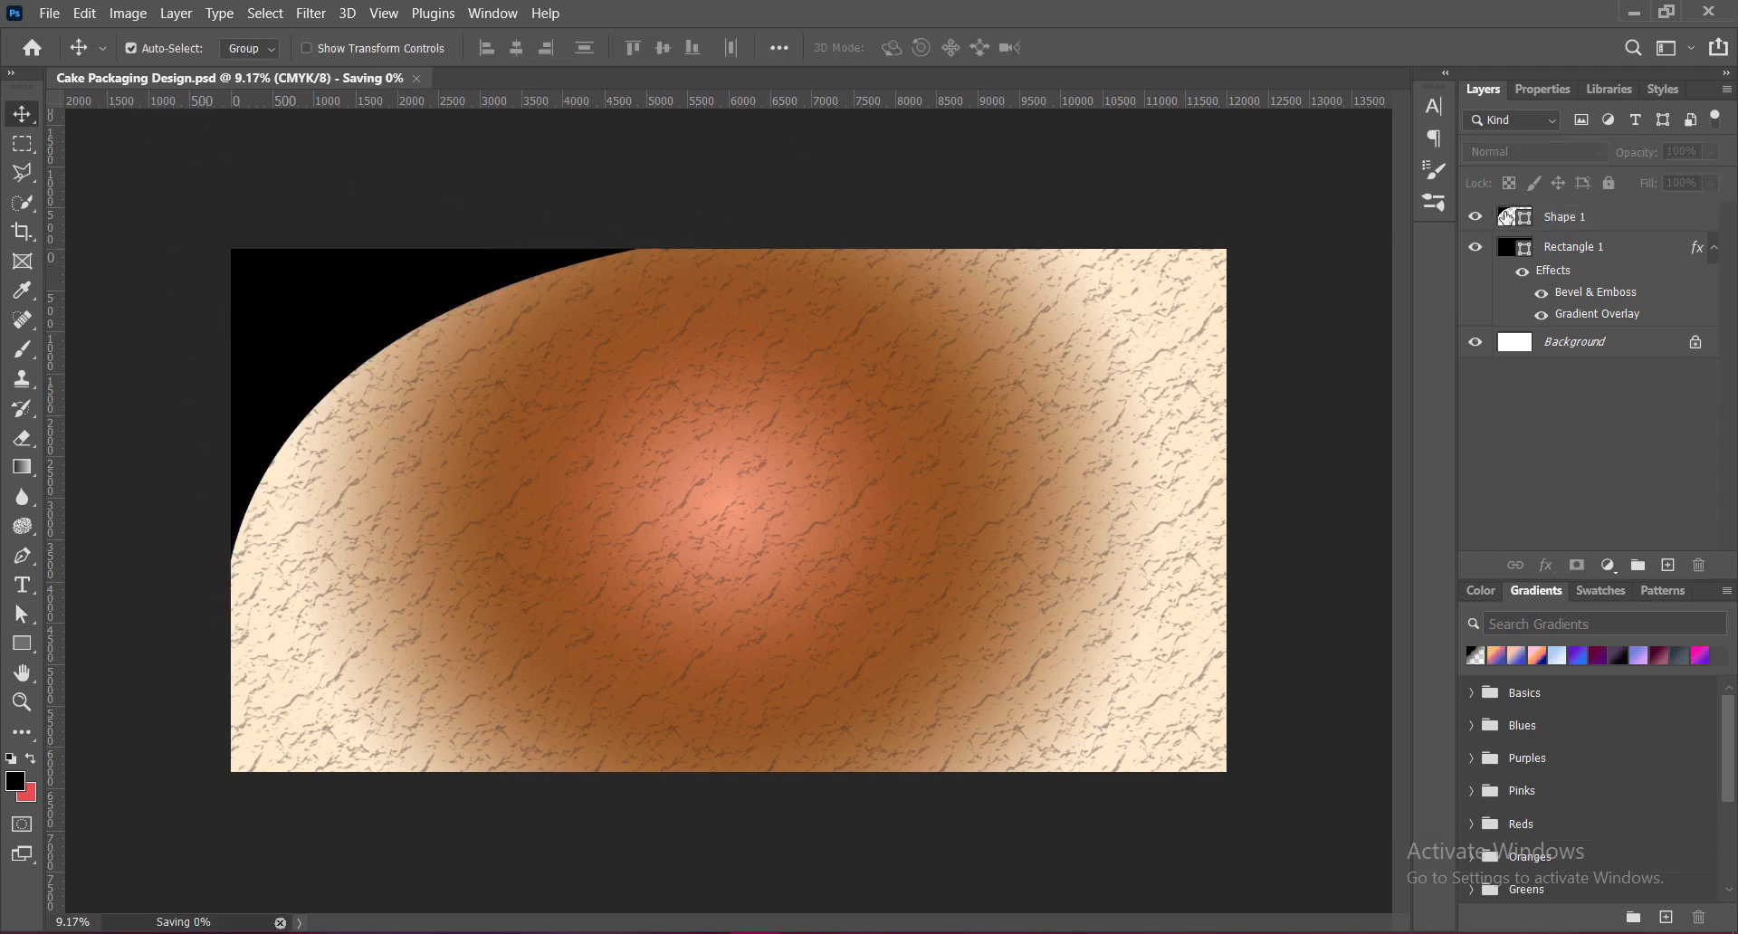
Add a radial cream, brown and salmon Gradient Overlay to the corner shape with Reverse switched off.
double_click(1630, 216)
click(867, 391)
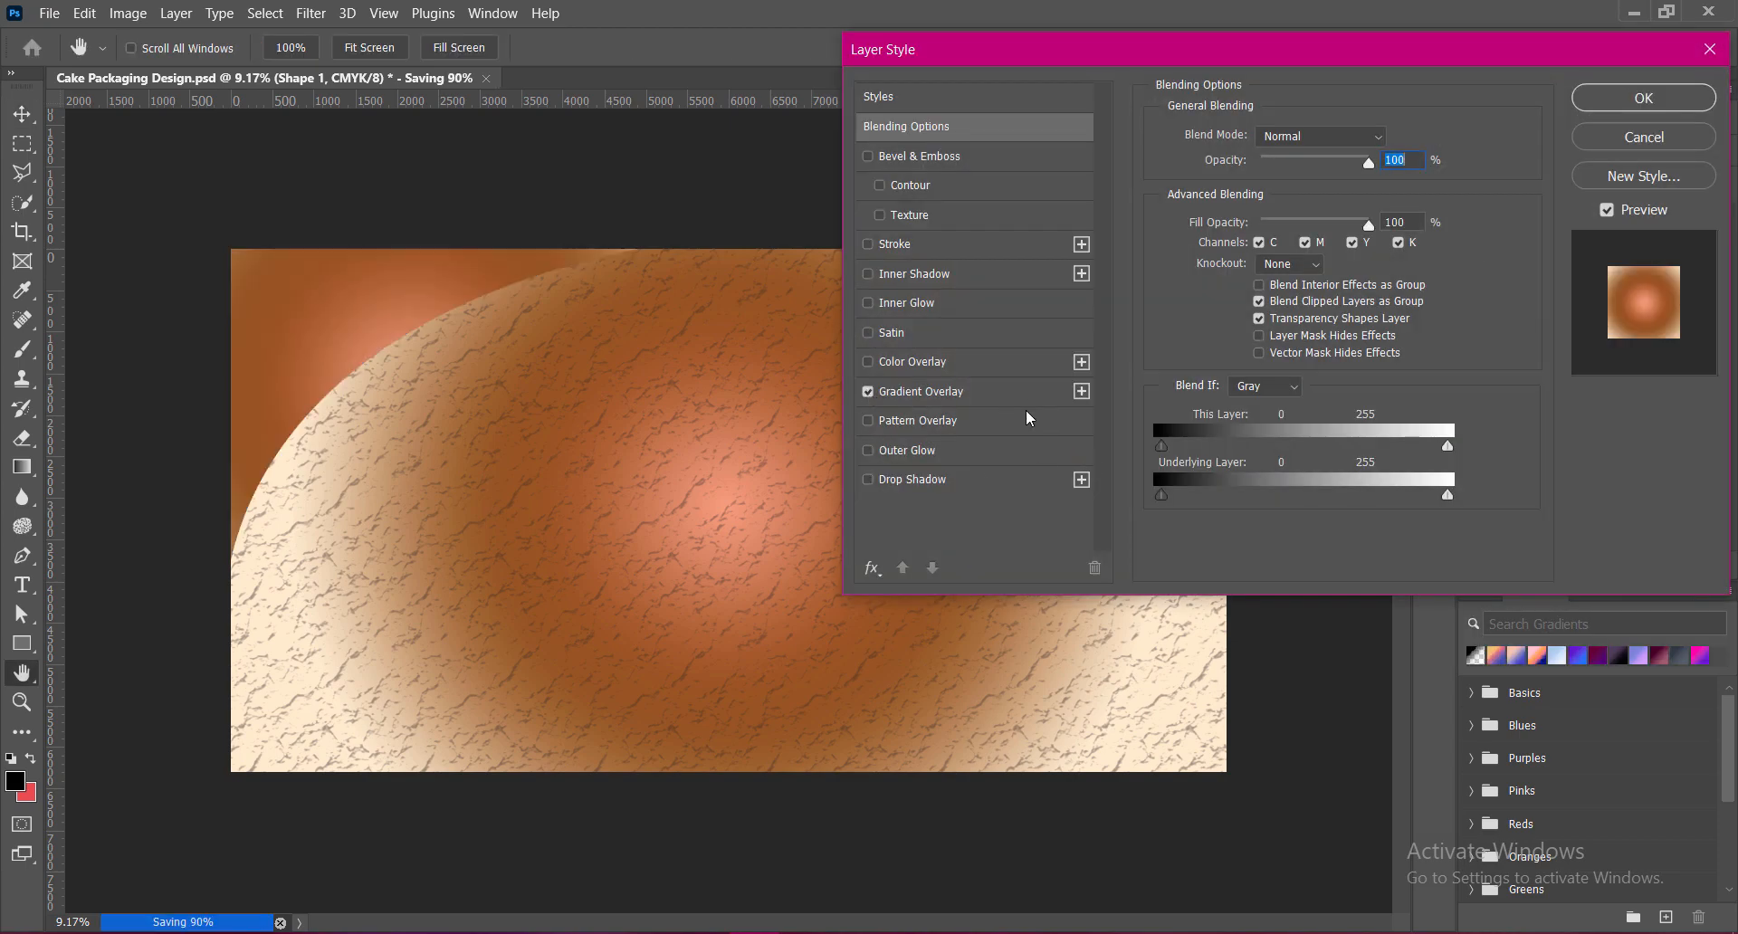
click(1391, 189)
click(1390, 188)
click(1390, 189)
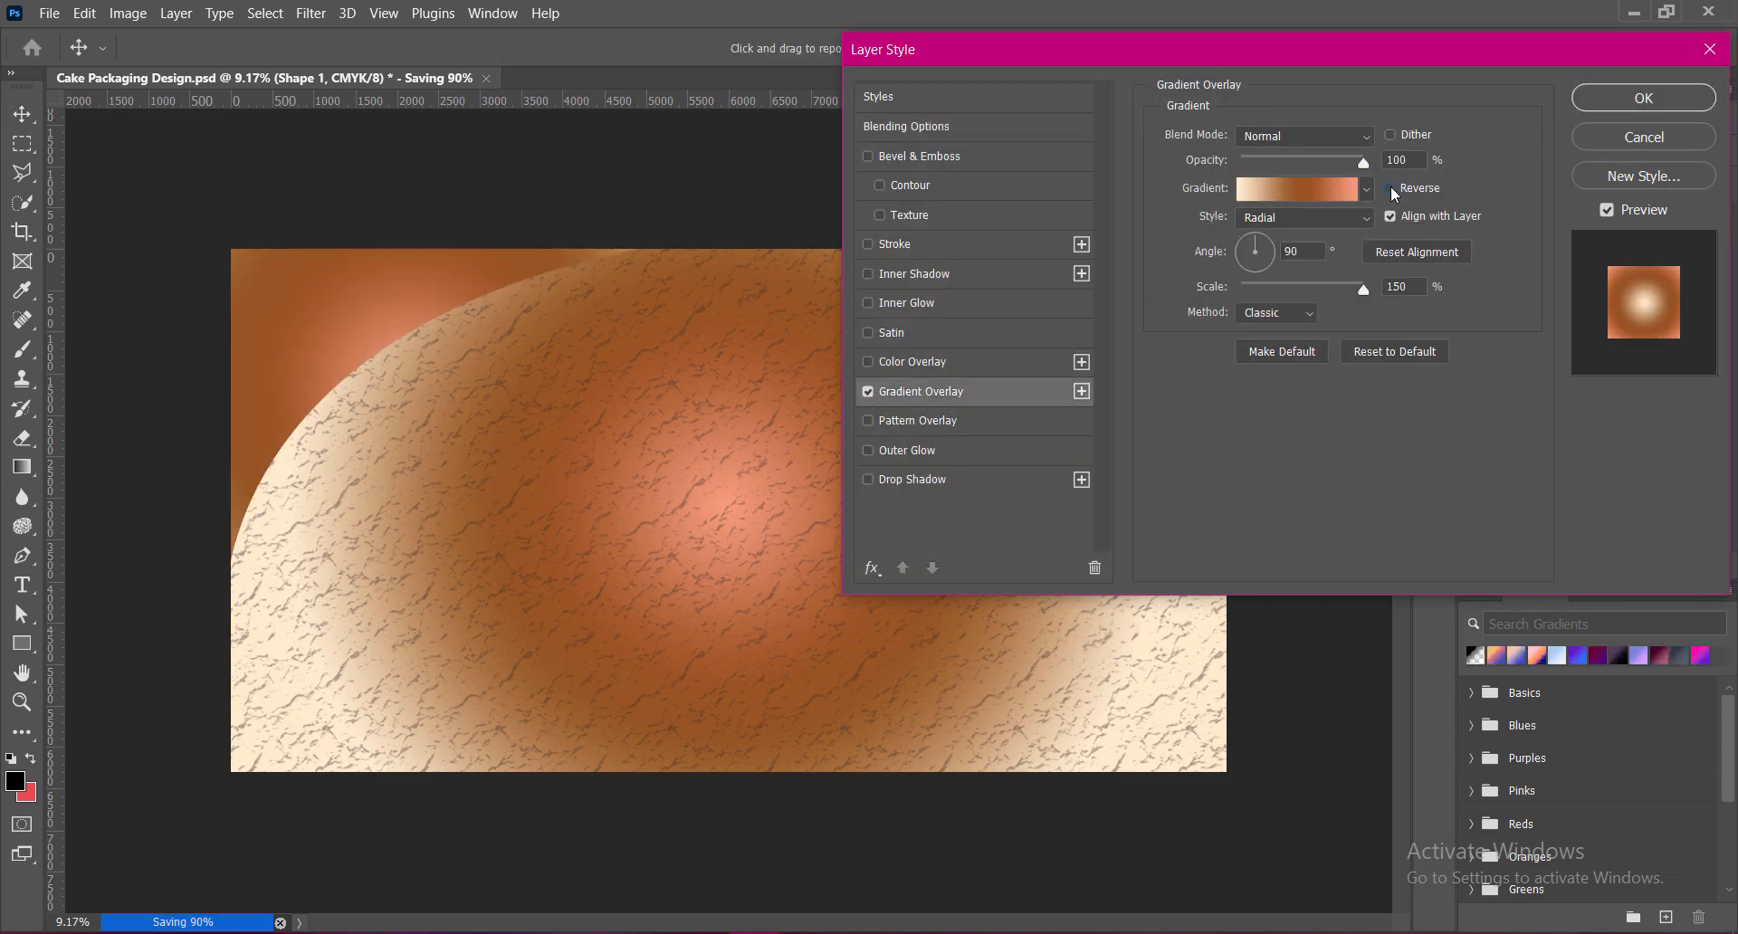
Try the Linear method and the Reverse option on the overlay, returning to Classic with Reverse off.
click(1277, 313)
click(1270, 353)
click(1277, 312)
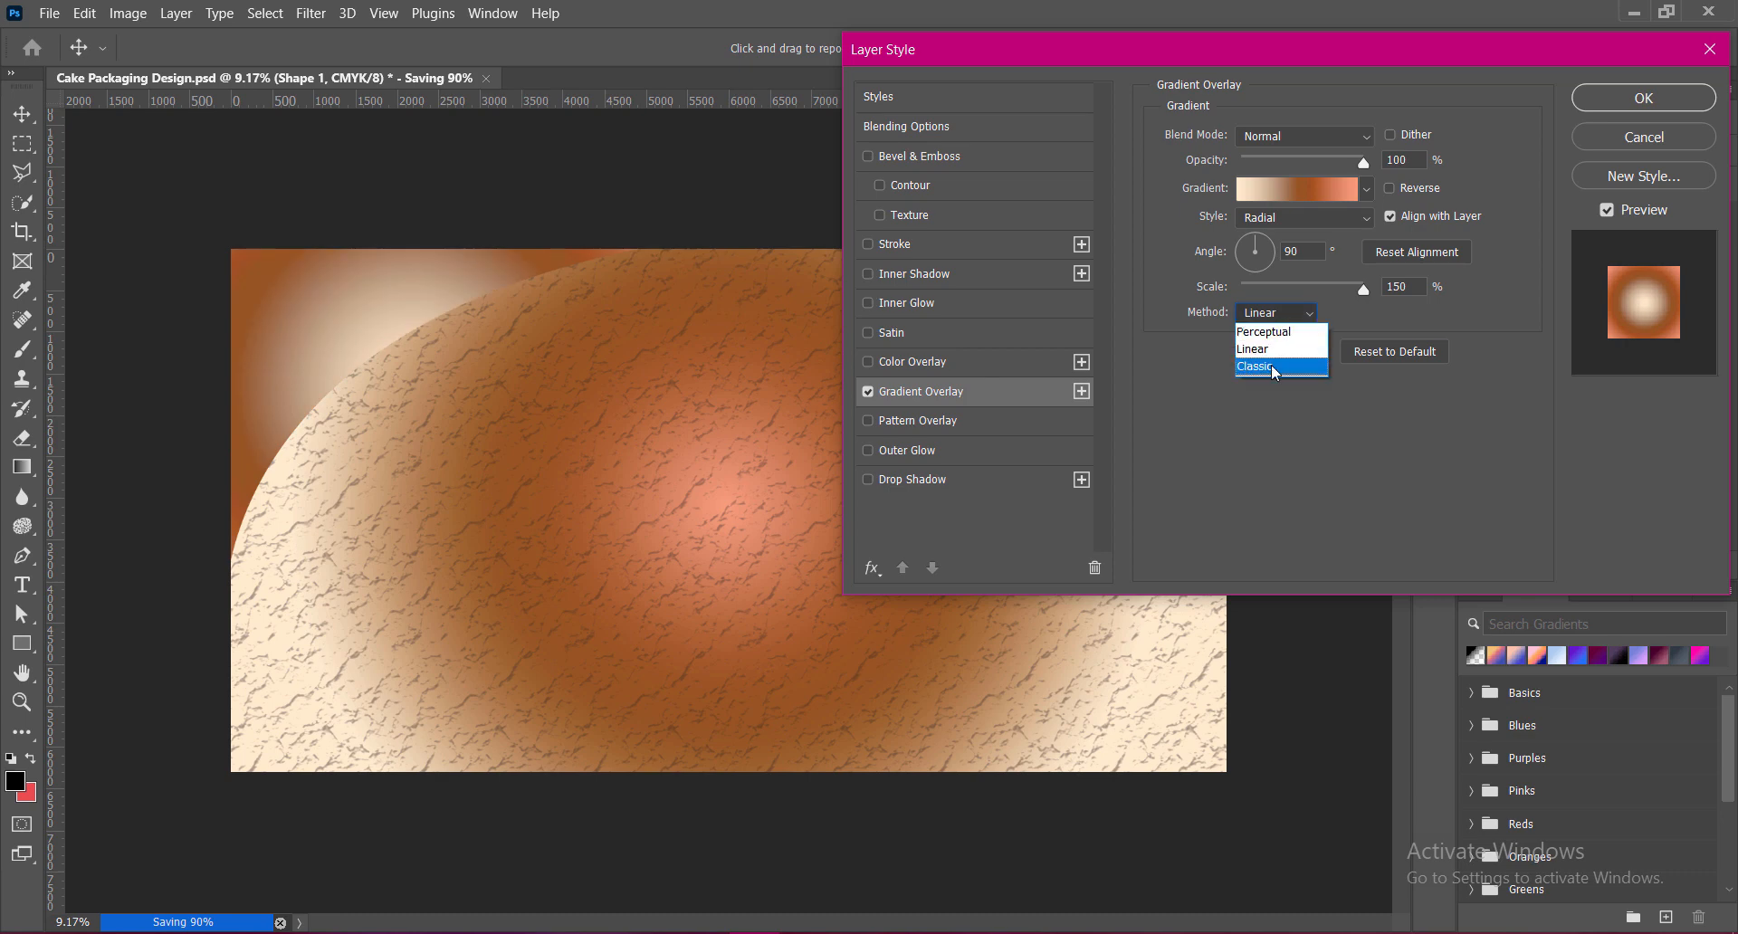
click(1271, 362)
click(1391, 188)
click(1390, 187)
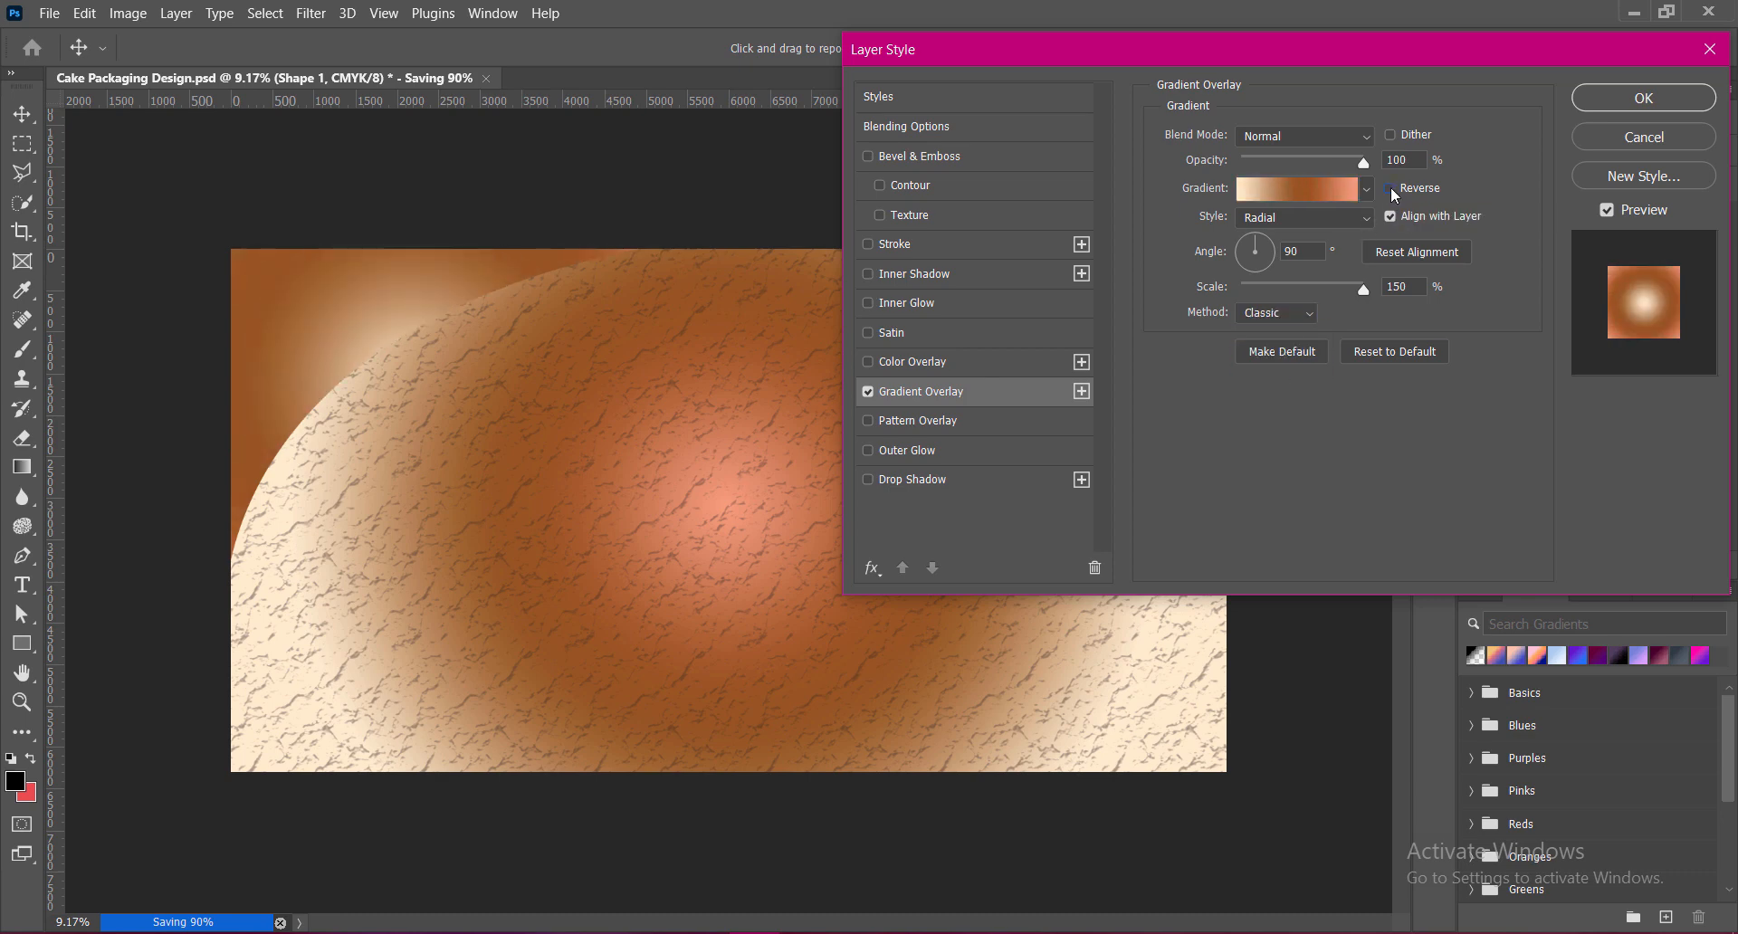
click(1390, 188)
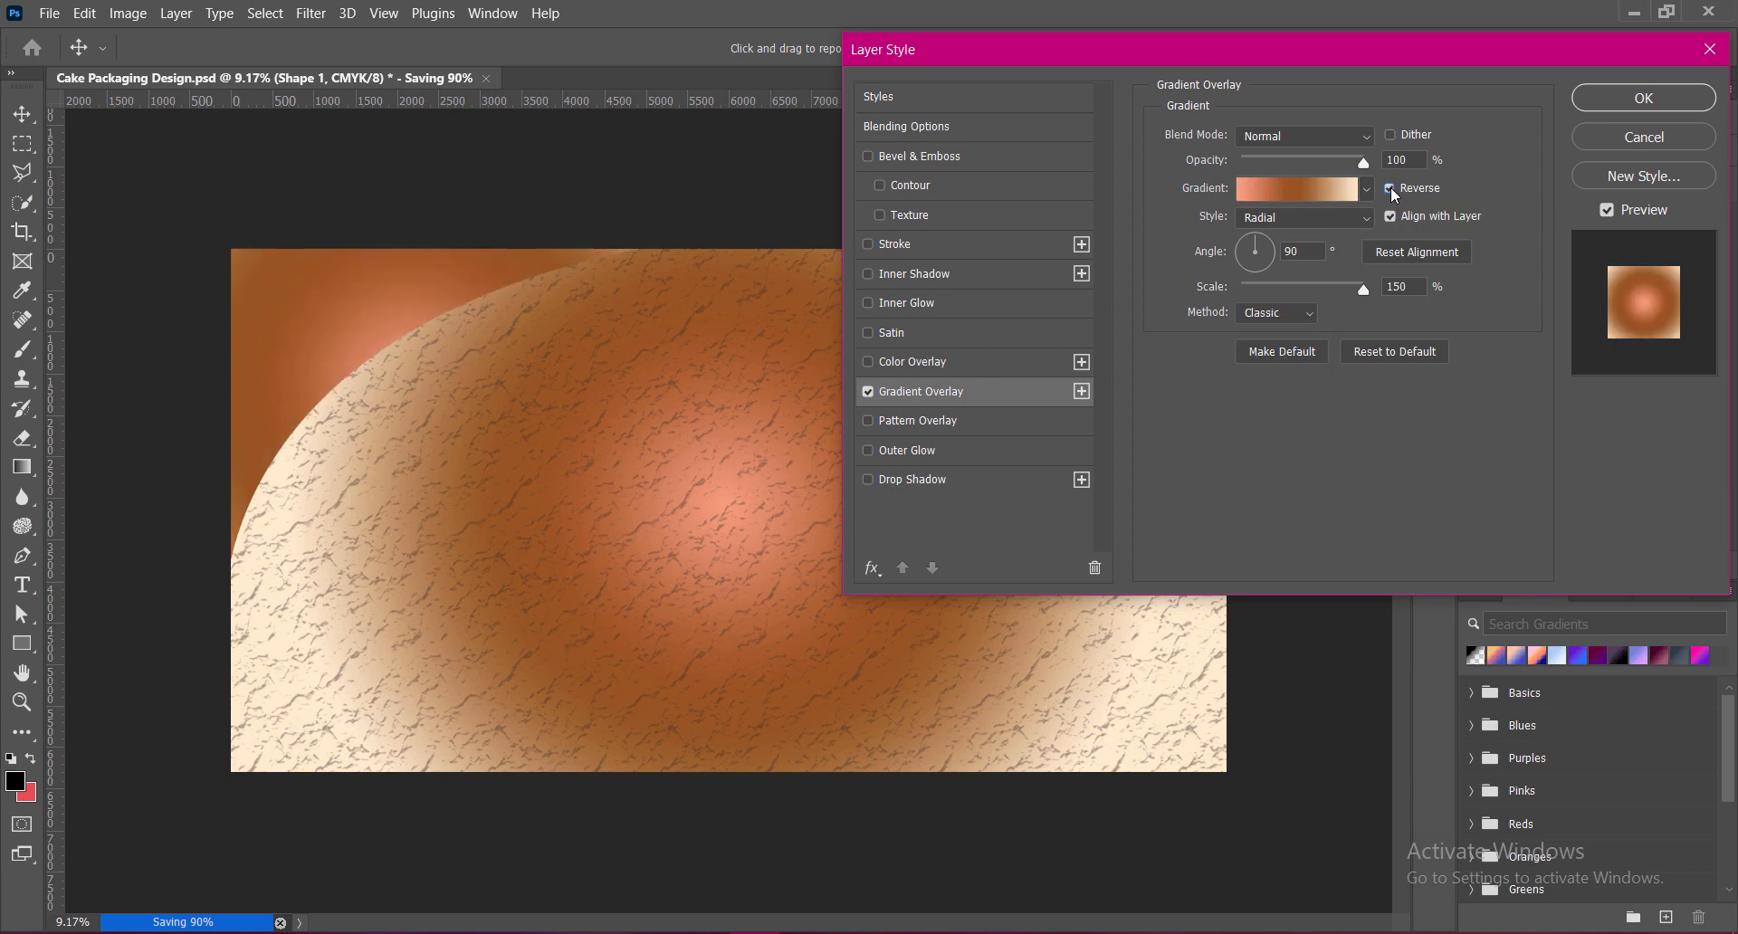
click(1391, 187)
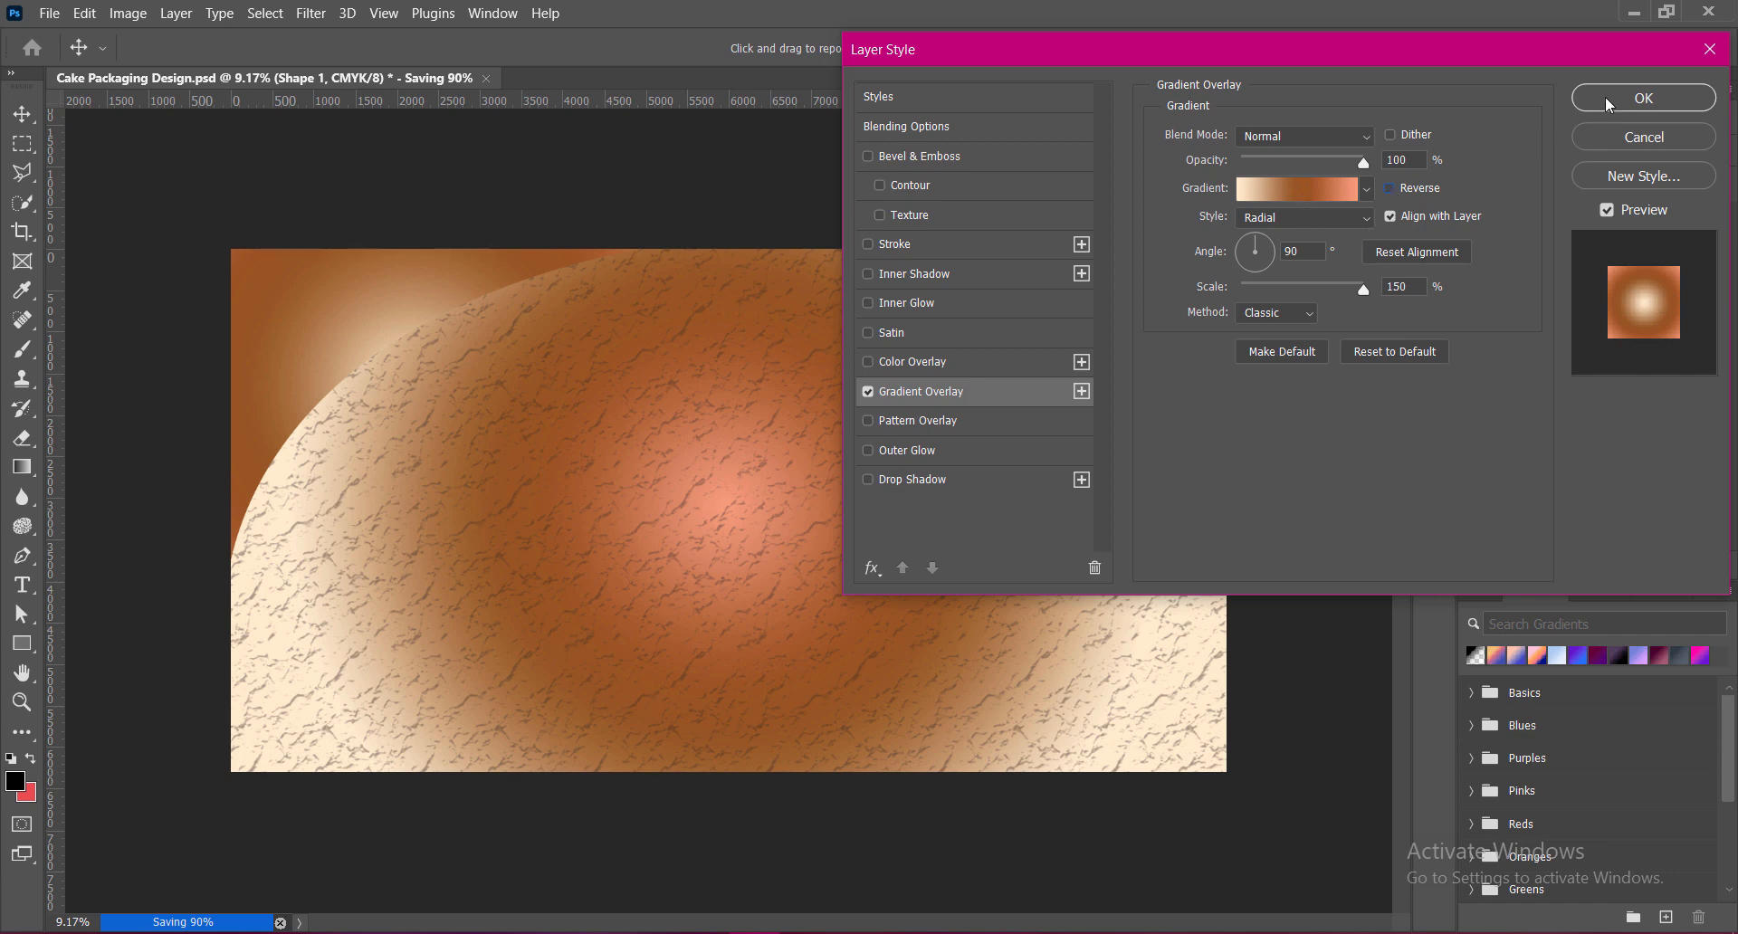
Recolor the overlay gradient's salmon end stop at 100% to a very dark brown and reverse the gradient.
click(1294, 187)
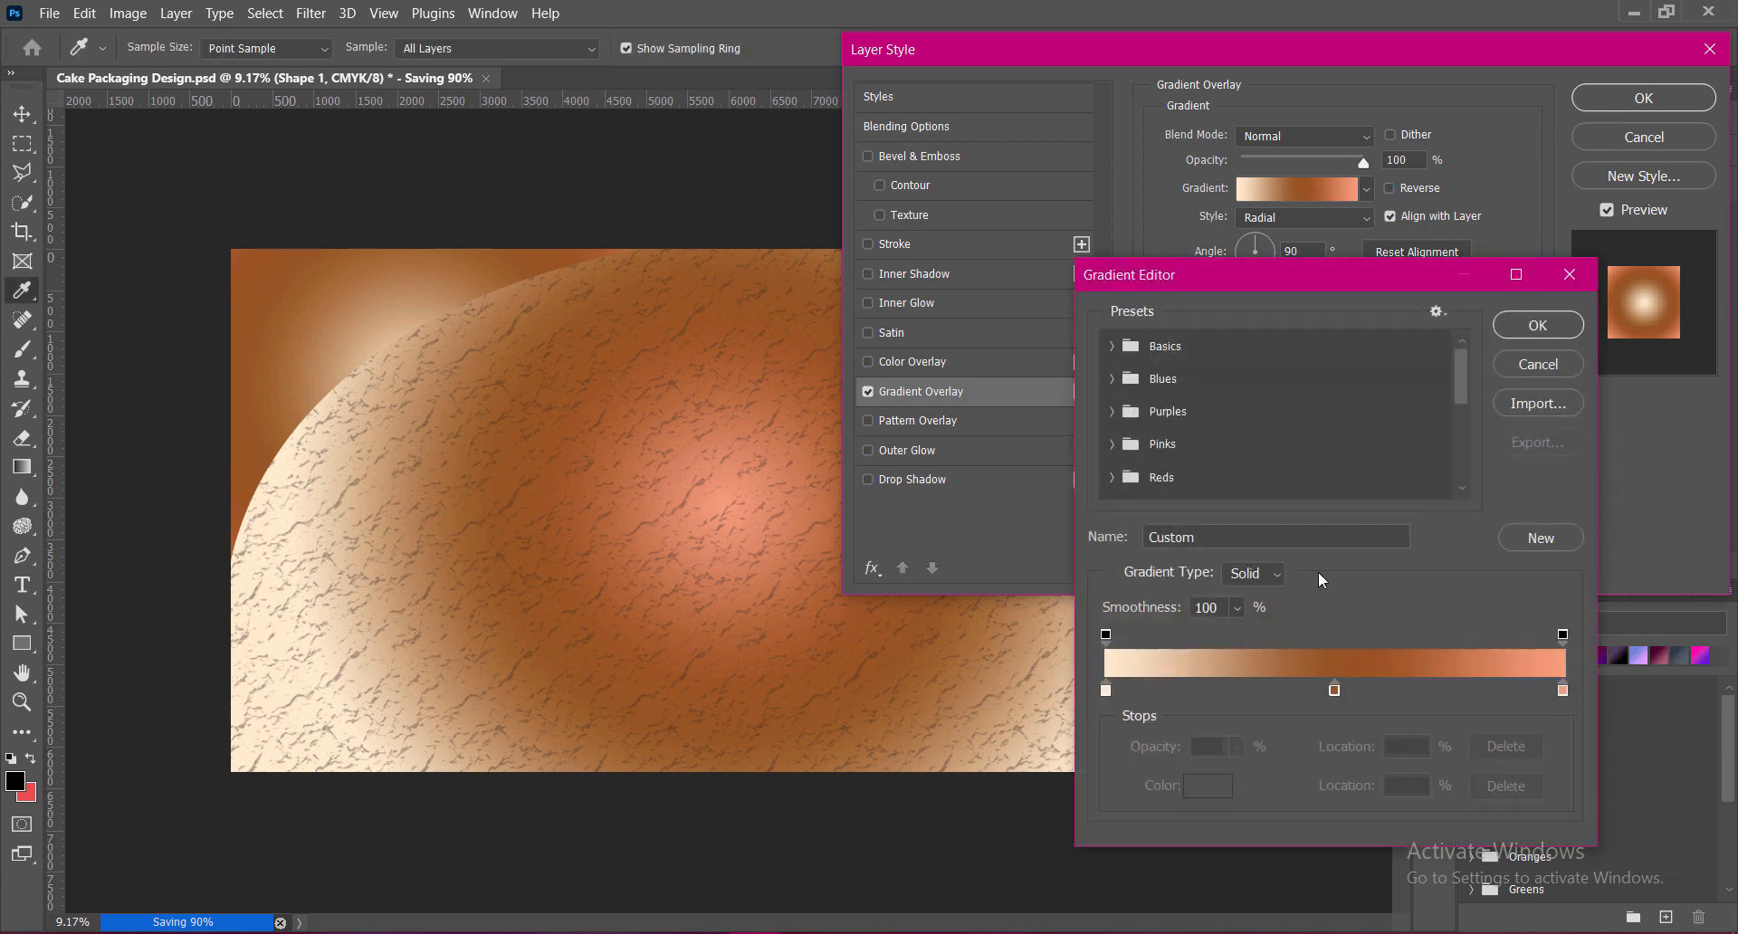
double_click(1563, 690)
click(1317, 649)
mouse_move(1316, 649)
mouse_down()
mouse_move(1331, 687)
mouse_move(1397, 706)
mouse_up()
click(1623, 453)
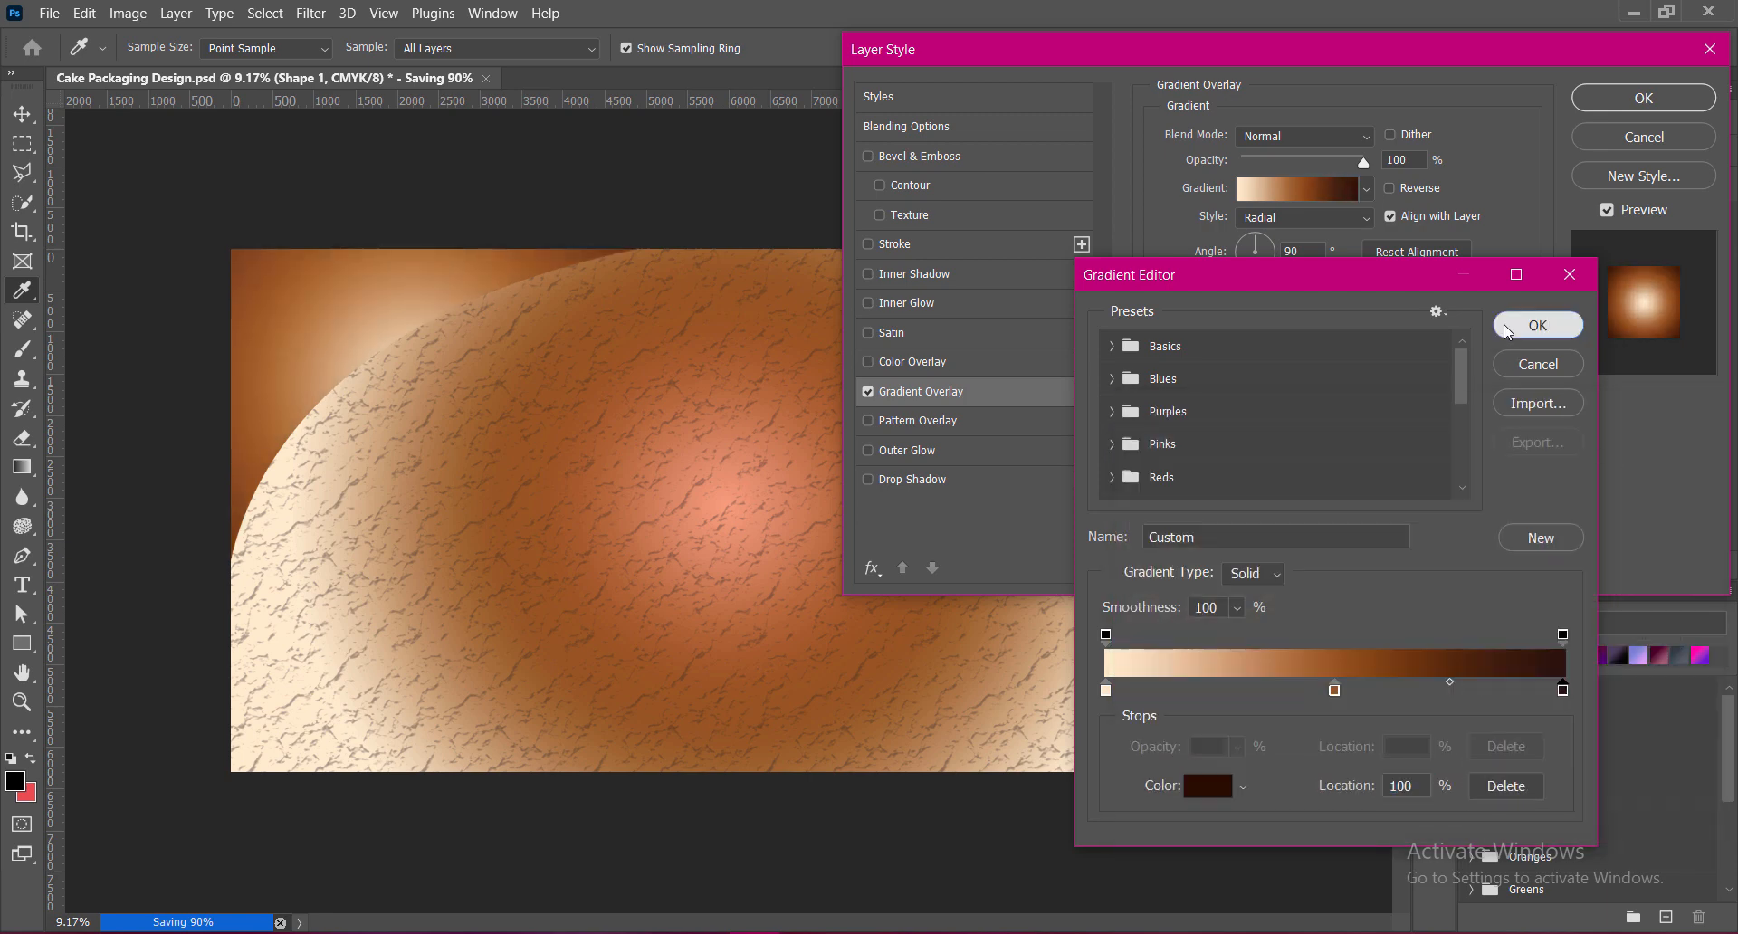
click(1539, 325)
click(1389, 188)
Compare the overlay's gradient methods, keep Classic, accept the layer style and save the document.
click(1279, 313)
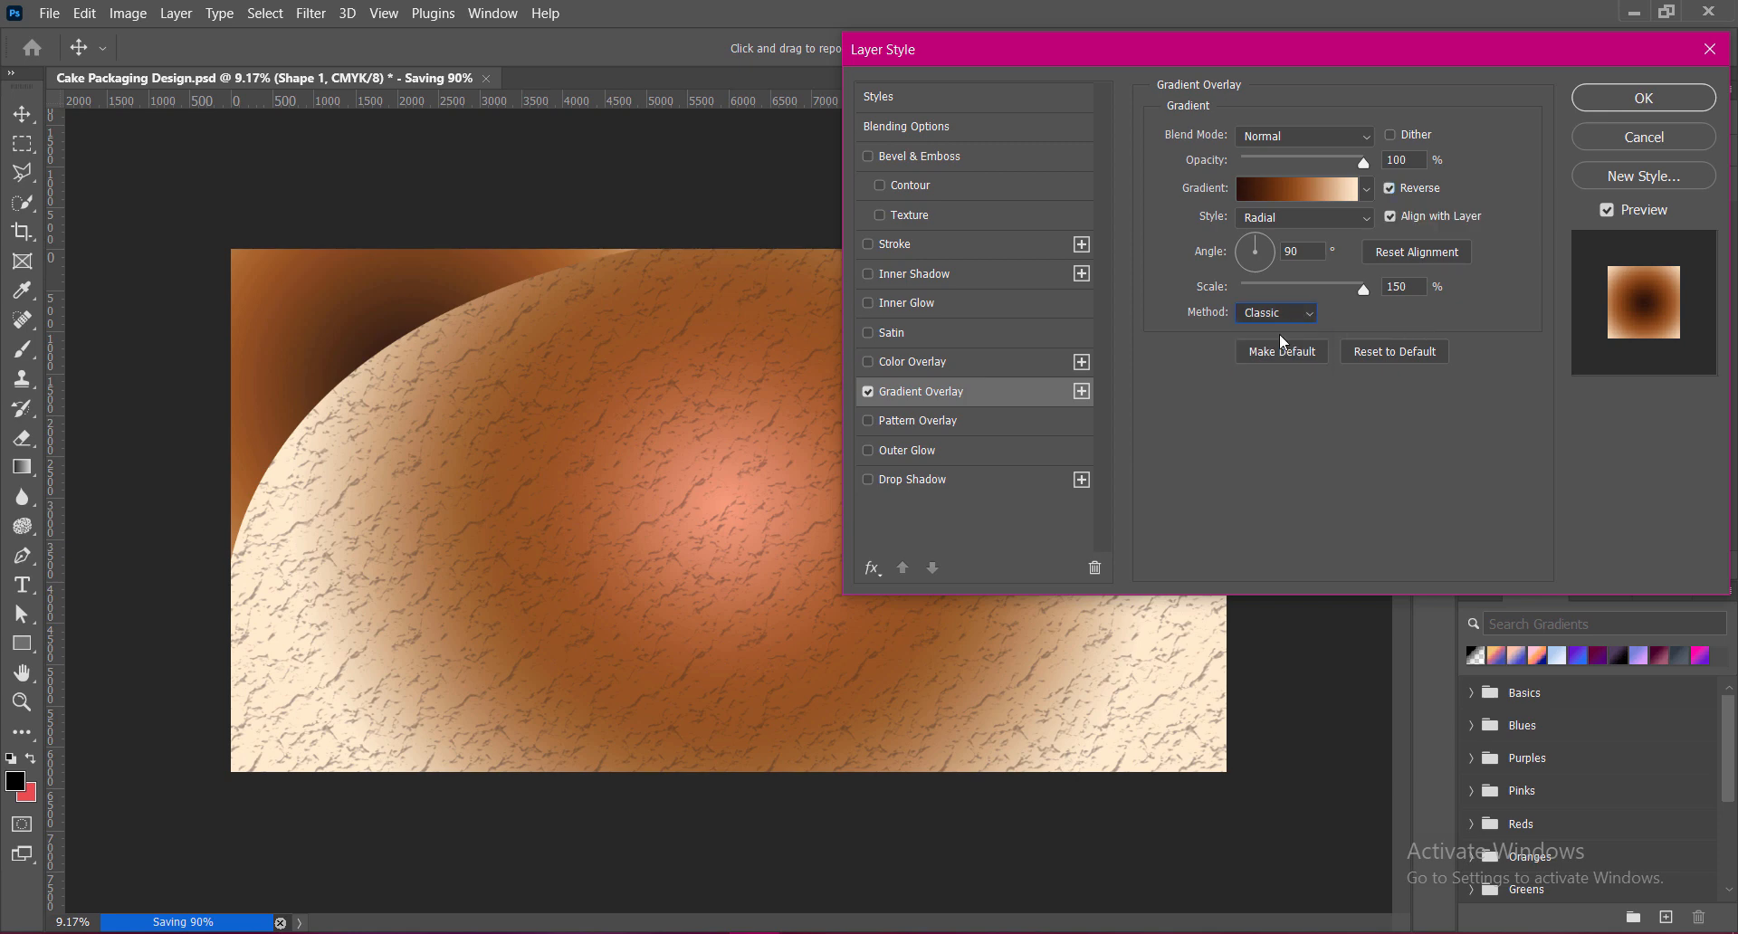
click(1280, 333)
click(1278, 314)
click(1277, 352)
click(1270, 313)
click(1267, 369)
click(1269, 313)
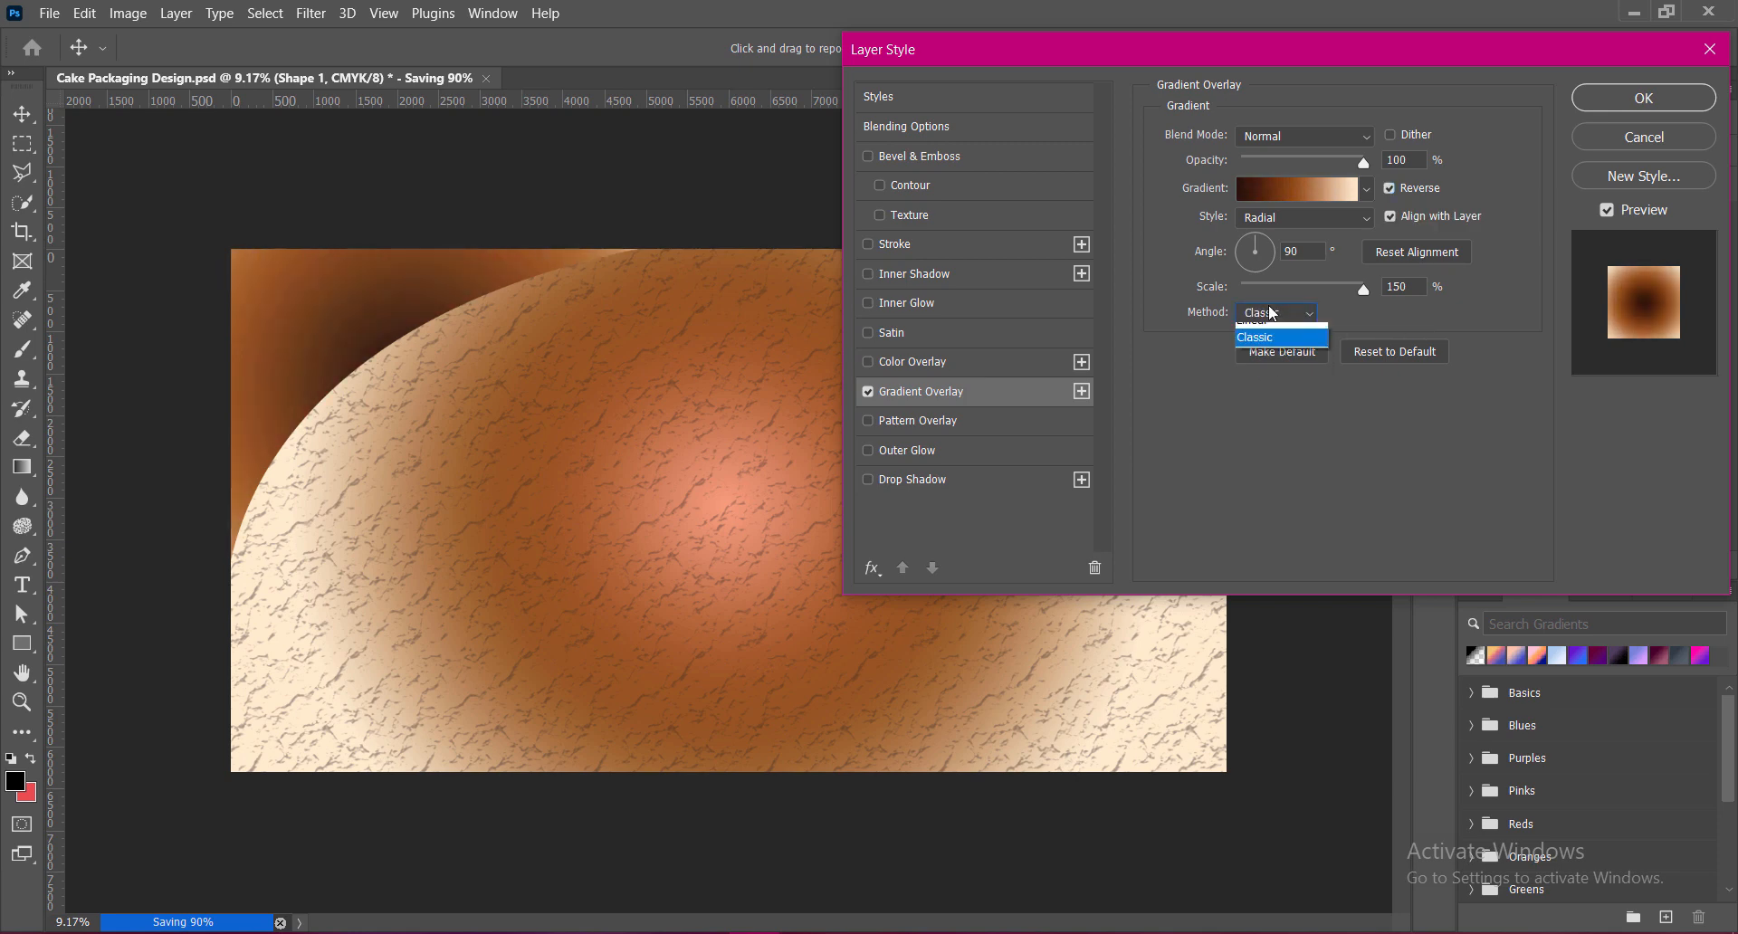
click(1268, 334)
click(1268, 313)
click(1270, 369)
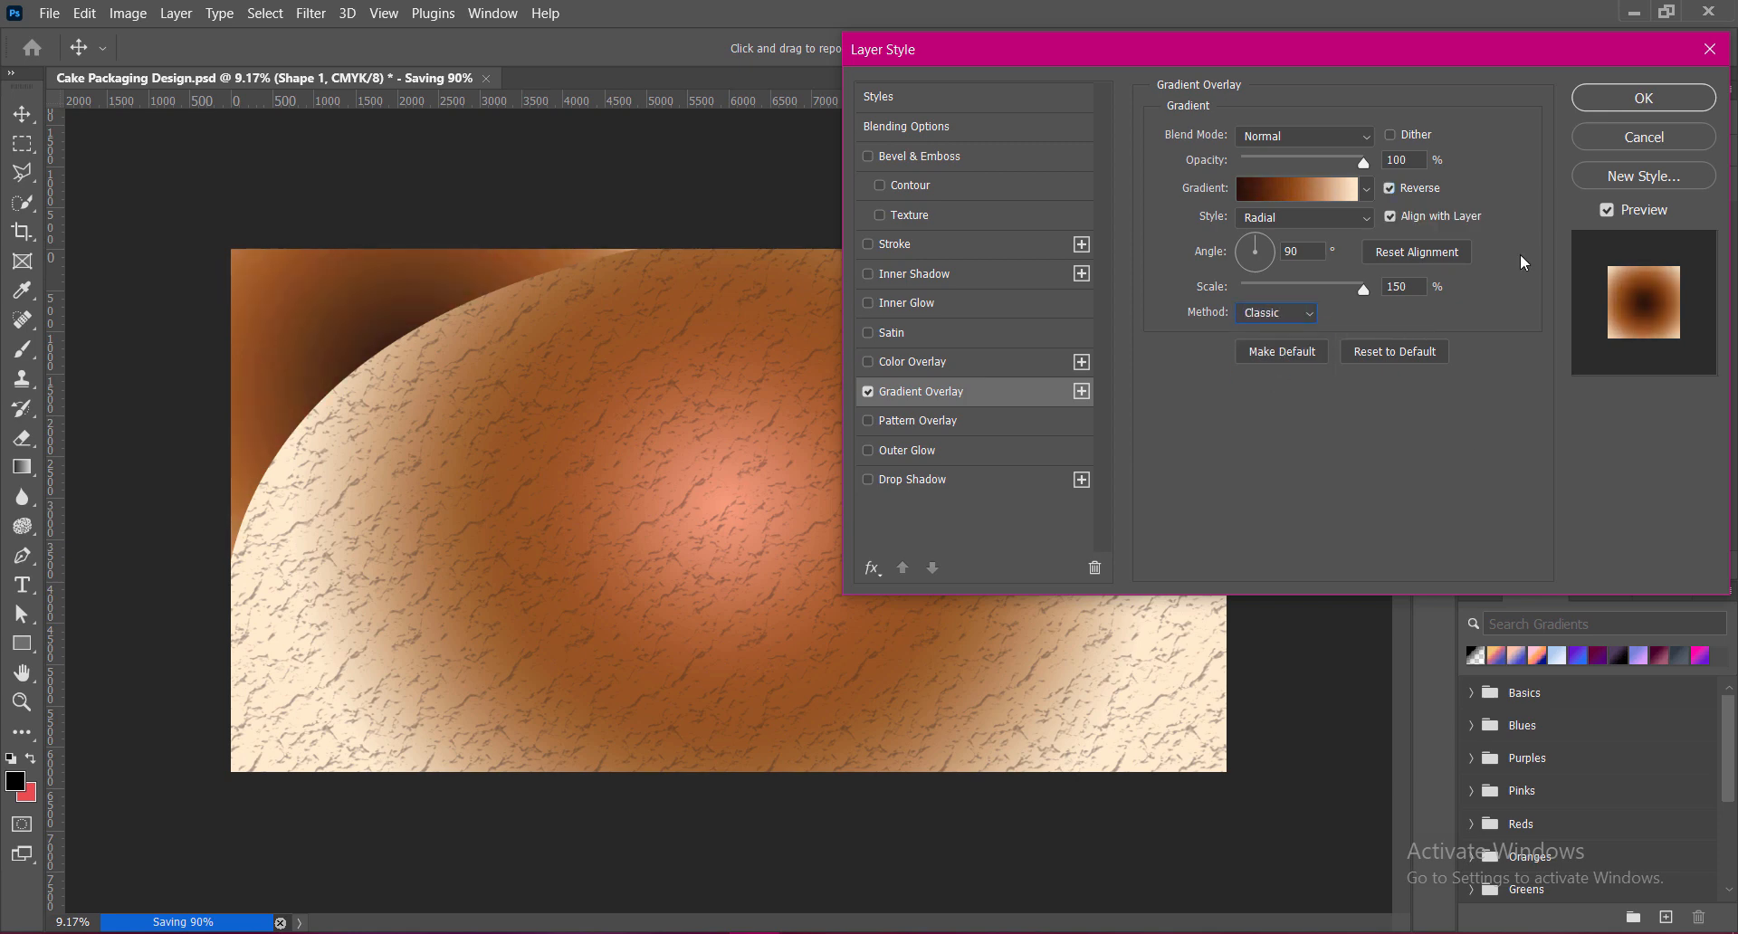
click(1599, 100)
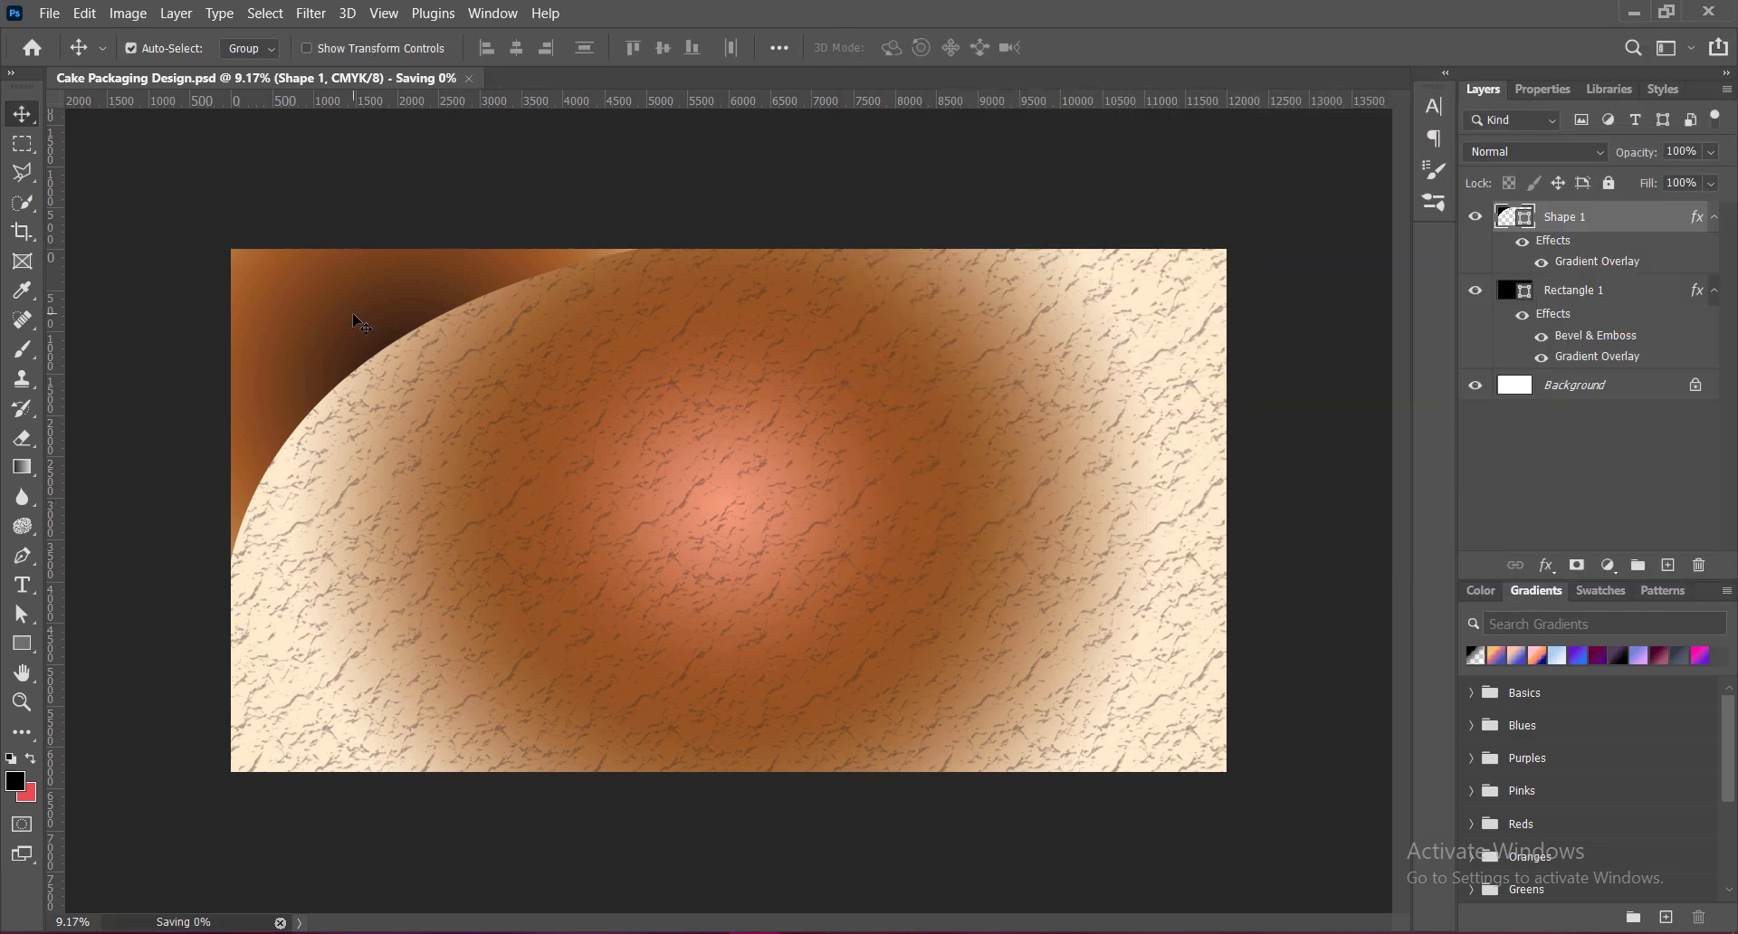
Duplicate the corner shape with a slight offset toward the canvas centre and place the copy's layer beneath the original.
drag(362, 324, 398, 343)
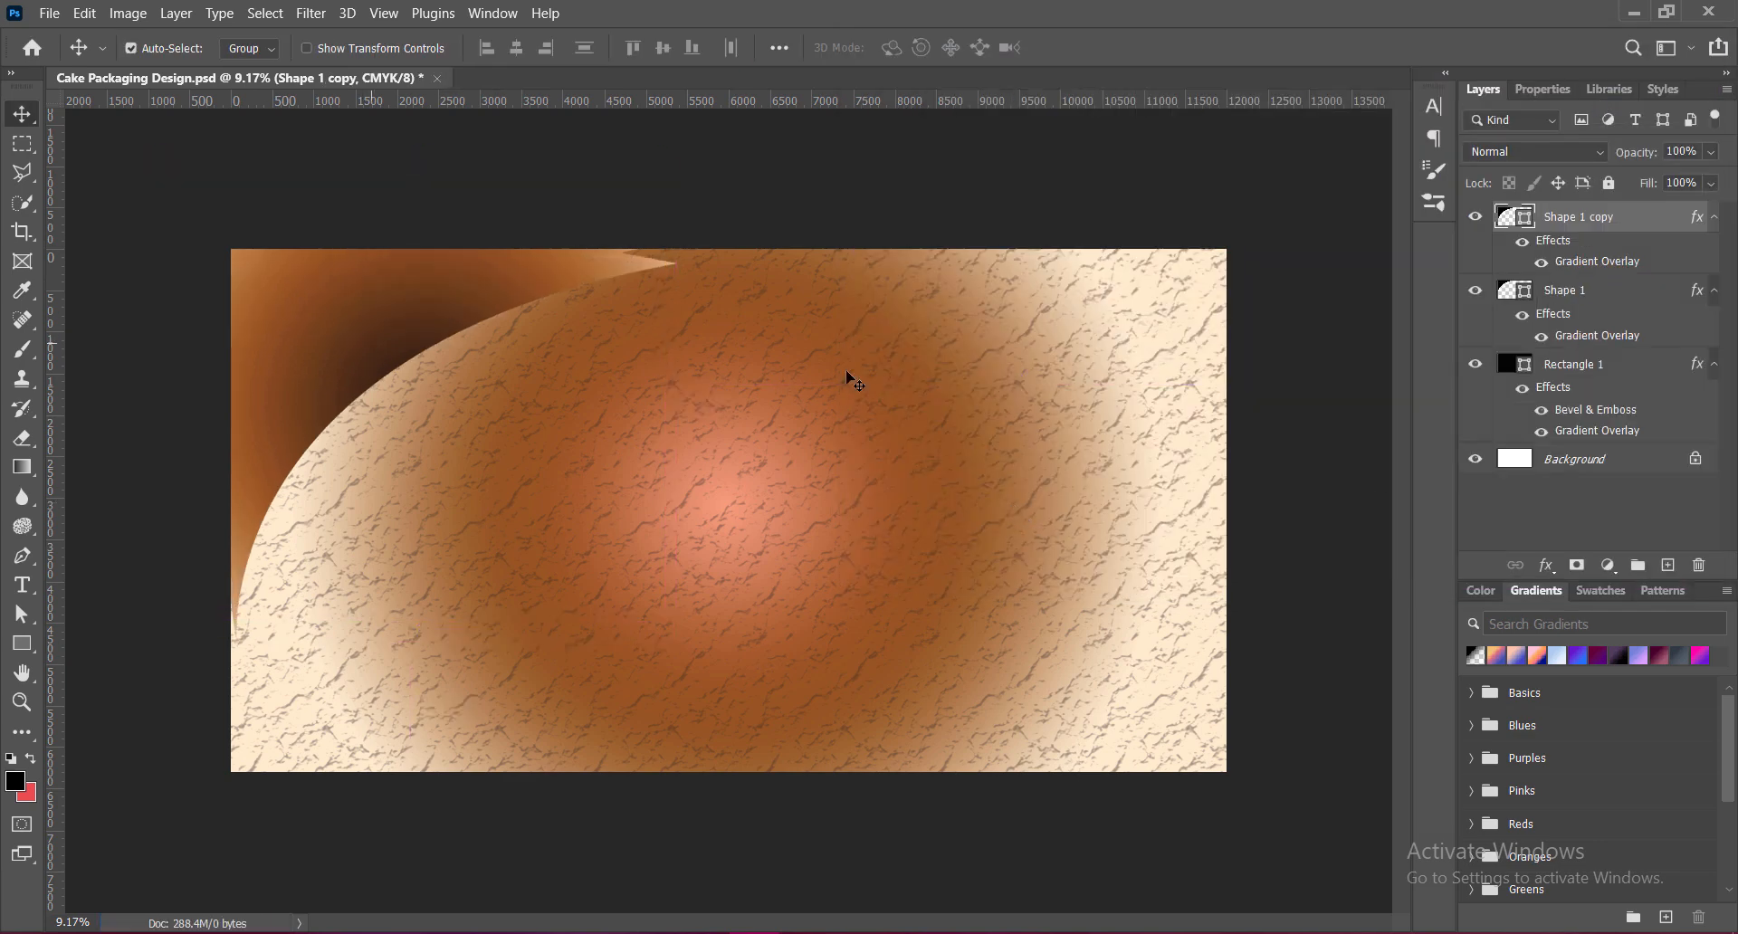
drag(1586, 224, 1593, 349)
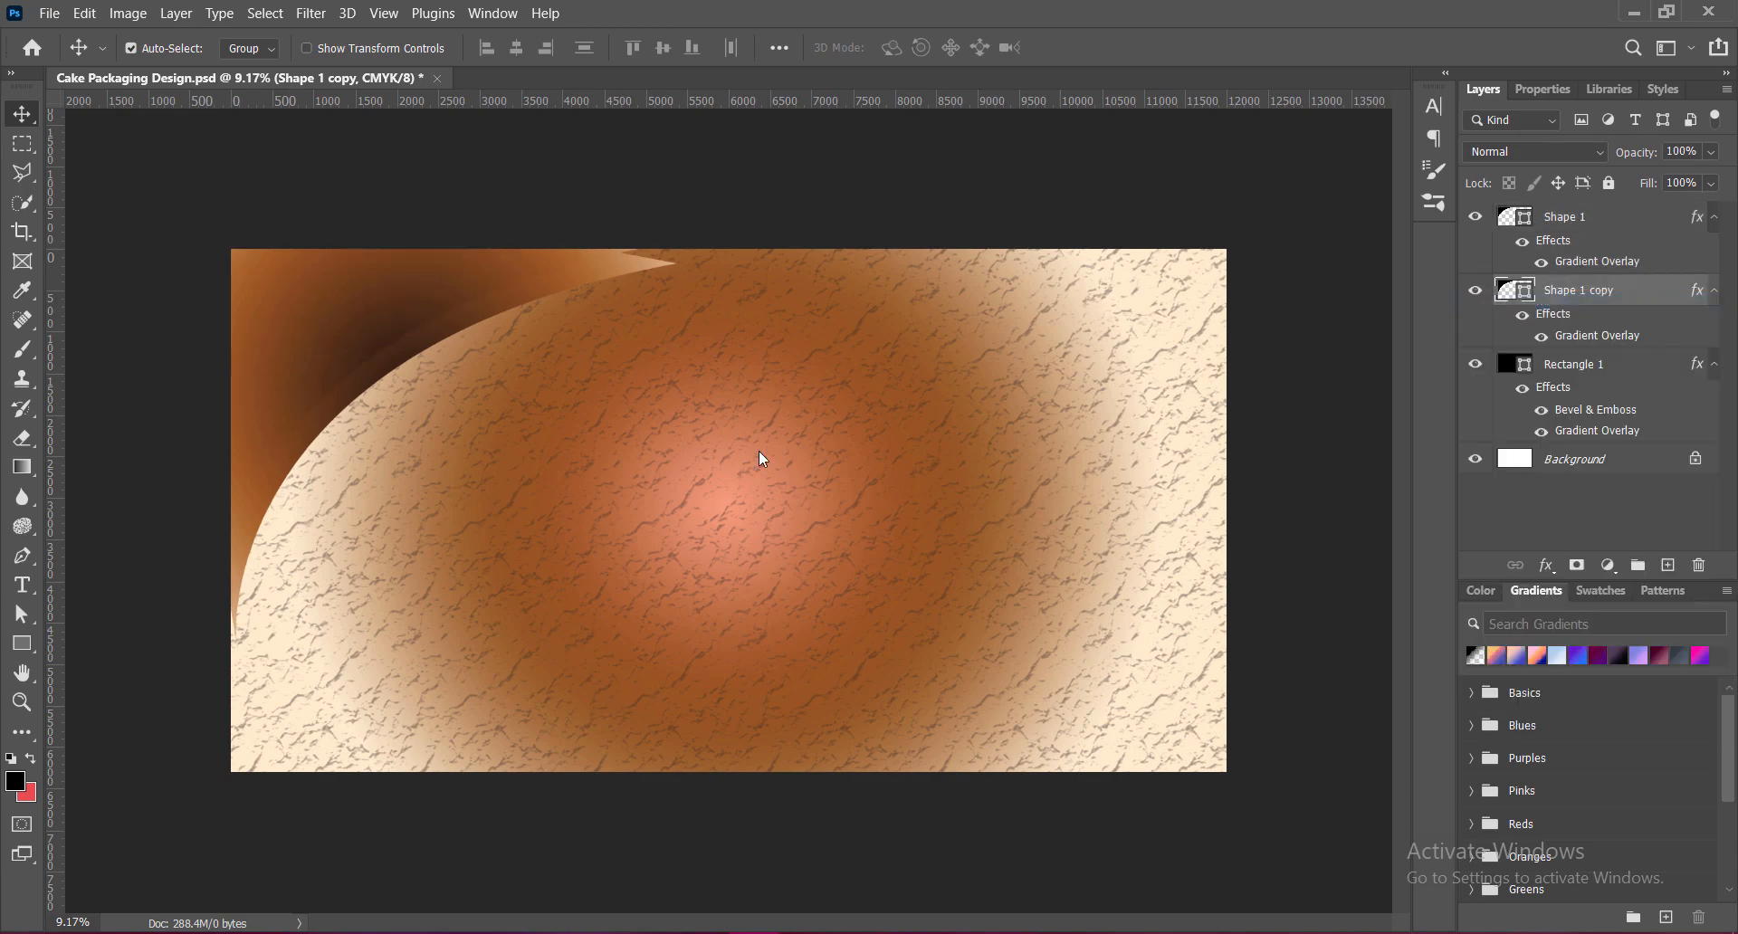
Turn off Reverse in the duplicate shape's Gradient Overlay and accept the layer style.
click(931, 396)
click(1391, 188)
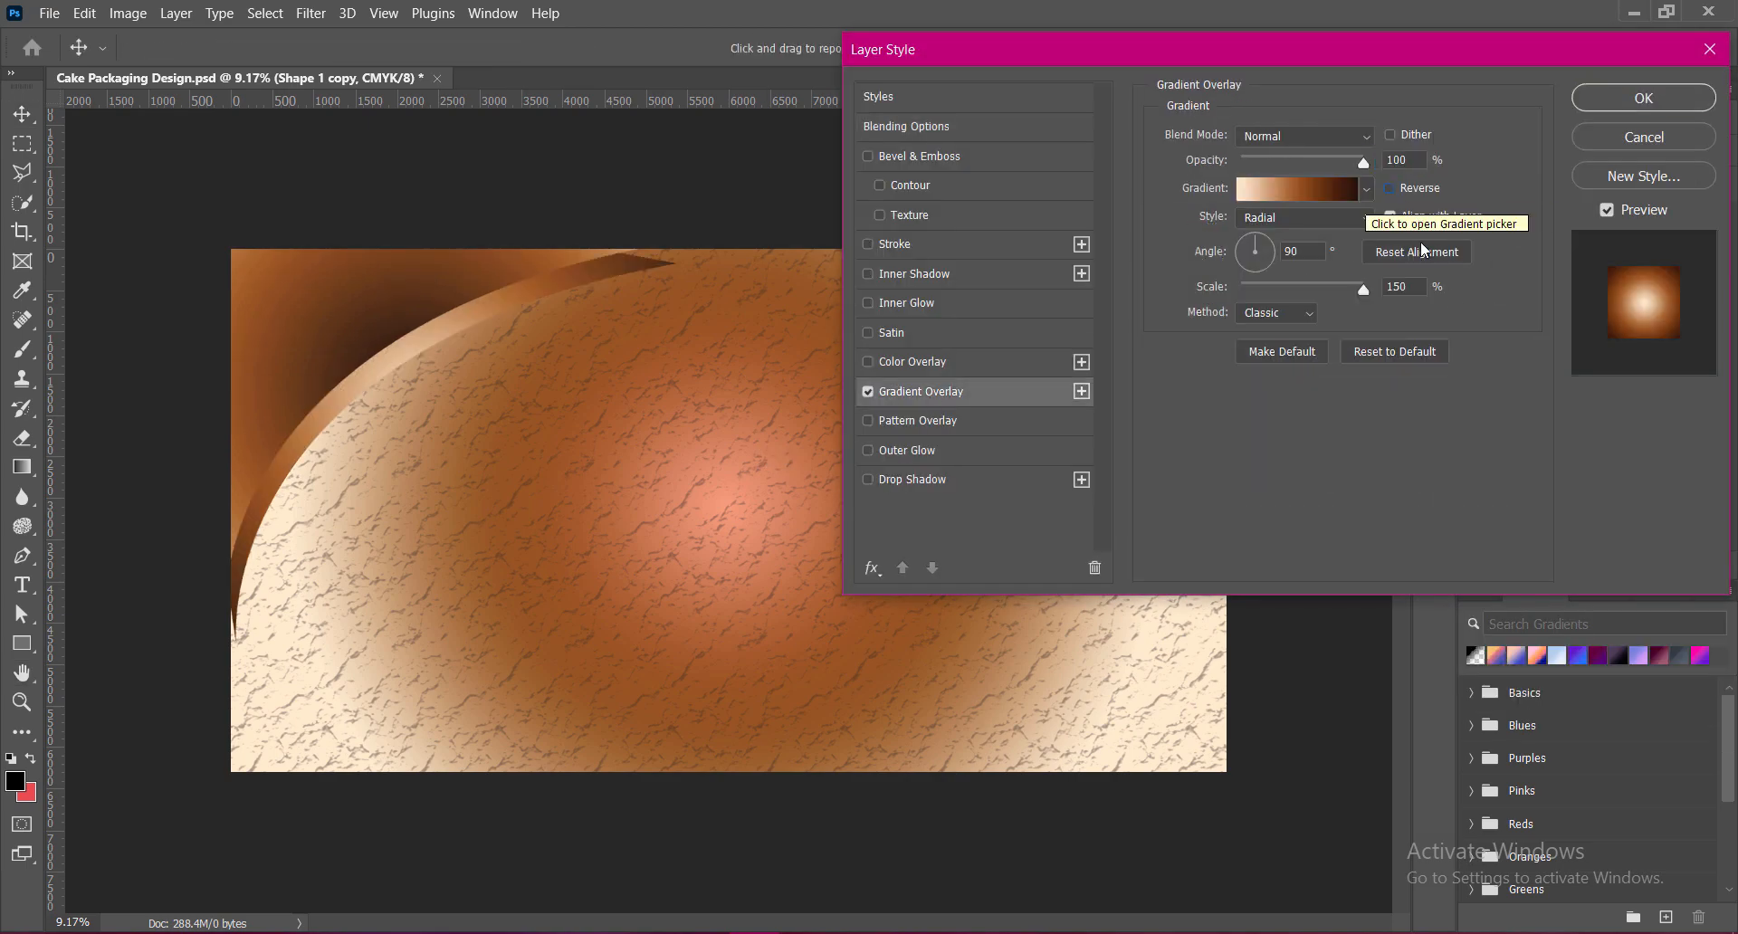
click(1643, 98)
Scale the duplicate to about 110%, rotate it about 5° and position it as an even curved band along the original's edge.
scroll(516, 356, up, 3)
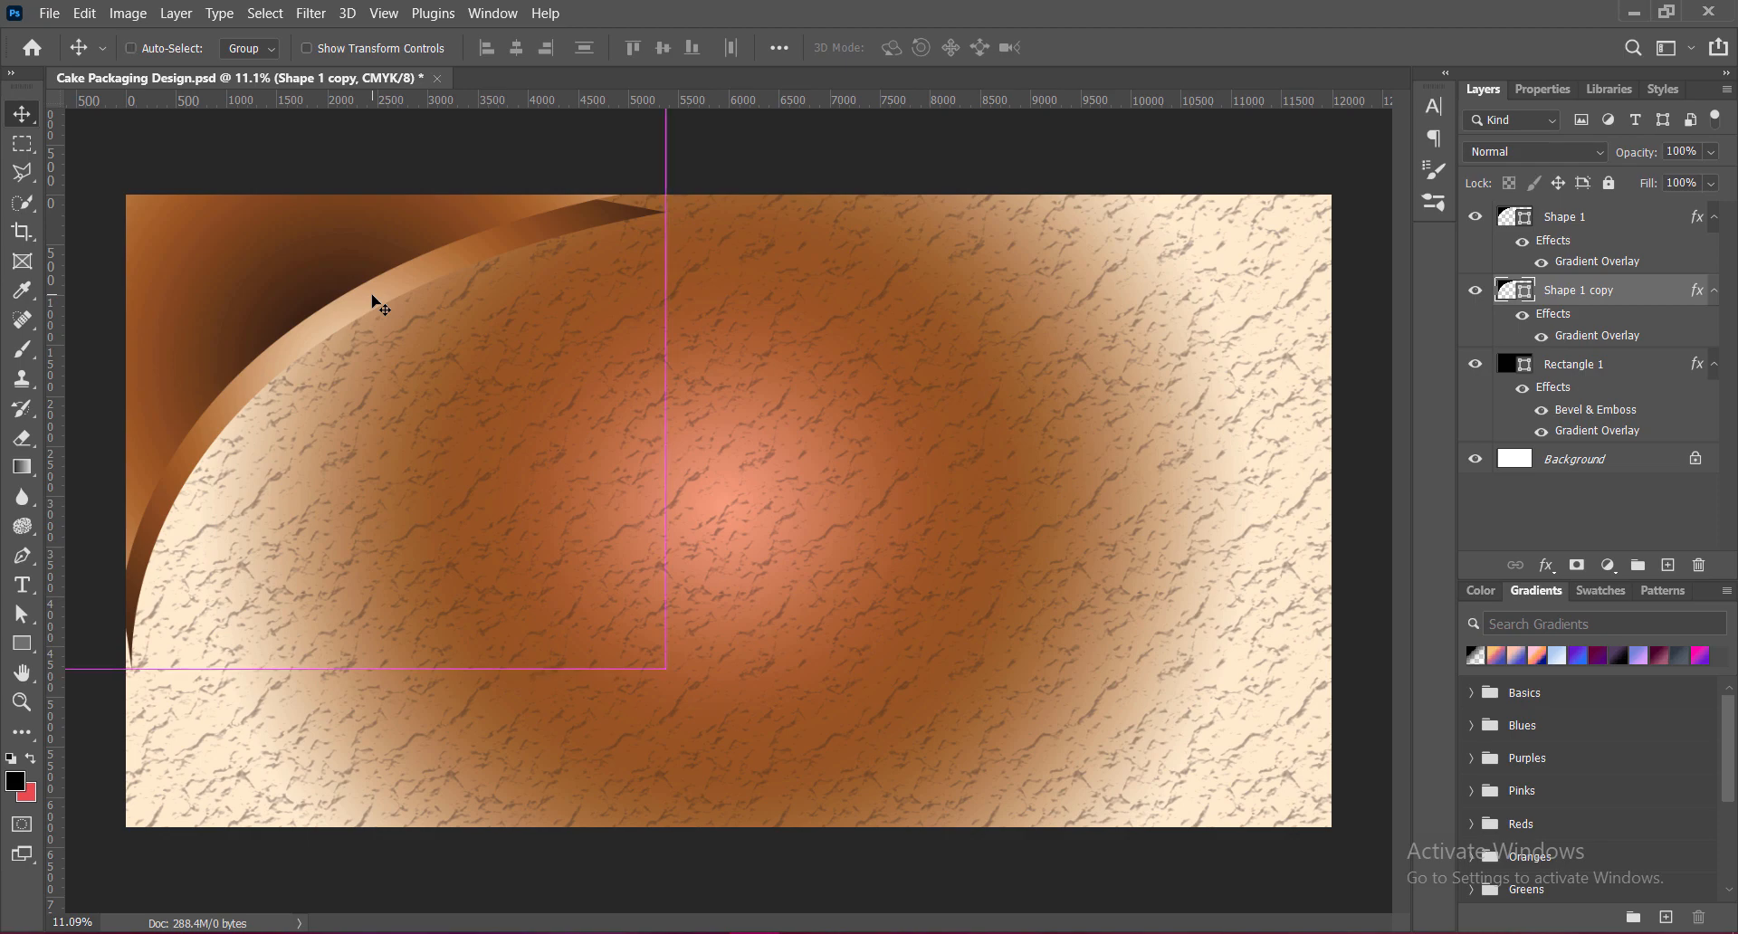
key(ctrl+t)
drag(691, 690, 679, 702)
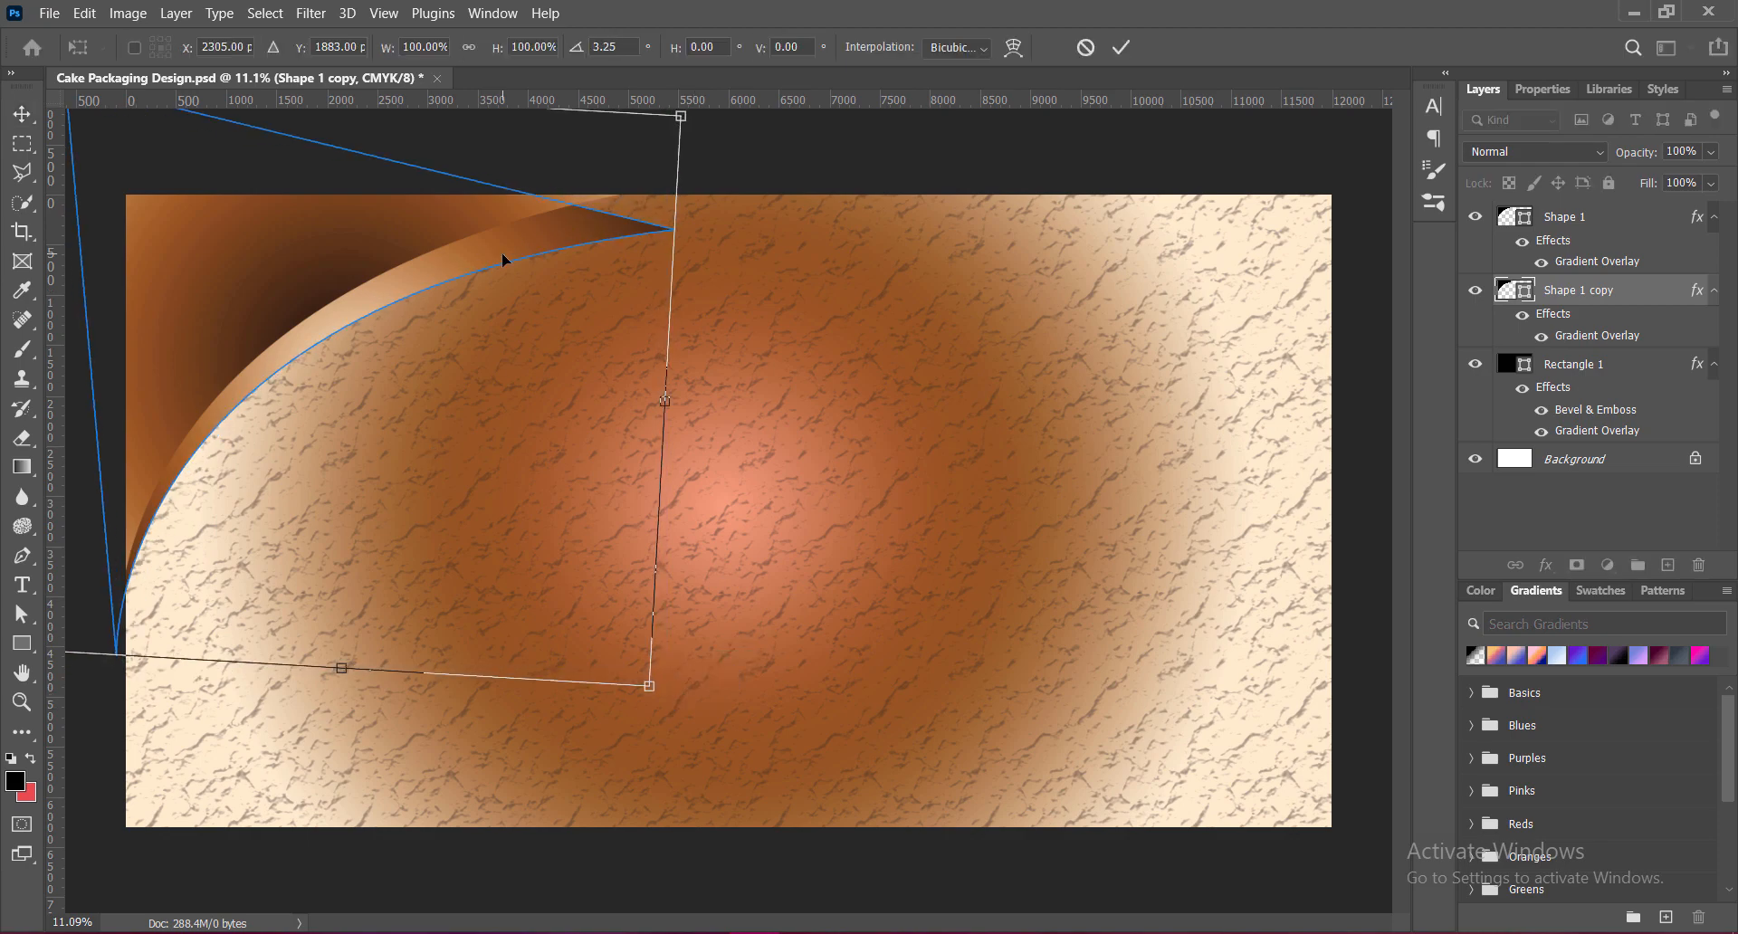
drag(681, 116, 733, 99)
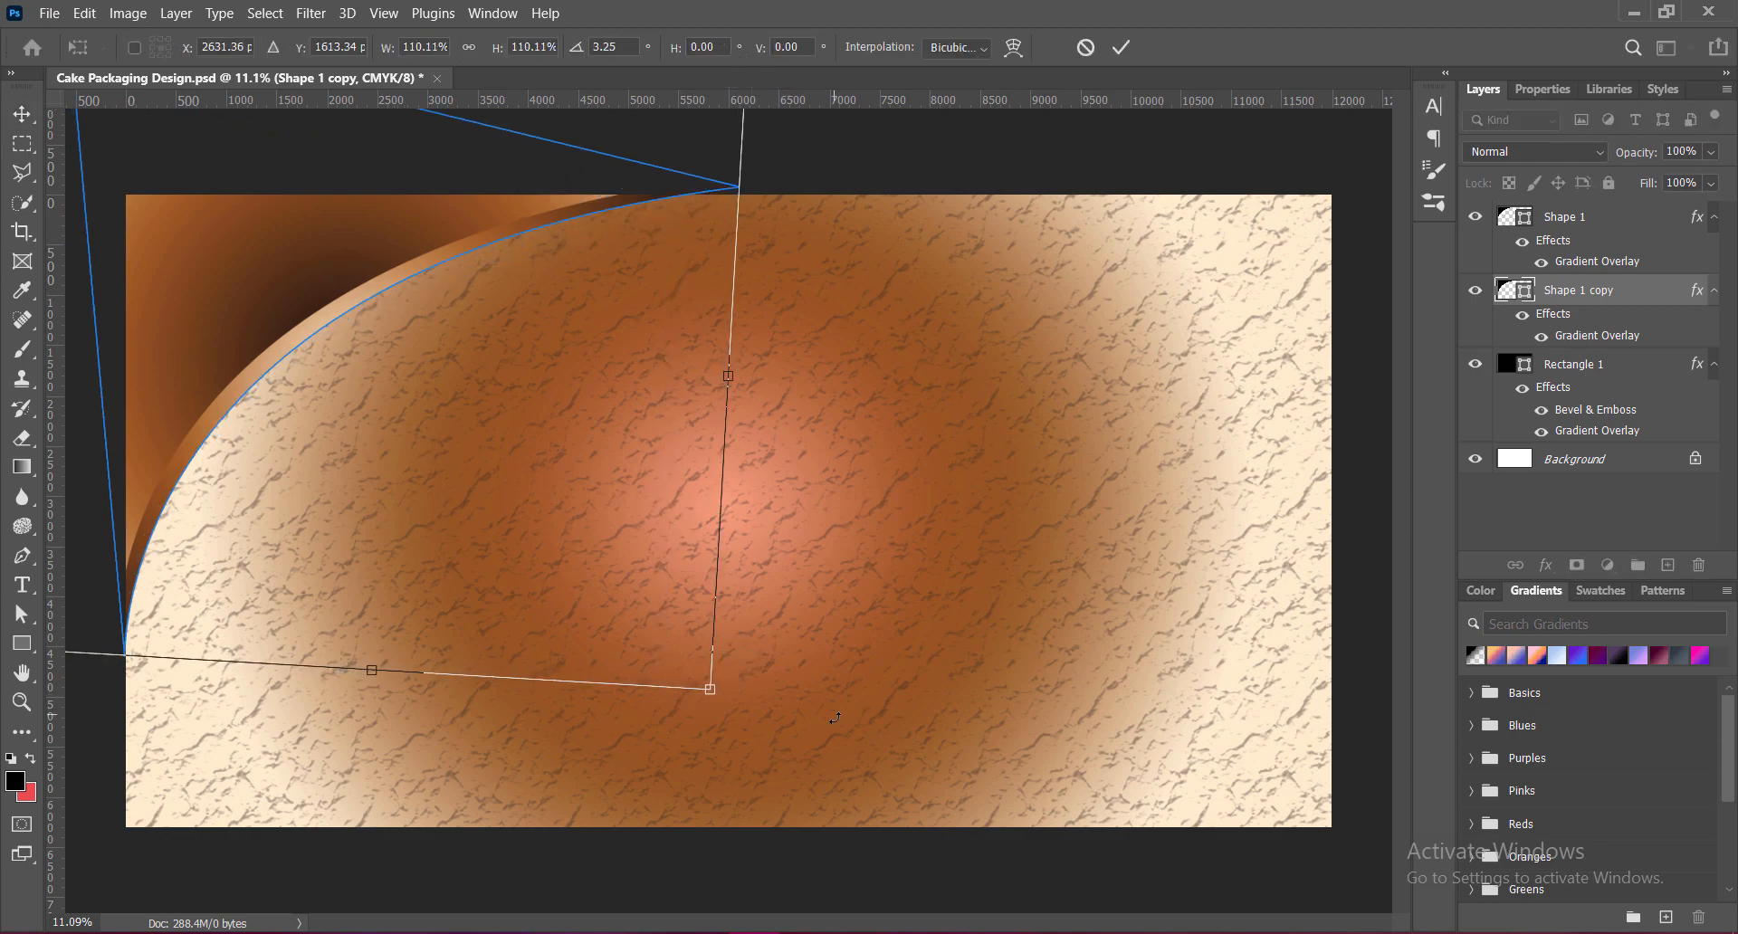
drag(792, 724, 785, 731)
drag(302, 260, 288, 249)
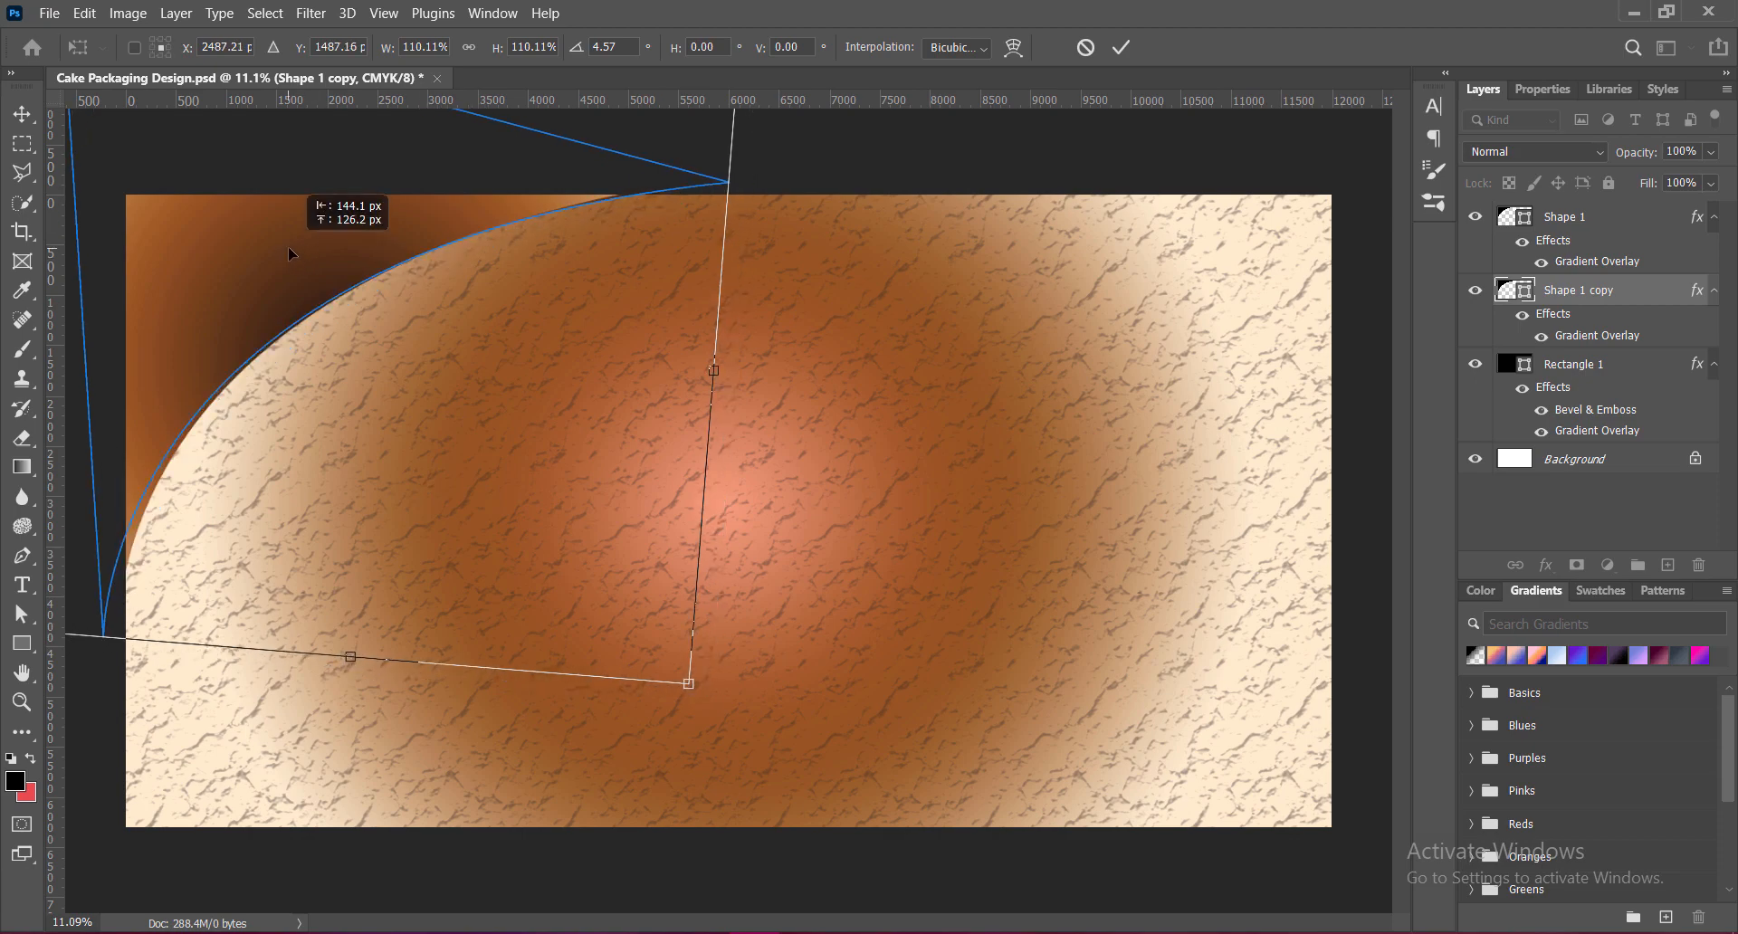
drag(841, 377, 840, 382)
mouse_move(297, 267)
mouse_down()
mouse_move(319, 279)
mouse_move(329, 246)
mouse_move(338, 268)
mouse_move(320, 273)
mouse_up()
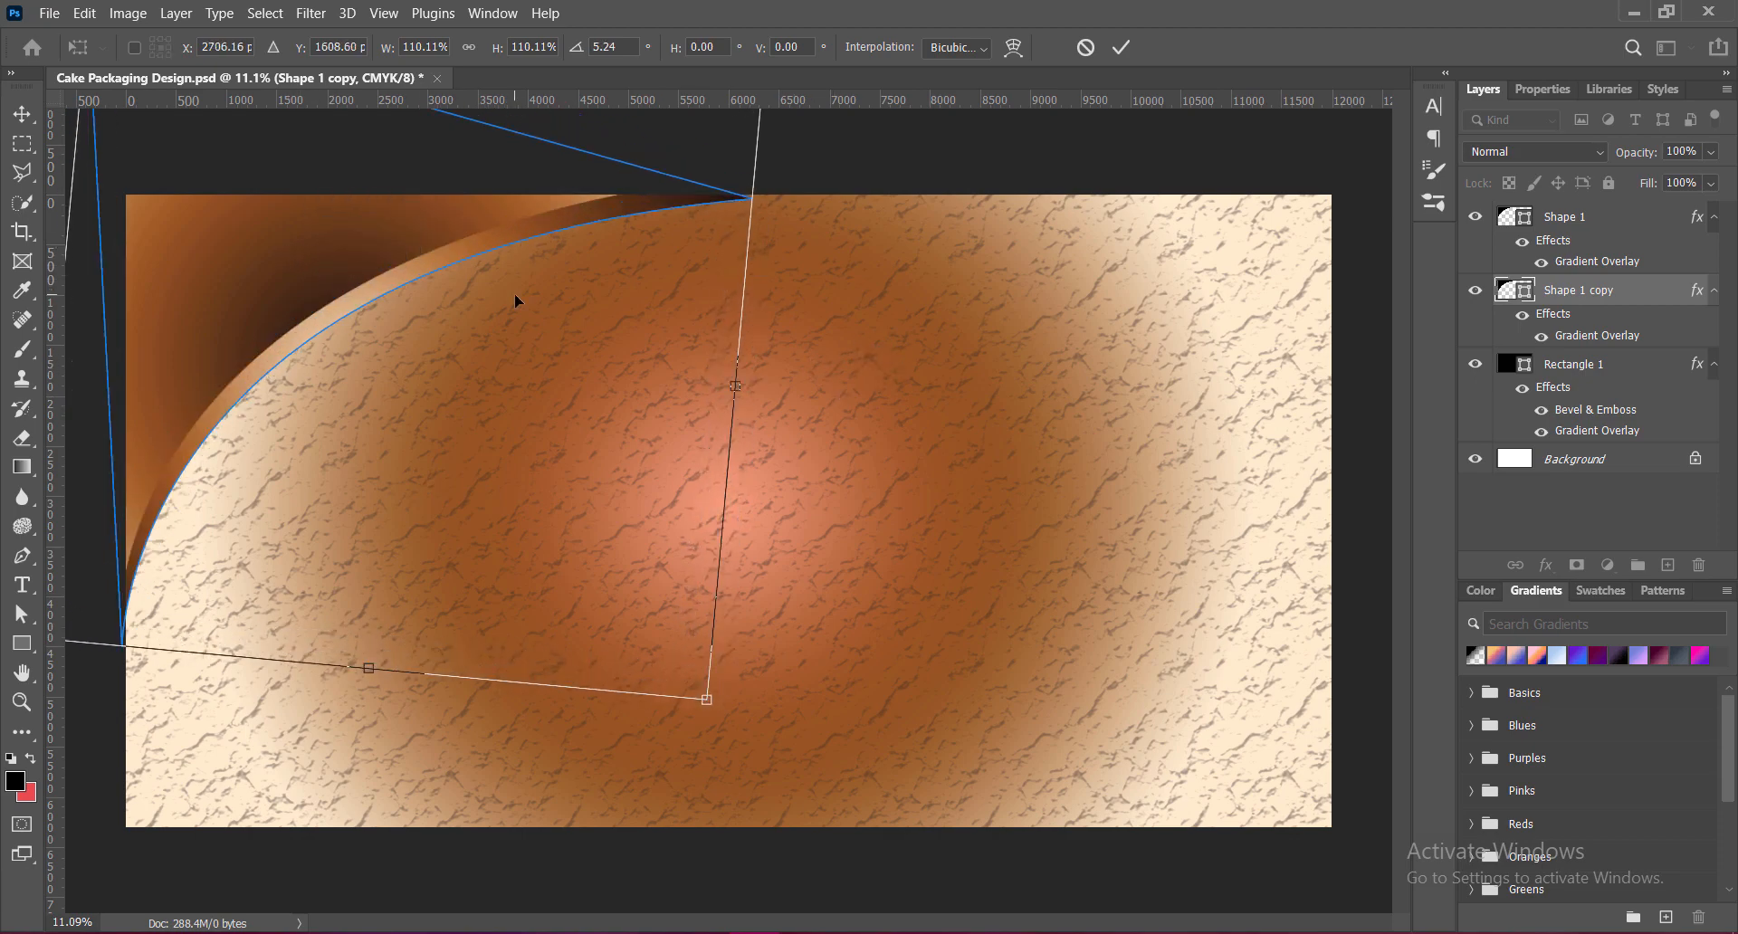
drag(738, 728, 739, 726)
key(Return)
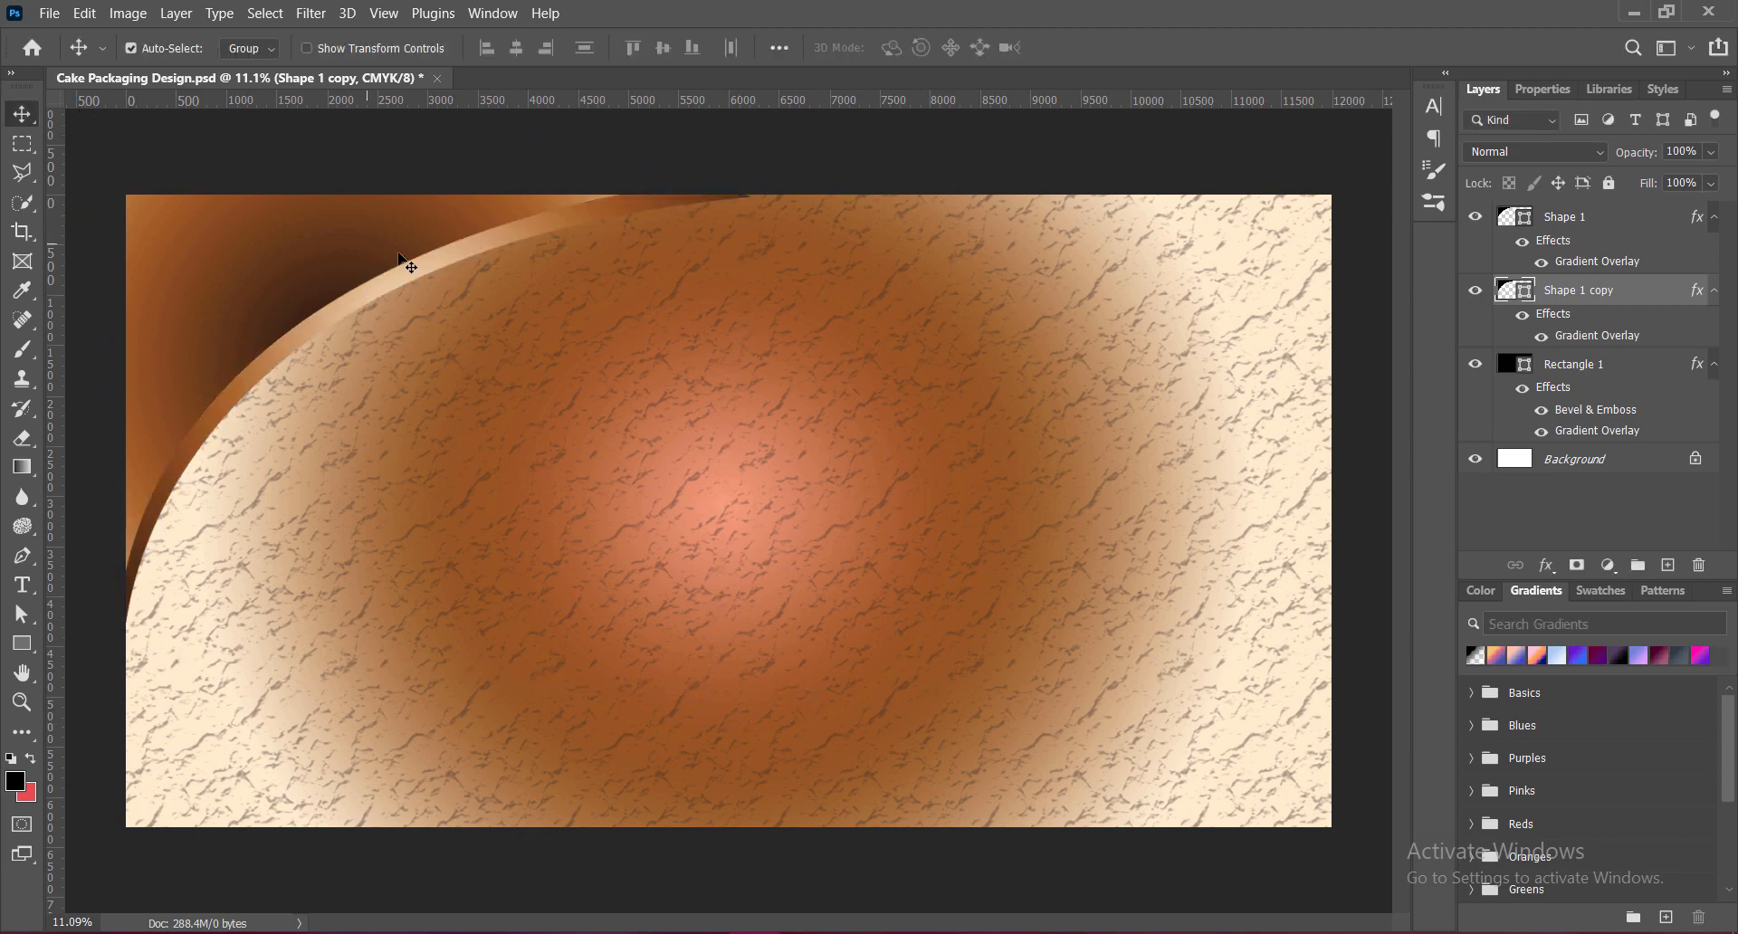
Adjust the duplicate's curve end anchors and curve handle to reshape it to about 6678 × 6113 px, then deselect it.
key(a)
click(529, 235)
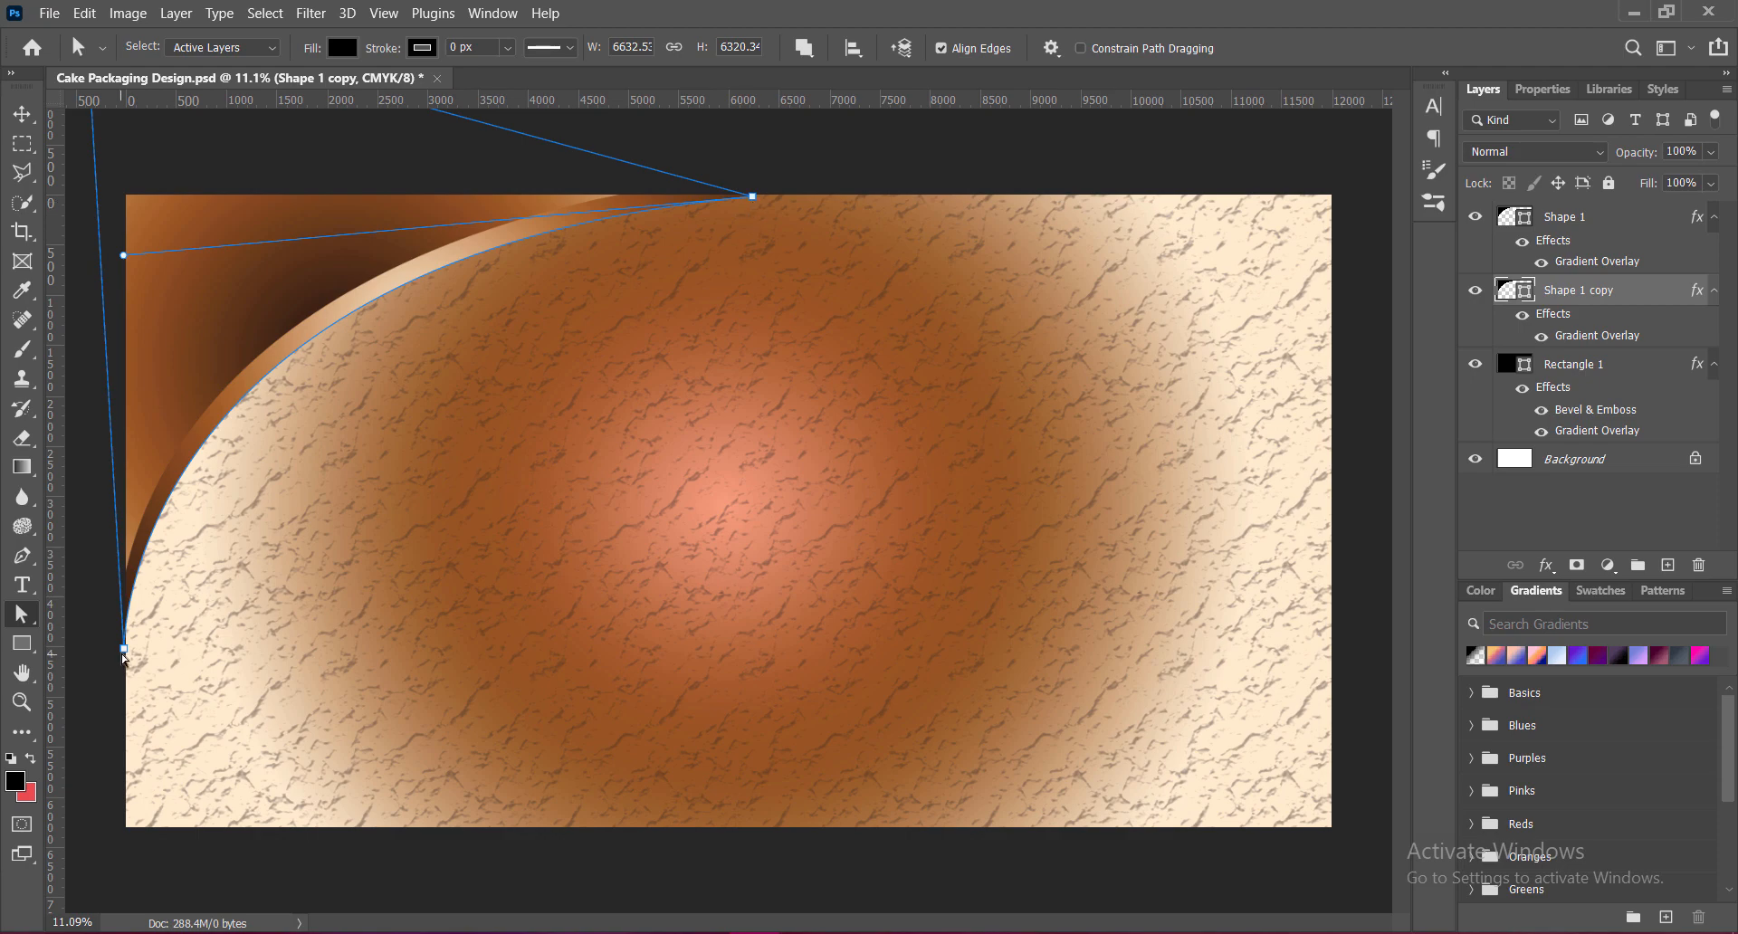
mouse_move(123, 652)
mouse_down()
mouse_move(127, 554)
mouse_move(118, 627)
mouse_up()
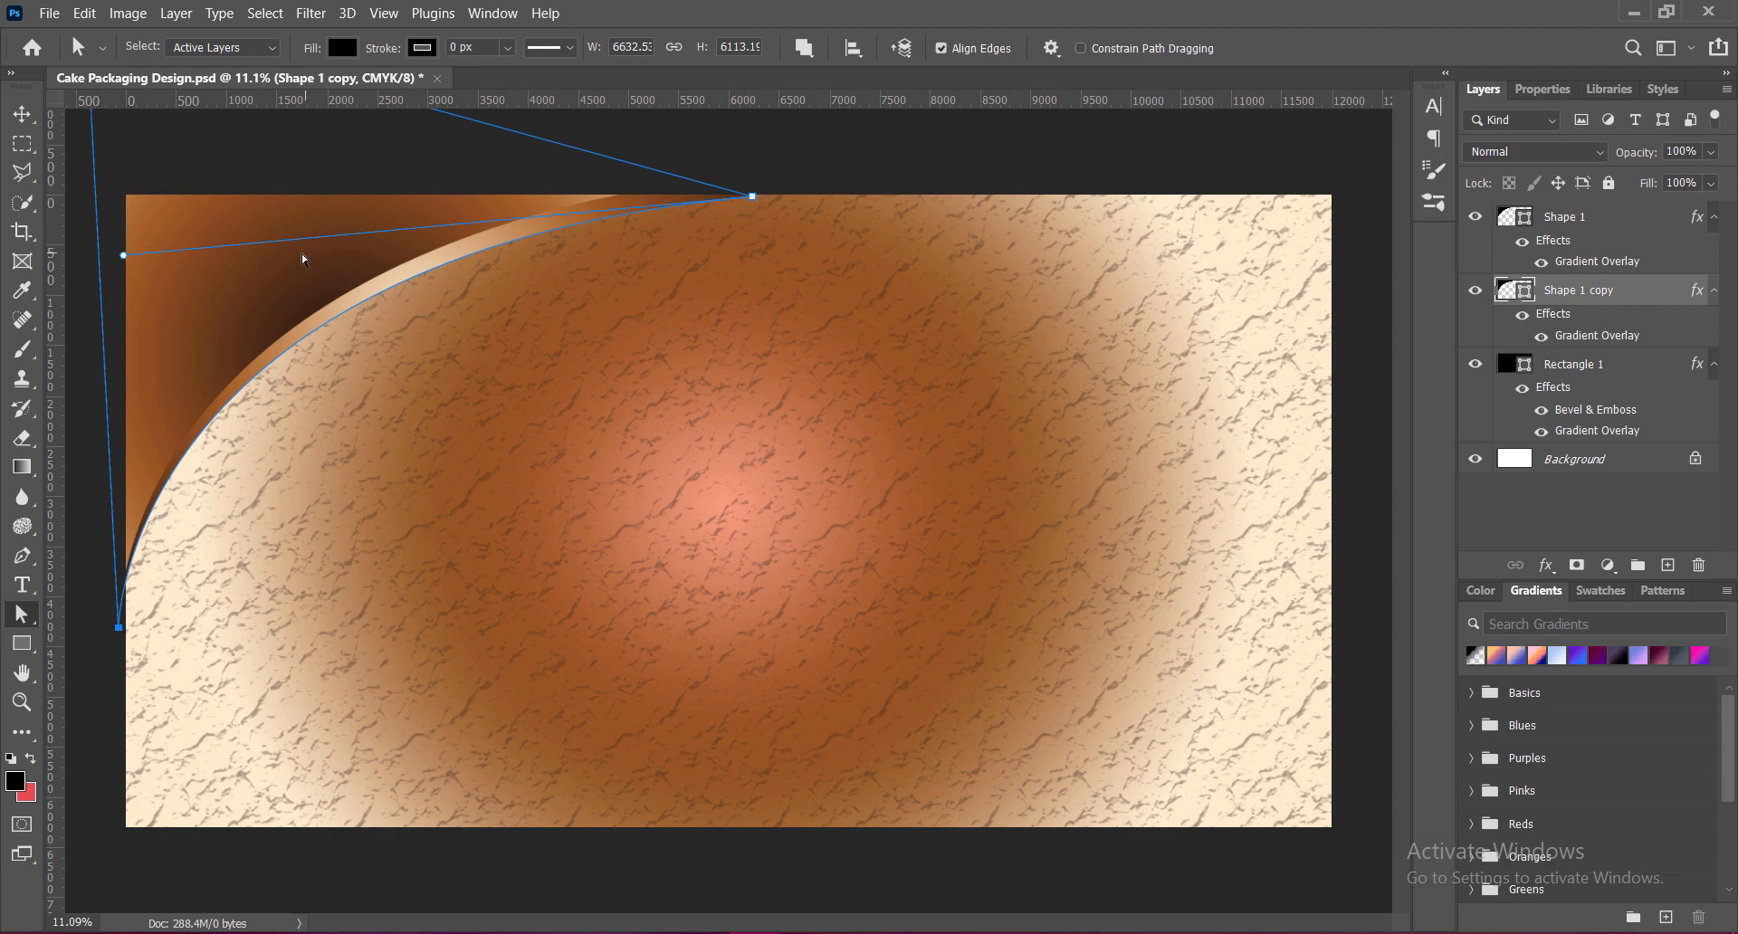
drag(123, 256, 133, 269)
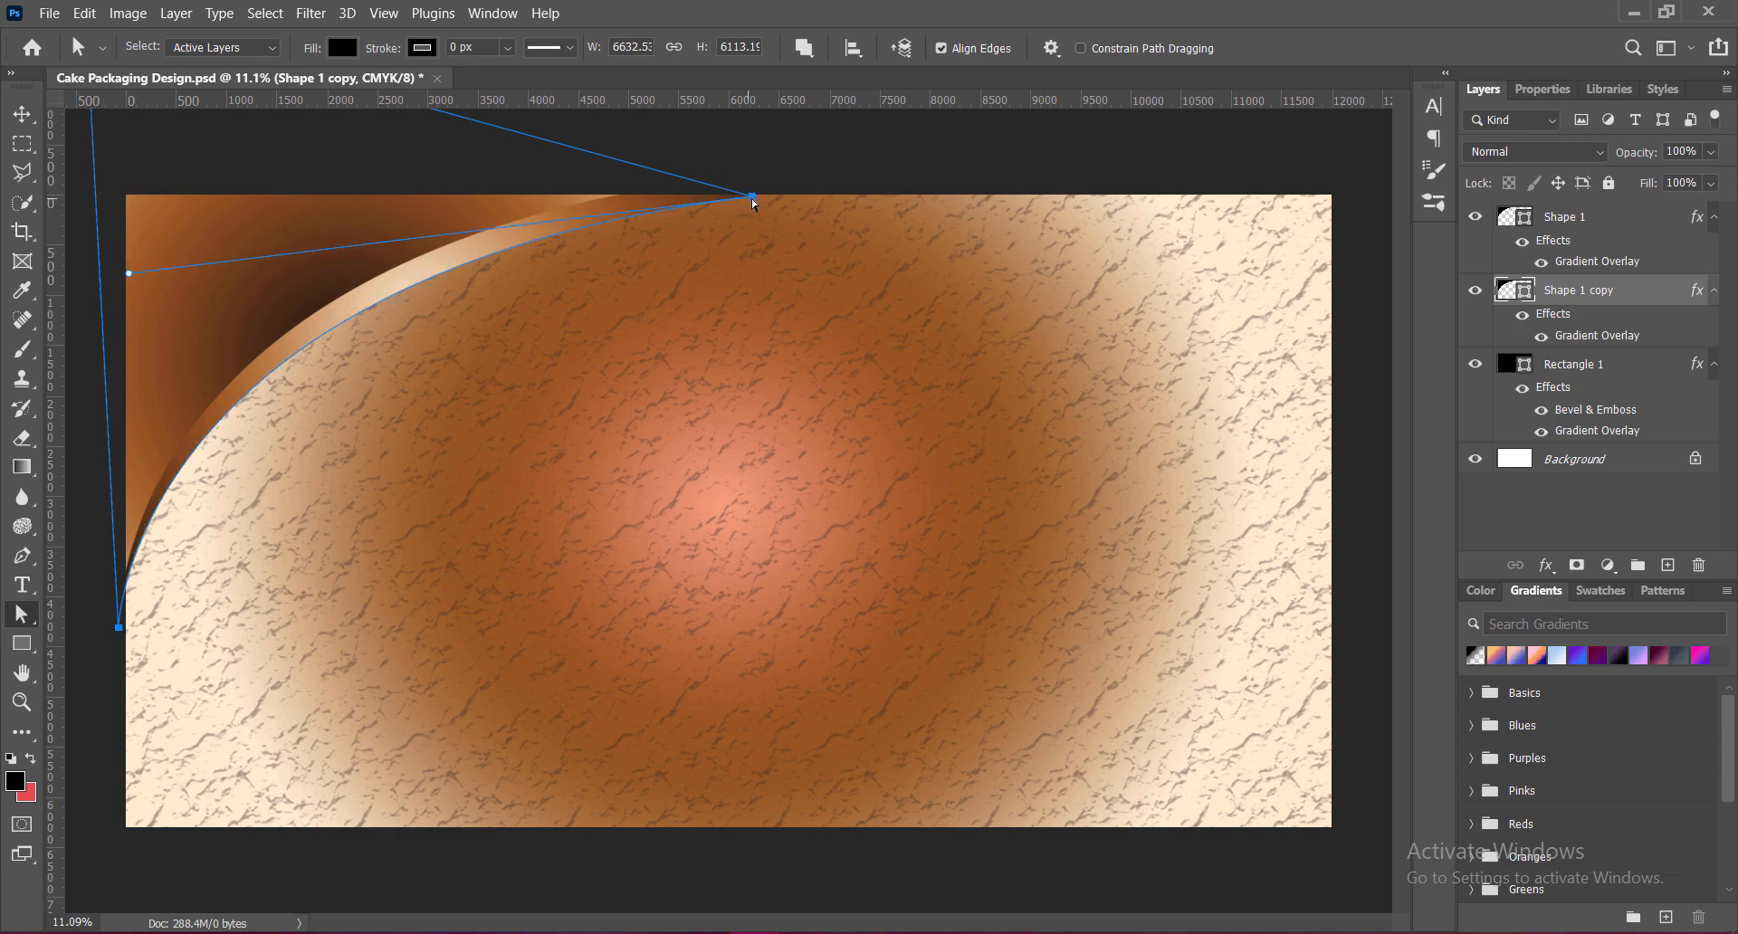
drag(752, 195, 757, 191)
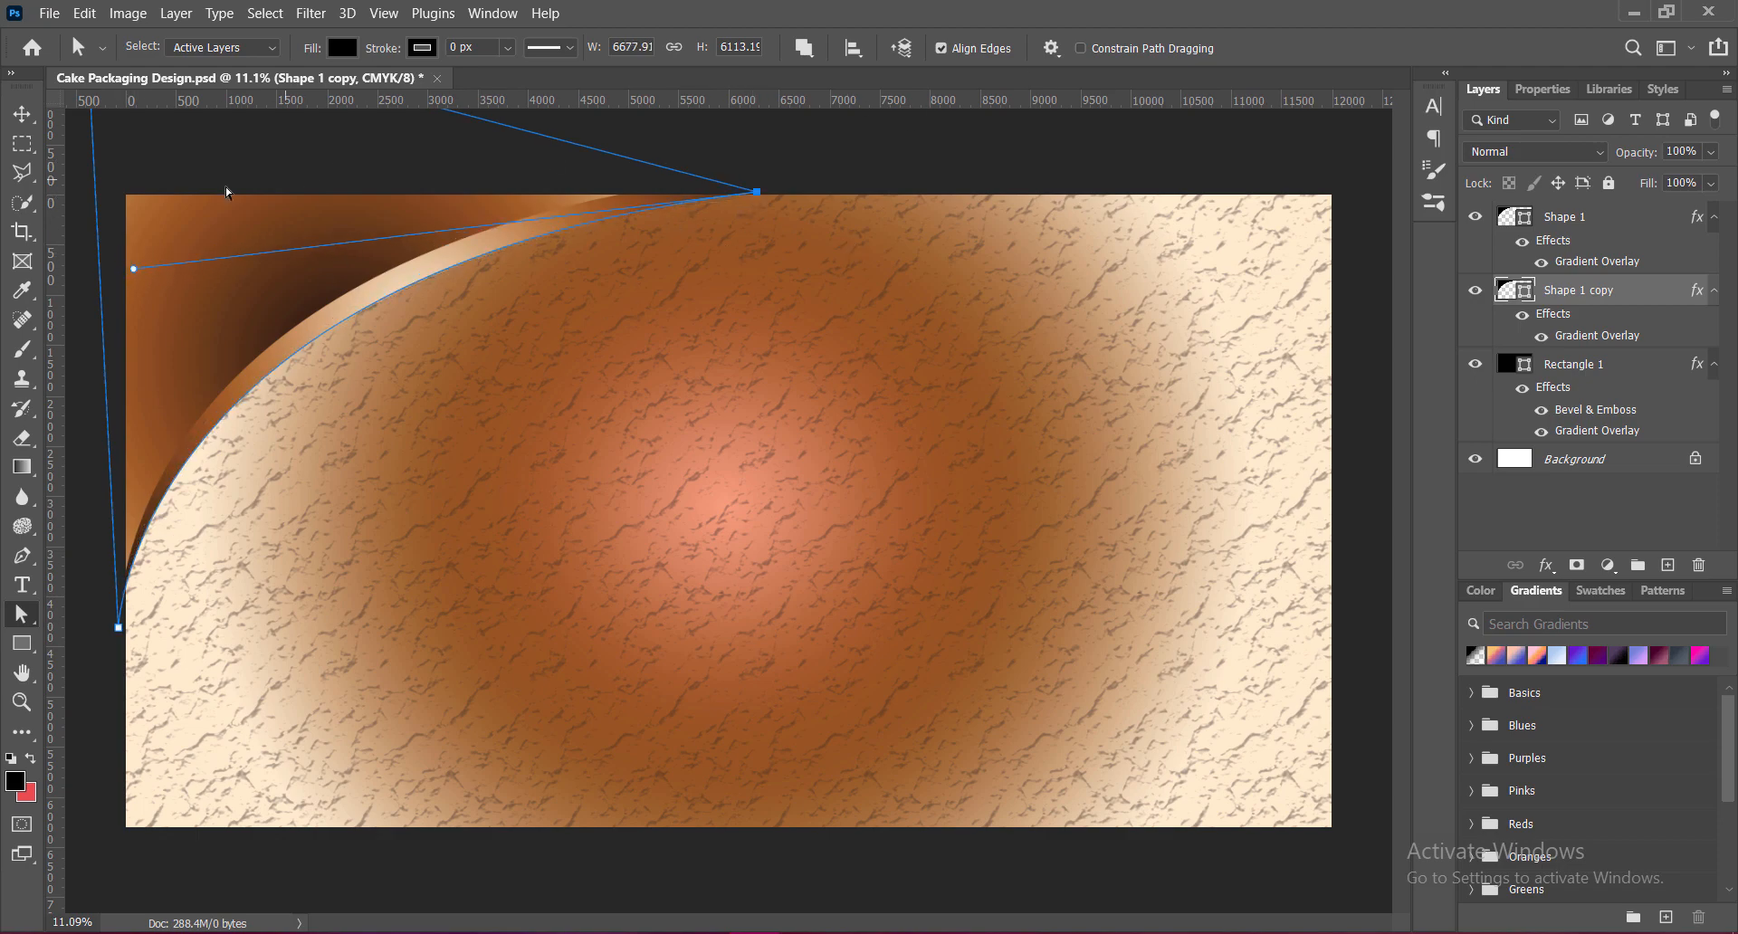
key(v)
click(774, 172)
click(477, 254)
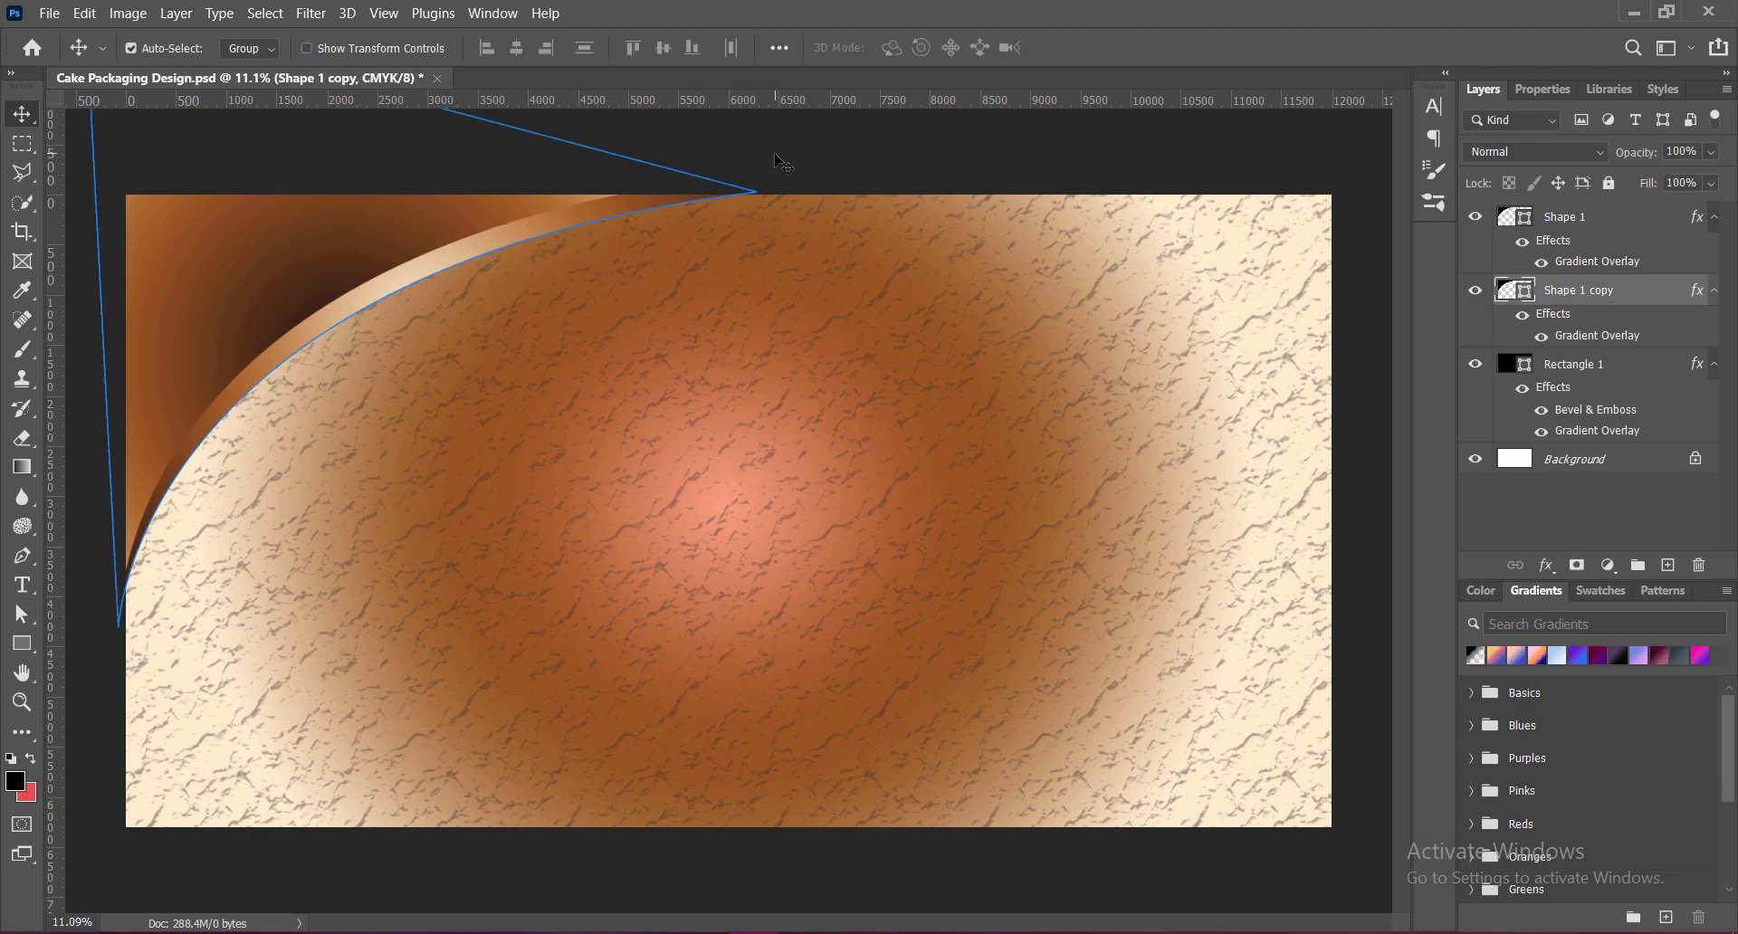
click(777, 161)
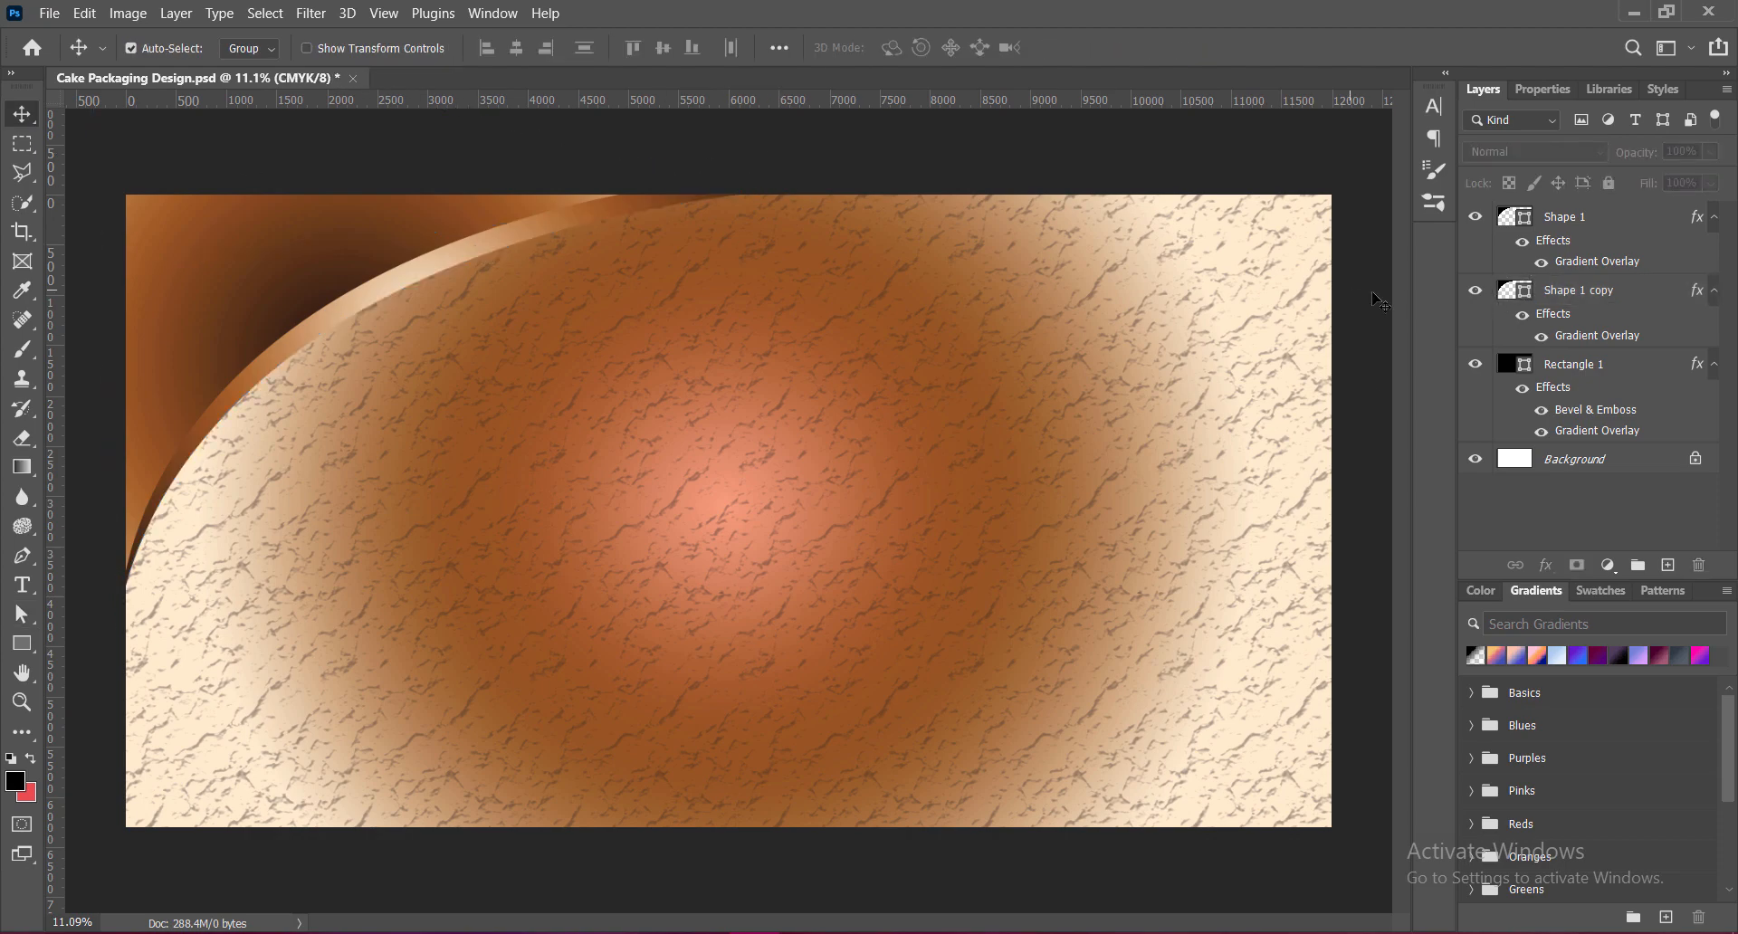
Add a white Outer Glow with Hard Mix blending to the duplicate corner shape.
right_click(1576, 289)
click(1502, 310)
click(868, 450)
click(907, 450)
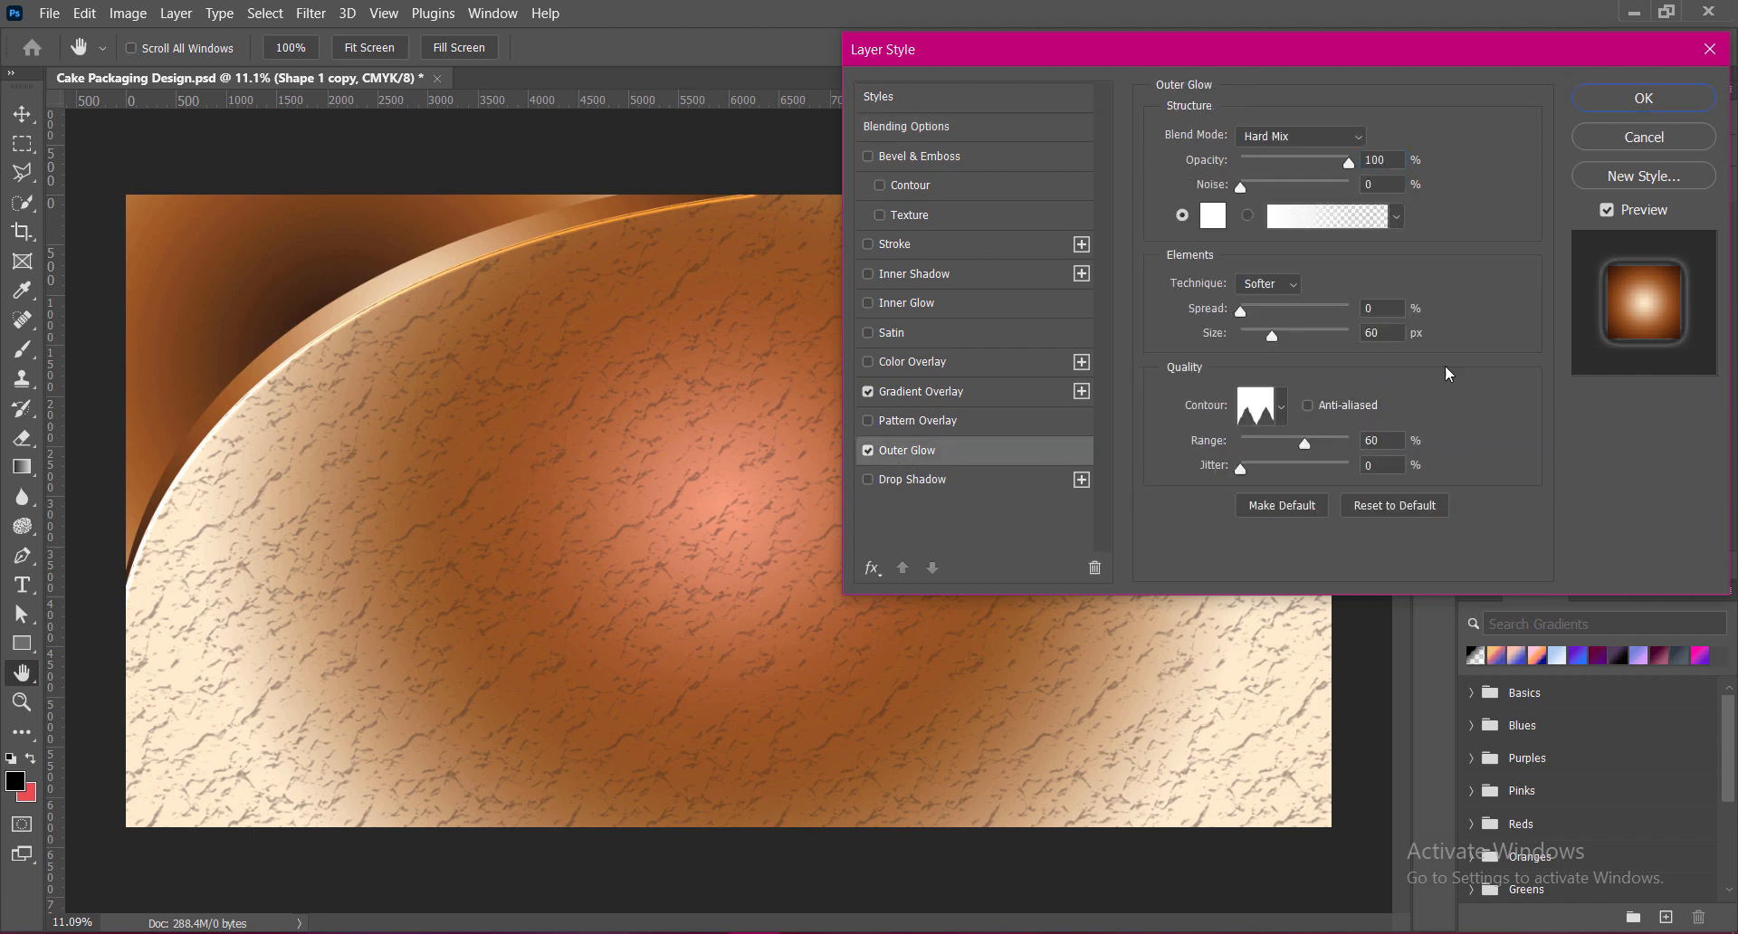
Try the glow's Precise technique, return to Softer, and set its size to 109 px and its range to about 66%.
click(1284, 284)
click(1270, 326)
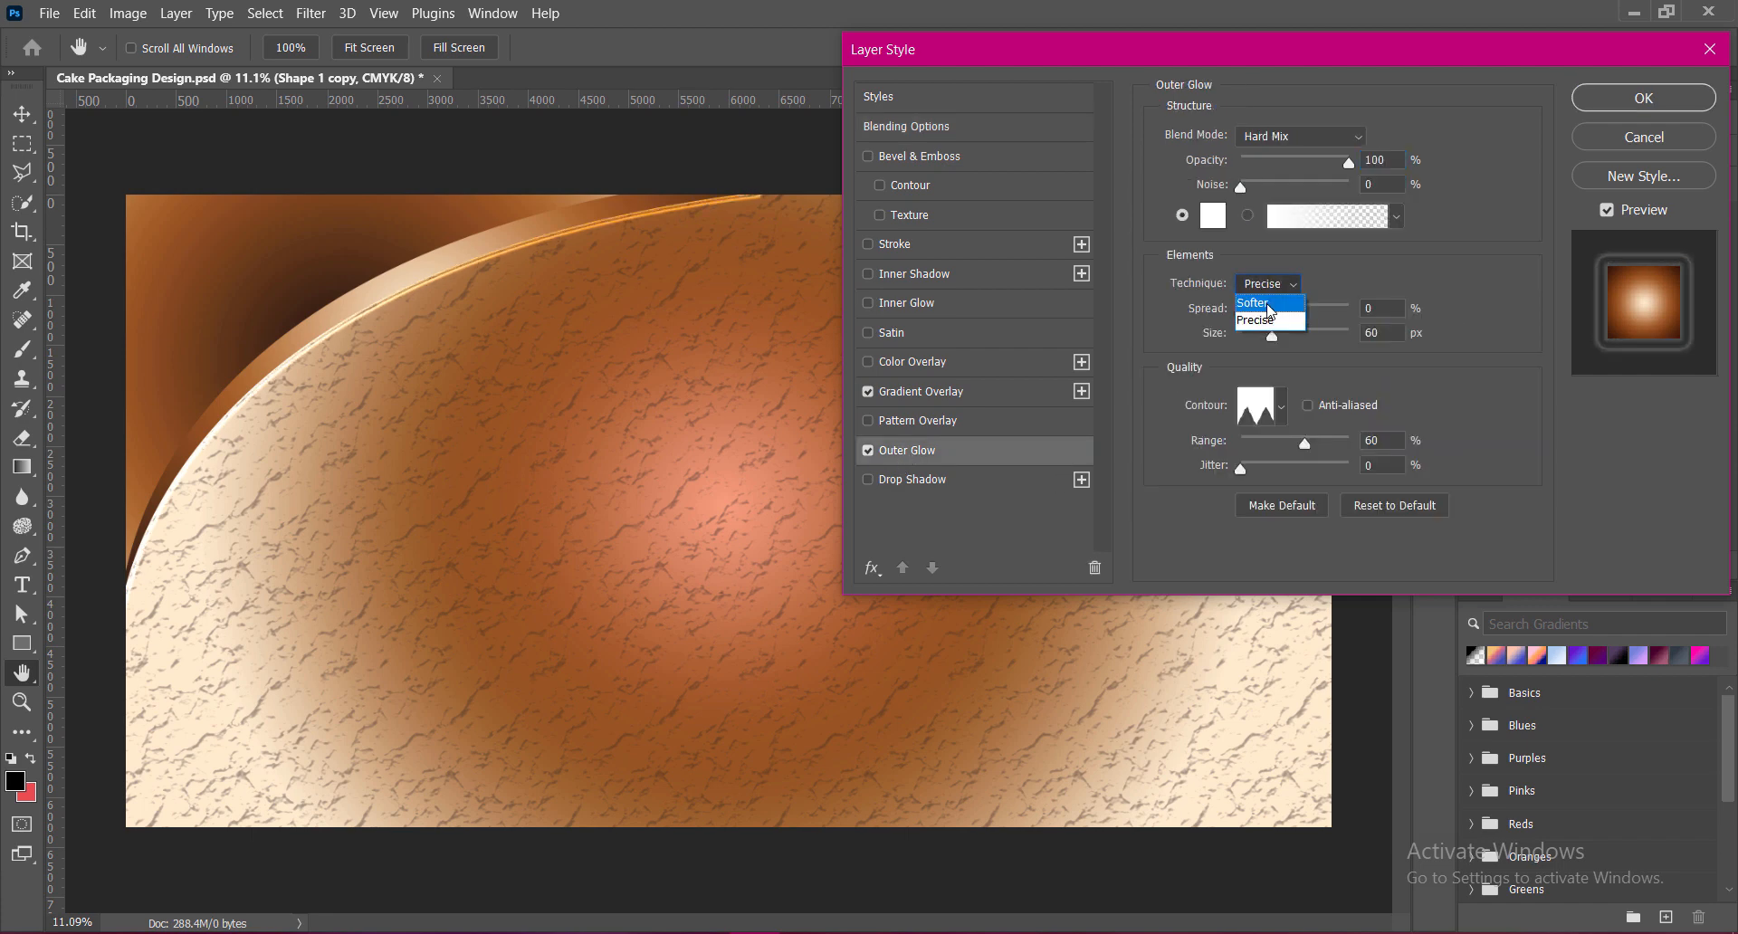
click(1259, 304)
mouse_move(1279, 336)
mouse_down()
mouse_move(1312, 344)
mouse_move(1293, 351)
mouse_up()
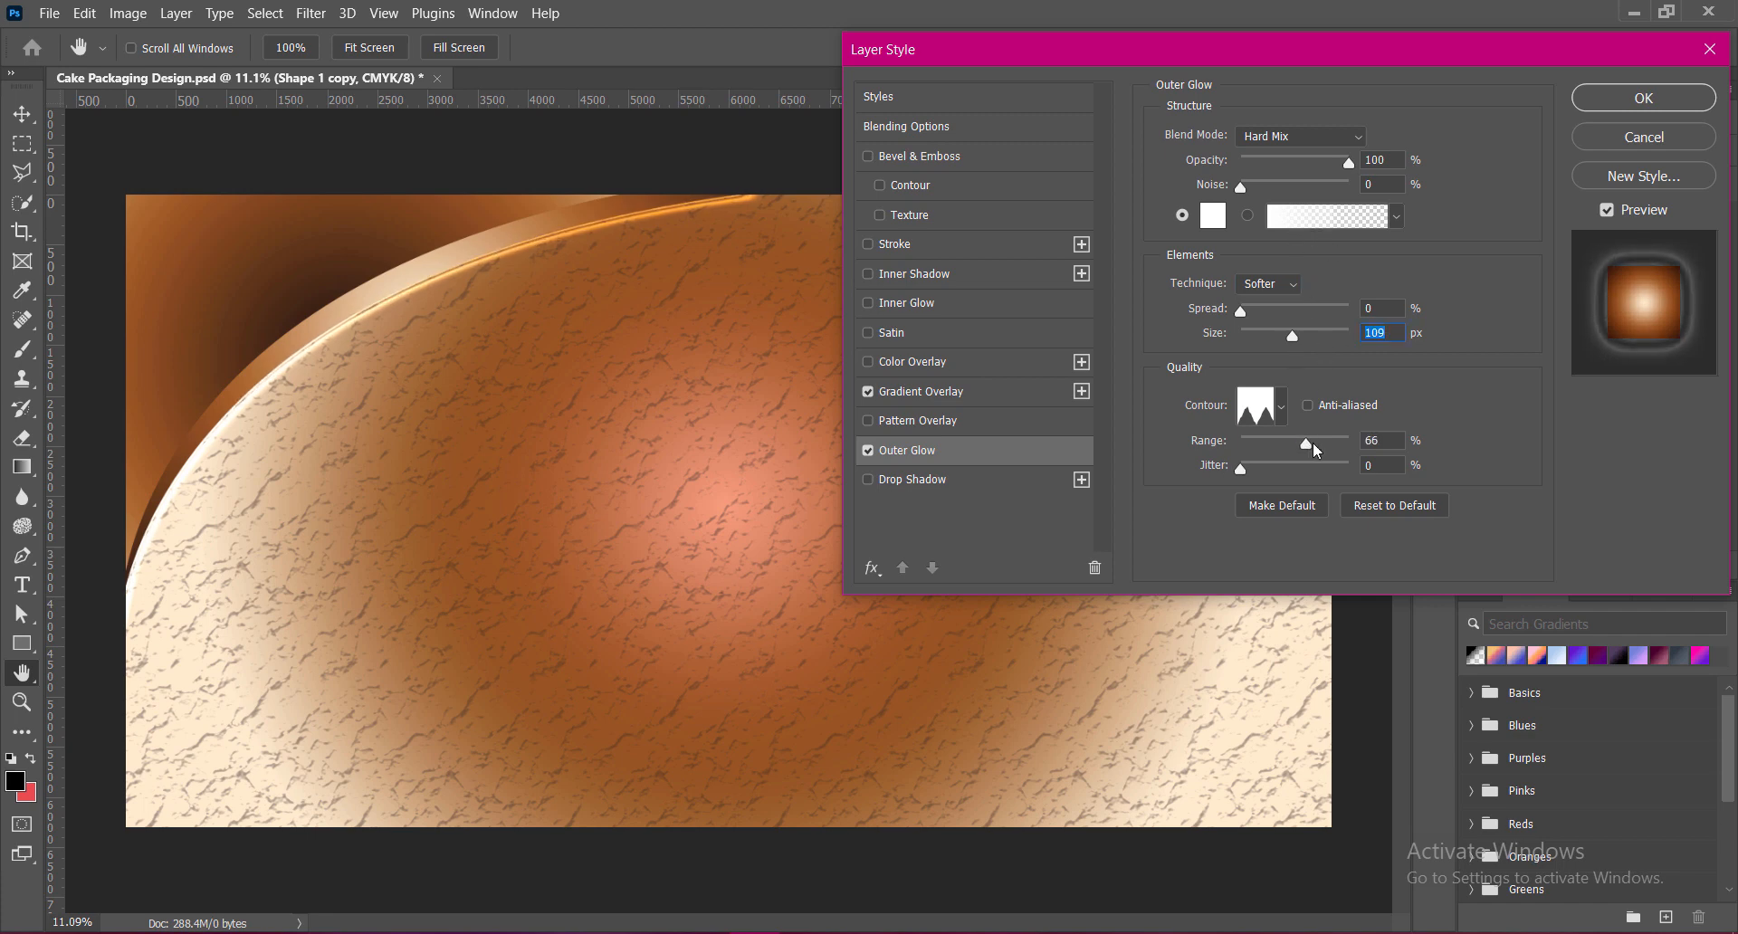
Compare several contour presets for the duplicate corner shape's outer glow and choose the single smooth S-curve contour.
click(1281, 406)
click(1105, 496)
click(1361, 457)
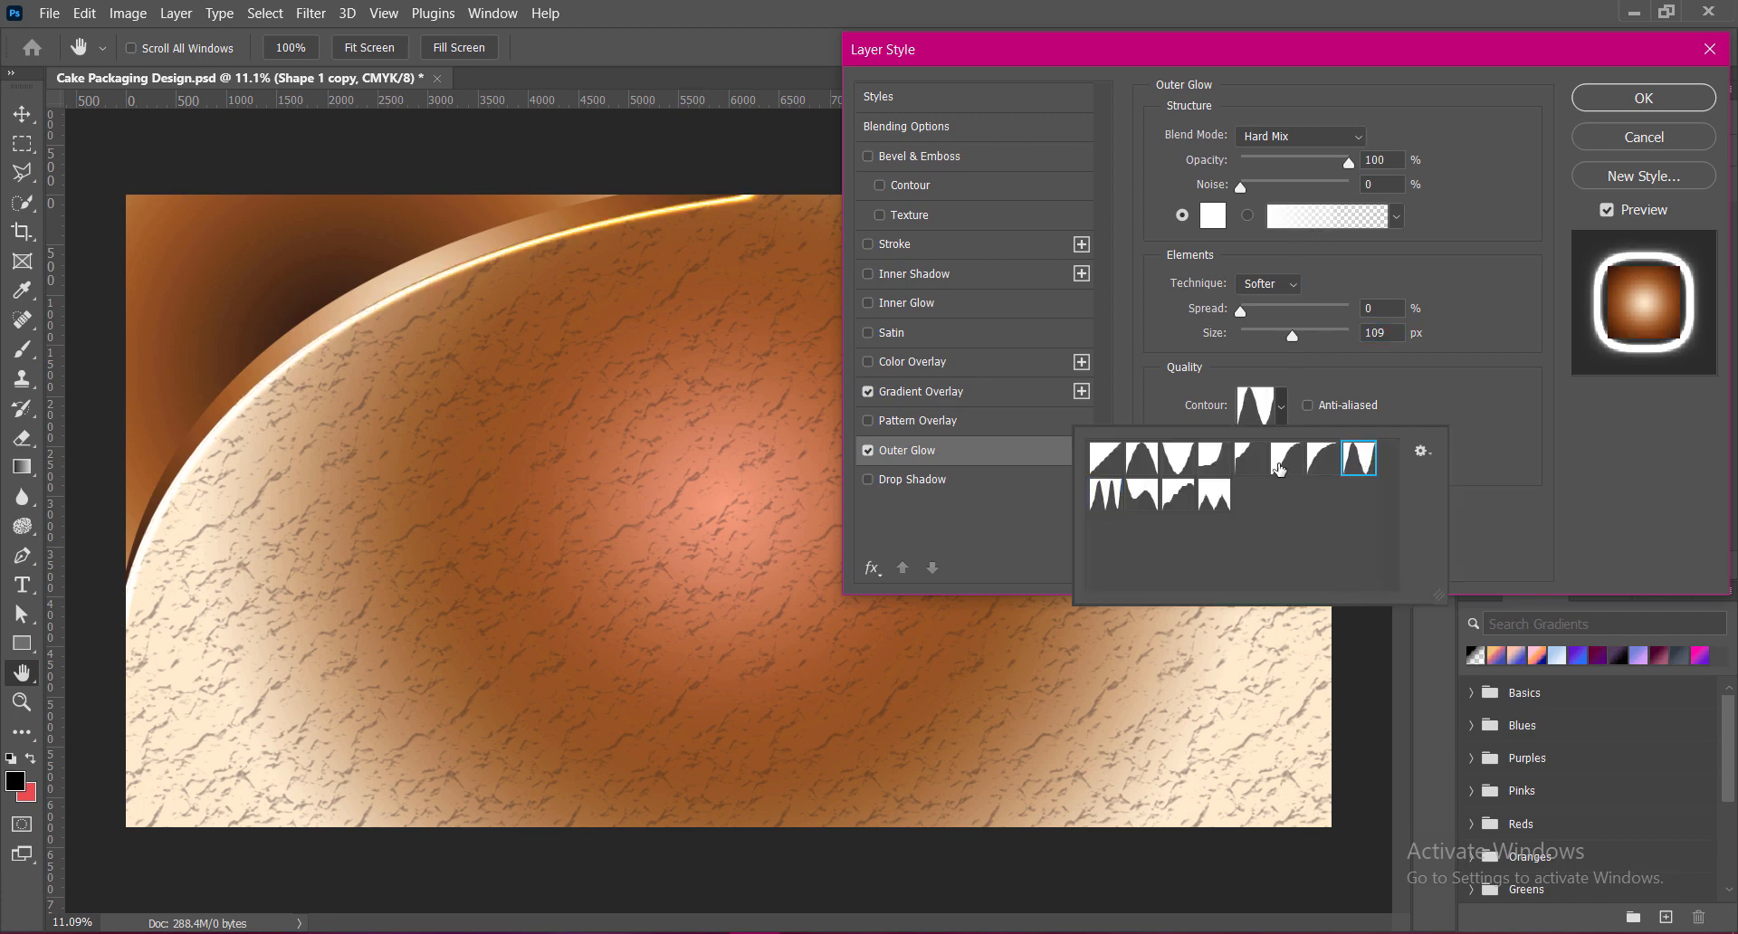
click(1142, 459)
click(1178, 461)
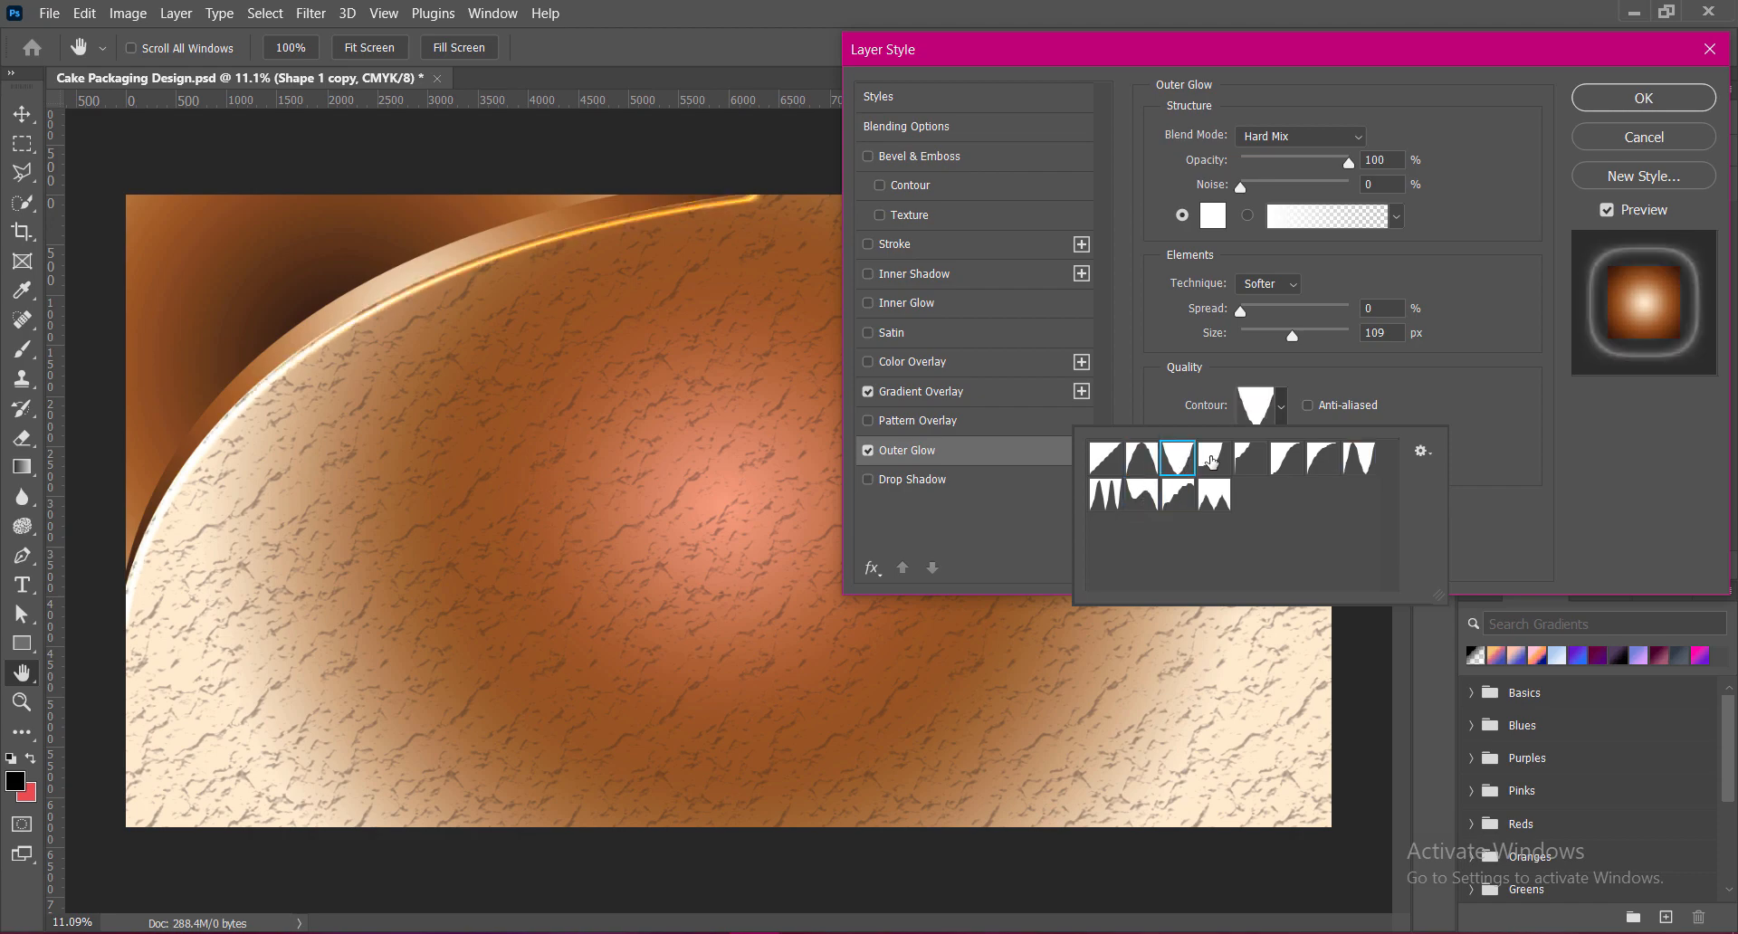
click(1255, 465)
click(1286, 461)
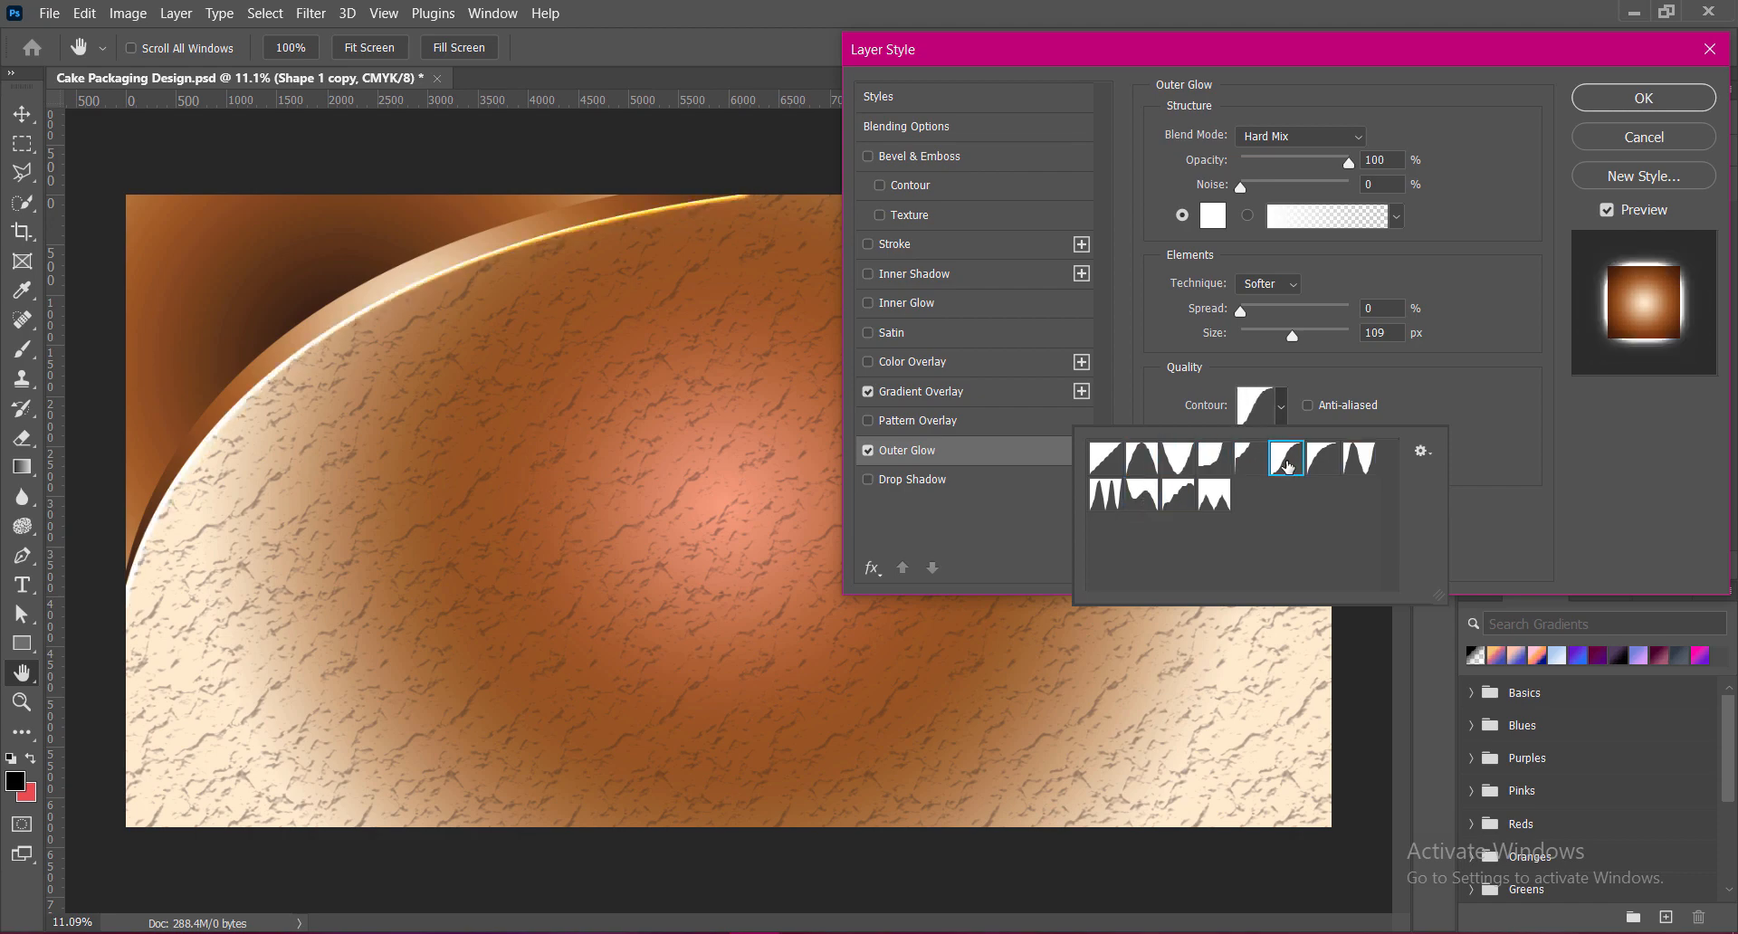
click(1512, 405)
Try the Precise technique for the outer glow, return to Softer, and set the glow size to 150 px.
click(1268, 283)
click(1264, 323)
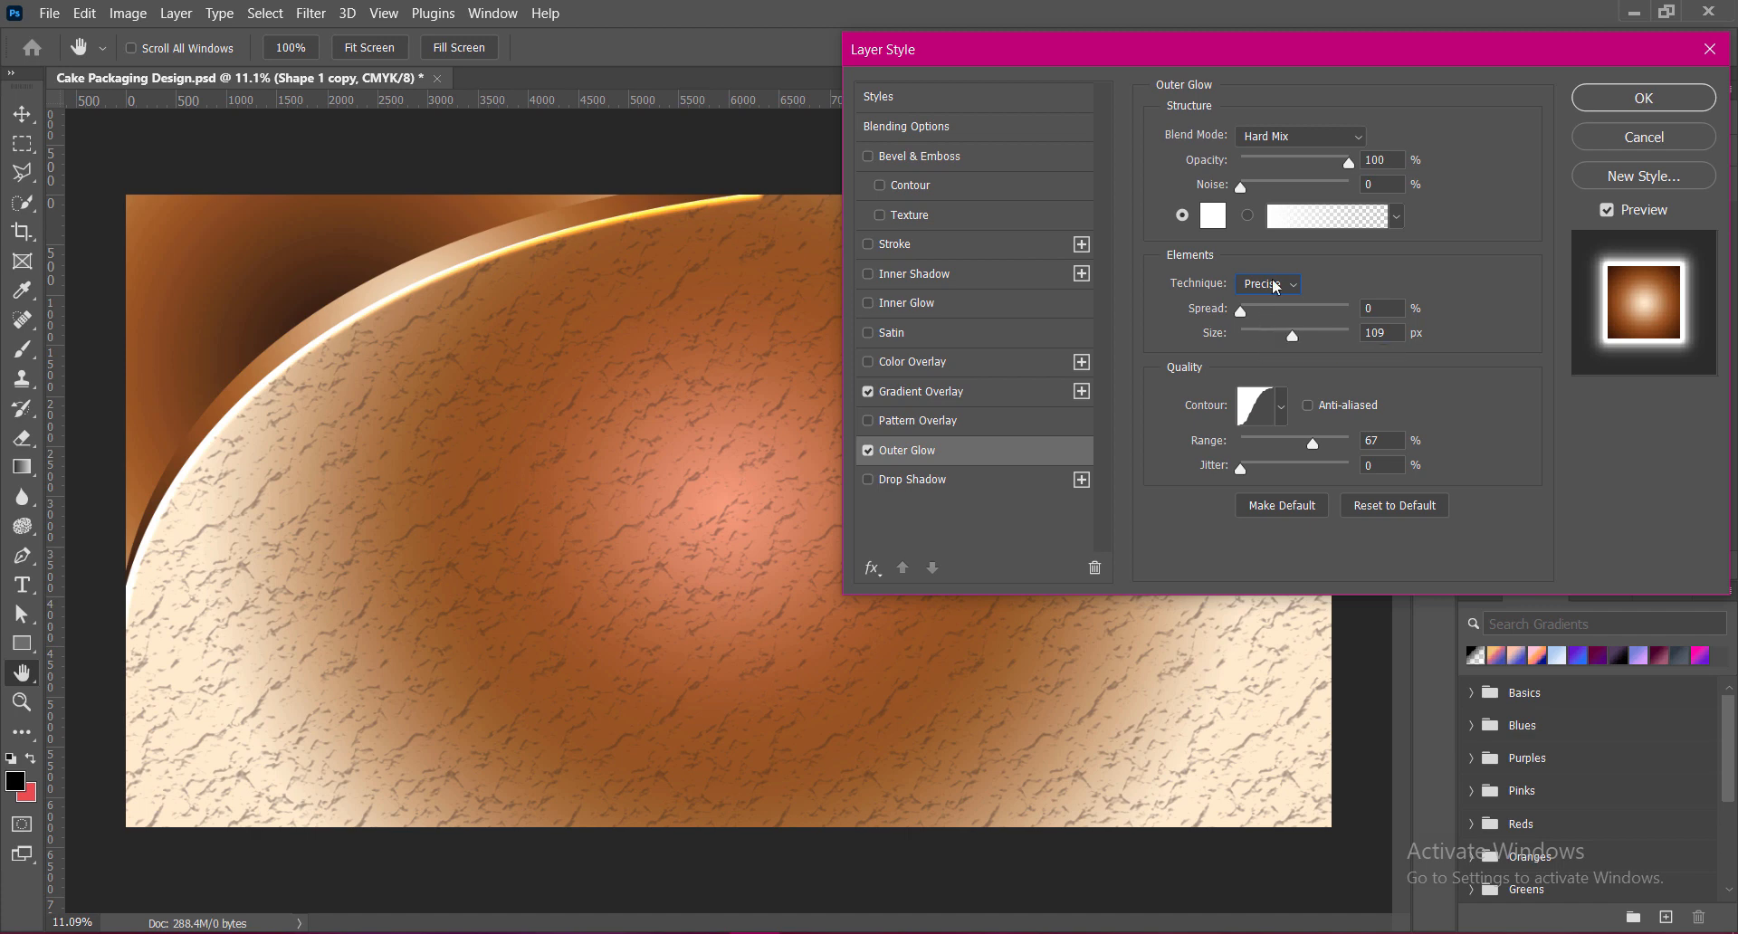
click(1273, 285)
click(1271, 304)
drag(1293, 336, 1318, 335)
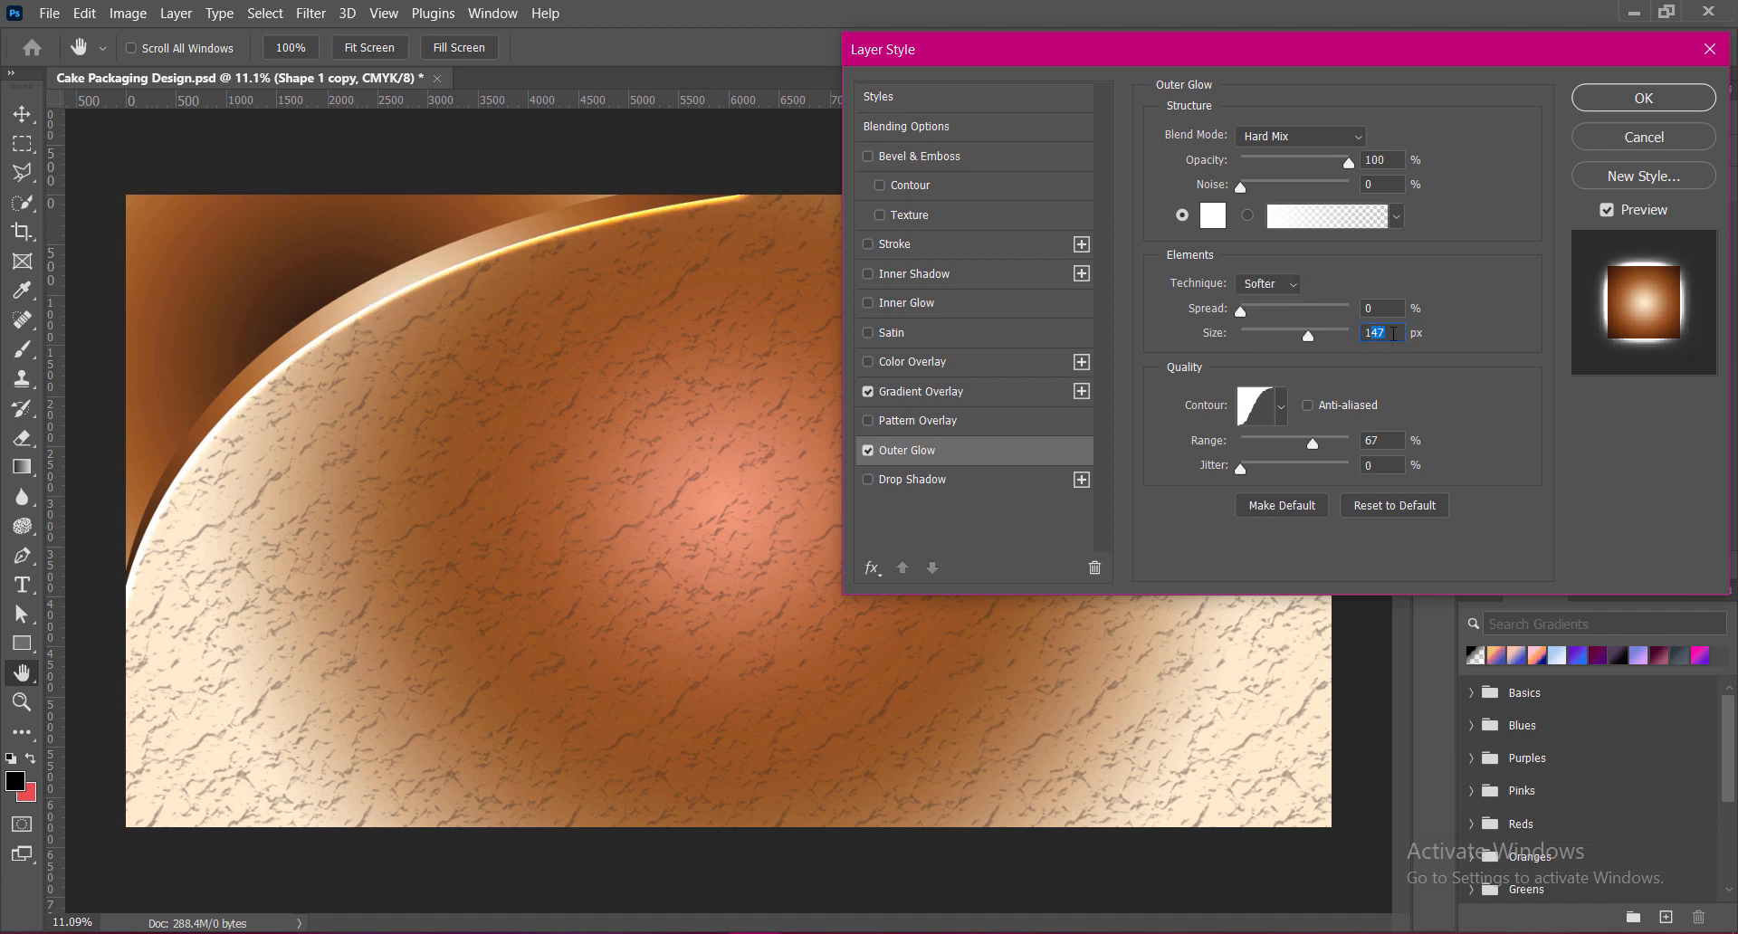
text(50)
Add a drop shadow to the duplicate corner shape with a size of about 224 px and a distance of about 49 px.
click(868, 479)
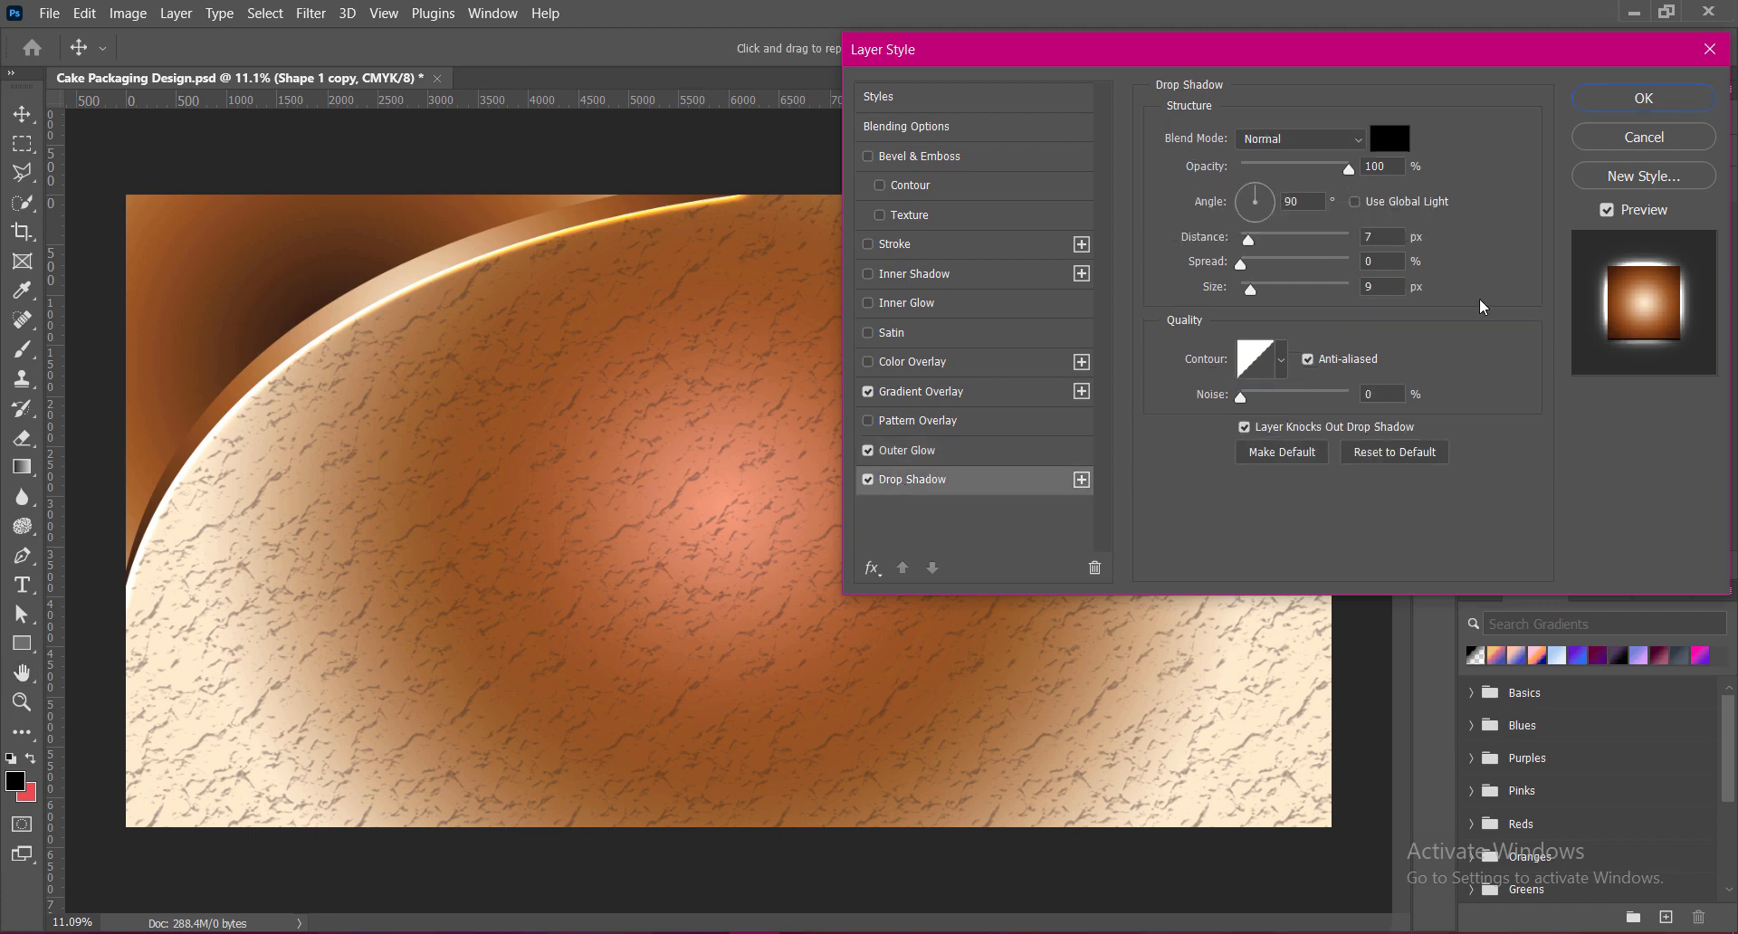
drag(1255, 288, 1341, 299)
drag(1248, 240, 1299, 263)
Sample brown from the corner shape's gradient for the drop shadow and darken it to a very dark brown.
click(1390, 138)
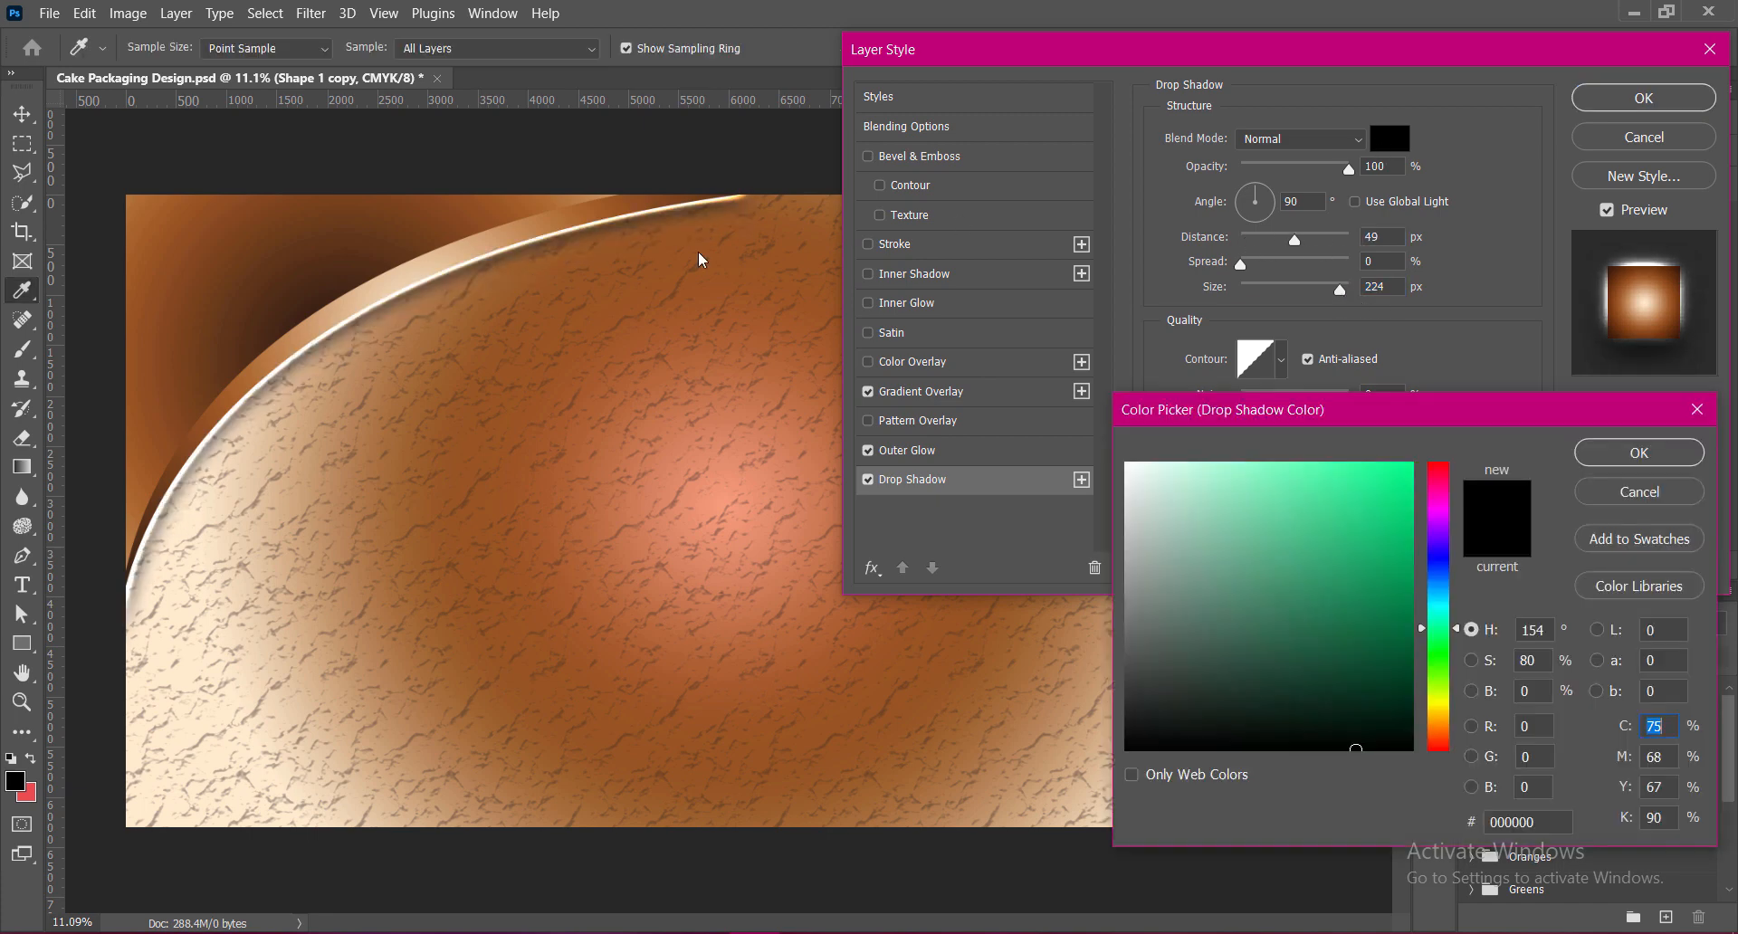
click(310, 308)
click(346, 287)
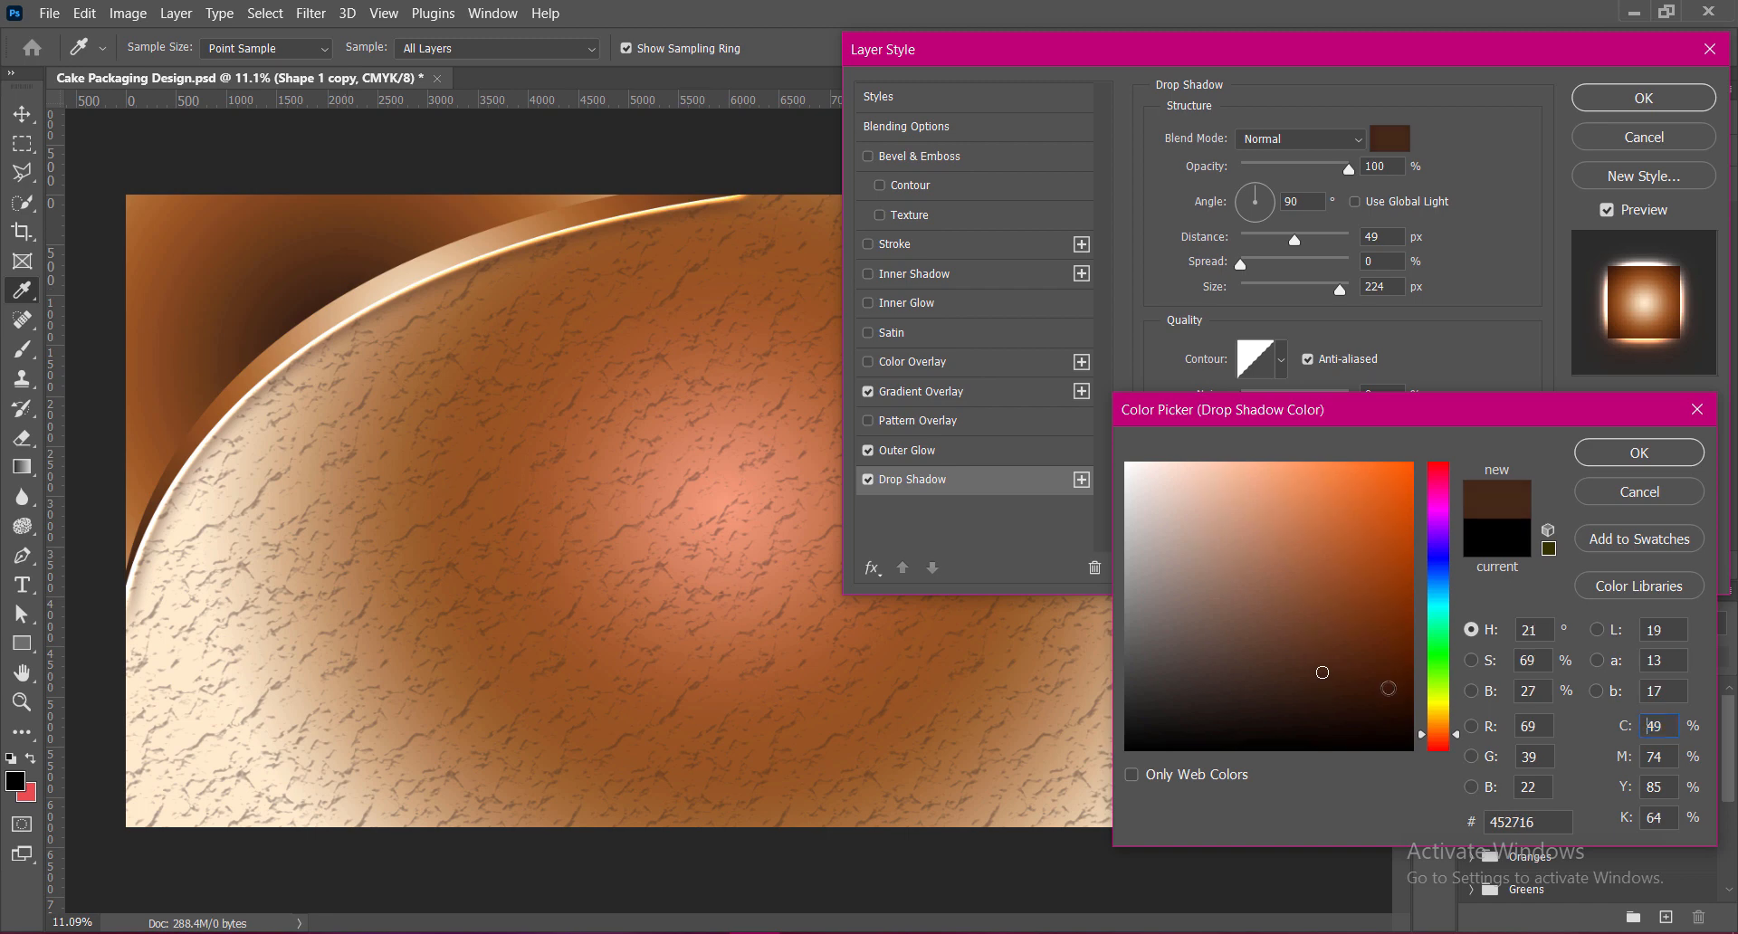
drag(1388, 689, 1415, 713)
click(1637, 453)
Set the drop shadow's distance to about 63 px and its size to 200 px, apply the layer style, and save the document.
drag(1308, 243, 1305, 248)
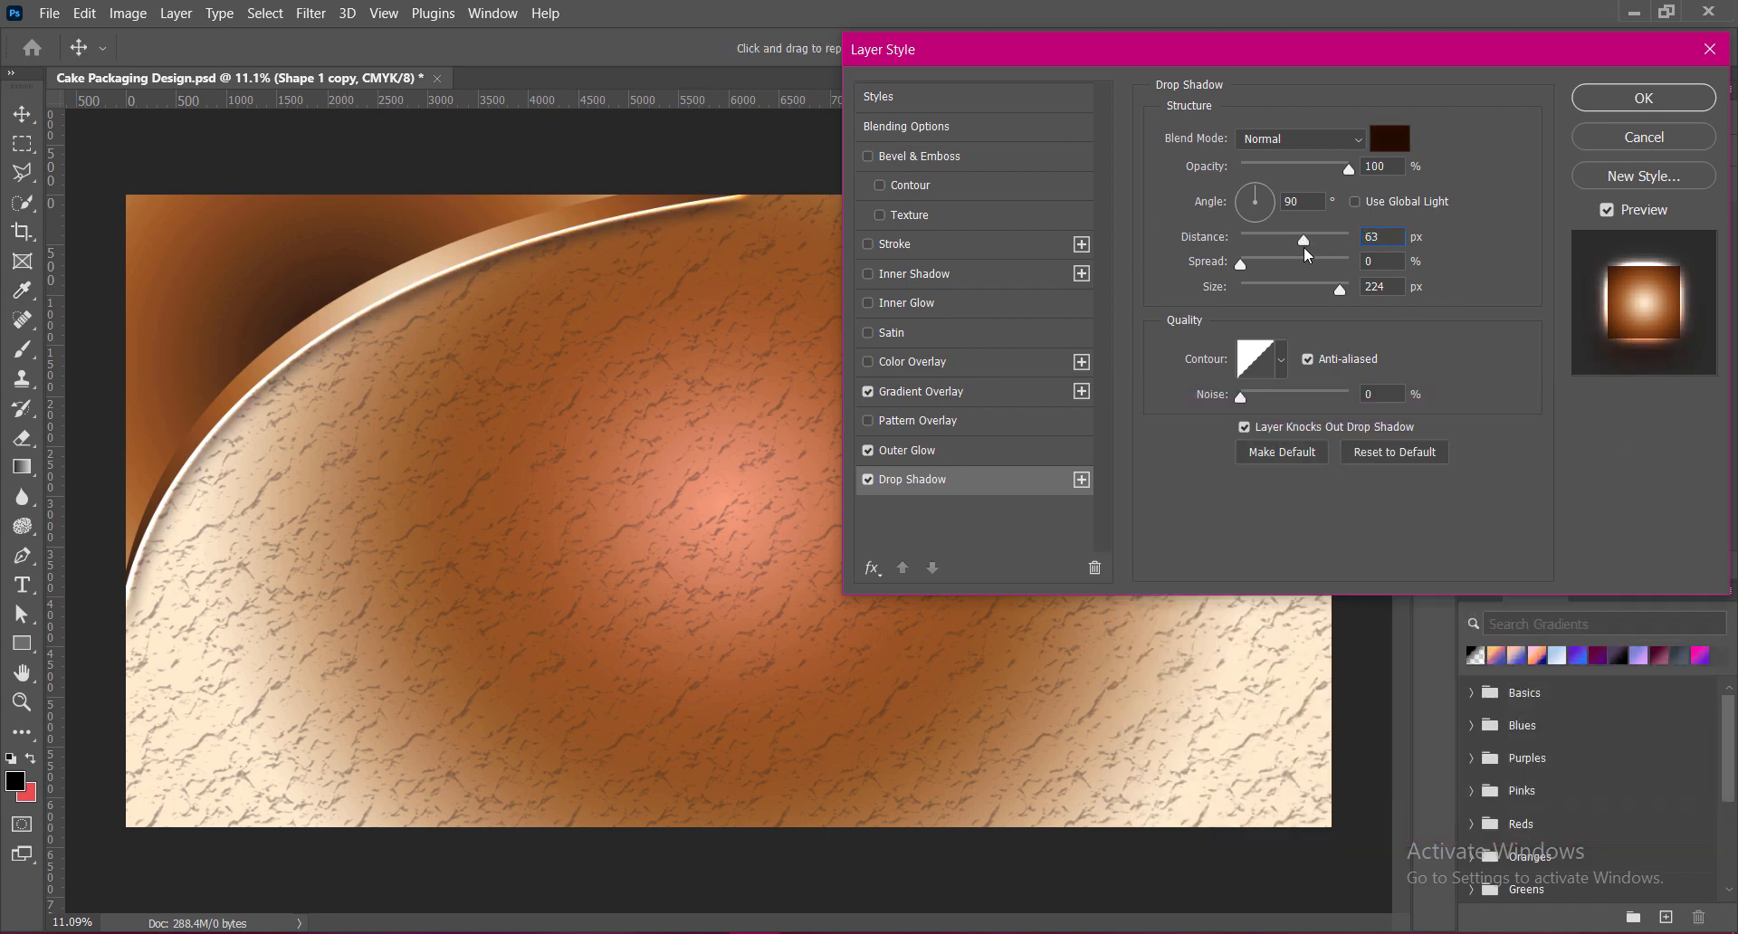
double_click(1373, 292)
text(200)
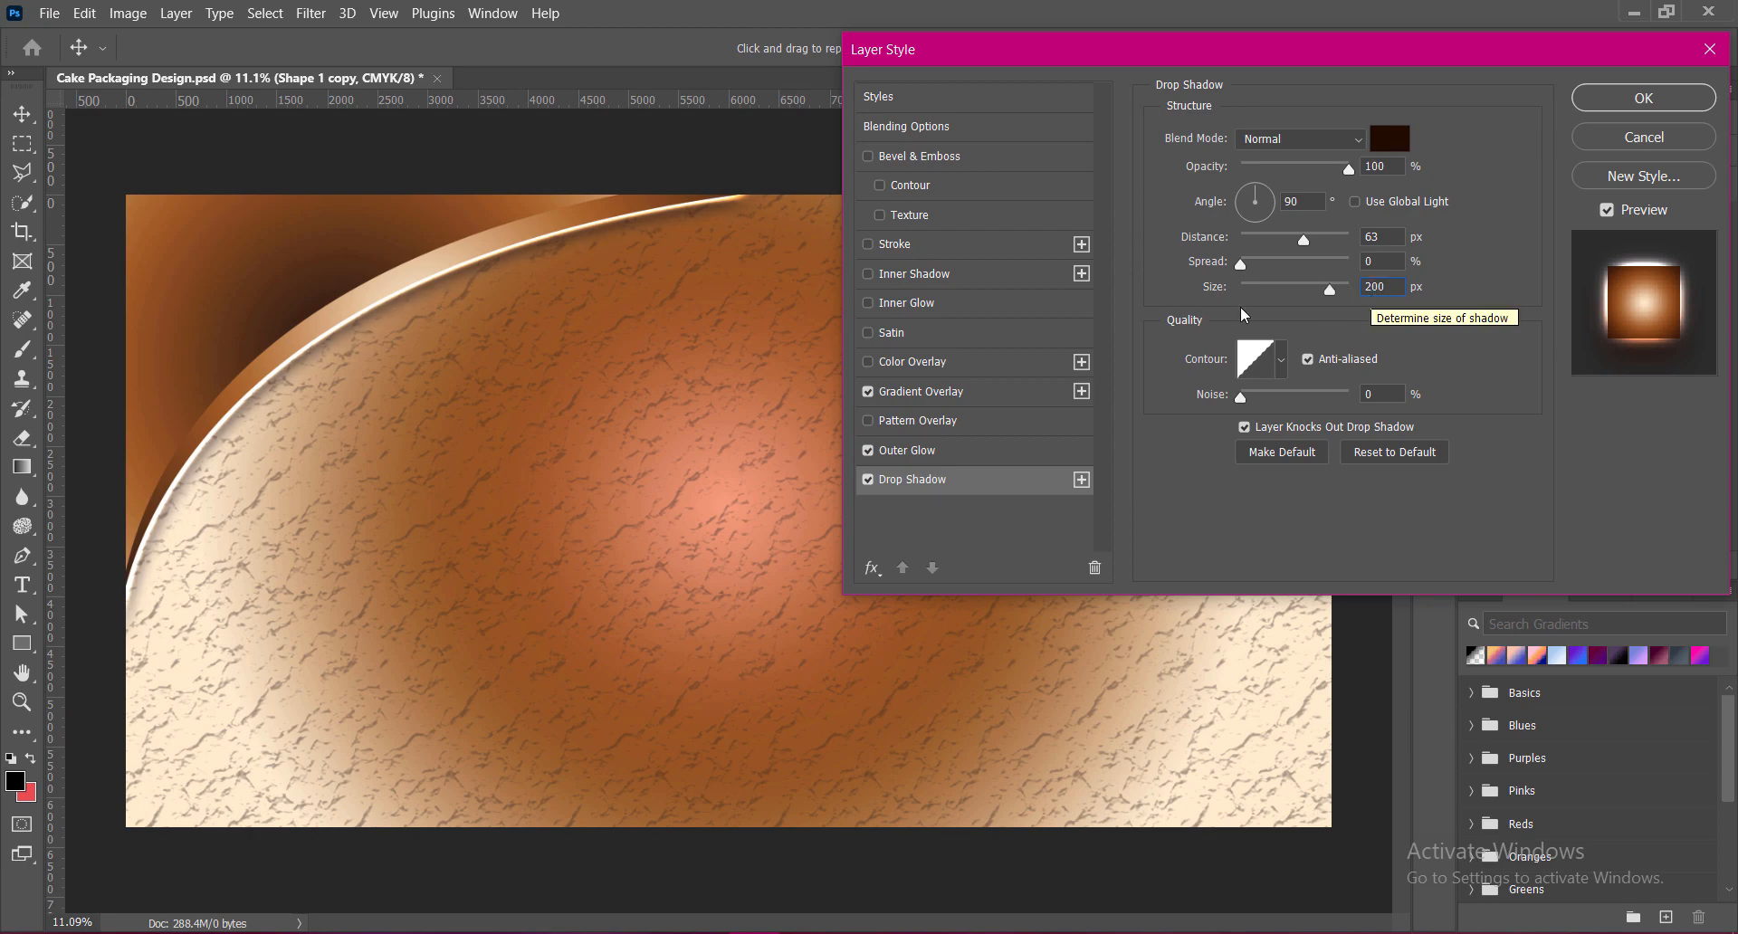
click(1612, 95)
key(ctrl+s)
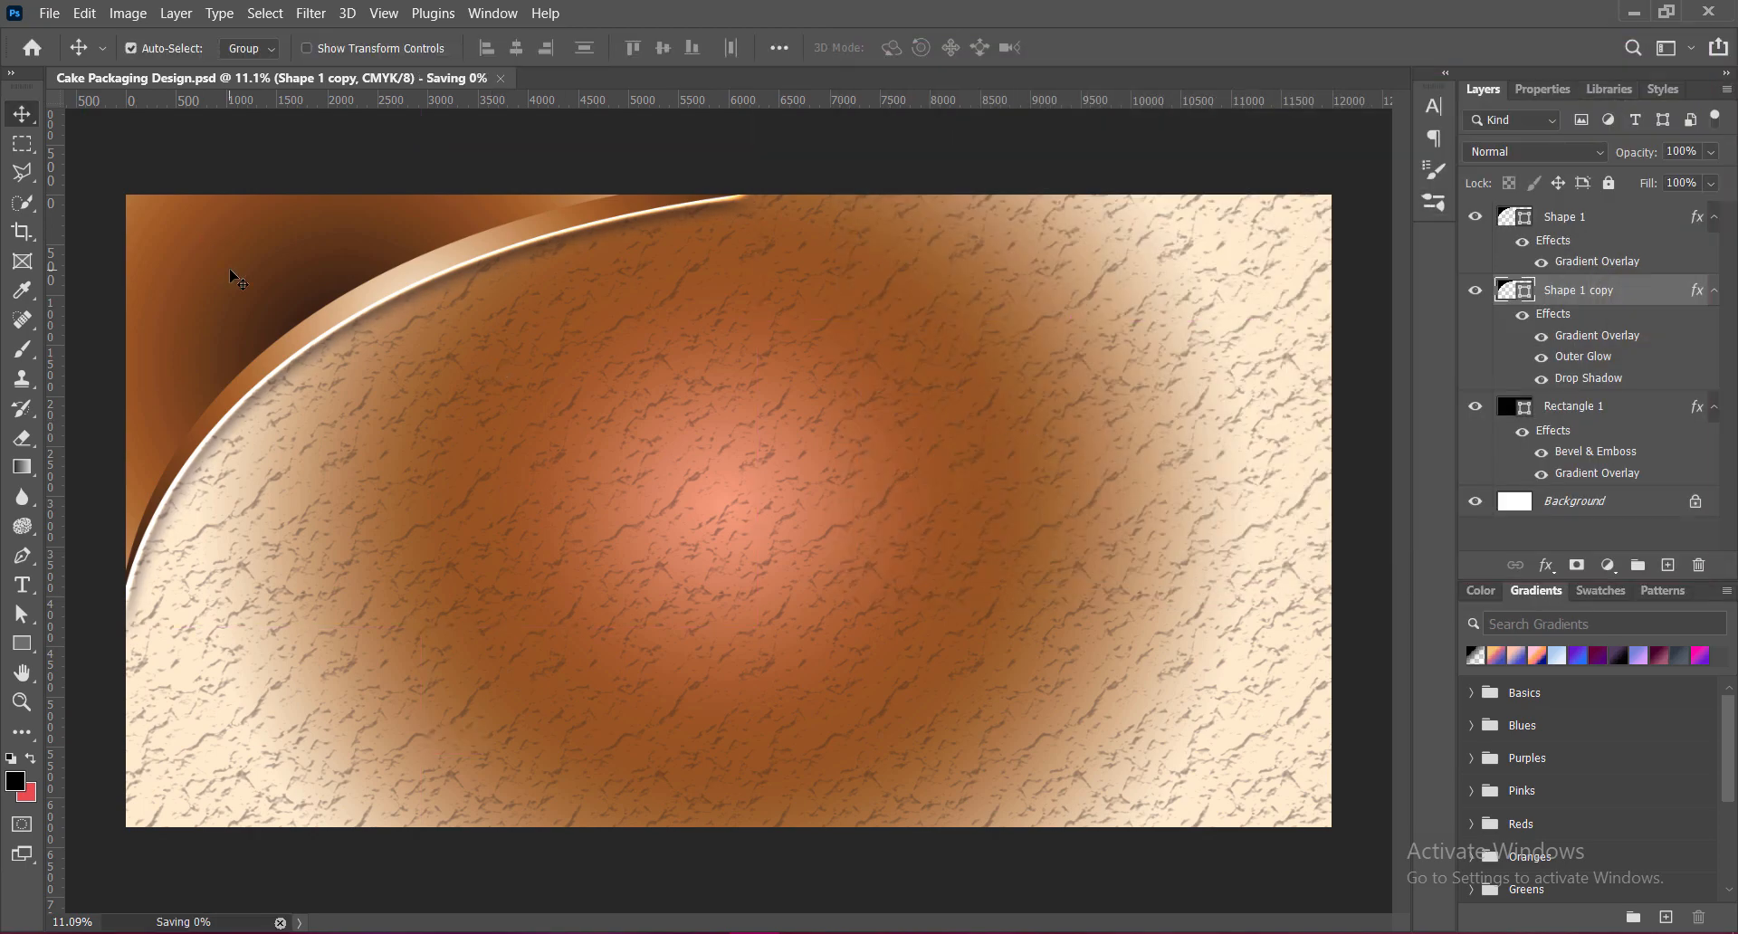
Group Shape 1 and Shape 1 copy, and place a duplicate of the group near the middle of the canvas.
shift+click(1576, 217)
key(ctrl+g)
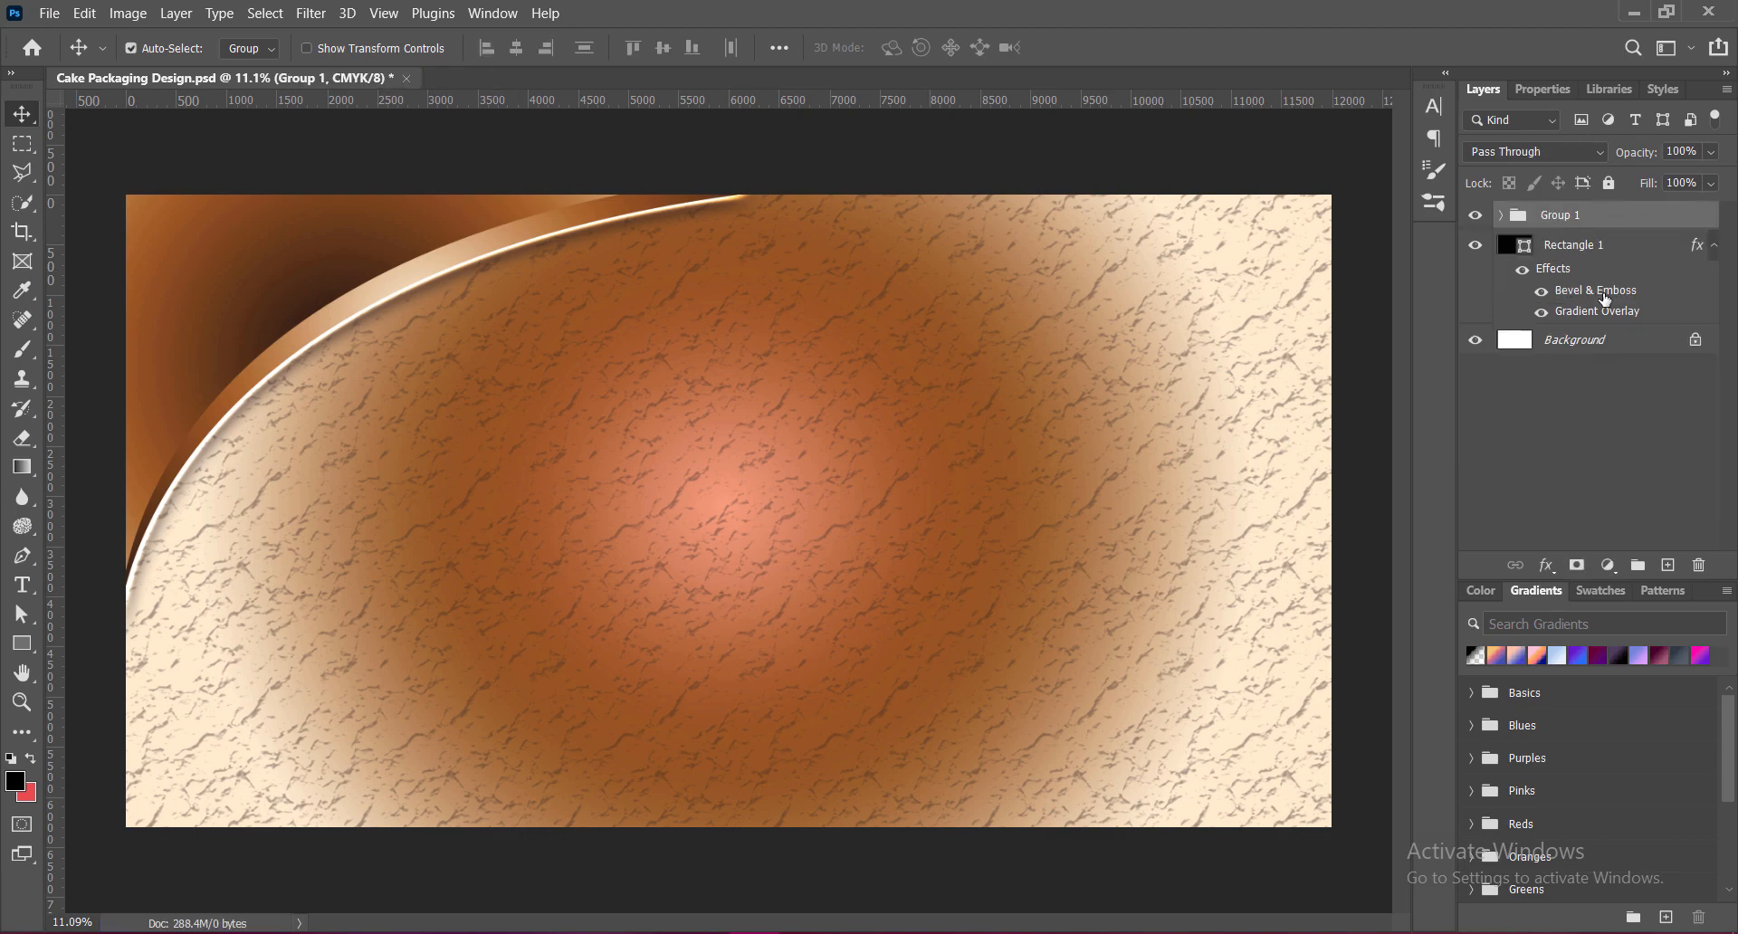
alt+drag(340, 262, 771, 494)
Flip the duplicated corner group vertically and horizontally so it faces the opposite corner.
key(ctrl+t)
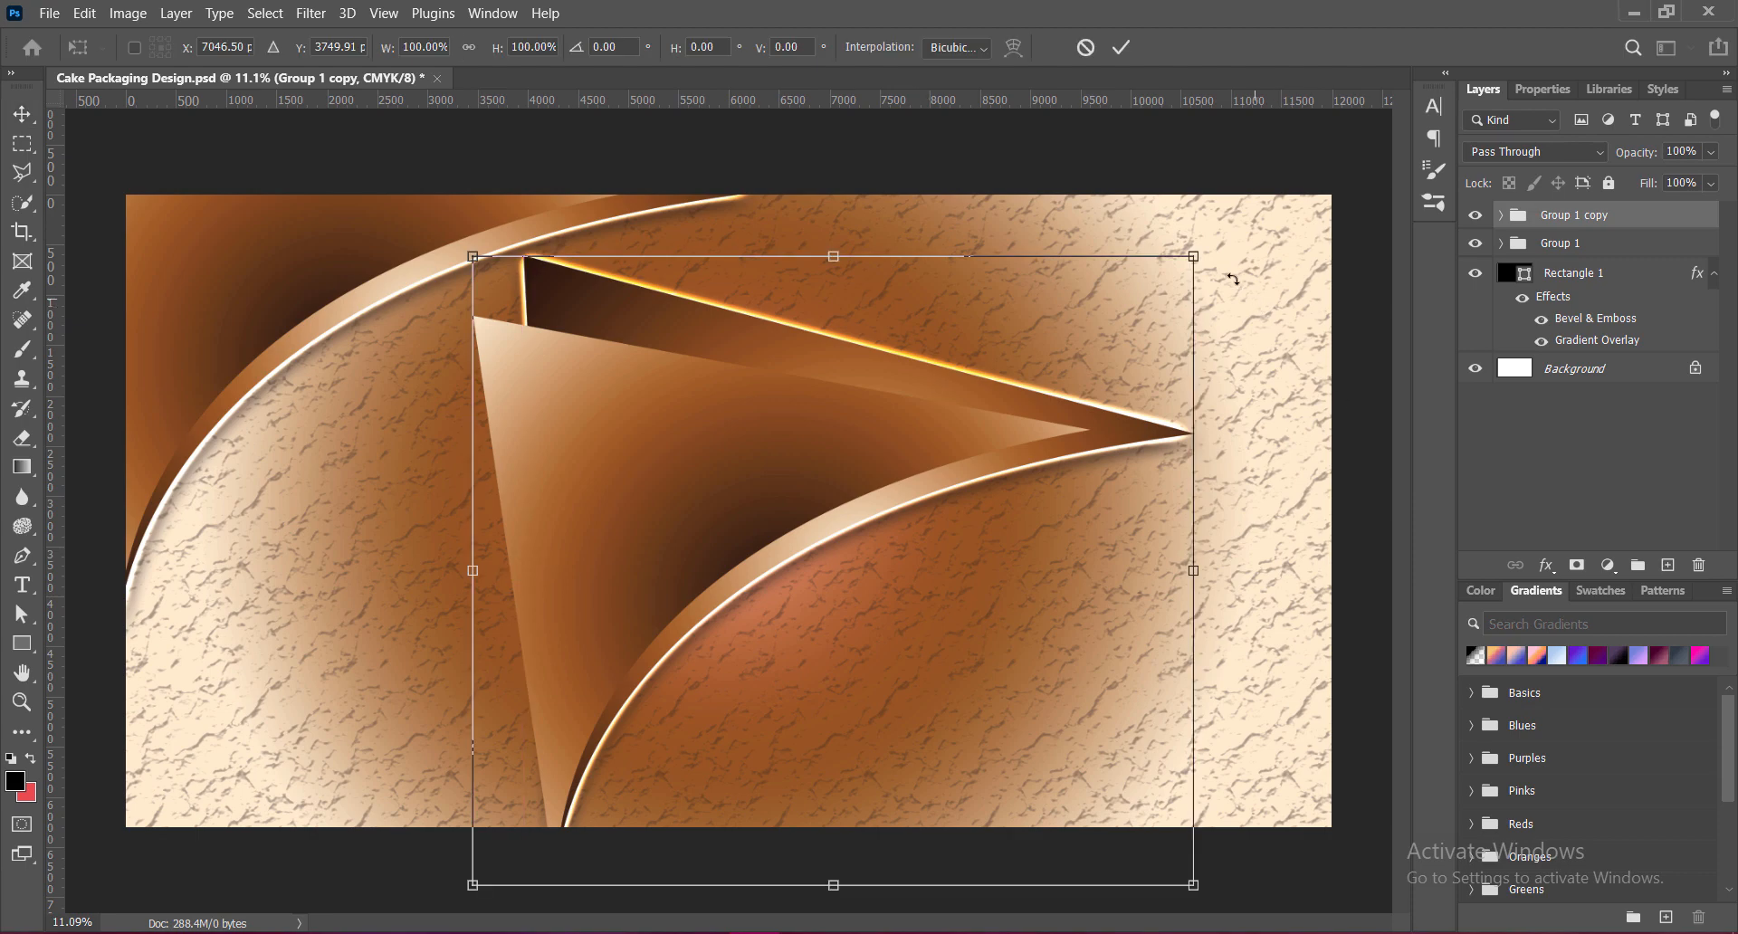
right_click(879, 431)
click(948, 897)
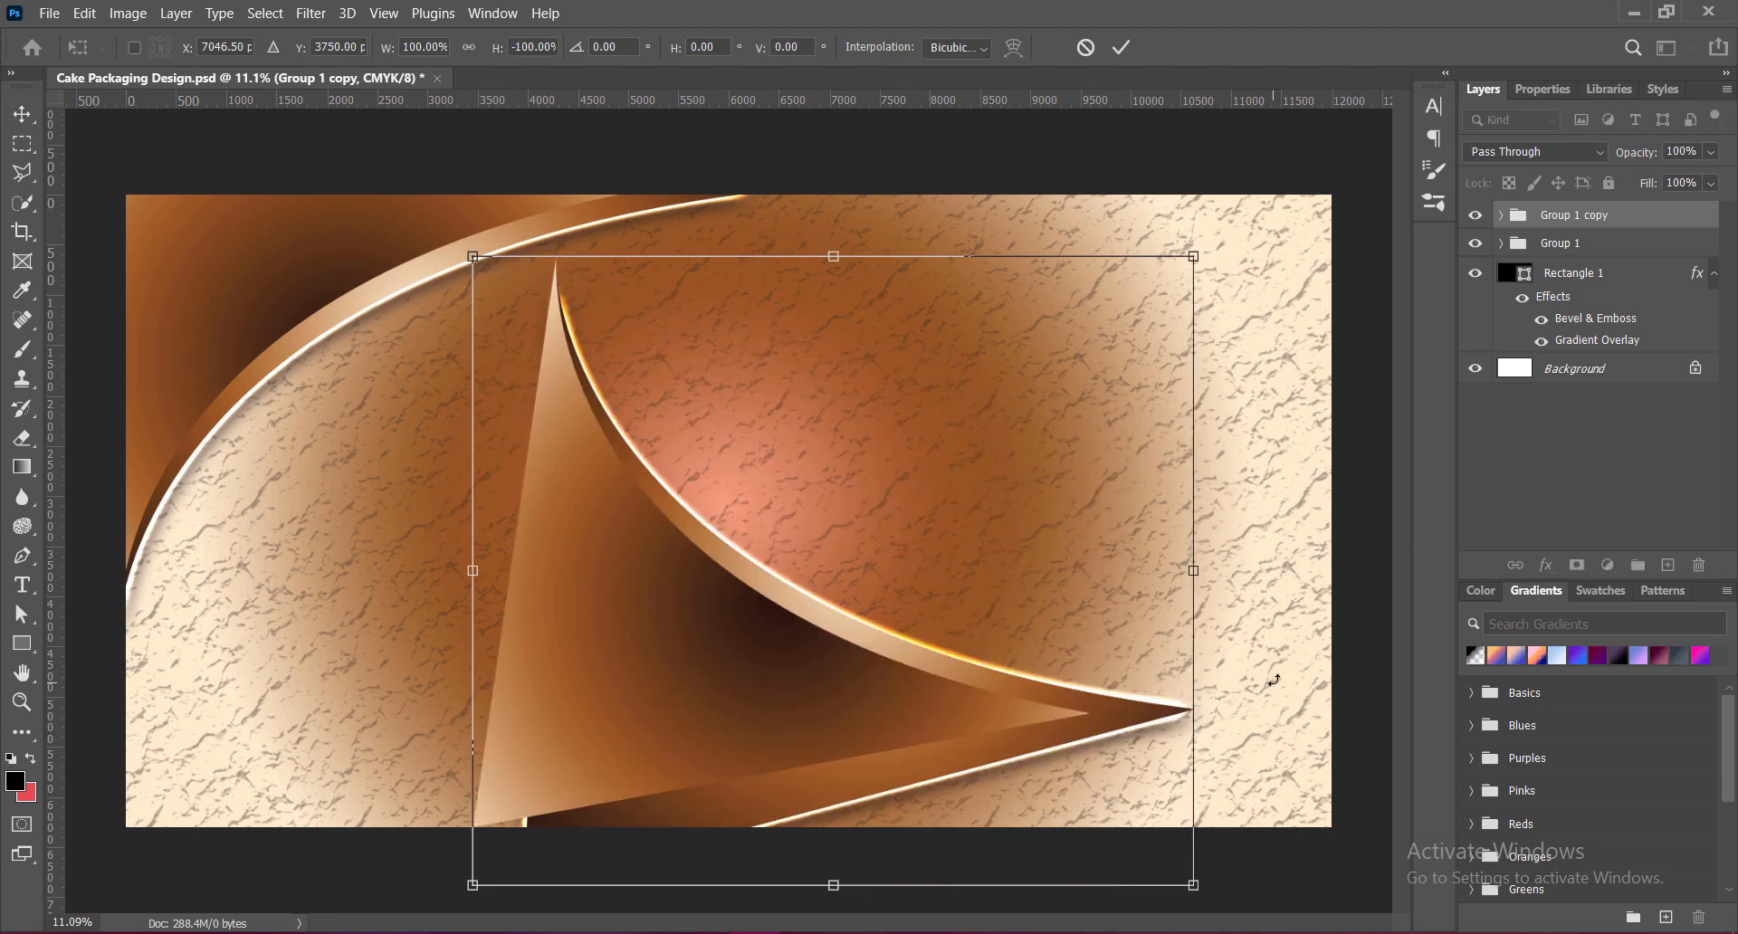
right_click(929, 693)
click(1023, 660)
Fit the flipped group into the design's lower-right corner as a counterpart to the upper-left curve, apply the transform, and save.
drag(923, 694, 1087, 801)
drag(1267, 741, 1257, 670)
mouse_move(692, 320)
mouse_down()
mouse_move(633, 367)
mouse_move(691, 326)
mouse_up()
drag(659, 629, 653, 655)
drag(1219, 726, 1238, 758)
key(Return)
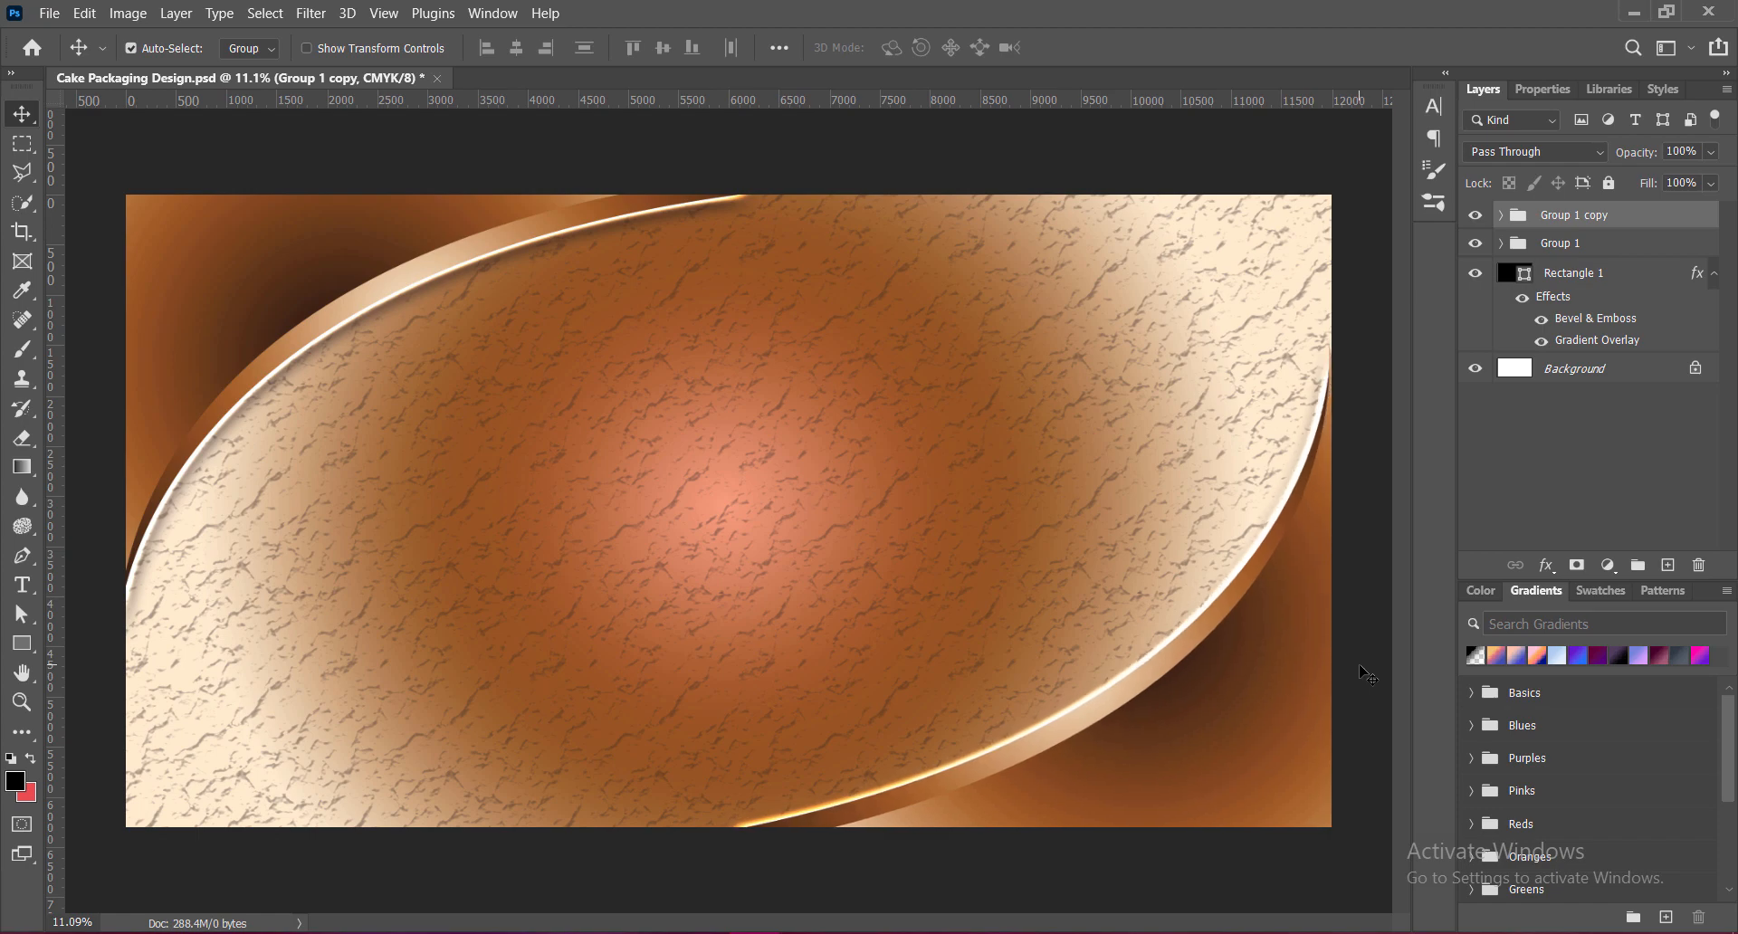
click(1376, 399)
key(ctrl+s)
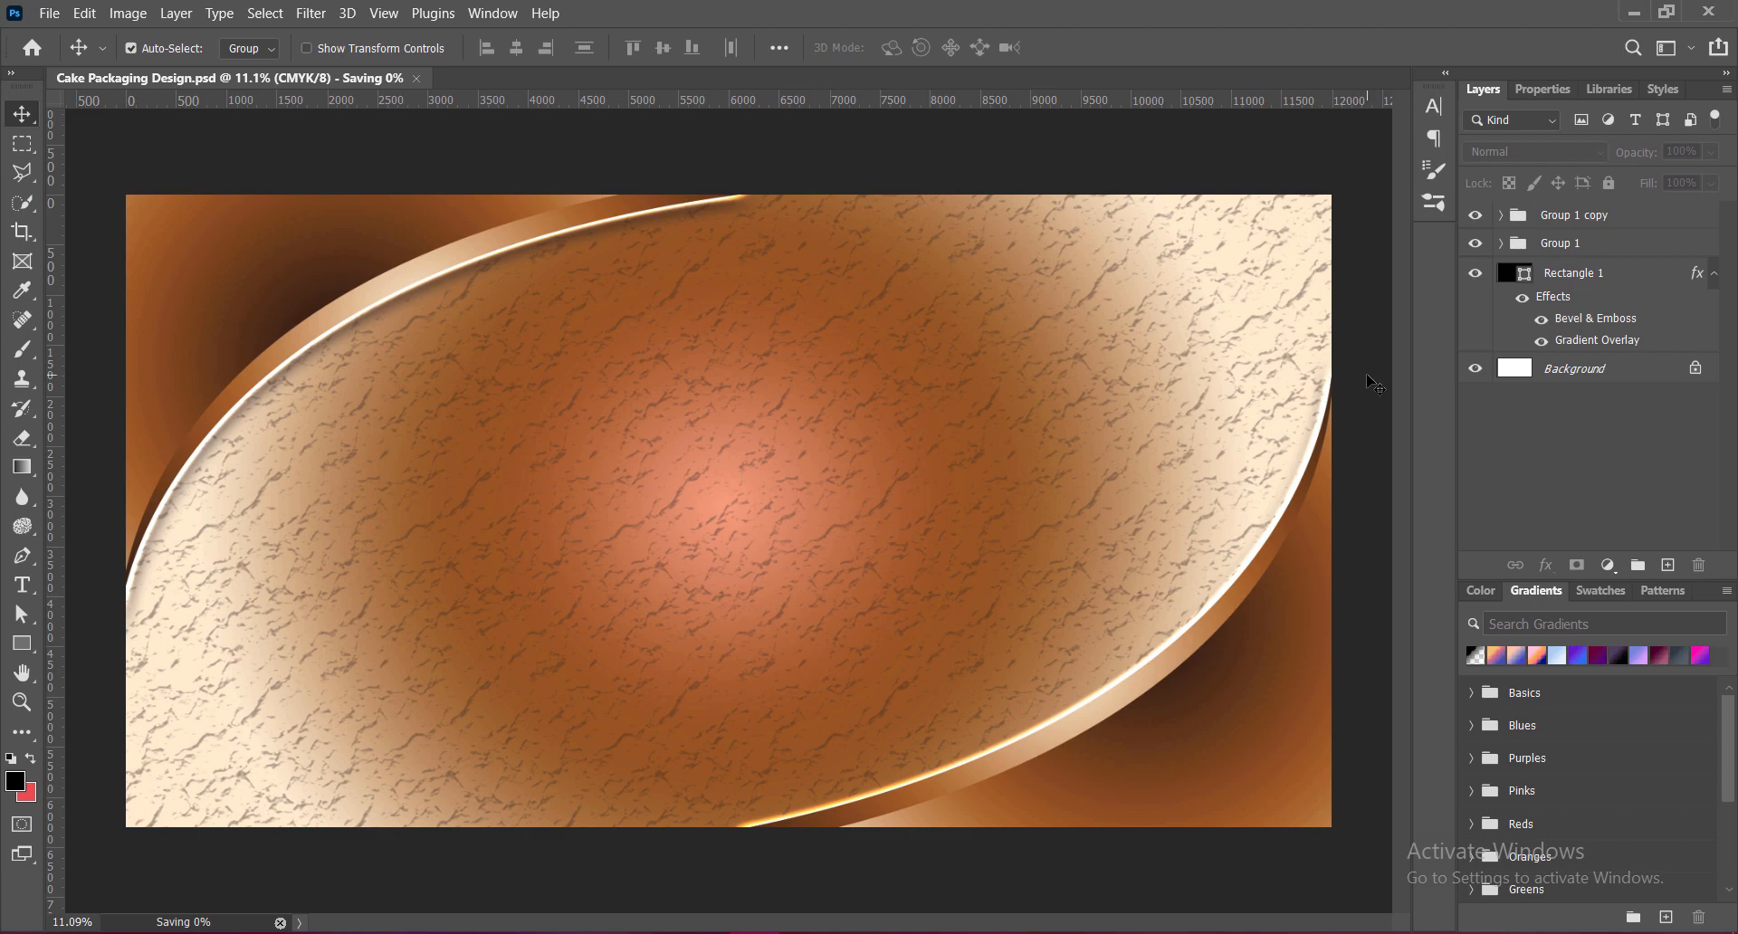
Bring the walnut brownie image into the design as a new layer and flip it horizontally.
key(ctrl)
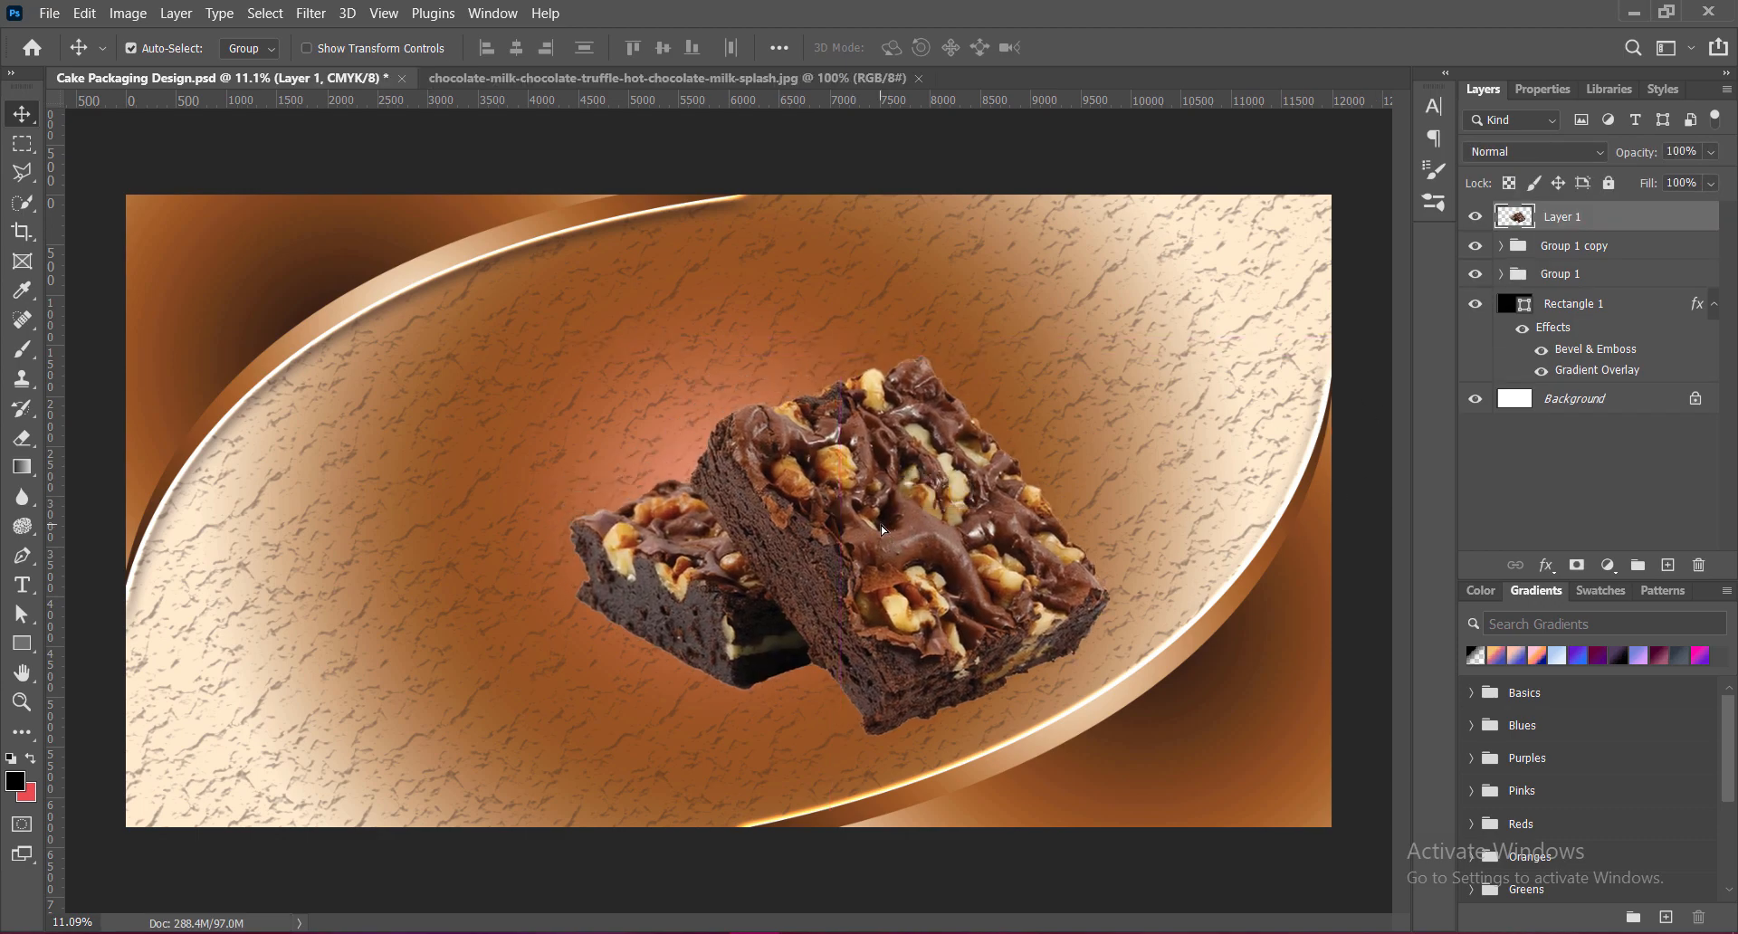
key(ctrl+t)
right_click(882, 525)
click(902, 512)
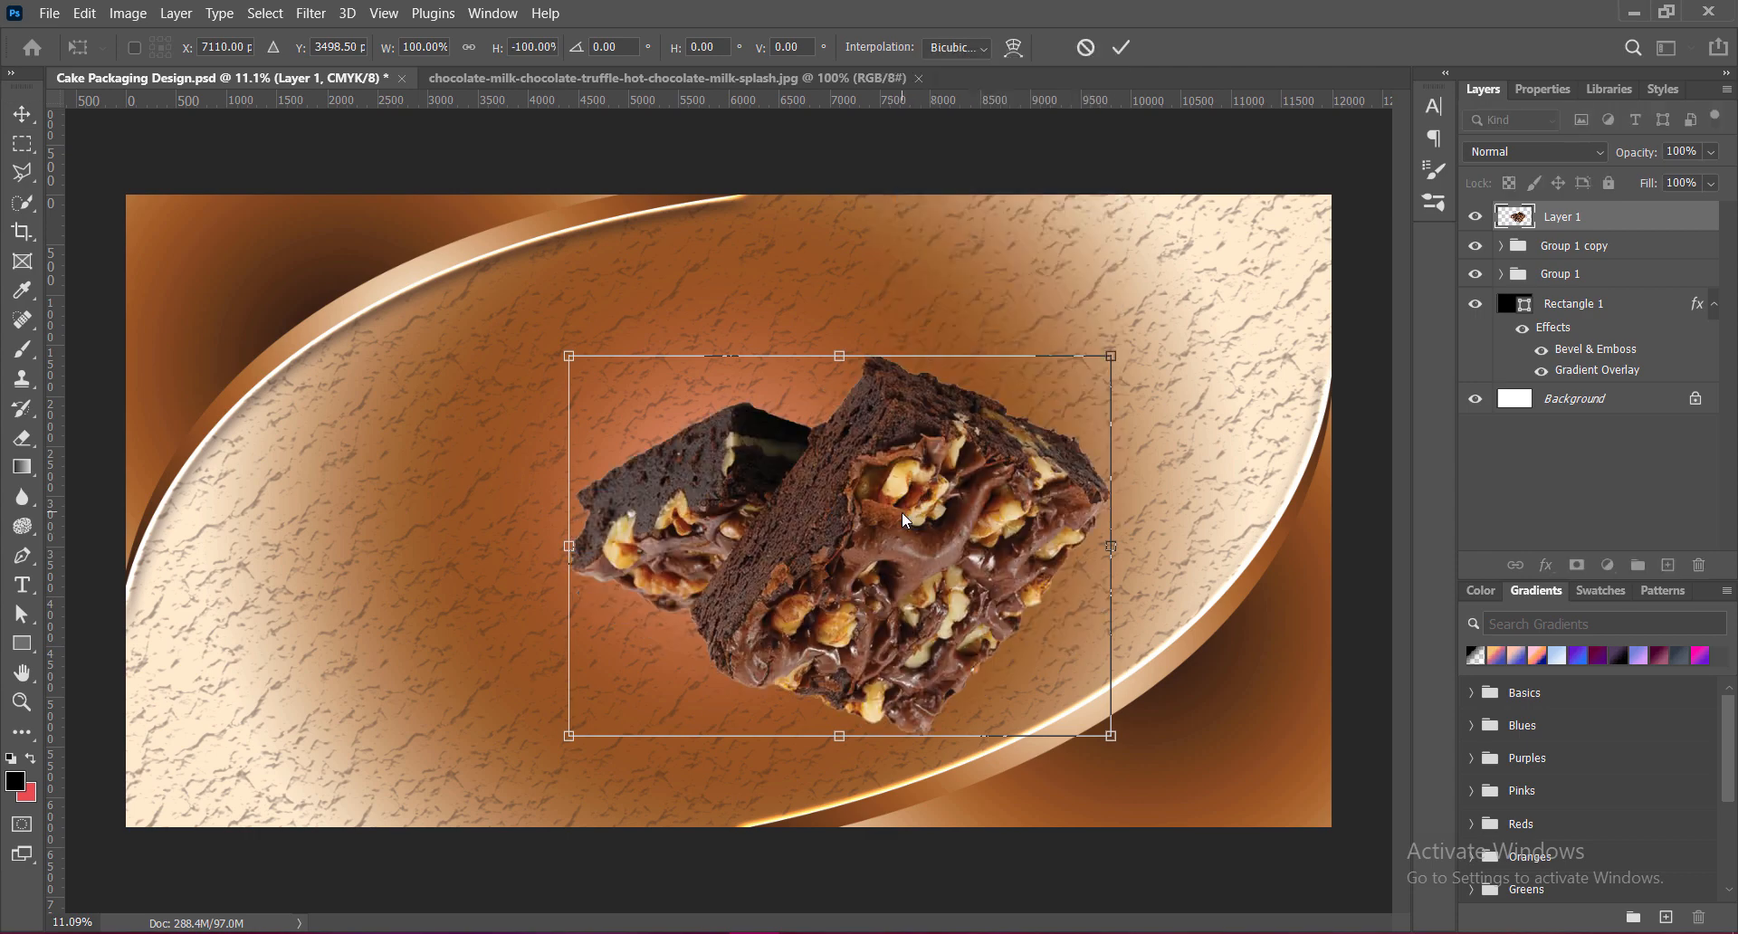
right_click(902, 513)
click(933, 486)
Scale the brownie image to about 117% and position it right of centre over the lower curved band.
drag(871, 544, 980, 589)
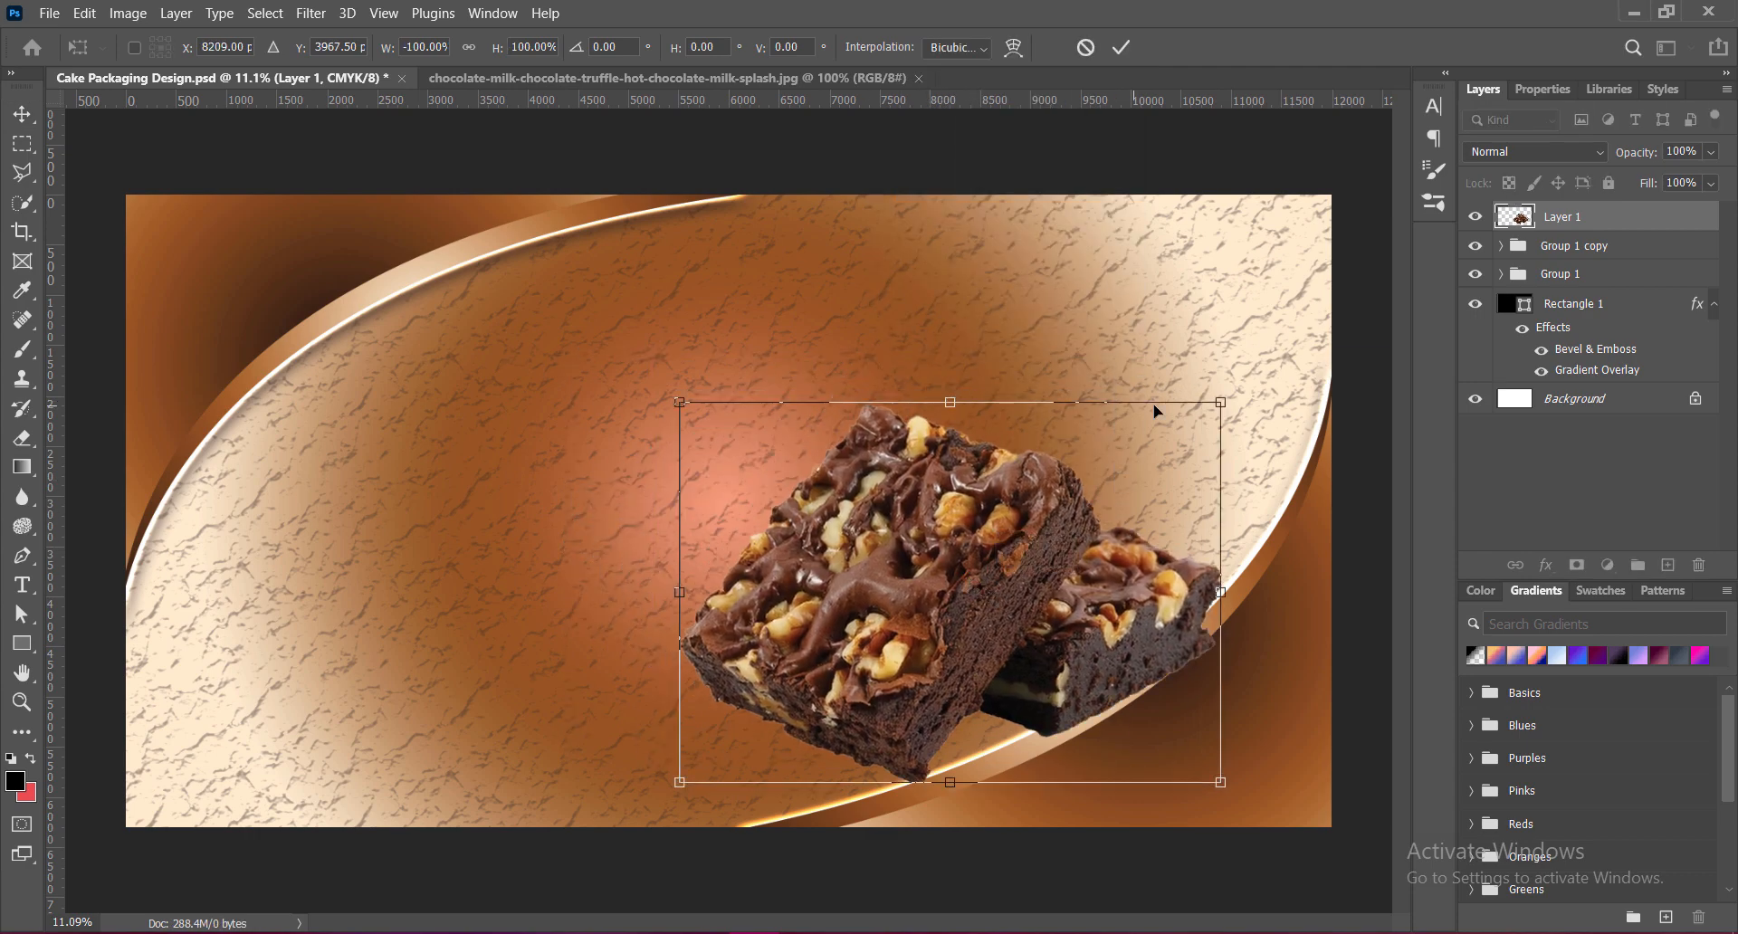
drag(950, 402, 950, 331)
key(Return)
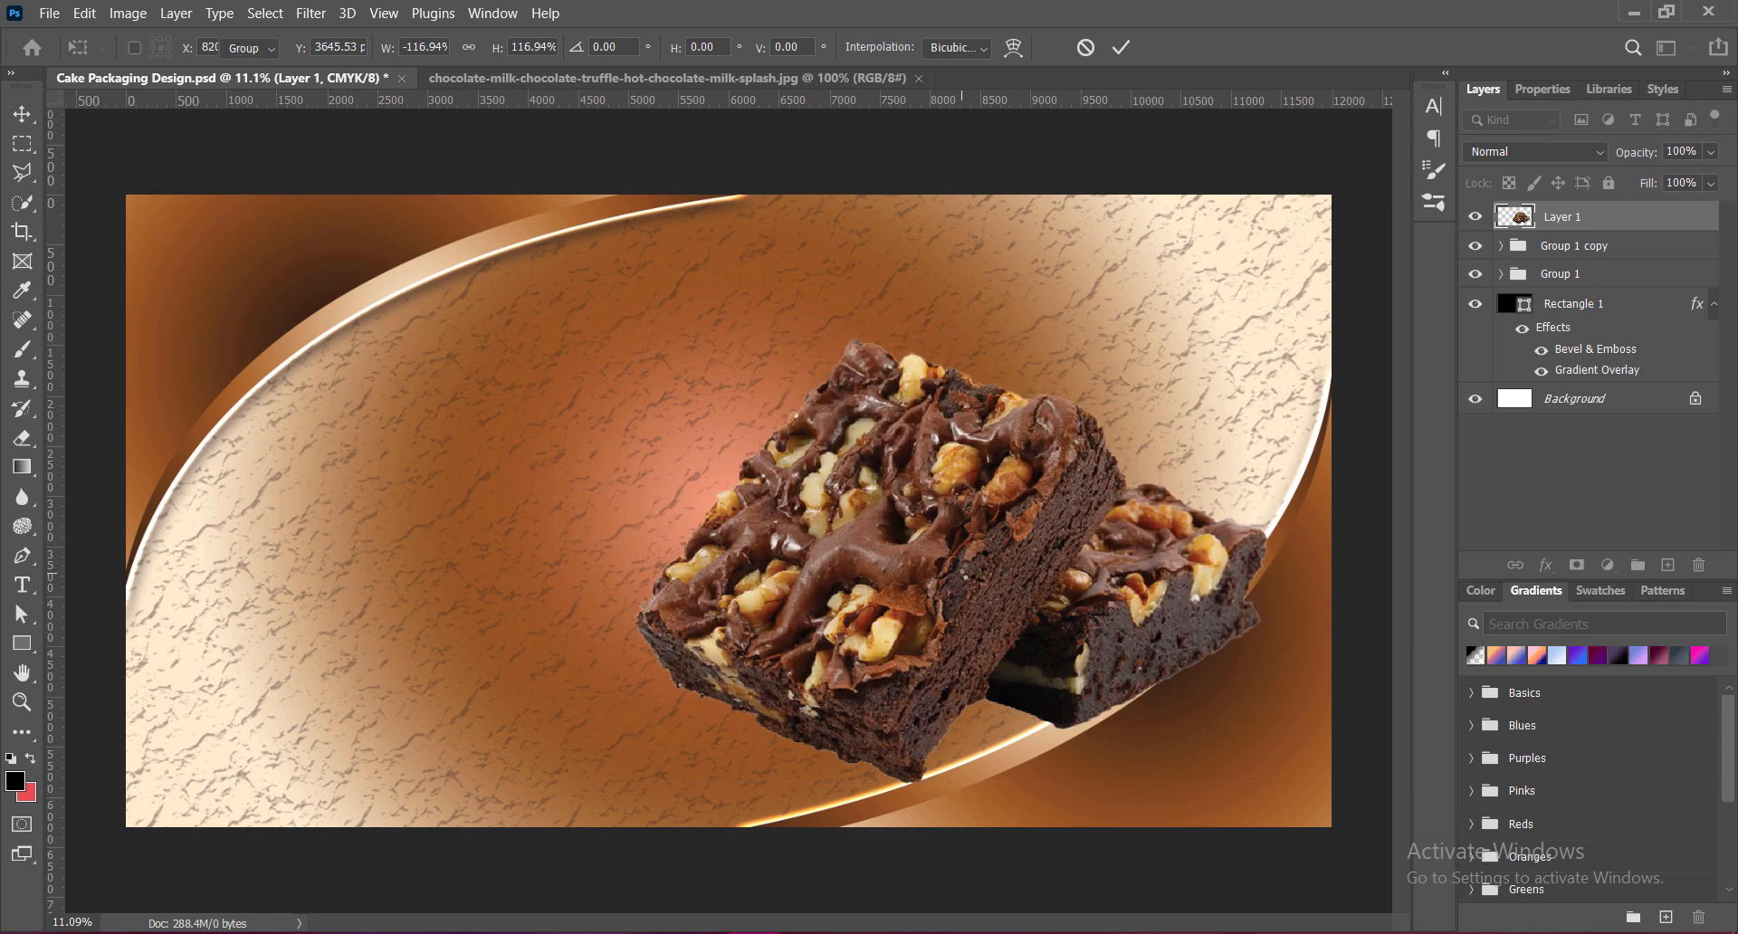
drag(962, 571, 948, 574)
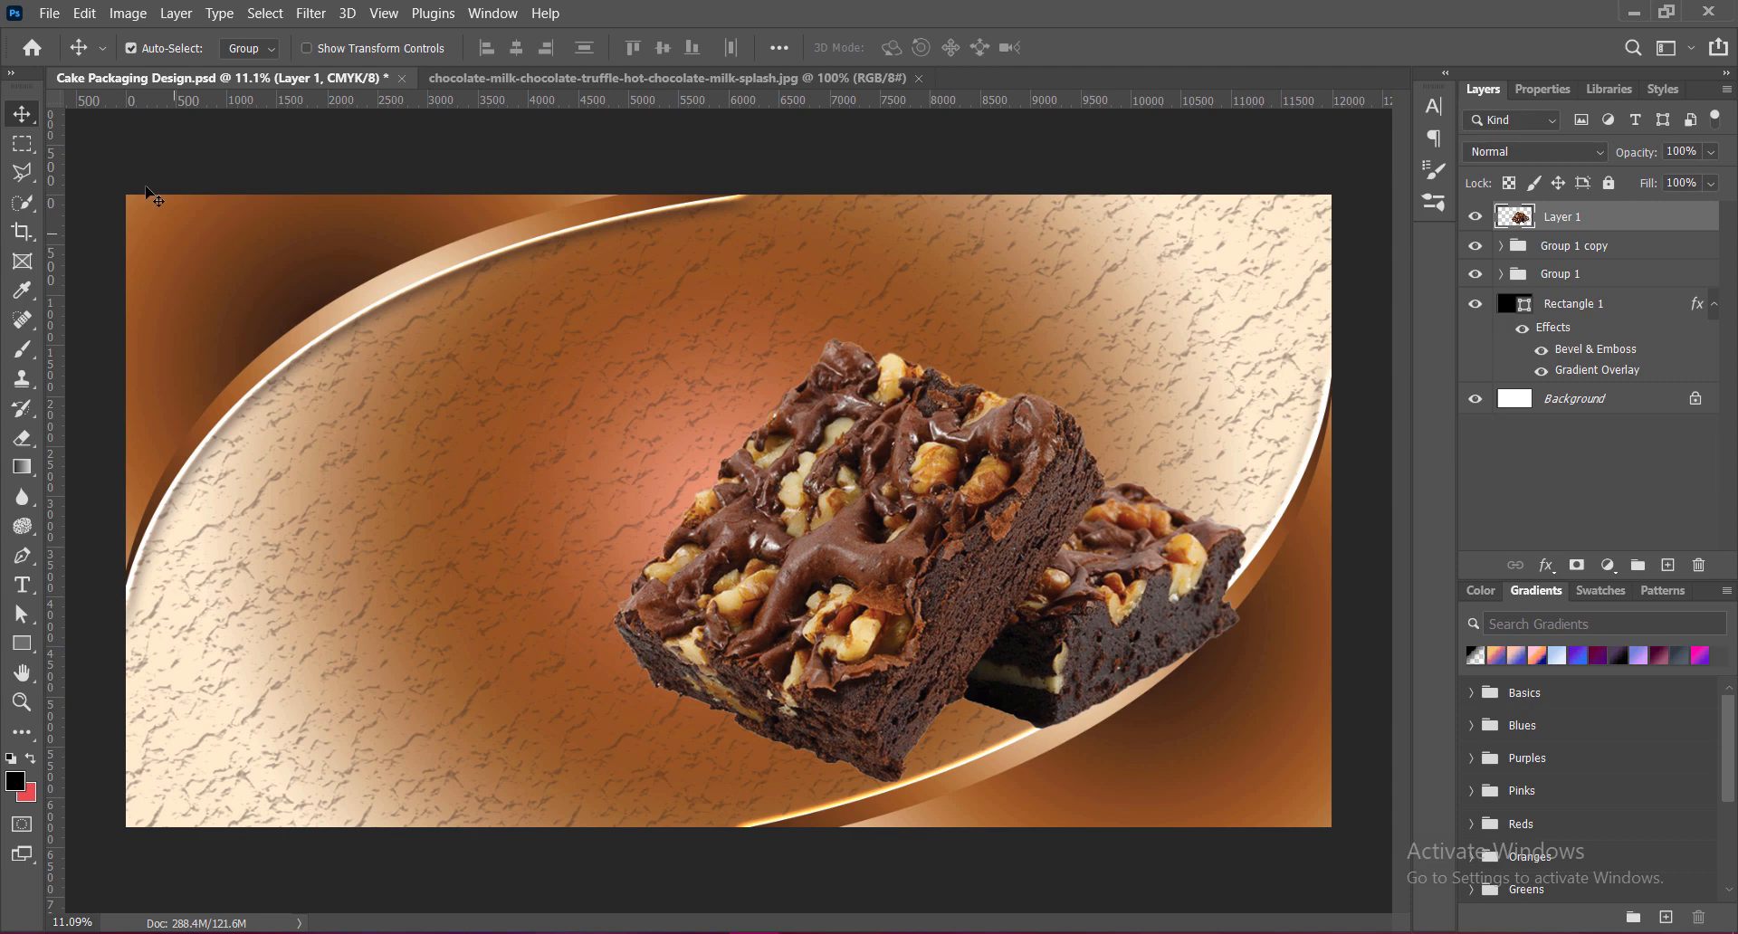
Raise the contrast of the brownie layer strongly with Brightness/Contrast, leaving brightness at 0.
click(127, 12)
mouse_move(158, 67)
click(382, 66)
drag(1377, 198, 1485, 198)
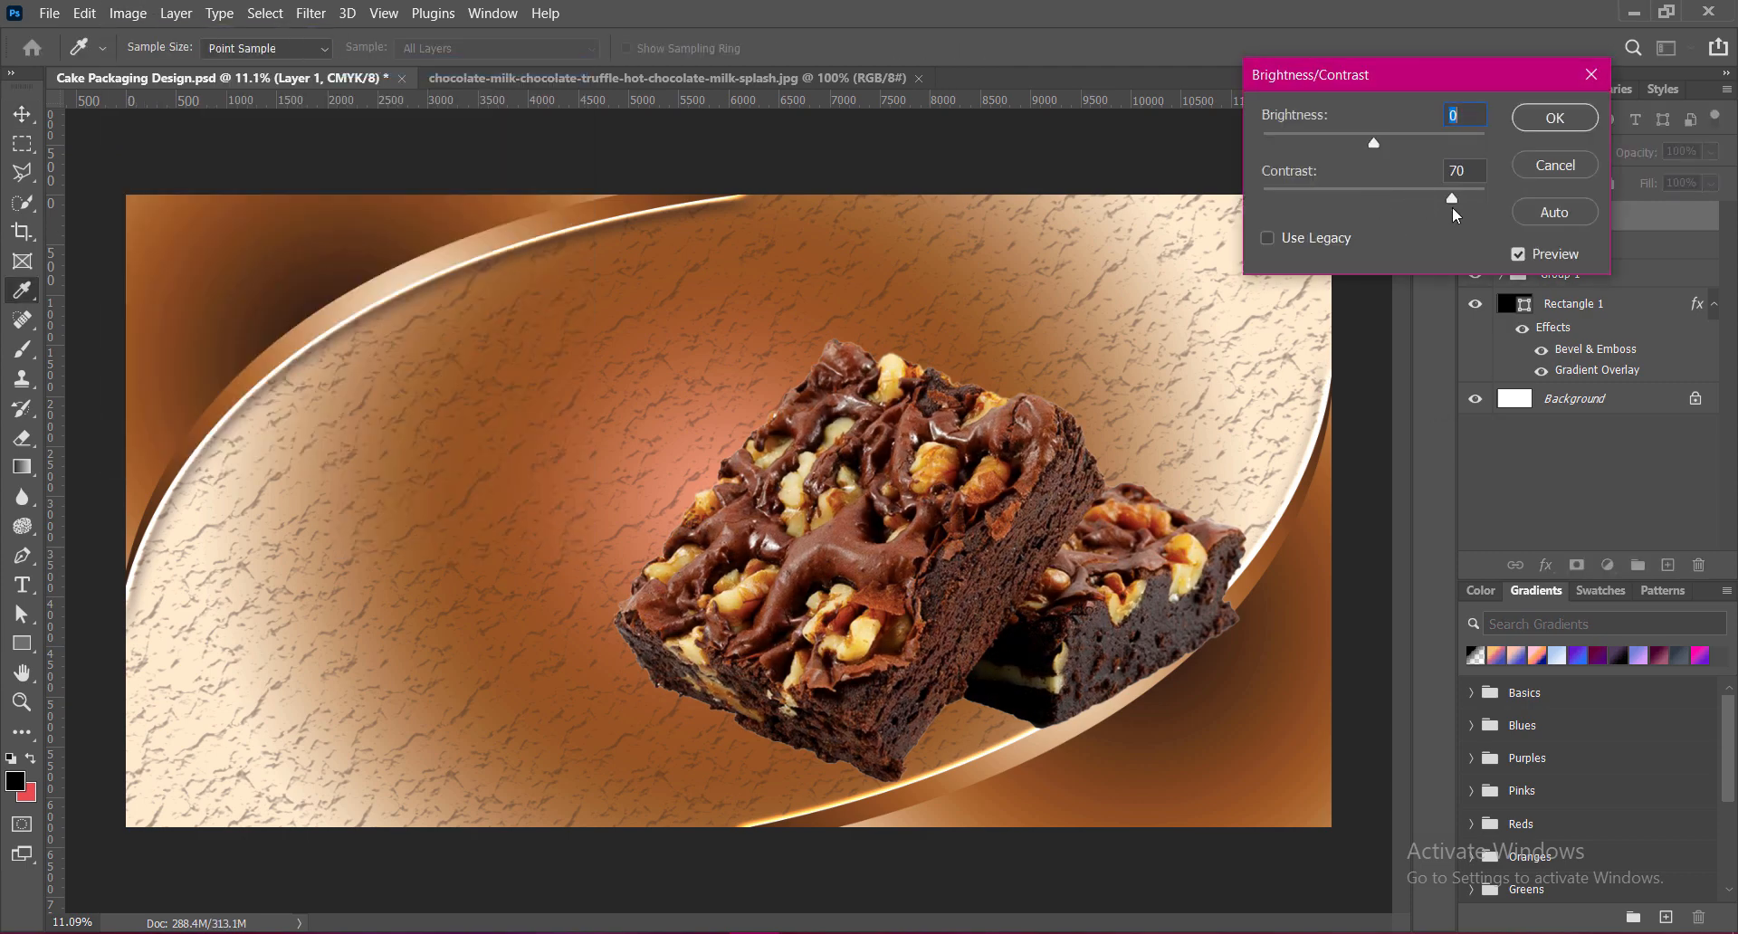
click(1555, 118)
Try the Red Boost preset in Hue/Saturation on the brownie layer, then apply a less red preset instead.
click(128, 13)
mouse_move(155, 66)
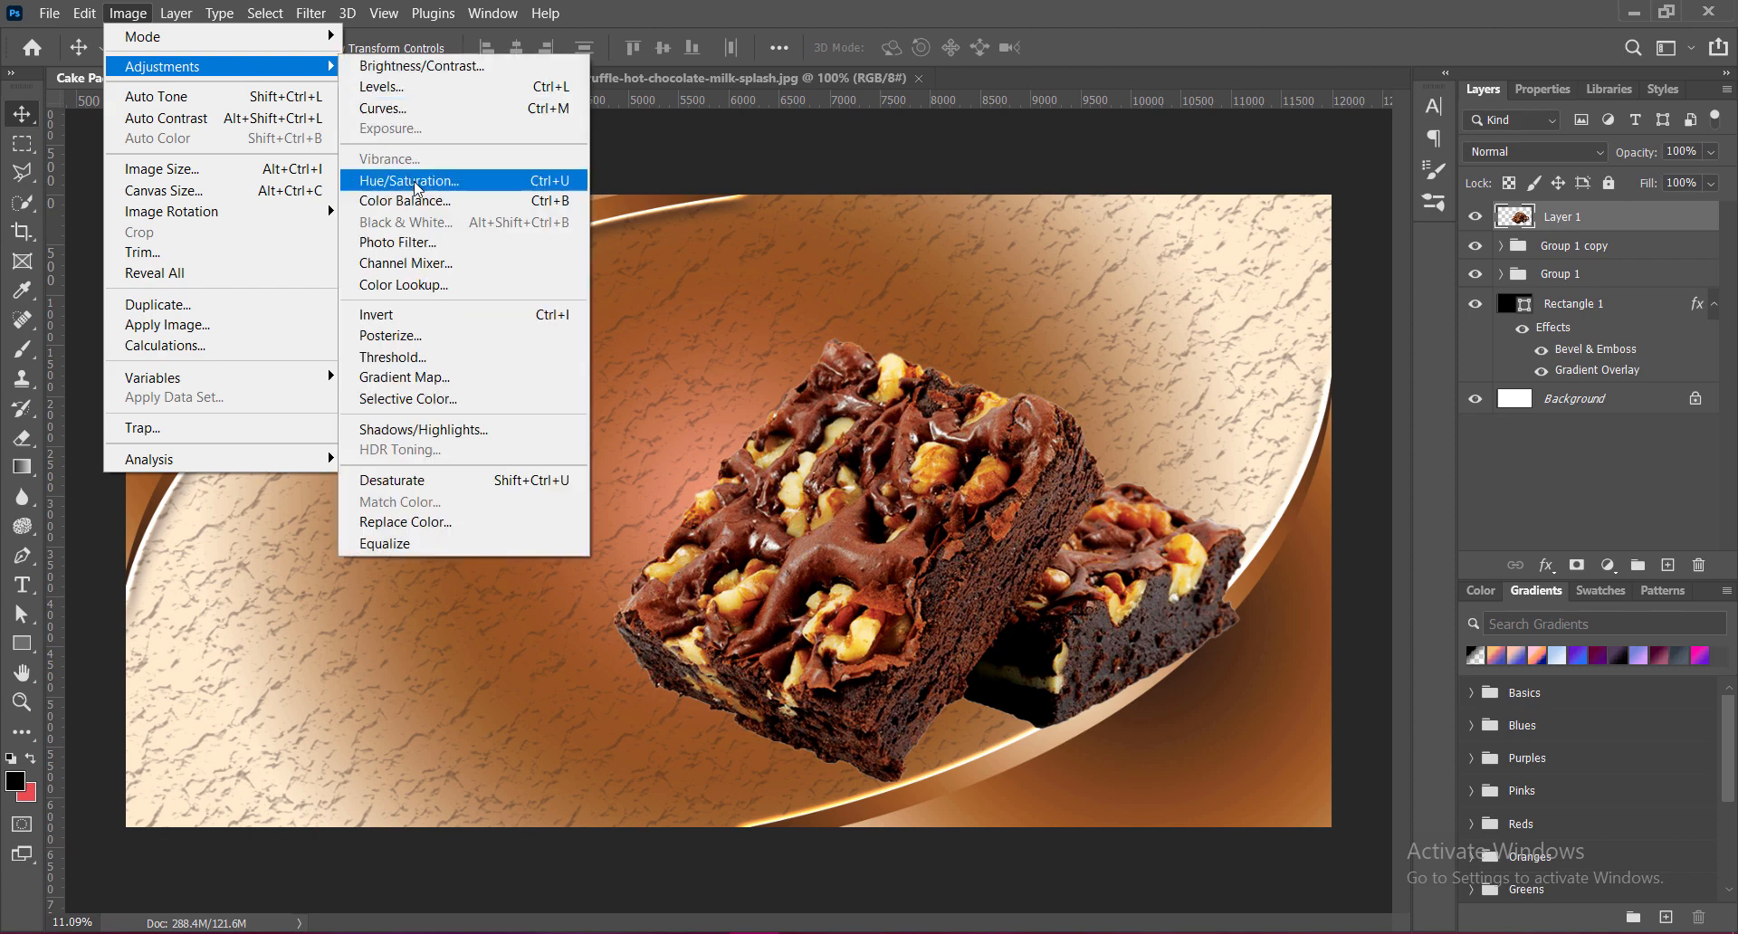
click(426, 175)
click(1304, 182)
click(1297, 327)
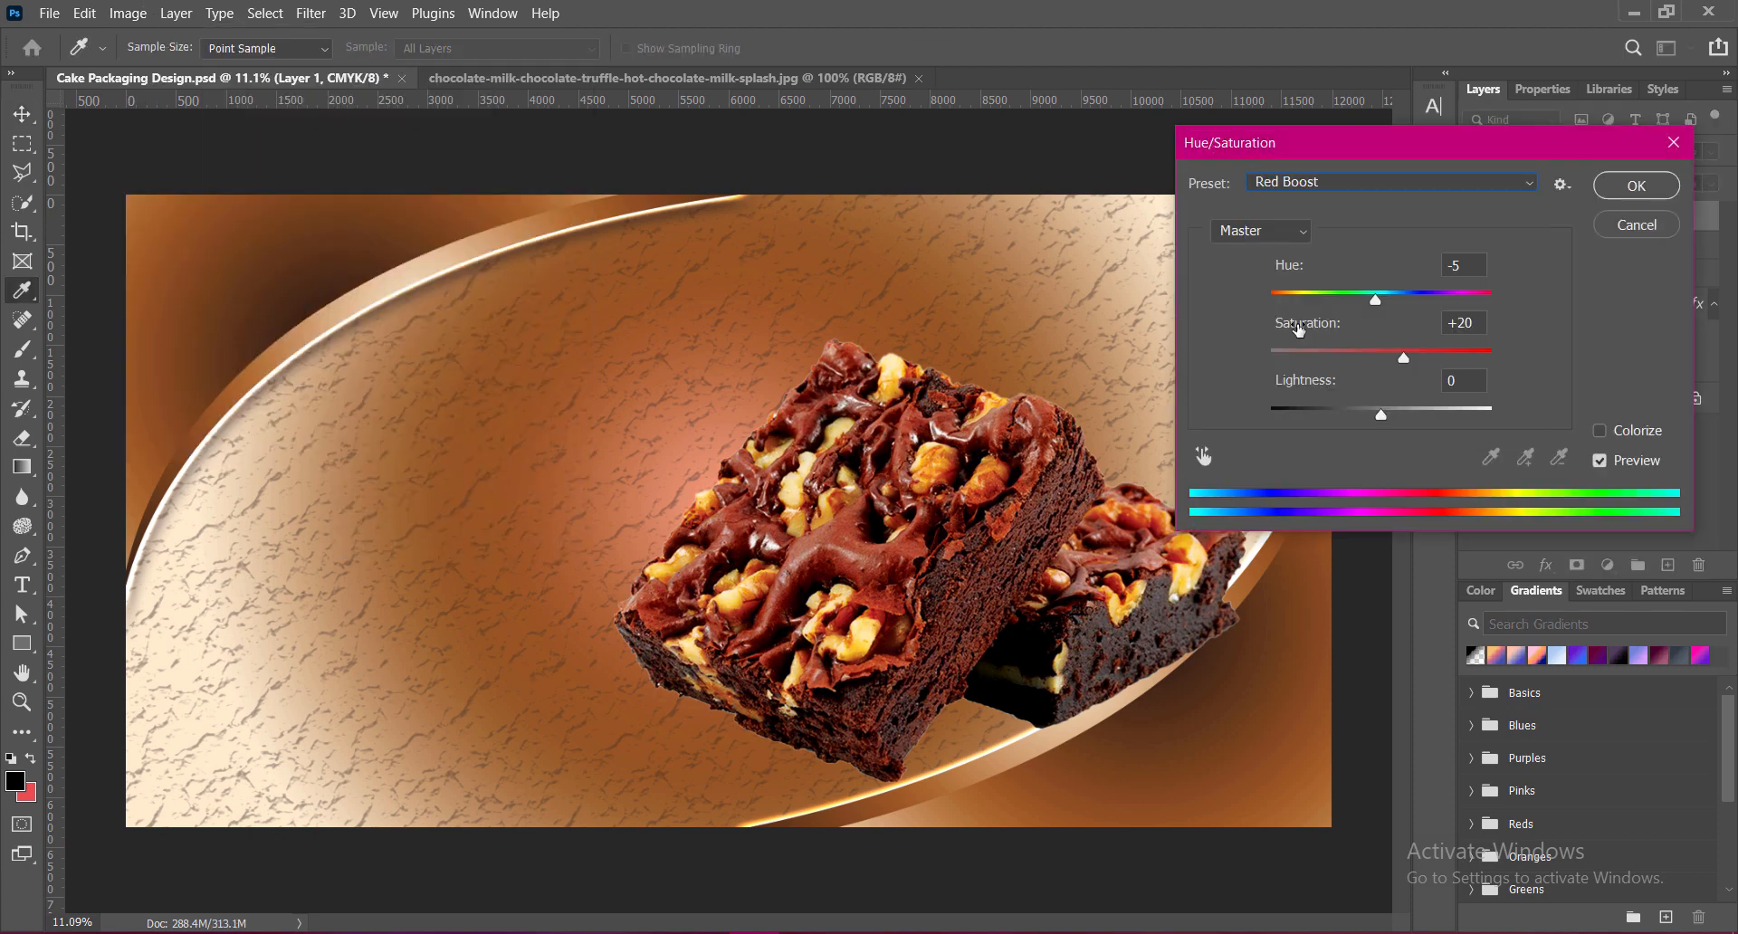
click(1306, 184)
click(1295, 288)
click(1612, 195)
Lighten the brownie layer with Curves by moving the midpoint from input 50 to output 44, and save the document.
click(127, 12)
mouse_move(155, 66)
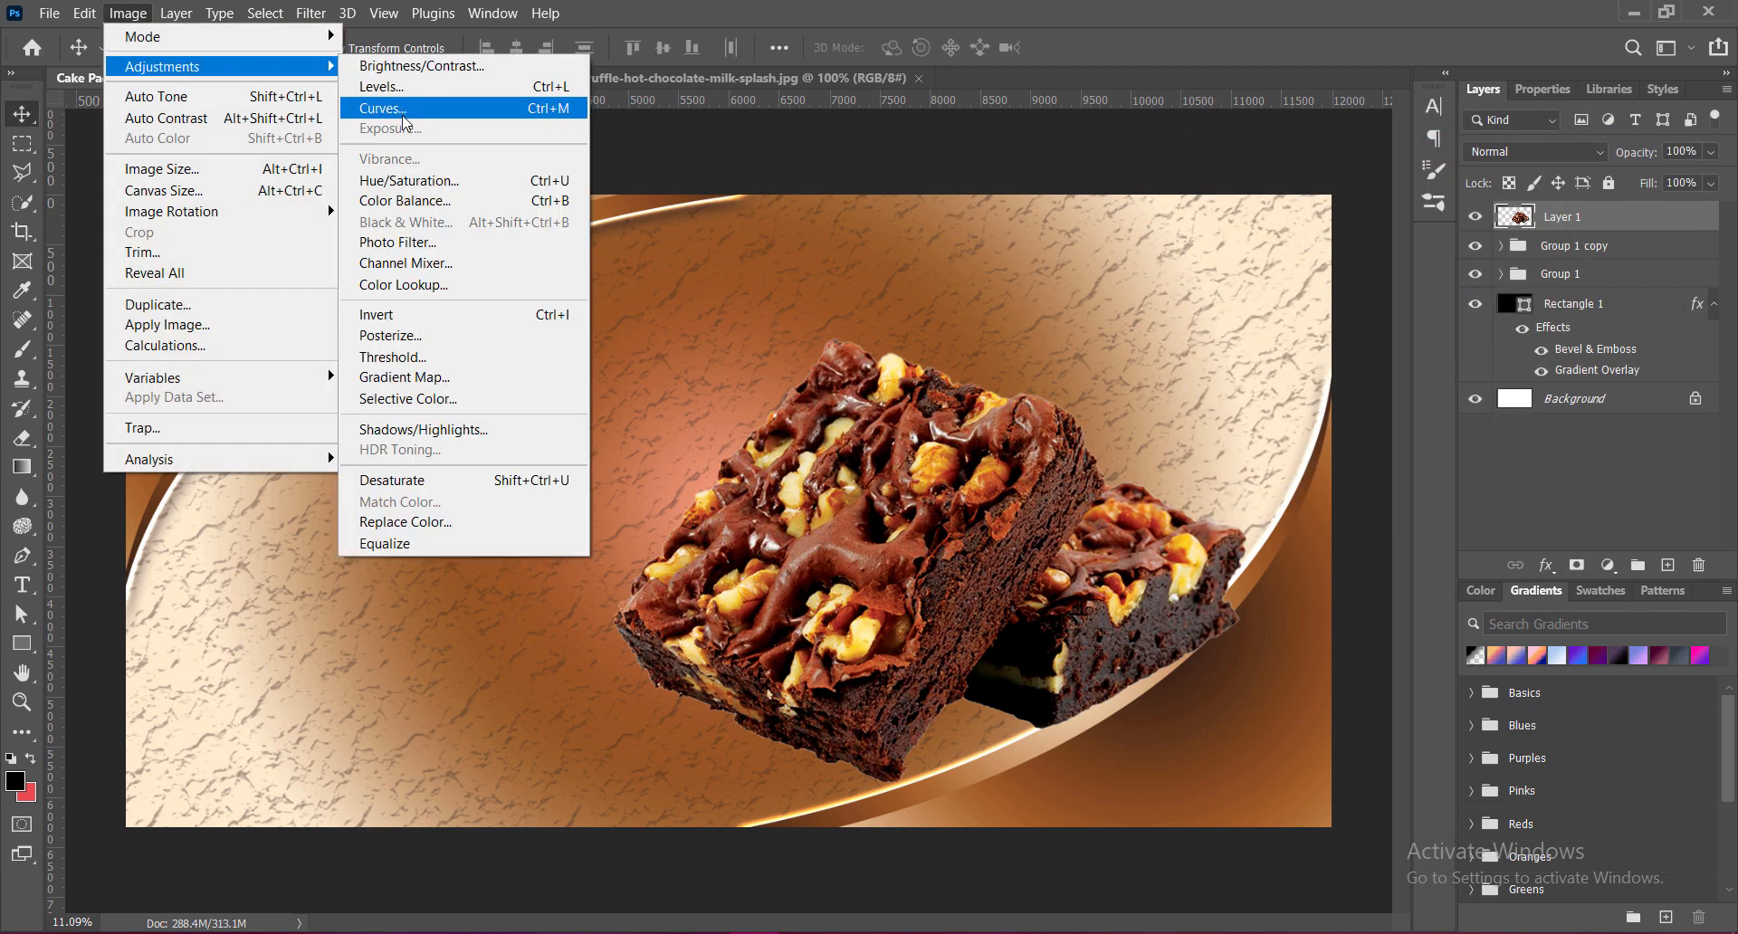
click(426, 107)
drag(1186, 375, 1185, 397)
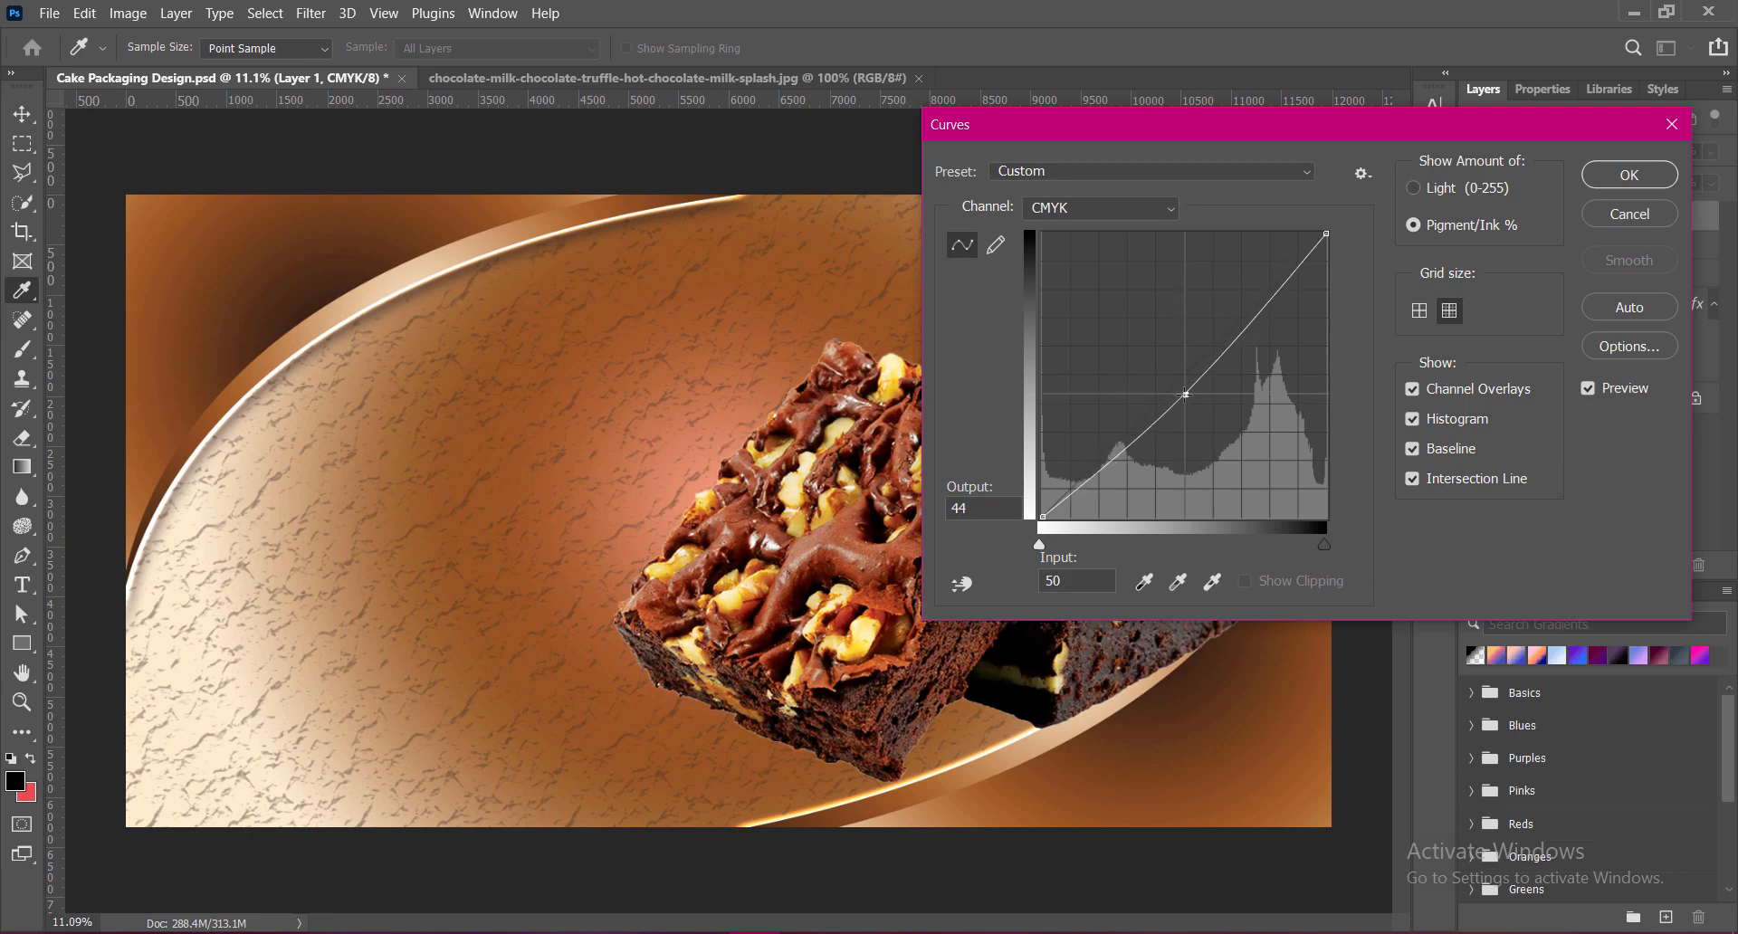
click(1630, 175)
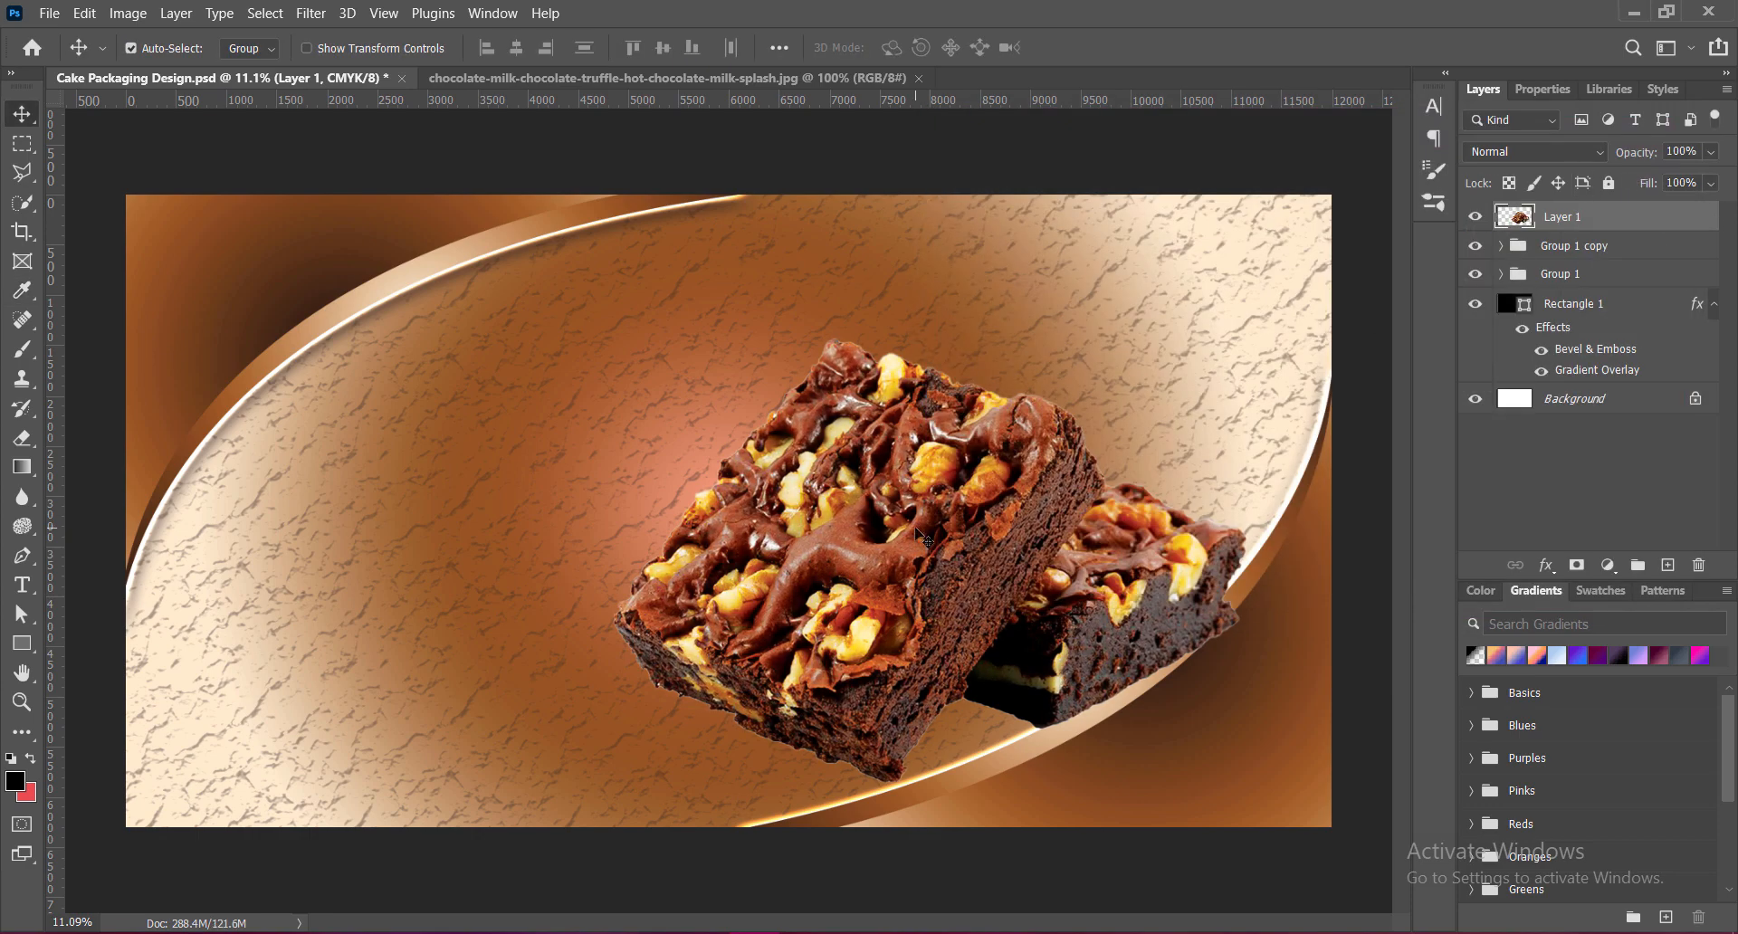
key(ctrl+s)
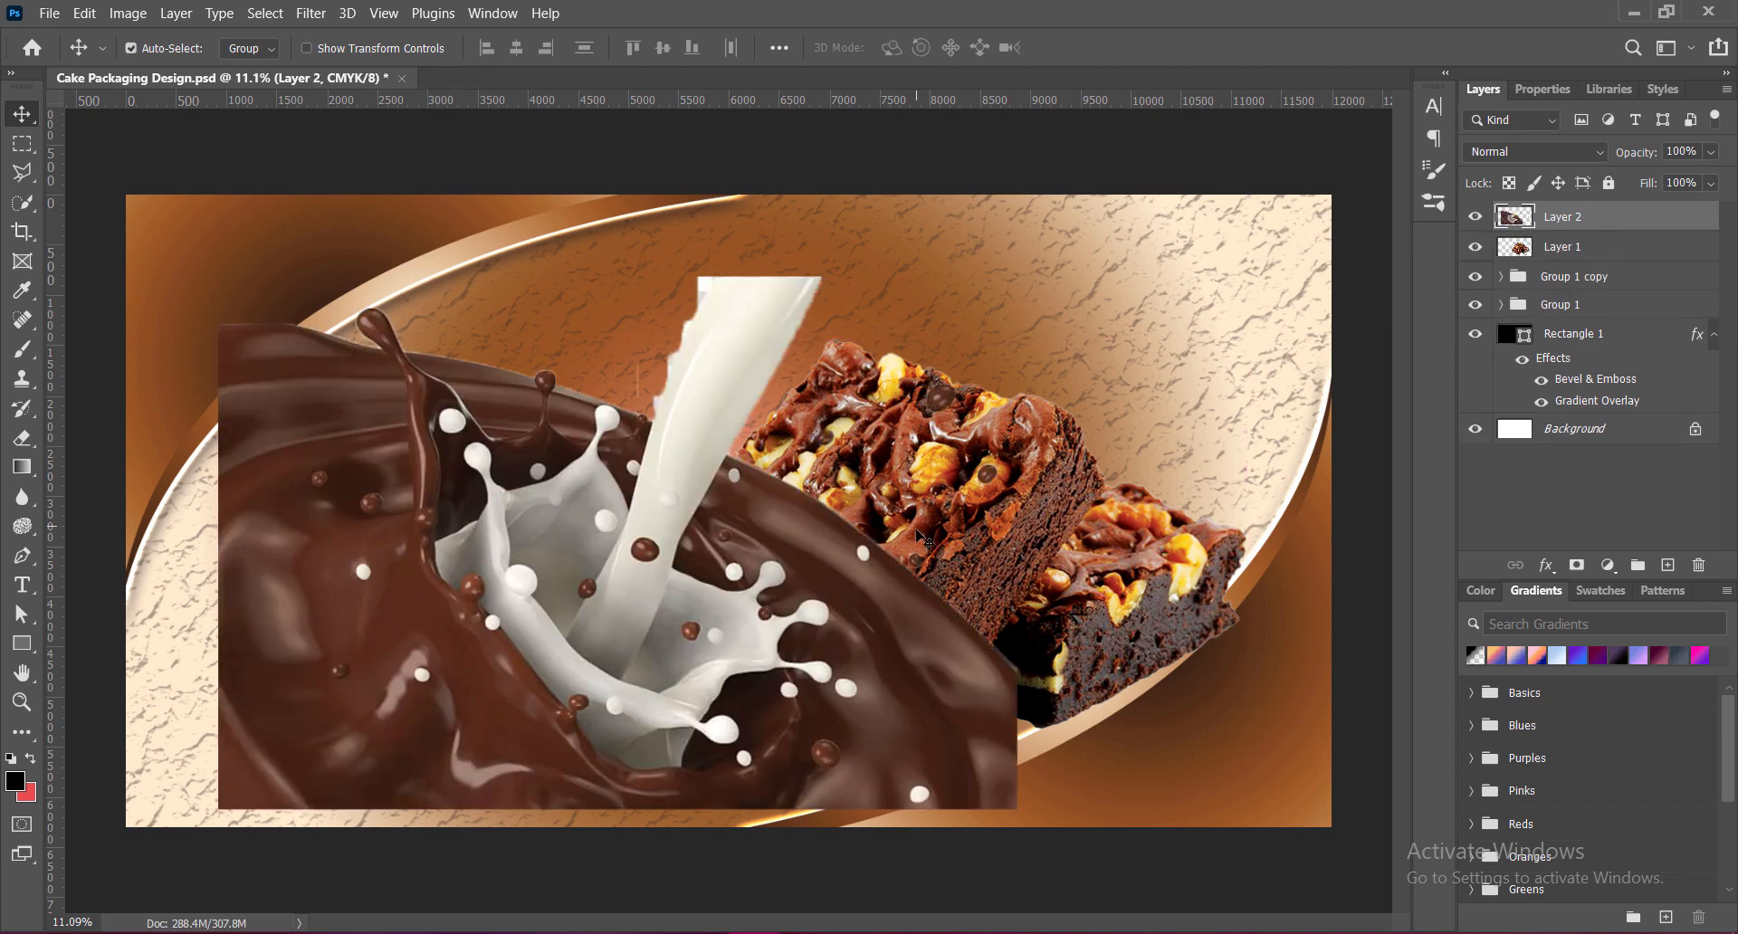
Move the chocolate milk splash image behind the brownies and place its layer directly below the brownie layer.
drag(566, 478, 841, 552)
drag(1566, 219, 1561, 258)
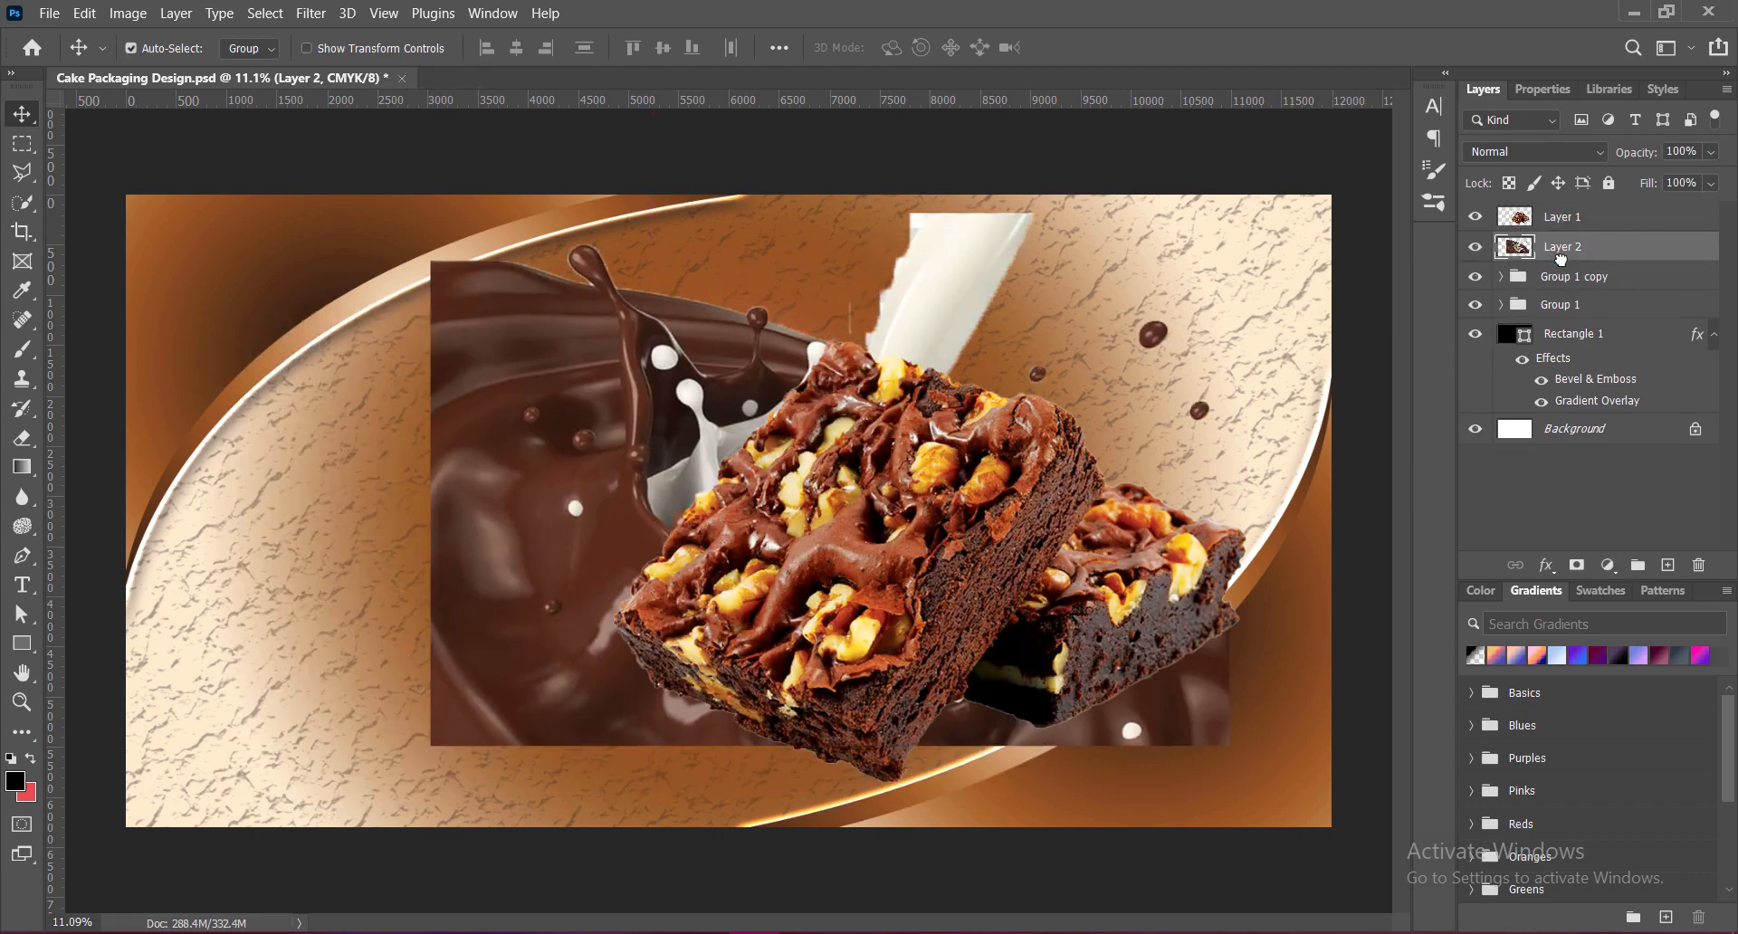
Flip the chocolate milk splash image horizontally, comparing both orientations.
key(ctrl+t)
right_click(664, 383)
click(755, 825)
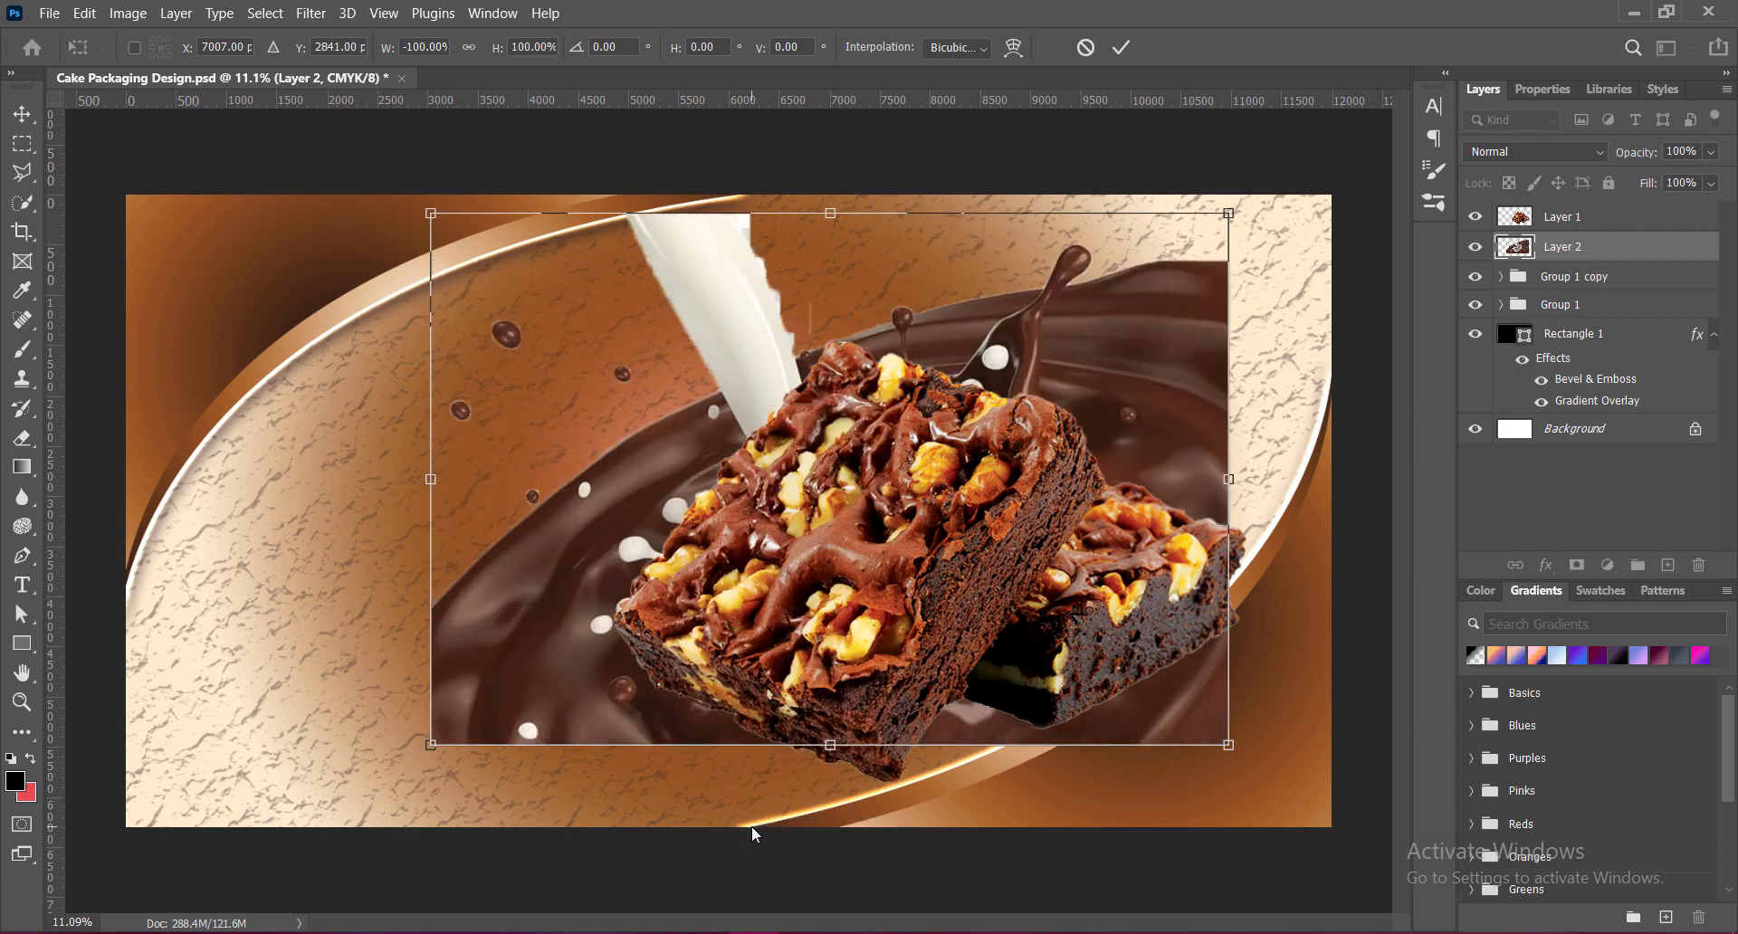
right_click(705, 547)
click(747, 507)
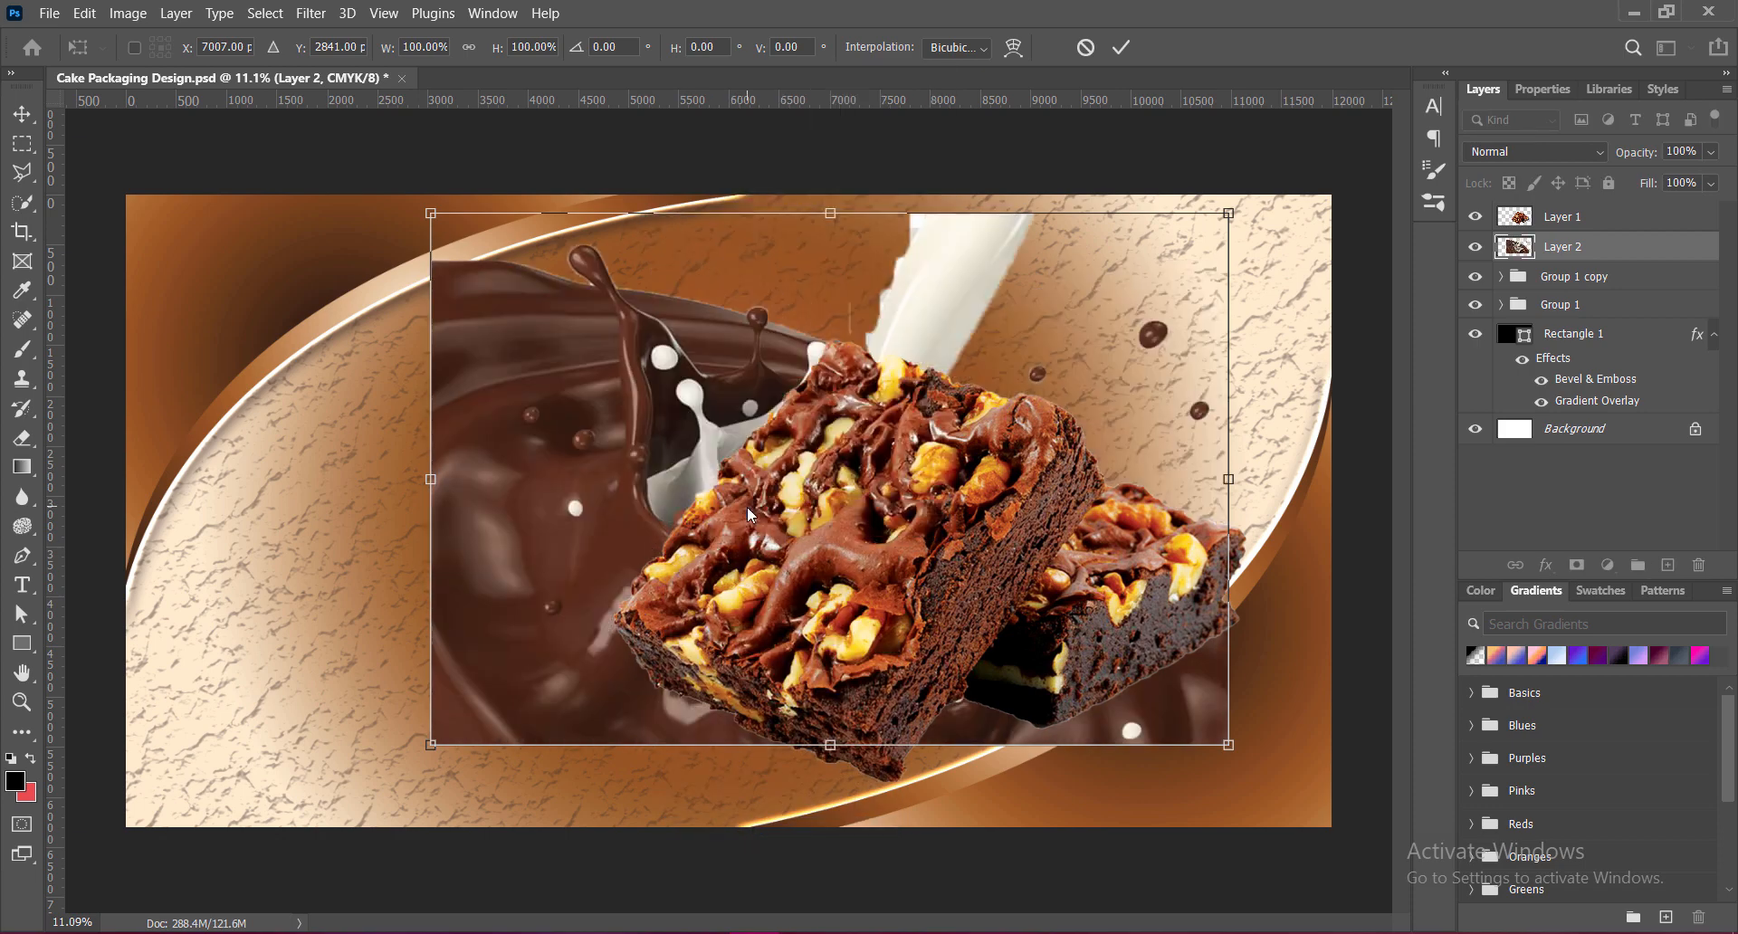
right_click(697, 477)
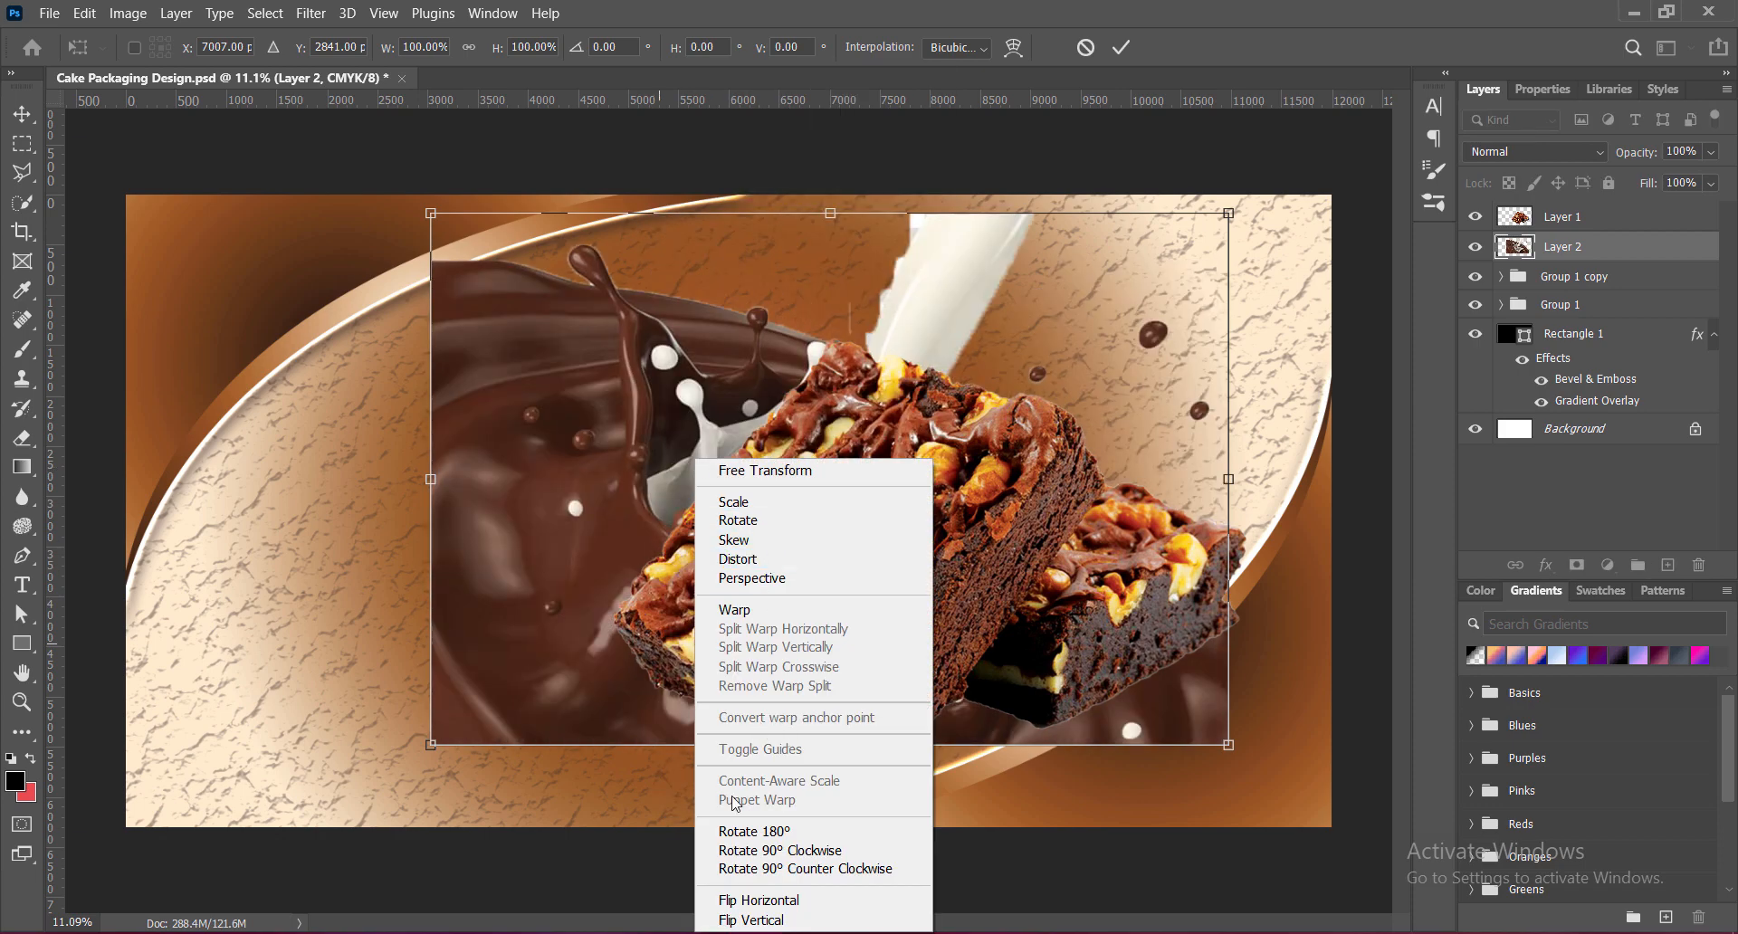
click(769, 915)
Scale the splash to about 119% in the canvas's lower-right area and place its layer beneath both corner groups.
drag(1114, 389, 1226, 465)
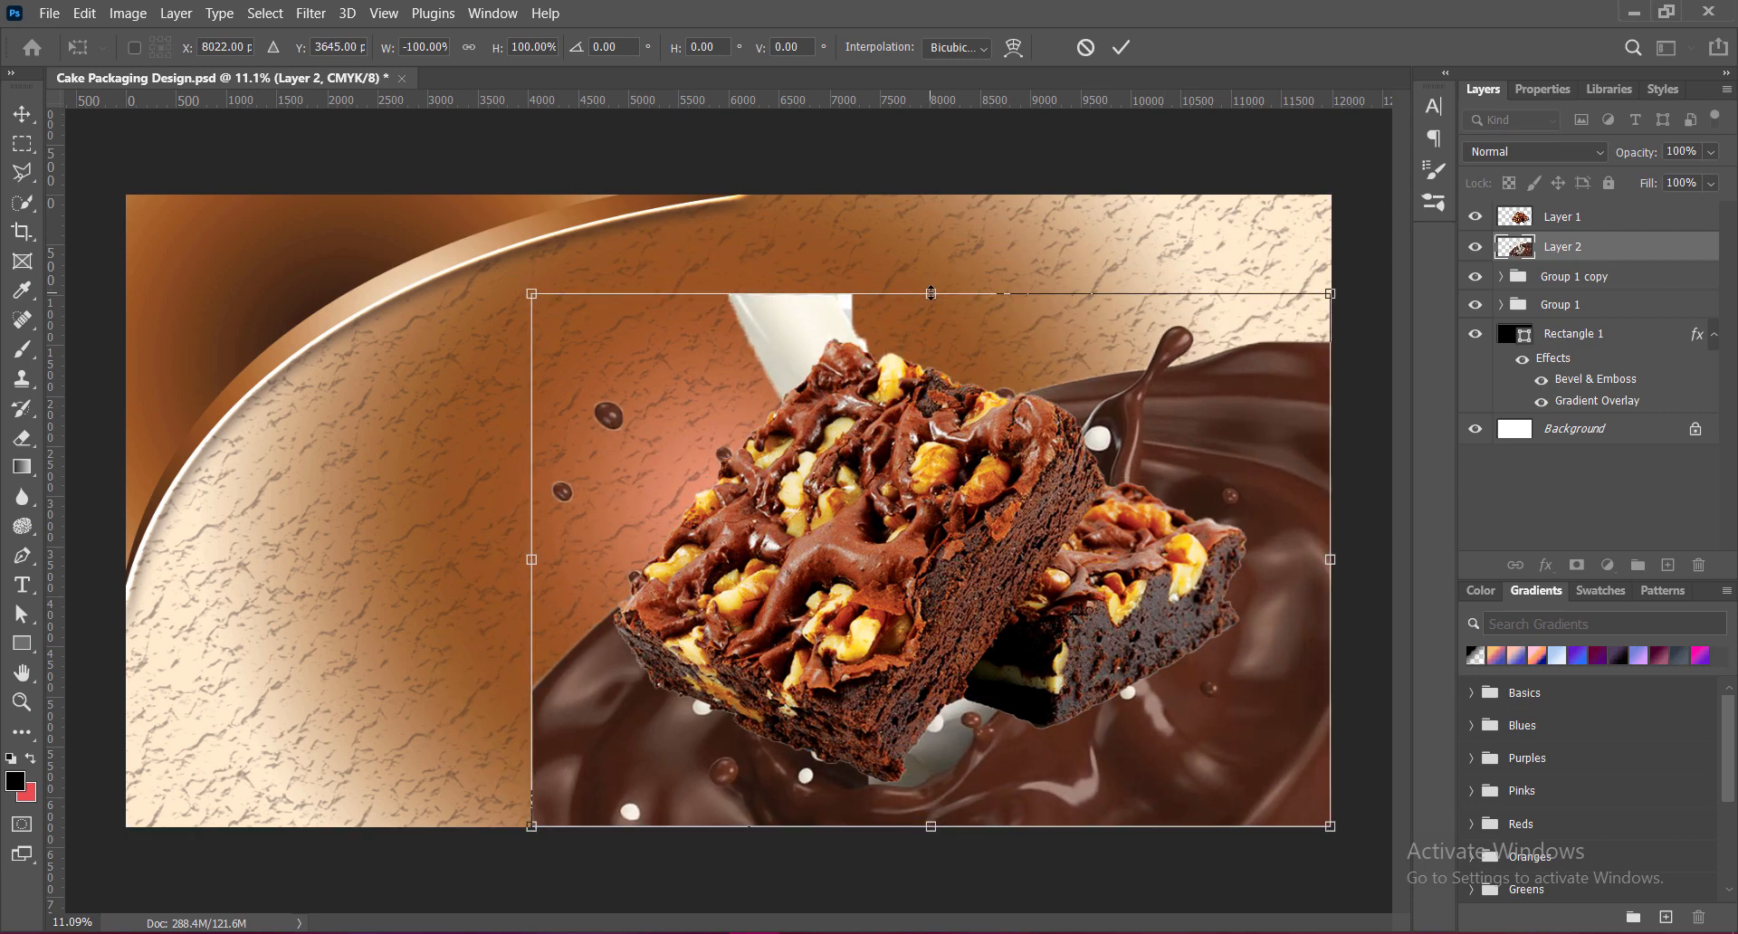
drag(931, 293, 933, 198)
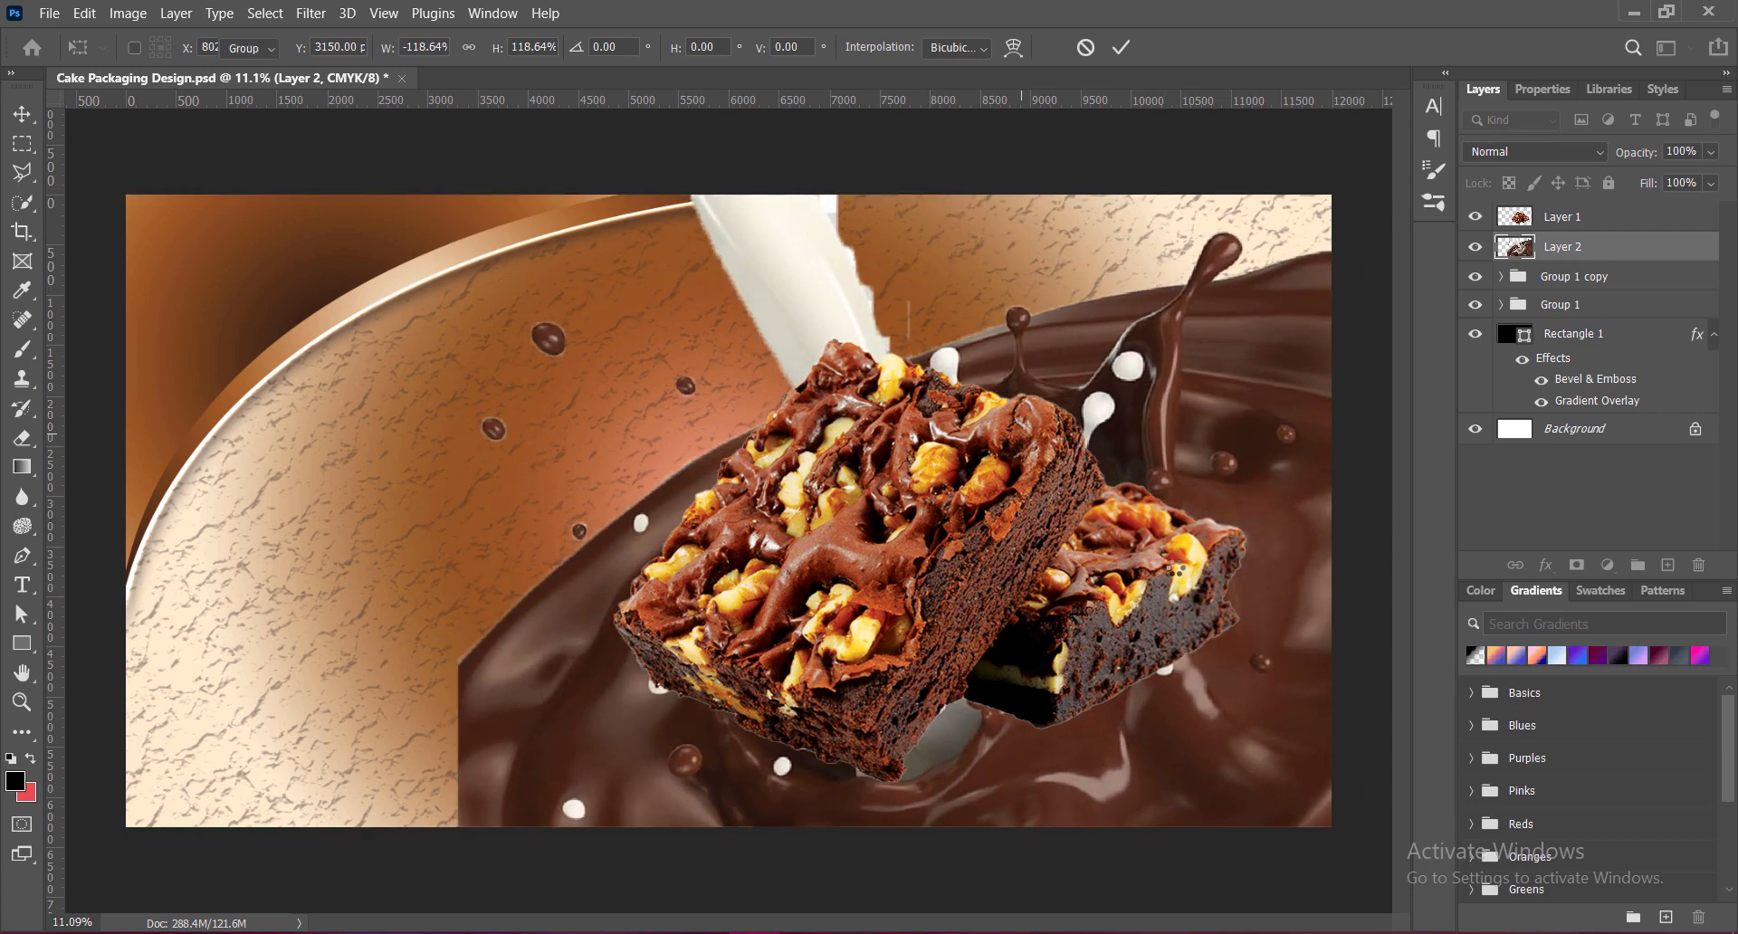
key(Return)
drag(1571, 248, 1562, 322)
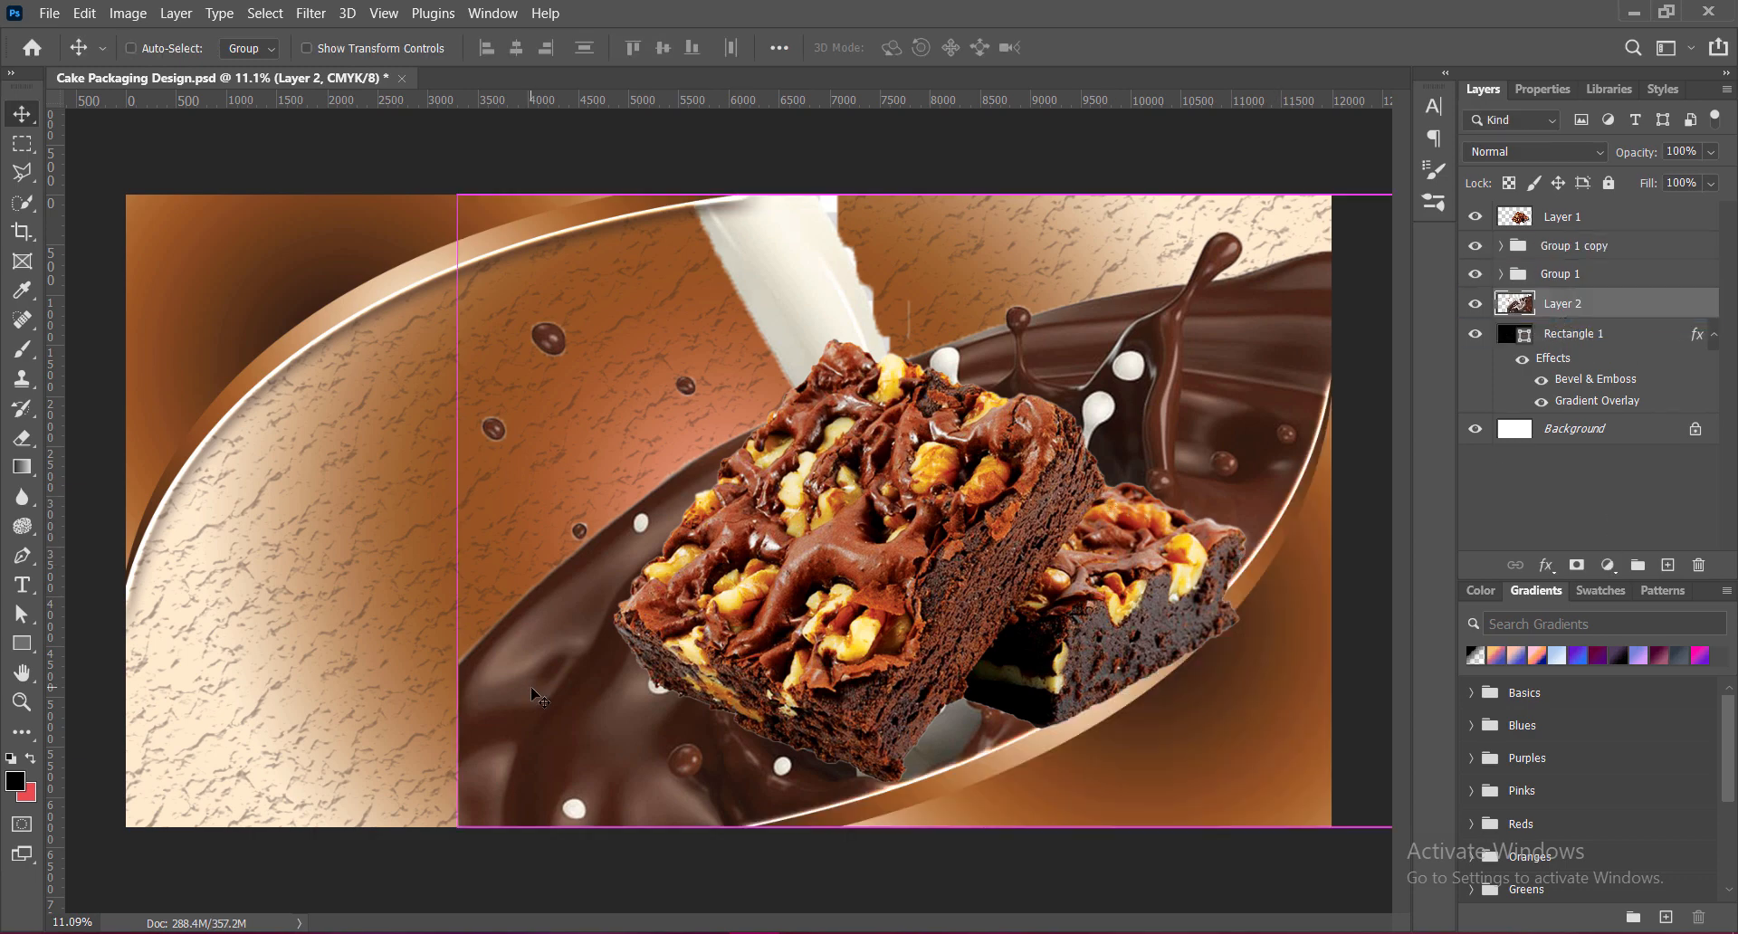
Rotate the chocolate milk splash by about -4.8° and shift it so its arc follows the oval's lower-right area.
key(ctrl+t)
drag(426, 199, 357, 237)
drag(1154, 387, 1122, 373)
drag(1364, 123, 1387, 154)
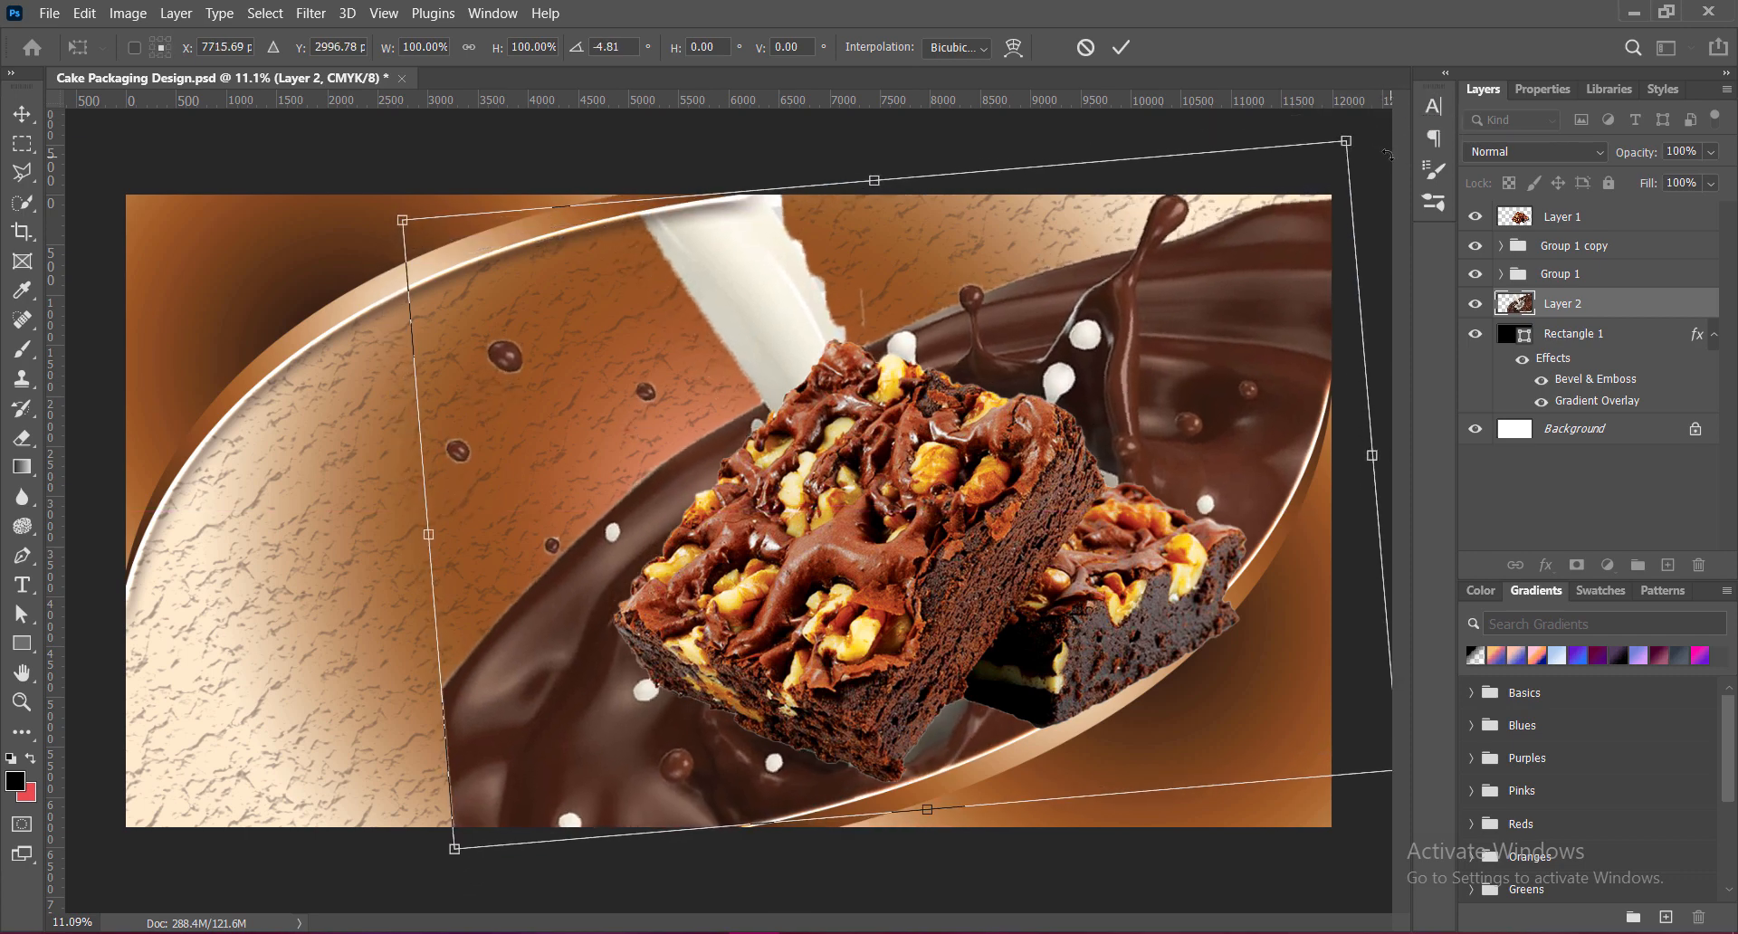
key(Down)
key(Down)
key(Down)
key(Down)
key(Down)
key(Down)
key(Down)
key(Down)
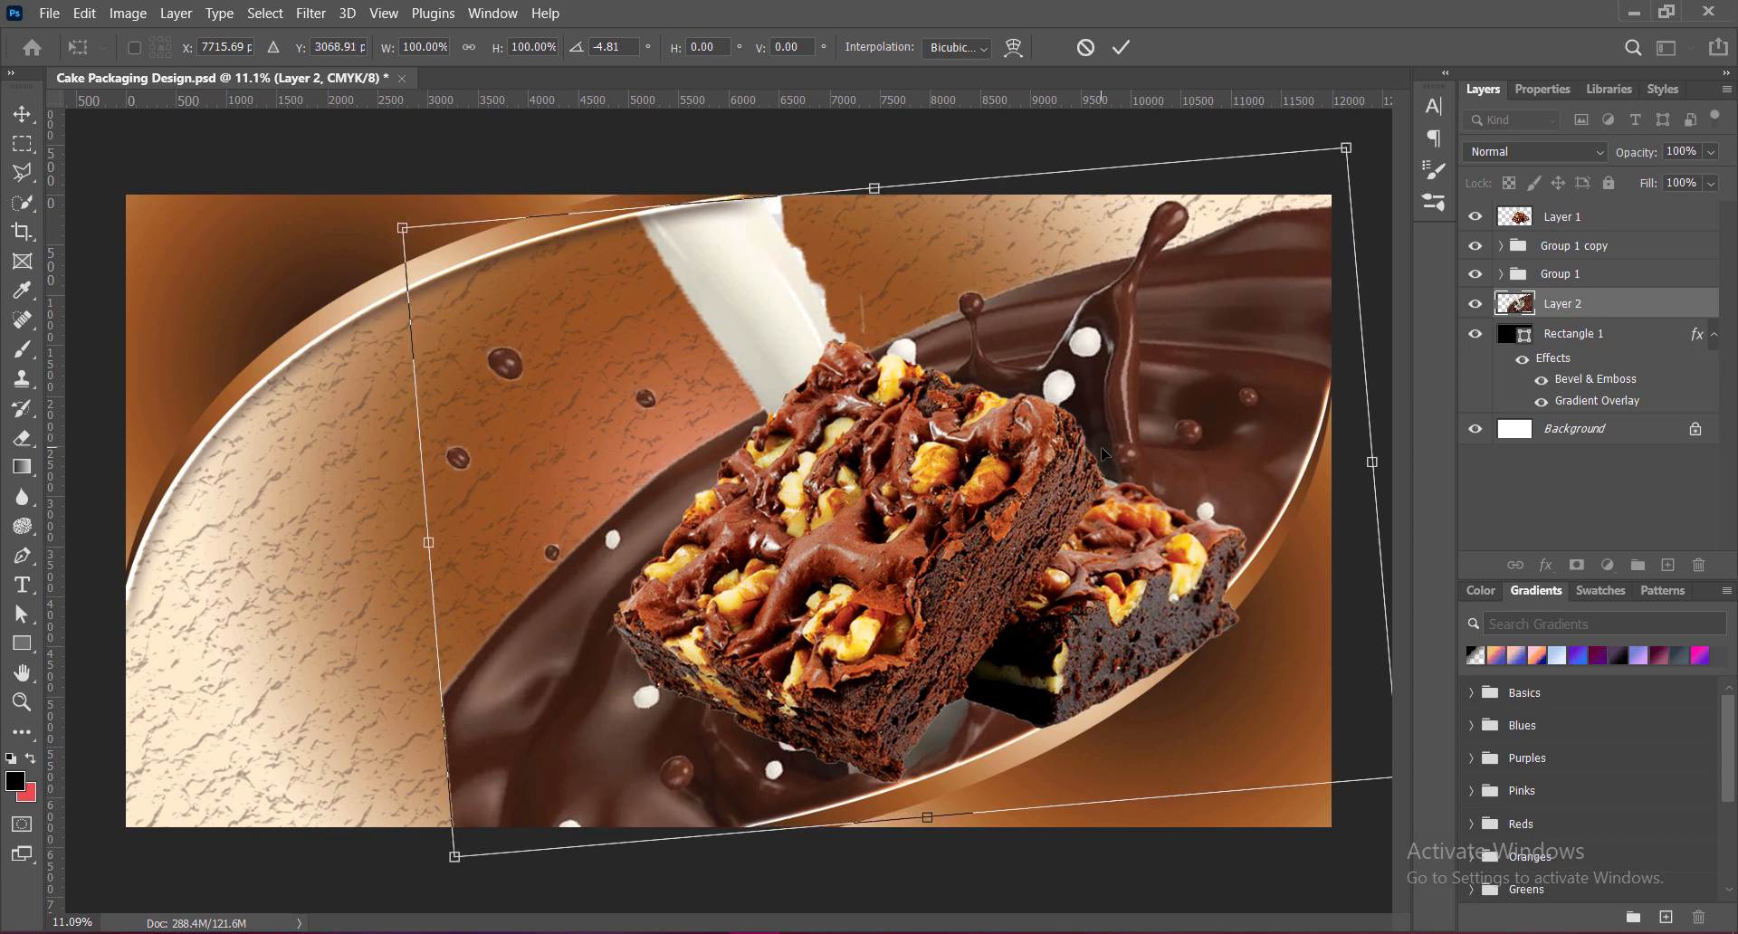
key(Return)
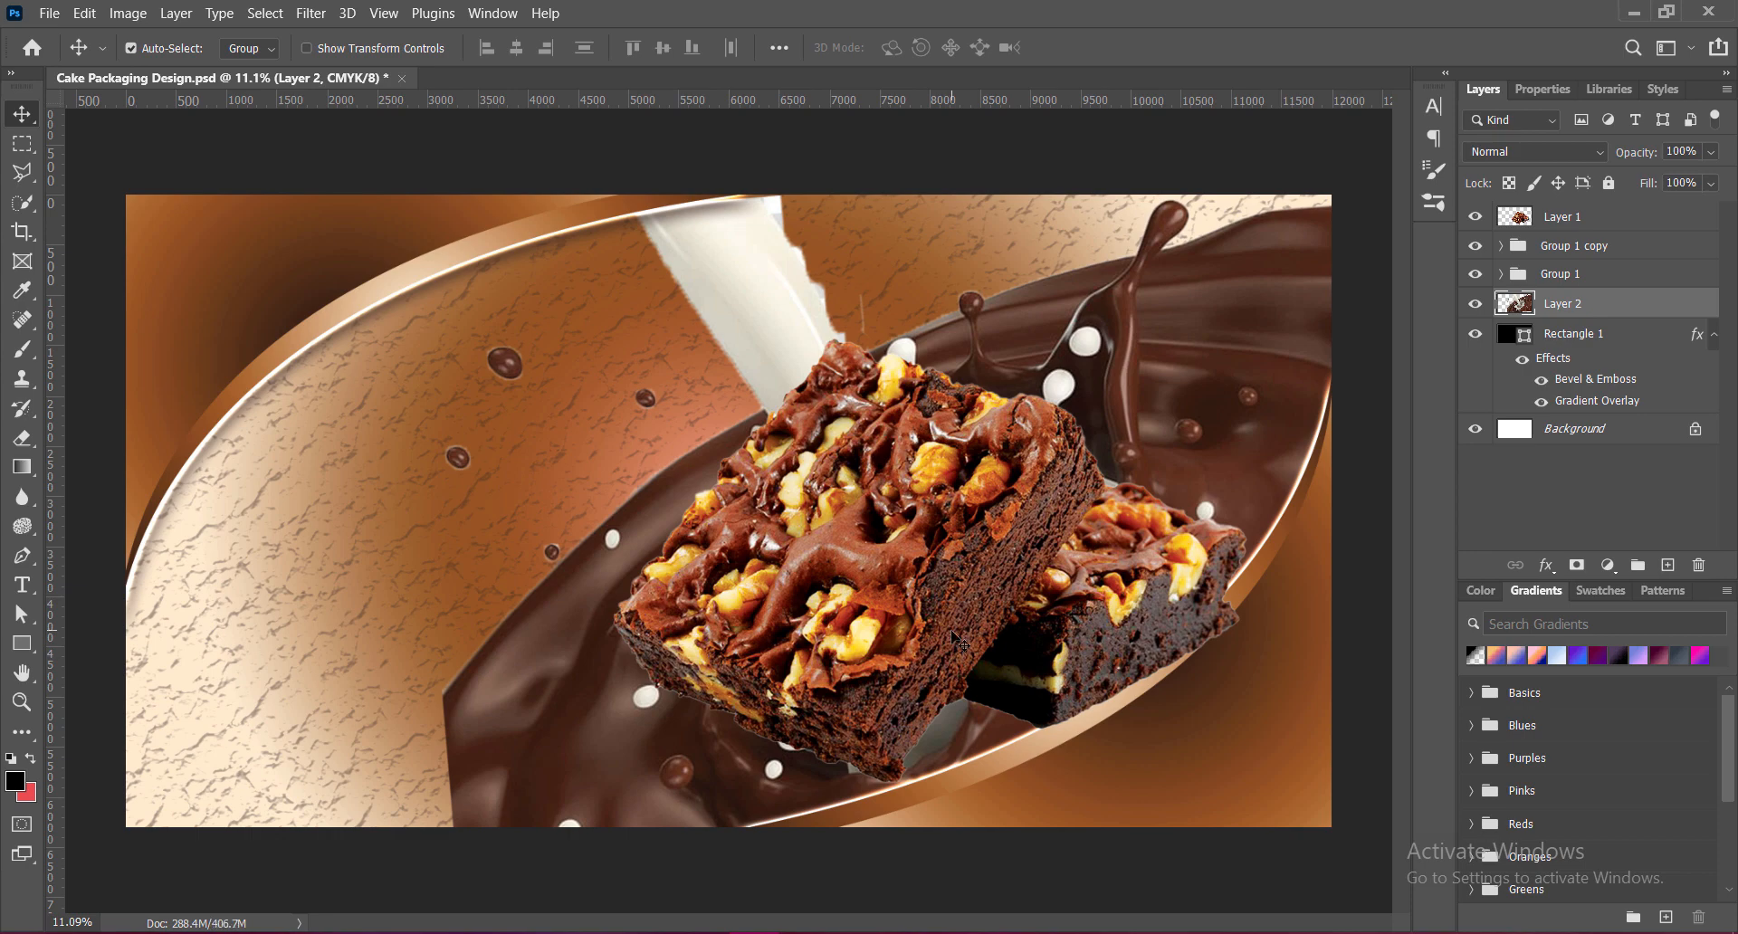
Enlarge the brownie image slightly and nudge it upward over the splash.
click(960, 633)
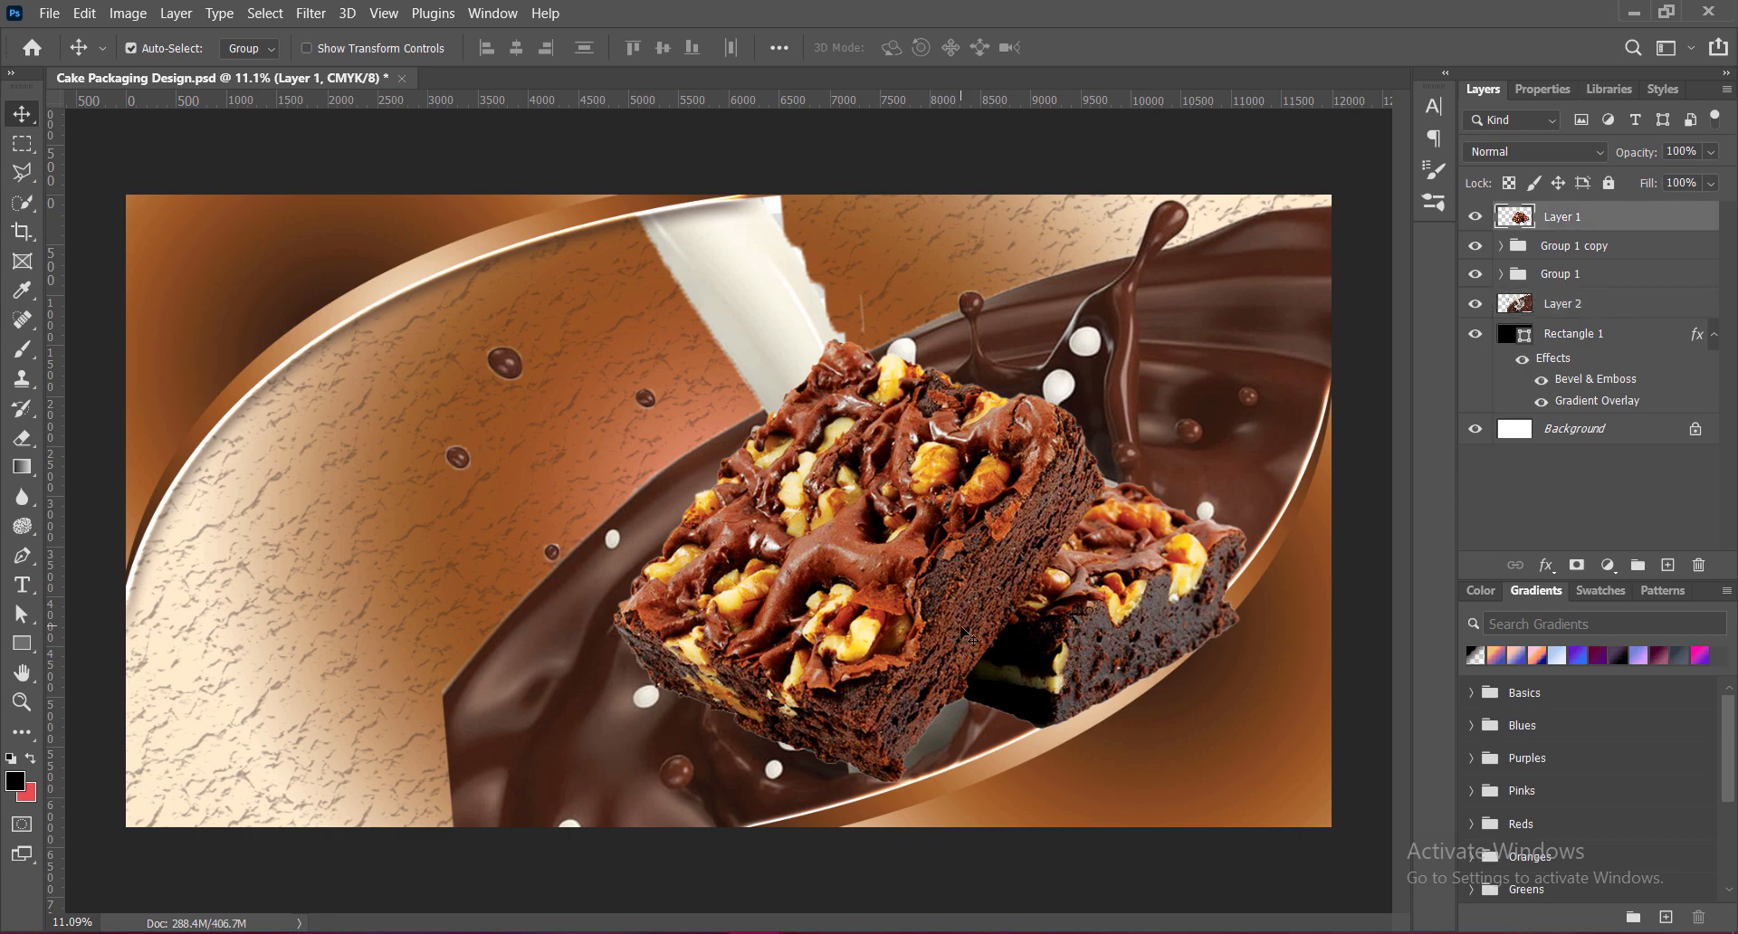
key(ctrl+t)
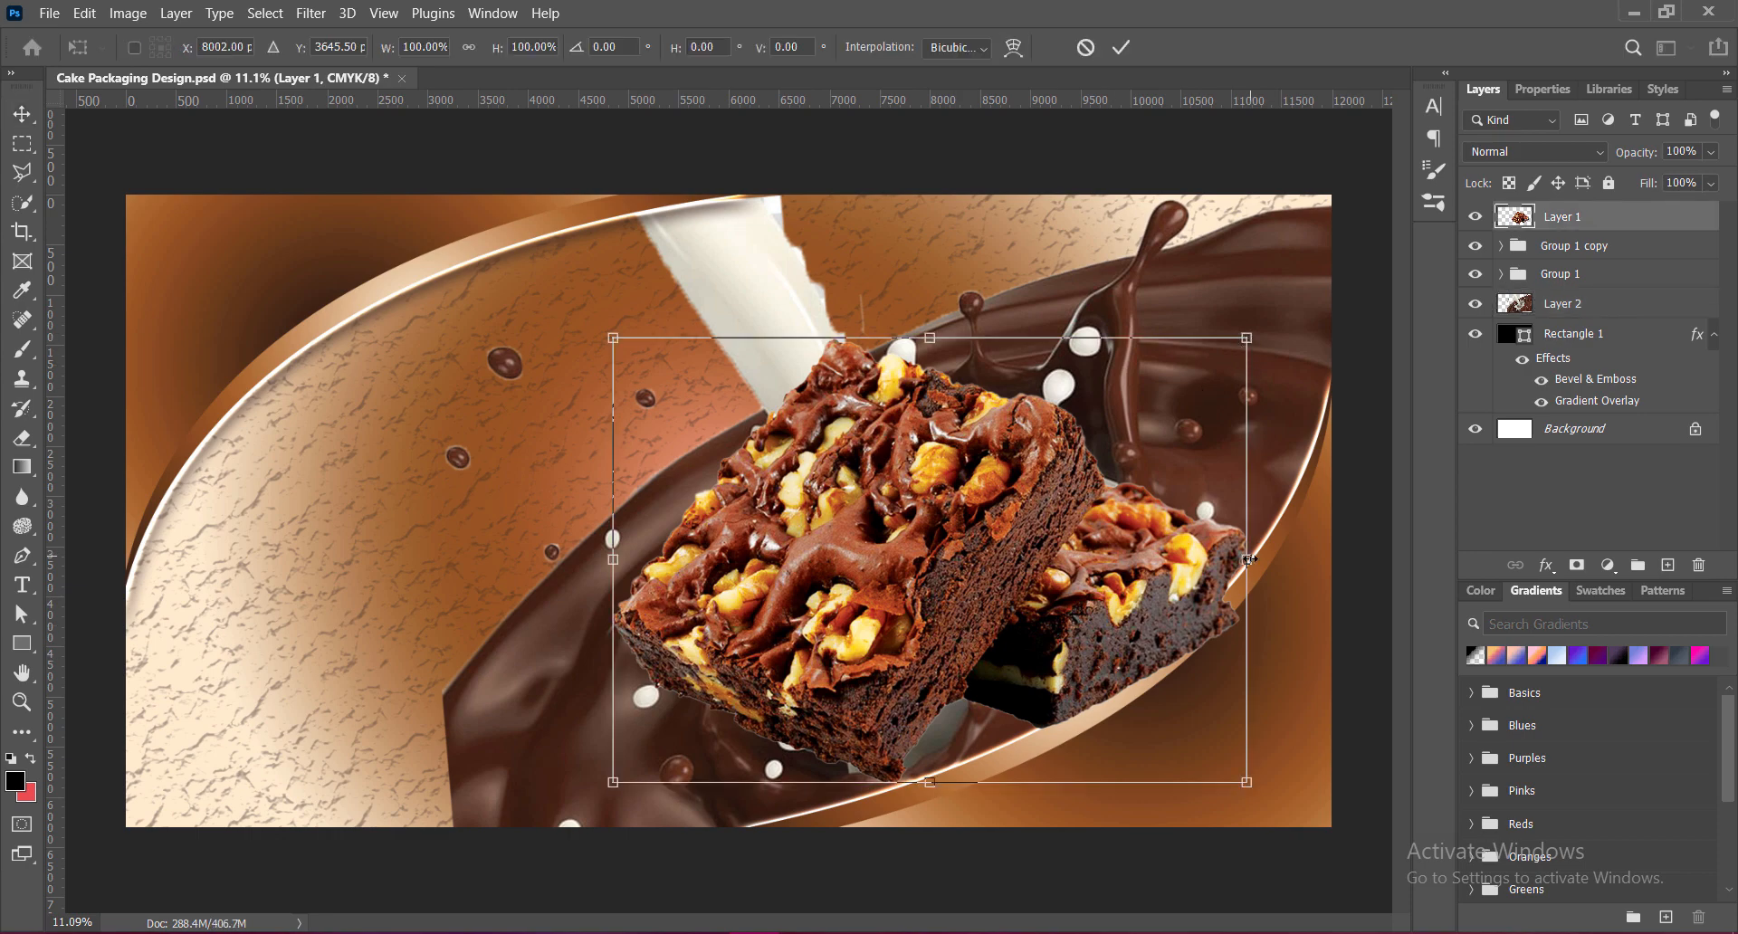
drag(1249, 560, 1288, 543)
mouse_move(1026, 585)
mouse_down()
mouse_move(1026, 535)
mouse_move(1027, 558)
mouse_move(1007, 564)
mouse_move(1030, 568)
mouse_up()
key(Return)
Raise the contrast of the chocolate splash layer to its maximum with Brightness/Contrast.
click(1235, 315)
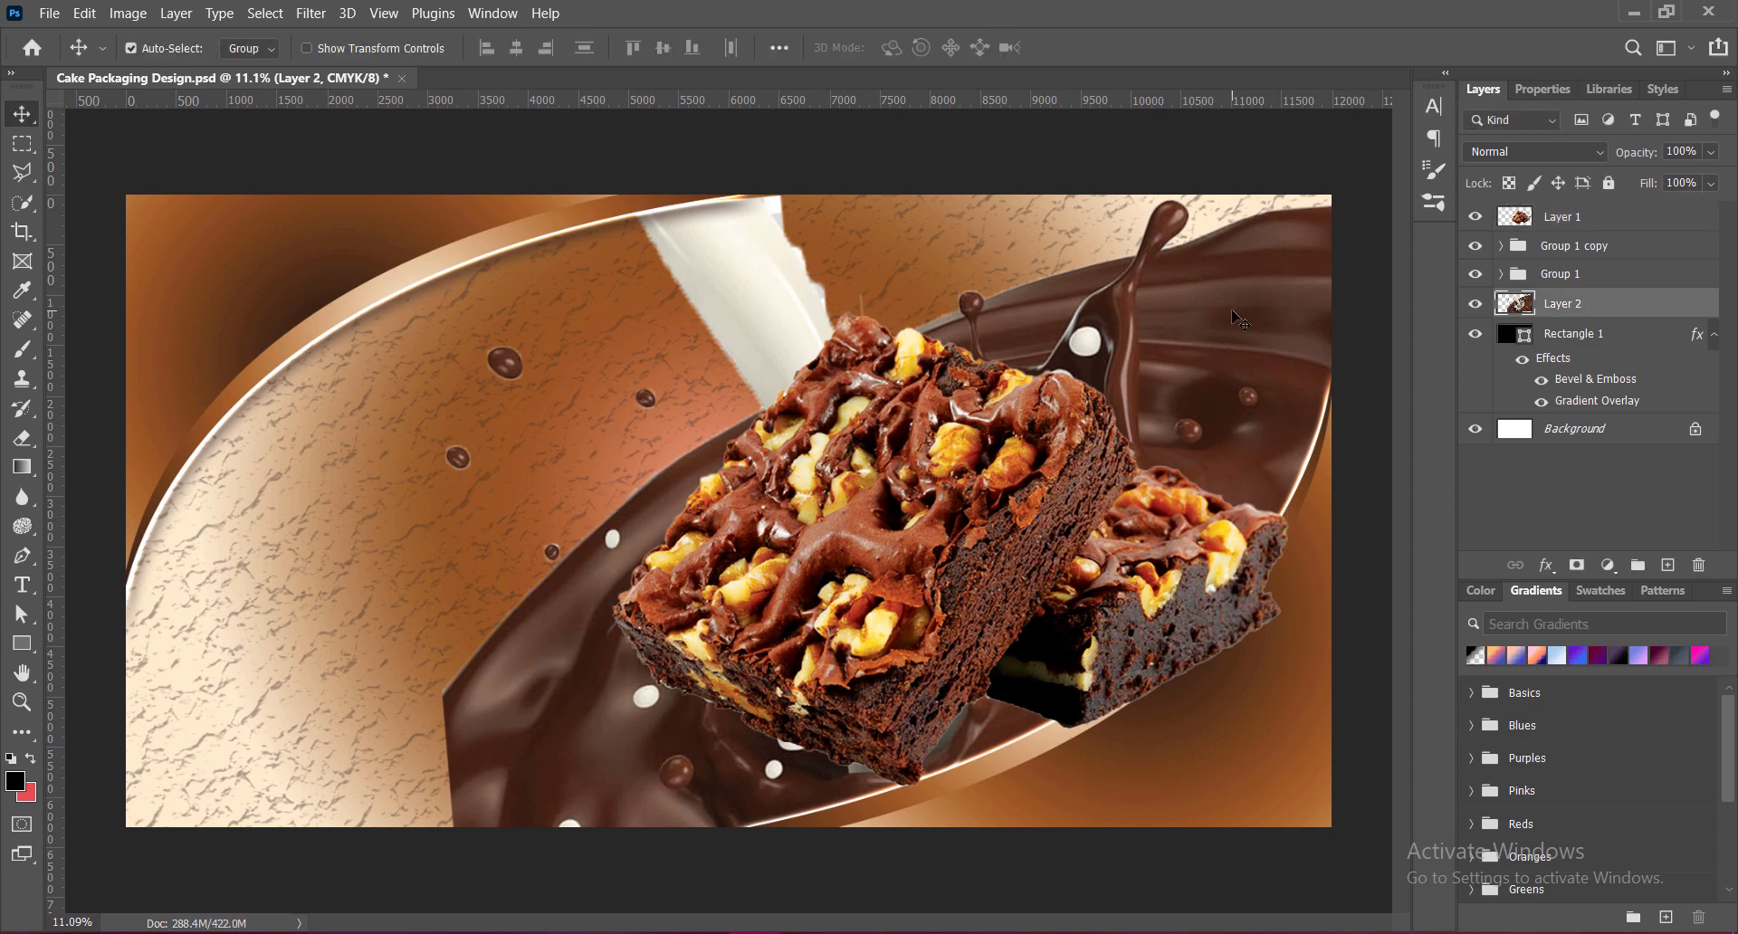
click(127, 14)
mouse_move(163, 66)
click(408, 67)
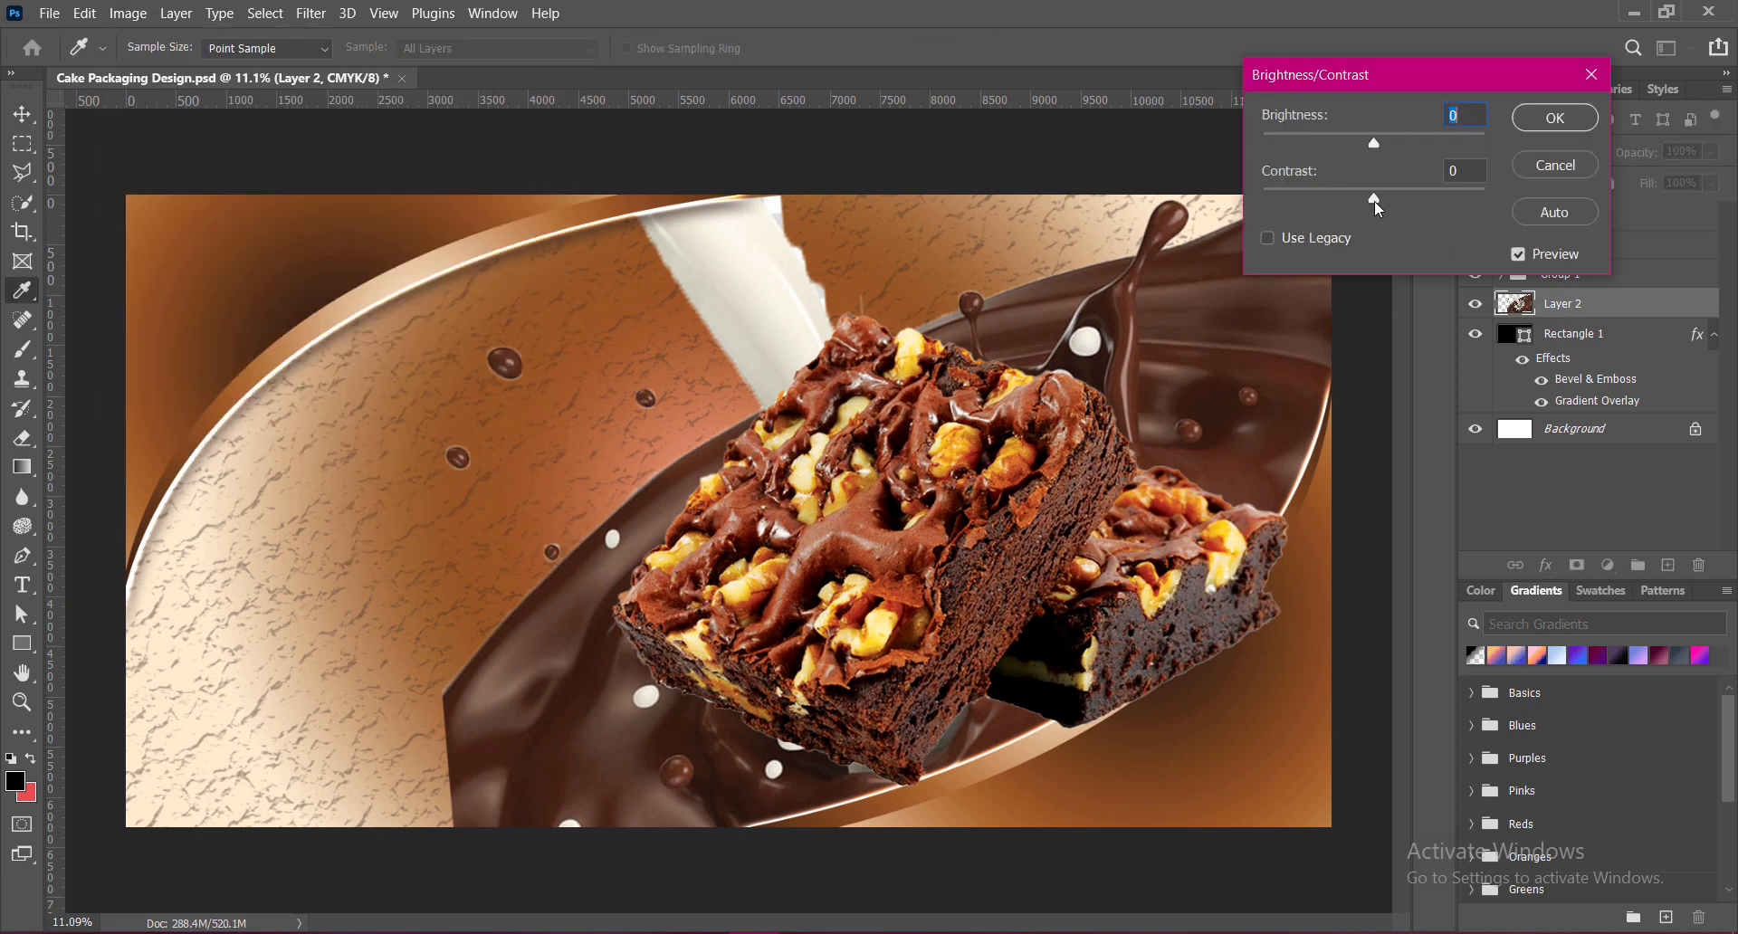
drag(1375, 199, 1654, 193)
key(Tab)
click(1573, 113)
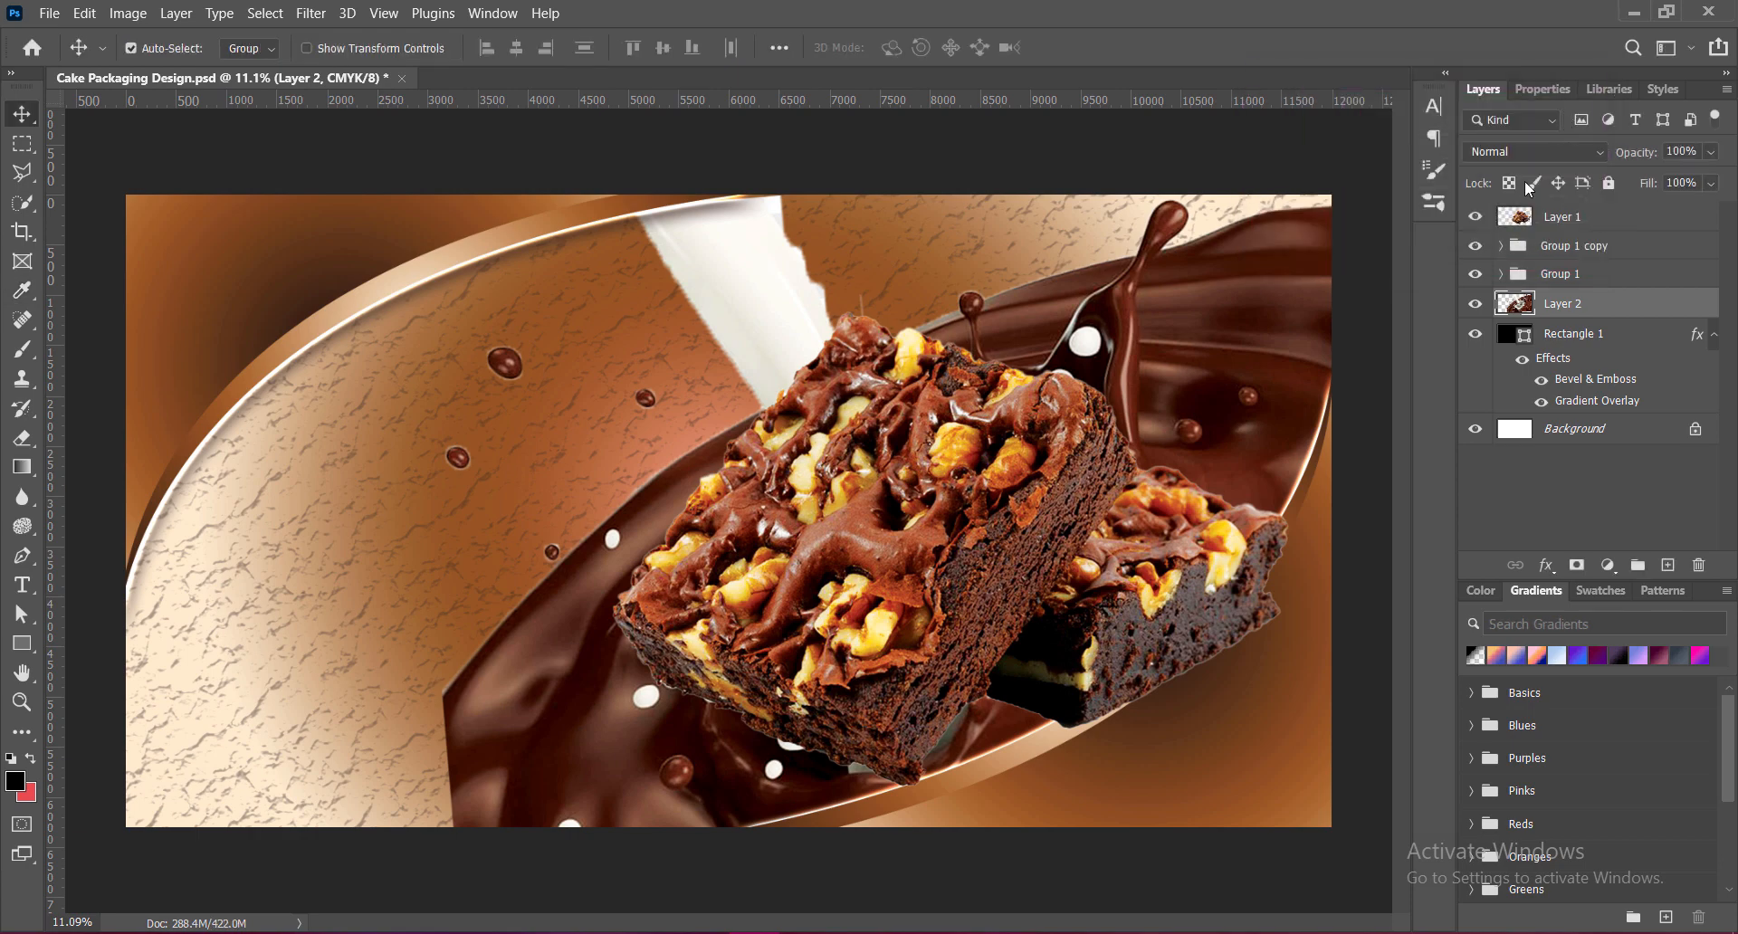
Lighten the splash layer with Curves by moving the midpoint from input 51 to output 44.
click(128, 13)
mouse_move(181, 66)
click(389, 120)
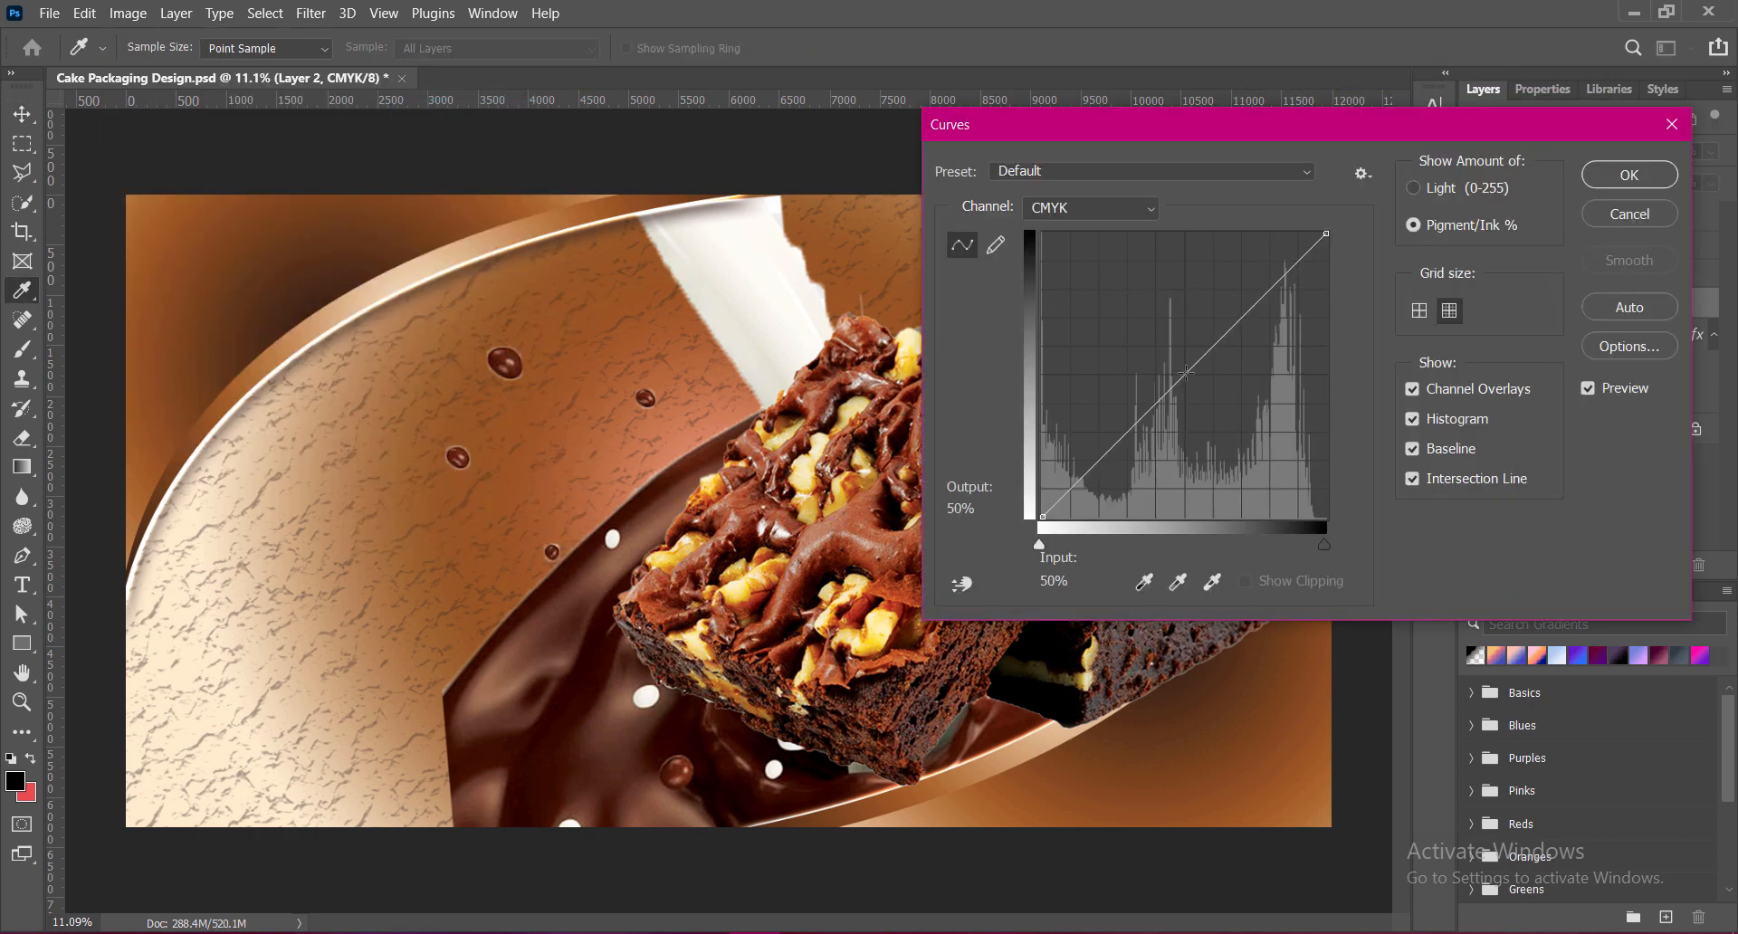
mouse_move(1186, 372)
mouse_down()
mouse_move(1173, 330)
mouse_move(1192, 414)
mouse_move(1187, 392)
mouse_up()
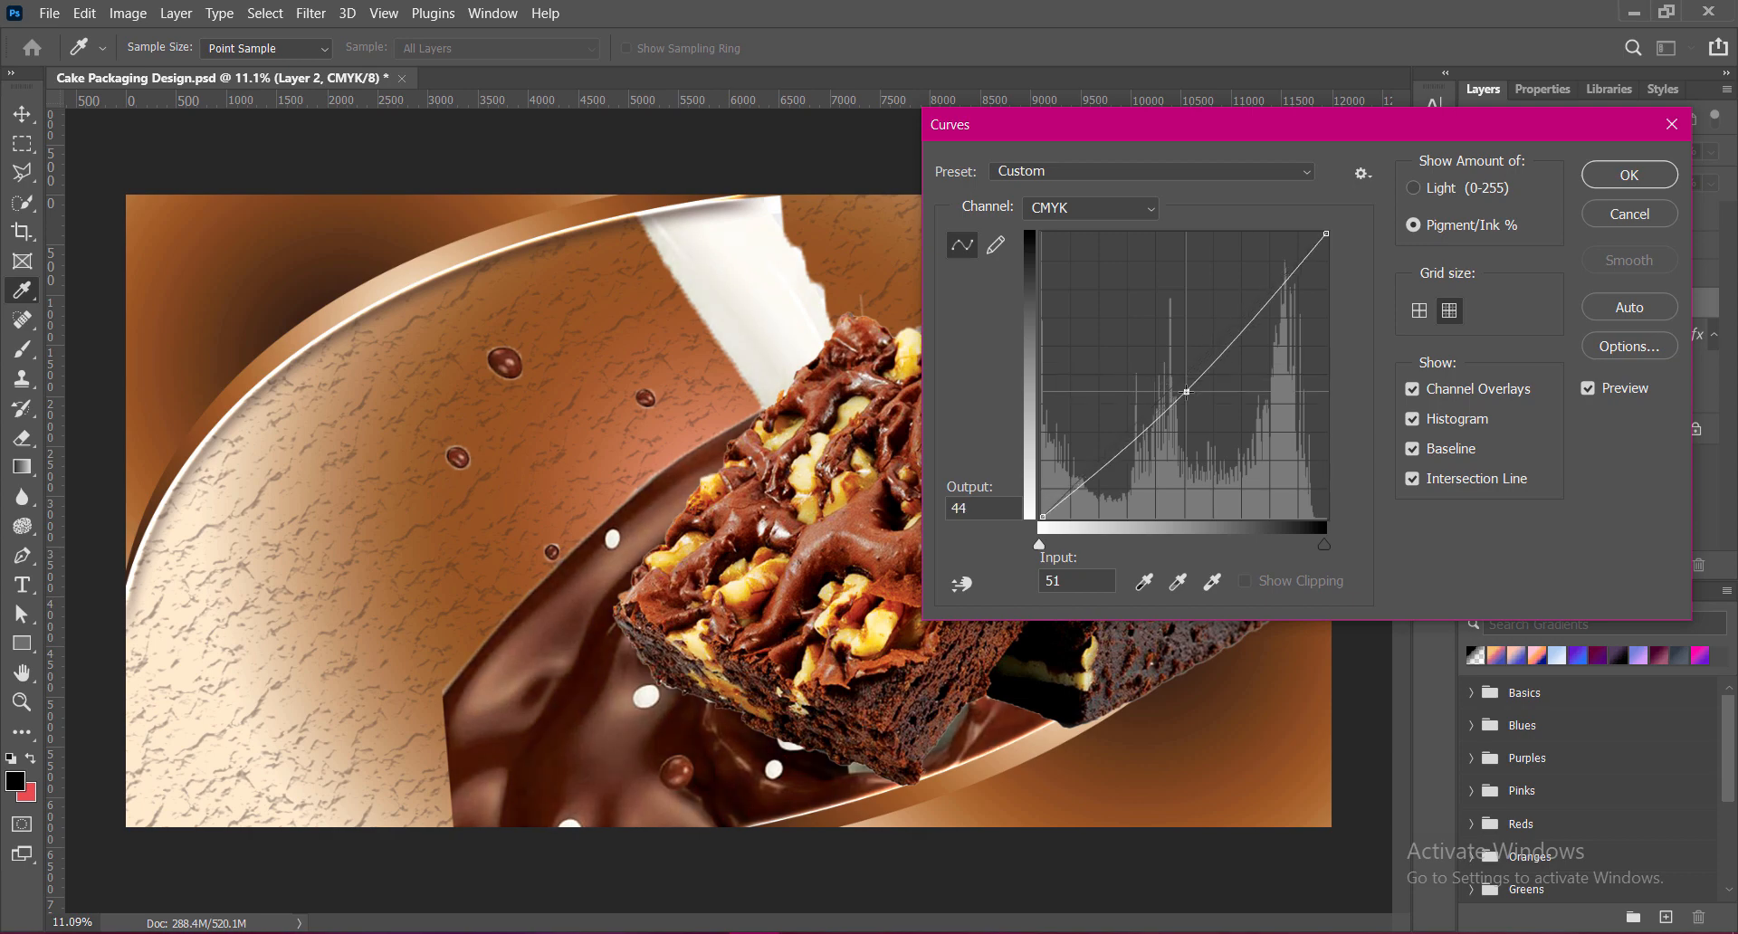
key(Return)
Boost the splash layer's colour with a Hue/Saturation preset and save the document.
click(128, 14)
mouse_move(181, 66)
click(389, 181)
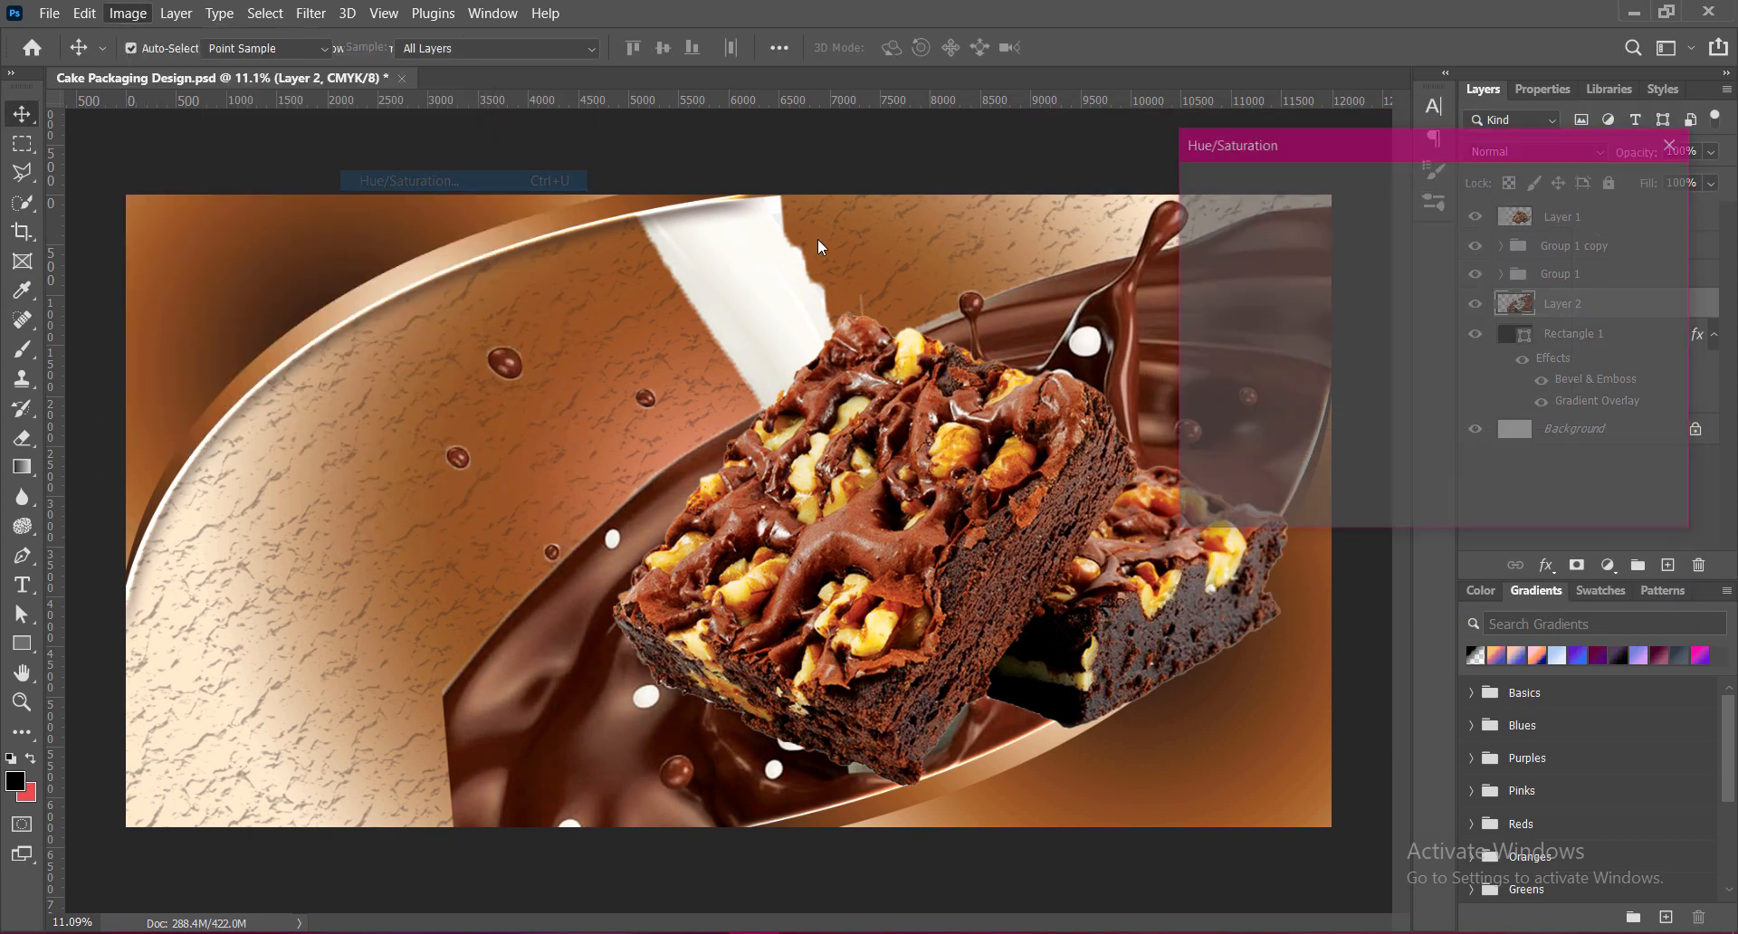
click(1314, 182)
click(1322, 287)
click(1653, 192)
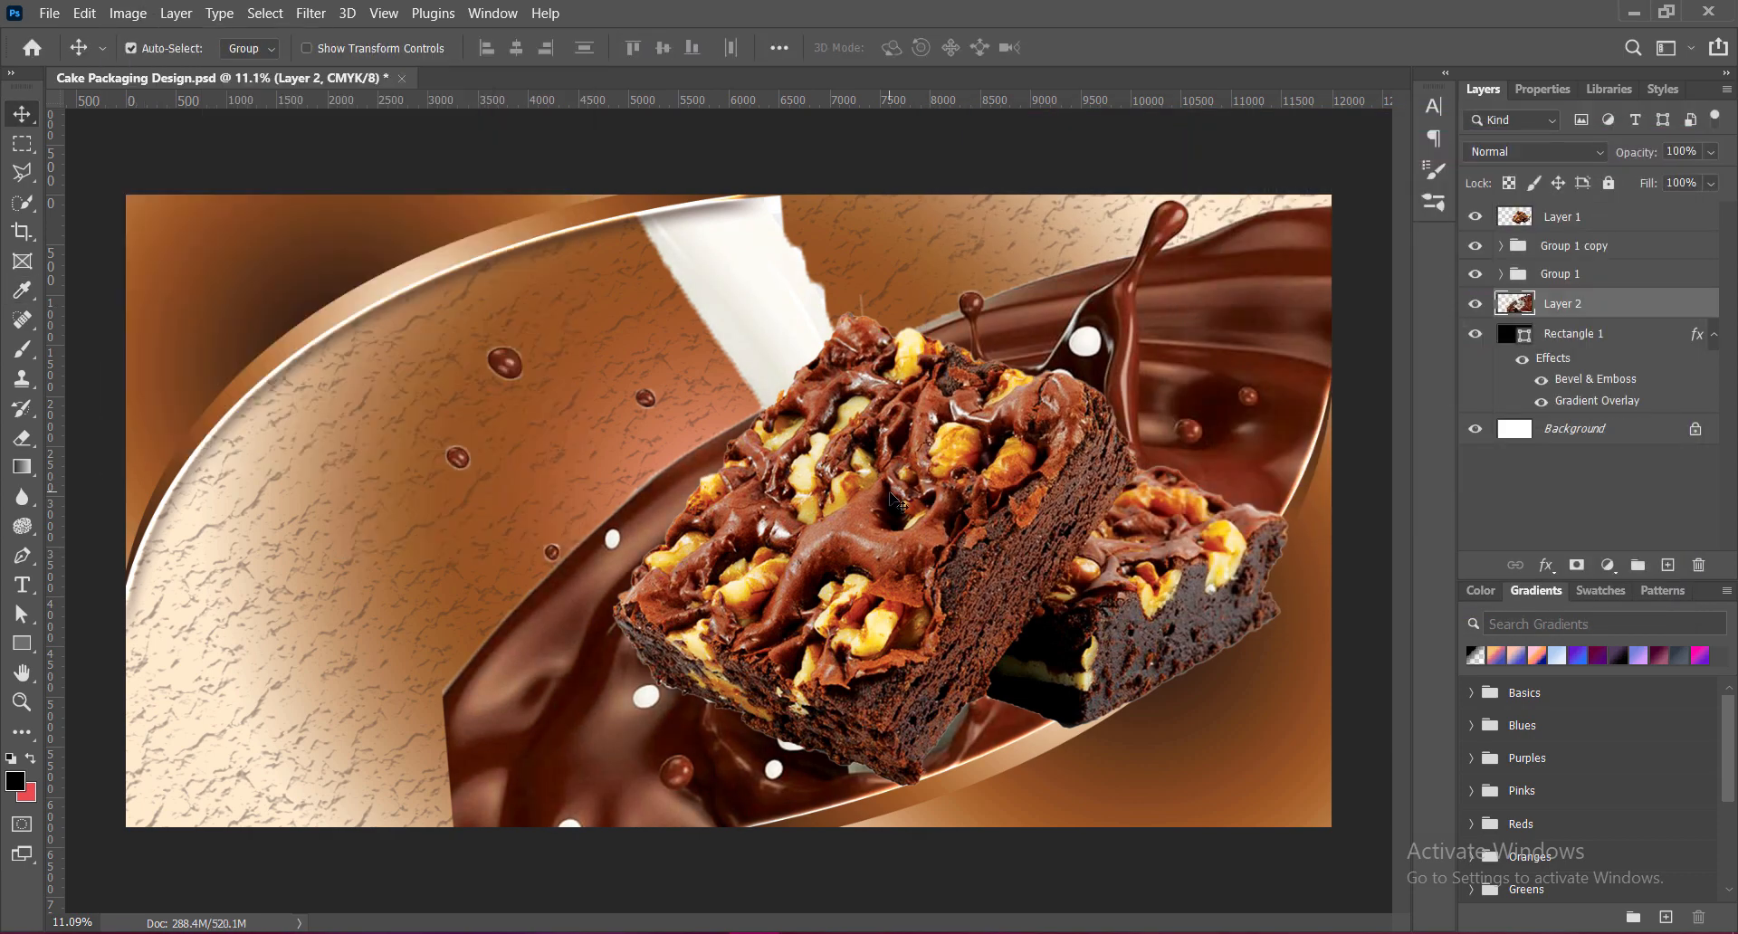
key(ctrl+s)
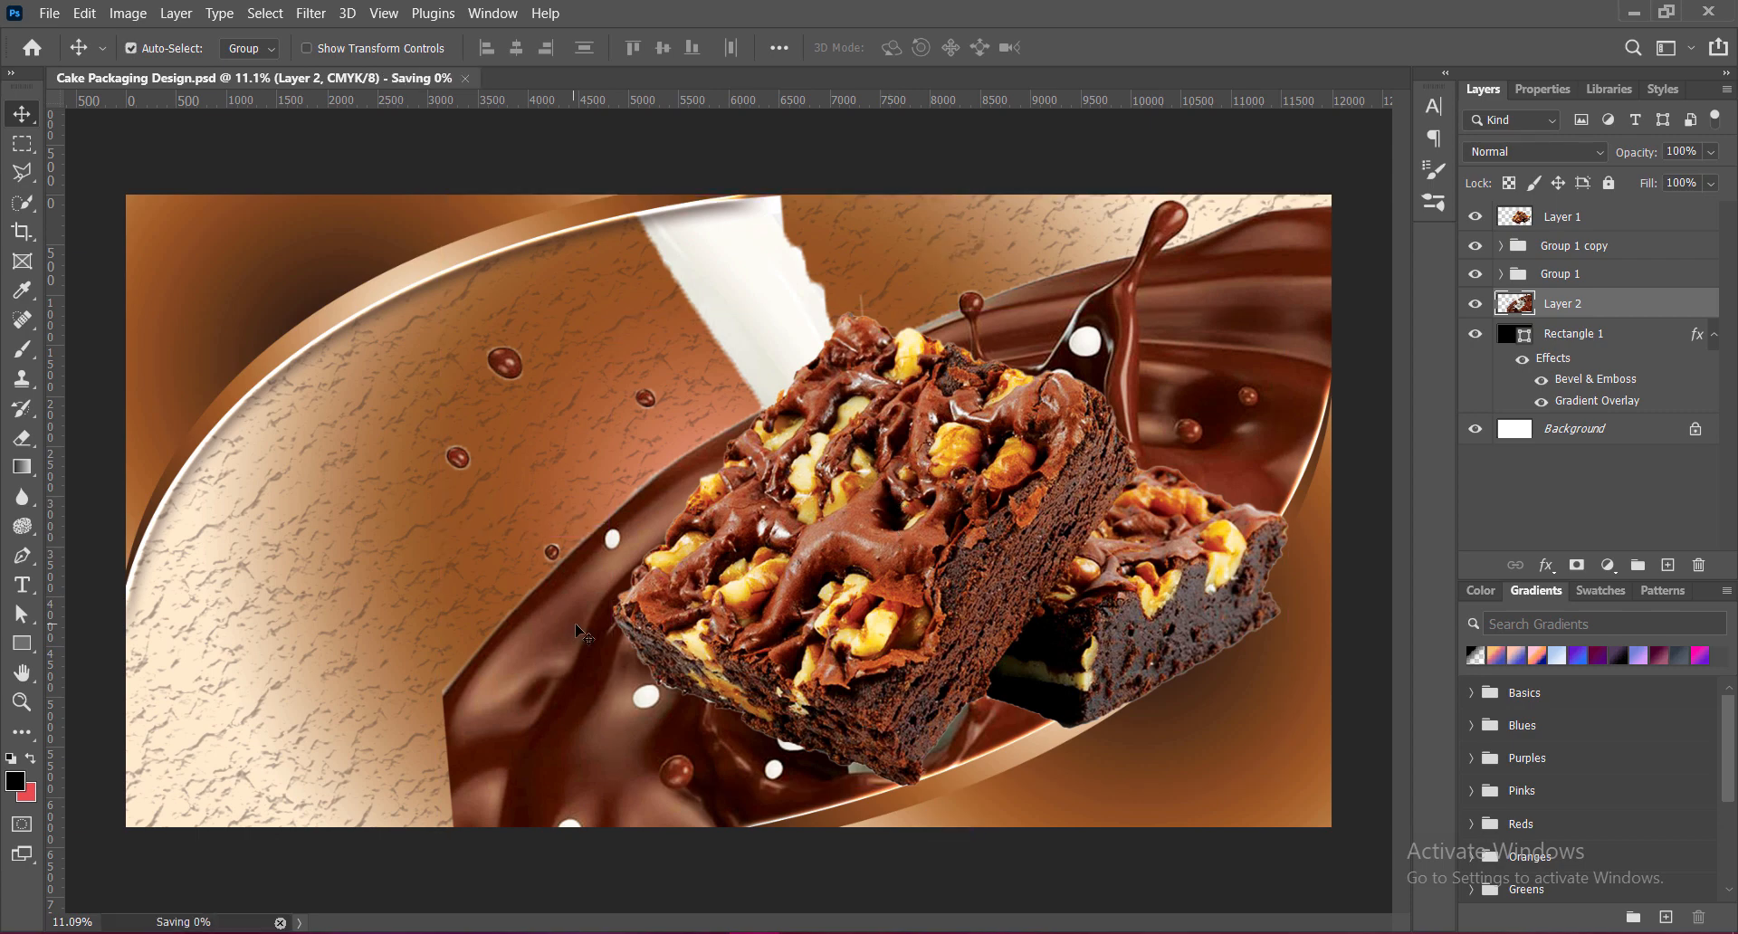
Apply a strong Radial Blur with the Zoom method and Best quality to the splash layer, and save the document.
click(310, 13)
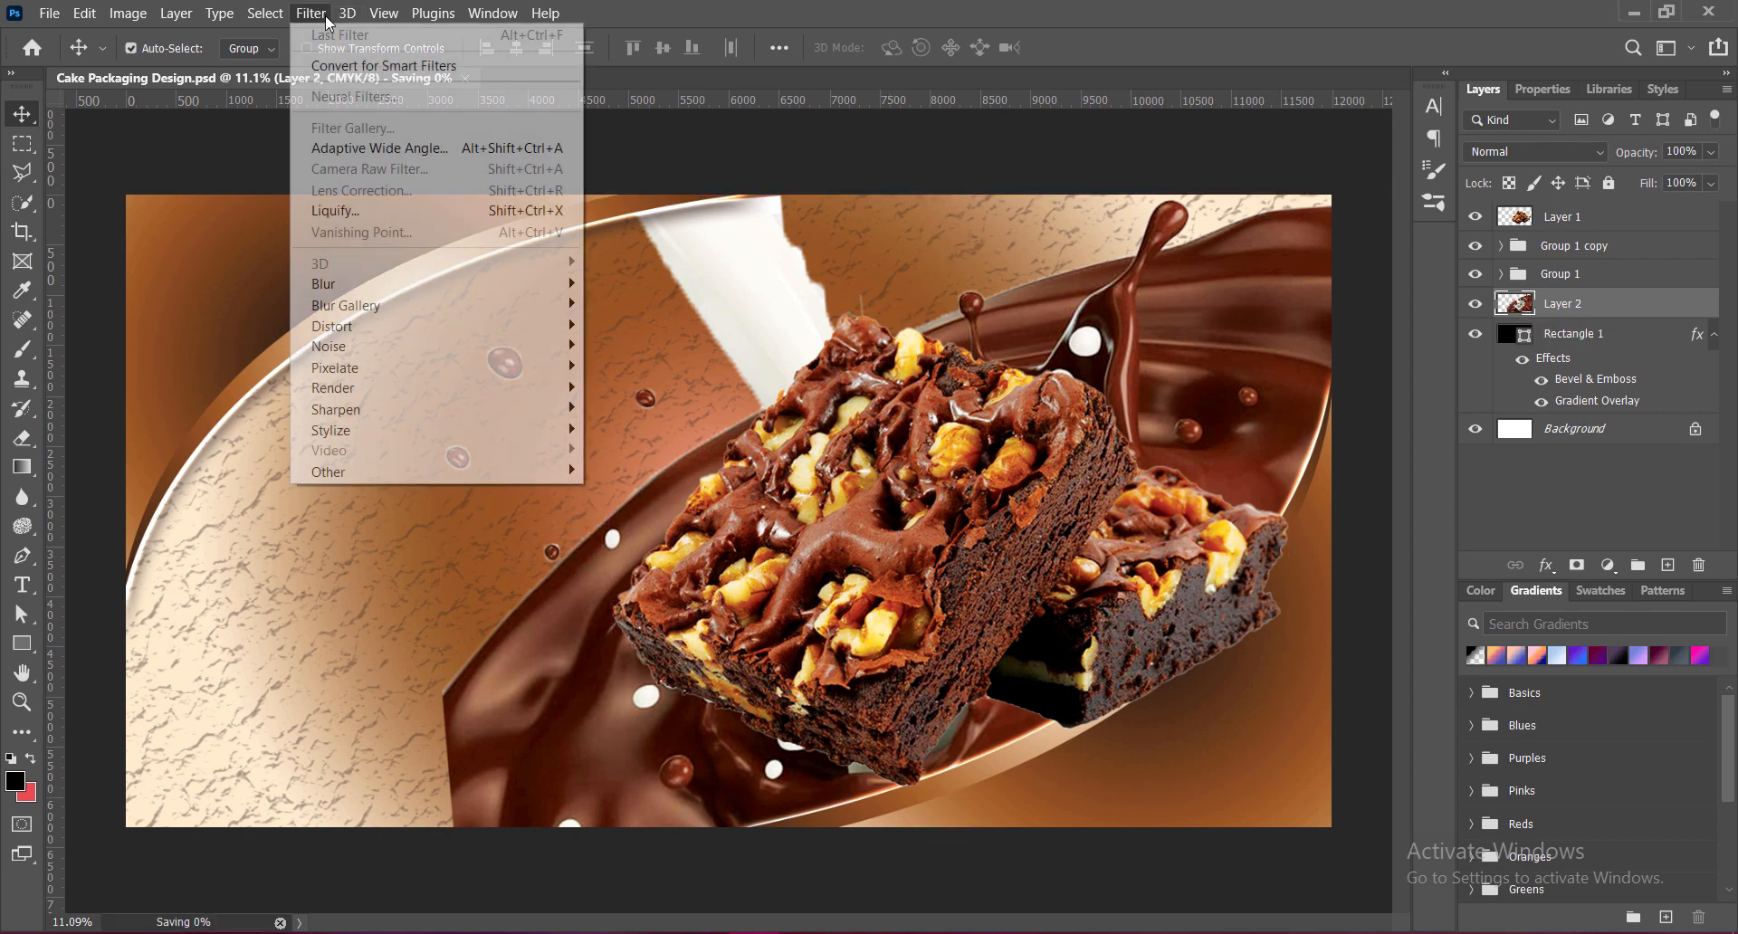
mouse_move(568, 290)
click(636, 429)
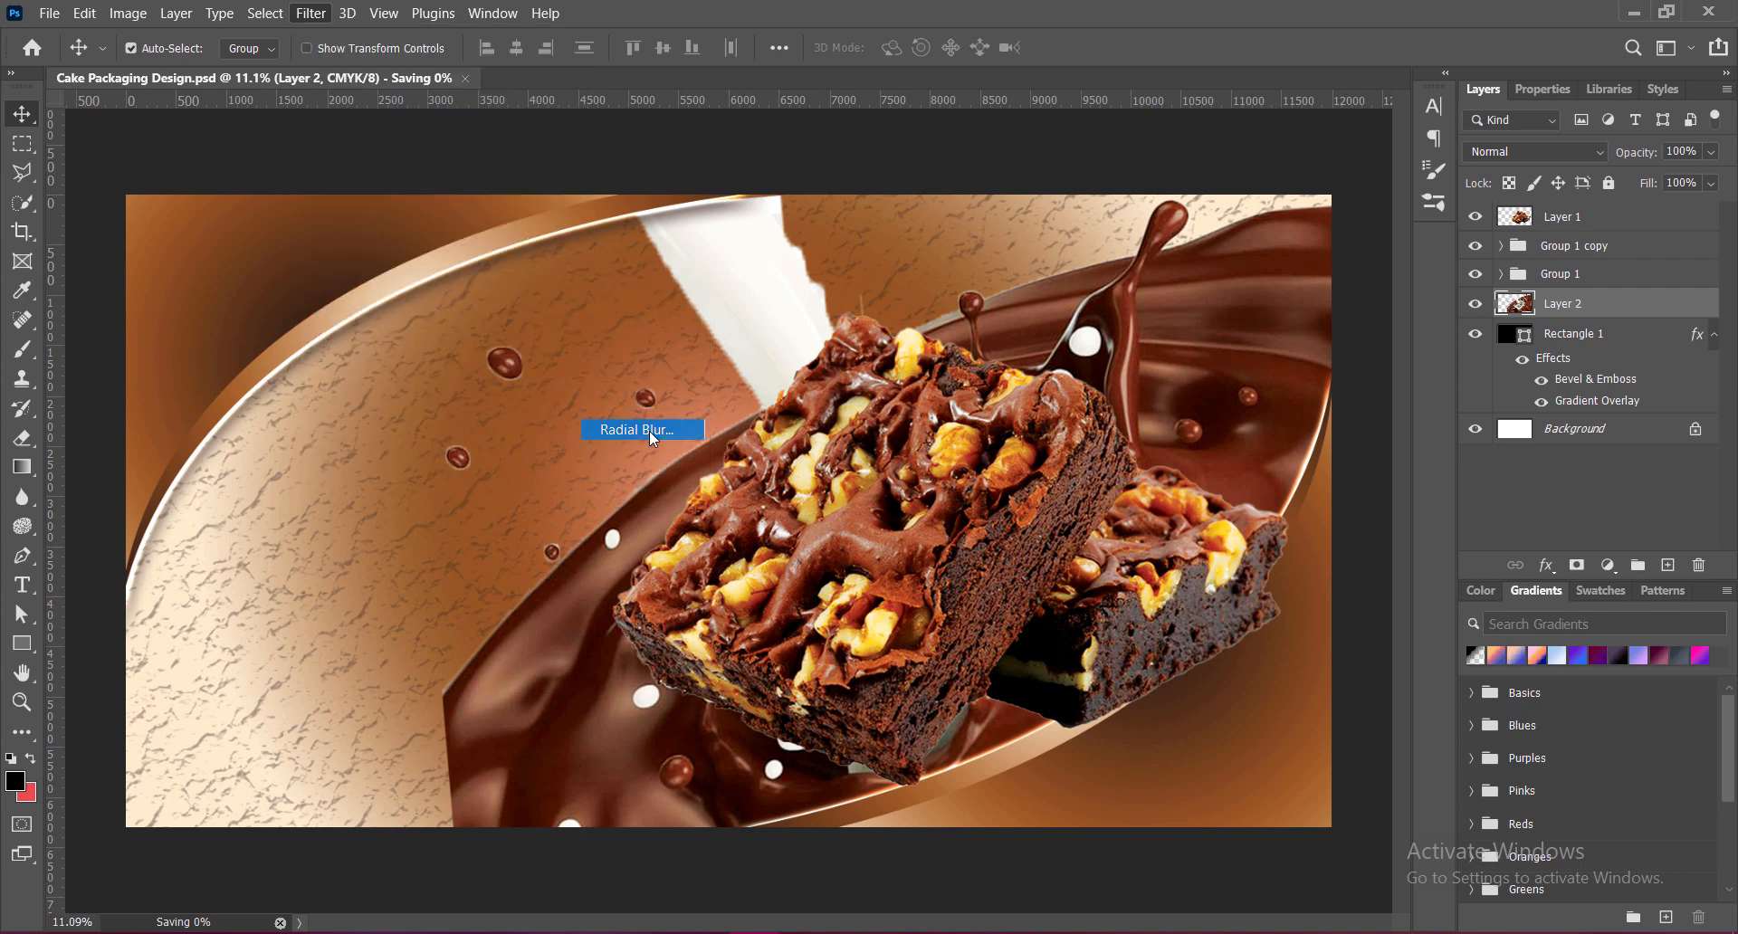
click(1055, 431)
click(1055, 330)
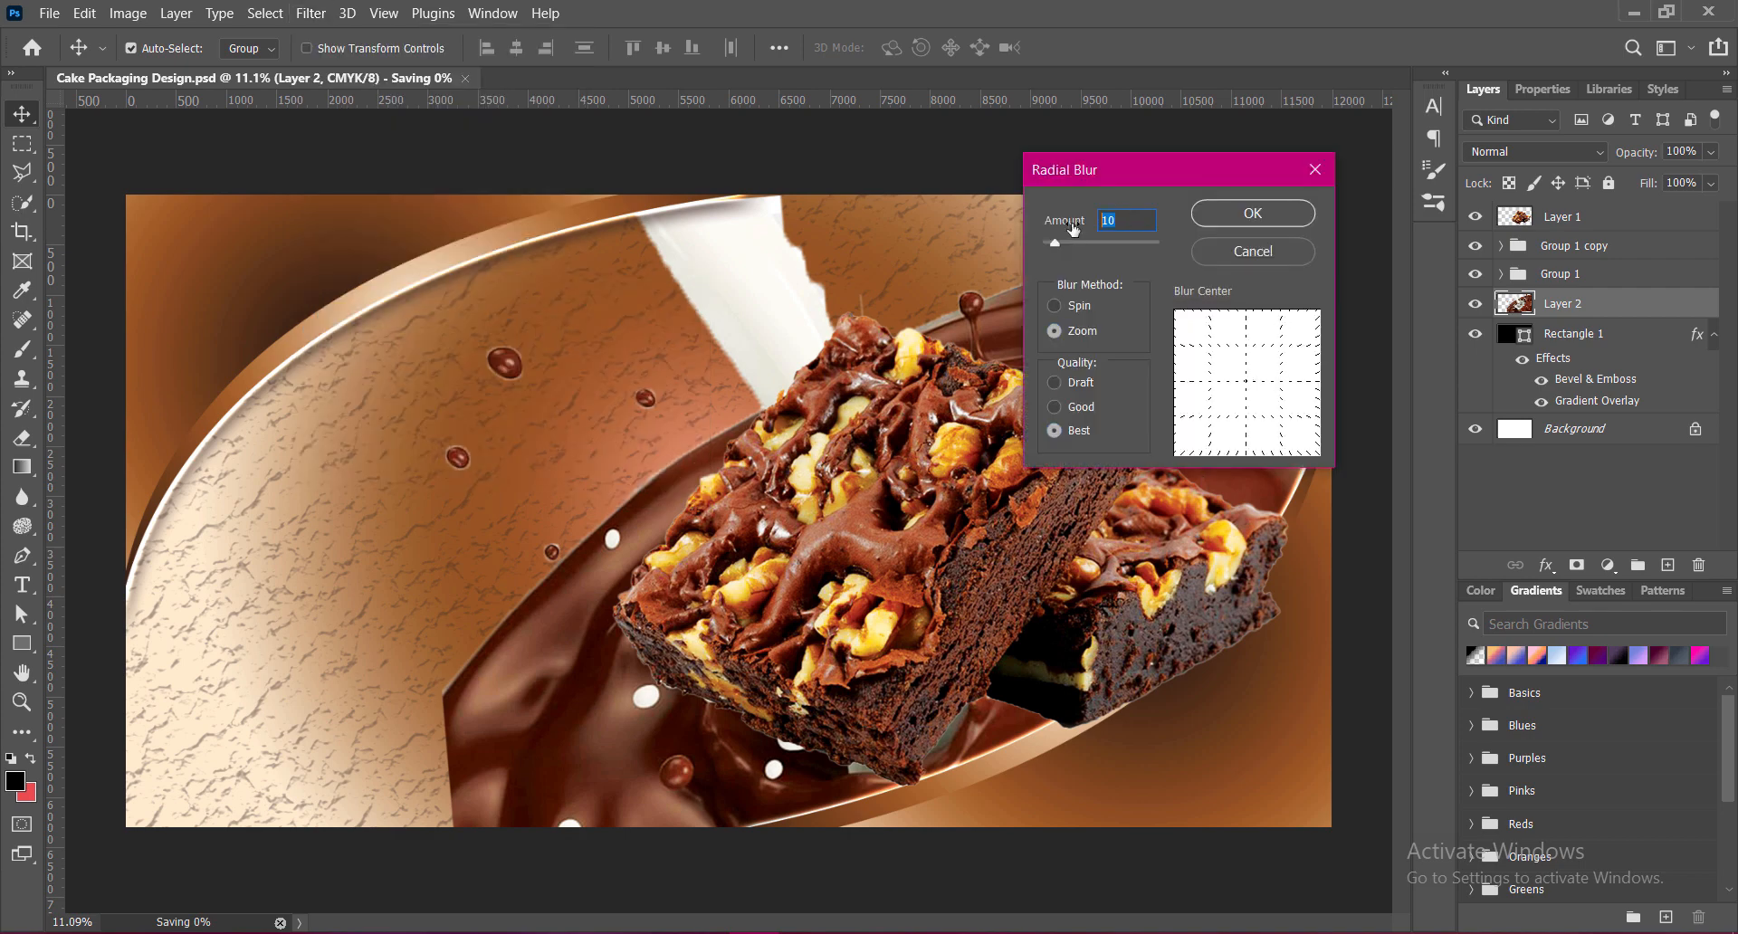
drag(1055, 242, 1129, 243)
click(1278, 216)
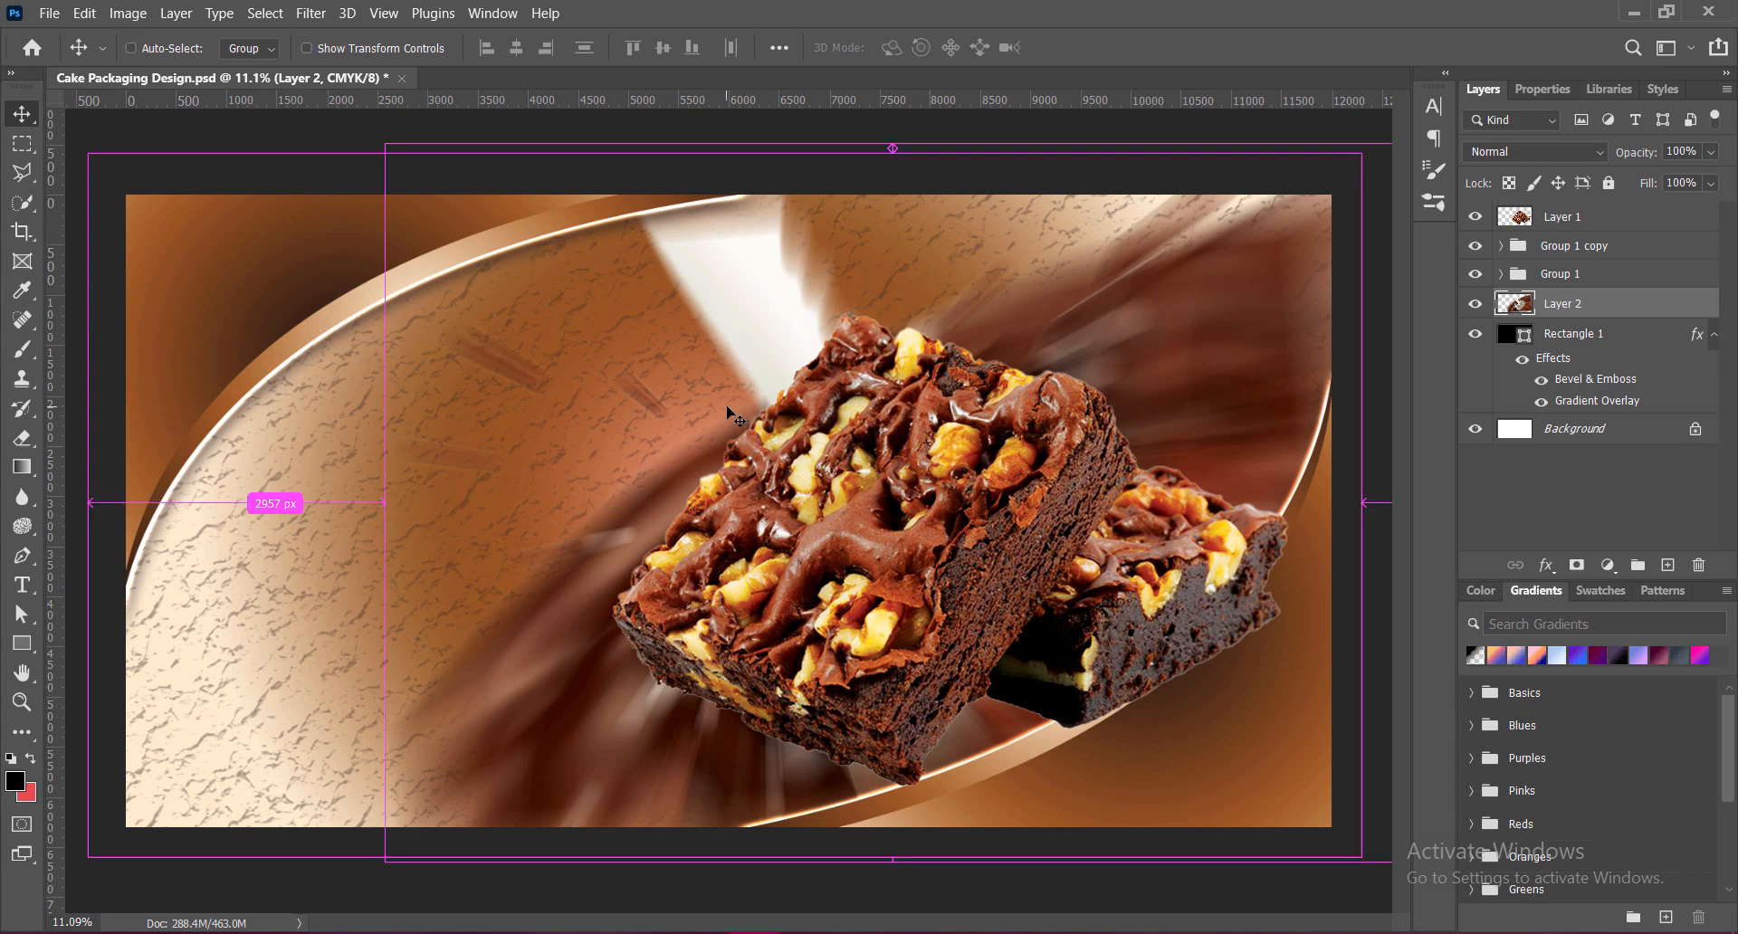
key(ctrl+s)
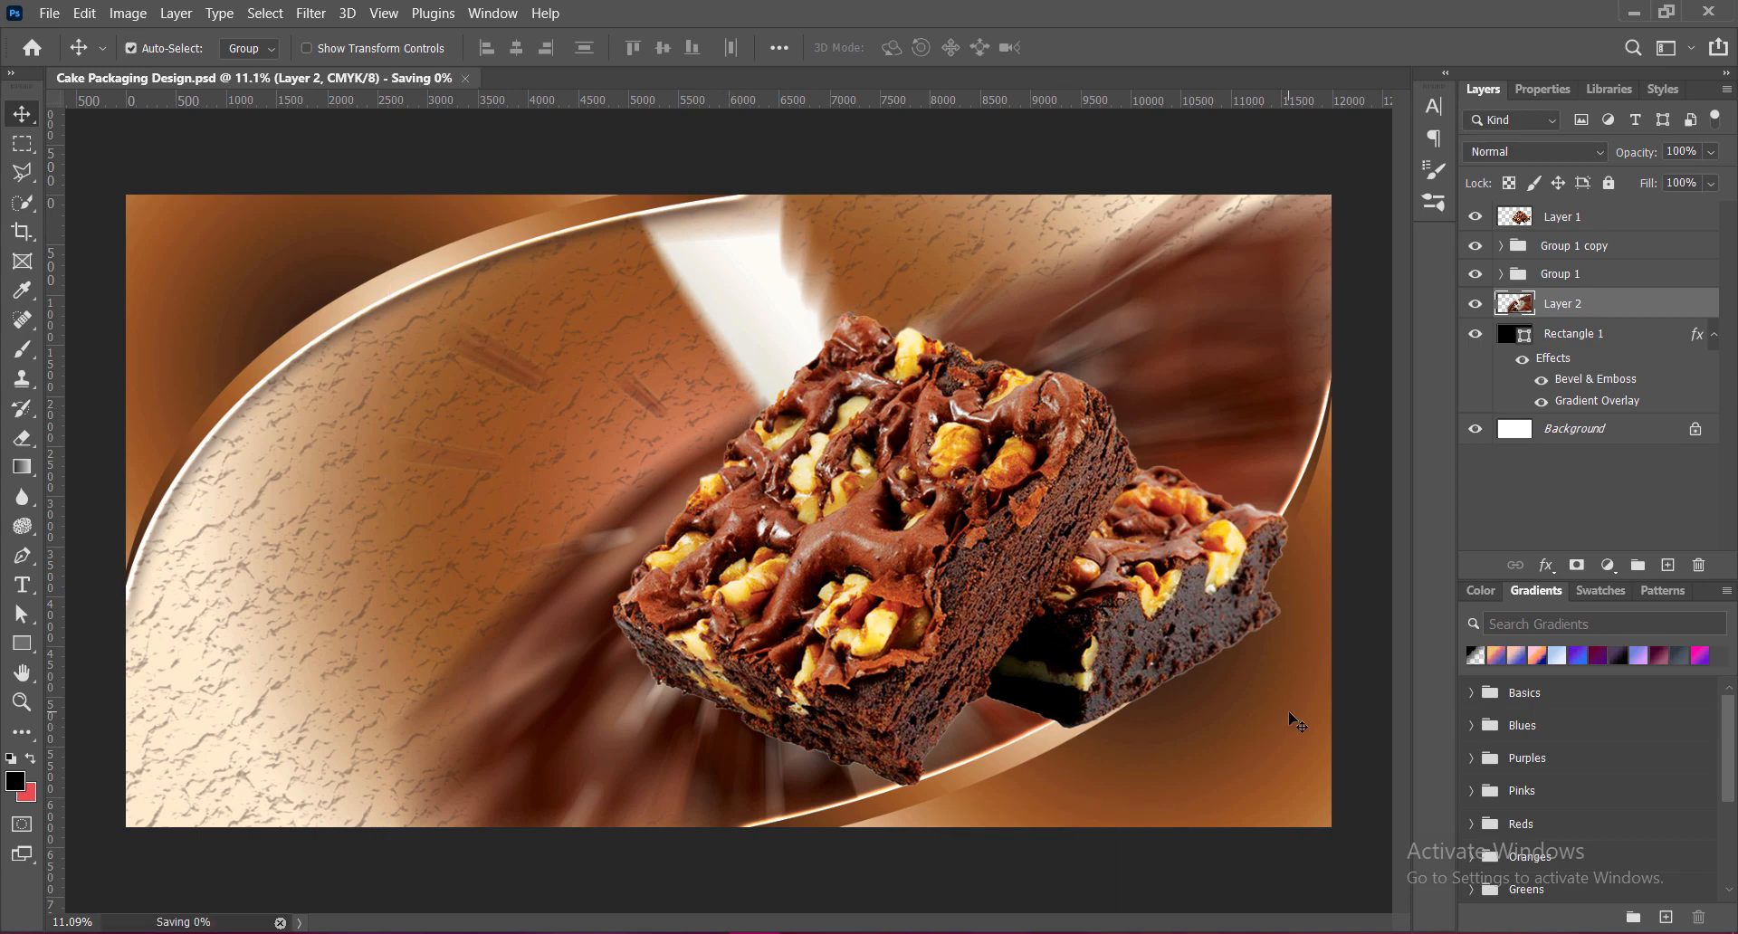
Scale the blurred splash to about 105% and rotate it about -1.9°, and save the document.
key(ctrl+t)
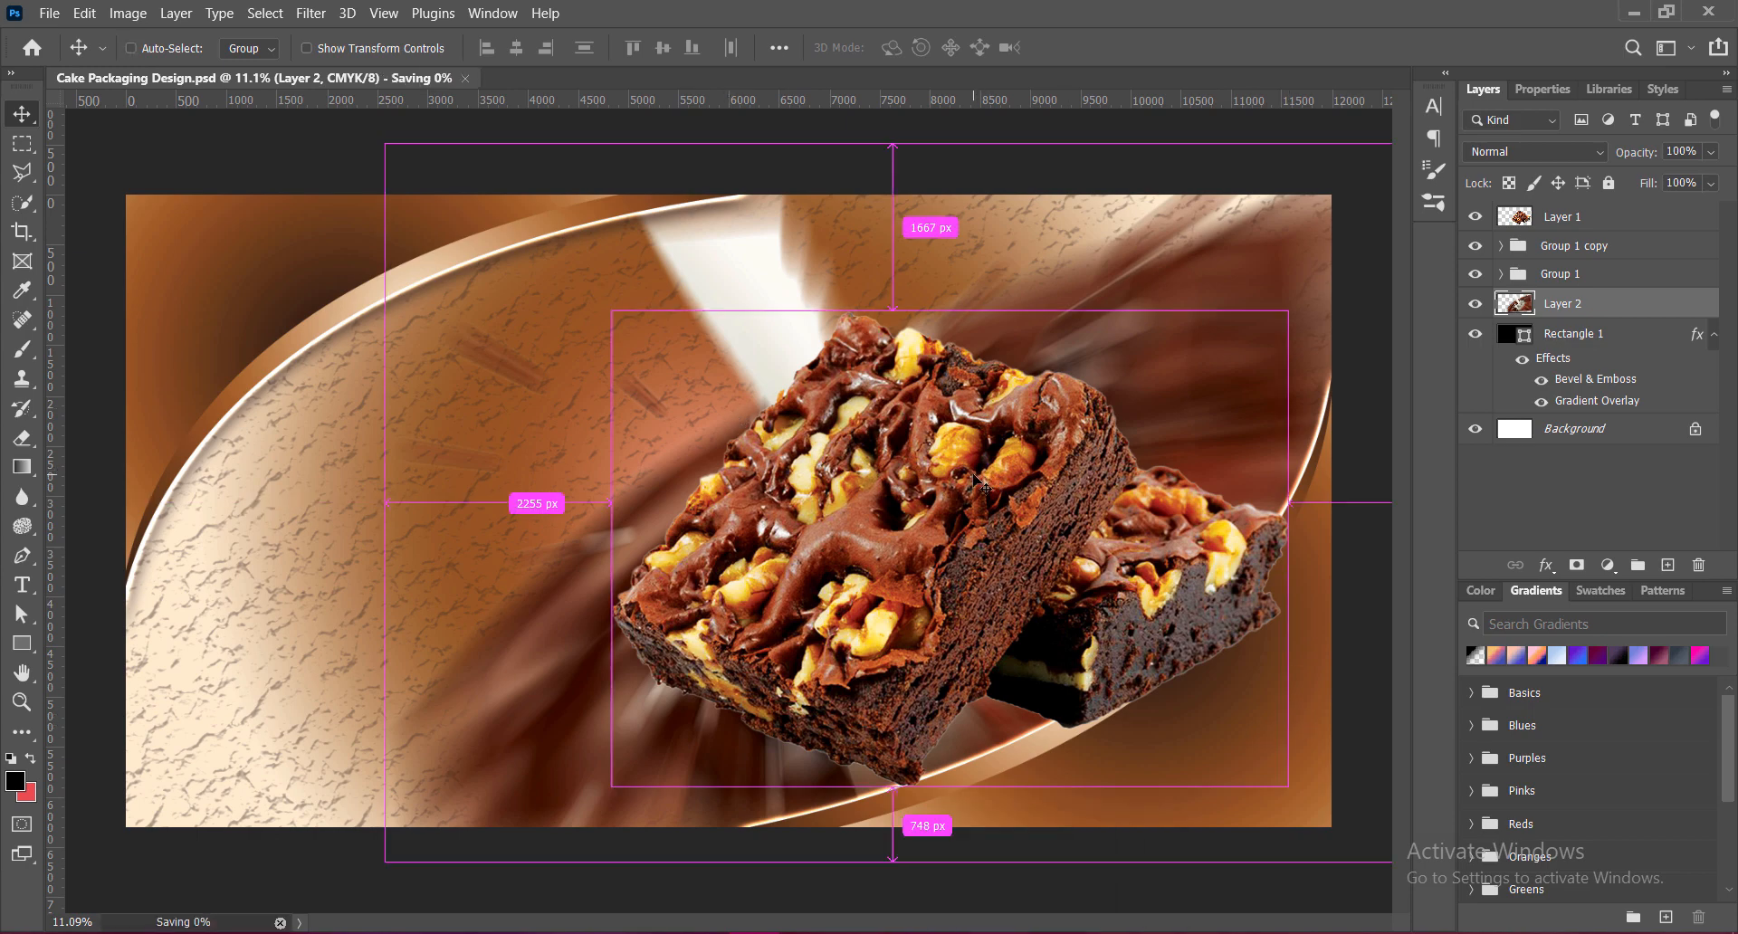
drag(388, 861, 331, 899)
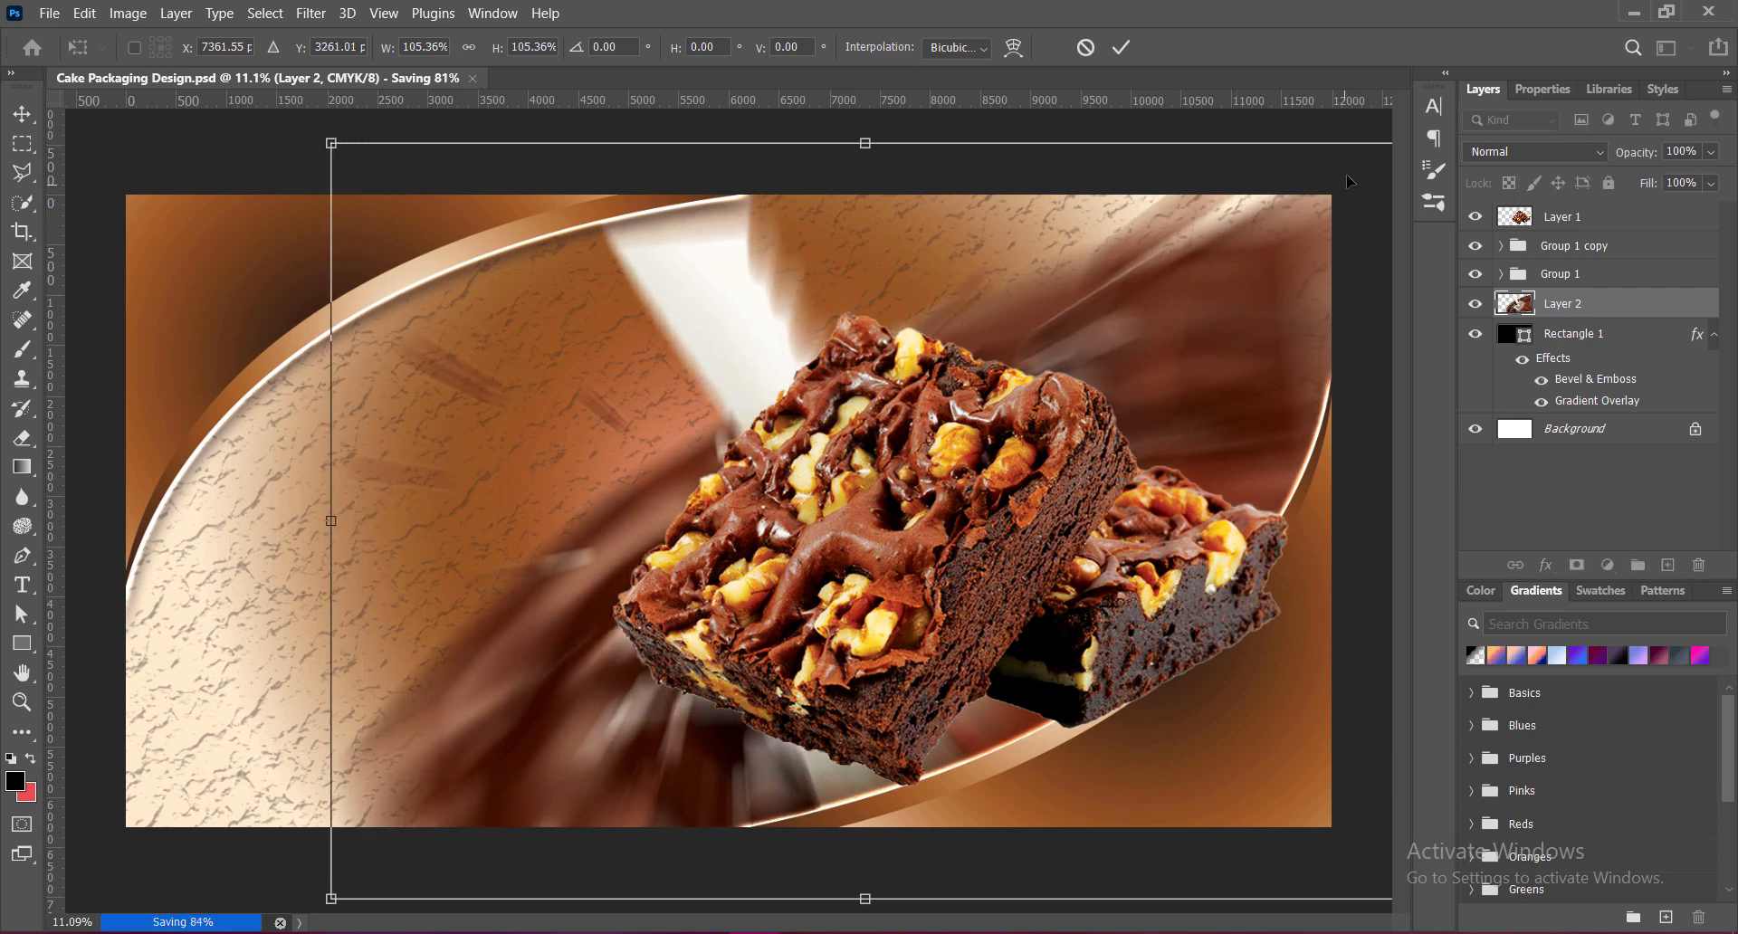
drag(1309, 134, 1295, 118)
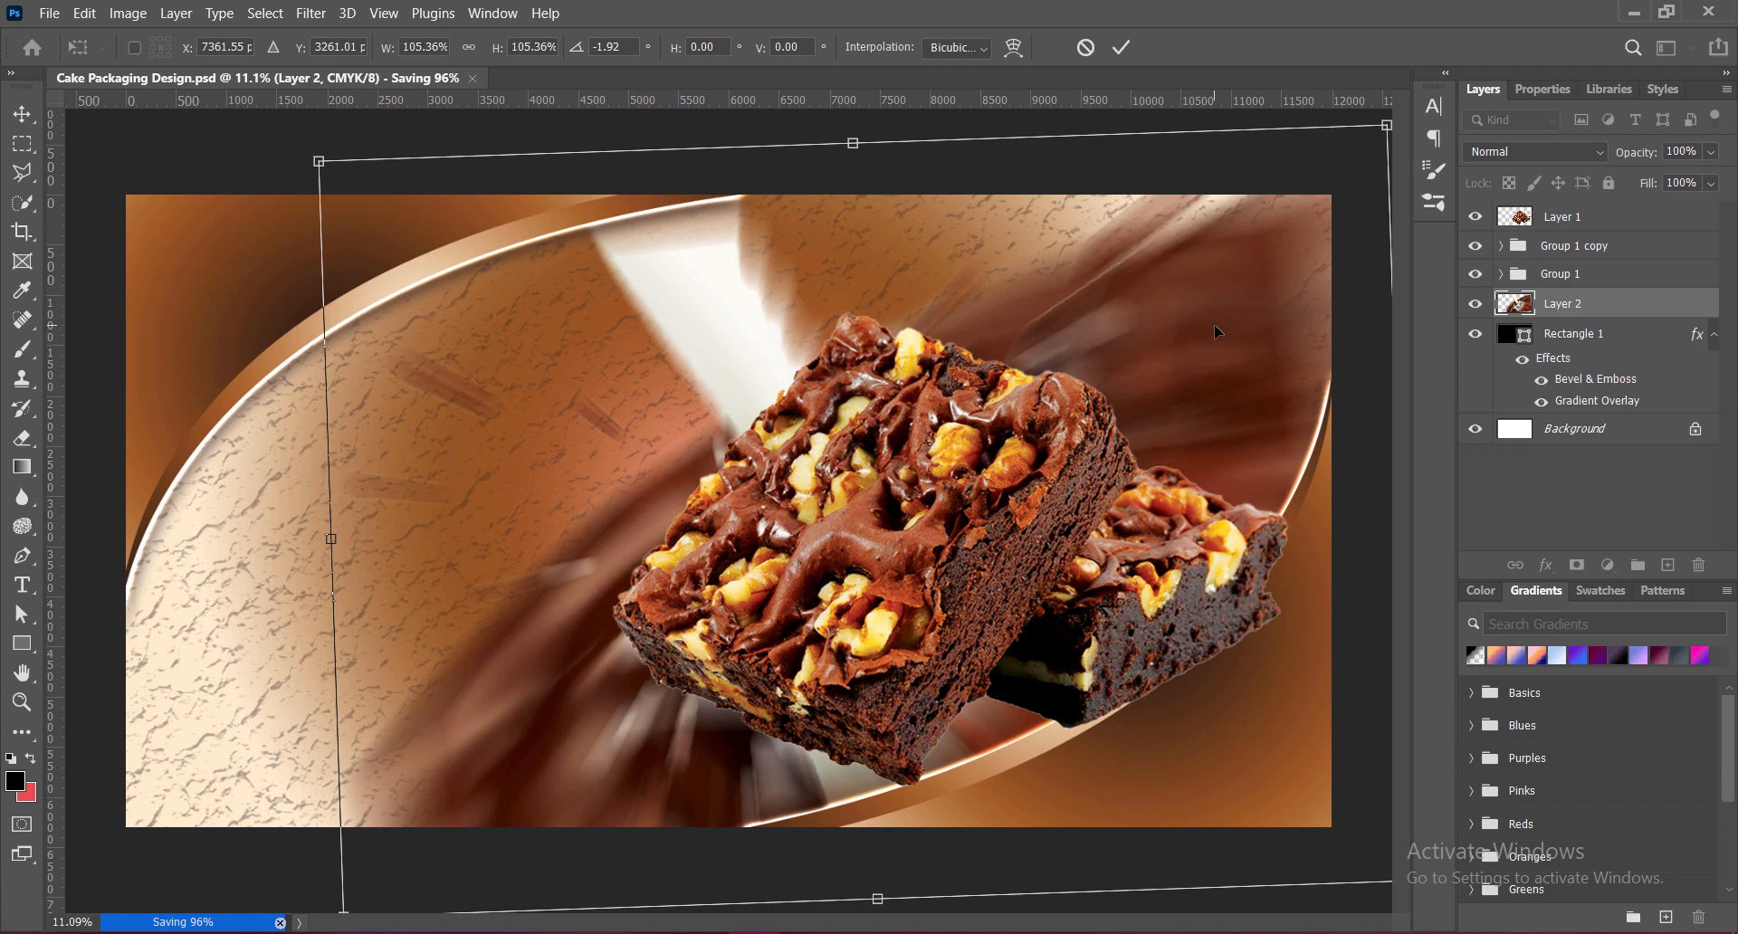
key(Return)
key(ctrl+s)
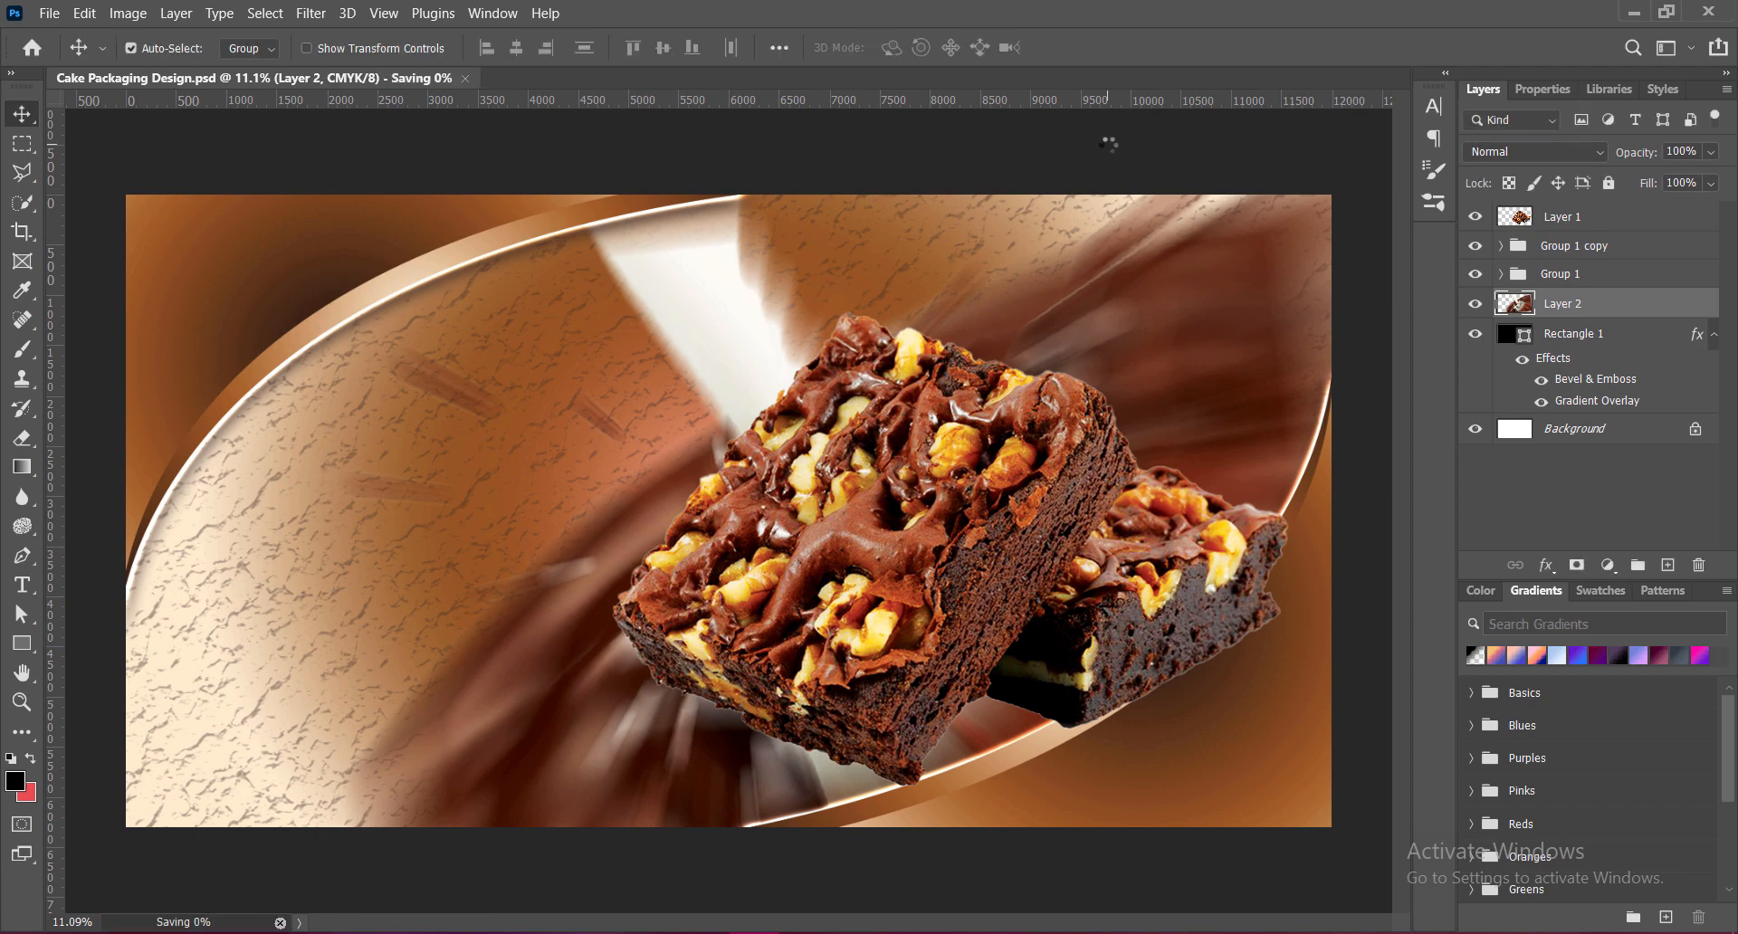
Extend the splash's lower-left edge with the Smudge tool at 50% strength and soften its ends with the Blur tool at 1200–1300 px.
click(27, 500)
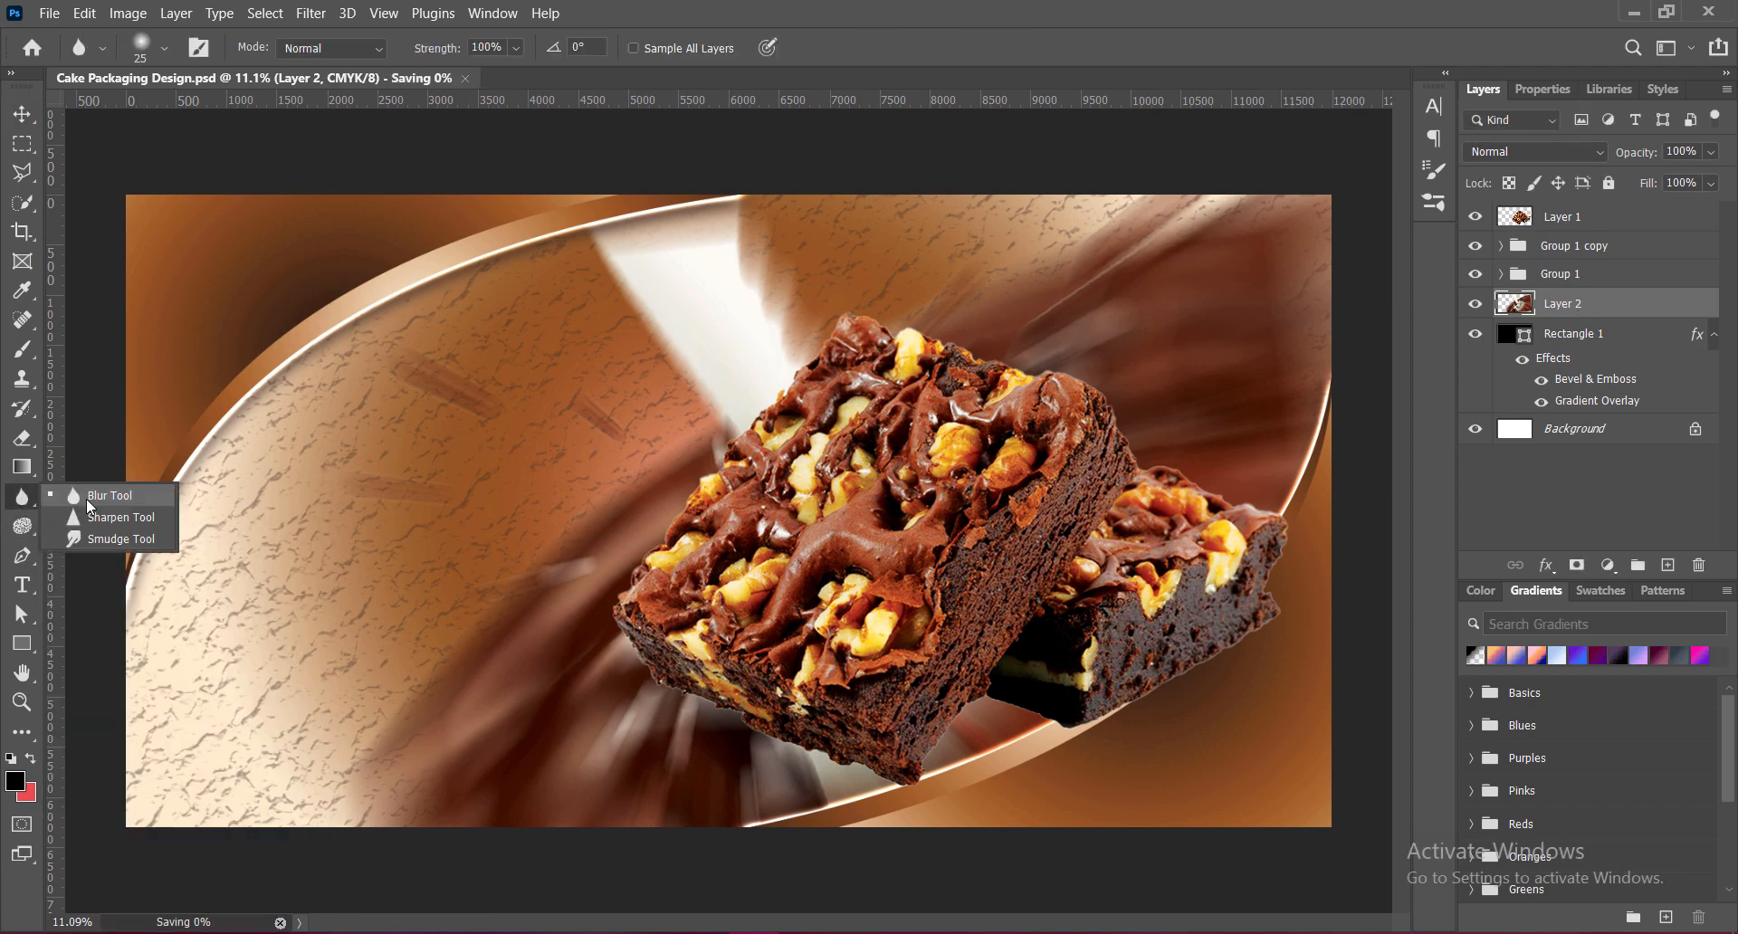
click(90, 542)
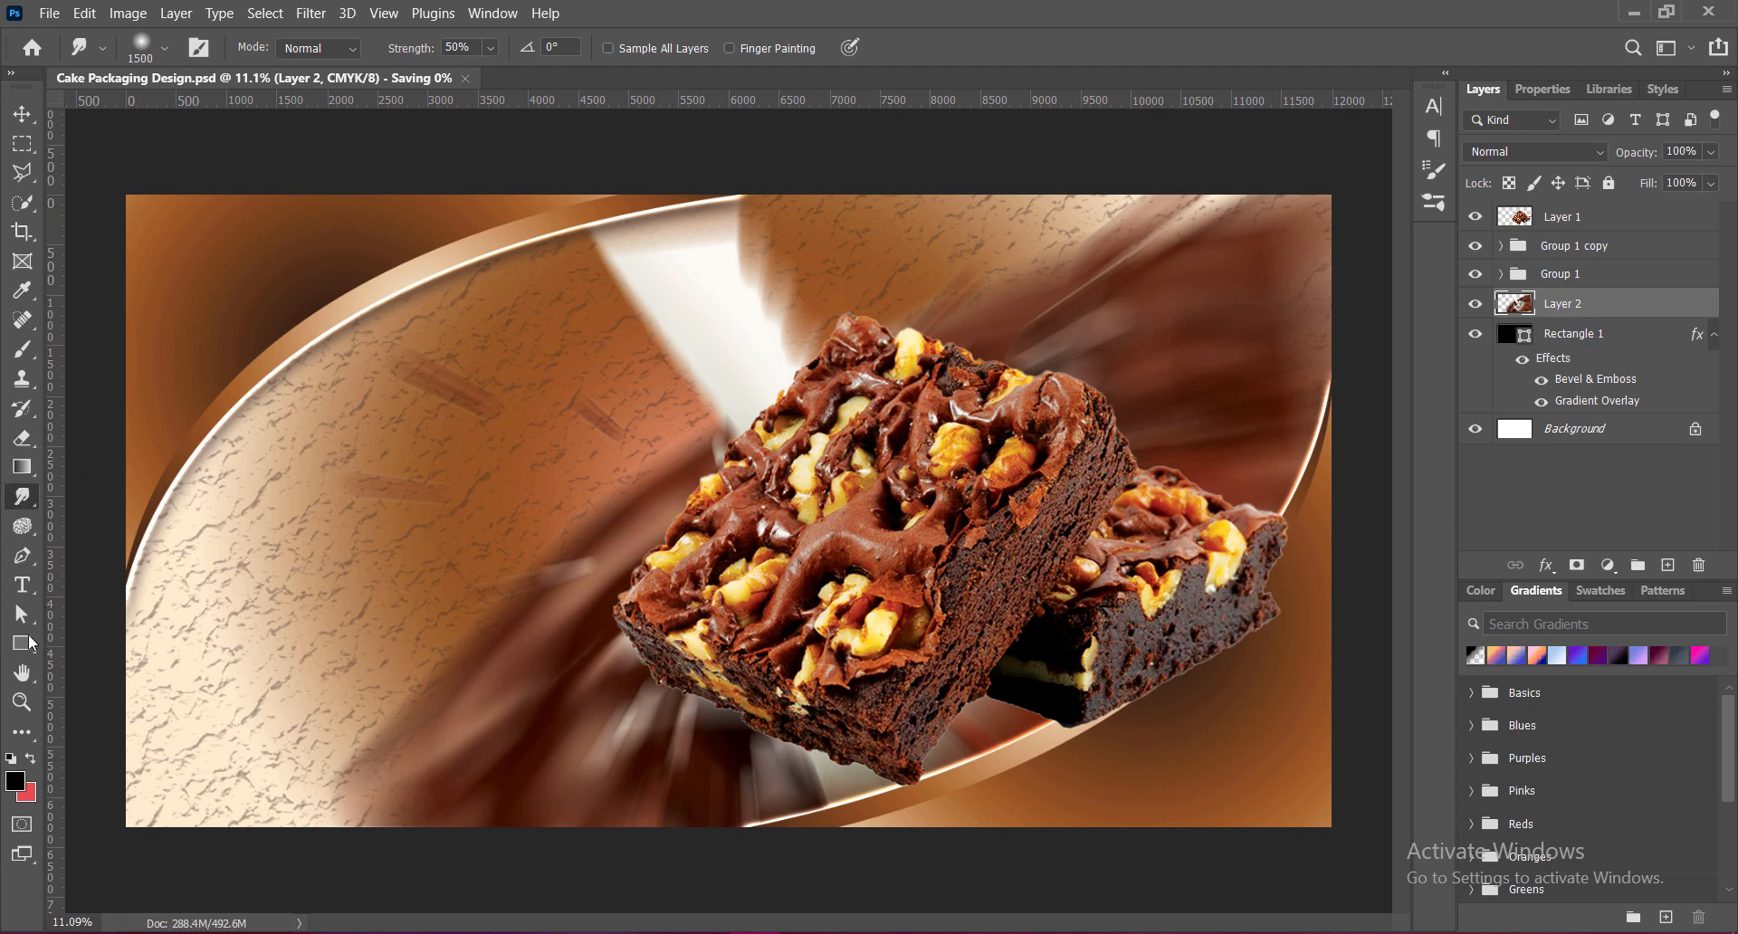
right_click(23, 507)
click(91, 495)
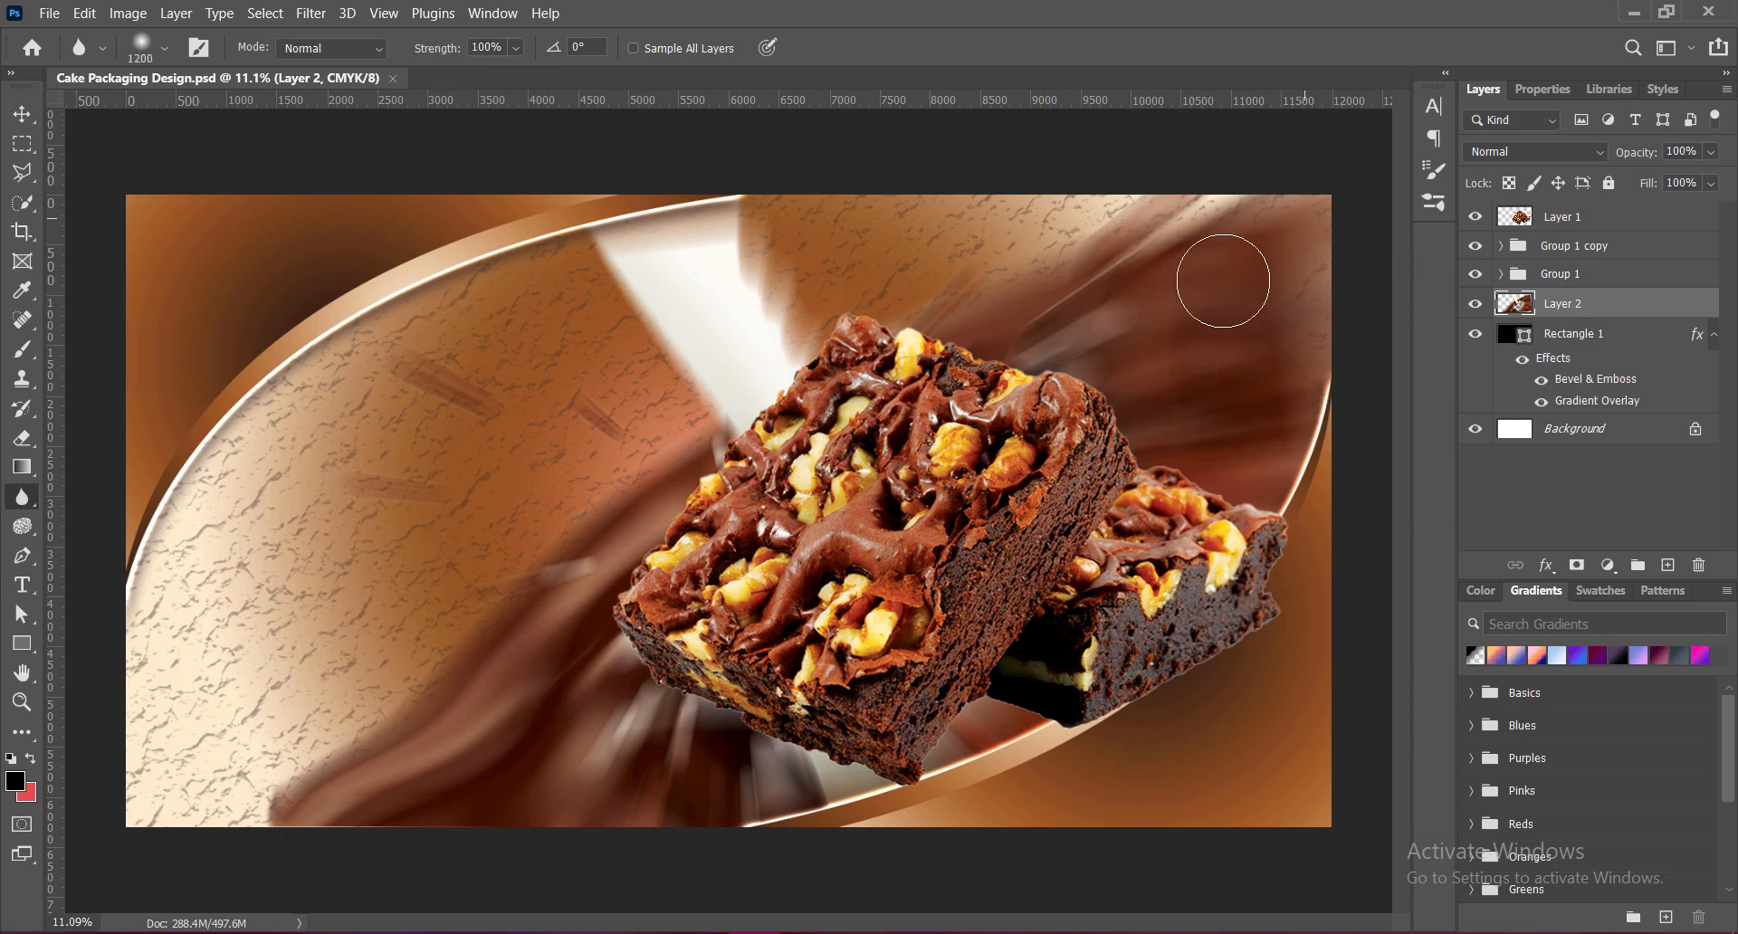
mouse_move(1223, 280)
mouse_down()
mouse_move(1202, 201)
mouse_move(1230, 365)
mouse_move(1273, 393)
mouse_move(1280, 267)
mouse_move(1199, 225)
mouse_move(1232, 188)
mouse_move(1318, 296)
mouse_move(1305, 441)
mouse_move(1230, 248)
mouse_move(1239, 325)
mouse_move(1149, 242)
mouse_move(1193, 312)
mouse_move(1301, 375)
mouse_move(1213, 212)
mouse_move(1306, 278)
mouse_move(1339, 401)
mouse_move(1274, 205)
mouse_move(1255, 336)
mouse_up()
key(bracketright)
mouse_move(365, 741)
mouse_down()
mouse_move(199, 816)
mouse_move(255, 833)
mouse_move(245, 784)
mouse_move(512, 826)
mouse_move(316, 777)
mouse_move(543, 814)
mouse_move(455, 670)
mouse_move(313, 790)
mouse_move(402, 794)
mouse_move(290, 806)
mouse_move(346, 773)
mouse_up()
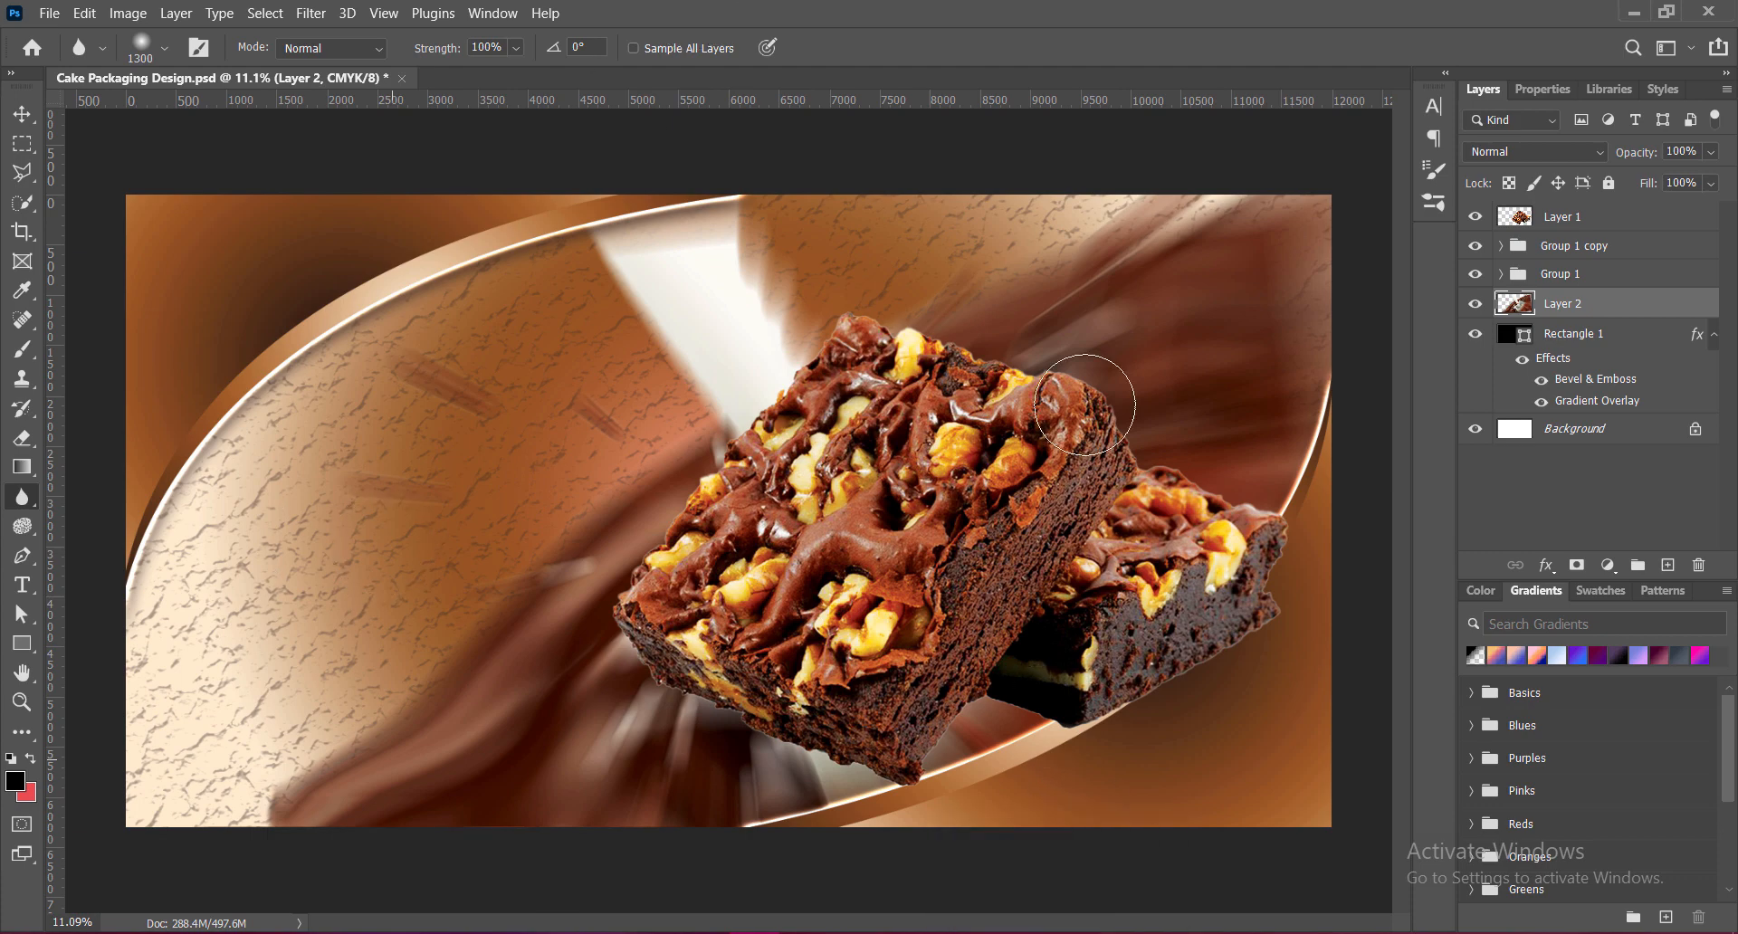
Add the text "SLICED CHOCOLATE CAKE" on a new layer above the brownies, in the oval's cream area.
click(1563, 217)
click(1668, 566)
right_click(22, 586)
click(165, 586)
click(349, 442)
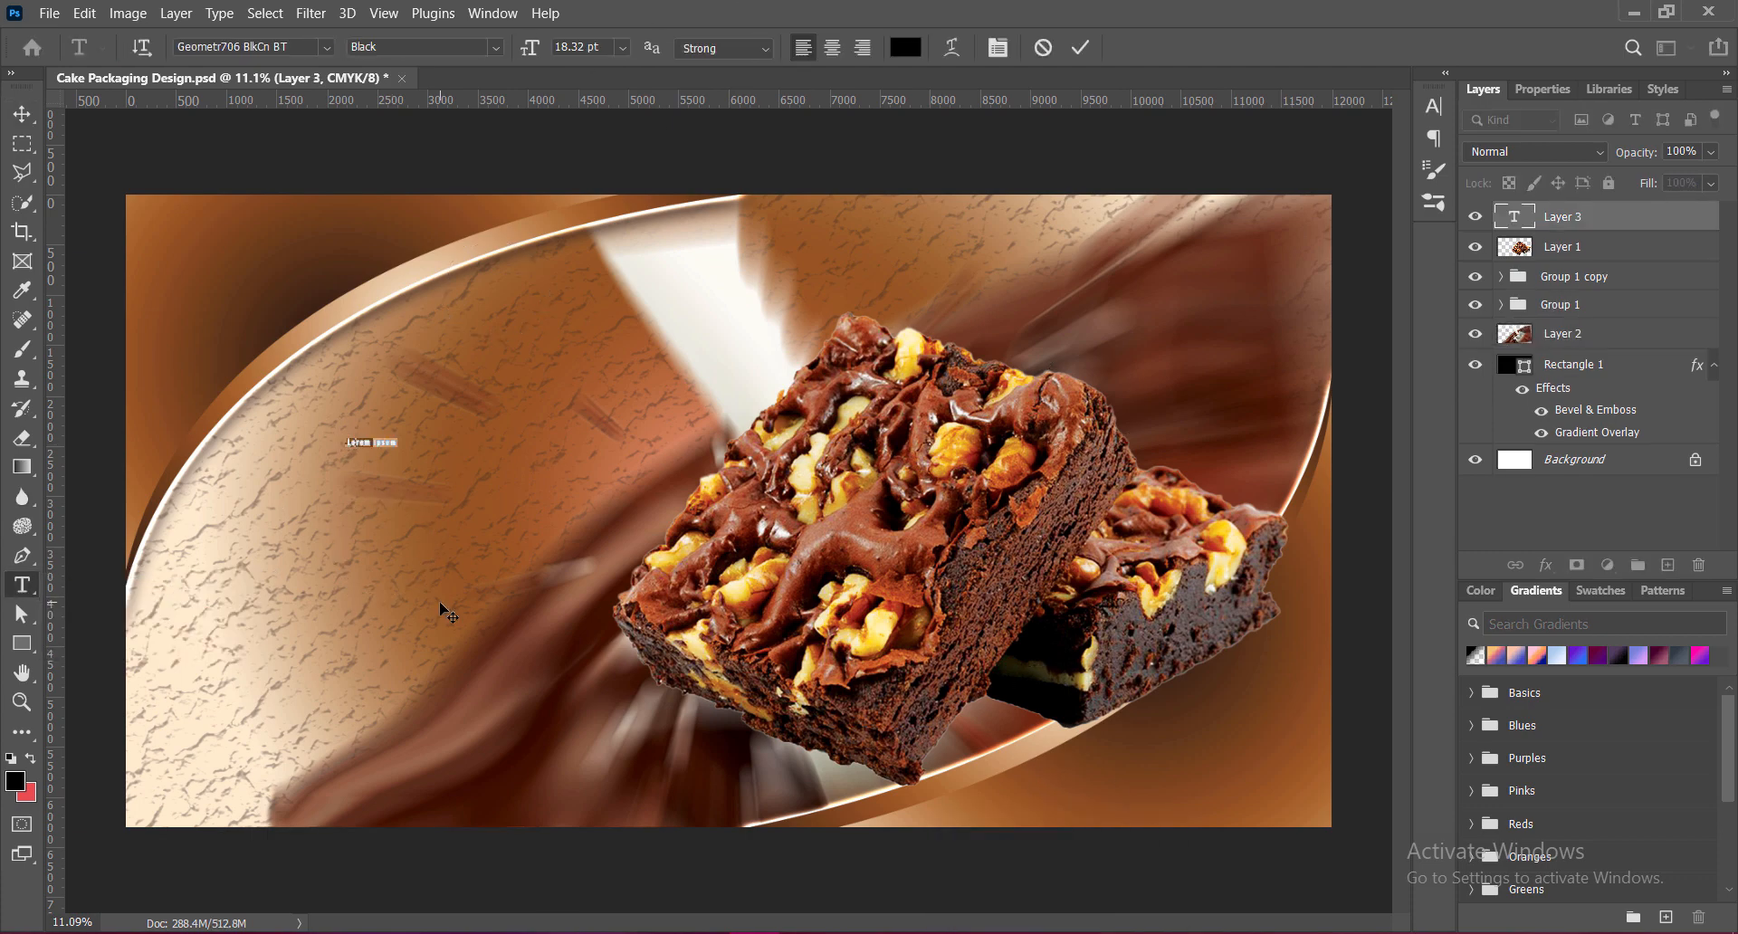
text(SLICER CA)
Enlarge the title text to about 115 pt and position it beside the brownies.
click(22, 115)
key(ctrl+t)
drag(419, 455, 671, 600)
drag(347, 516, 251, 572)
key(Return)
Change the title's font to Alice Smile.
double_click(308, 473)
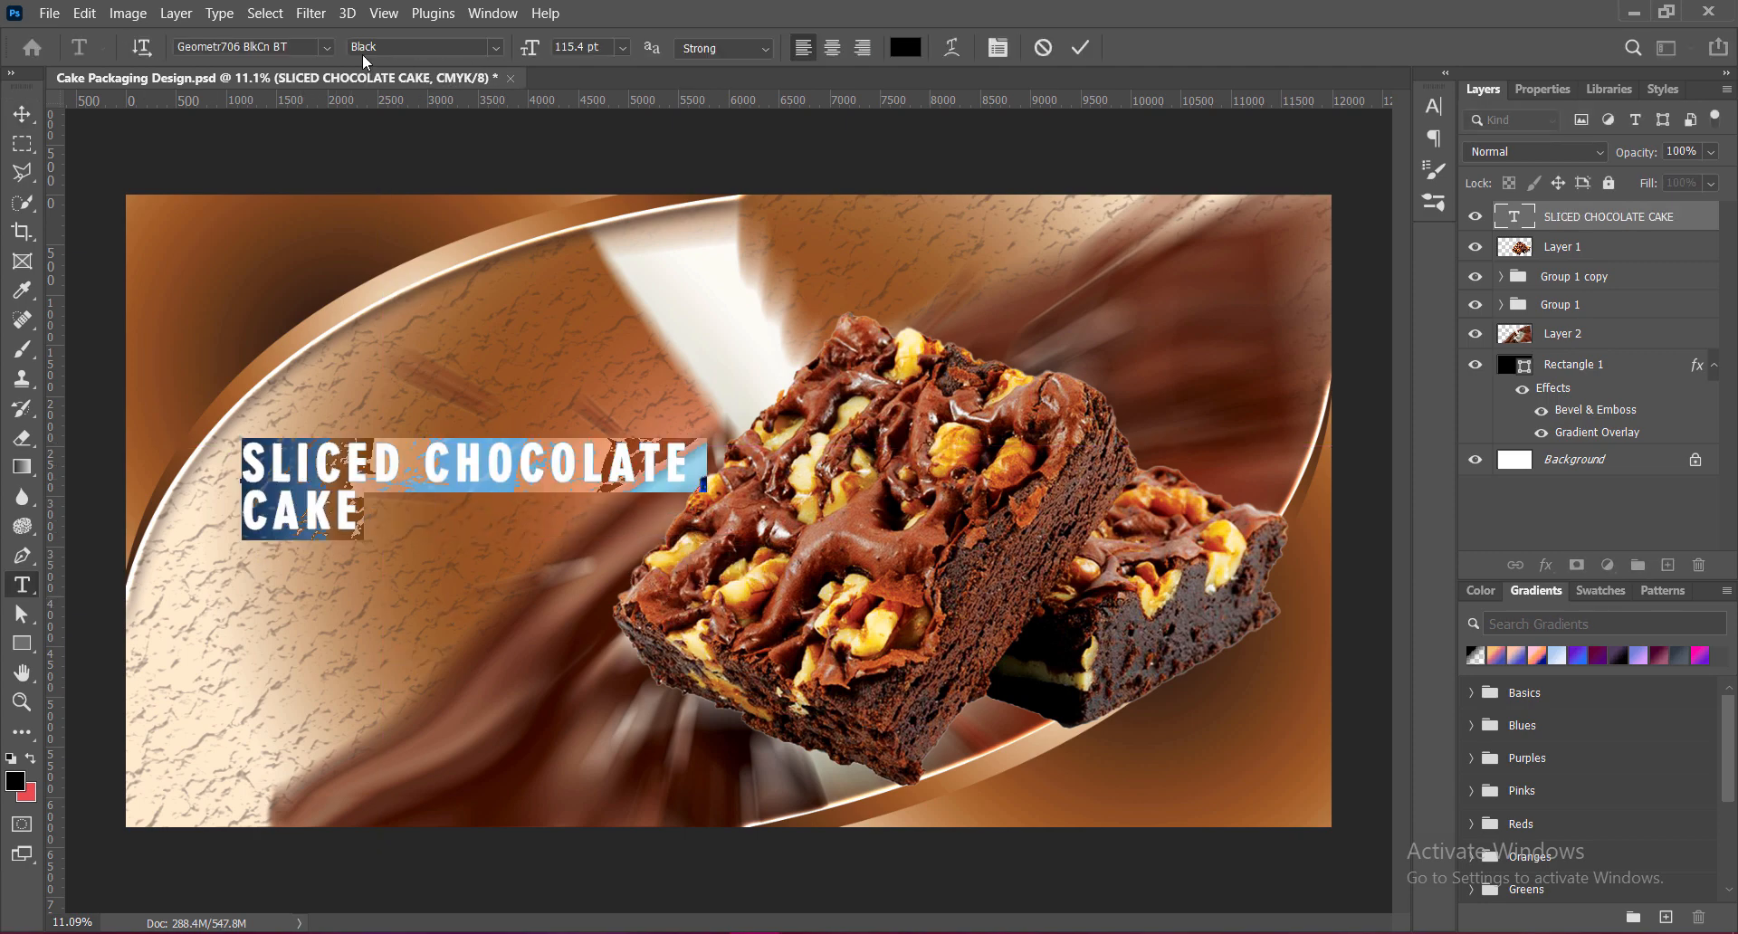
click(327, 47)
click(516, 292)
Enlarge the word "CAKE" on the title's second line and increase its line spacing.
double_click(362, 514)
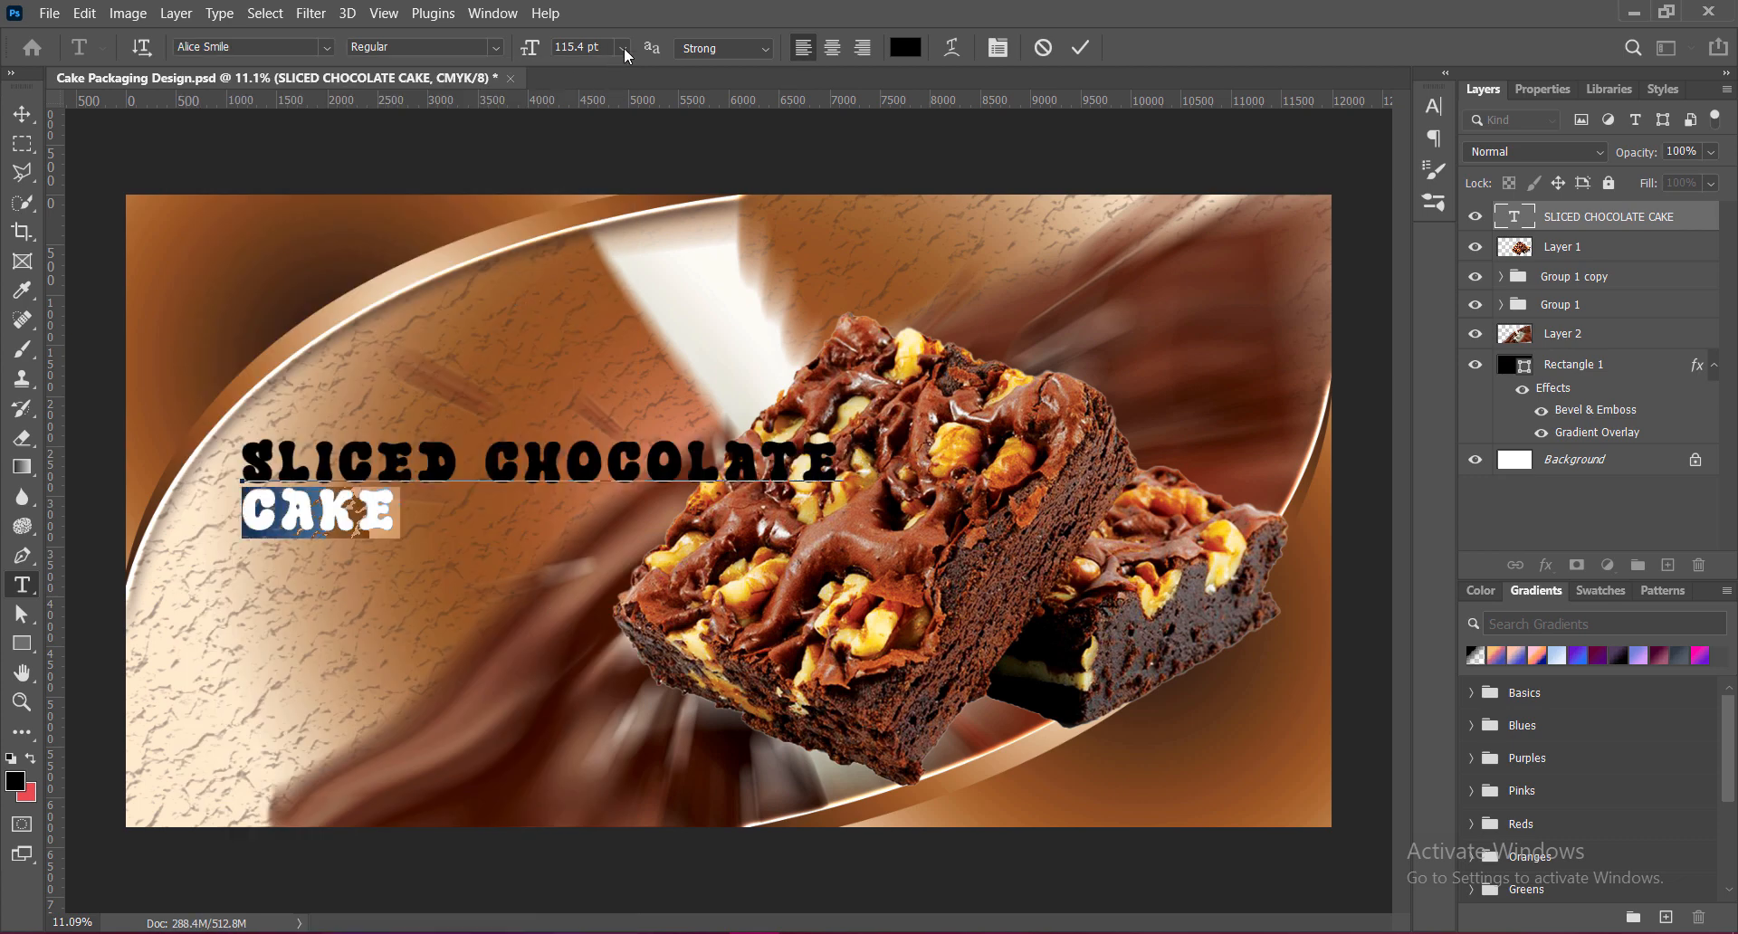
drag(530, 52, 669, 69)
click(1434, 107)
drag(1311, 152, 1475, 154)
Adjust the letter spacing of the "SLICED CHOCOLATE" line and reduce its font size.
drag(254, 470, 840, 470)
click(1397, 175)
click(1360, 314)
drag(532, 51, 495, 59)
Widen the letter spacing of "CAKE", tighten its line spacing beneath the first line, and save the document.
drag(261, 577, 625, 574)
click(1397, 175)
click(1371, 441)
drag(1312, 153, 1257, 170)
click(998, 48)
click(1079, 48)
key(v)
key(ctrl+s)
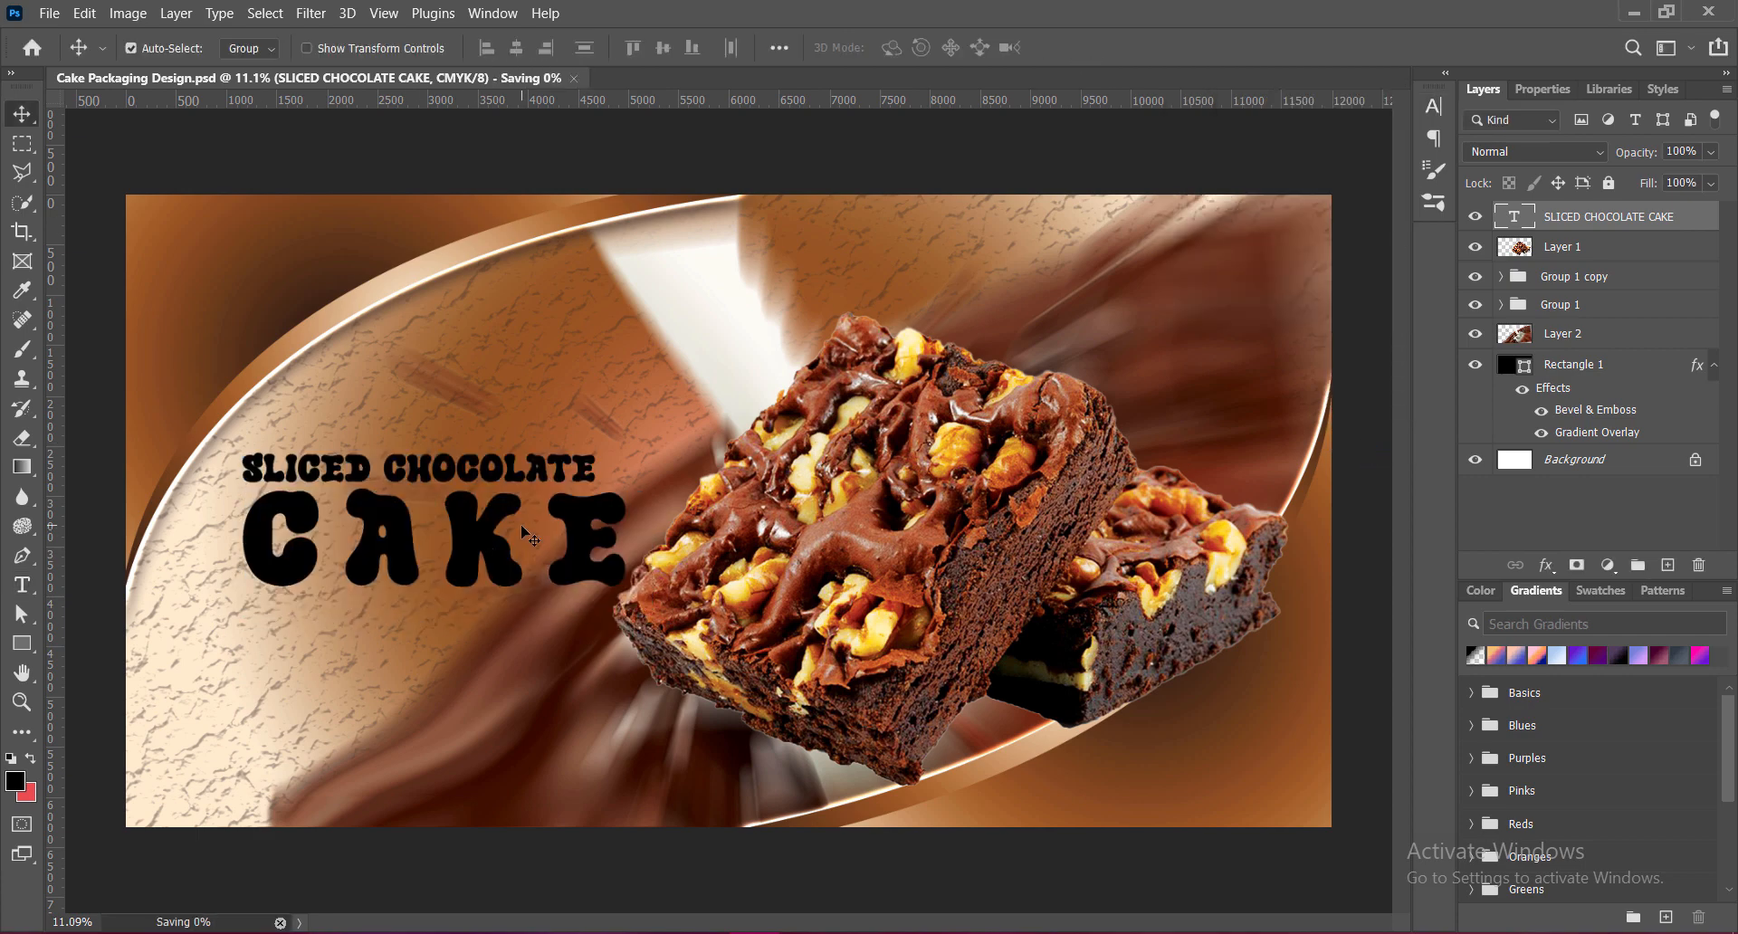
Add a white Stroke layer effect around the title text.
right_click(1517, 215)
click(1530, 225)
click(897, 245)
click(1212, 299)
click(1641, 454)
drag(1242, 138, 1261, 141)
click(1640, 100)
Set the title's text colour to dark brown #1c0900, sampled from the brownie.
double_click(1514, 217)
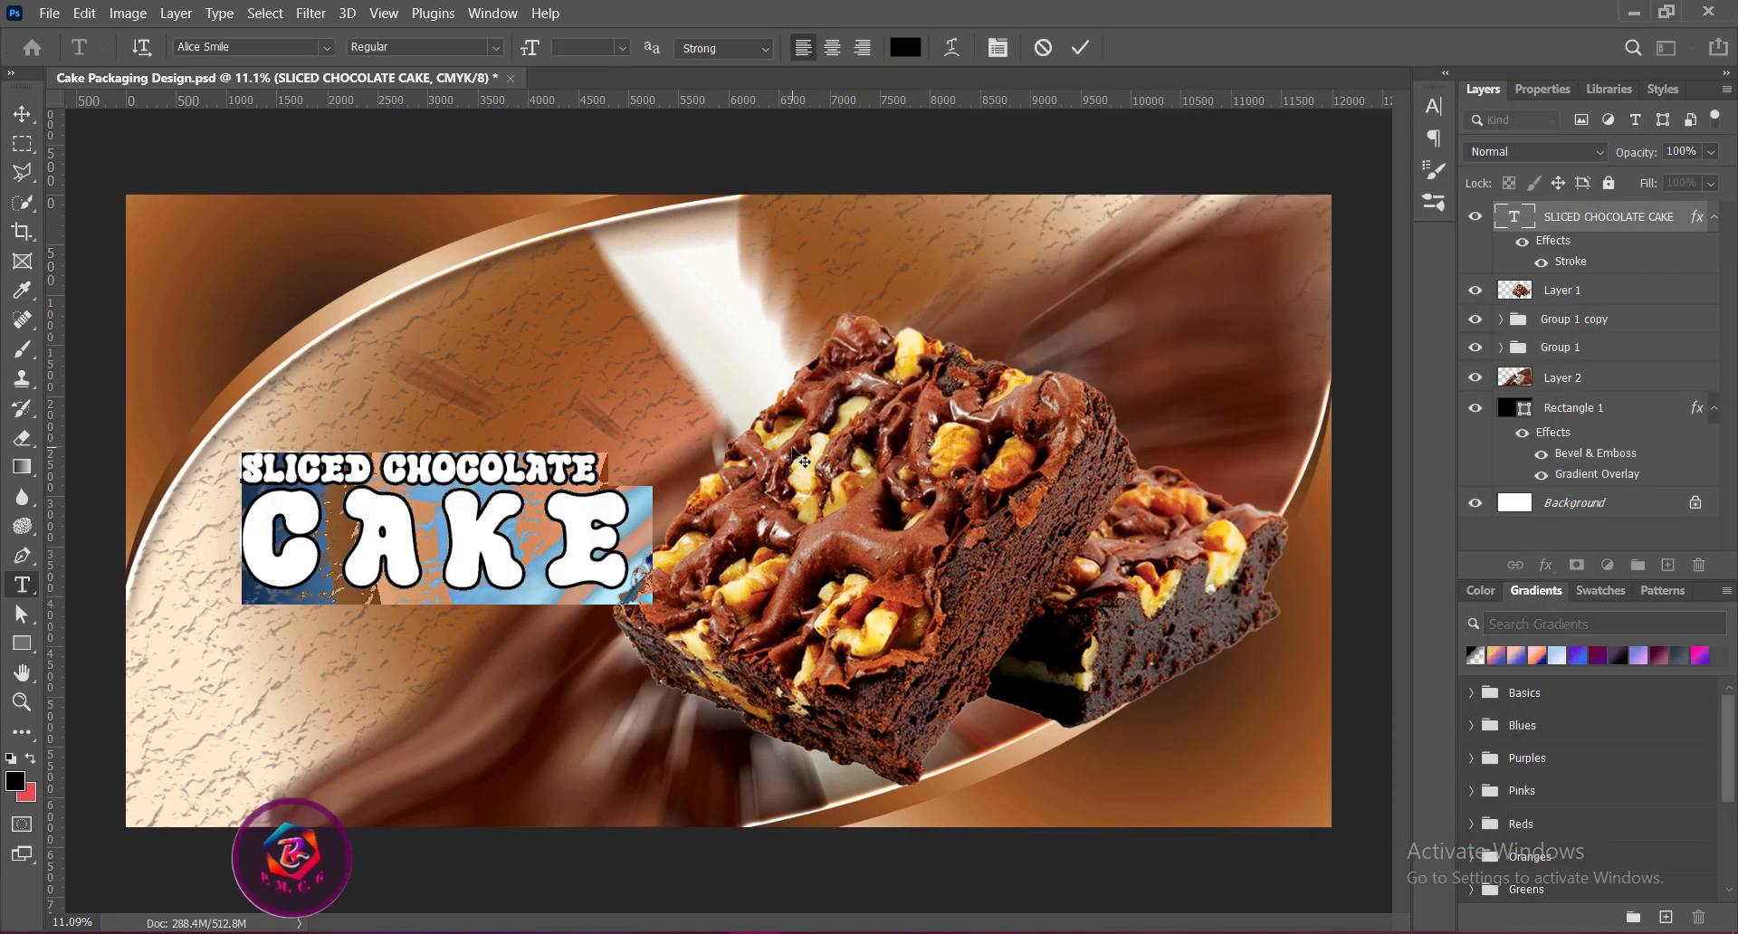
click(905, 48)
click(961, 583)
click(942, 561)
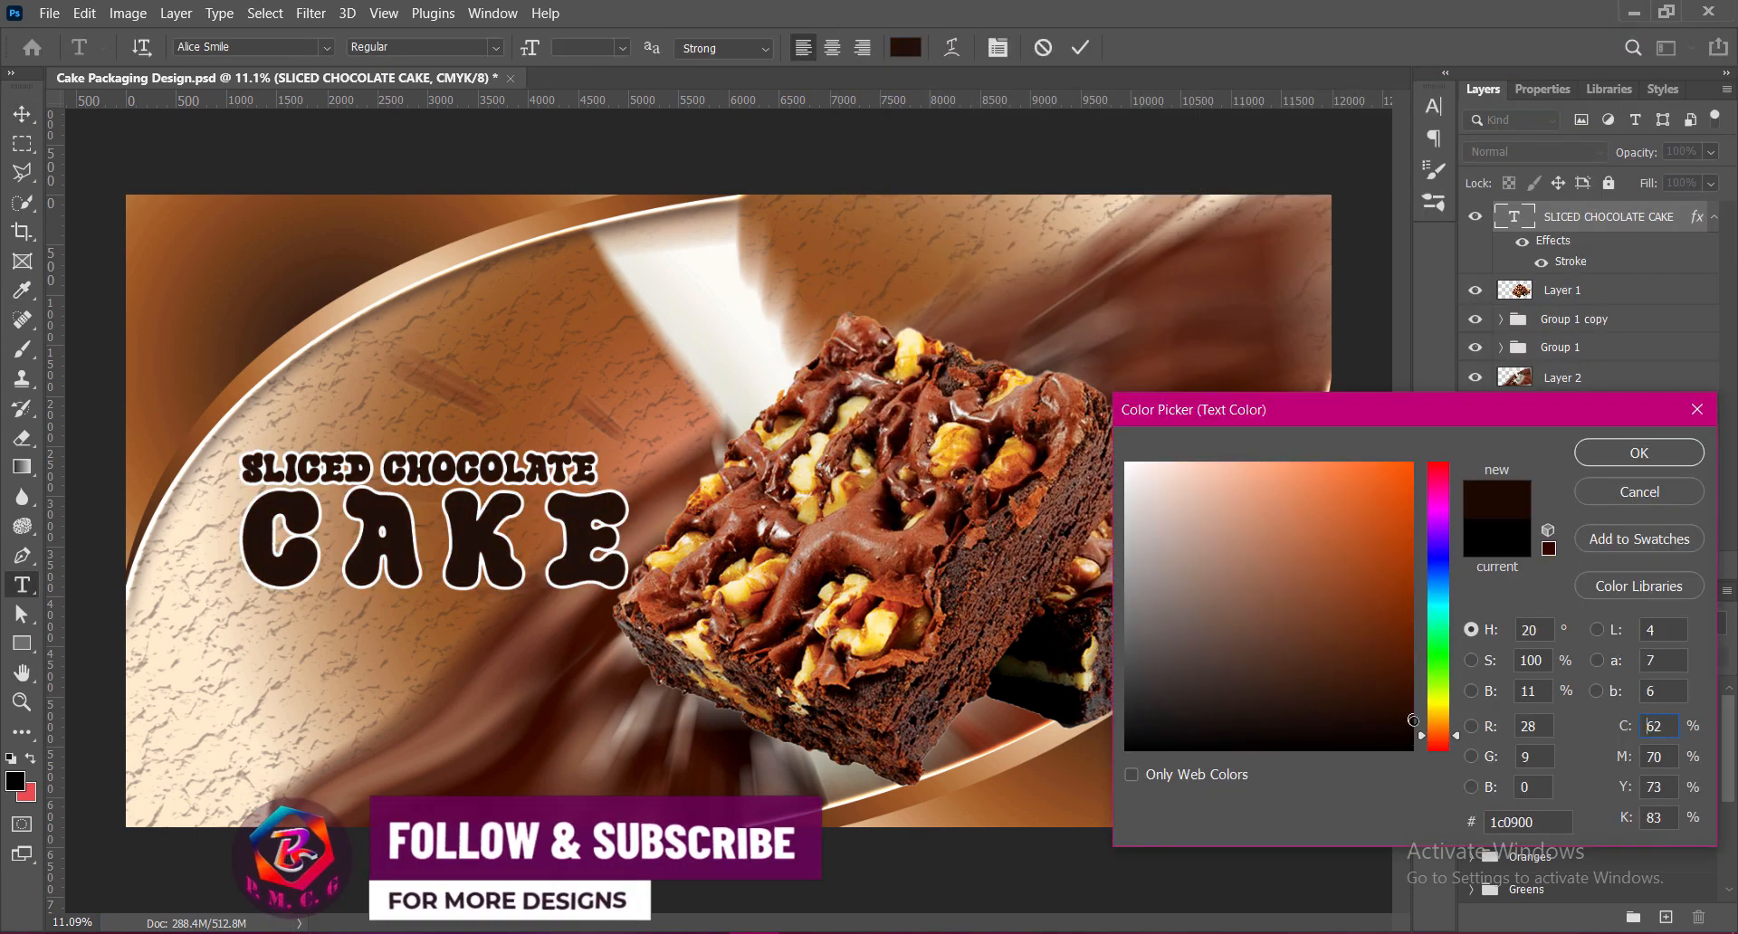
click(1640, 453)
click(1080, 48)
key(v)
Add a white Normal-mode Drop Shadow to the title with 100% opacity, 0 px distance, 0% spread and 250 px size.
double_click(1553, 240)
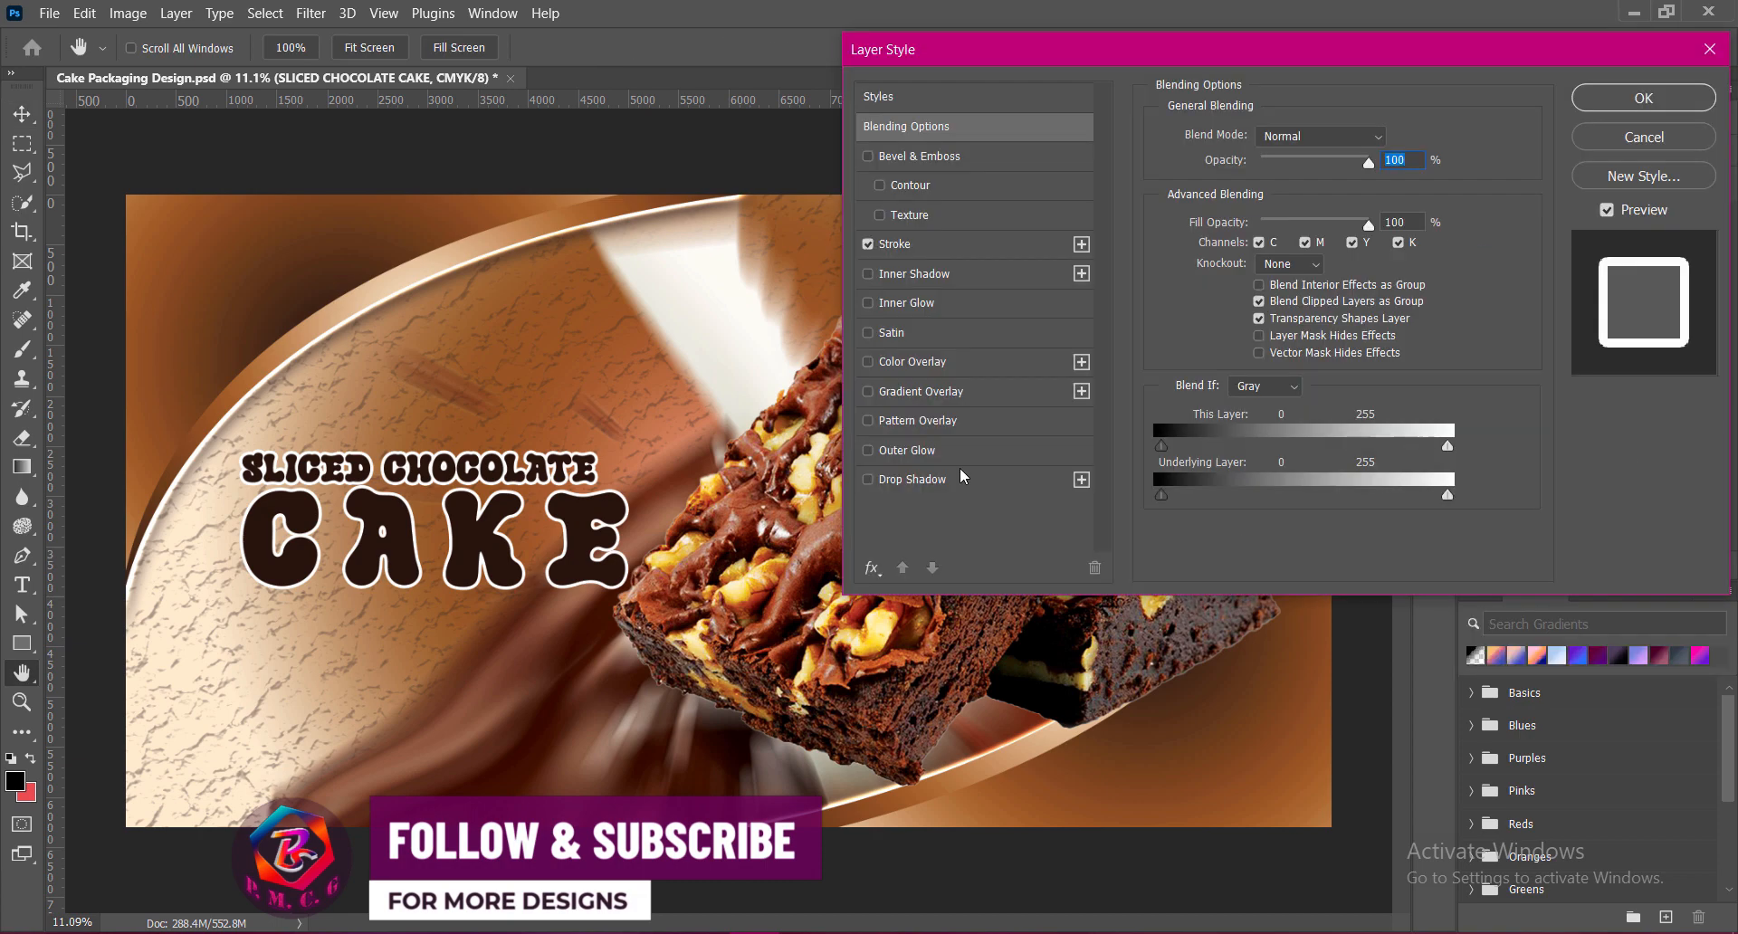
click(913, 478)
click(1390, 137)
click(1127, 465)
click(1639, 453)
drag(1308, 245, 1497, 292)
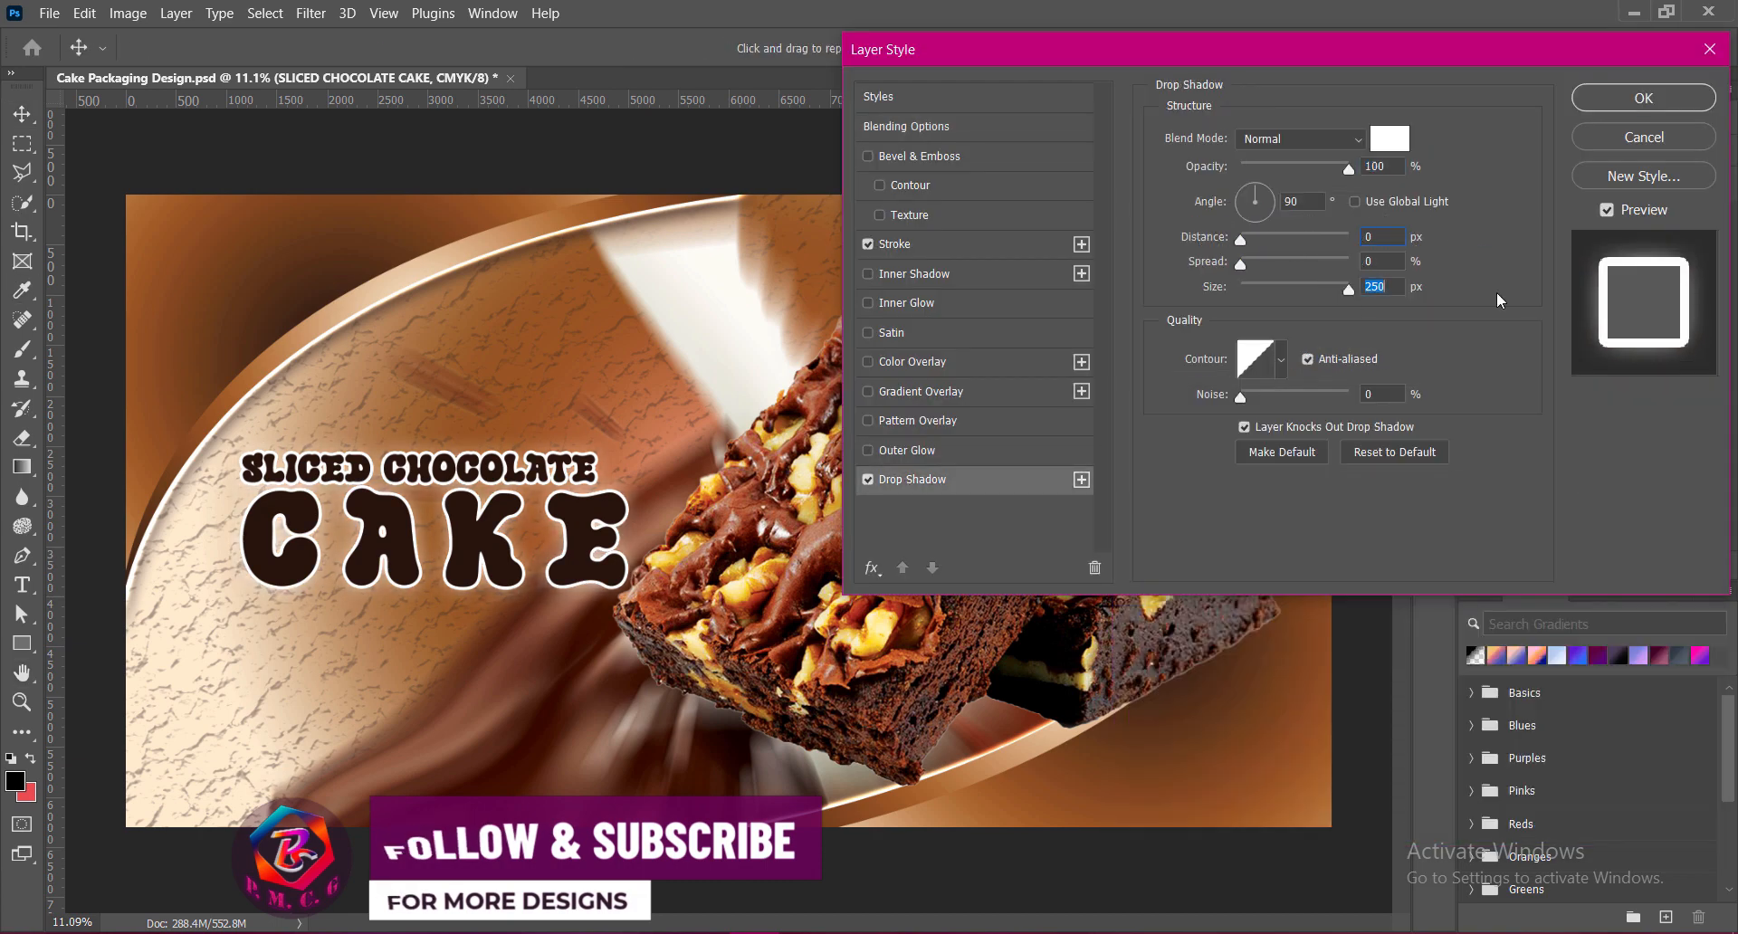
click(1644, 98)
Enlarge the title to about 121%, reposition it, and place its layer beneath the brownie layer.
drag(582, 557, 725, 557)
key(ctrl+t)
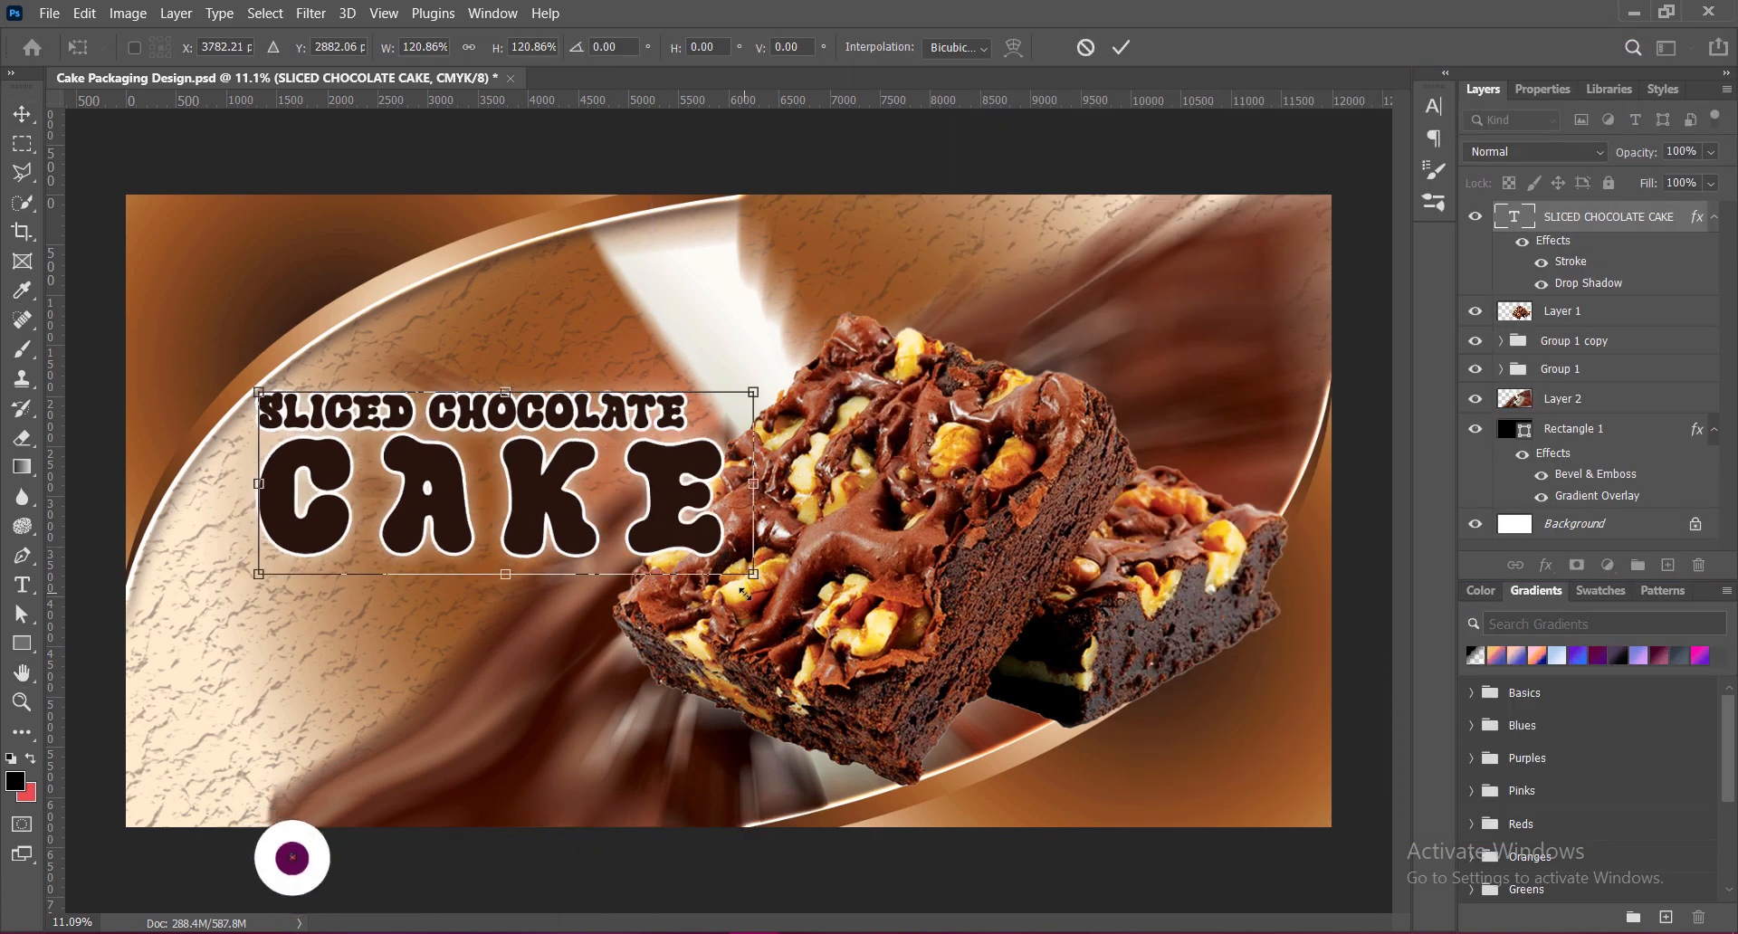
key(Return)
mouse_move(816, 599)
mouse_down()
mouse_move(822, 577)
mouse_move(800, 574)
mouse_move(838, 582)
mouse_move(799, 601)
mouse_up()
drag(1514, 217, 1501, 324)
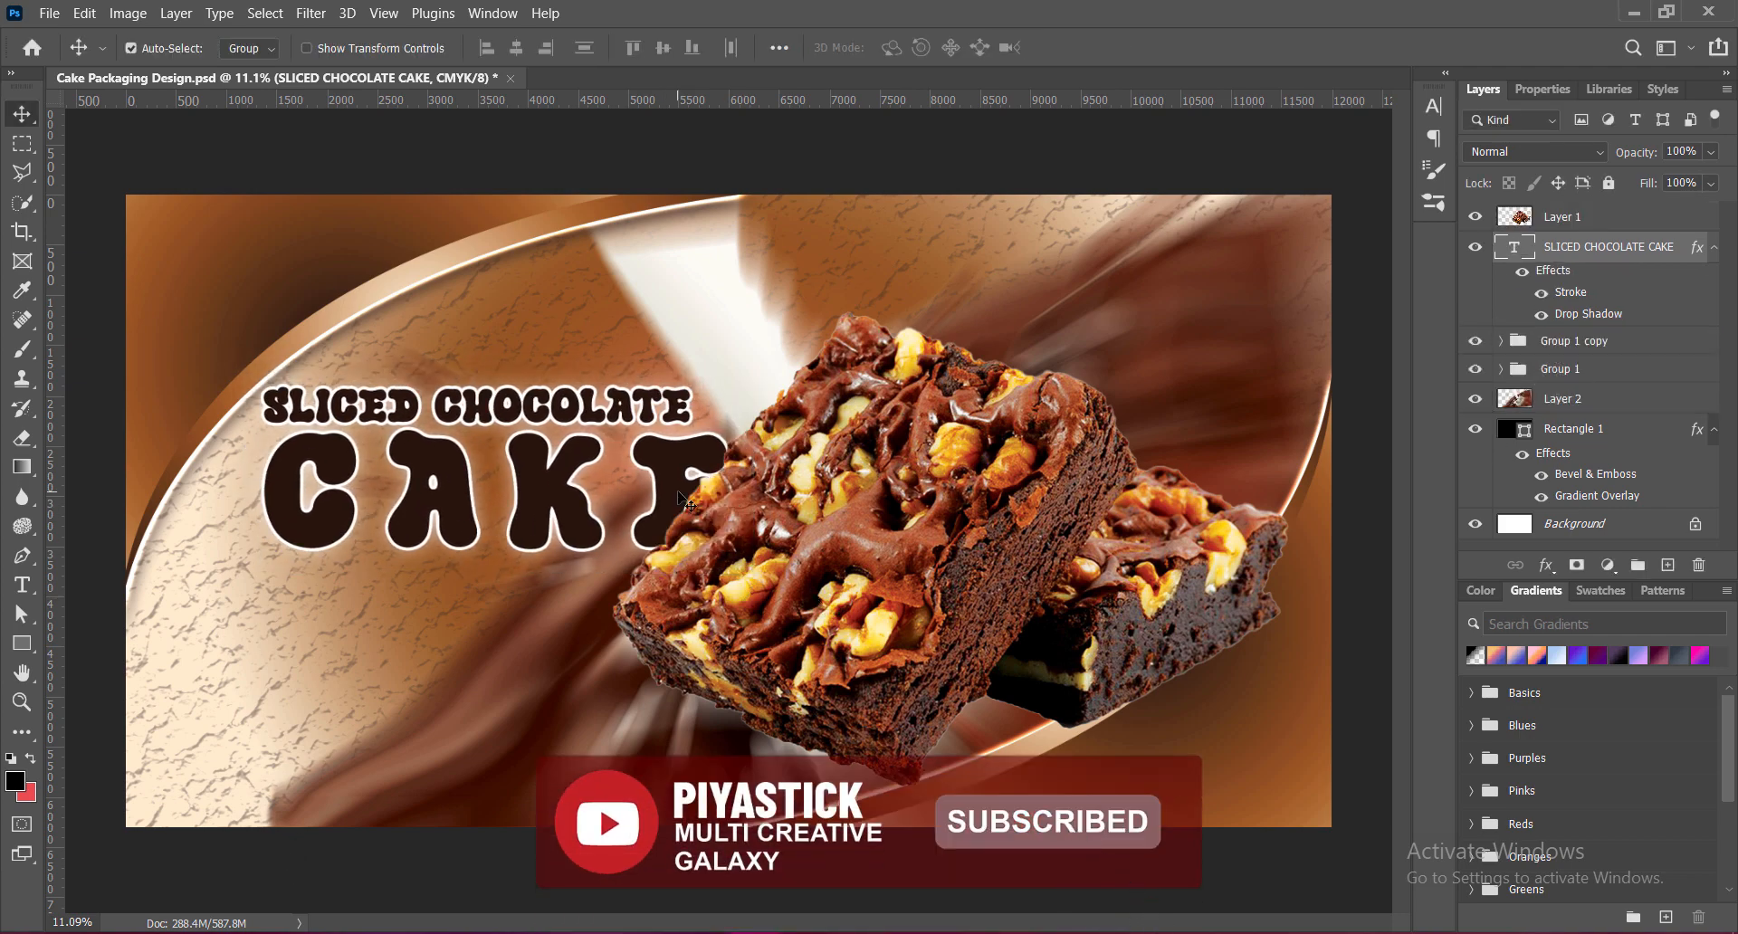
Scale the title down slightly so the final "E" just meets the brownie's edge, and save the document.
key(ctrl+t)
drag(759, 568, 723, 557)
key(Return)
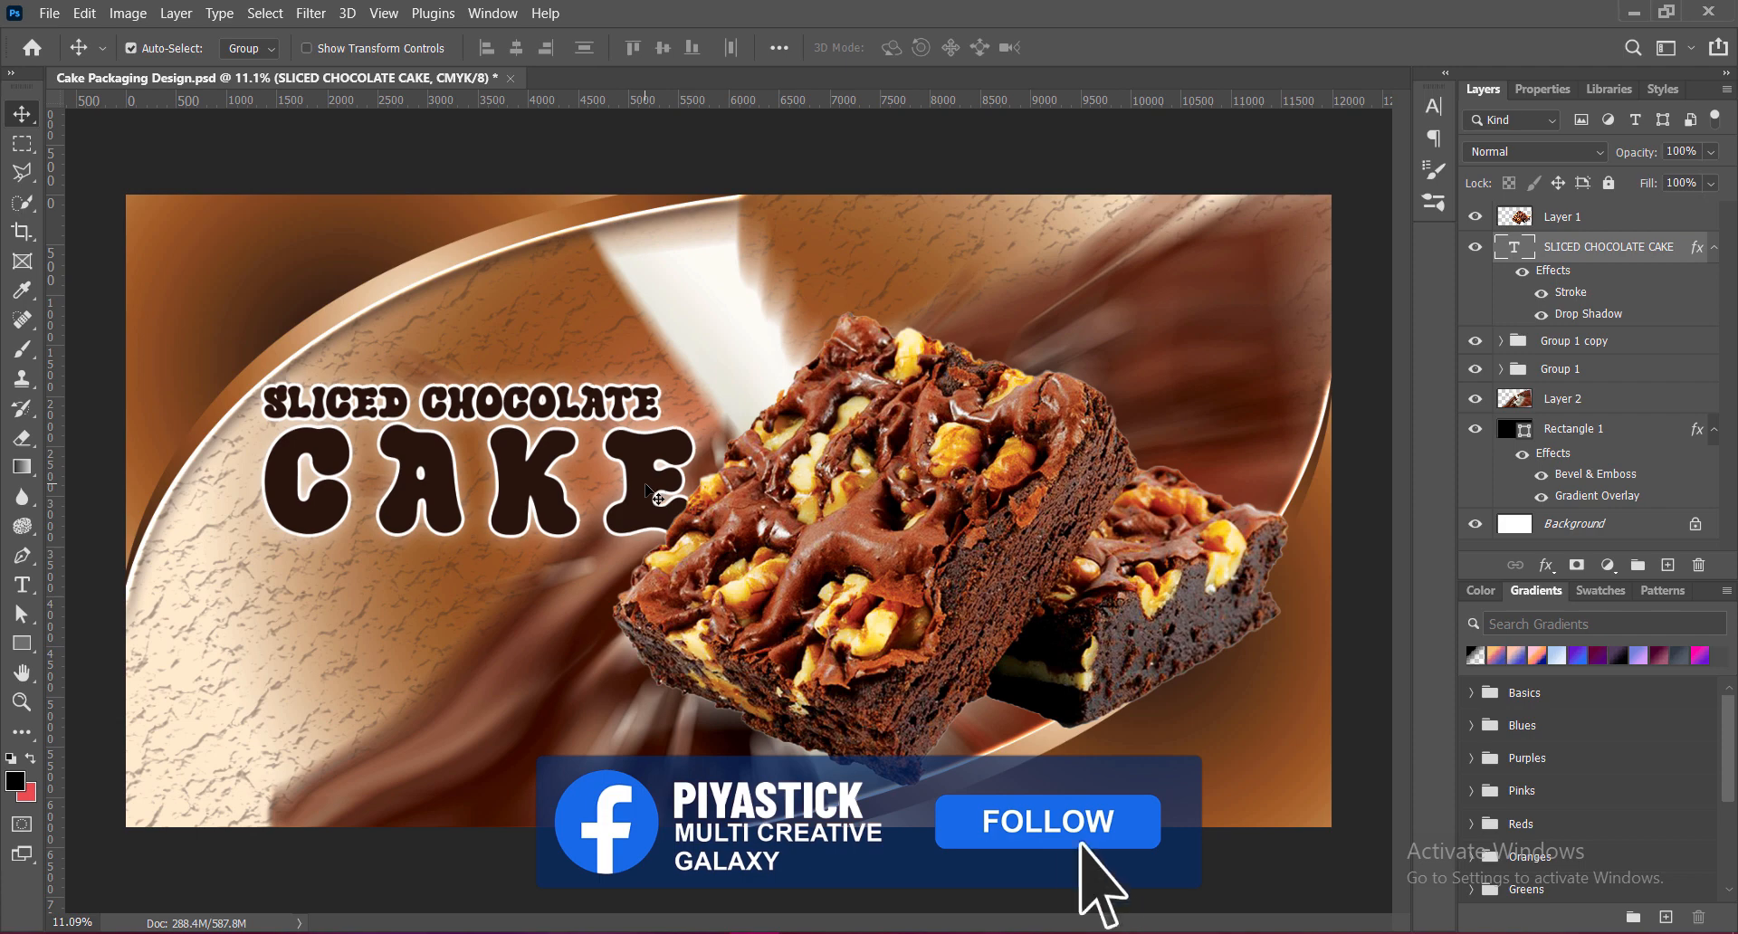
key(ctrl+s)
Add a Drop Shadow to the brownie layer and set its colour to very dark red-brown #1a0000.
click(1562, 216)
right_click(1539, 213)
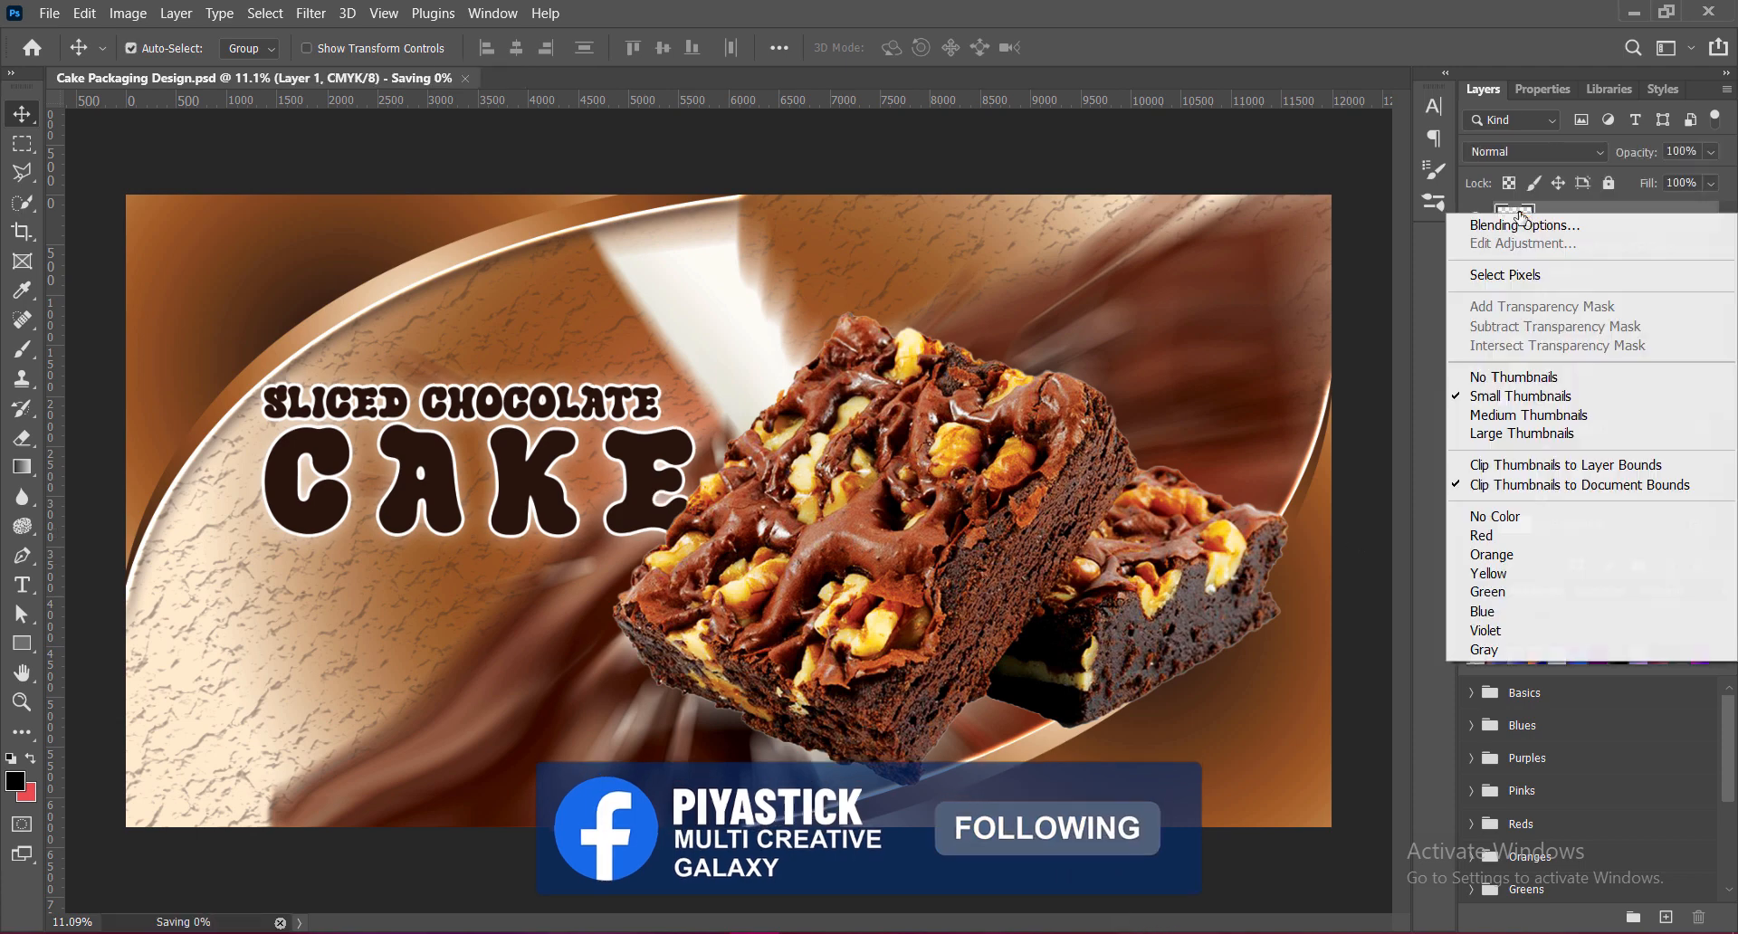
click(1503, 220)
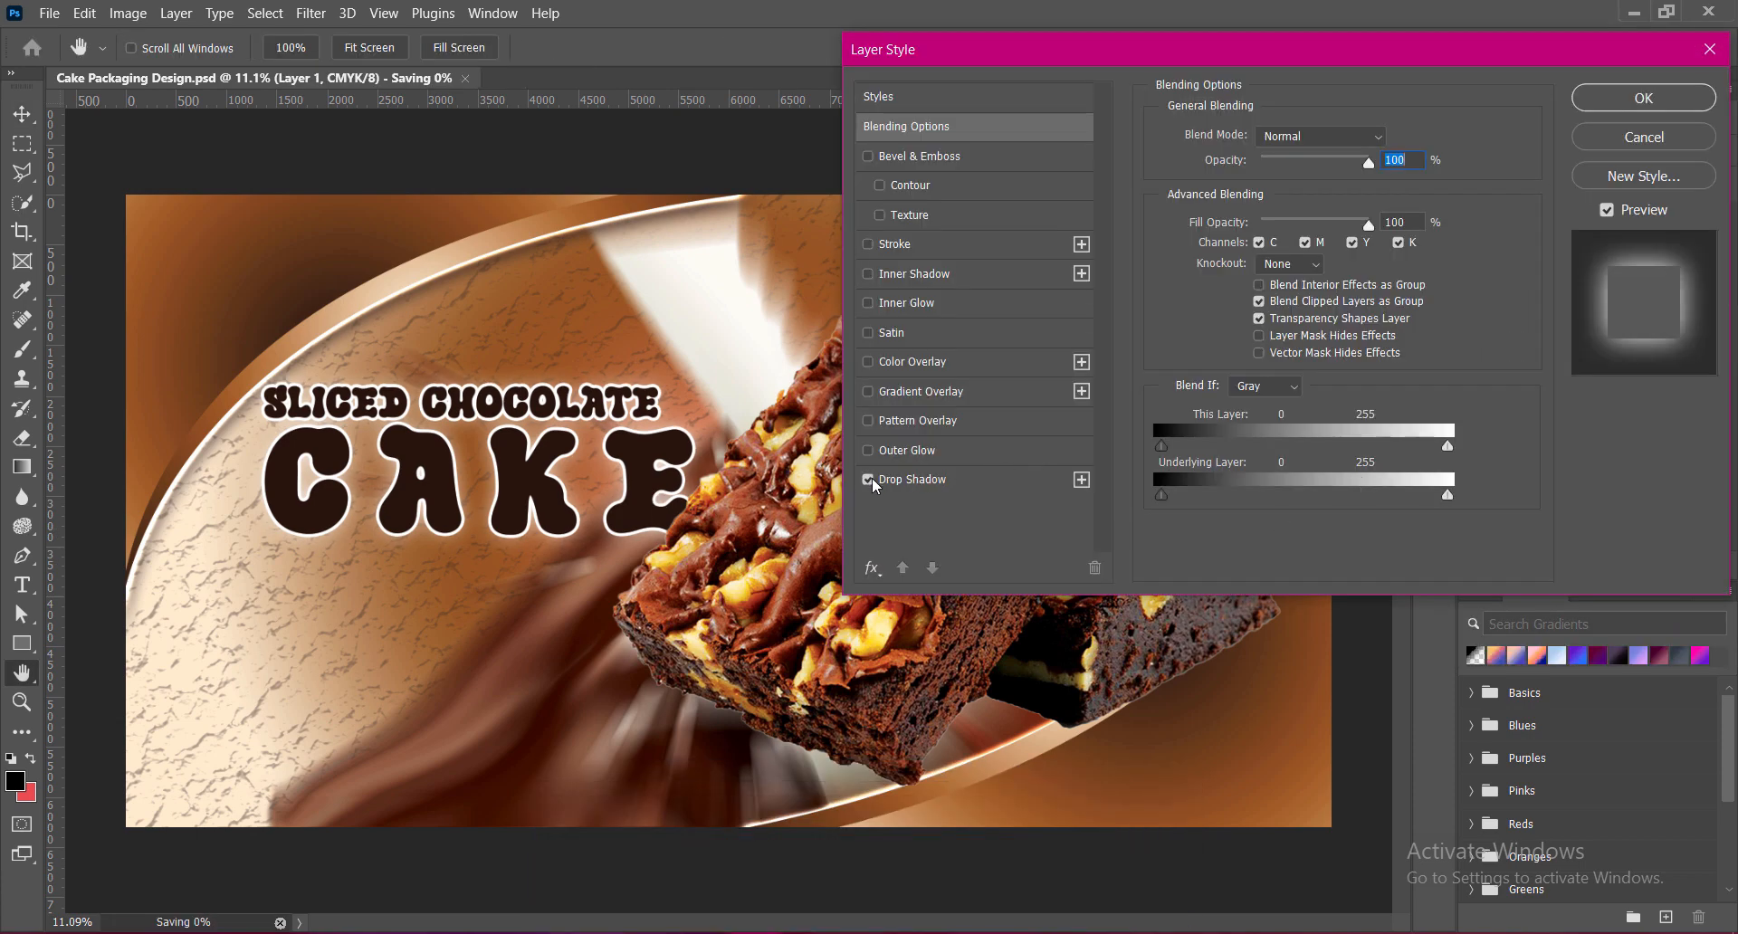
click(871, 477)
click(1389, 138)
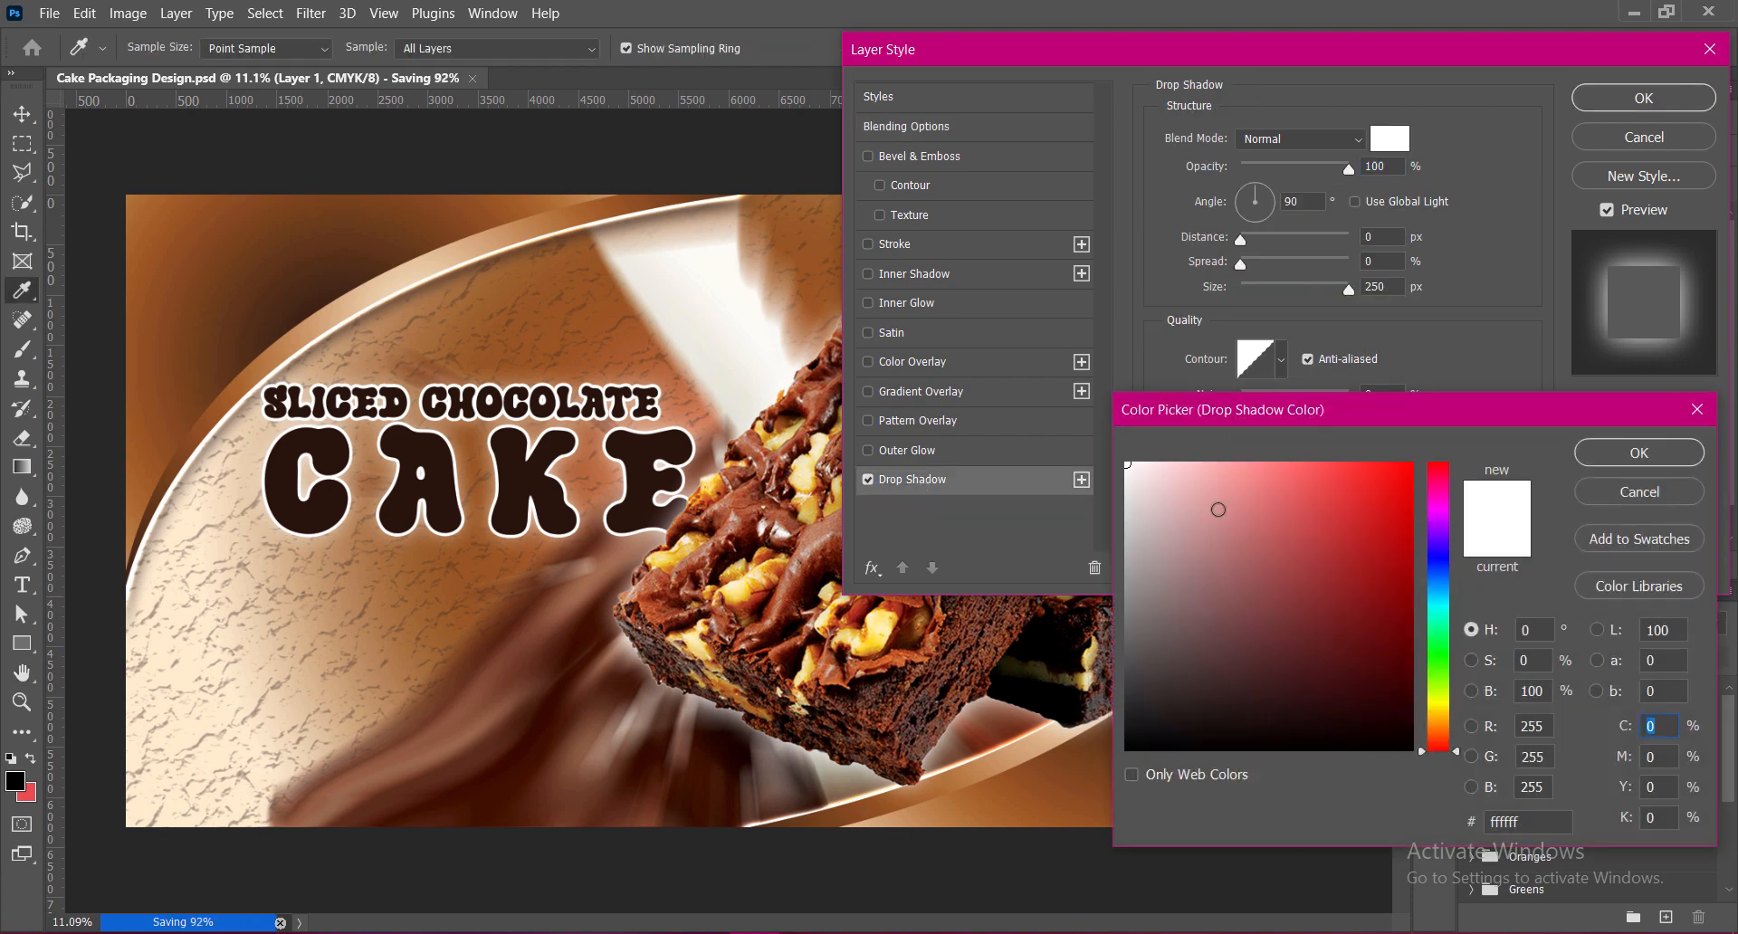
drag(1177, 697, 1424, 710)
click(1634, 450)
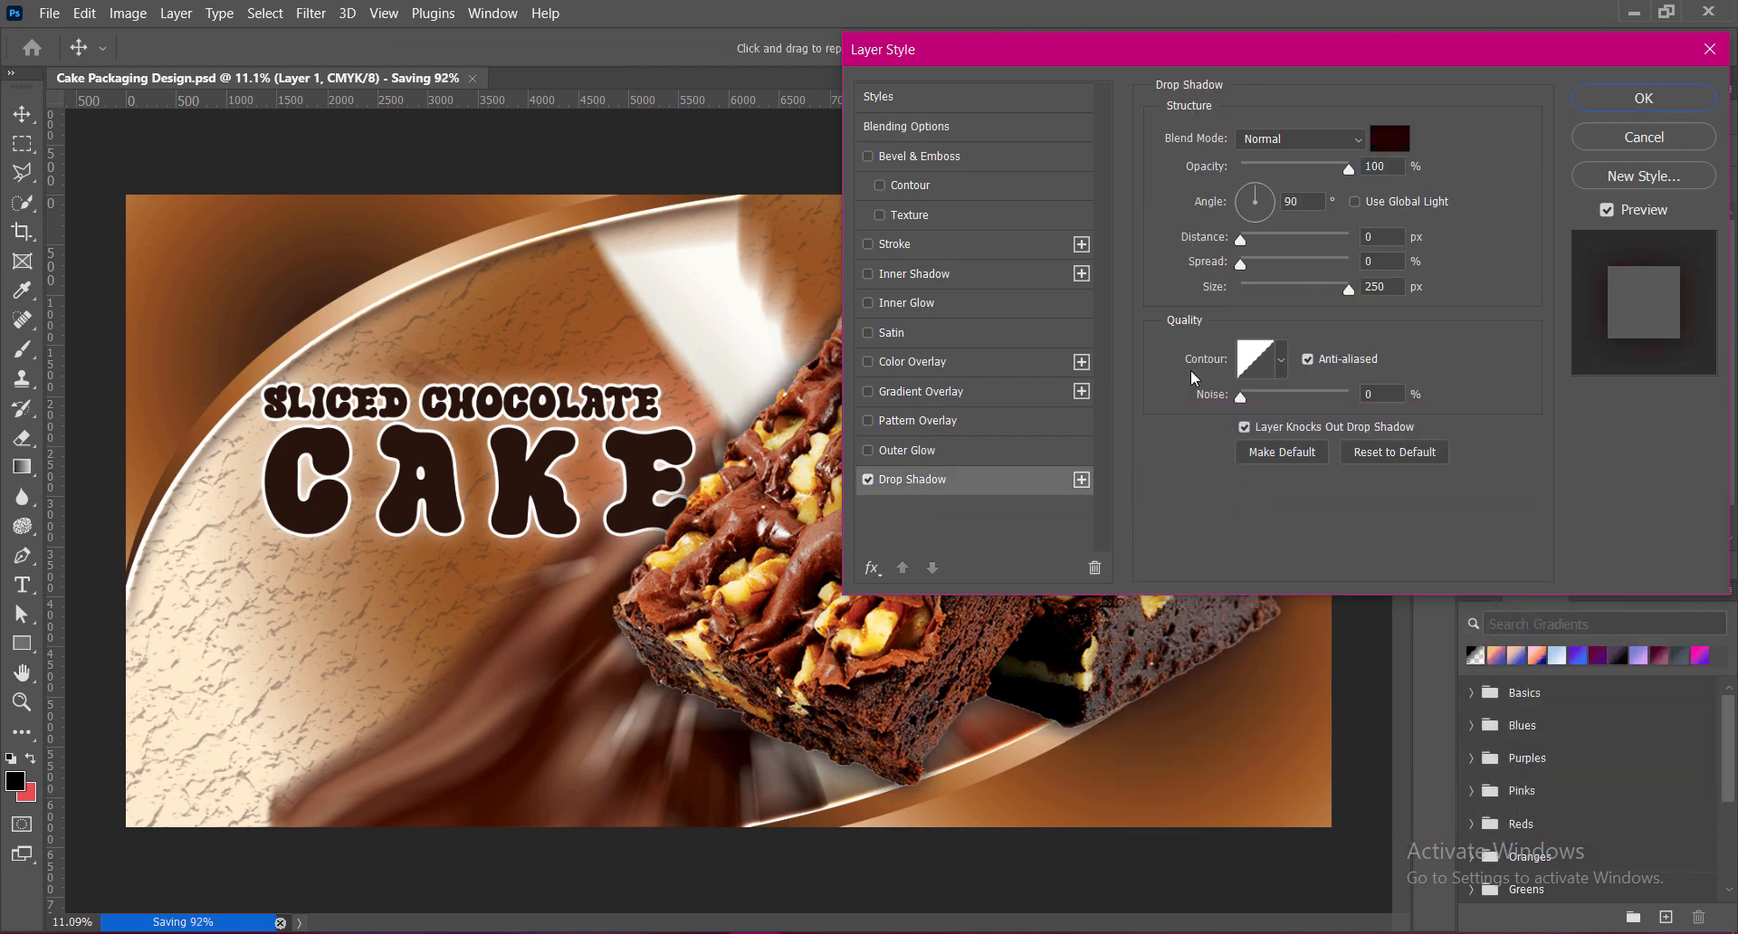
Set the brownie shadow's distance to 111 px, apply the layer style, and save the document.
drag(1242, 239, 1318, 241)
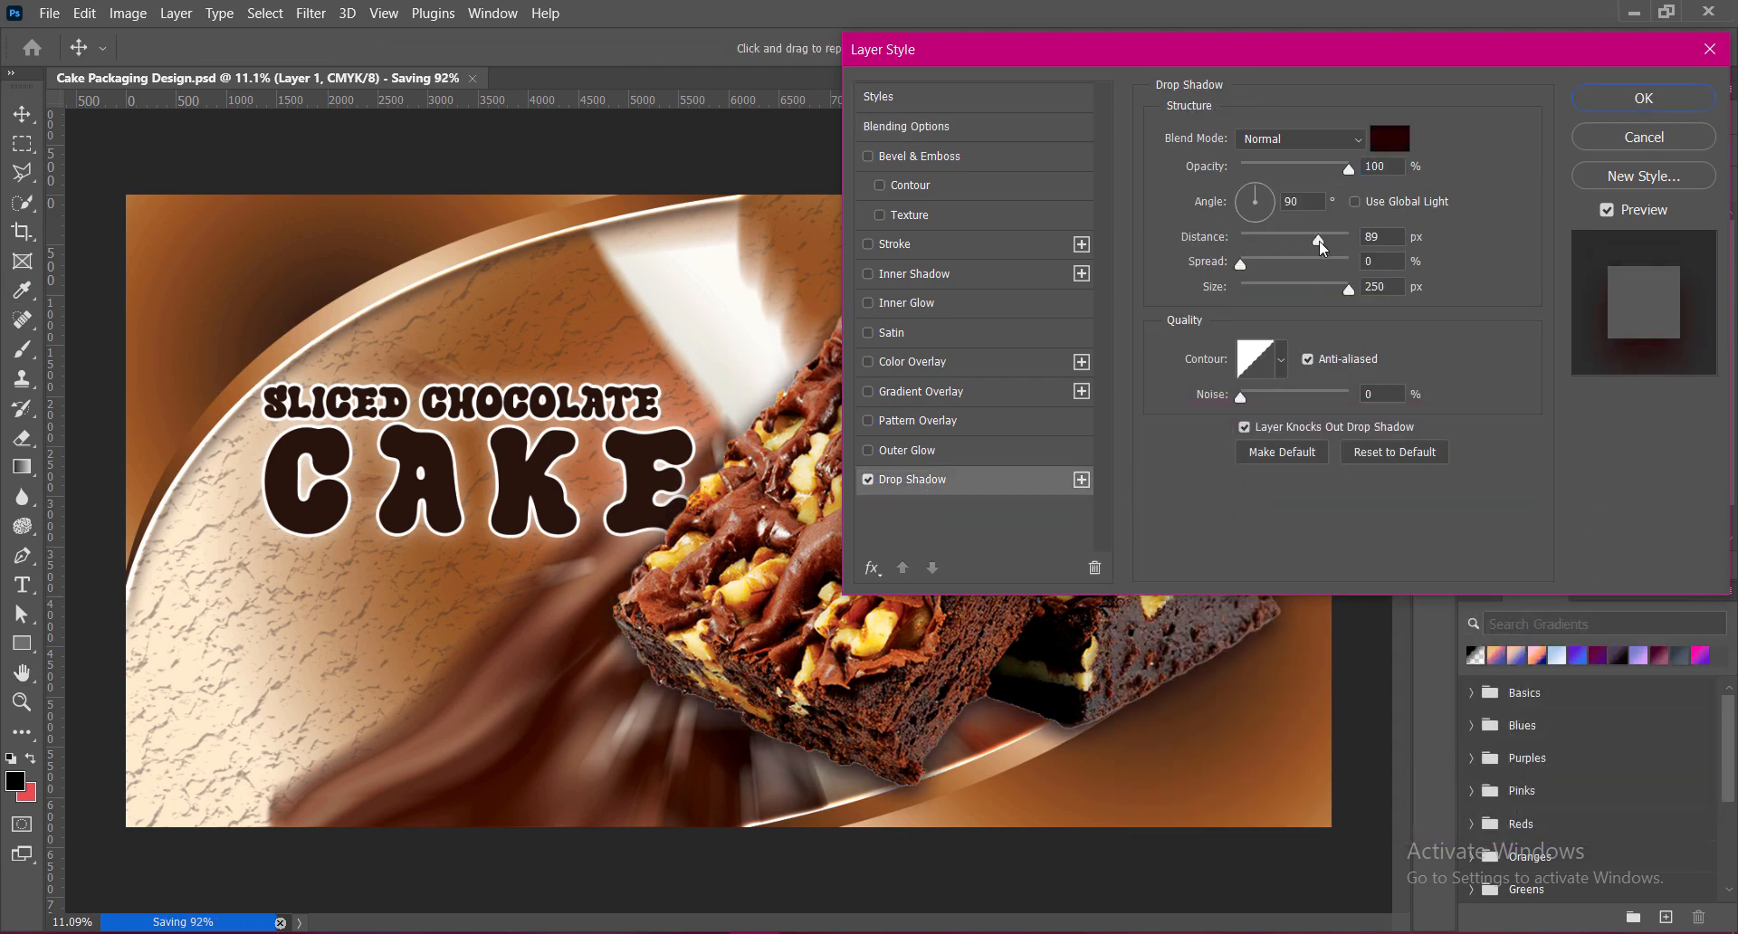
drag(1327, 50, 1380, 35)
text(111)
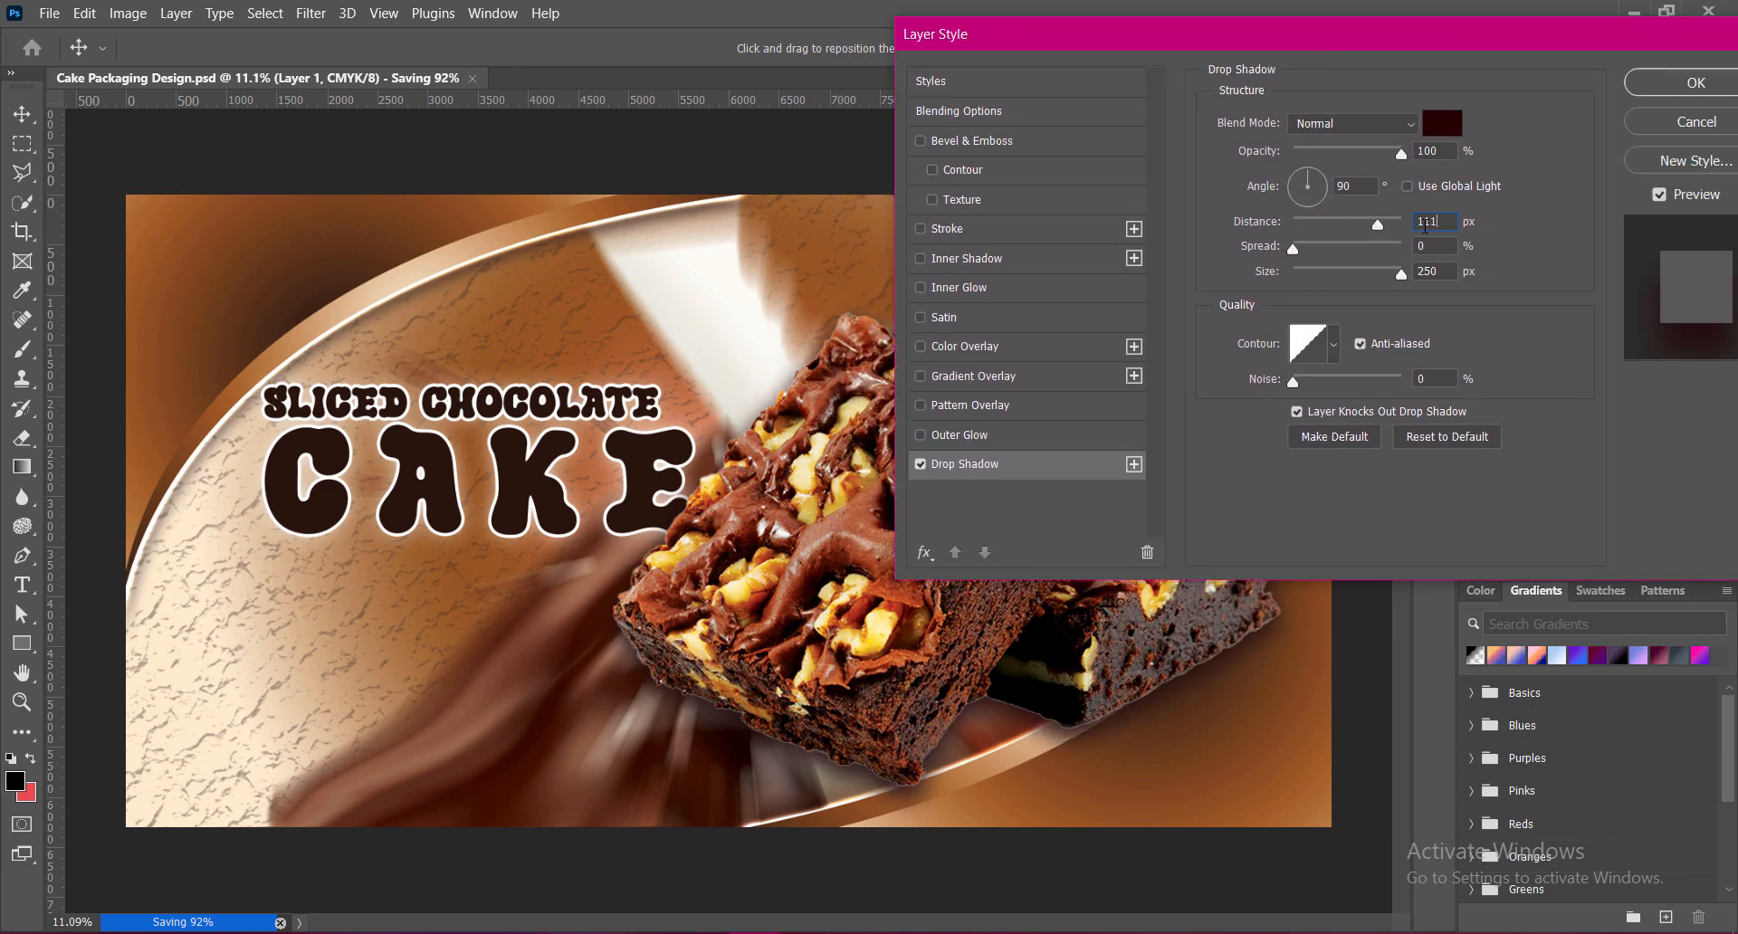
click(1438, 127)
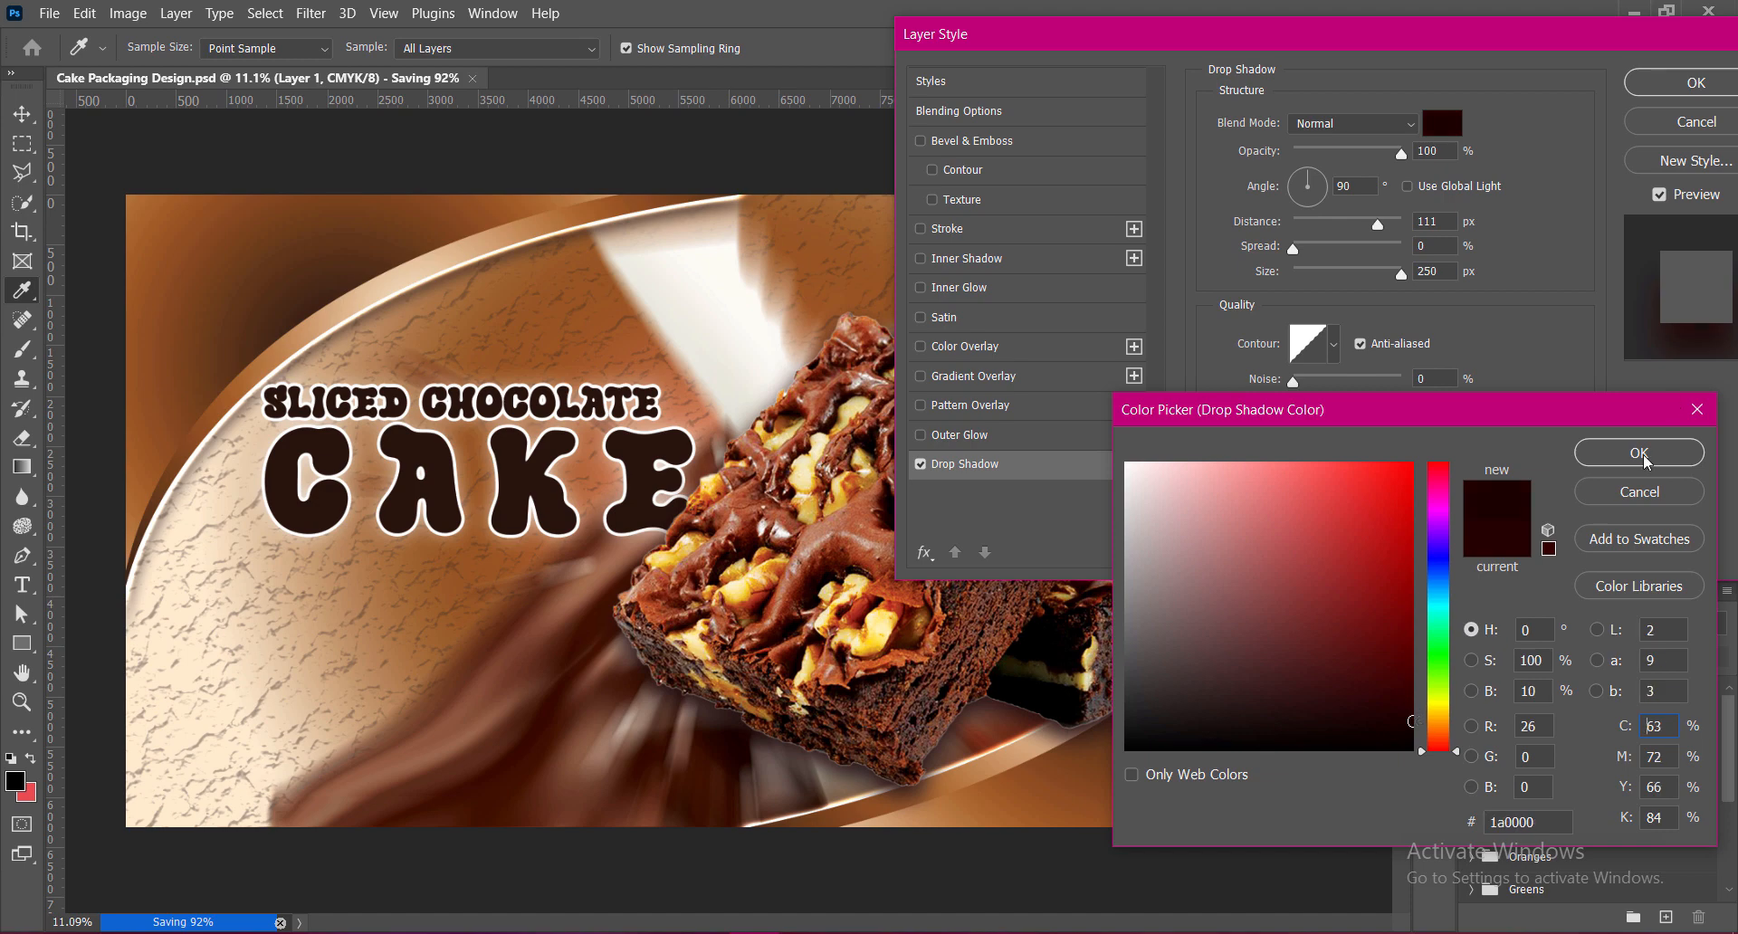
click(1642, 455)
key(Return)
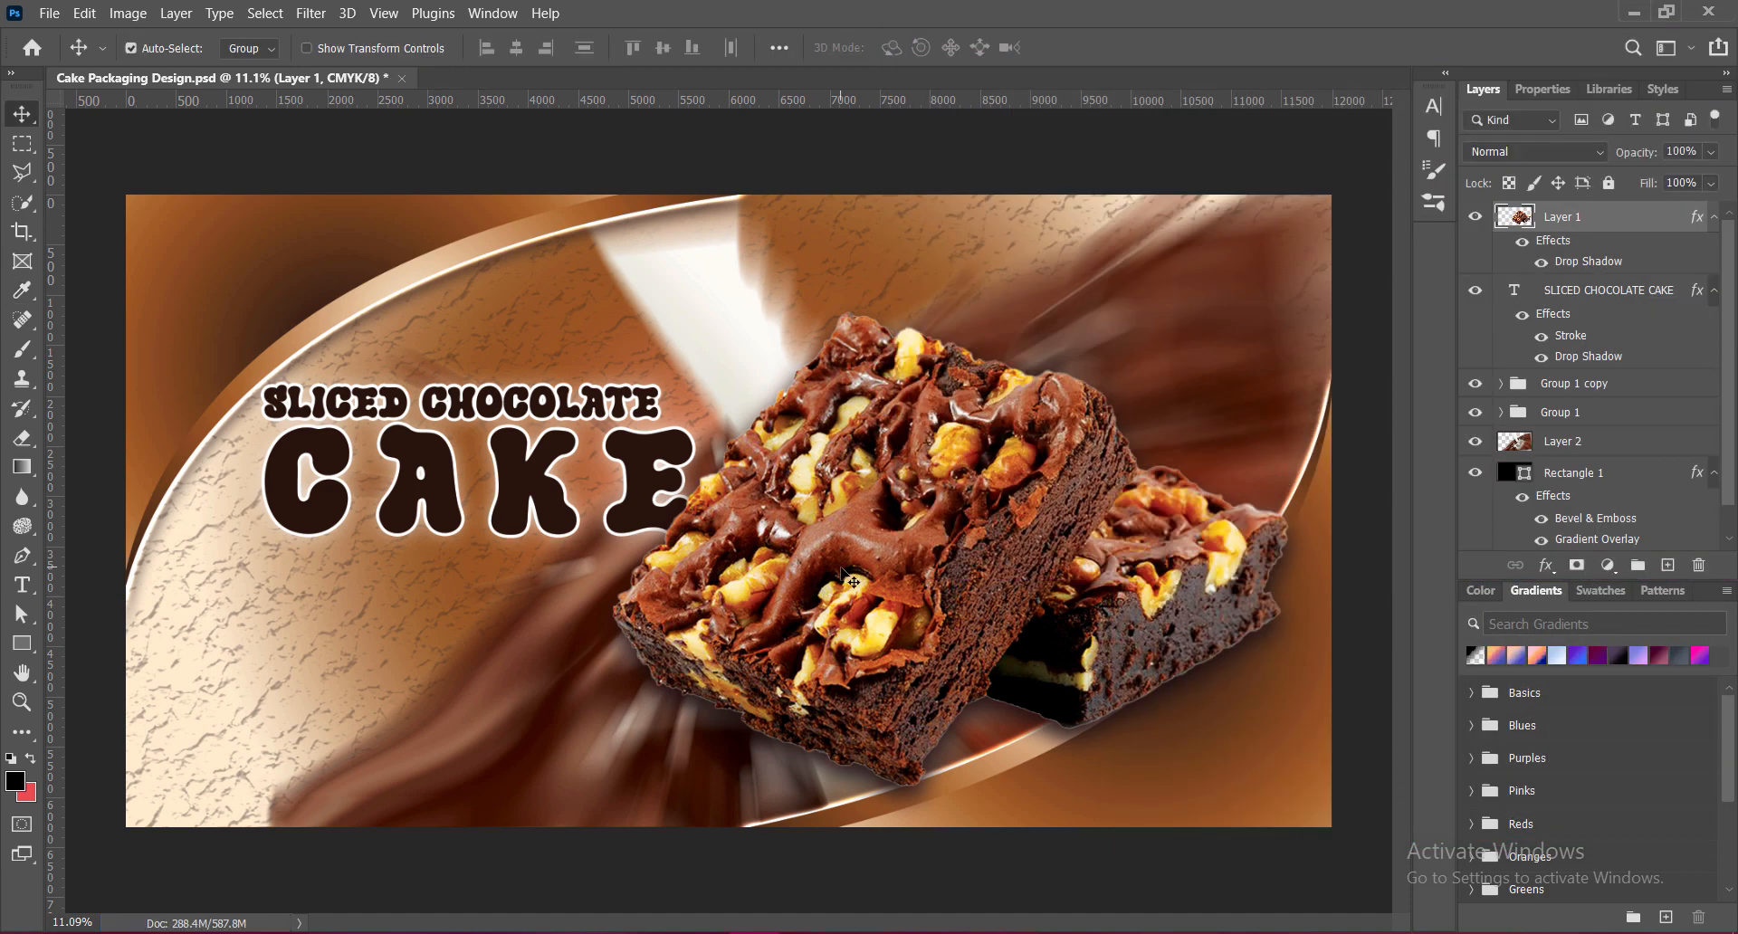
key(ctrl+s)
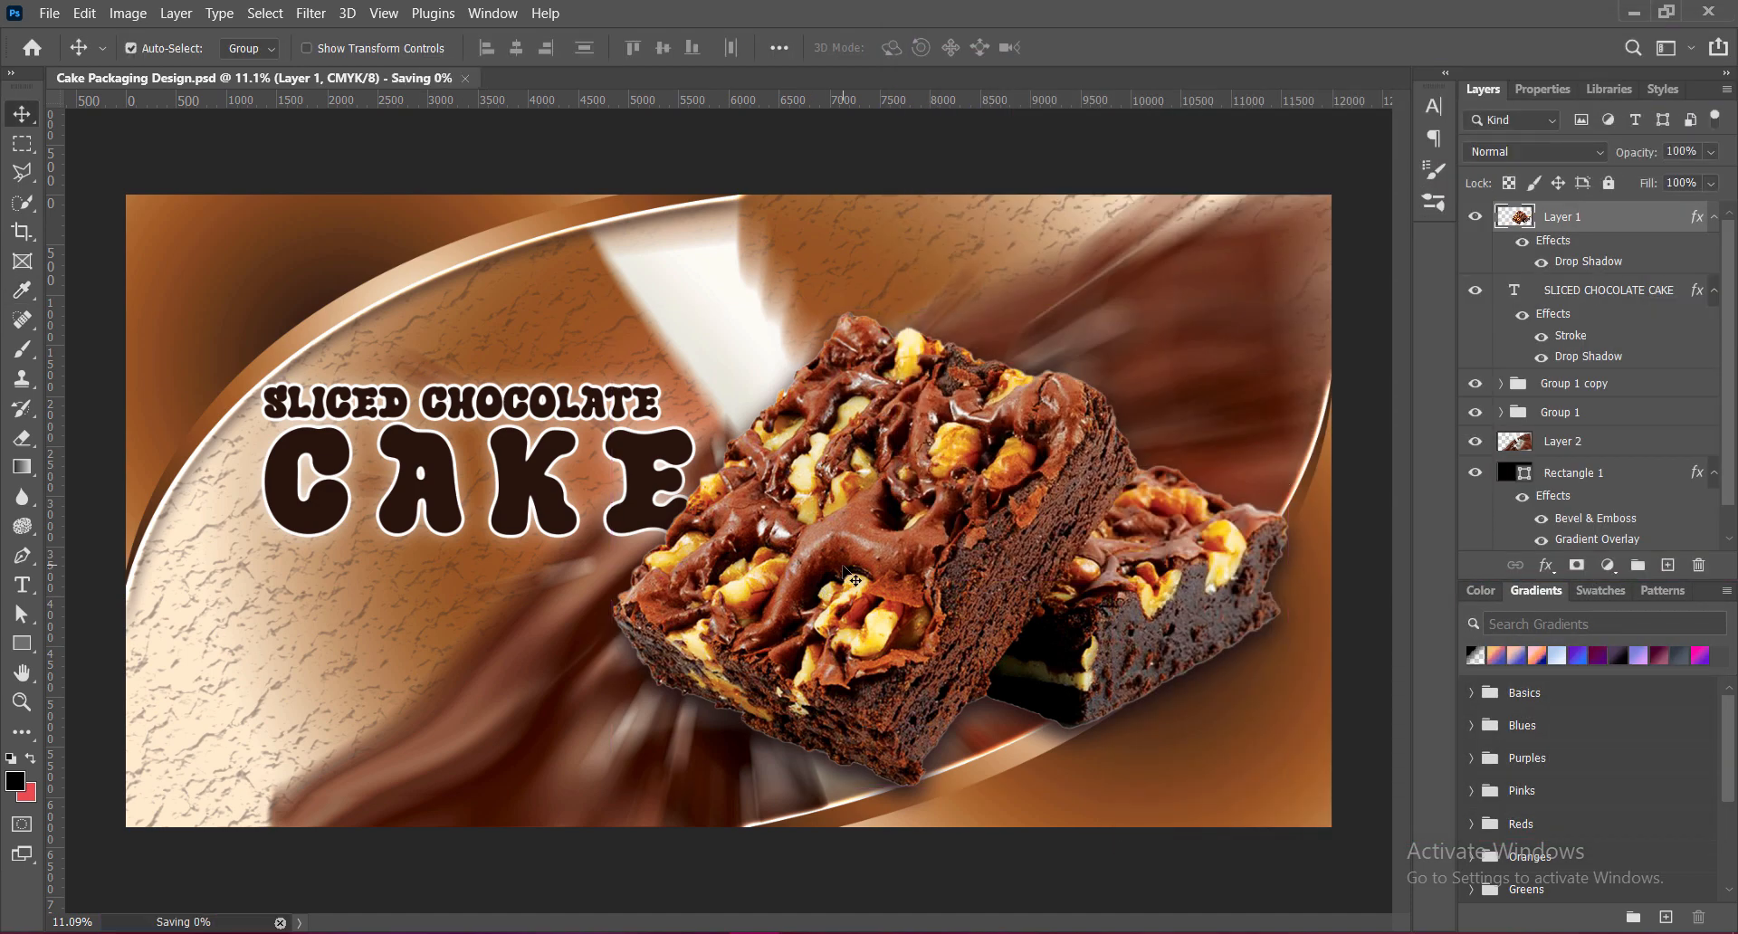
Paste the chocolate pieces as a new layer and scale them to about 148.5%.
key(ctrl+v)
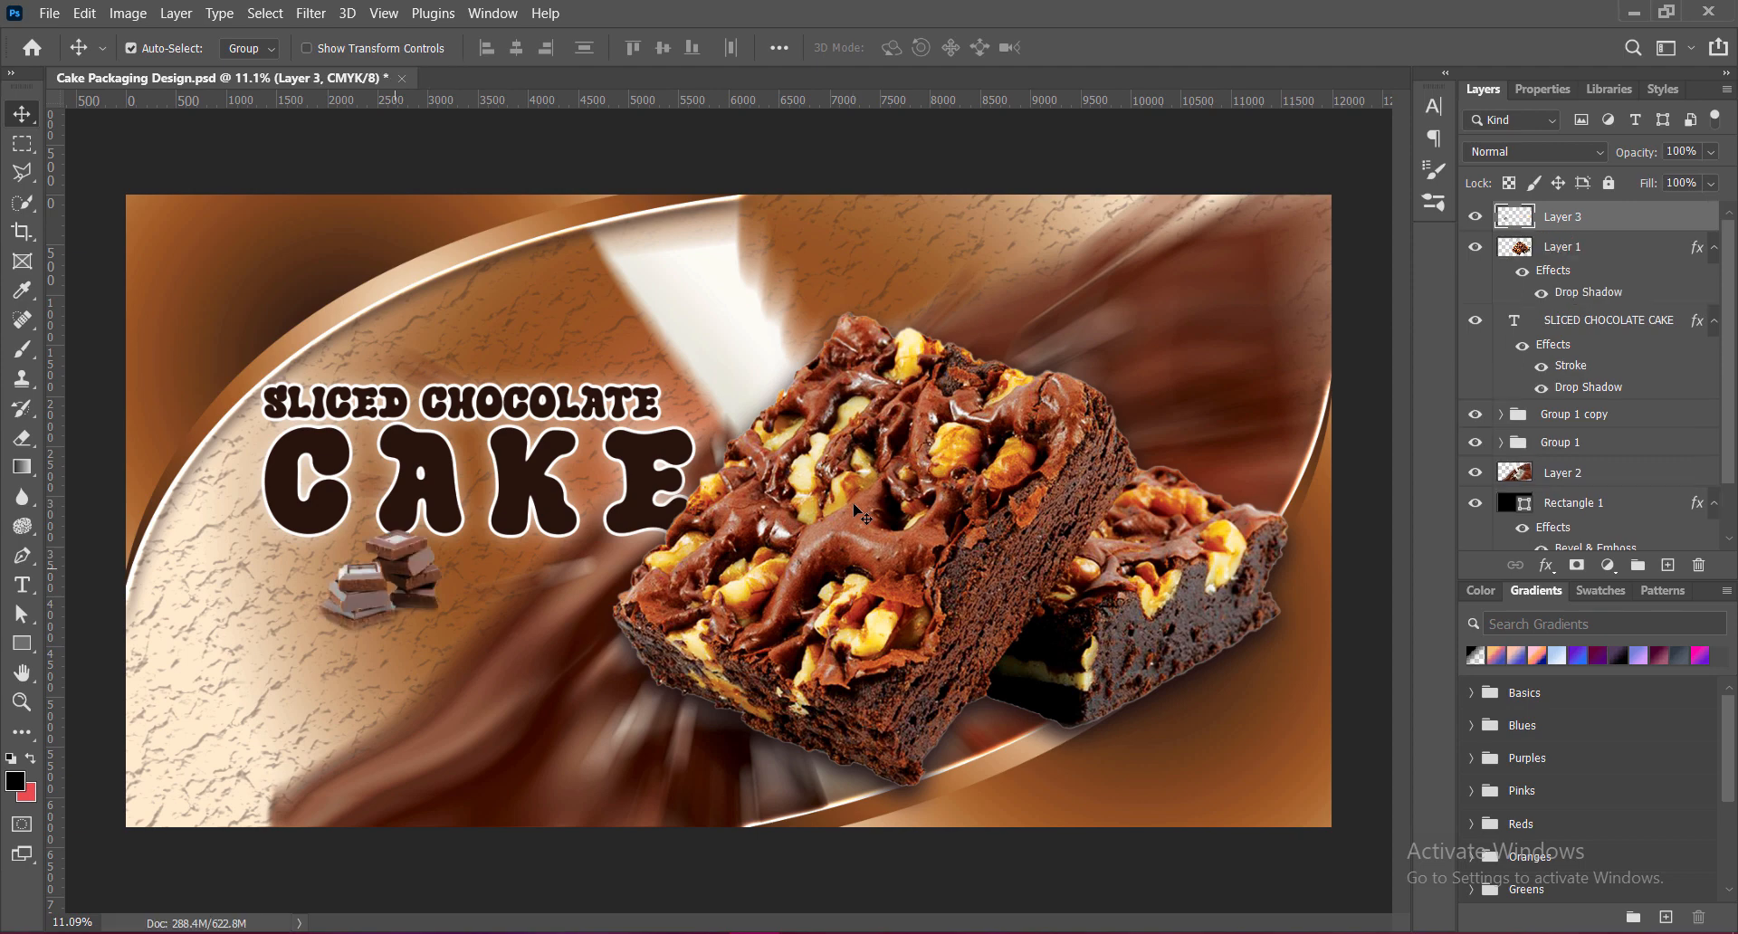
key(ctrl+t)
drag(381, 714, 381, 804)
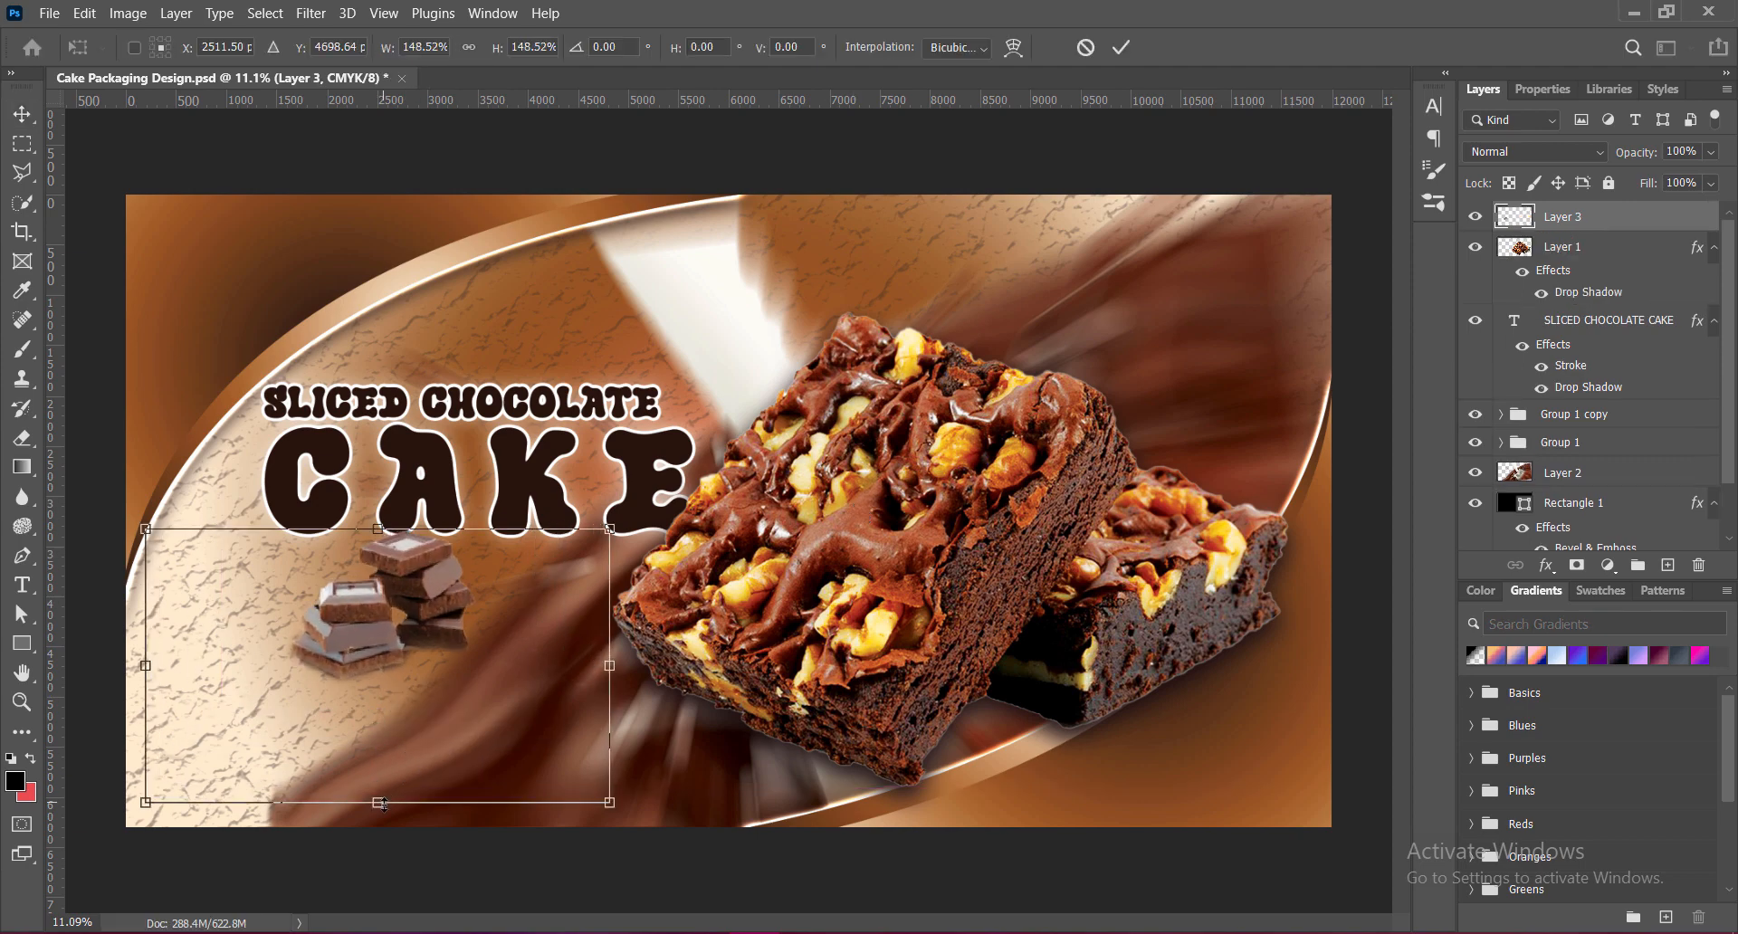
Flip the chocolate pieces horizontally, rotate them about 15° counterclockwise, and place them below the title's first letter.
drag(431, 604, 337, 659)
right_click(337, 659)
click(366, 632)
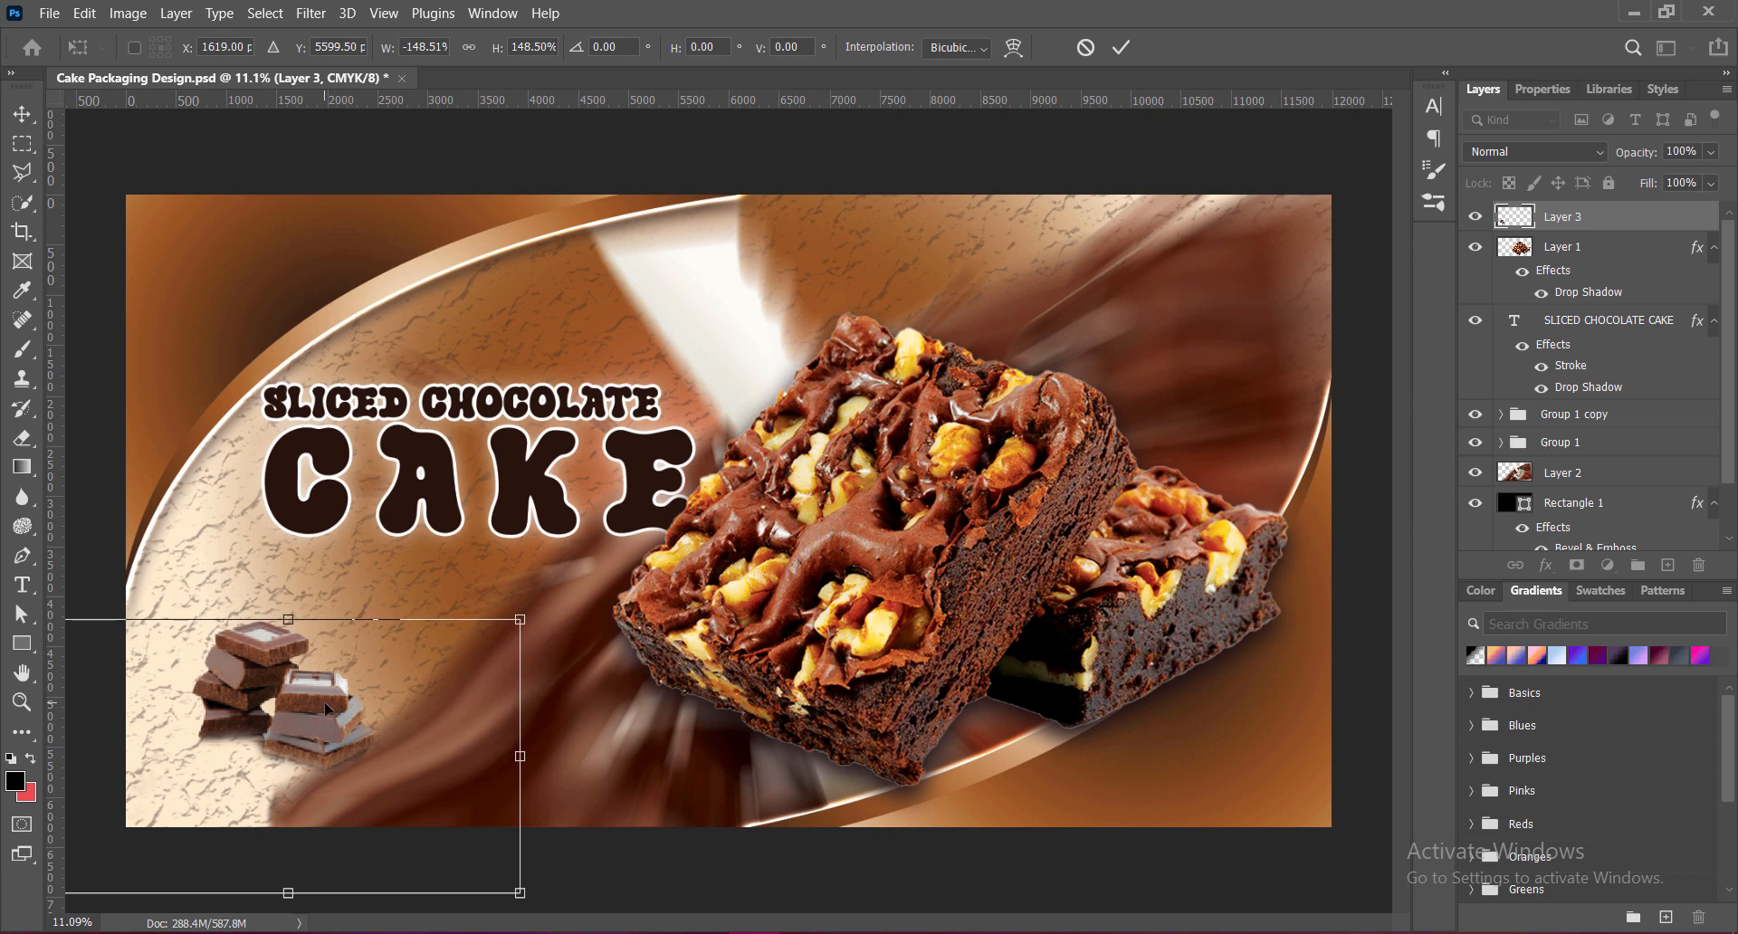
drag(566, 876, 563, 833)
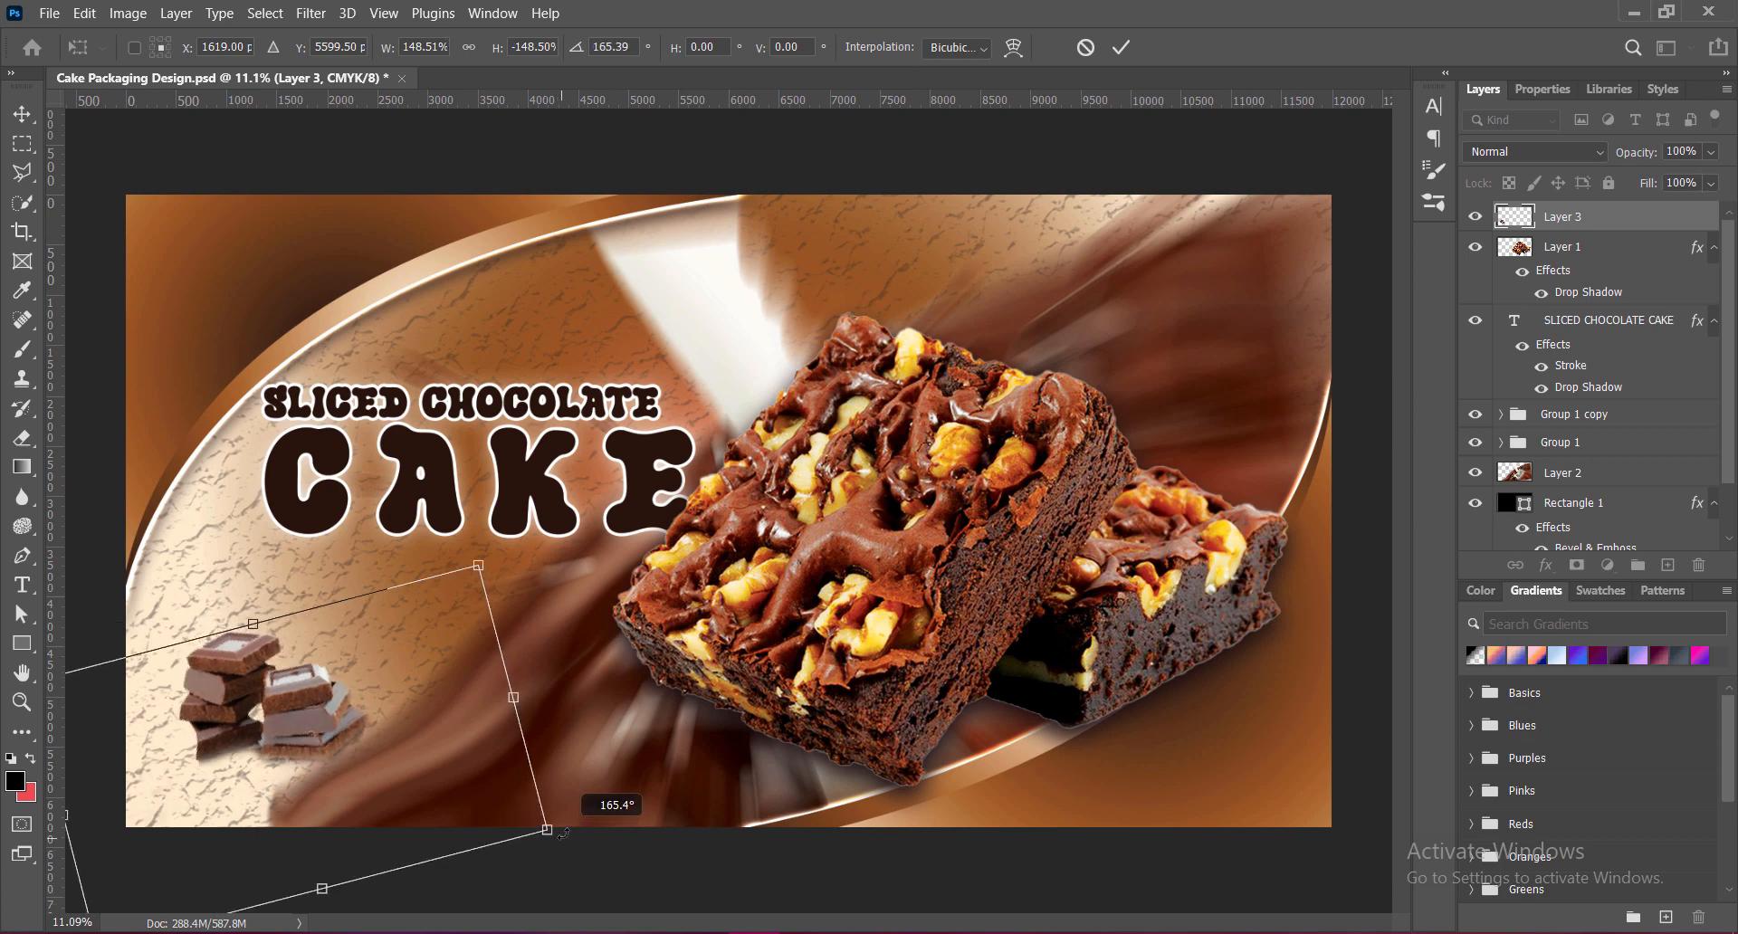
drag(328, 702, 339, 682)
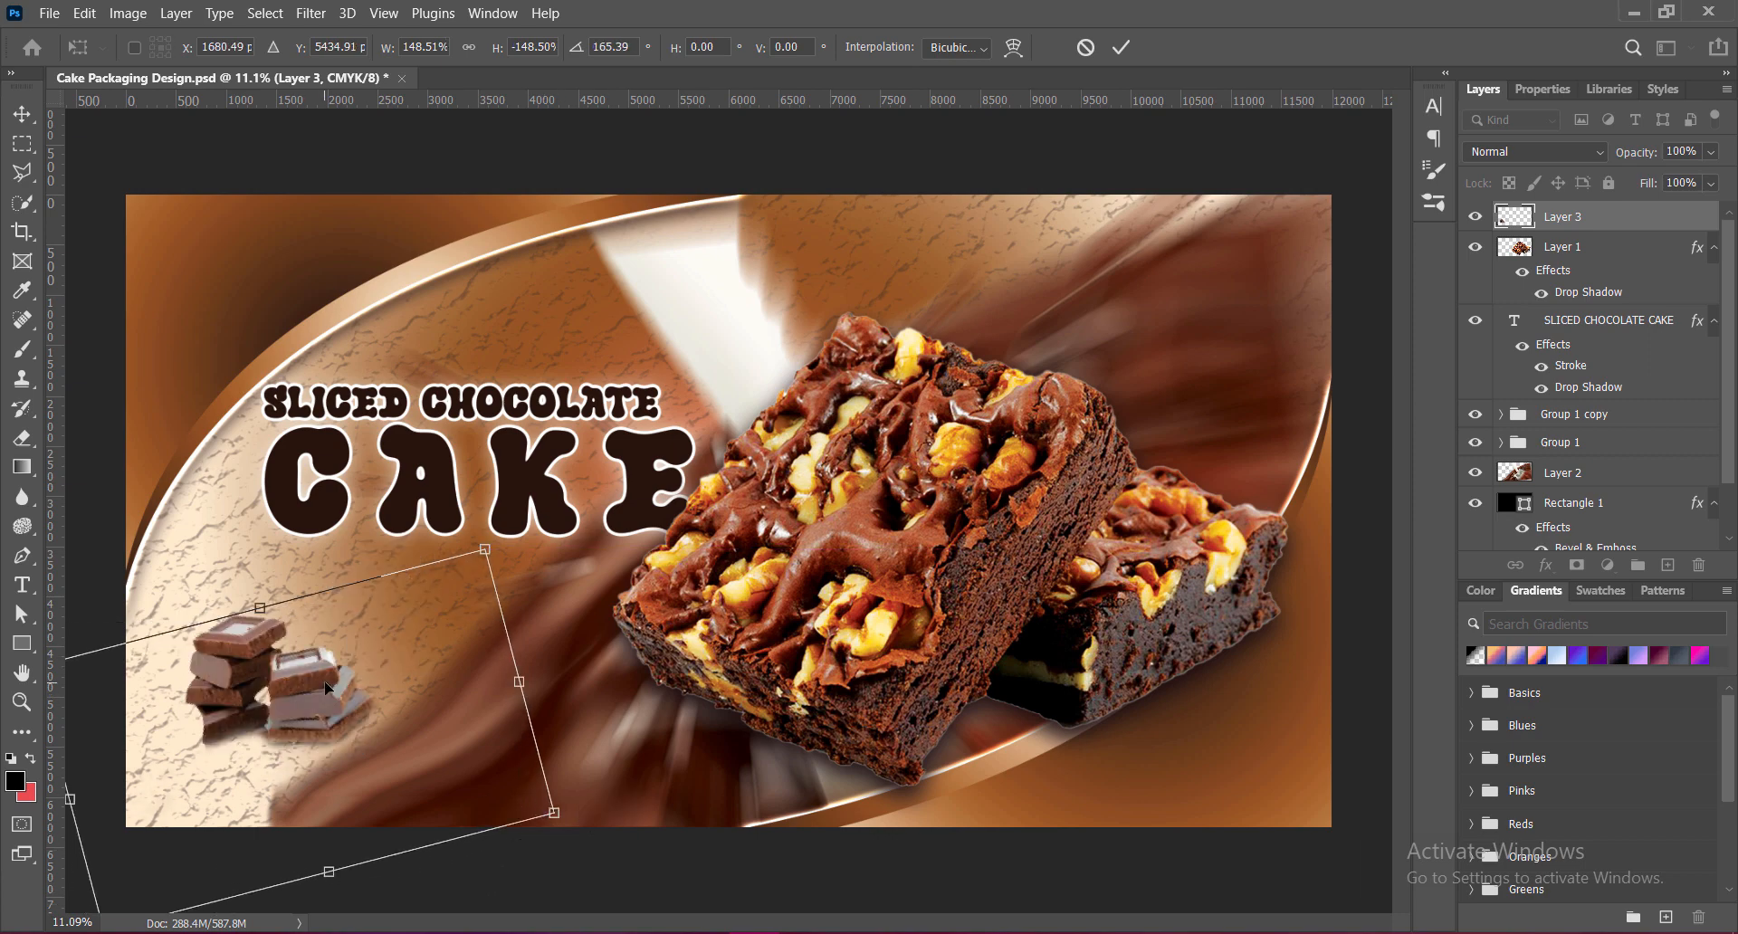
key(Return)
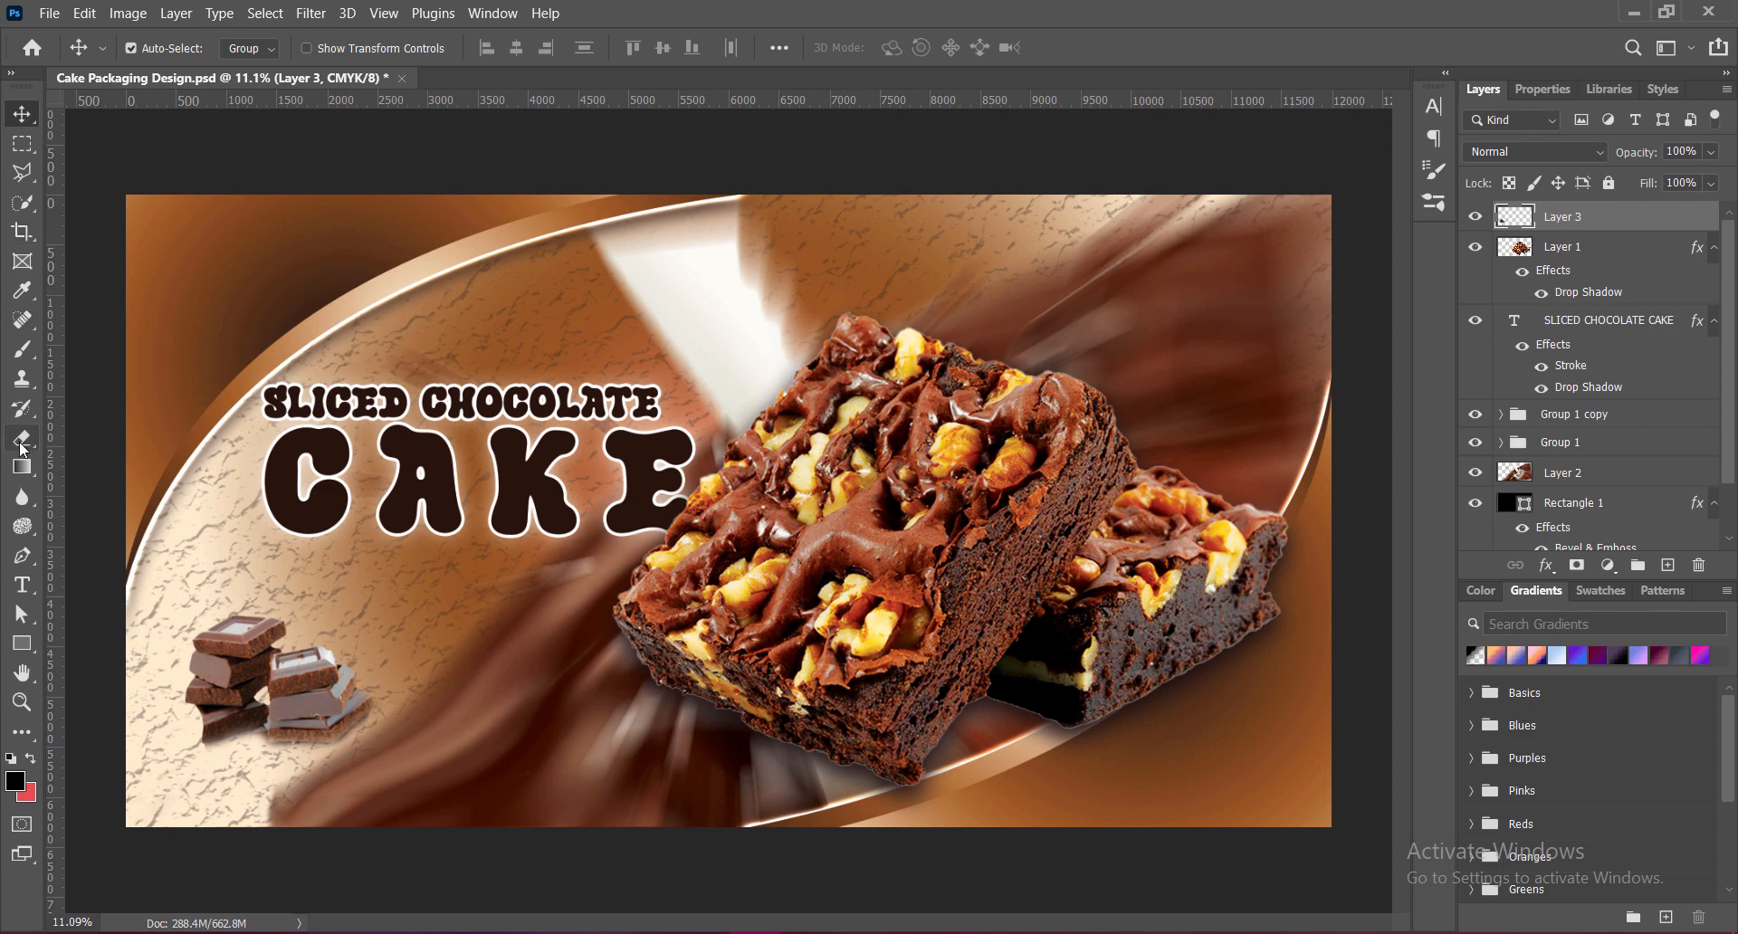
Raise the chocolate pieces' contrast to the maximum with Brightness/Contrast.
click(23, 440)
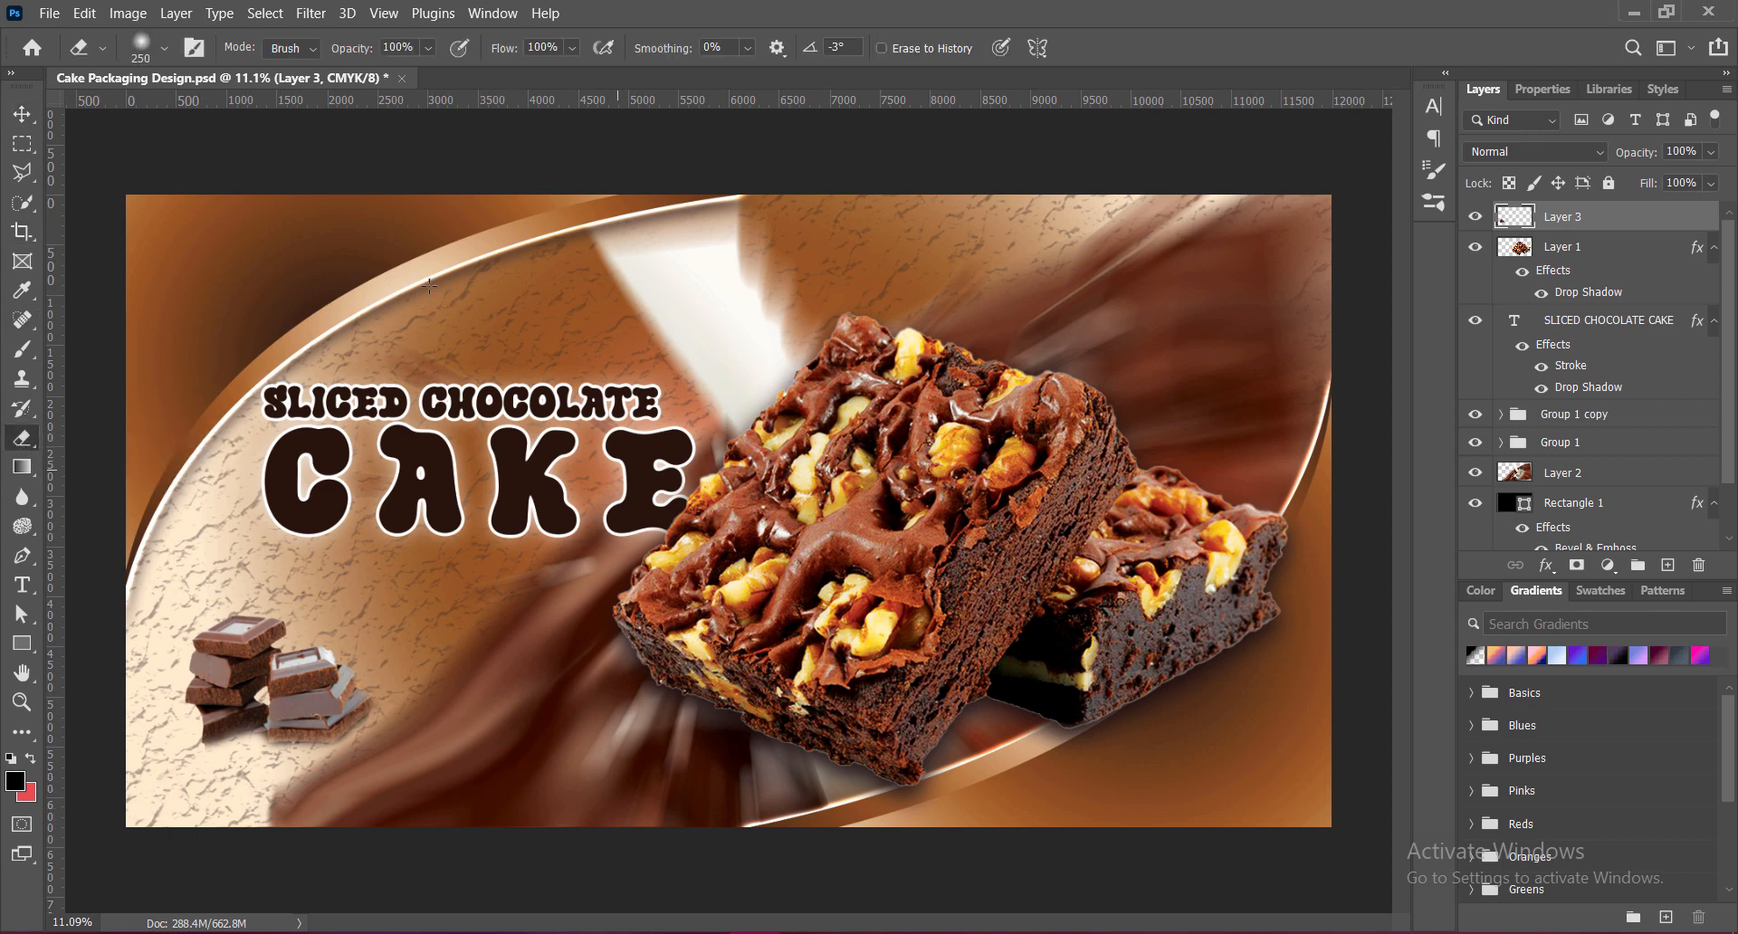
key(i)
click(127, 13)
click(381, 66)
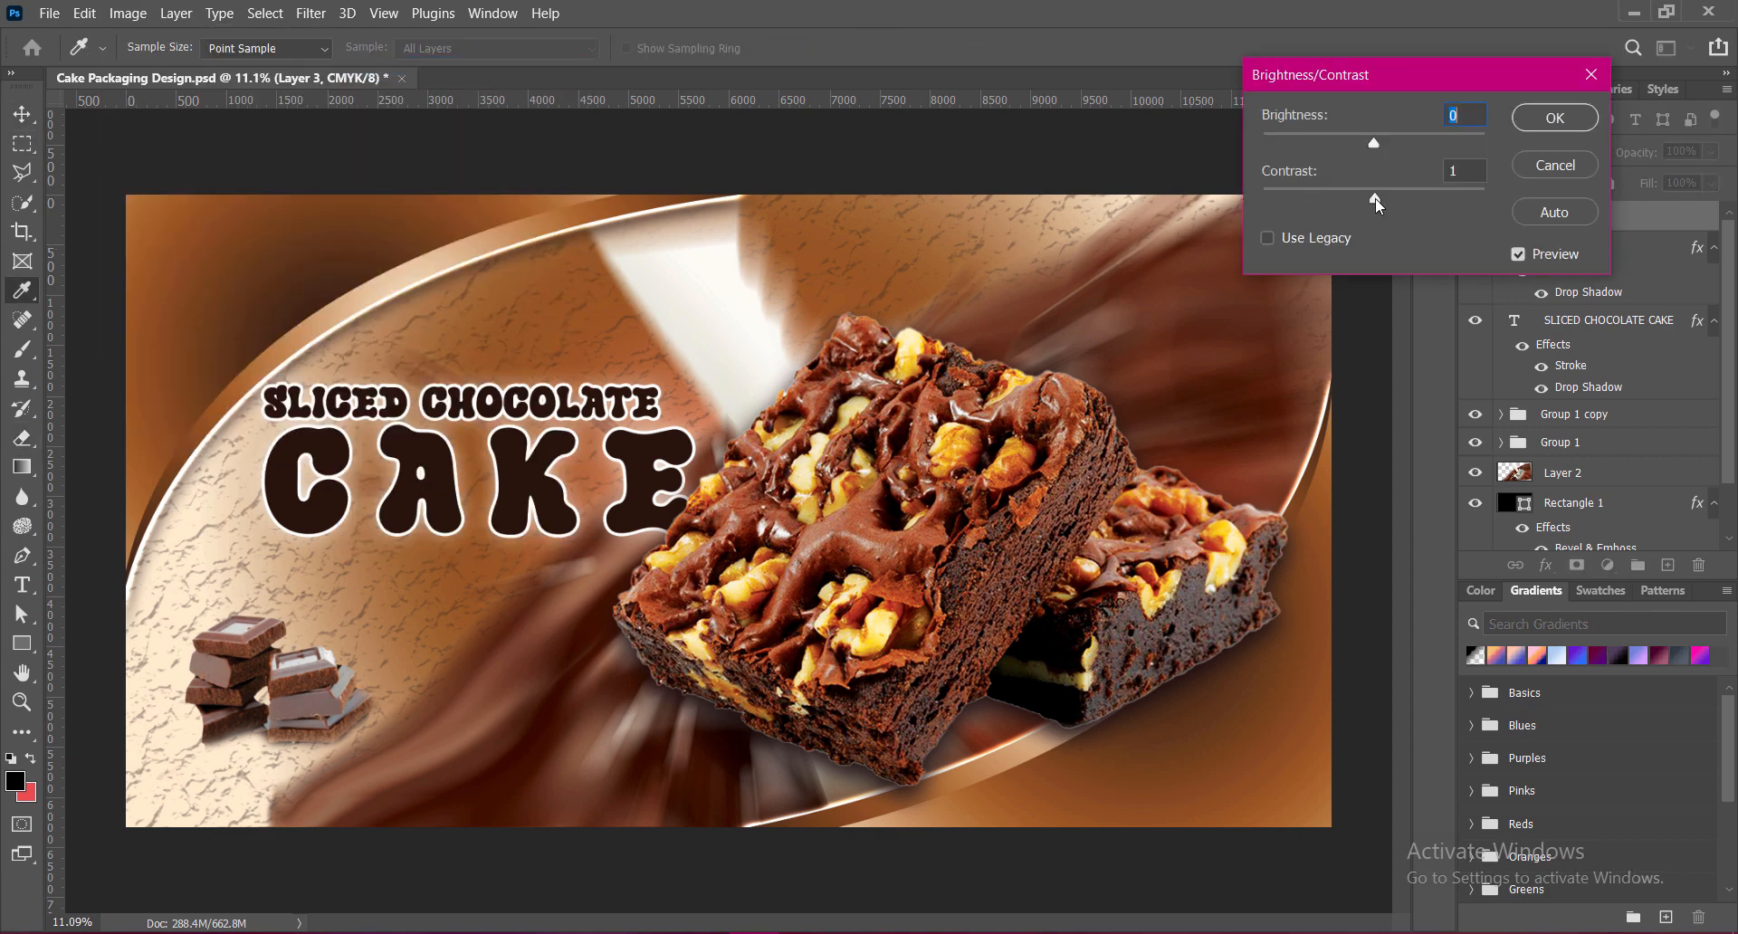
drag(1375, 199, 1595, 194)
key(Return)
Apply the Red Boost Hue/Saturation preset to the chocolate pieces.
click(128, 13)
mouse_move(177, 71)
click(417, 182)
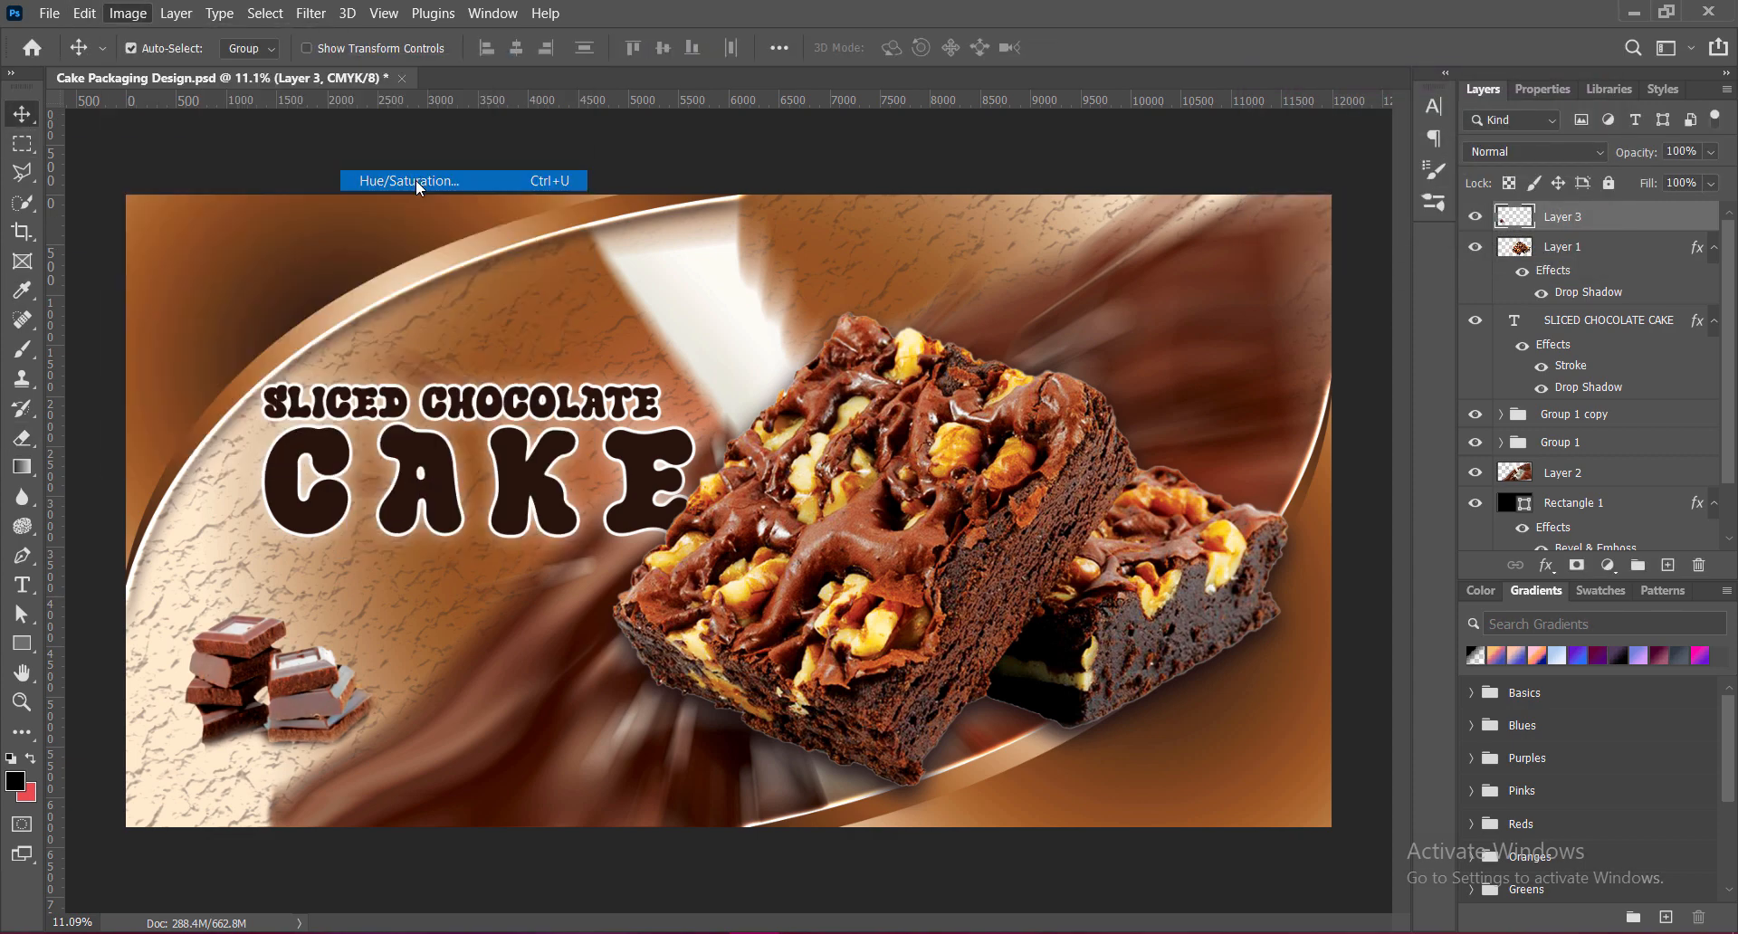
click(1389, 182)
click(1302, 362)
click(1389, 182)
click(1303, 322)
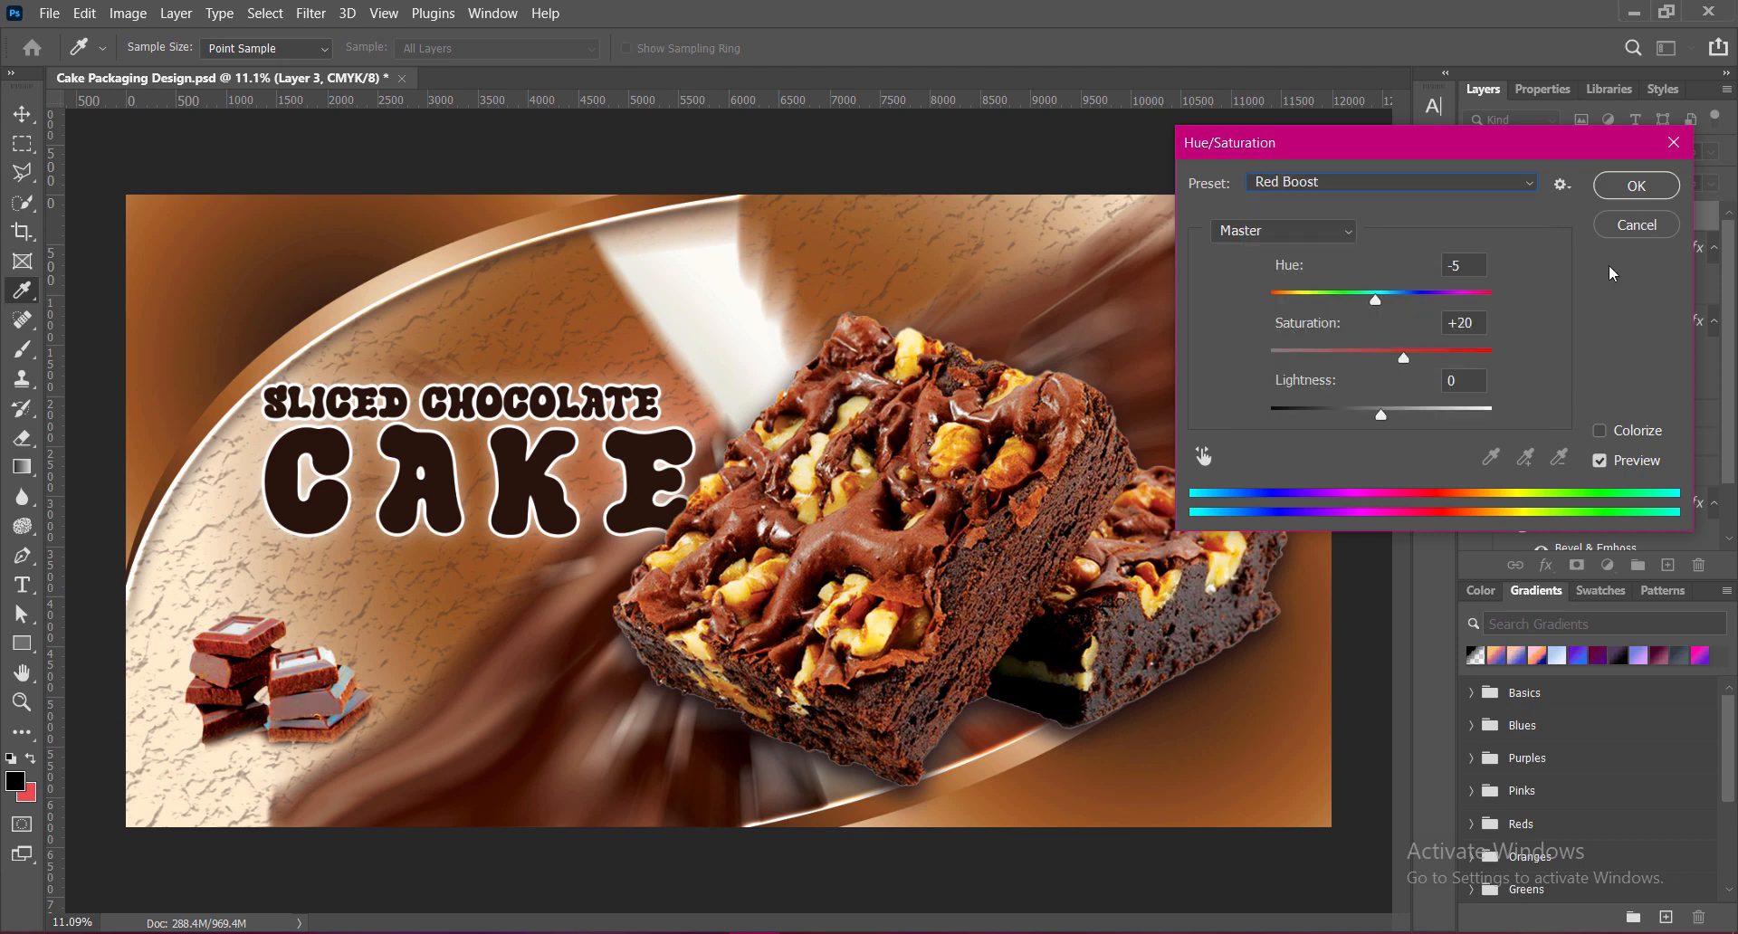
click(1637, 186)
Darken the chocolate pieces with a CMYK Curves adjustment, raising the midpoint from input 50 to output 62.
click(128, 13)
mouse_move(166, 66)
click(380, 106)
drag(1186, 375, 1186, 327)
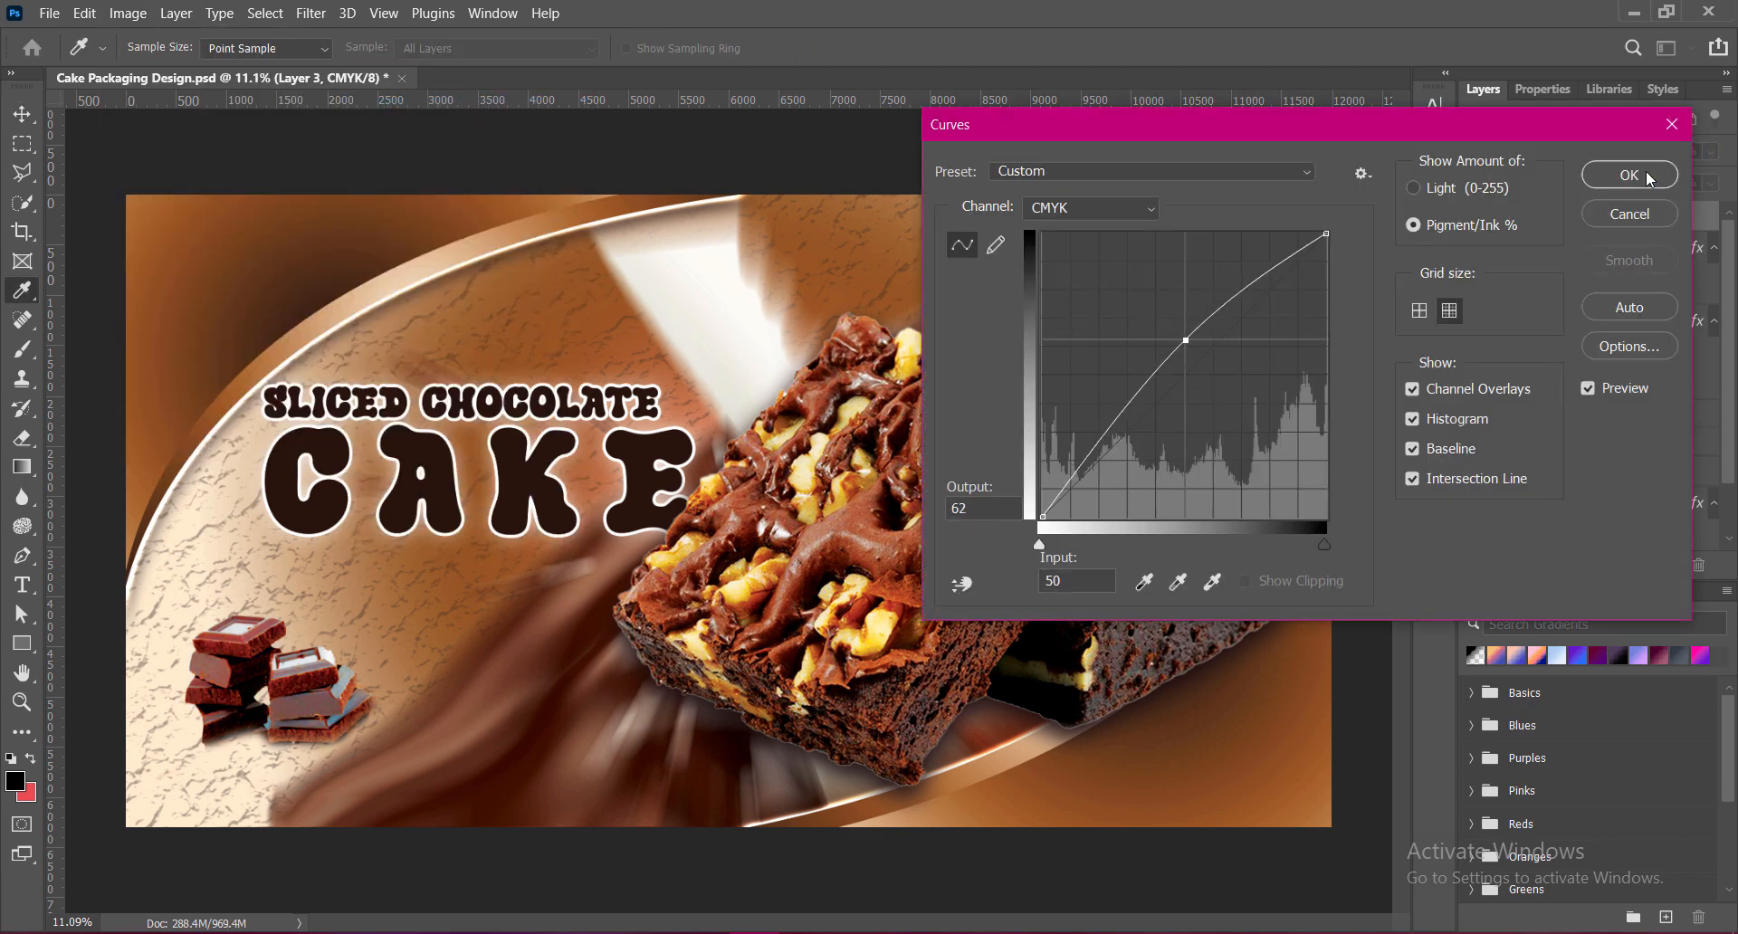
click(1630, 175)
Add a dark brown Drop Shadow to the chocolate pieces with 75% opacity, 0 px distance and 152 px size.
double_click(1518, 218)
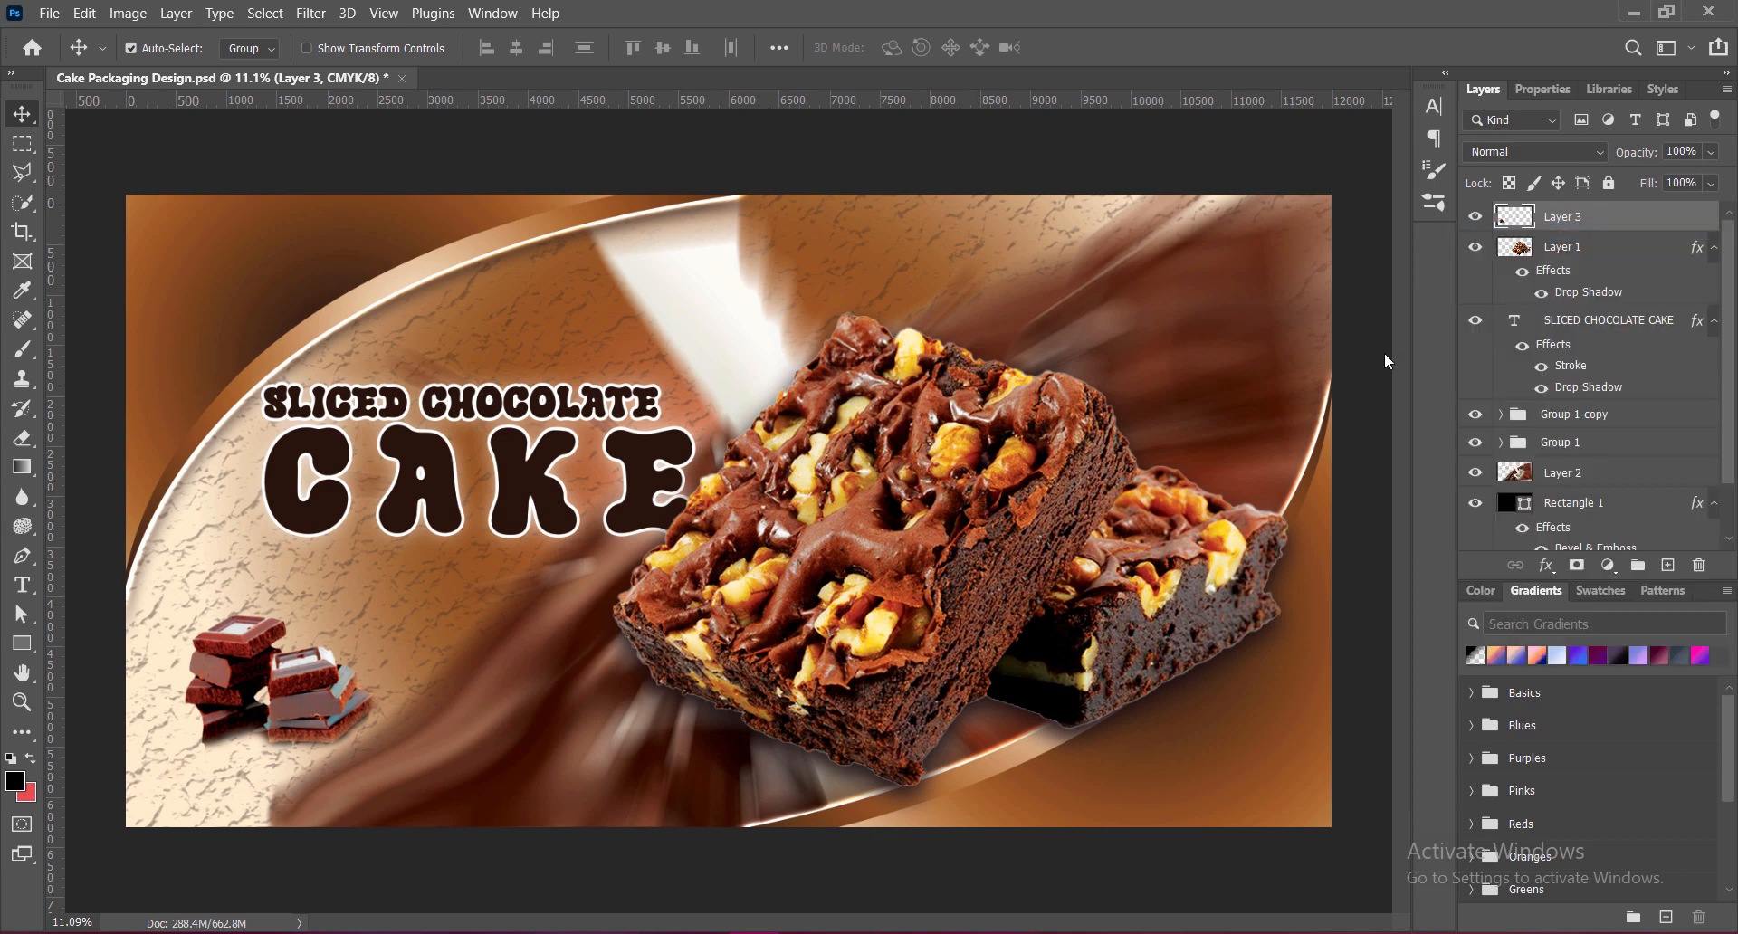
click(867, 464)
click(902, 464)
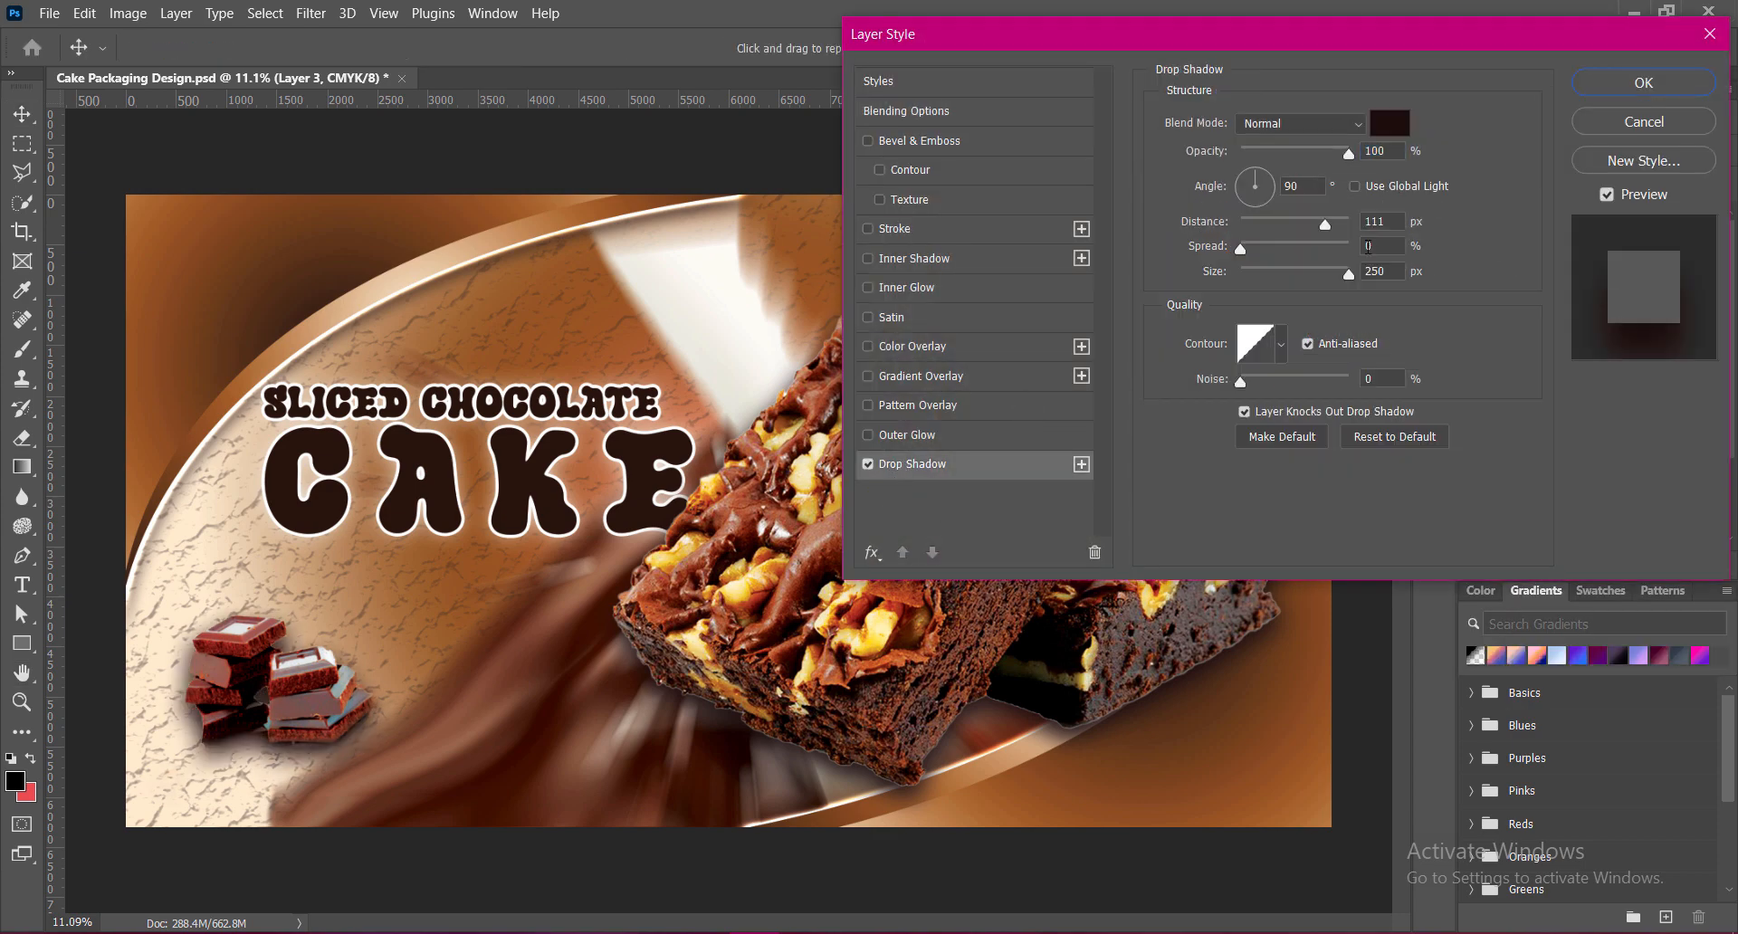
drag(1327, 234, 1164, 225)
drag(1349, 274, 1311, 276)
drag(1349, 153, 1324, 153)
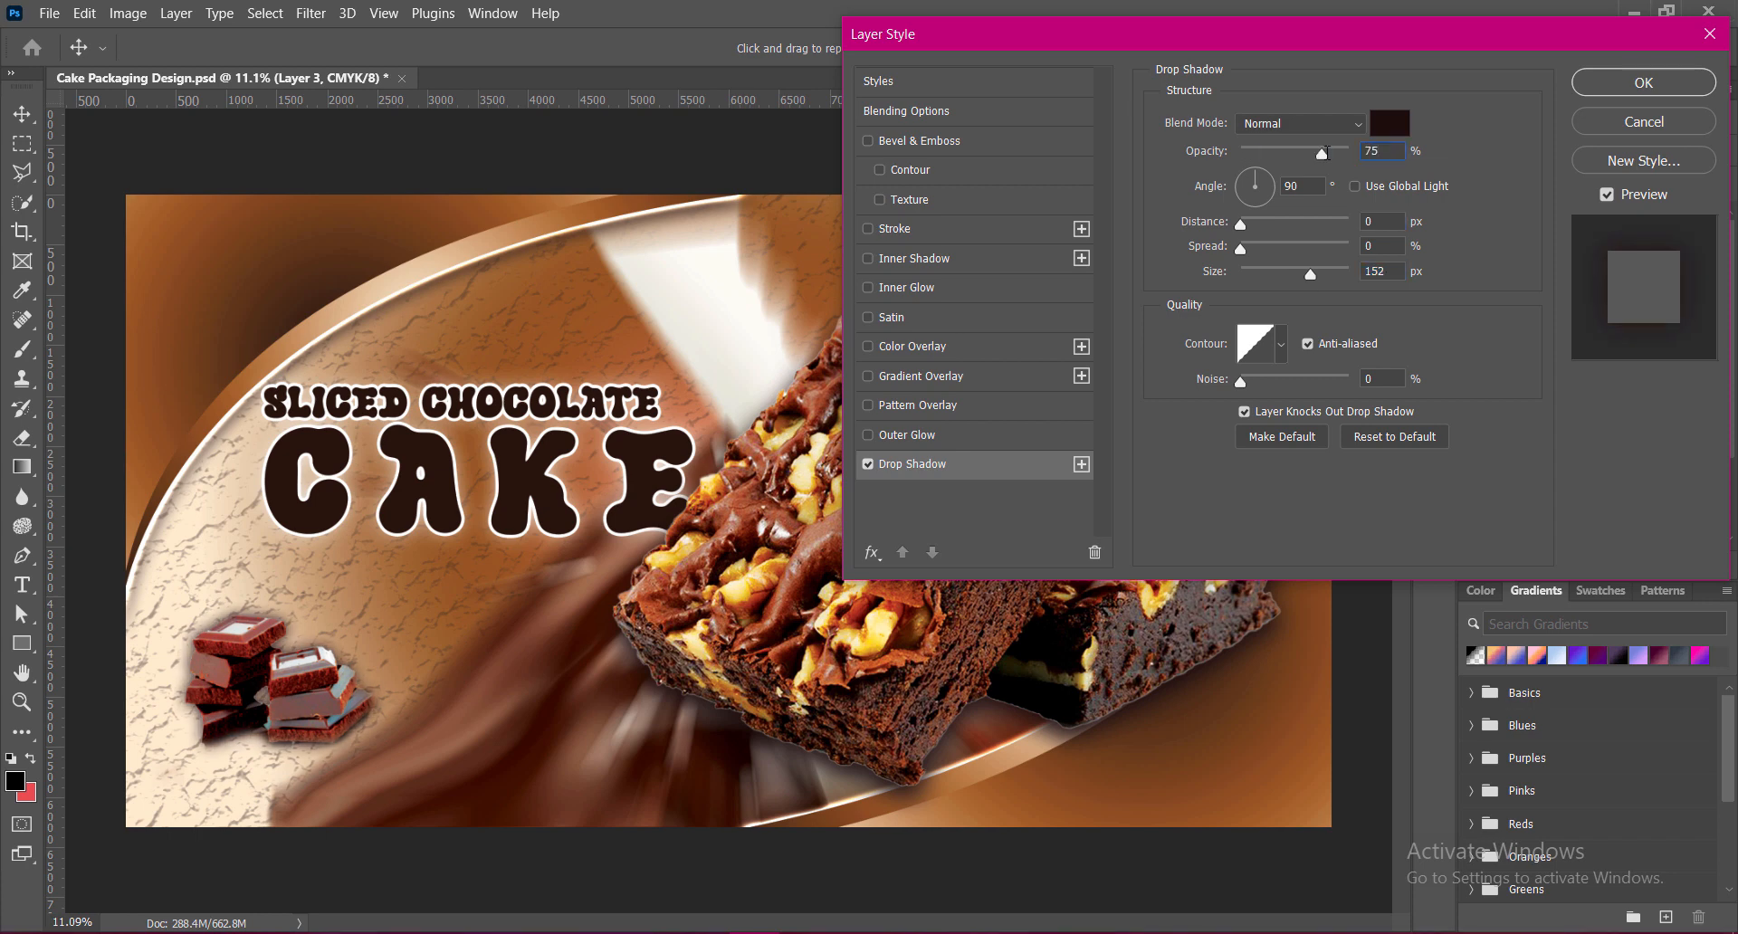
Set the chocolate pieces' shadow to 150 px distance and 60 px size, move the pieces slightly up, and save the document.
drag(1313, 270, 1277, 285)
text(150)
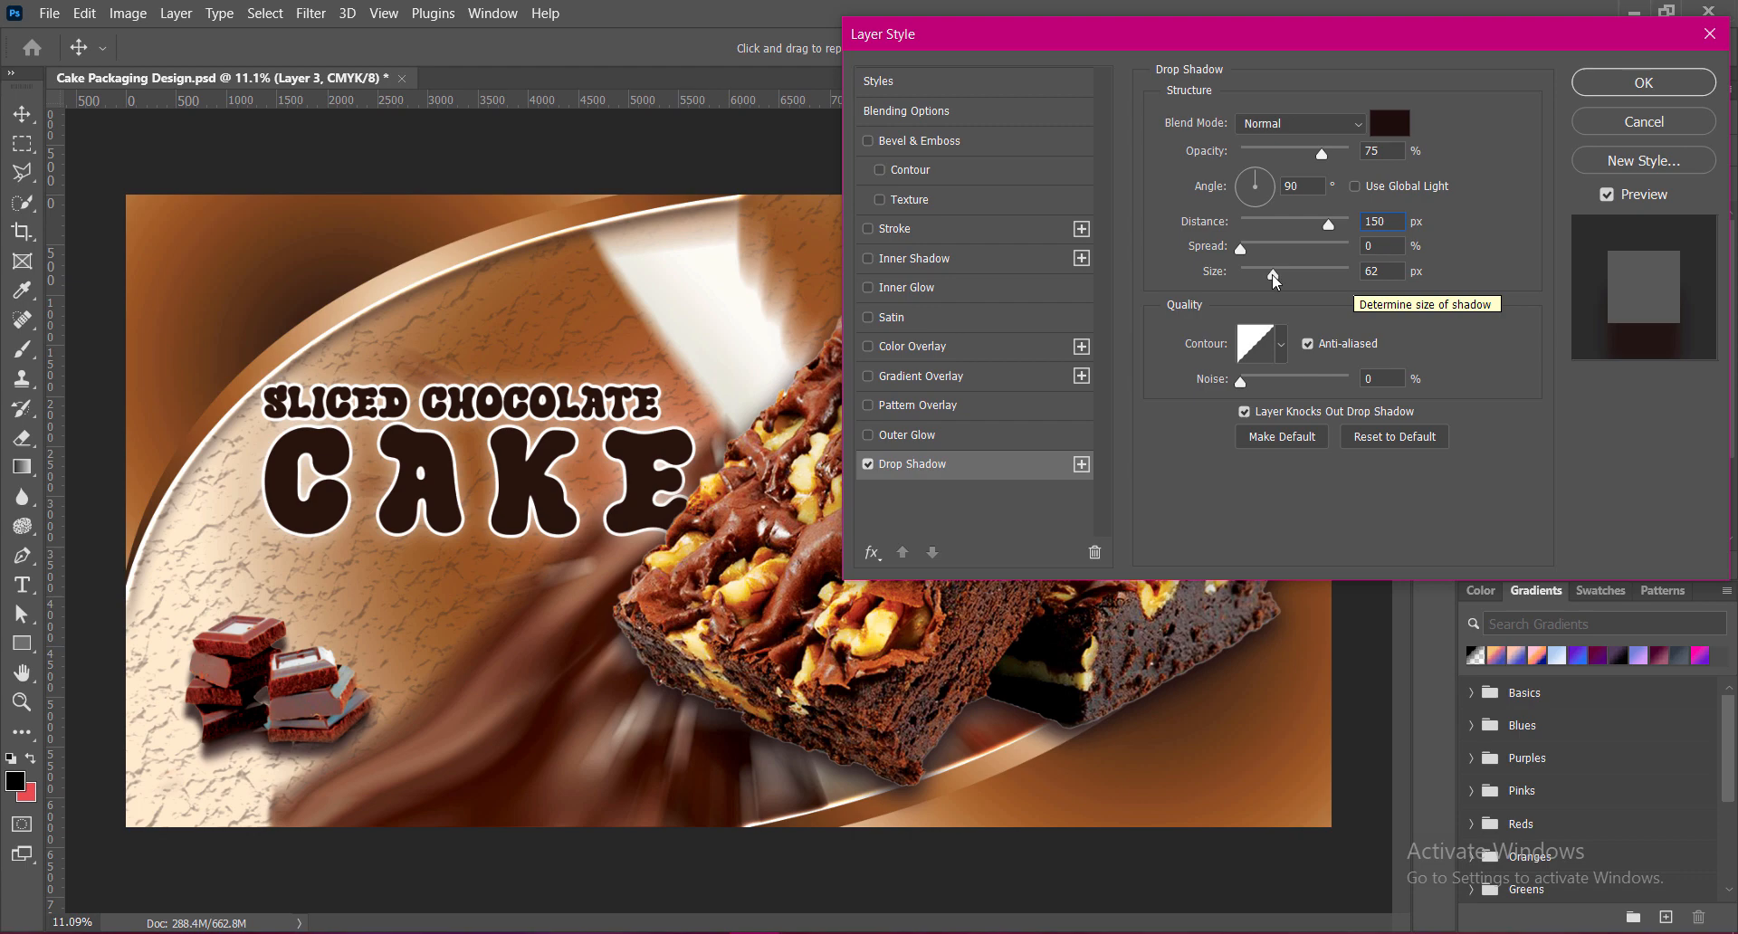
mouse_move(1274, 276)
mouse_down()
mouse_move(1291, 284)
mouse_move(1276, 288)
mouse_up()
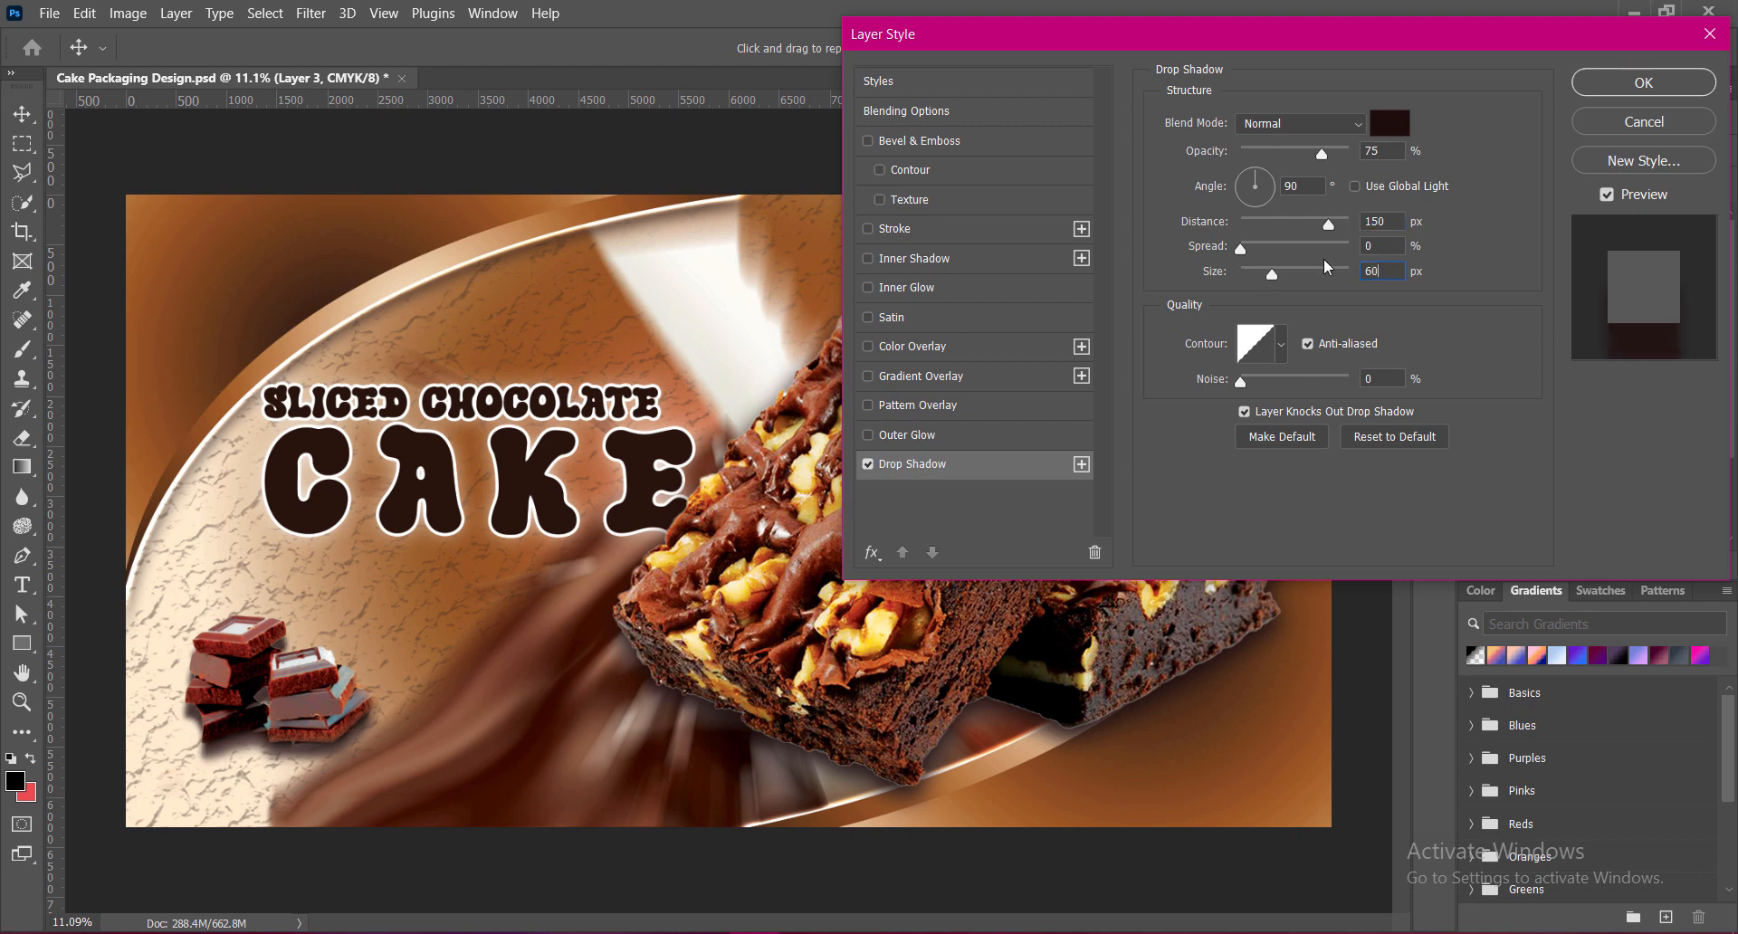
click(1597, 88)
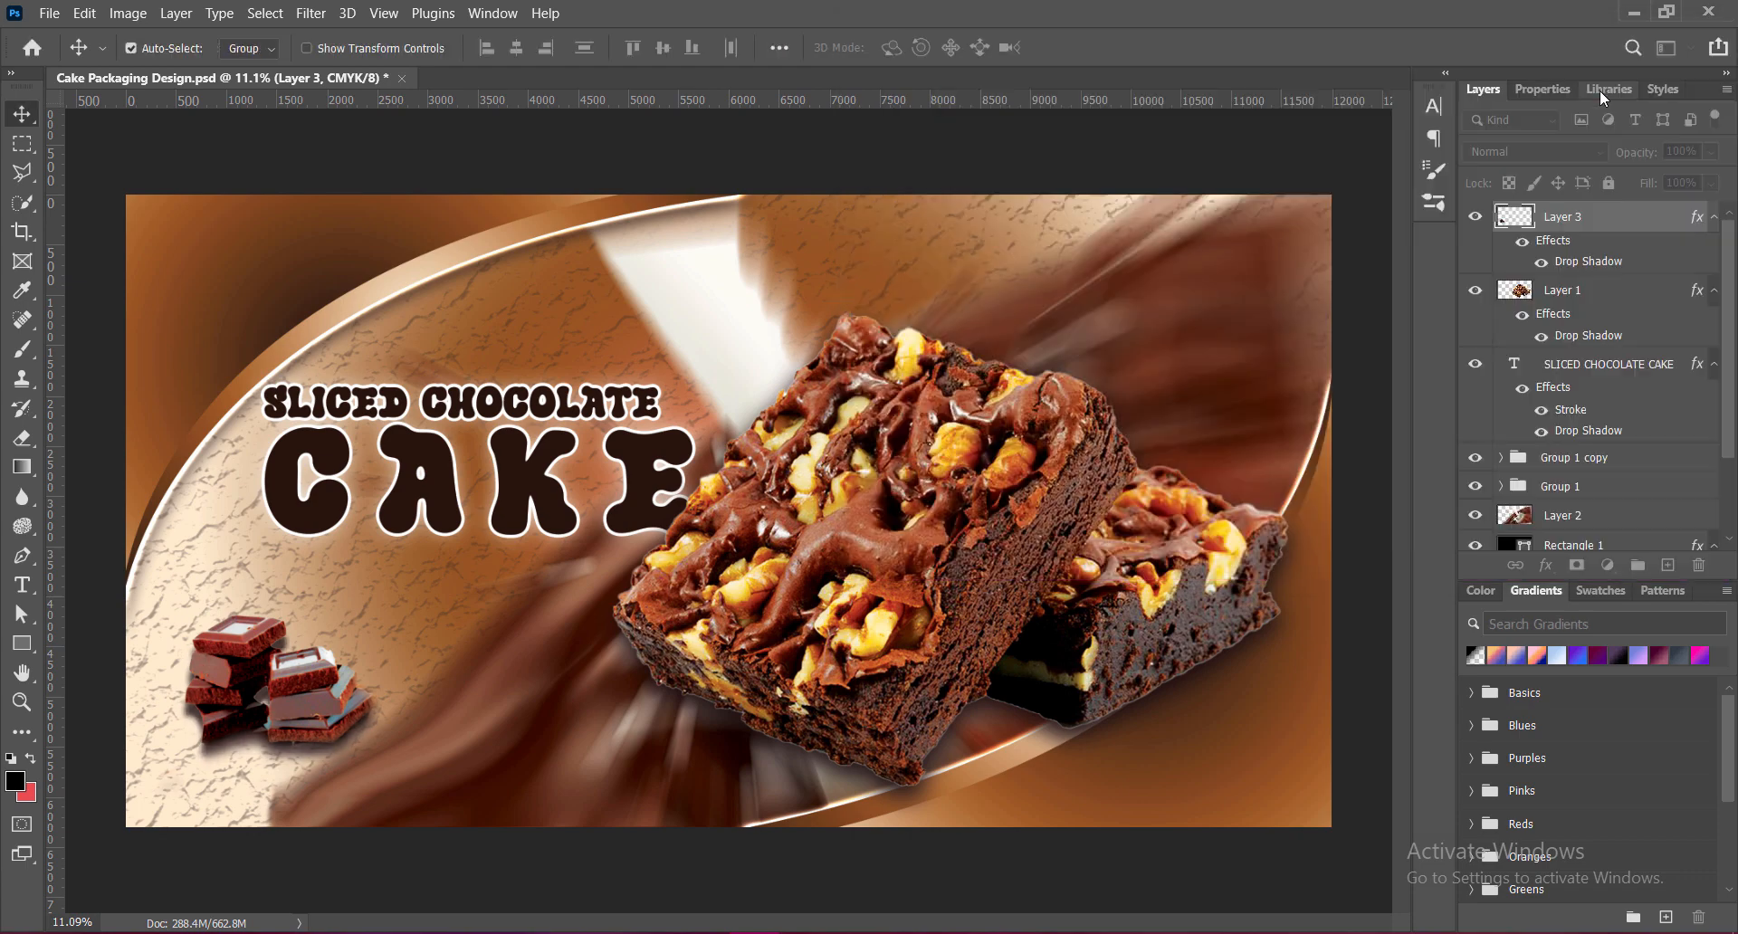
drag(307, 677, 323, 634)
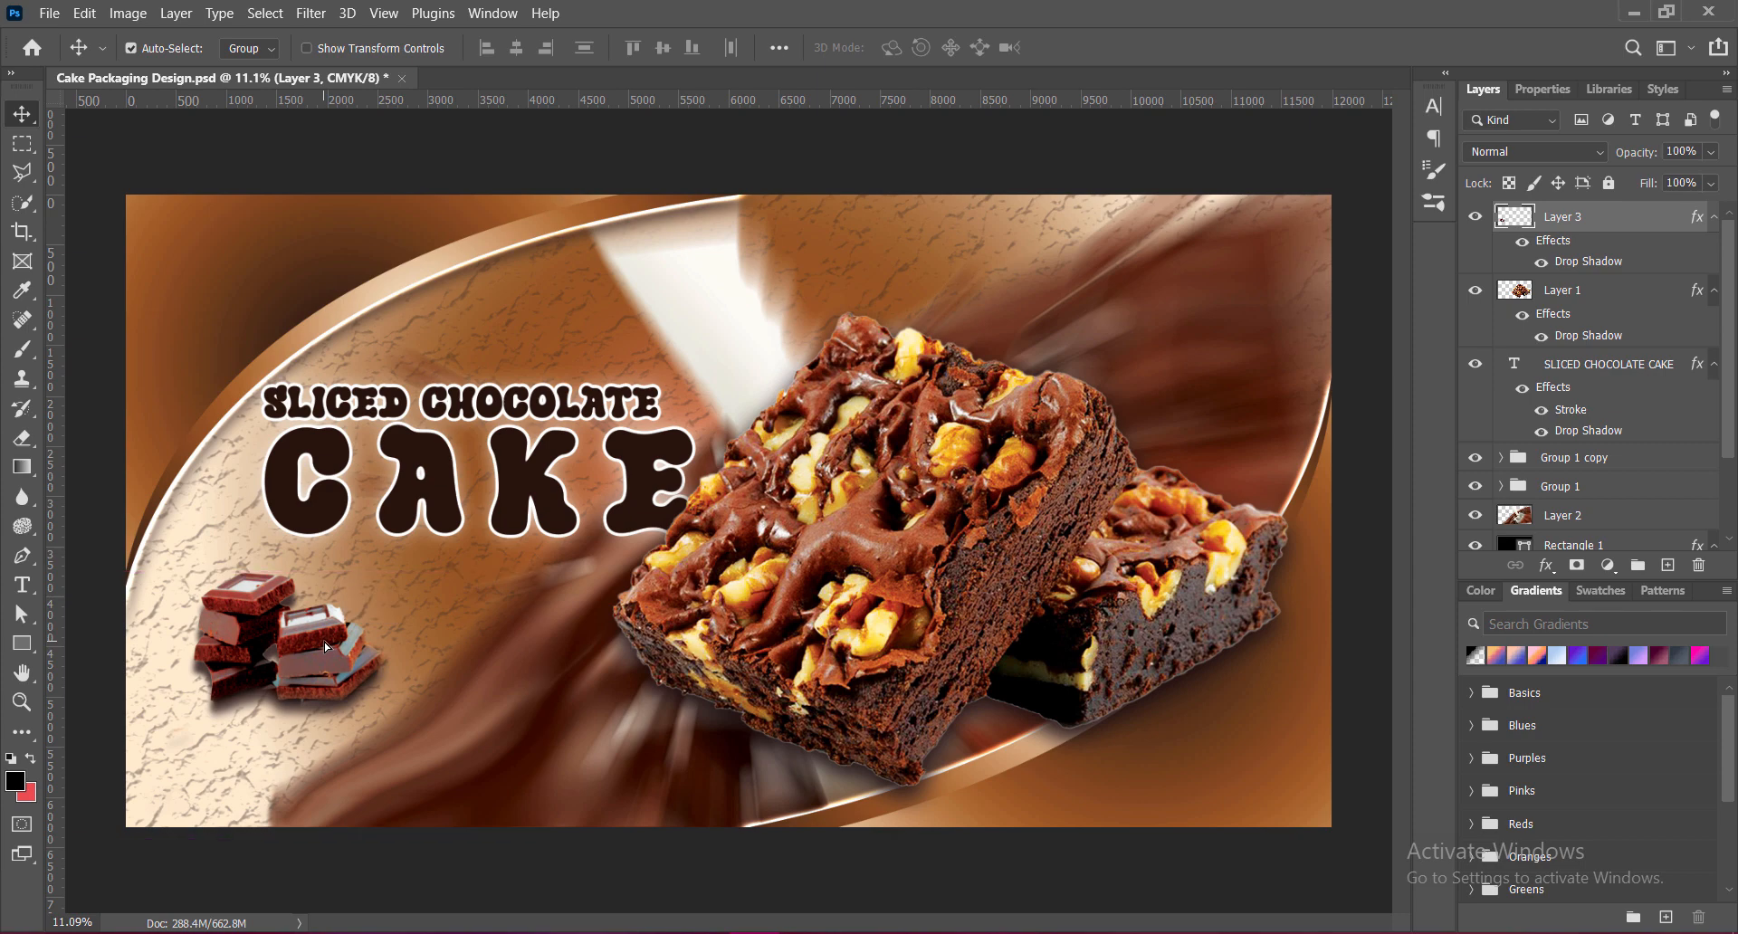
key(ctrl+s)
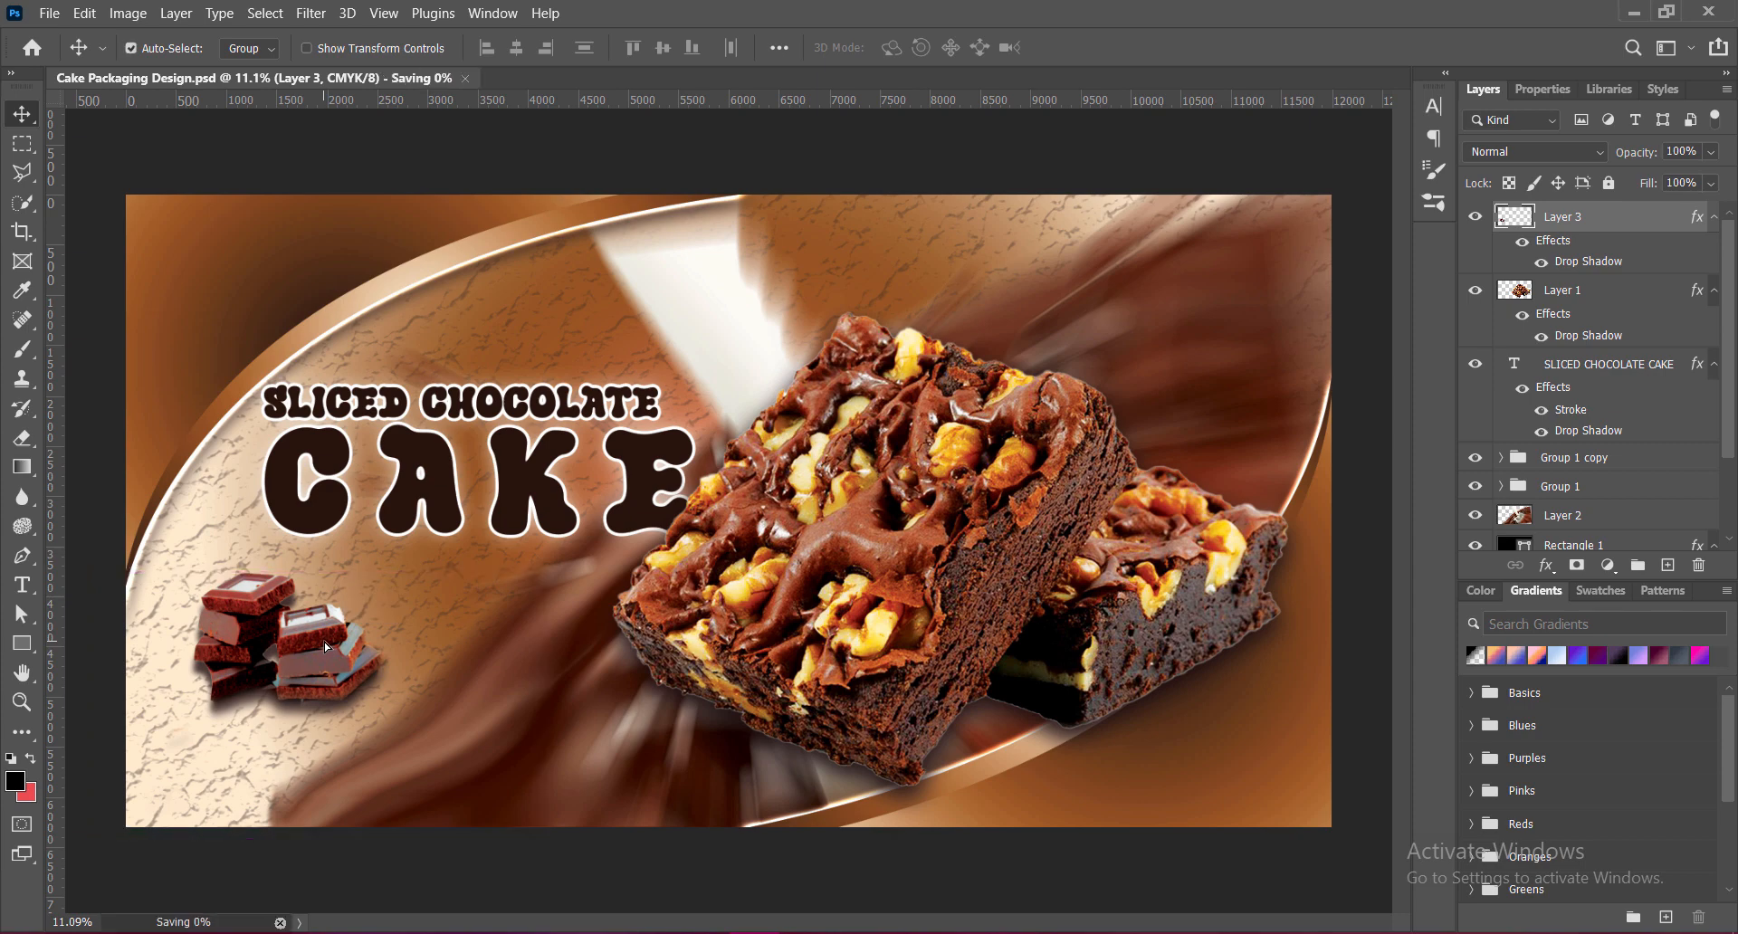
Draw a black curved ribbon shape with the Pen tool, about 3890 by 930 px, from the chocolate pieces to the large brownie.
click(1569, 297)
click(1668, 566)
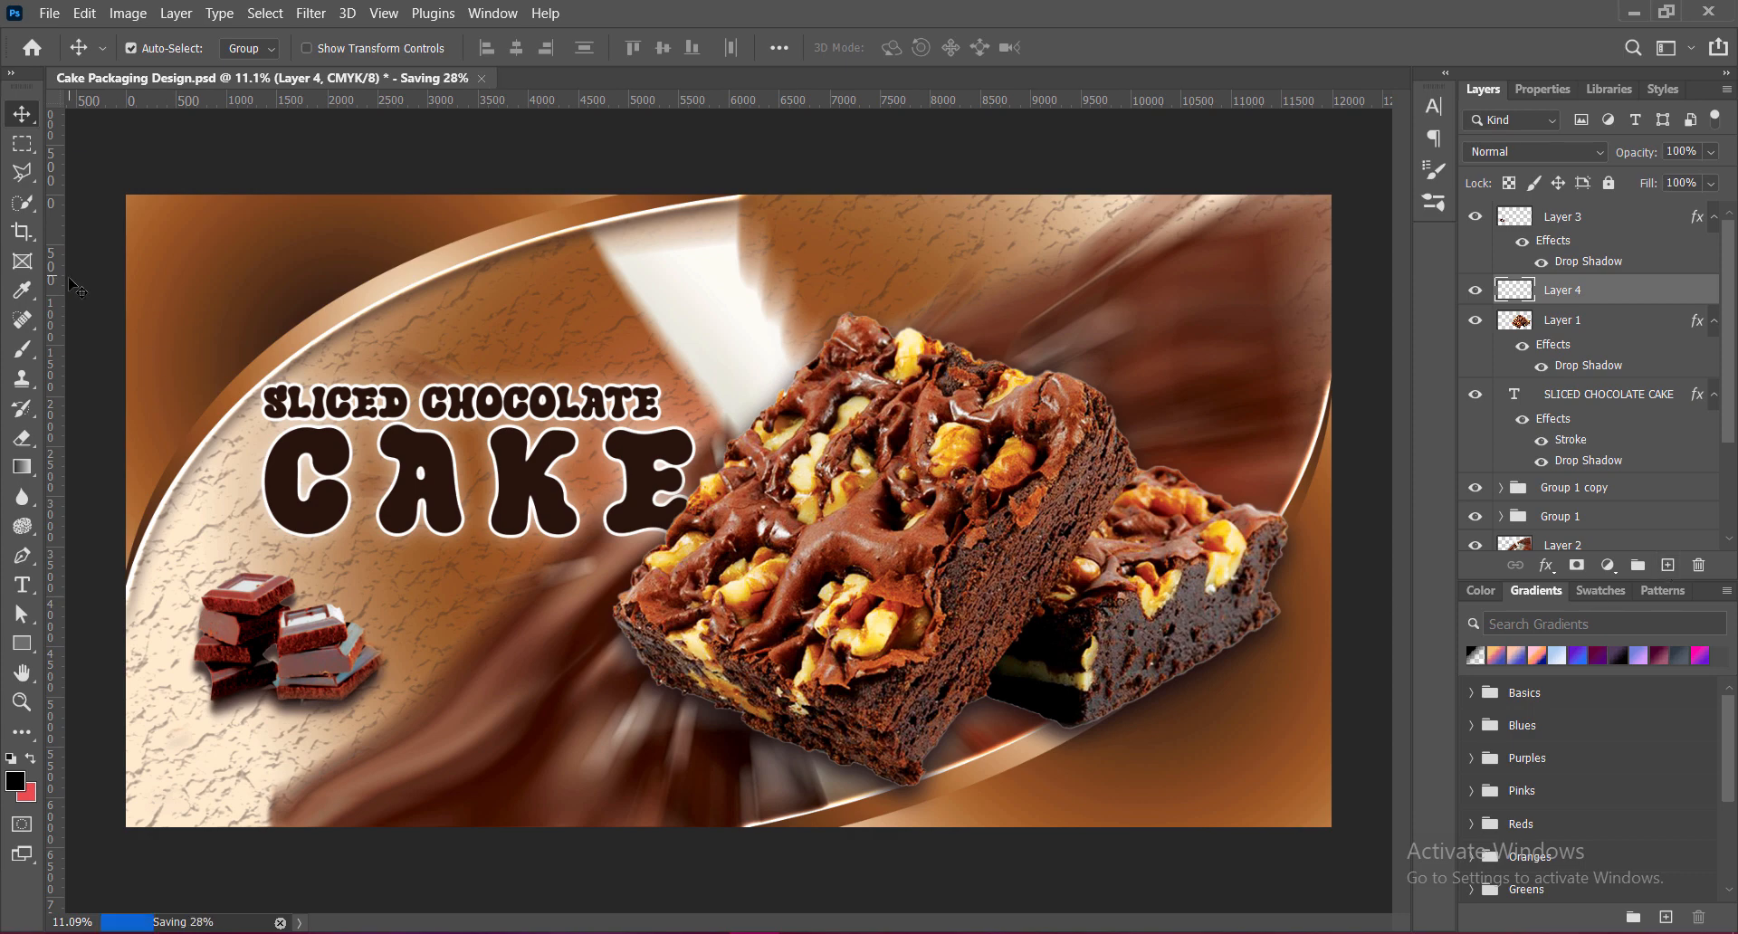
click(22, 555)
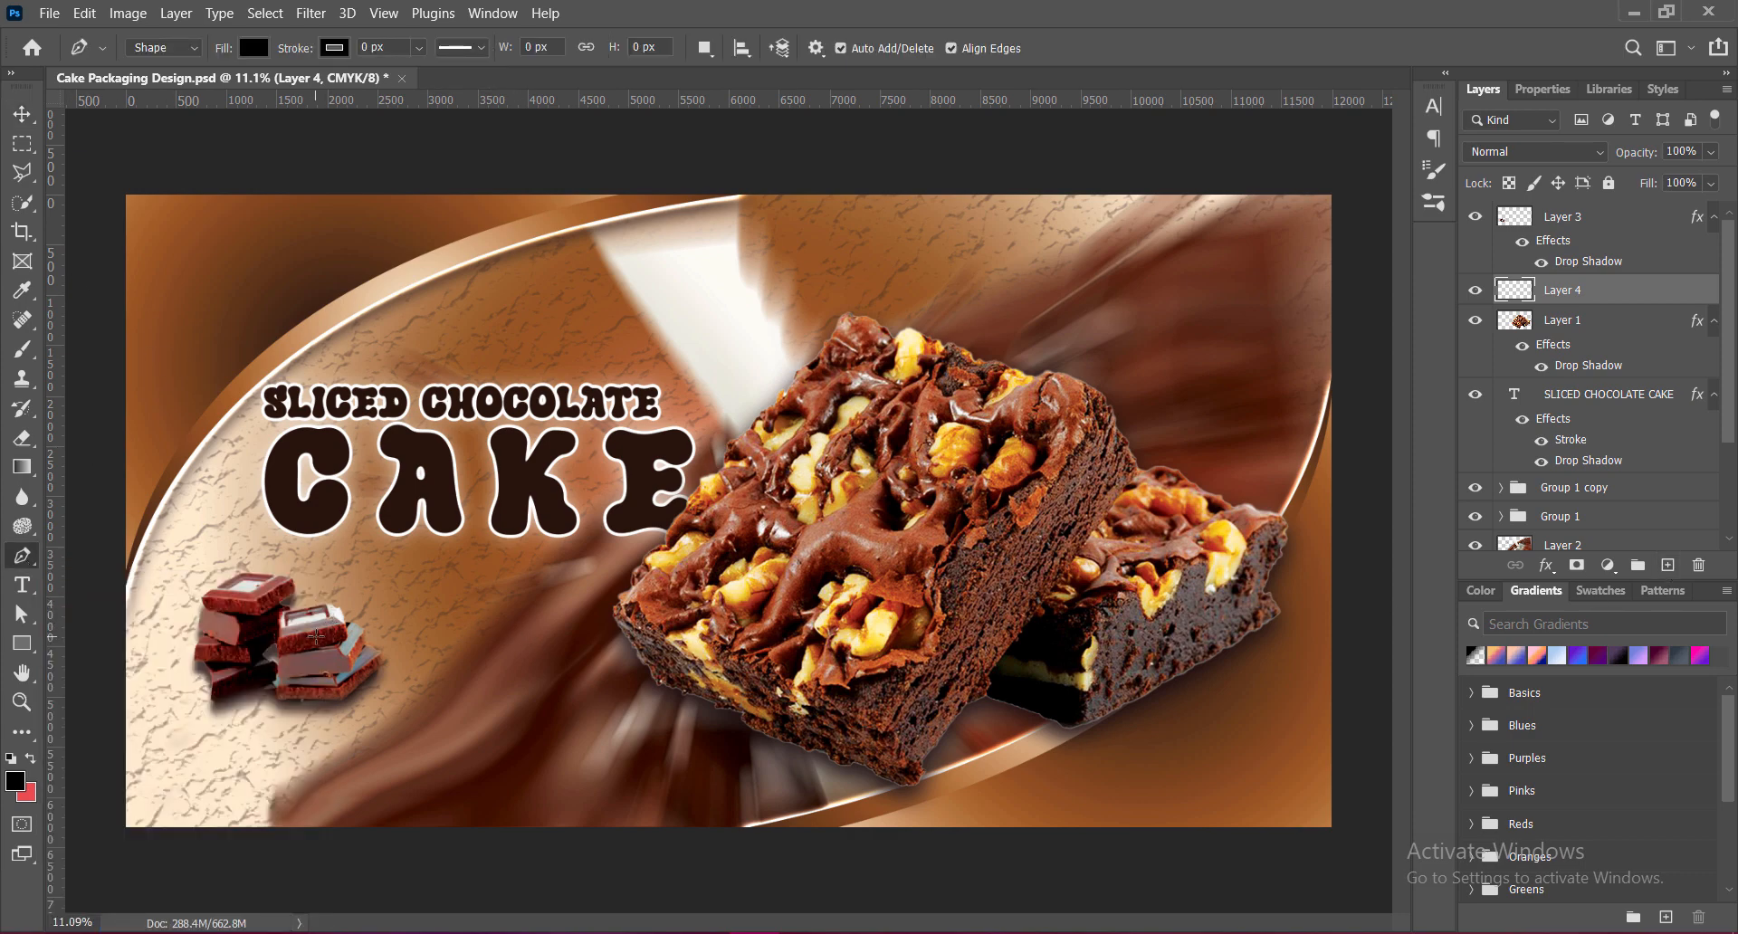
click(308, 623)
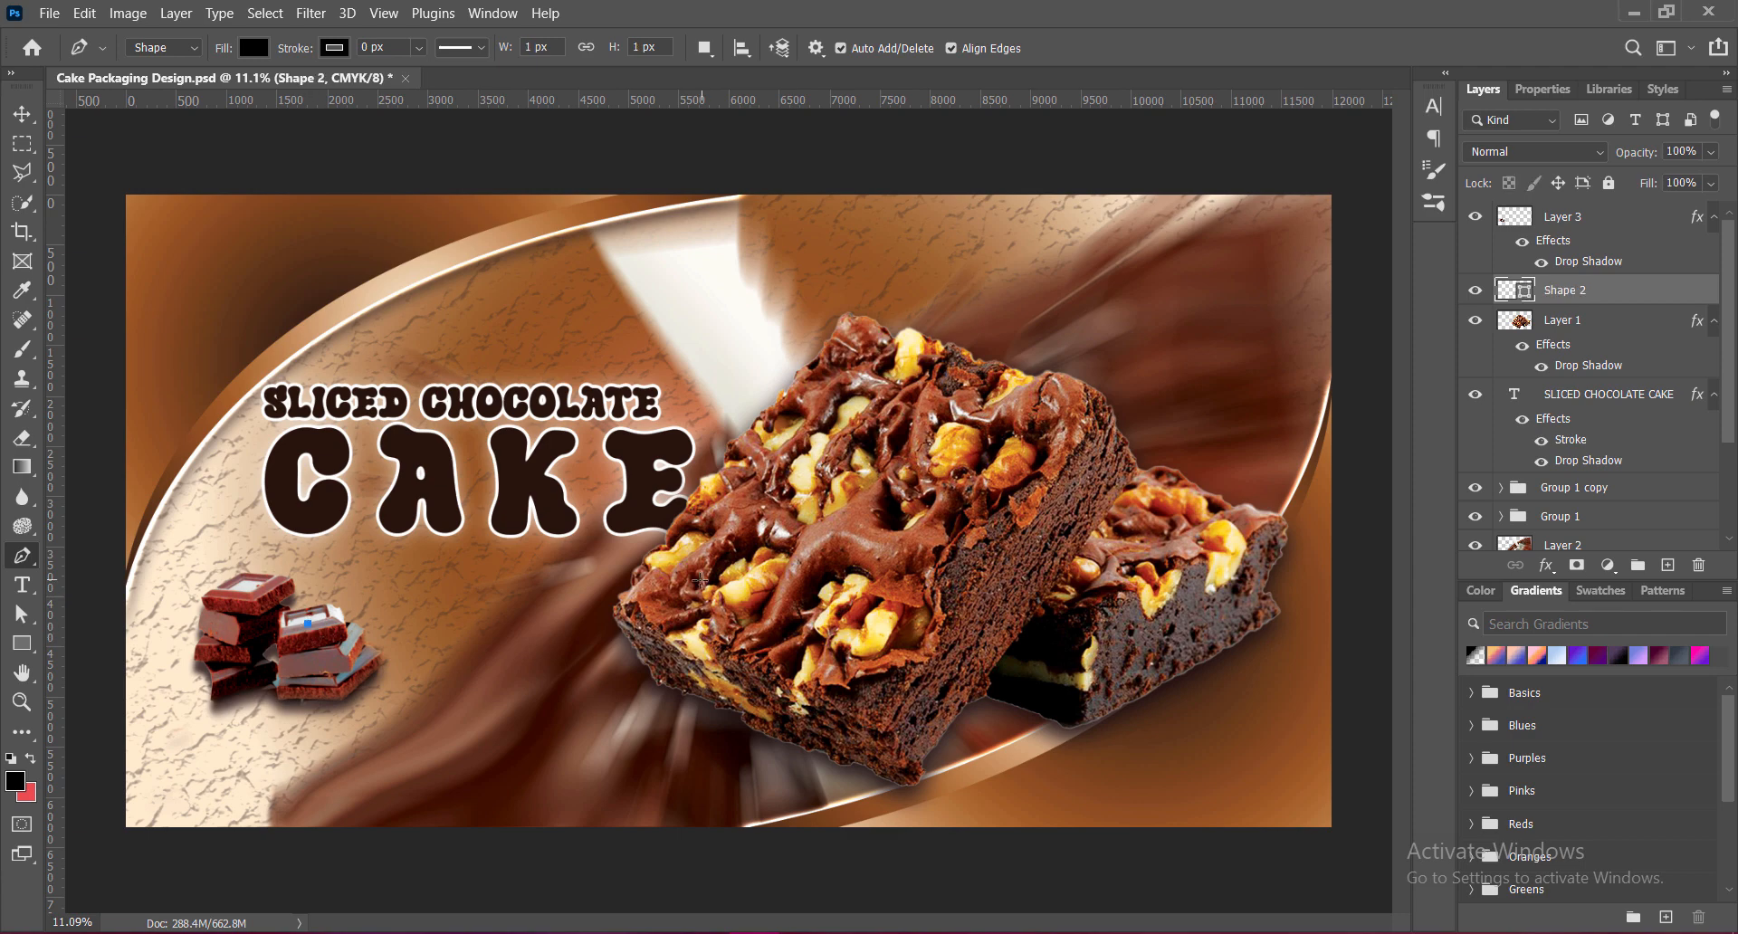
drag(700, 580, 898, 498)
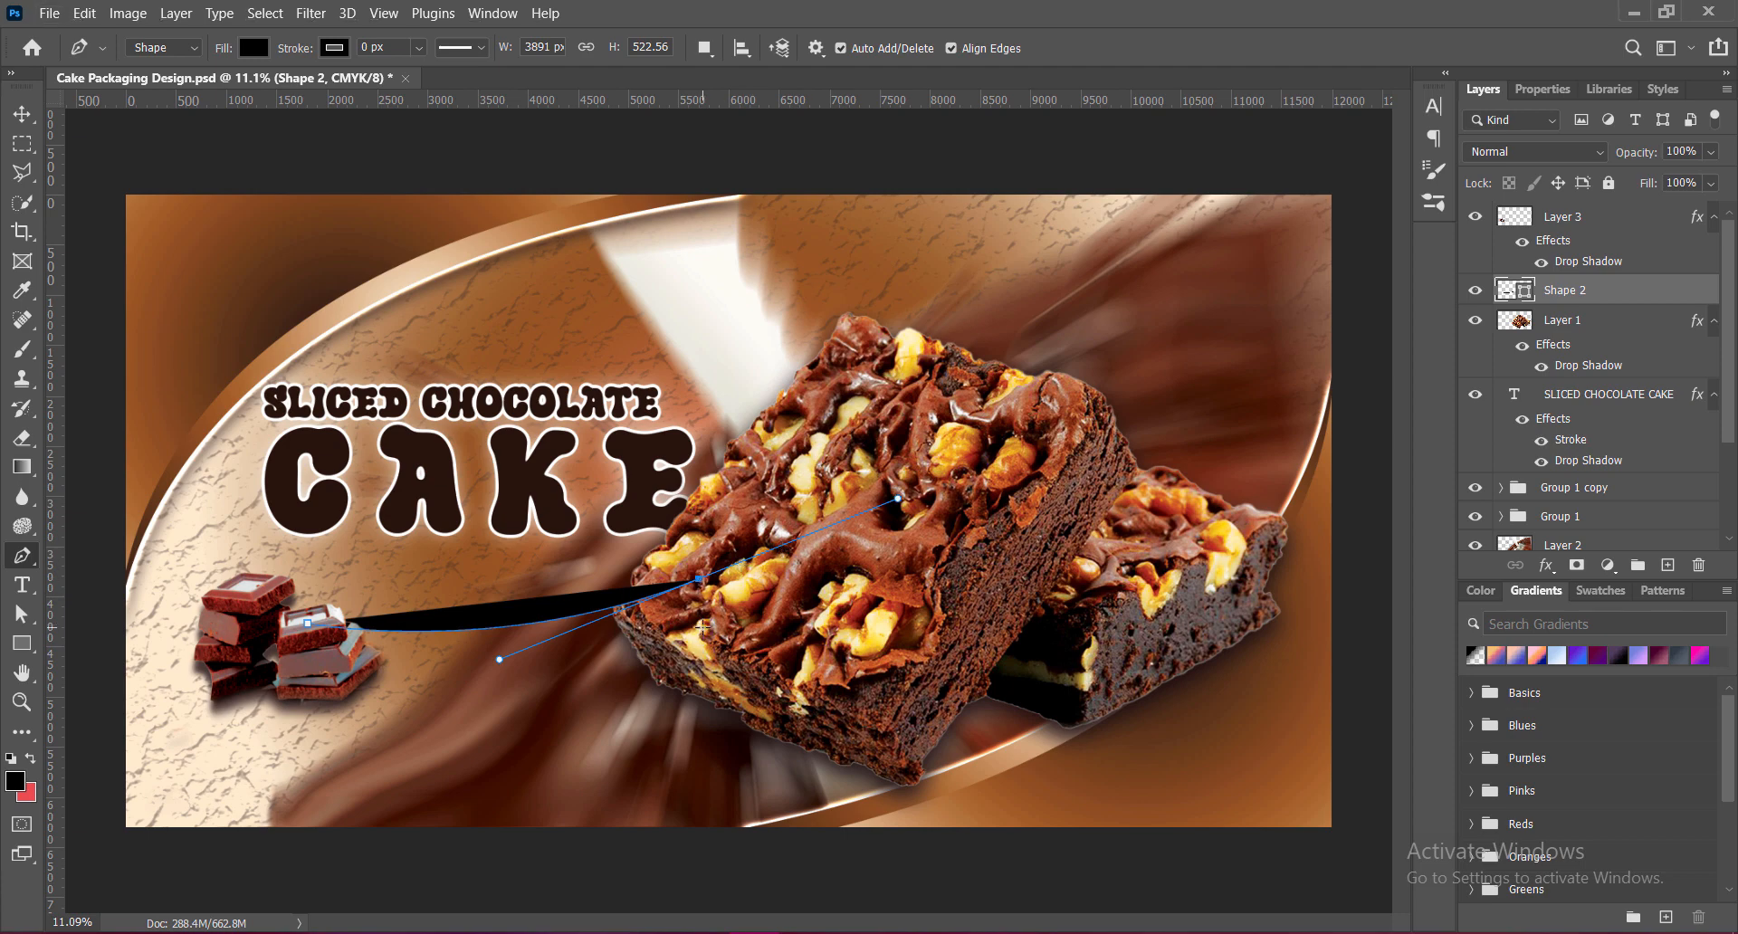
click(701, 628)
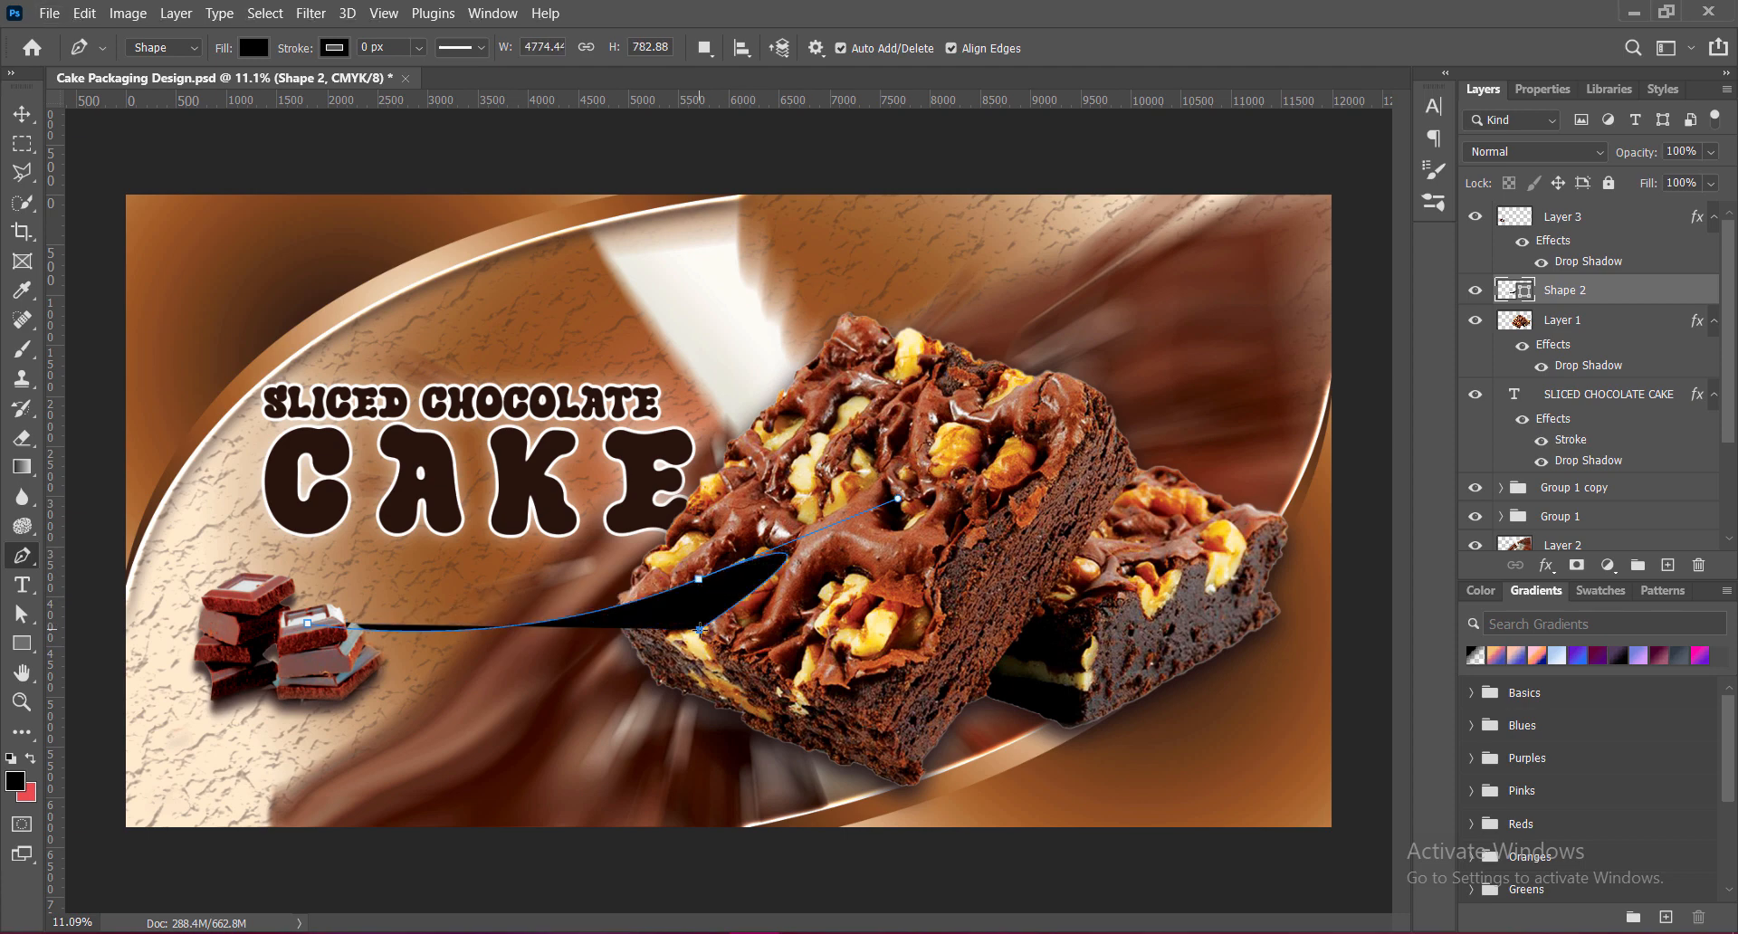
key(ctrl+z)
click(695, 631)
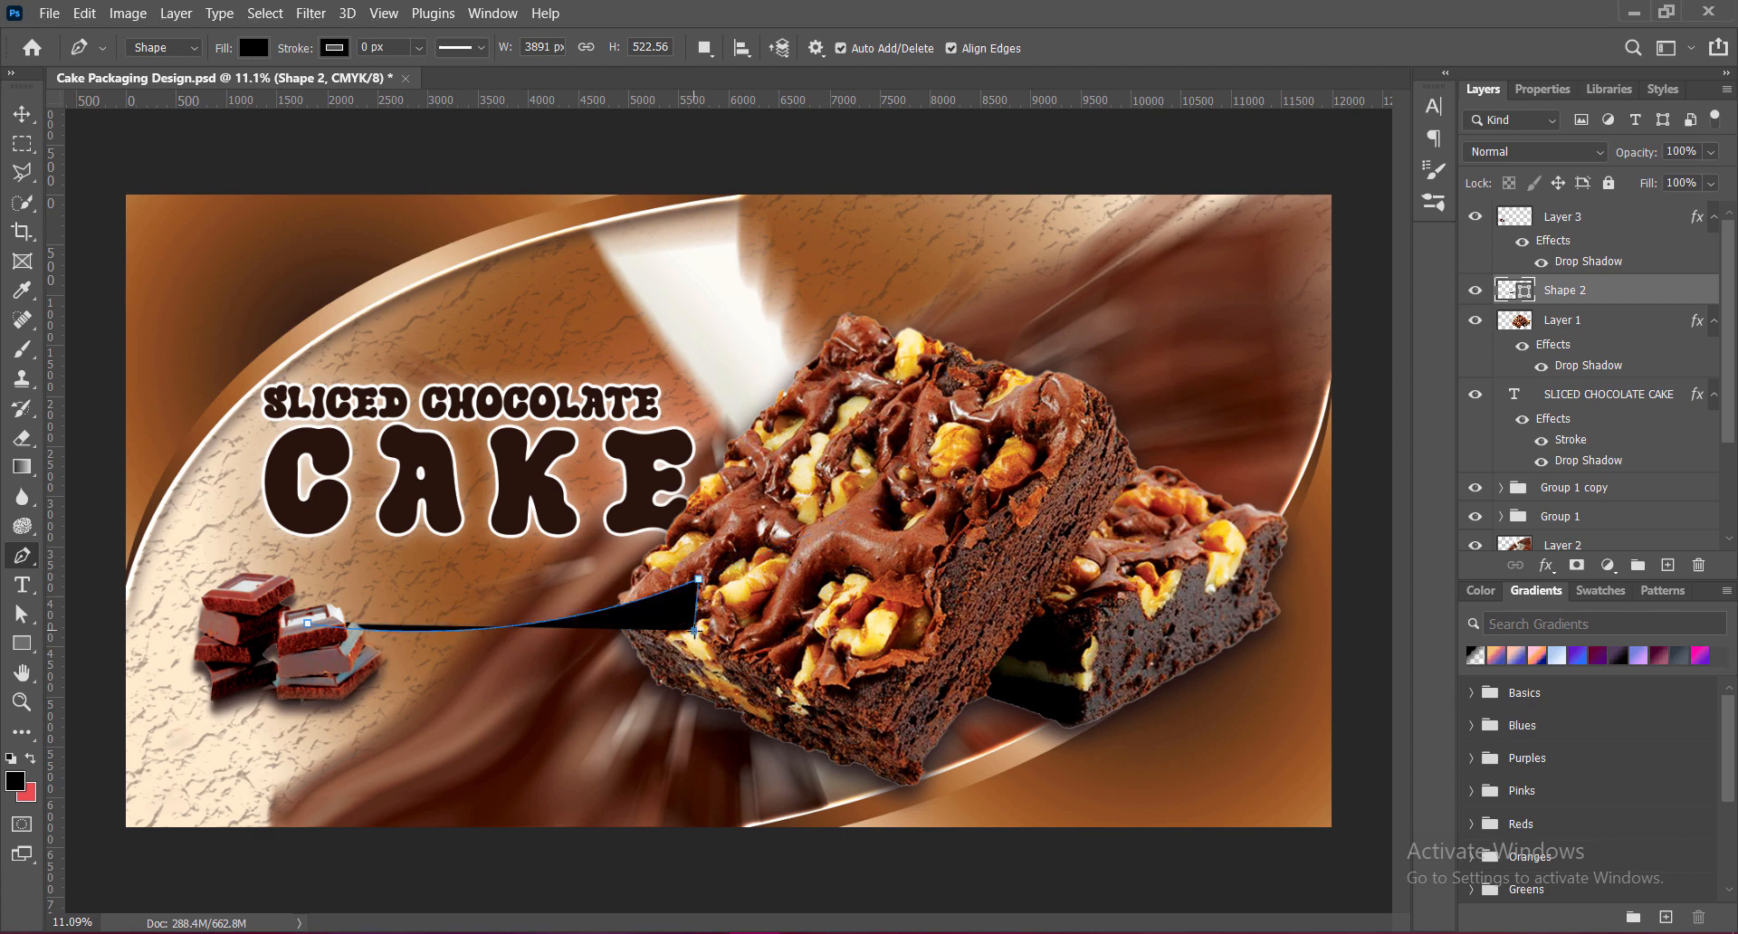
drag(308, 624, 205, 525)
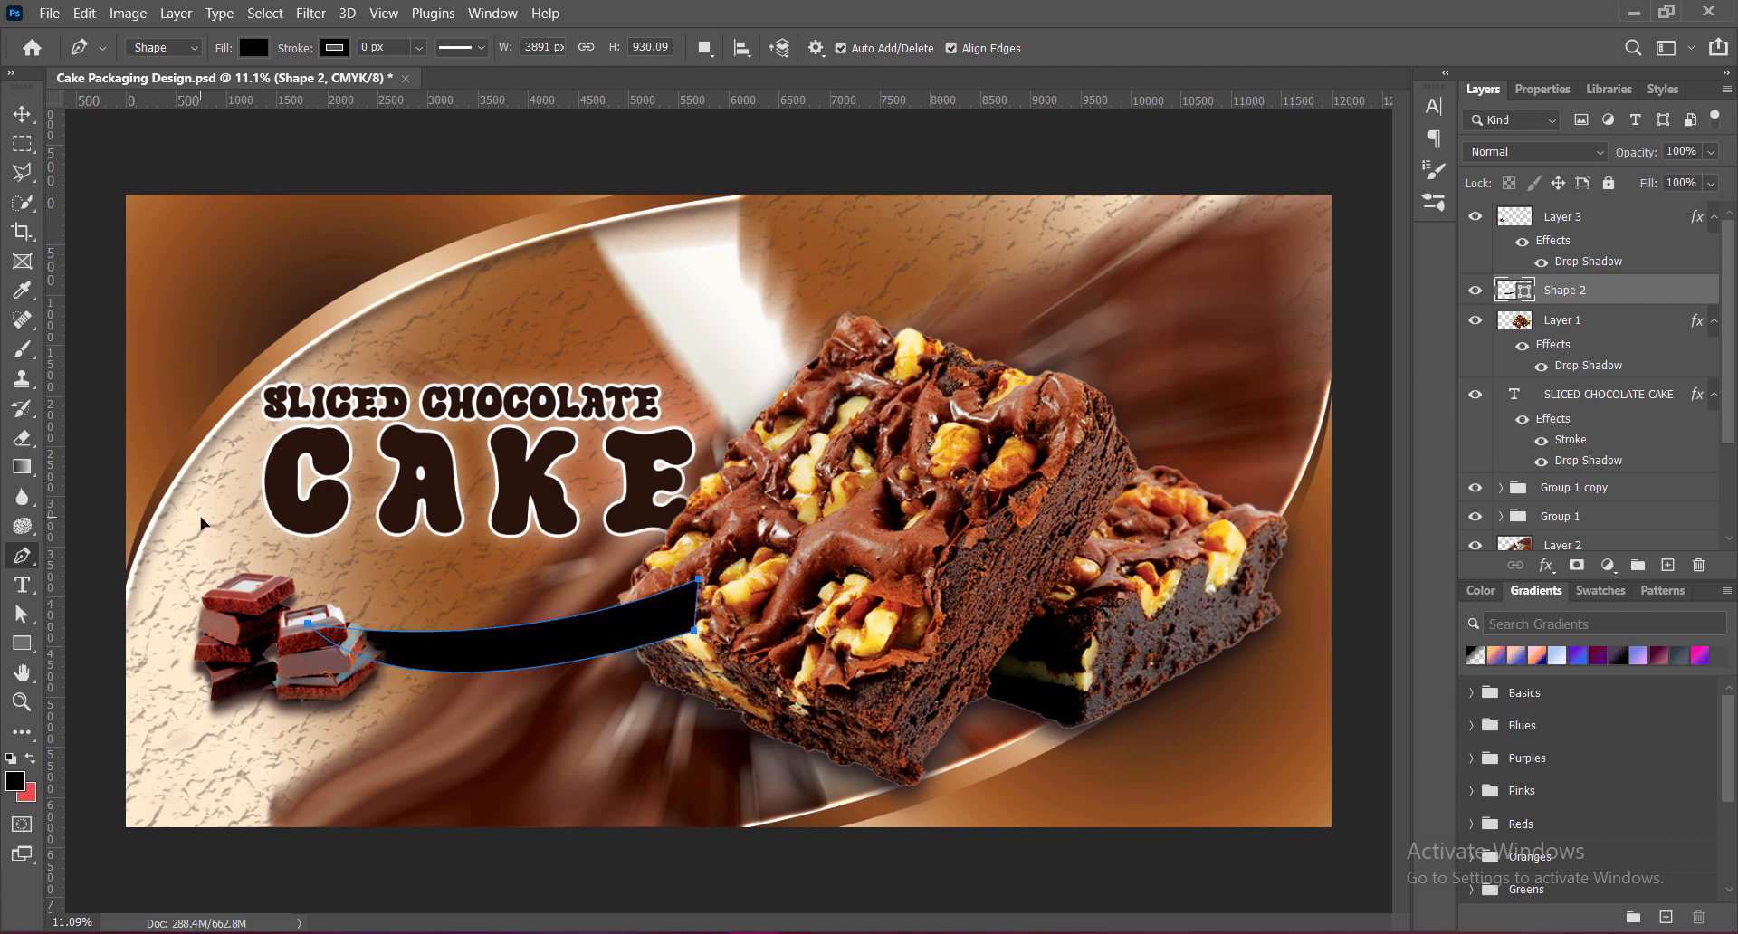
click(32, 121)
click(1374, 308)
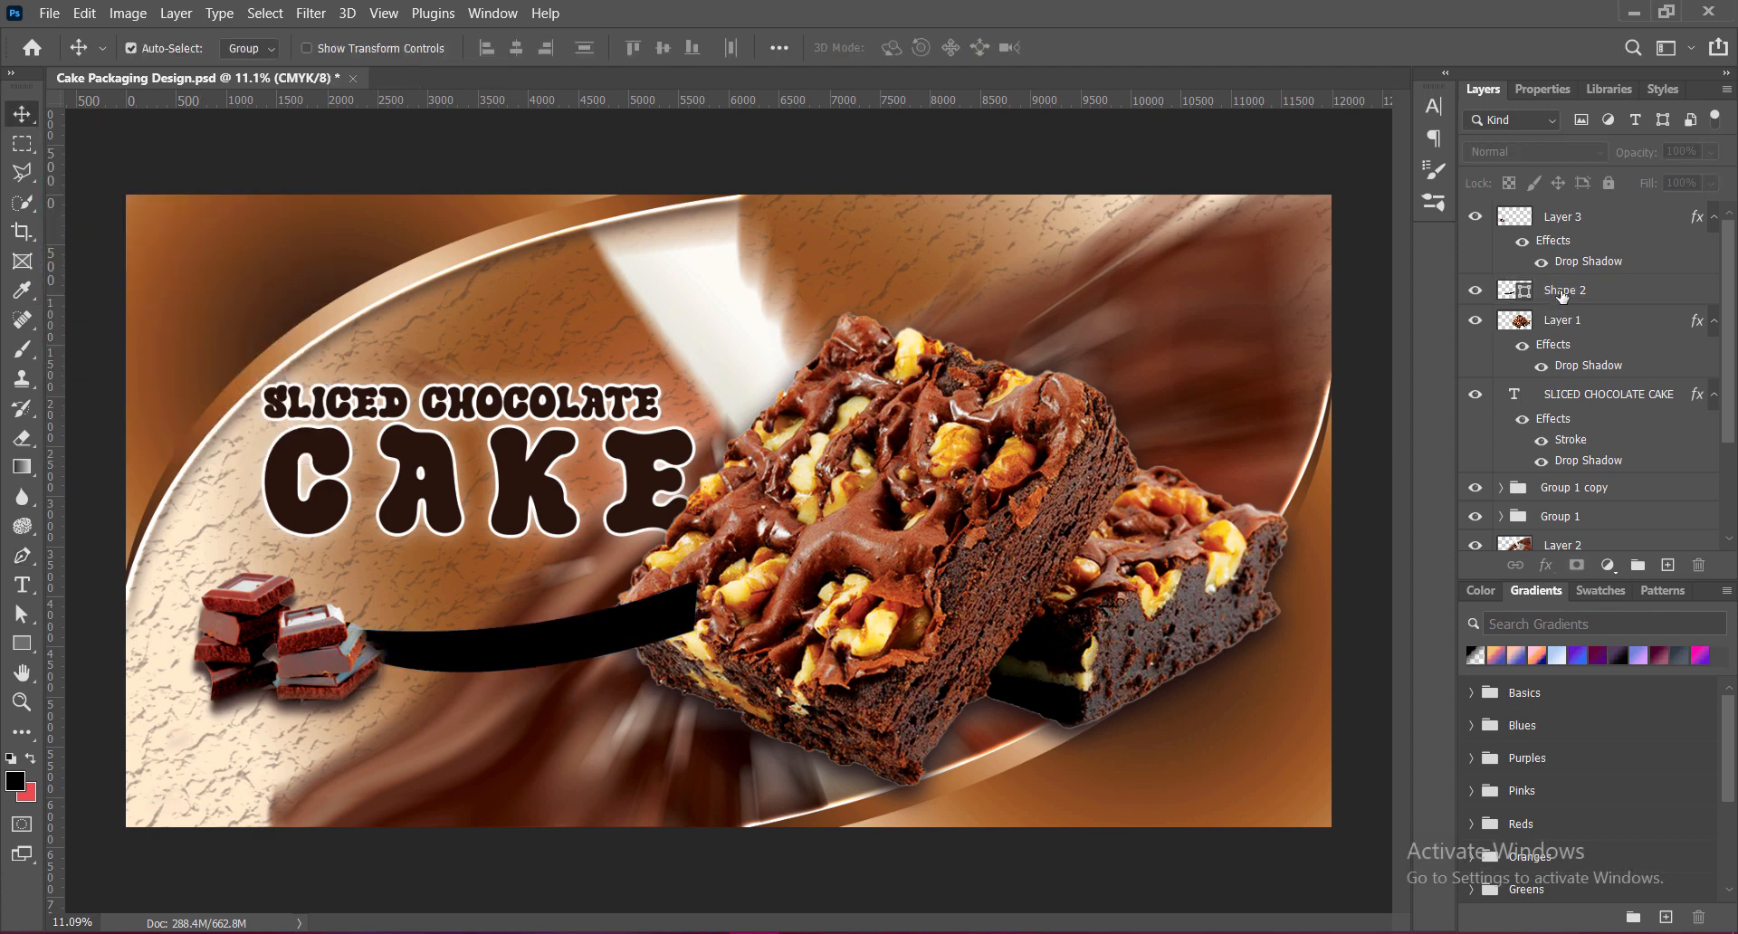
Place the ribbon behind the brownies, widen it to 106.94%, and rotate it about -4.86° while shifting it slightly up and left.
drag(1560, 292, 1546, 385)
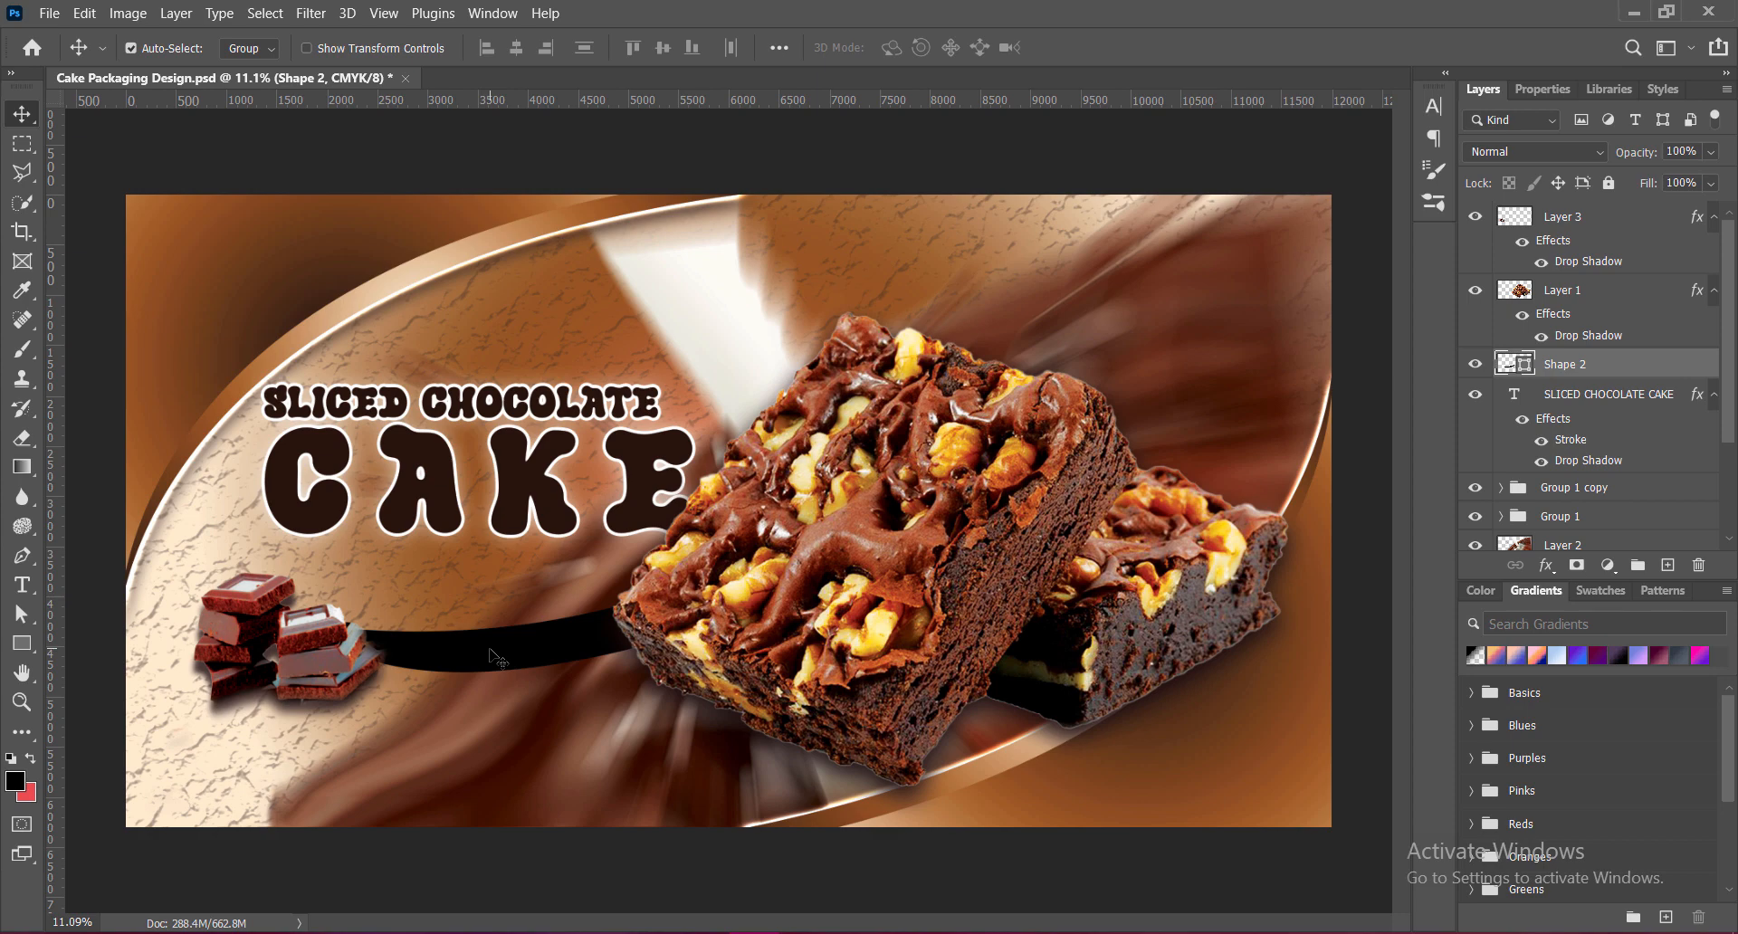
key(ctrl+t)
drag(307, 627, 280, 625)
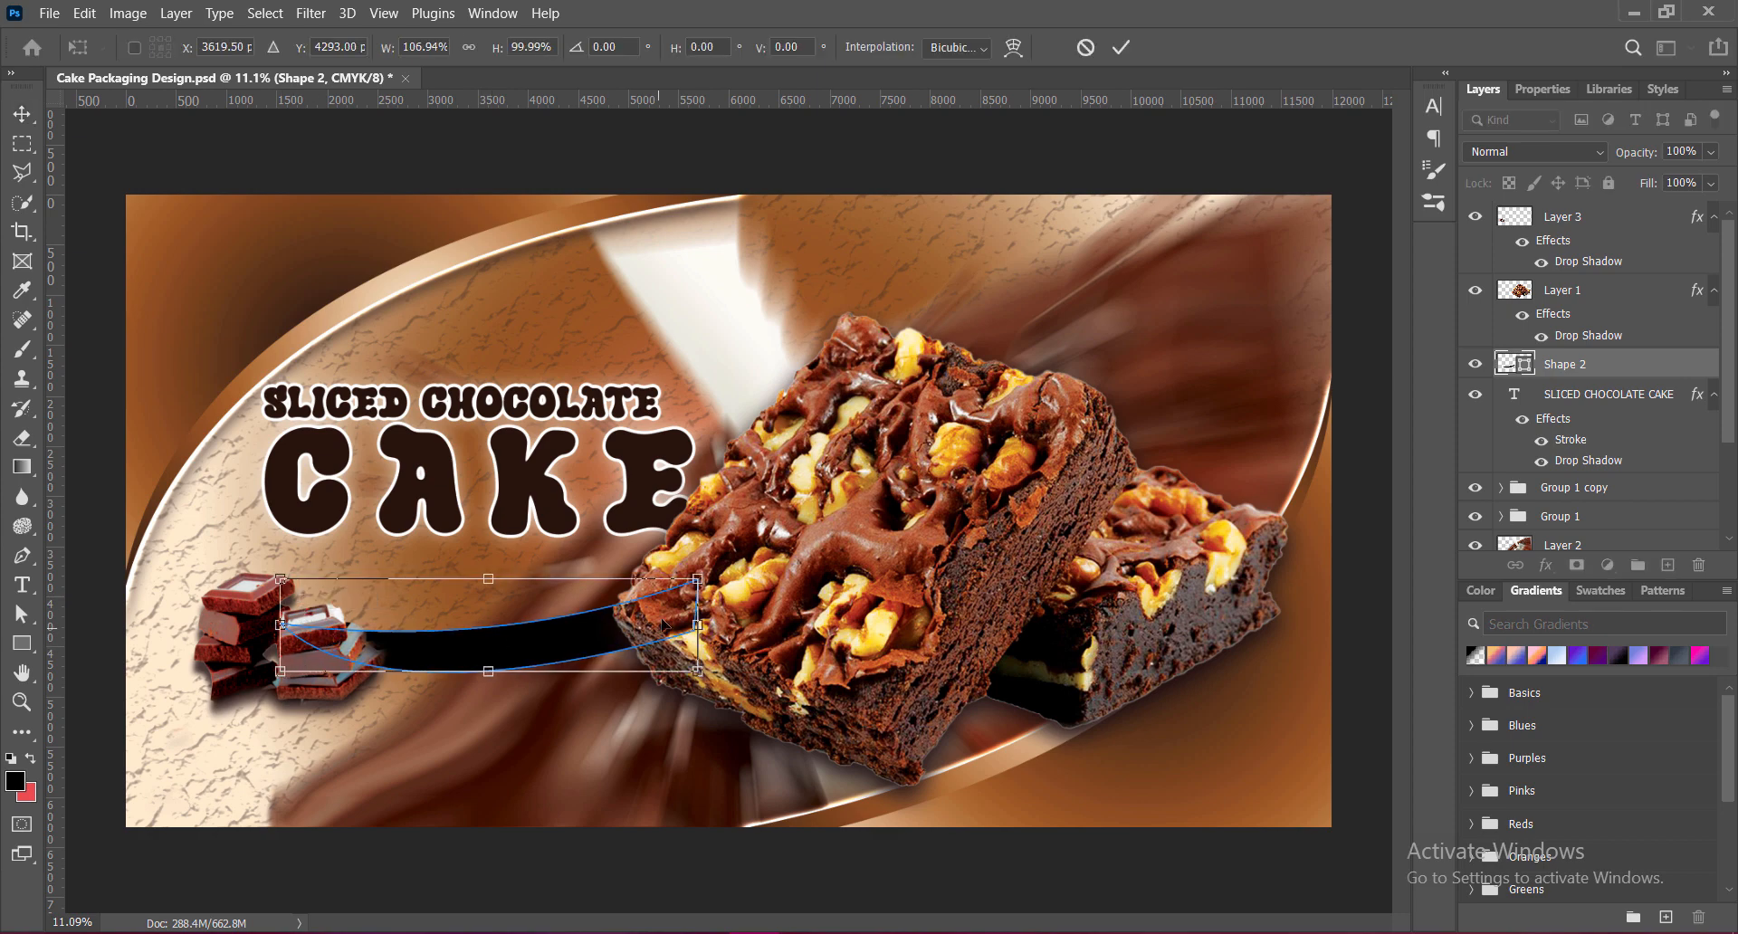
drag(596, 636, 587, 624)
drag(735, 550, 733, 532)
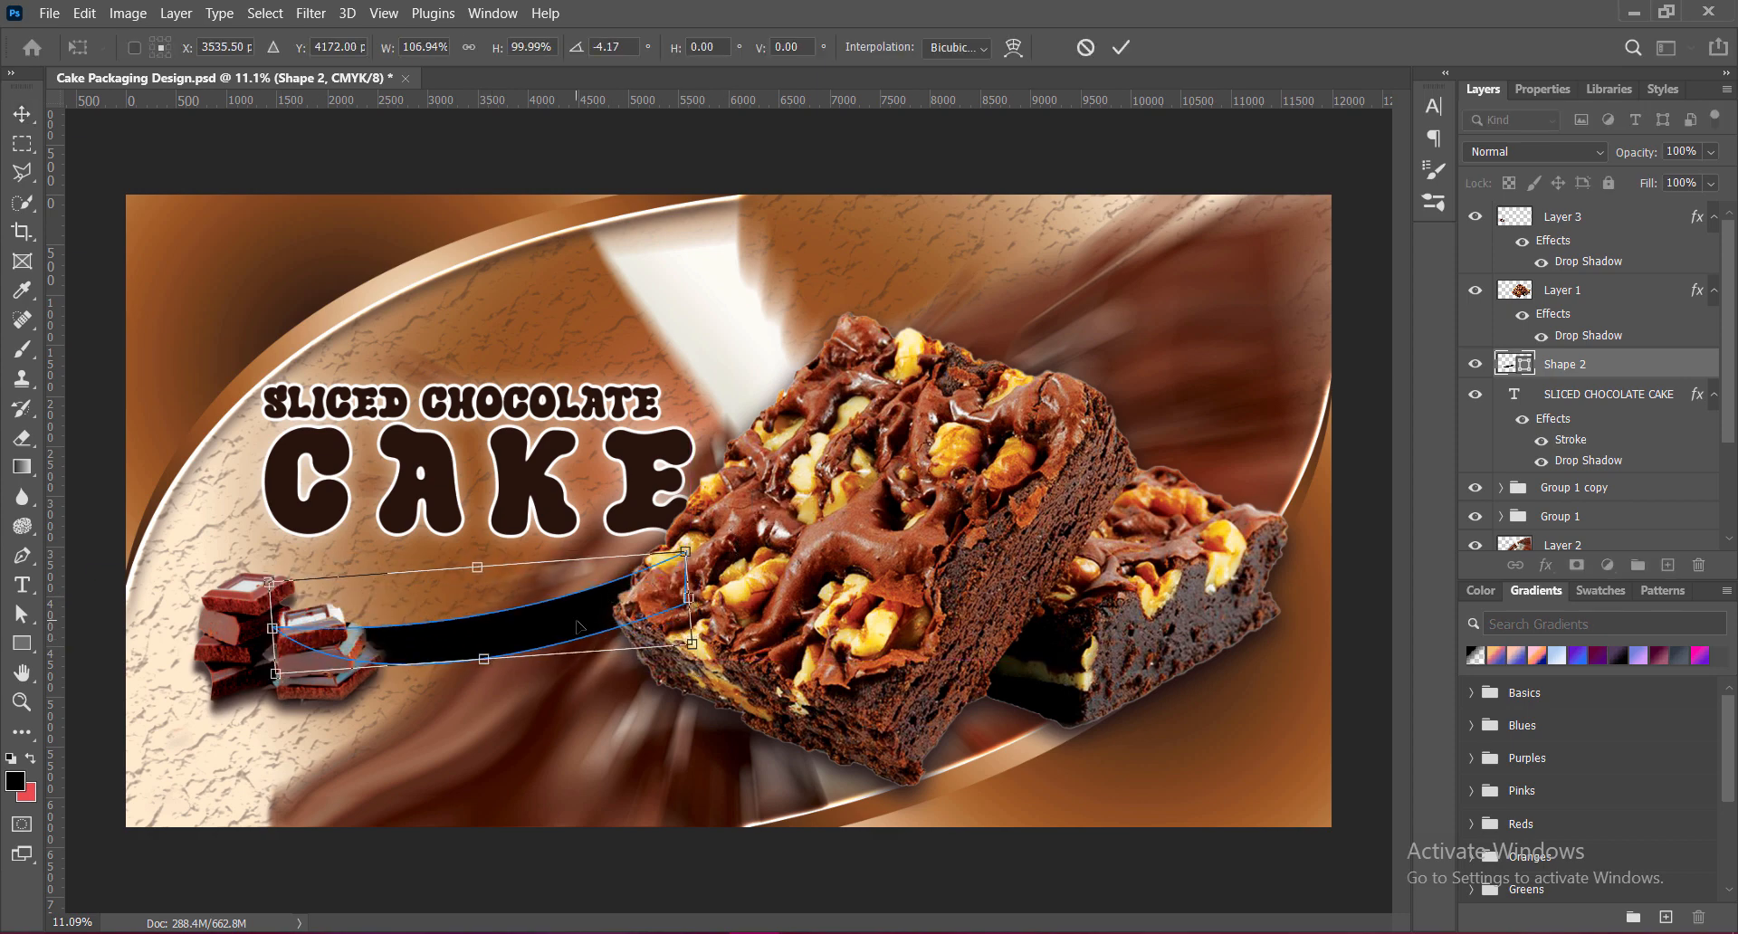
drag(576, 619, 571, 609)
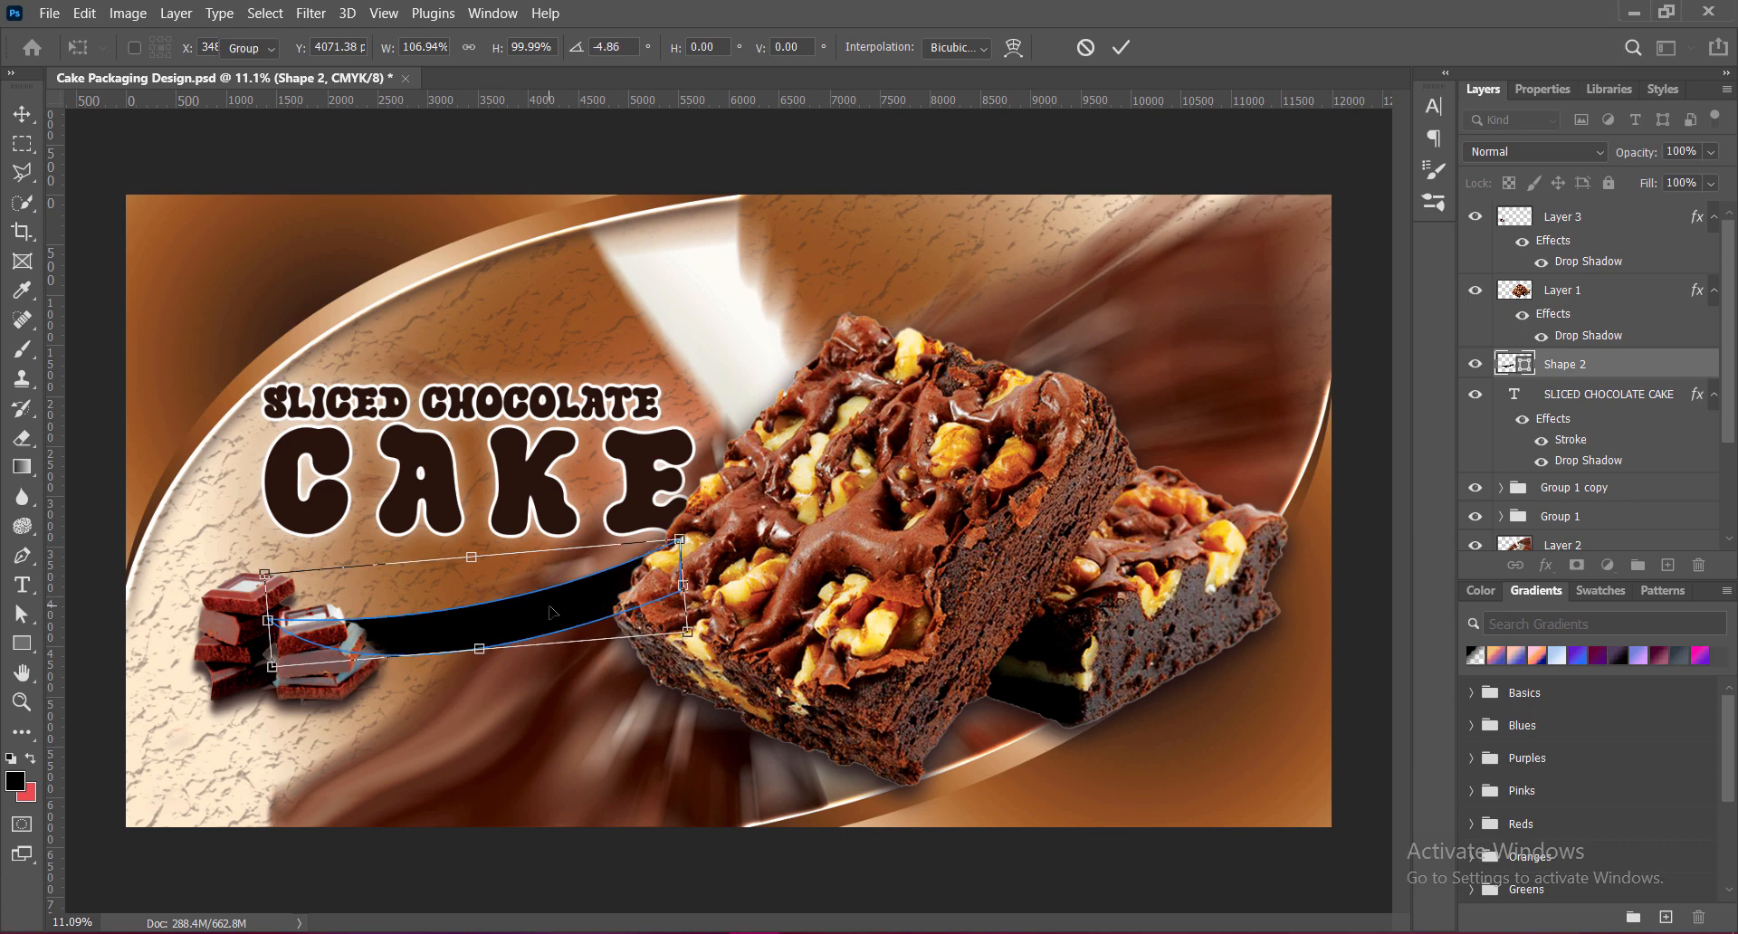
key(Return)
Nudge the black ribbon slightly upward beneath the title to fine-tune its position.
key(shift+Up)
key(shift+Up)
key(shift+Up)
key(shift+Up)
key(shift+Up)
key(shift+Up)
key(shift+Up)
key(shift+Up)
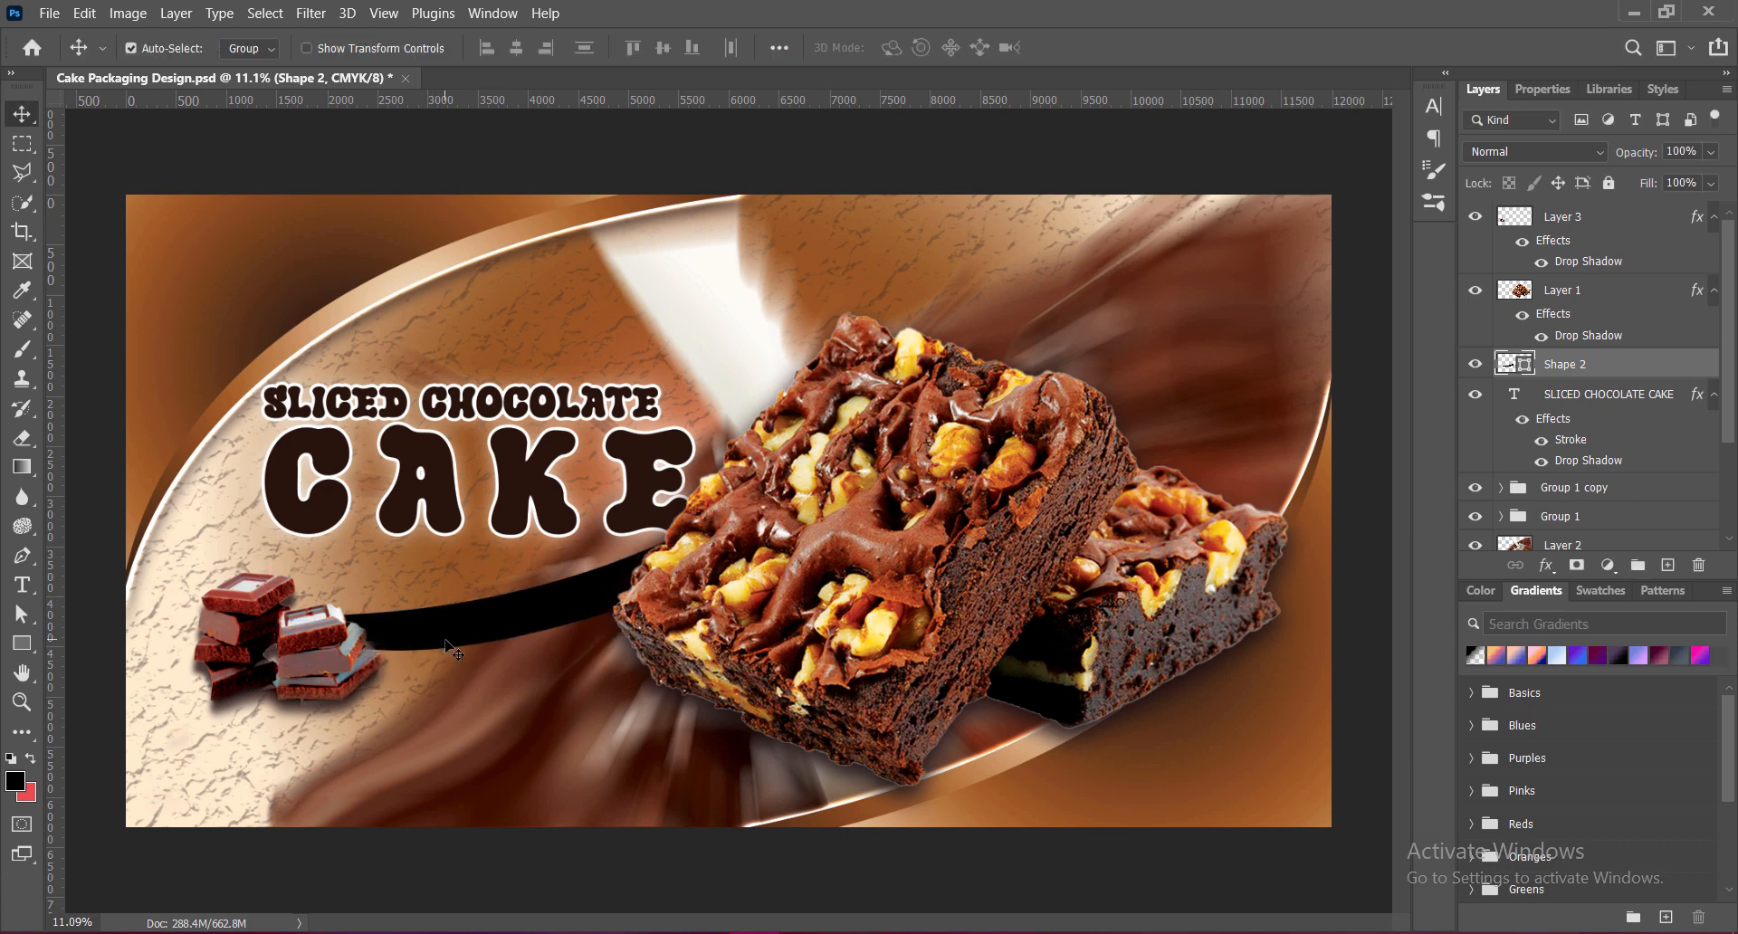
key(shift+Up)
key(shift+Up)
key(shift+Up)
key(shift+Up)
key(shift+Up)
key(shift+Down)
key(shift+Down)
key(shift+Down)
key(shift+Down)
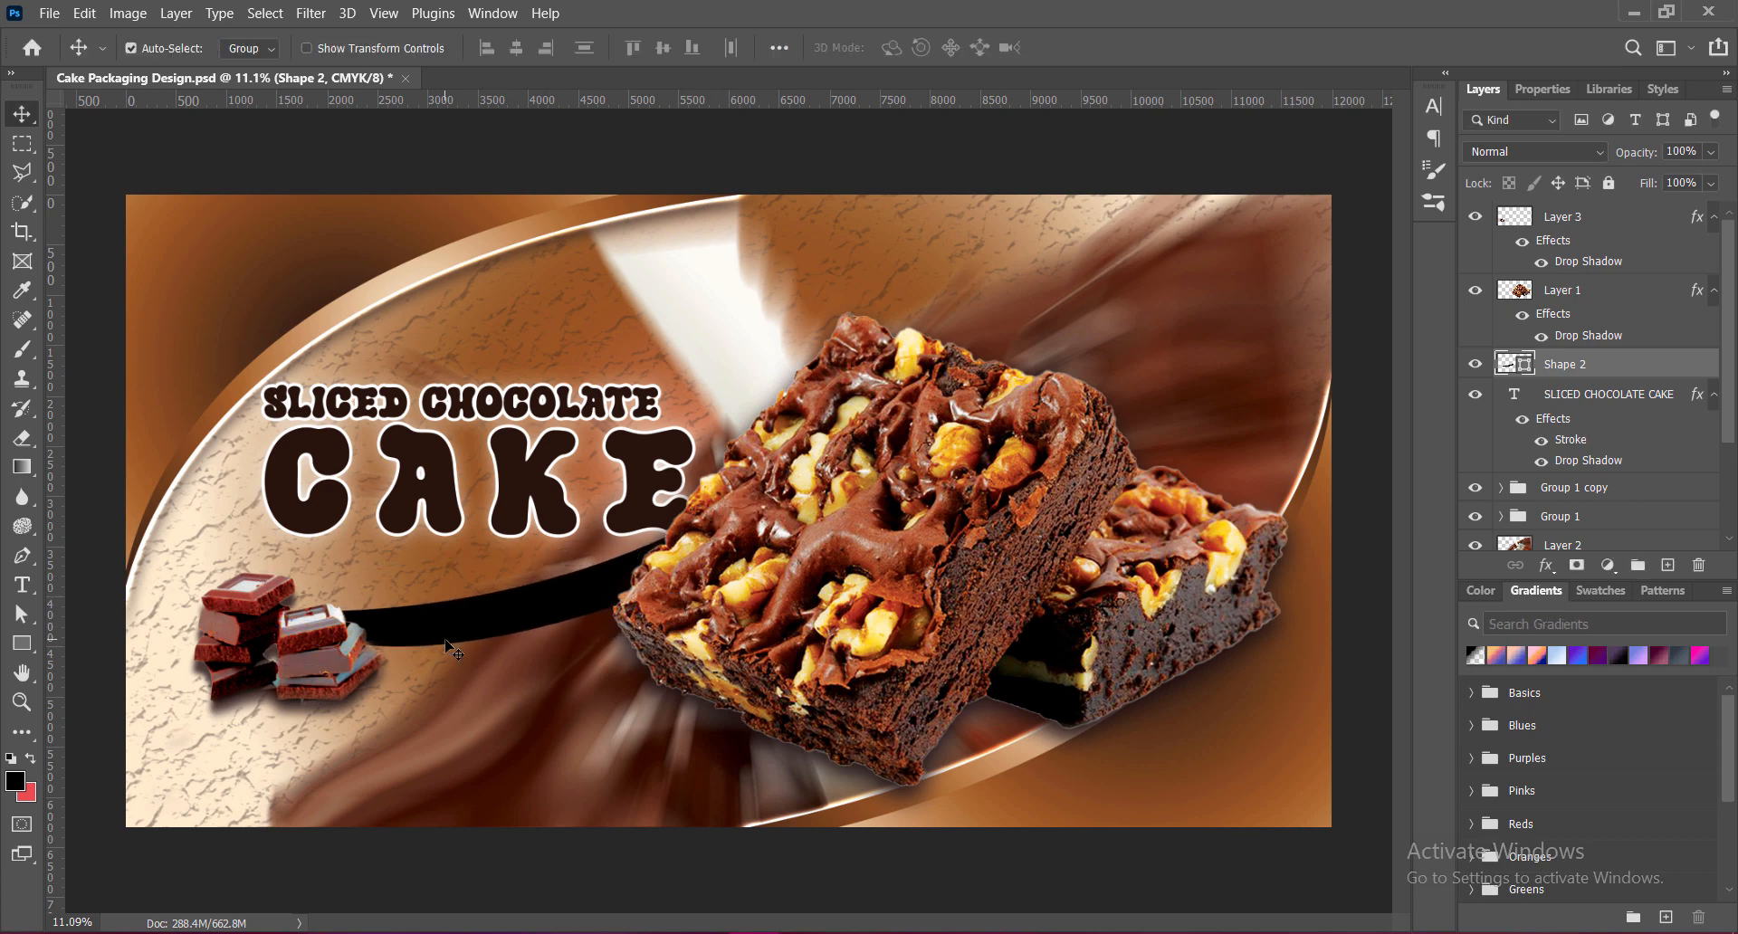
key(shift+Up)
key(shift+Up)
Add a reversed Reflected brown-to-cream Gradient Overlay and an Outer Glow to the ribbon, and save the document.
double_click(1621, 364)
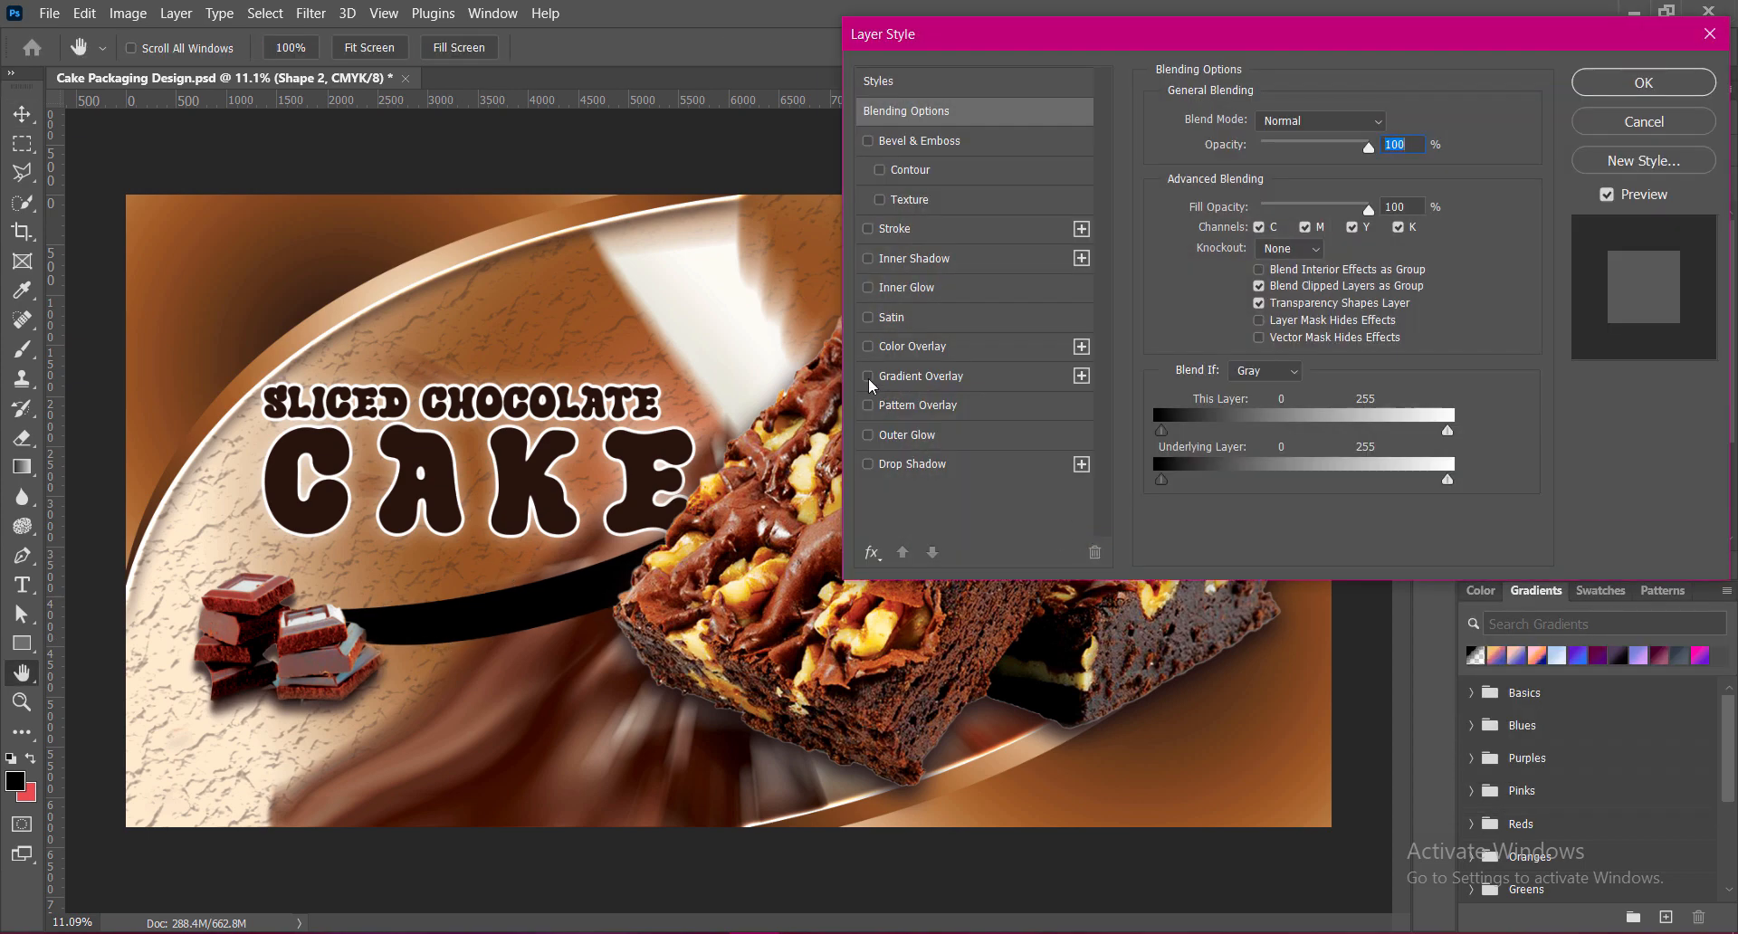
click(867, 376)
click(921, 376)
click(1391, 174)
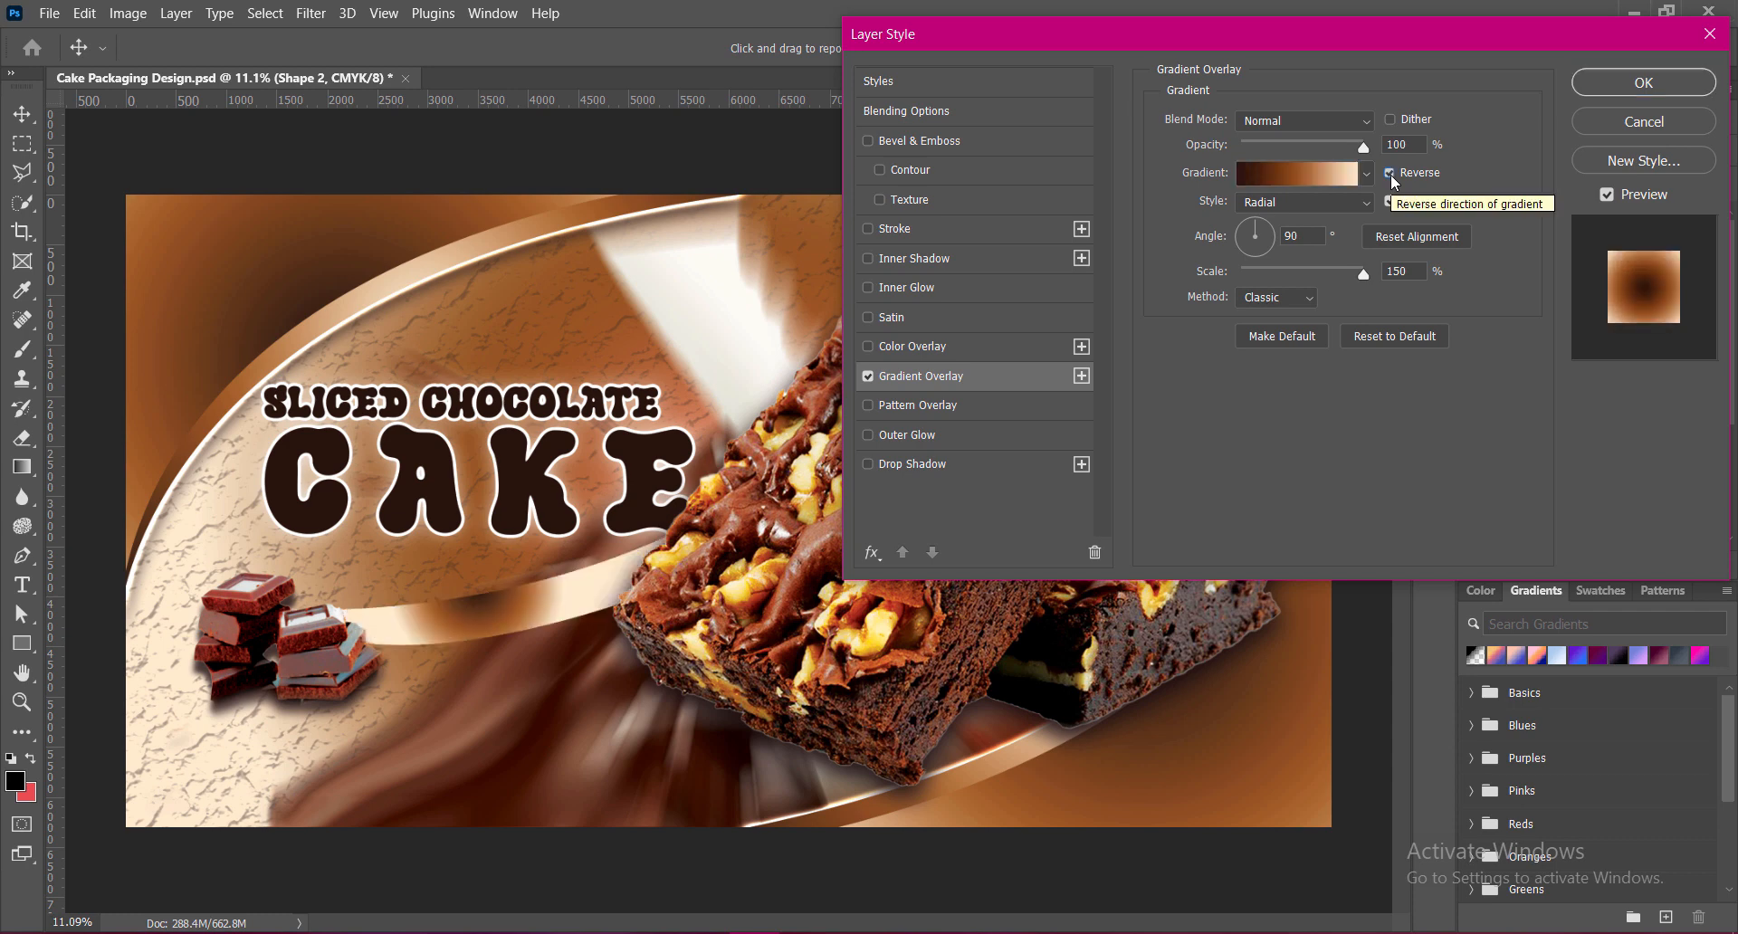
click(1390, 174)
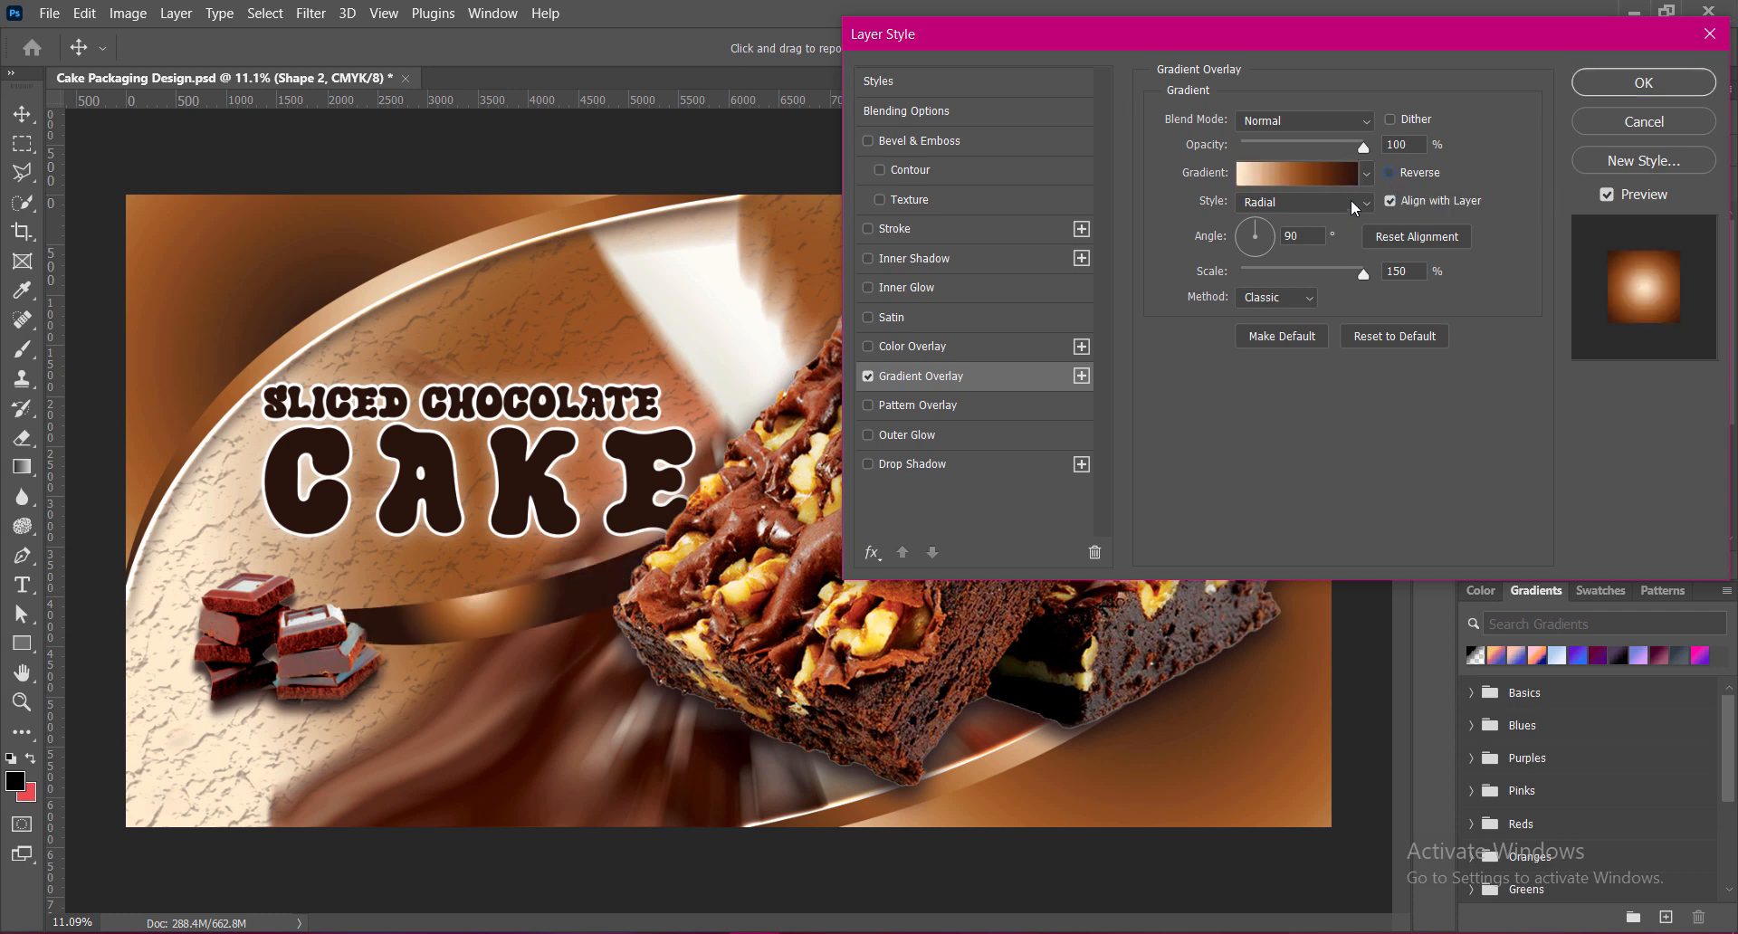
click(1346, 201)
click(1280, 274)
click(1390, 174)
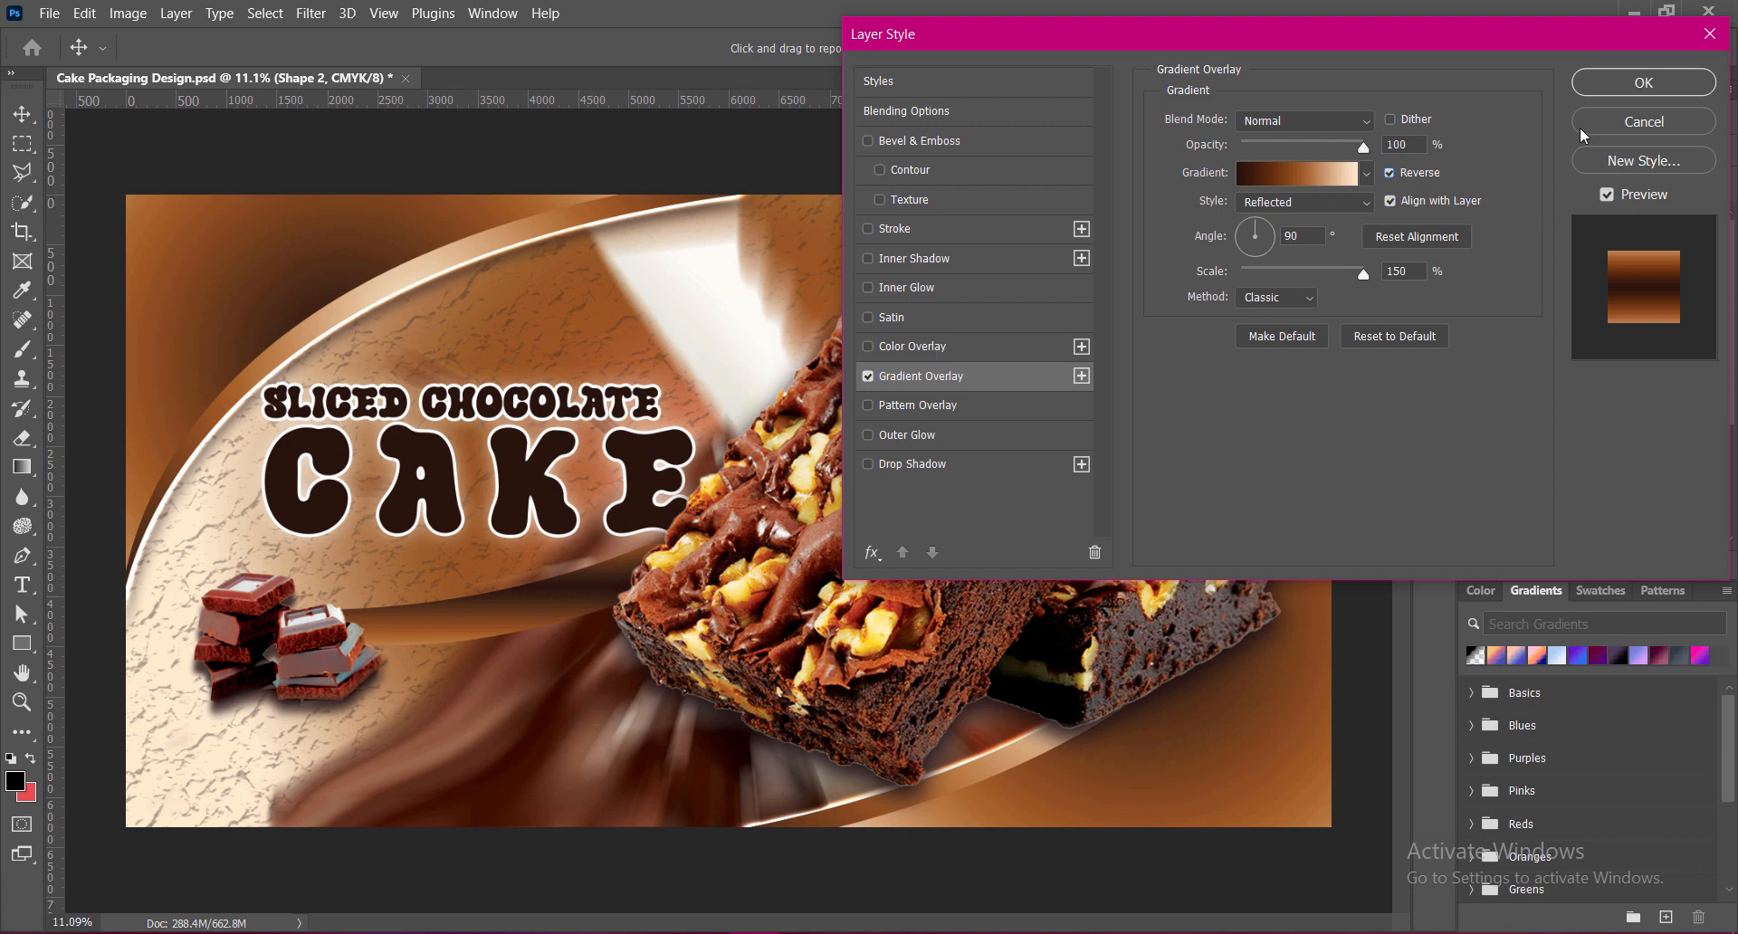
click(867, 436)
click(1608, 87)
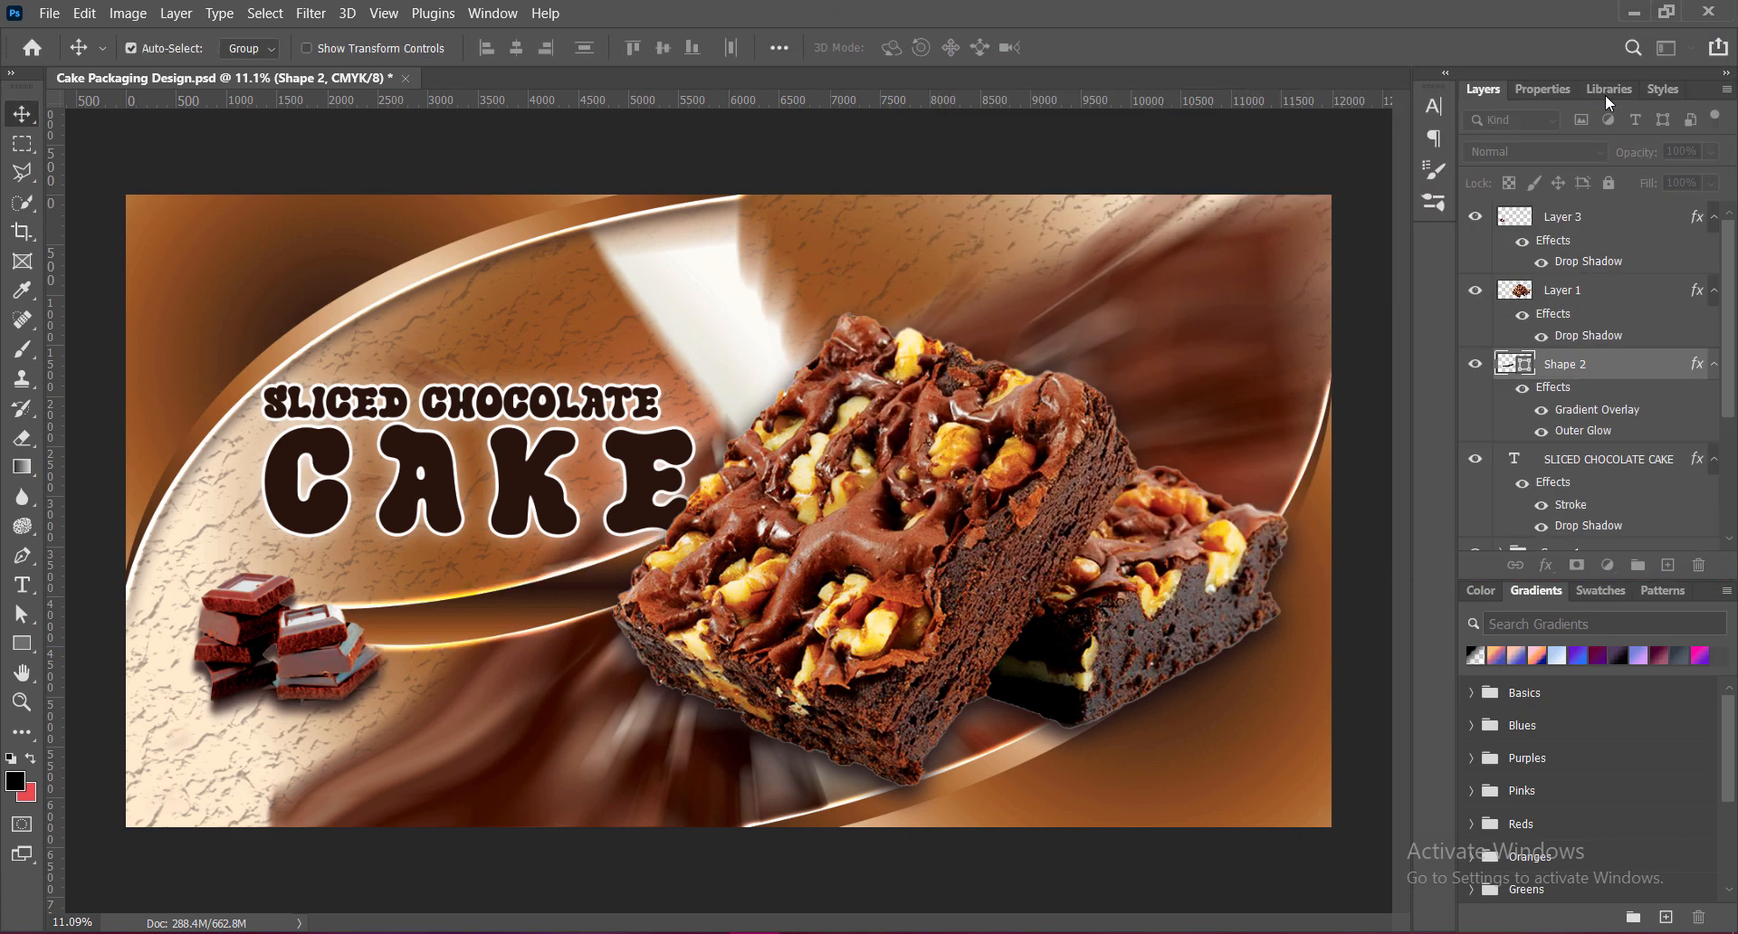
key(ctrl+s)
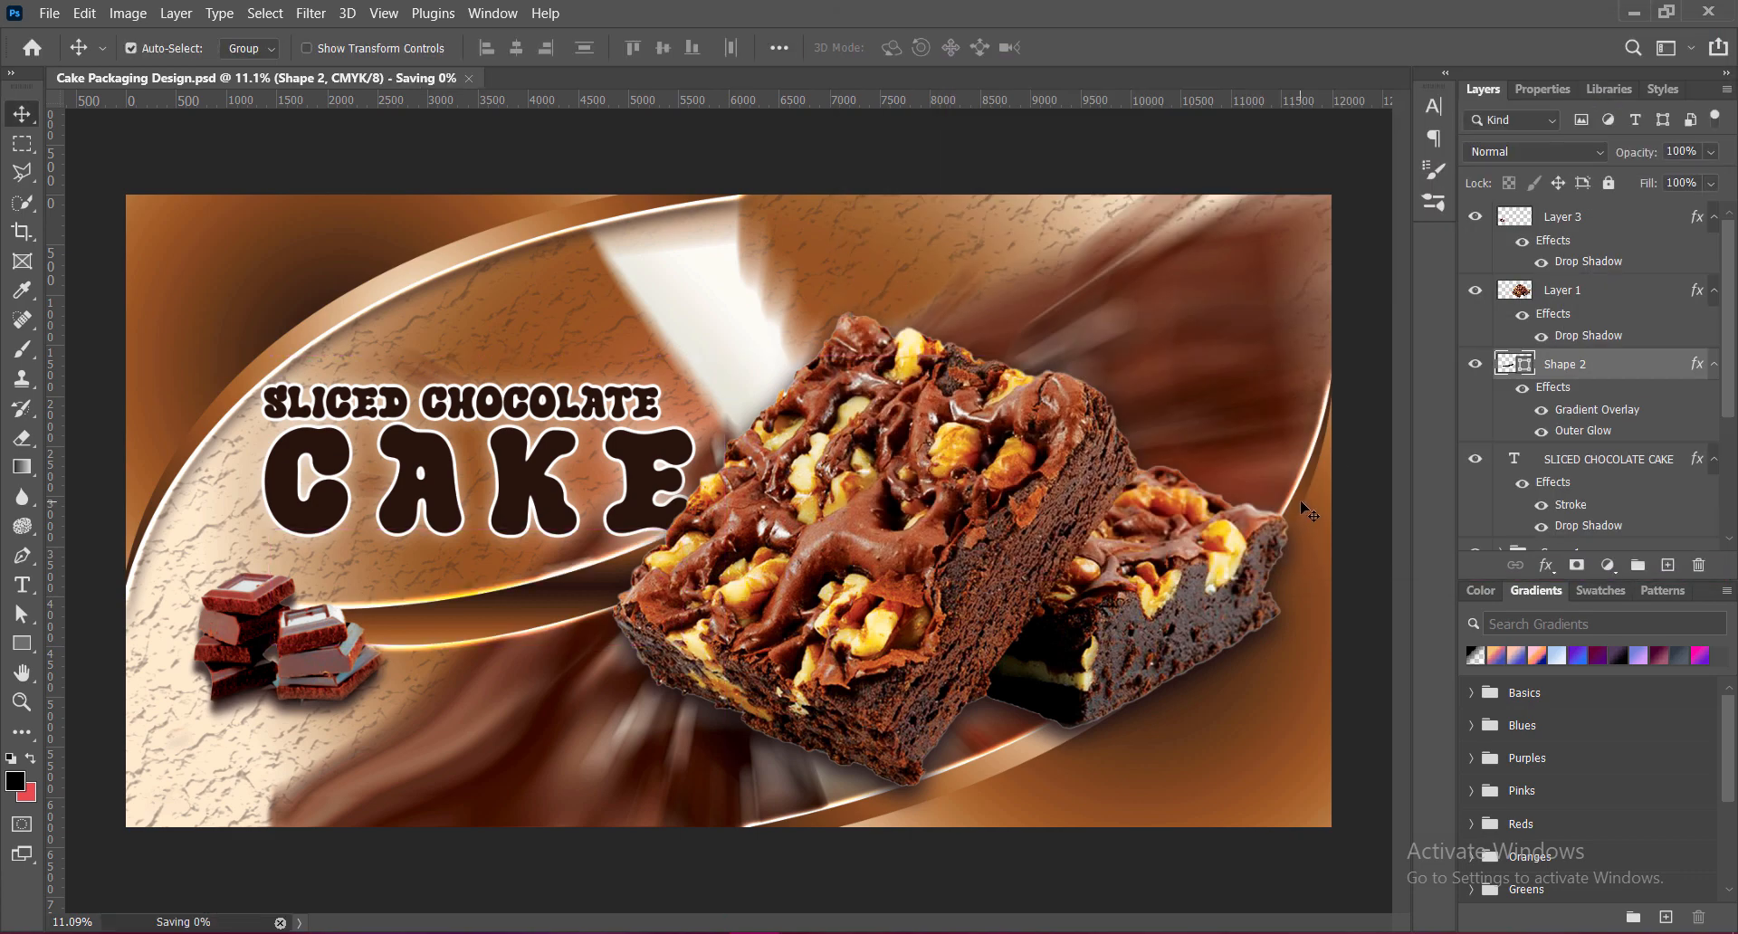
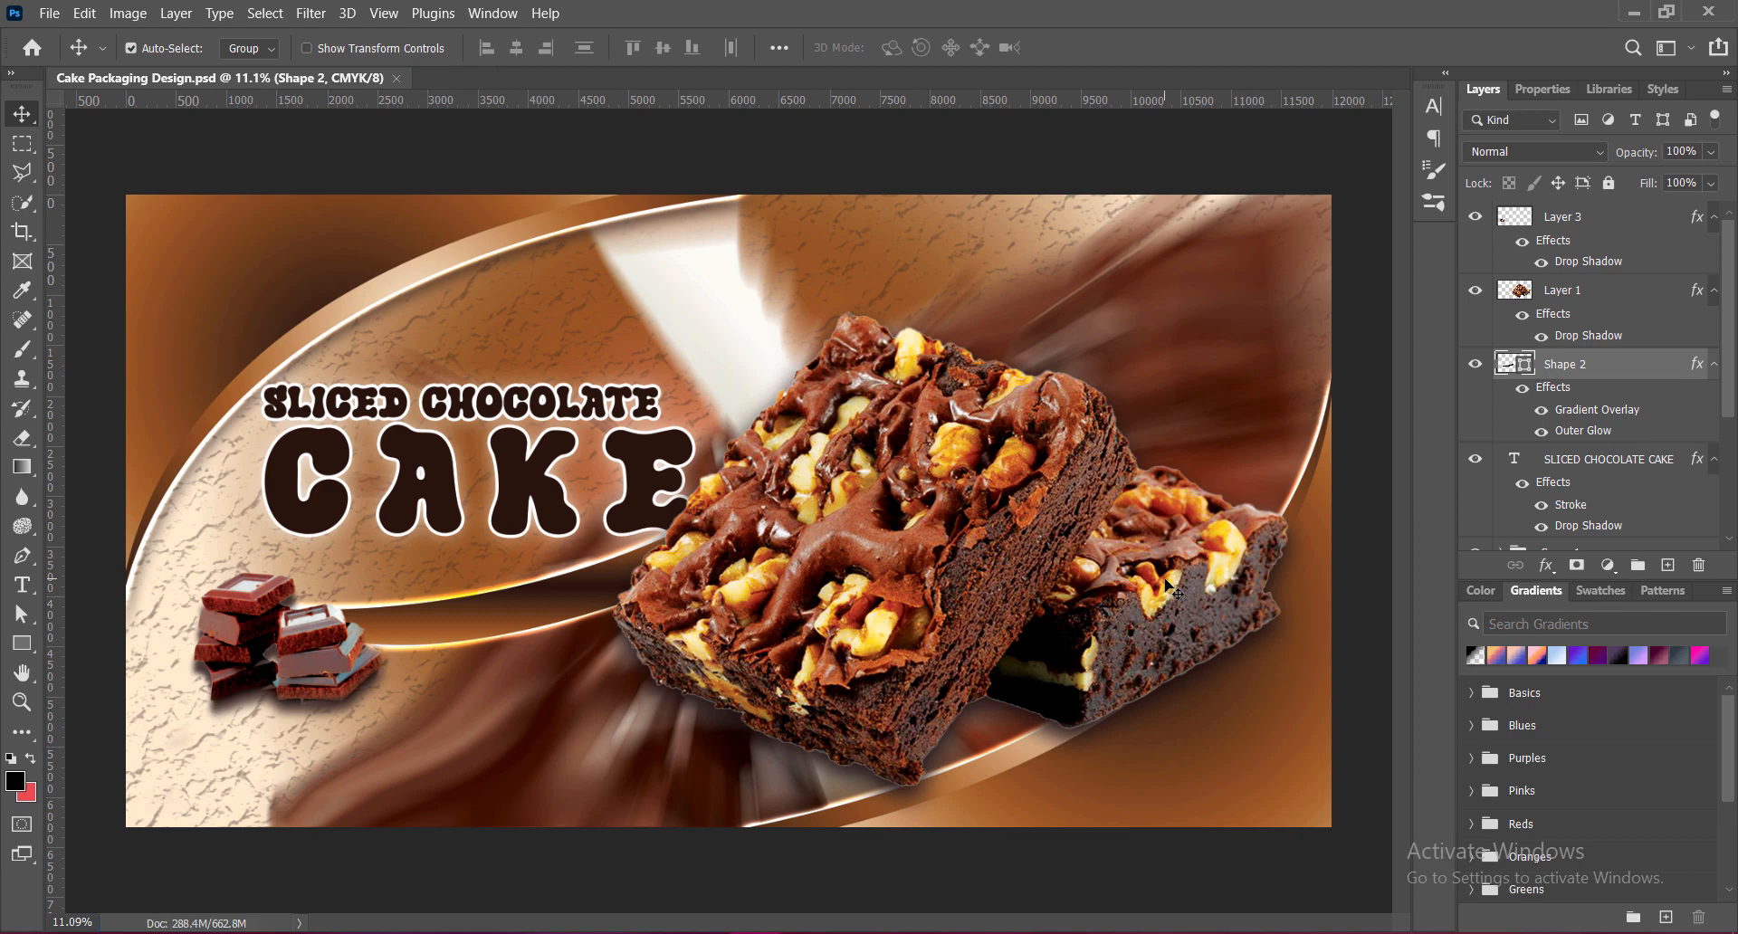
Add an empty layer above the ribbon, move the "SLICED CHOCOLATE CAKE" title slightly down and right, and save the document.
click(1668, 565)
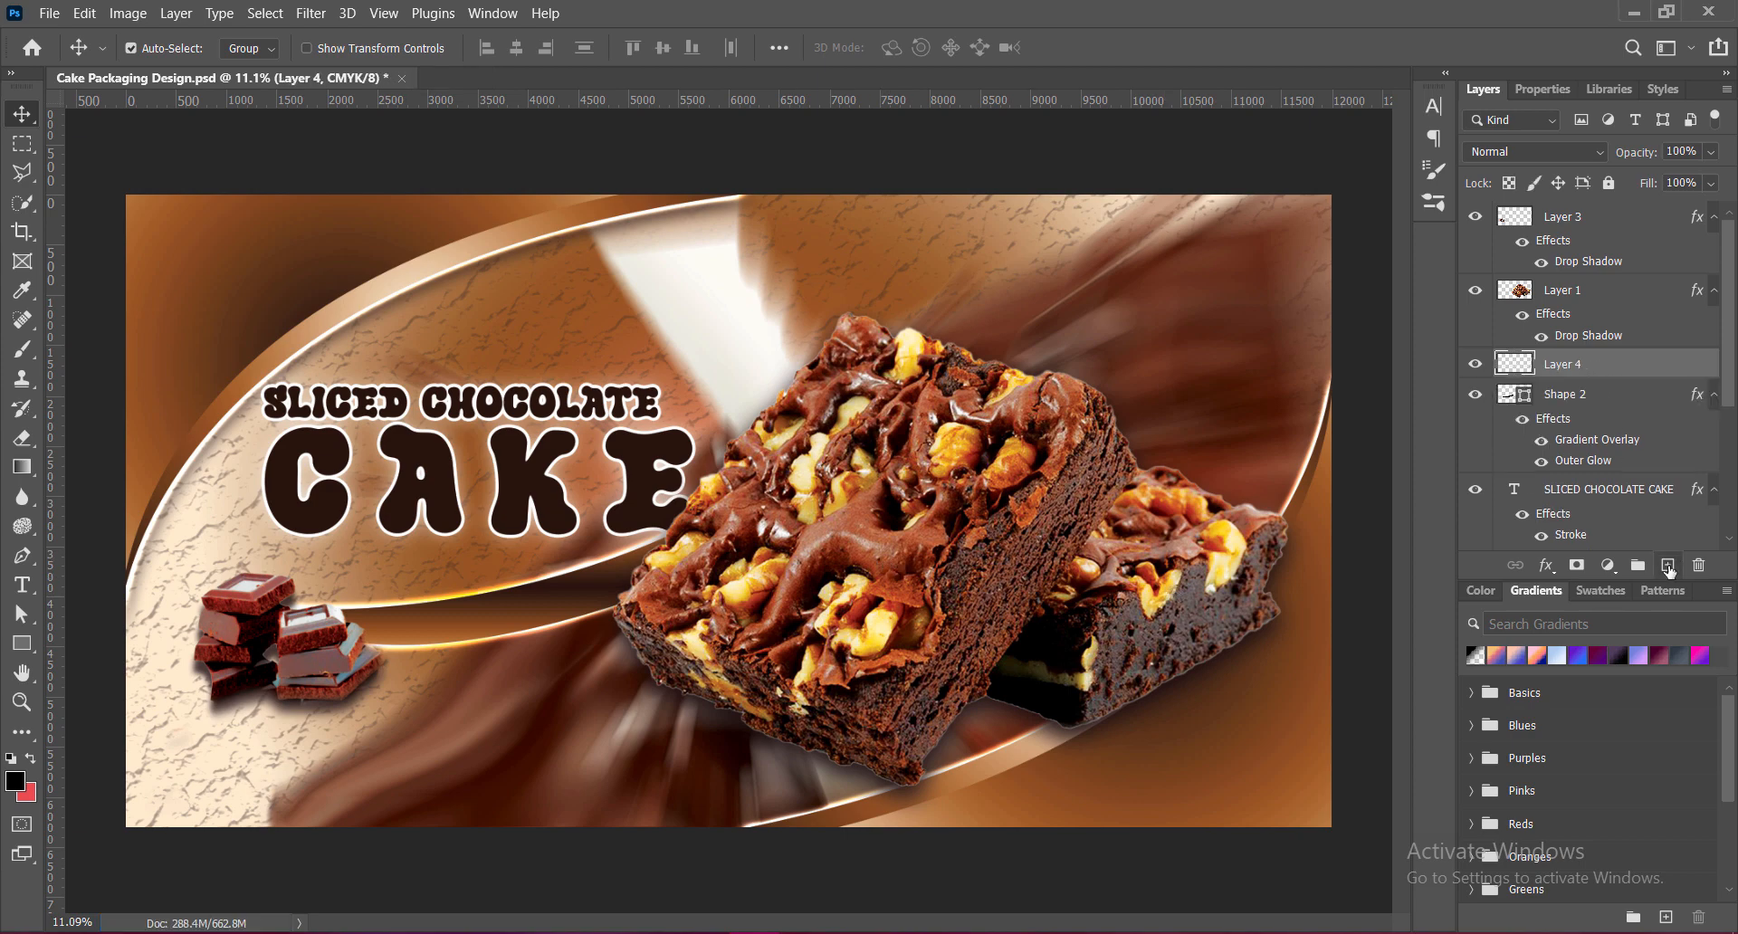
click(554, 505)
key(shift+Down)
key(shift+Down)
key(shift+Down)
key(shift+Down)
key(shift+Down)
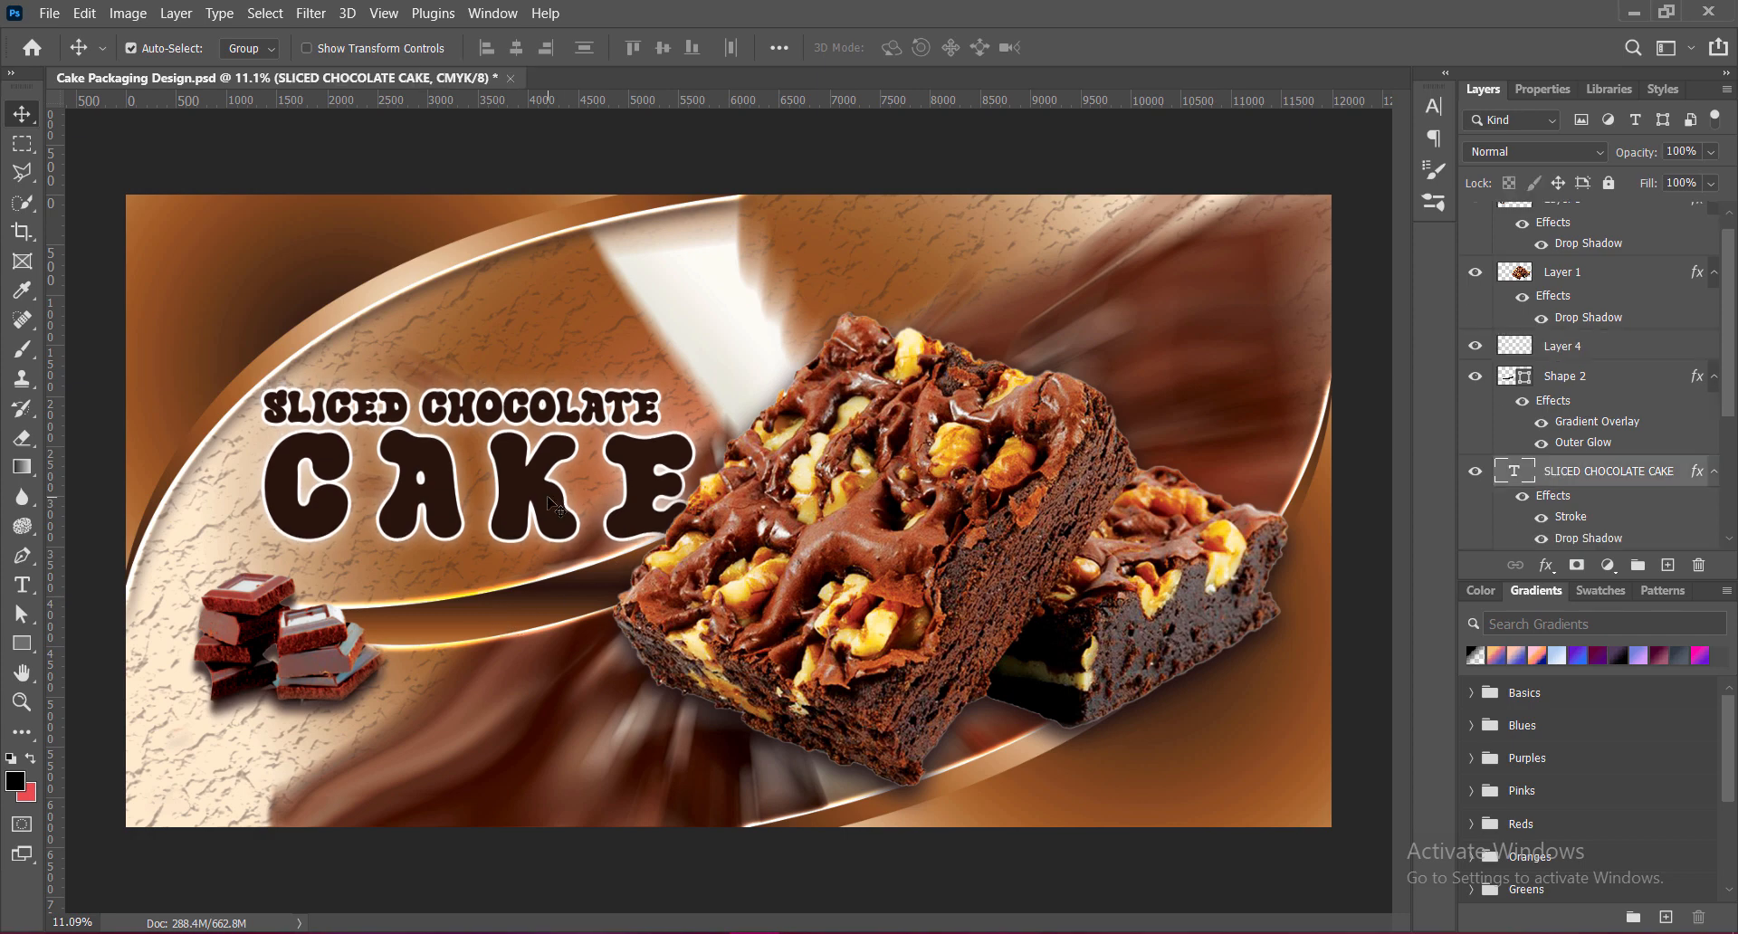
key(shift+Down)
key(shift+Down)
key(shift+Down)
key(shift+Down)
key(shift+Down)
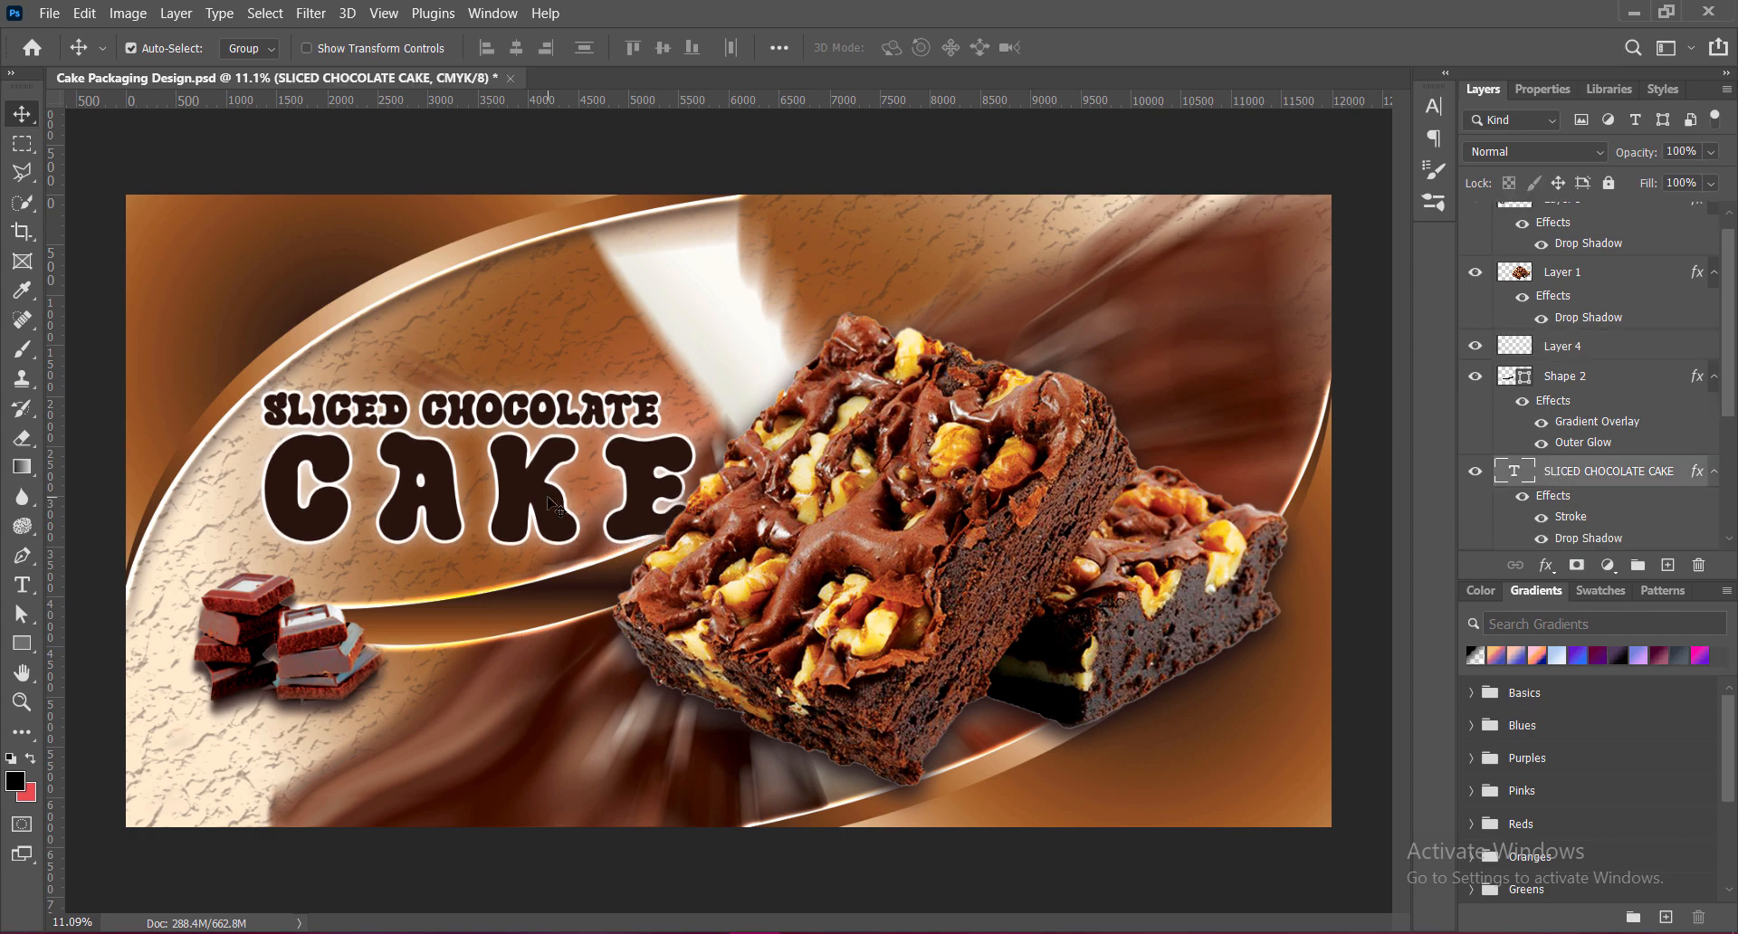
key(shift+Right)
key(shift+Right)
key(shift+Right)
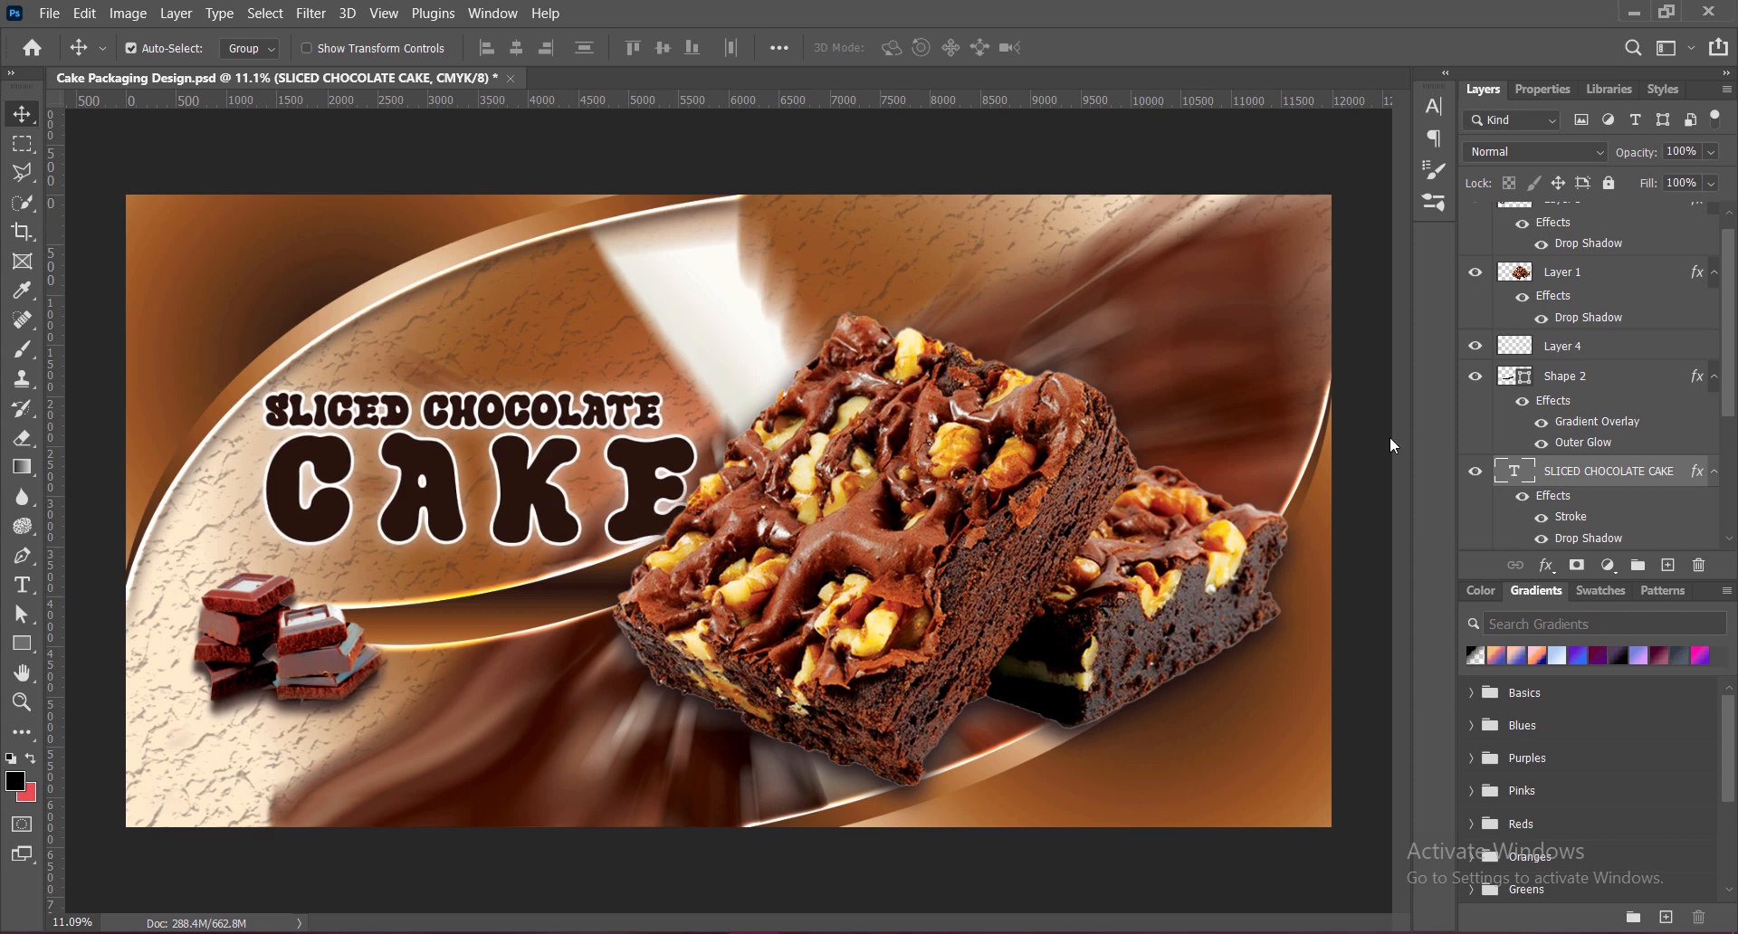
key(ctrl+s)
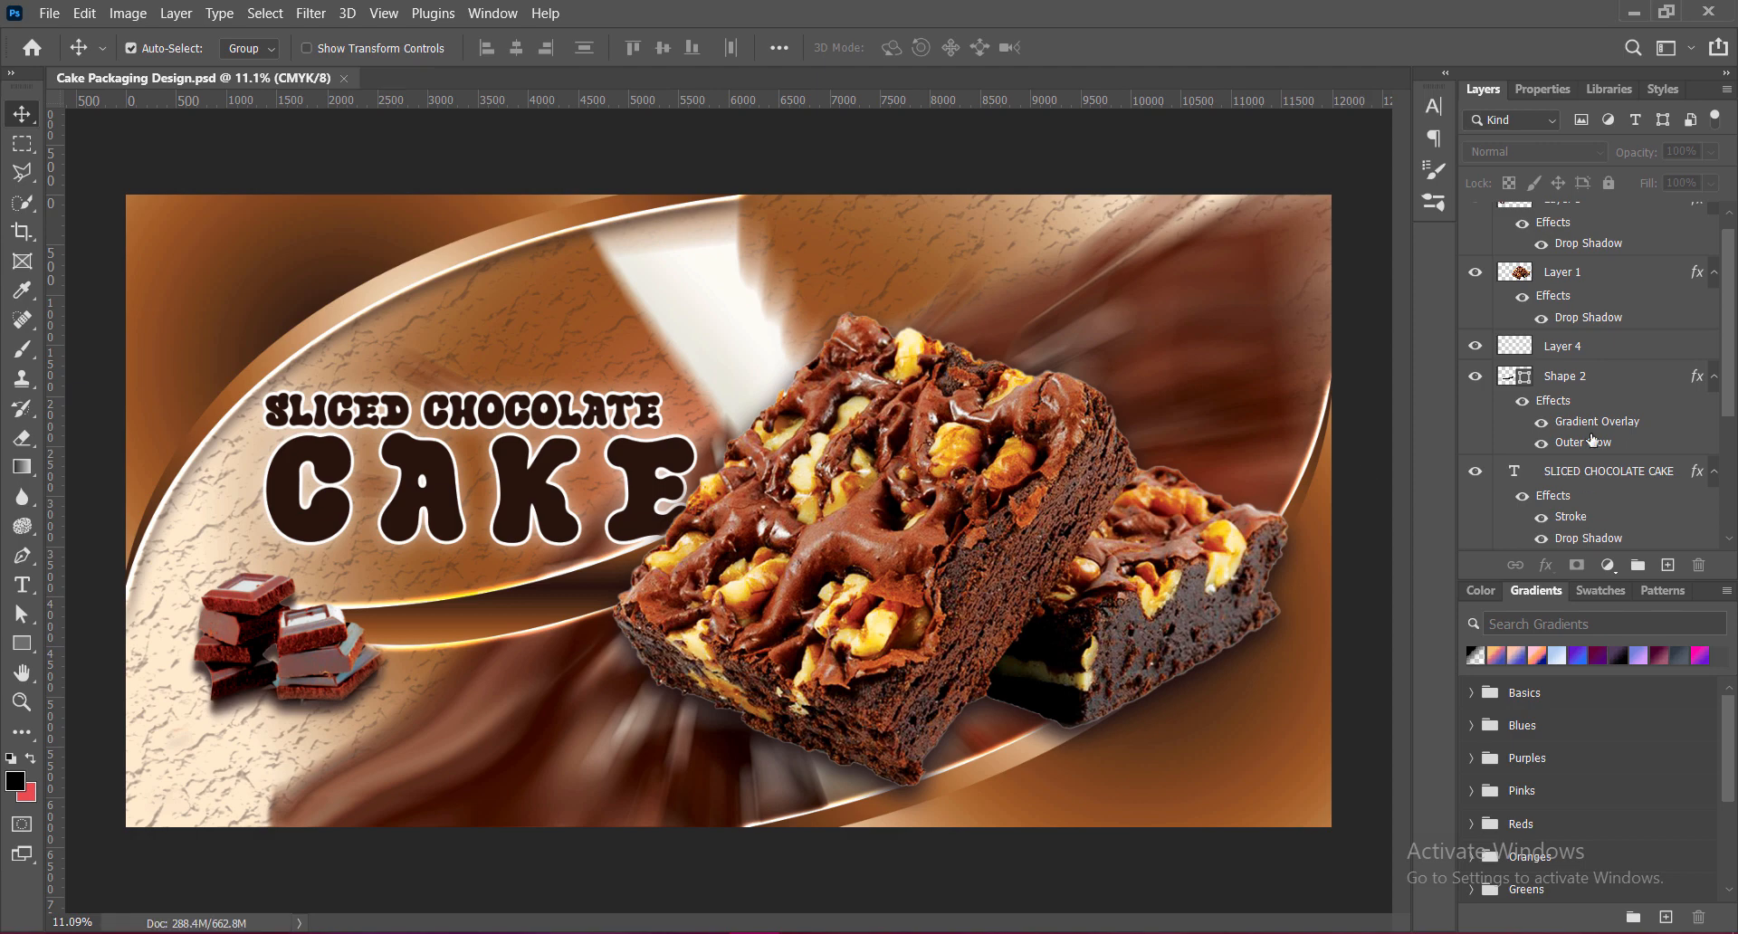
Add the tagline "FUN BITES FOR HOME & SCHOOL" on the ribbon in the Marche Script font.
click(1575, 346)
key(t)
click(399, 625)
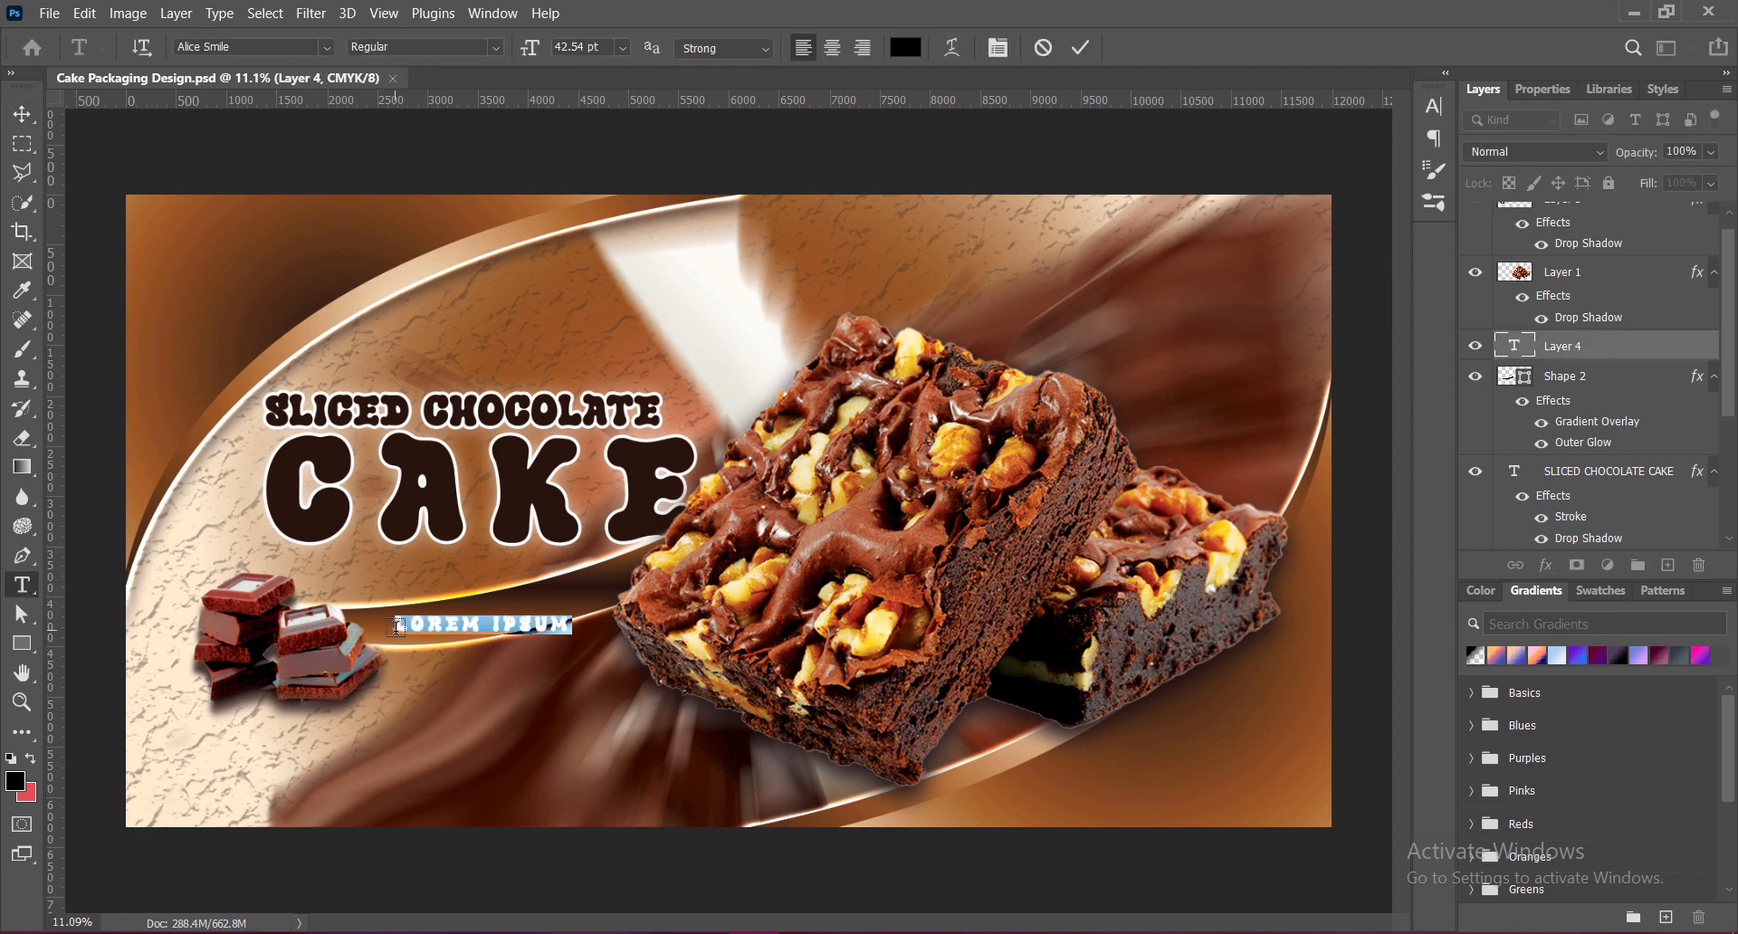
click(326, 47)
click(490, 290)
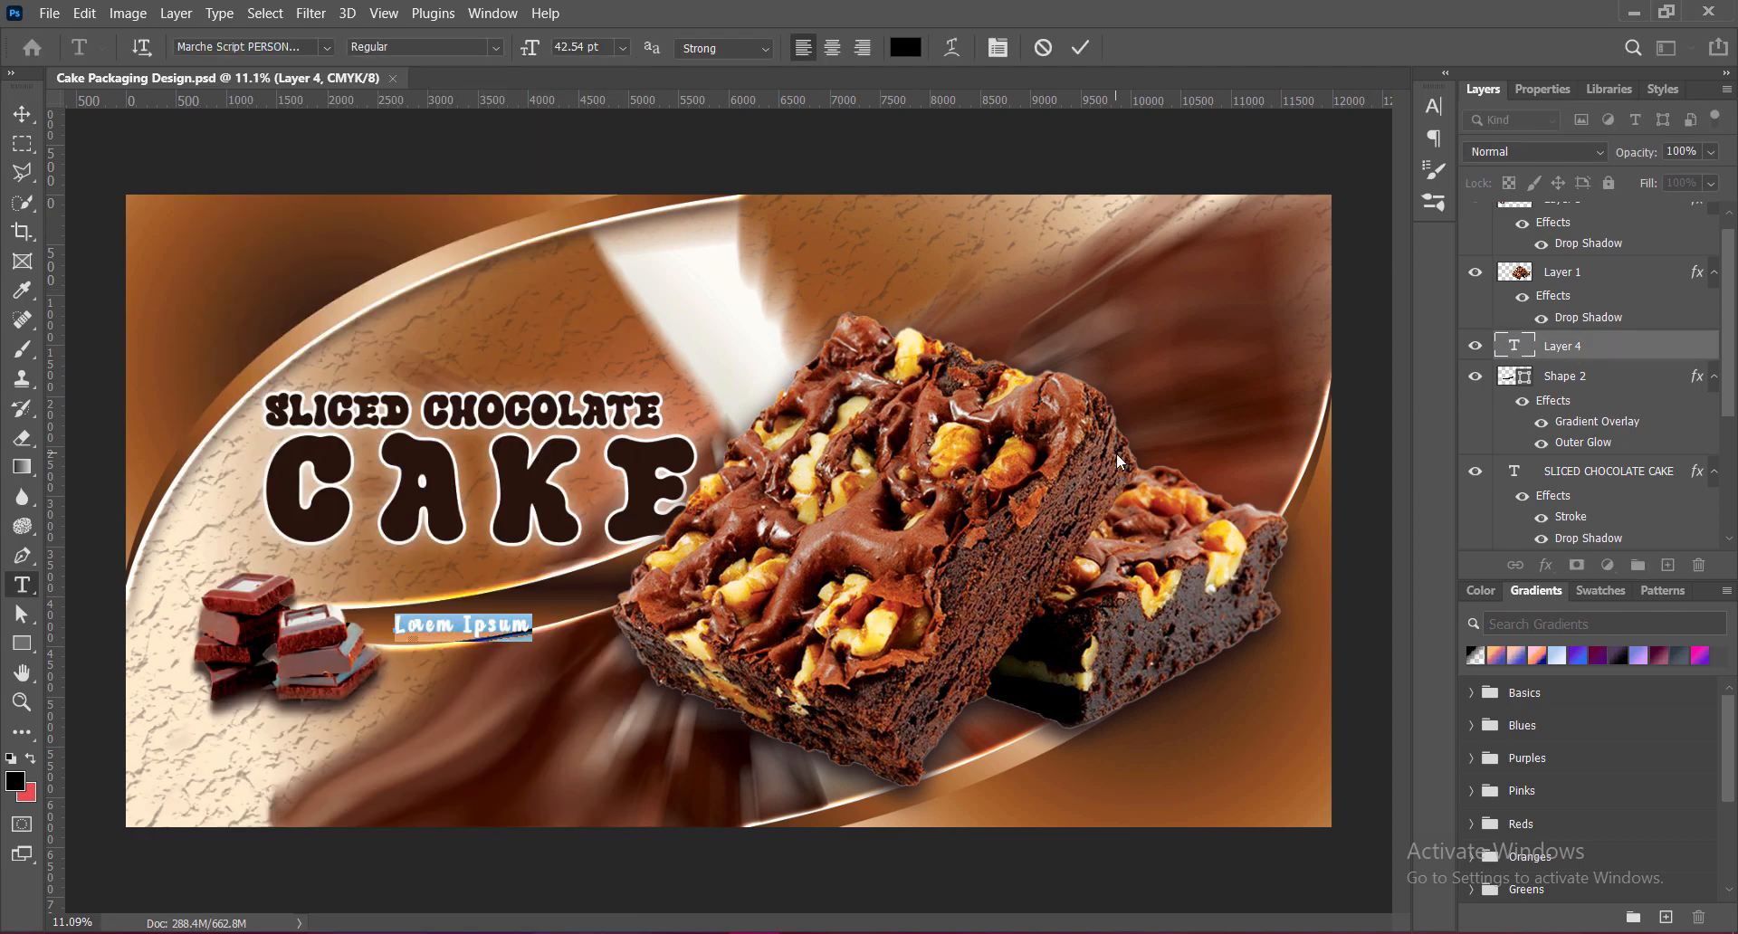
text(FUN)
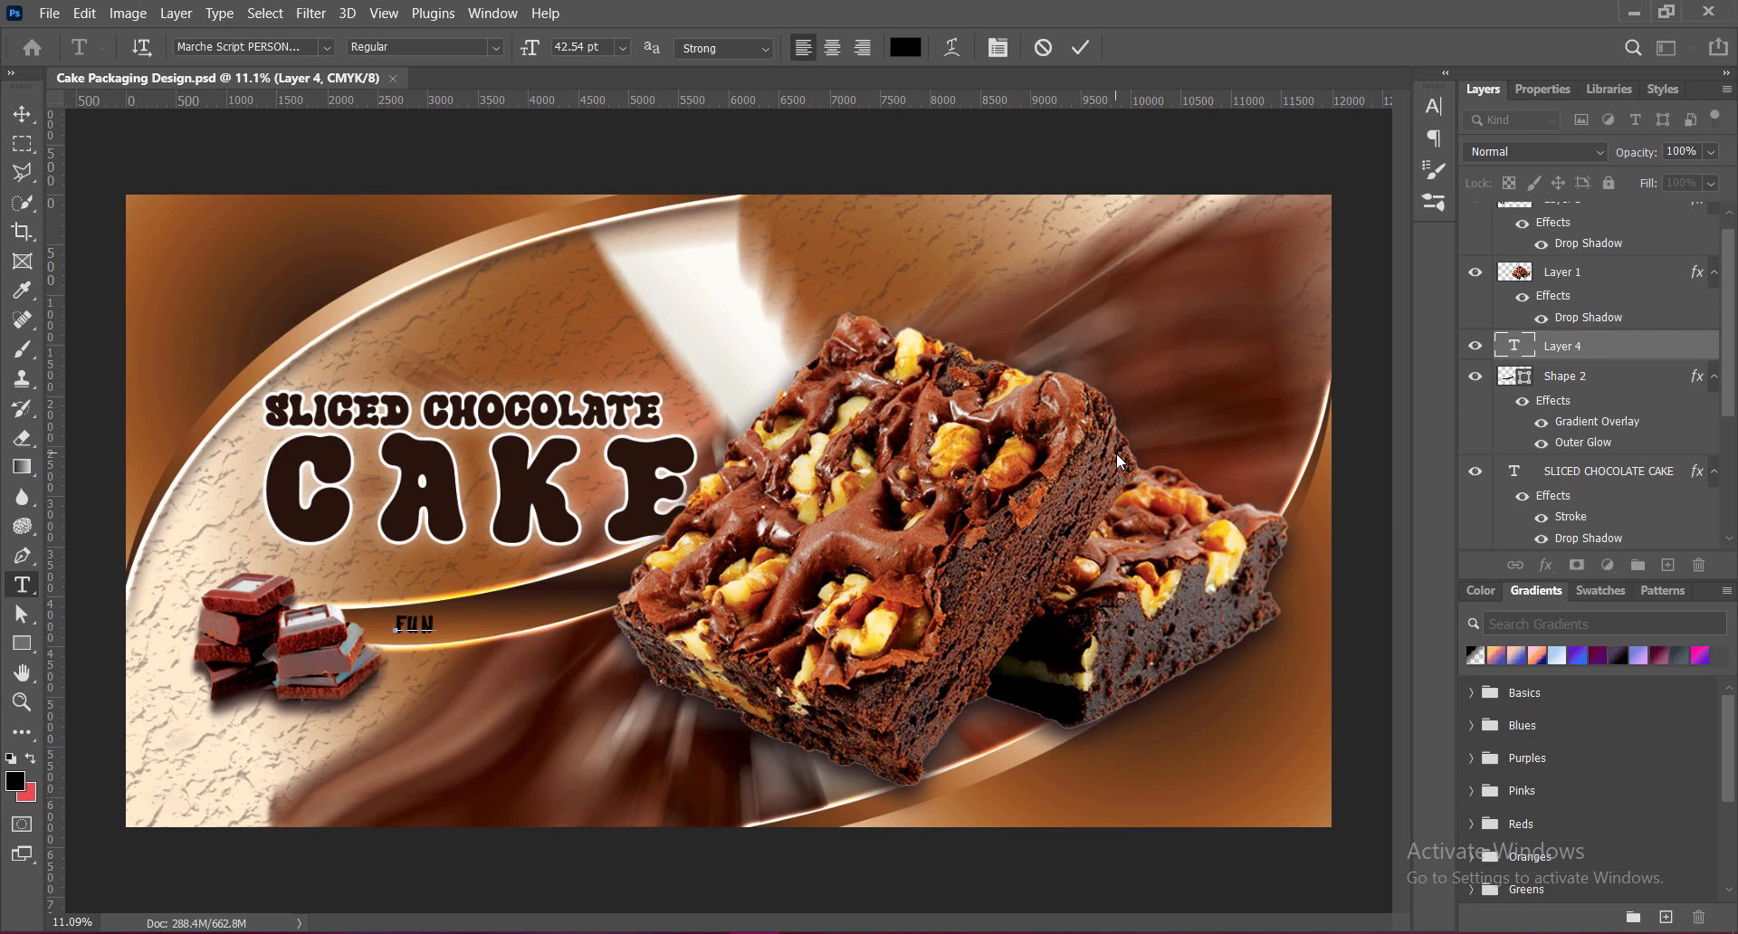
text( BITES FOR NOW)
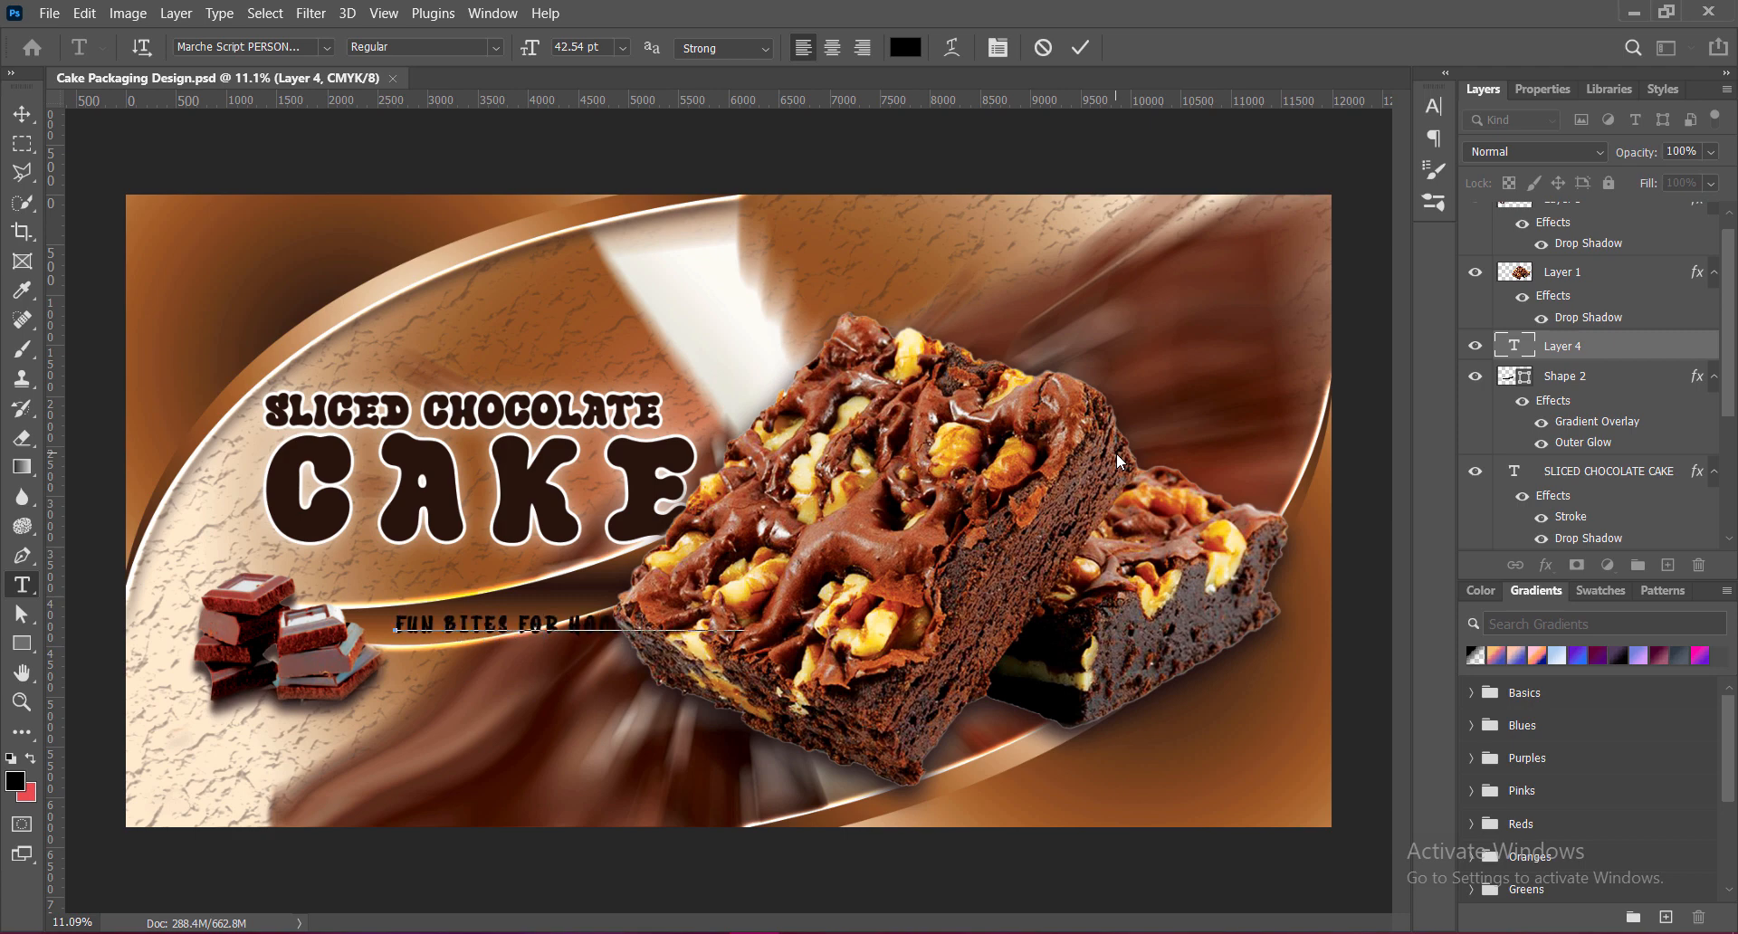
Set the whole tagline's text color to white (ffffff) and finish the text edit.
key(ctrl+a)
click(905, 47)
drag(1143, 480, 1093, 428)
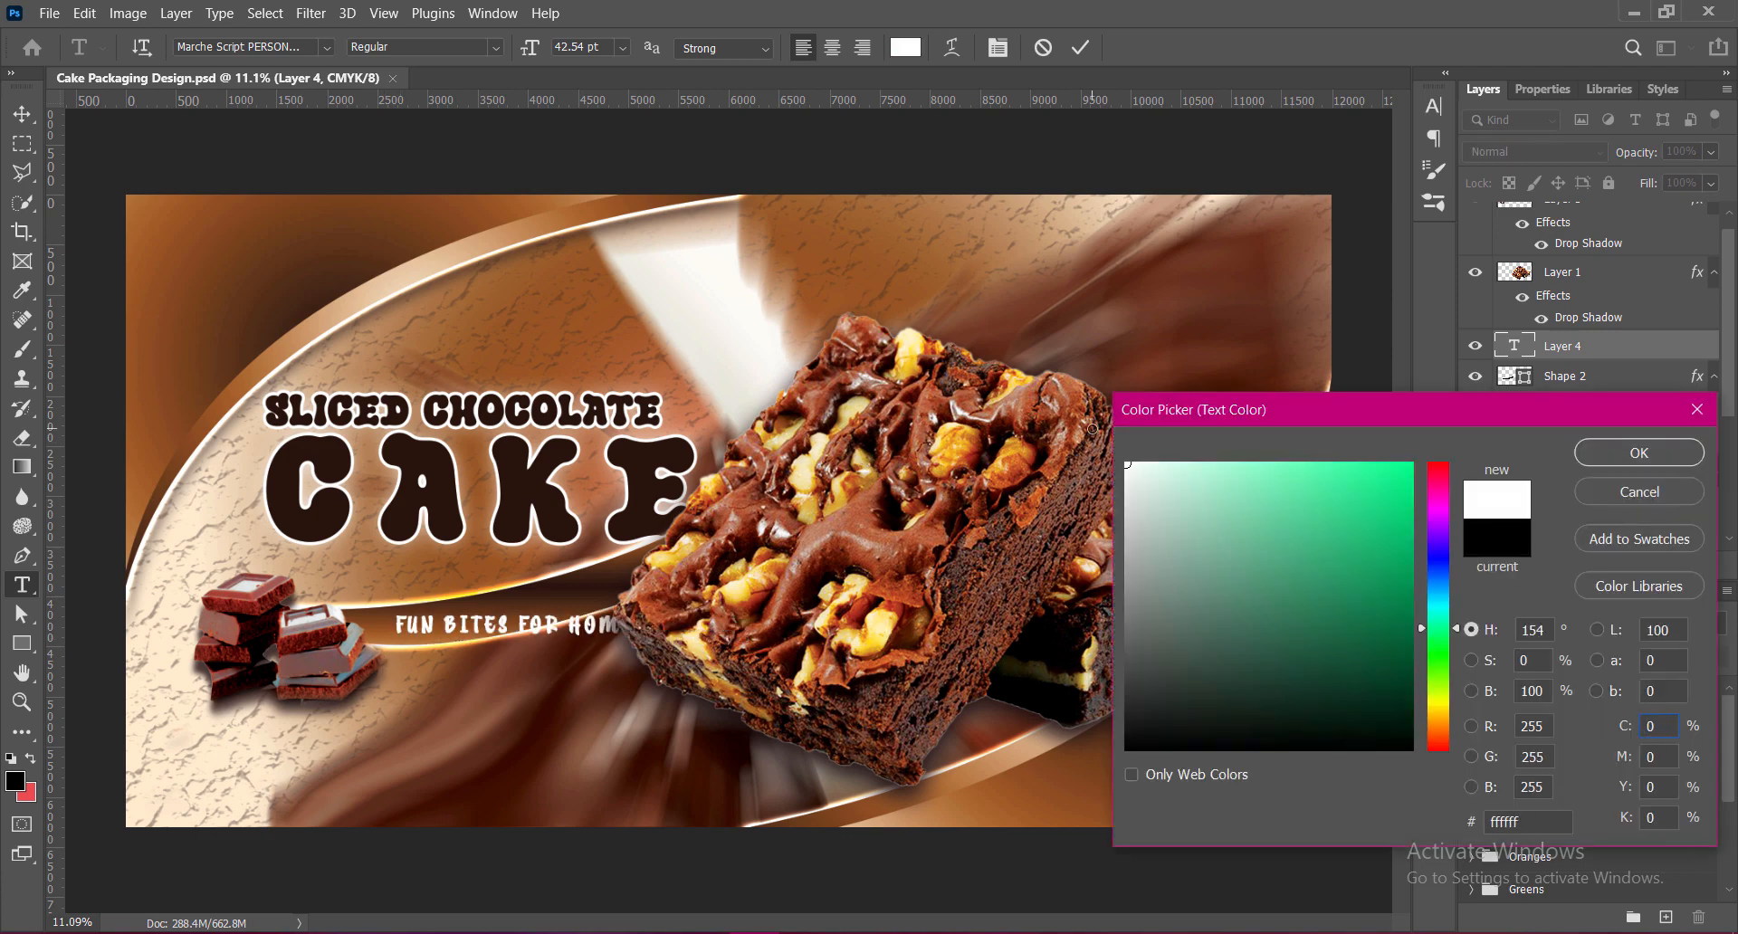
click(1600, 455)
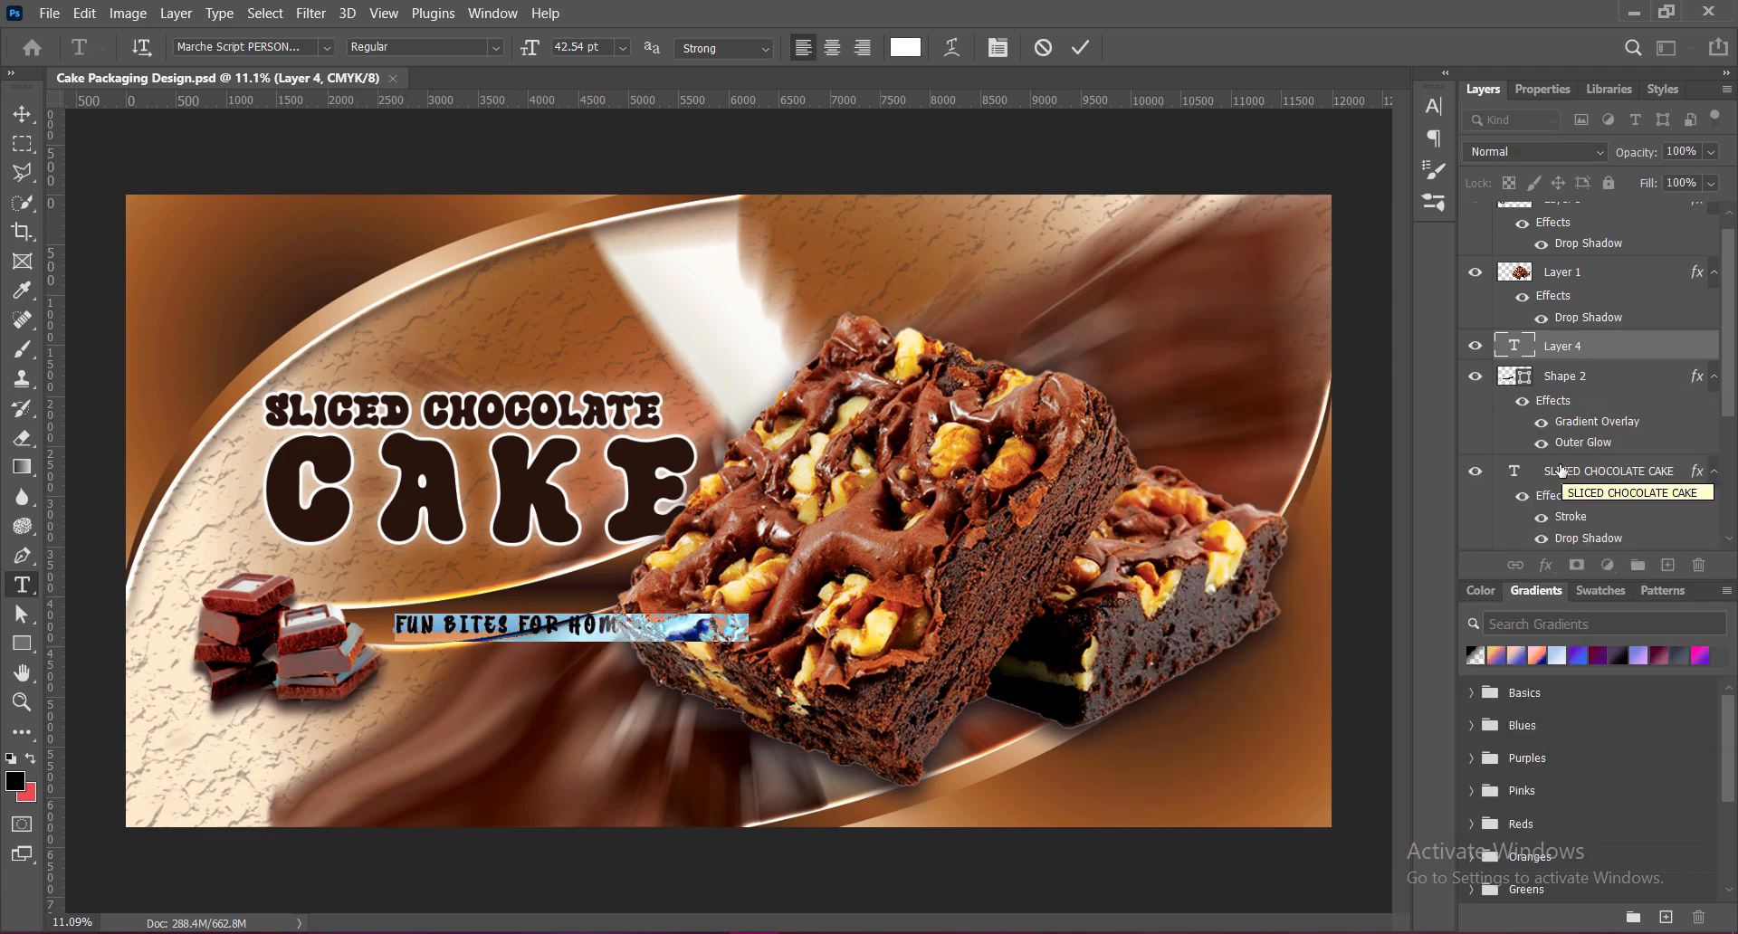
click(1083, 47)
key(v)
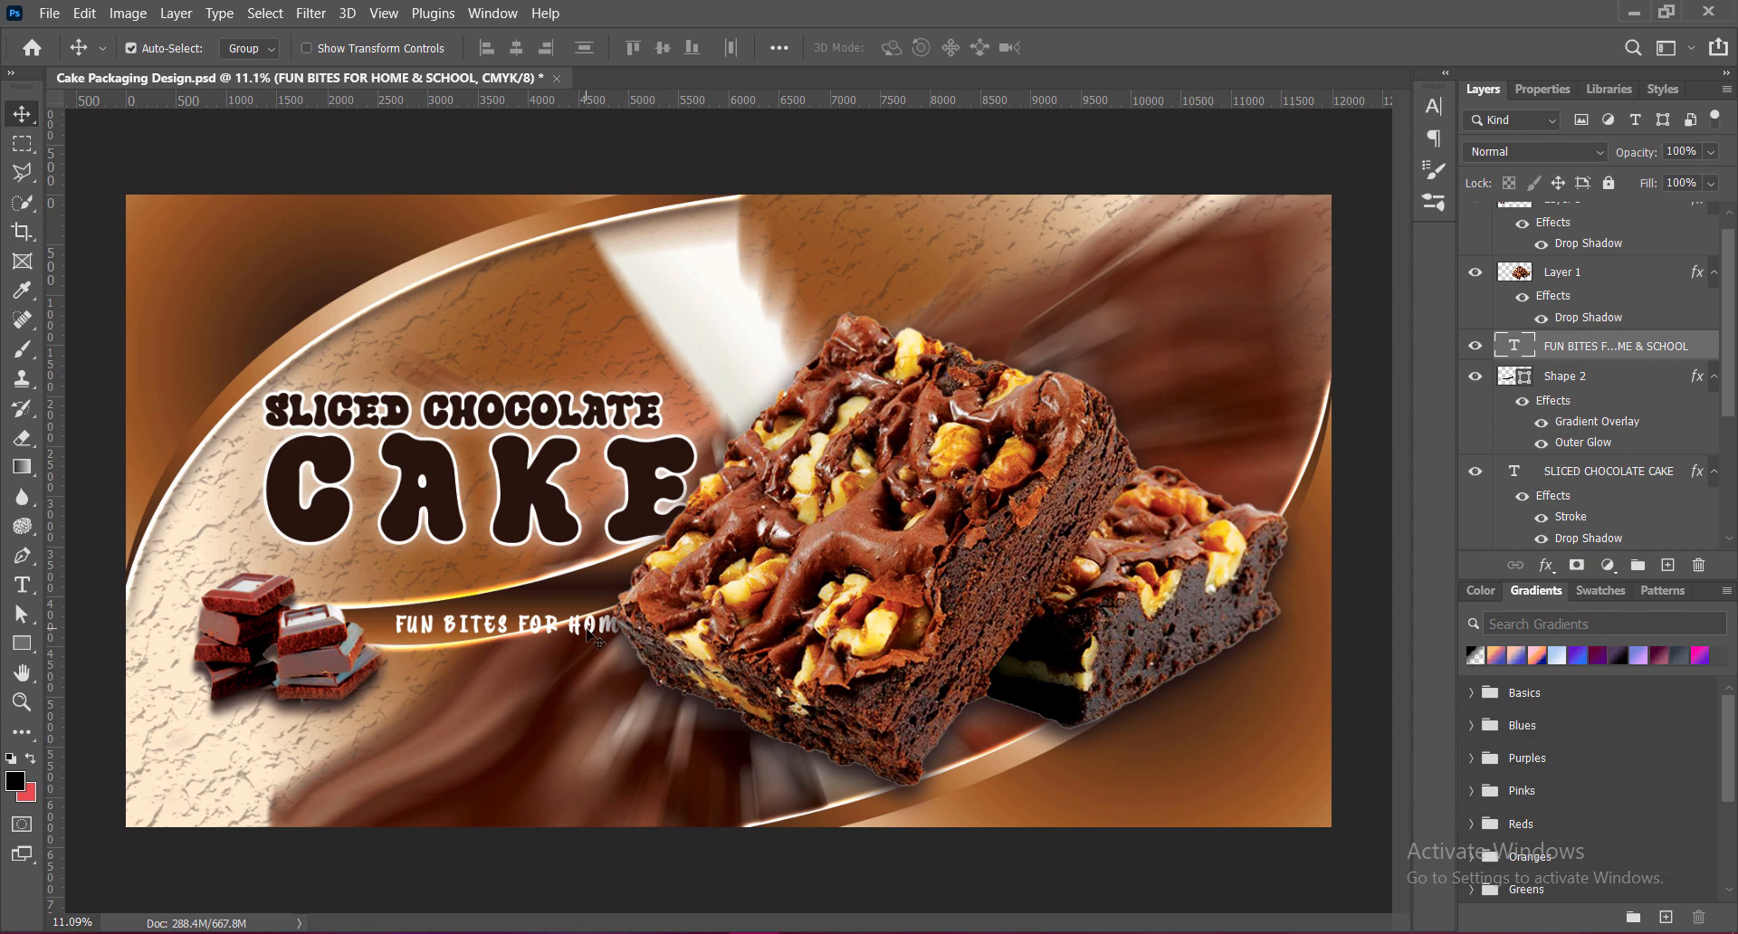
Rotate the tagline about -10° to follow the ribbon and scale it to fit between the chocolate pieces and the brownie.
key(ctrl+t)
drag(748, 626, 616, 641)
key(Return)
key(ctrl+t)
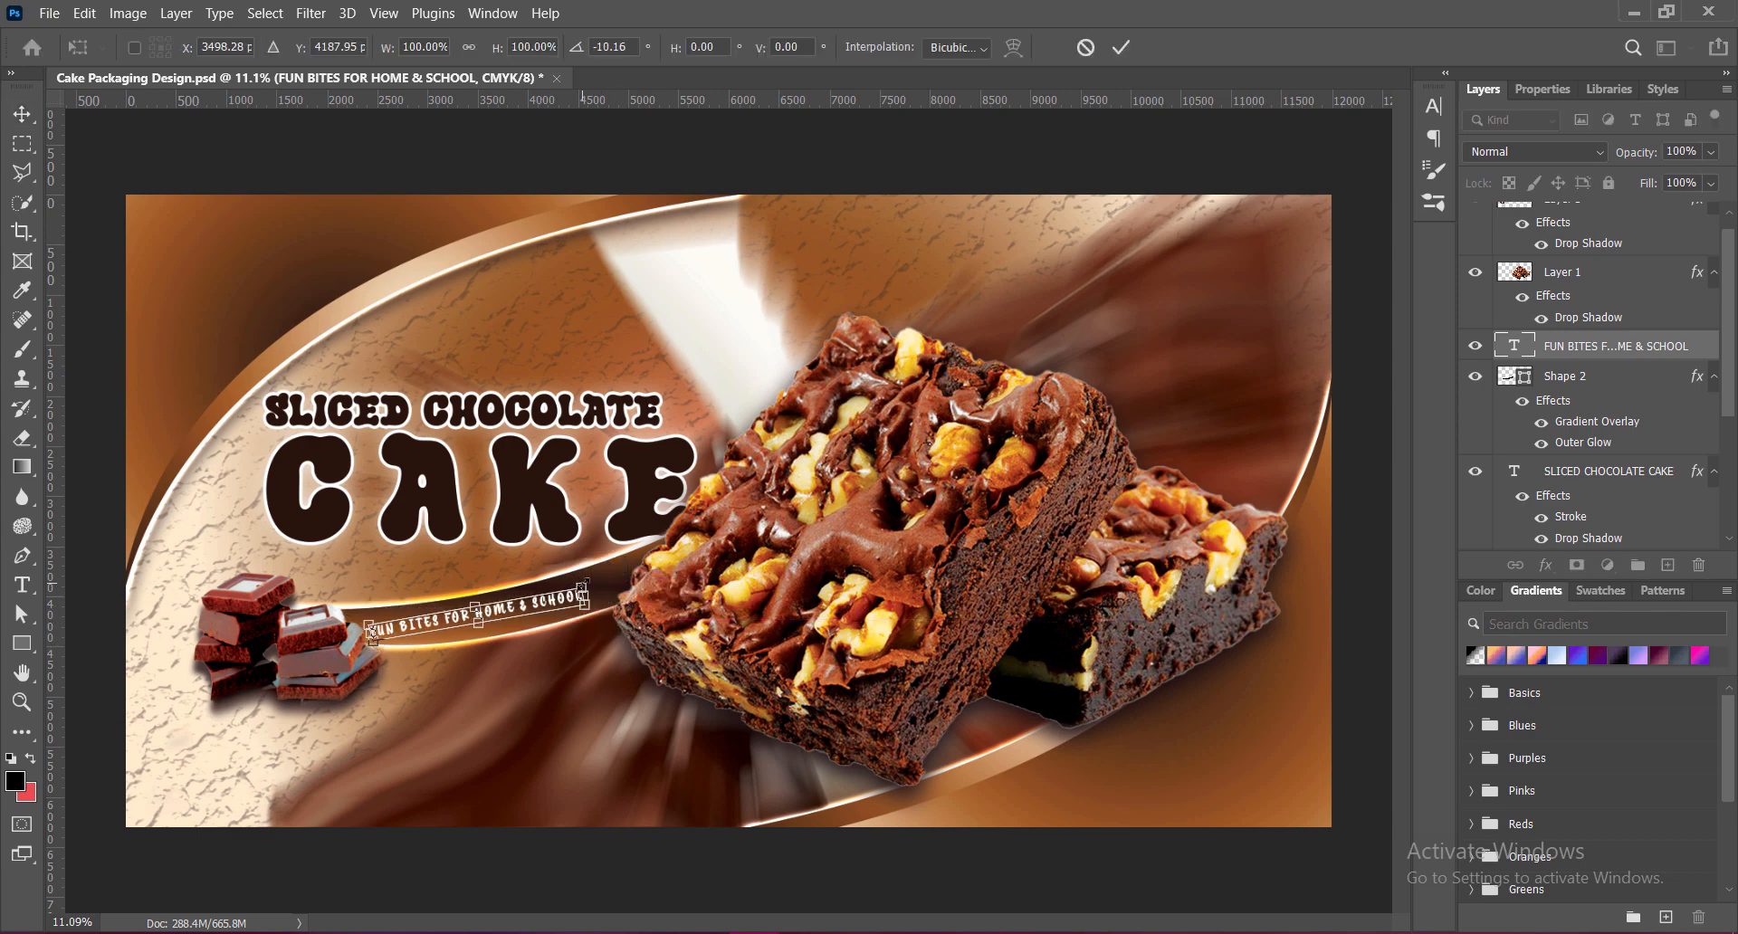
drag(583, 587, 616, 579)
key(Return)
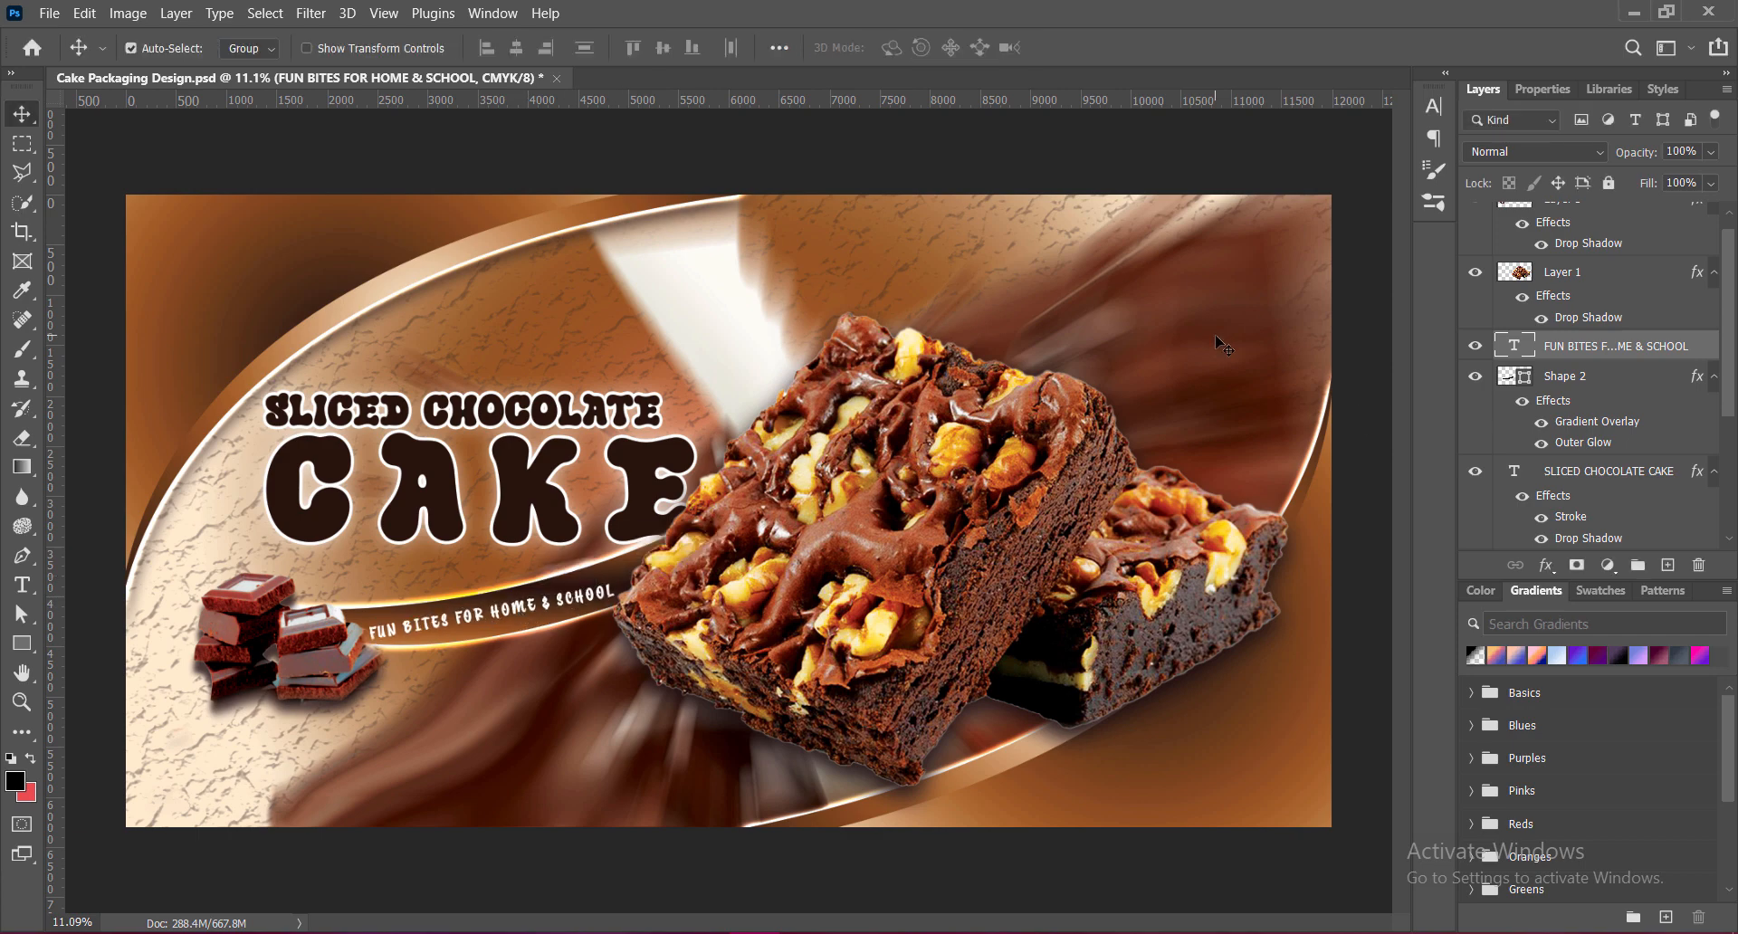
key(ctrl)
key(ctrl+t)
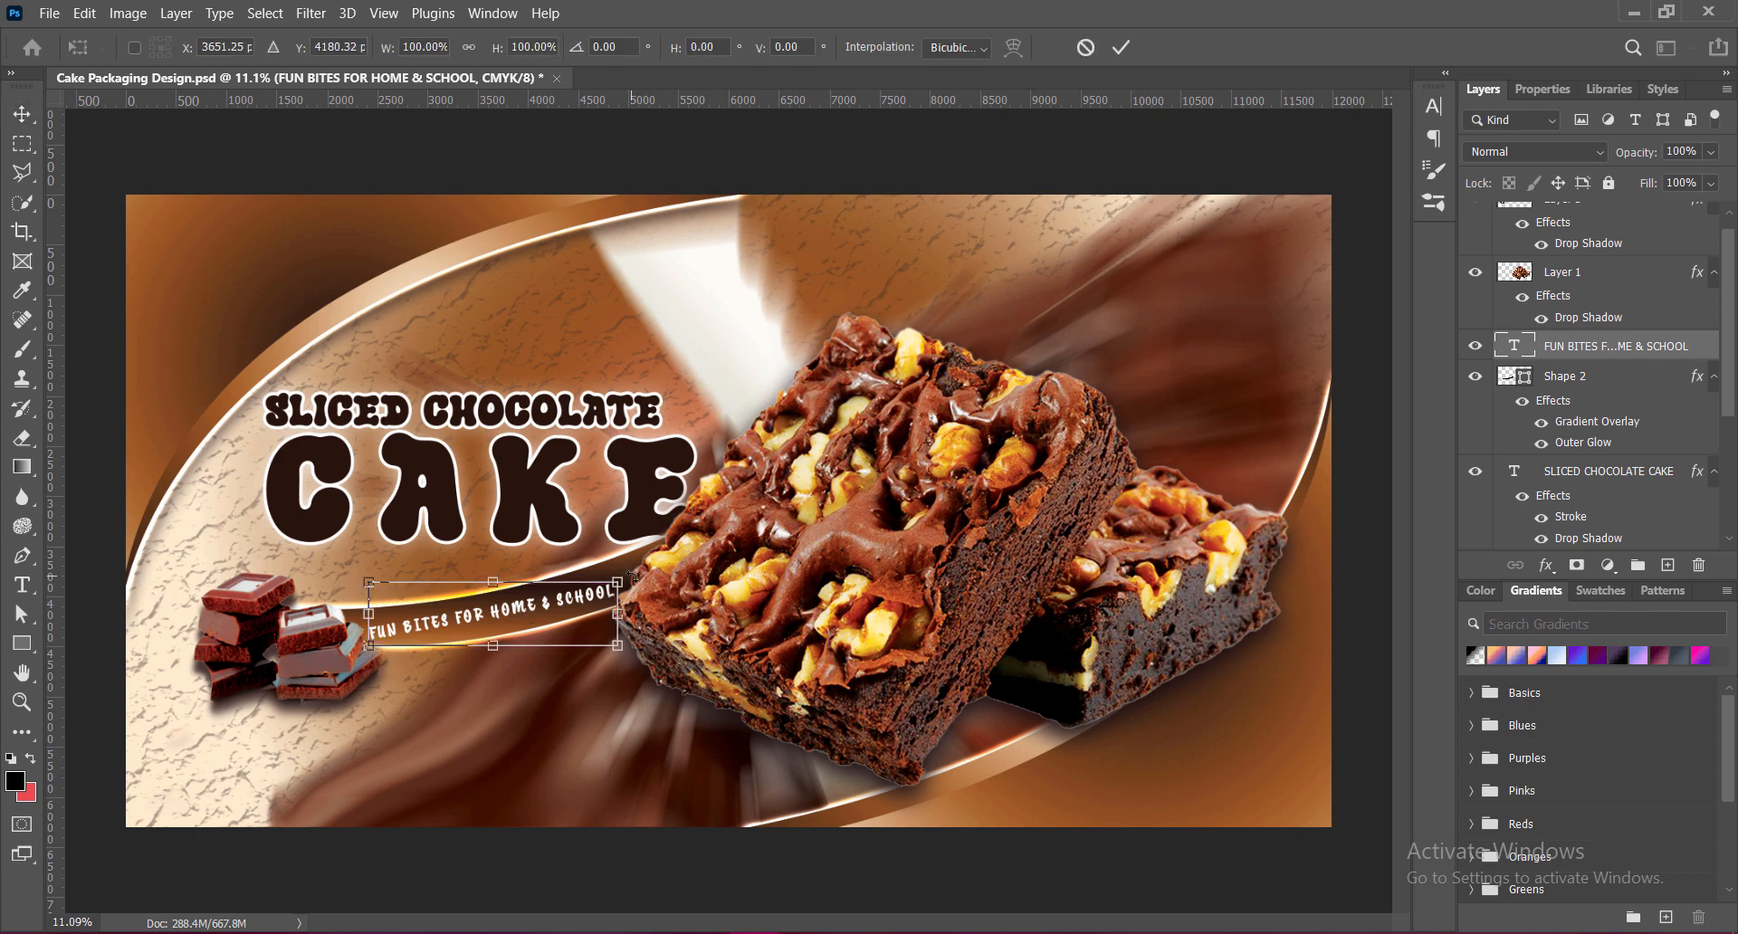
key(Return)
Tighten the tagline's letter spacing and set its font size to 36 pt.
double_click(1514, 345)
click(1433, 106)
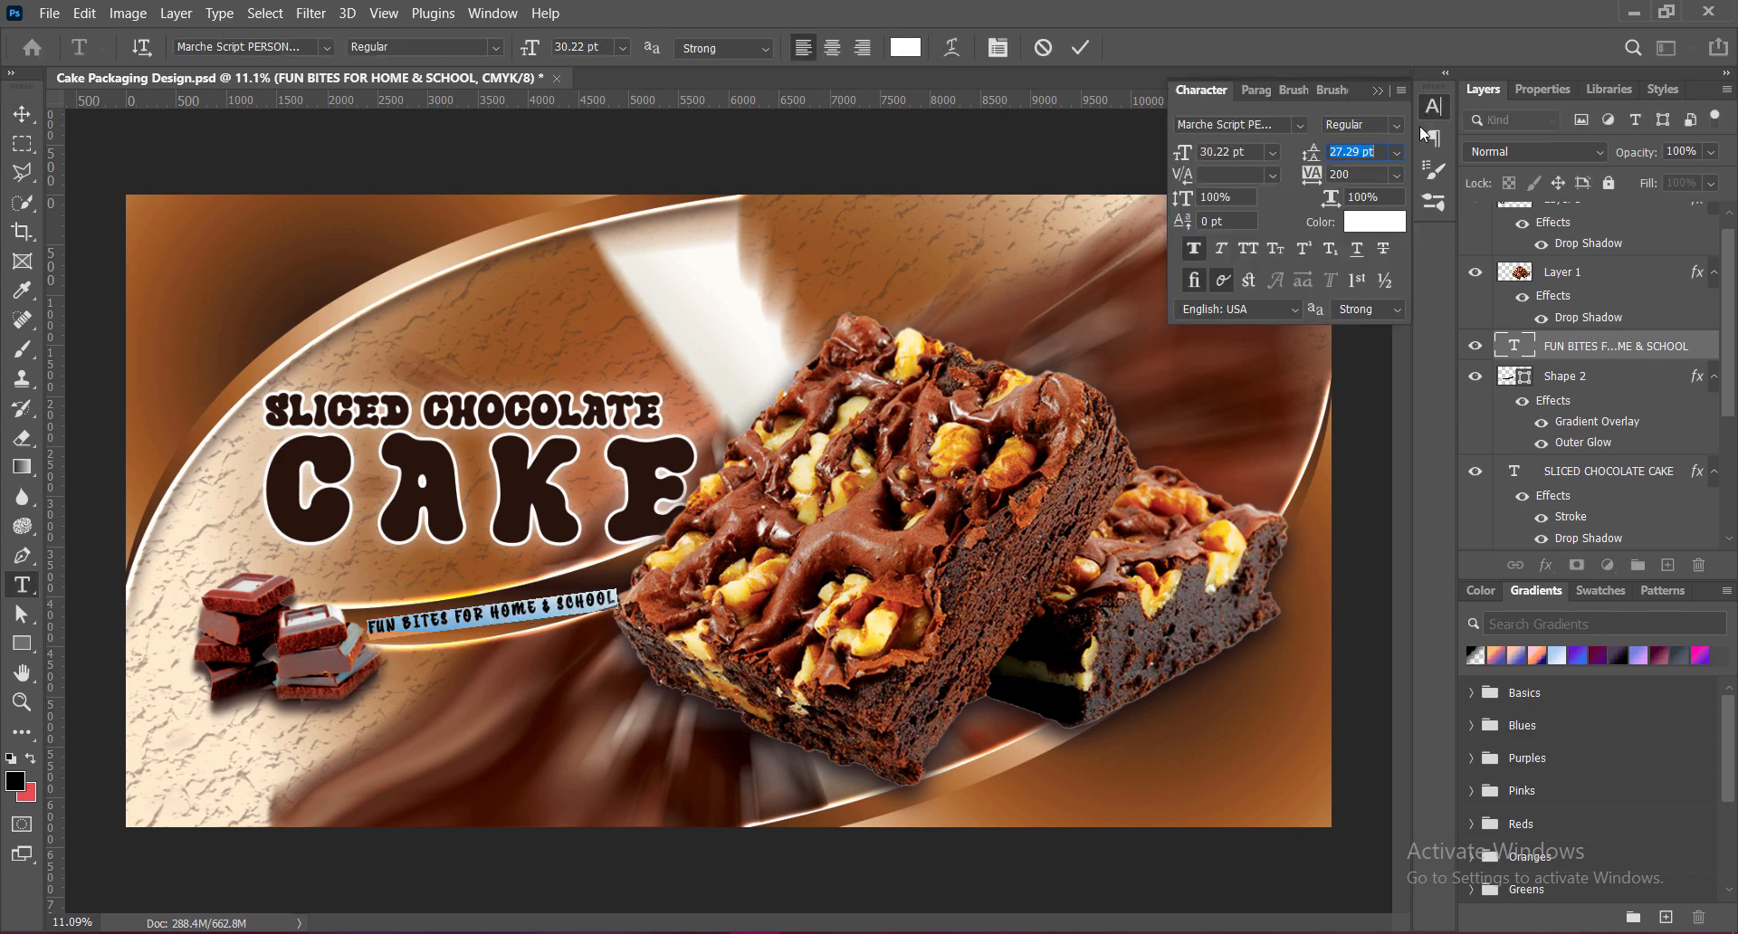
click(1397, 176)
click(1364, 314)
click(1378, 93)
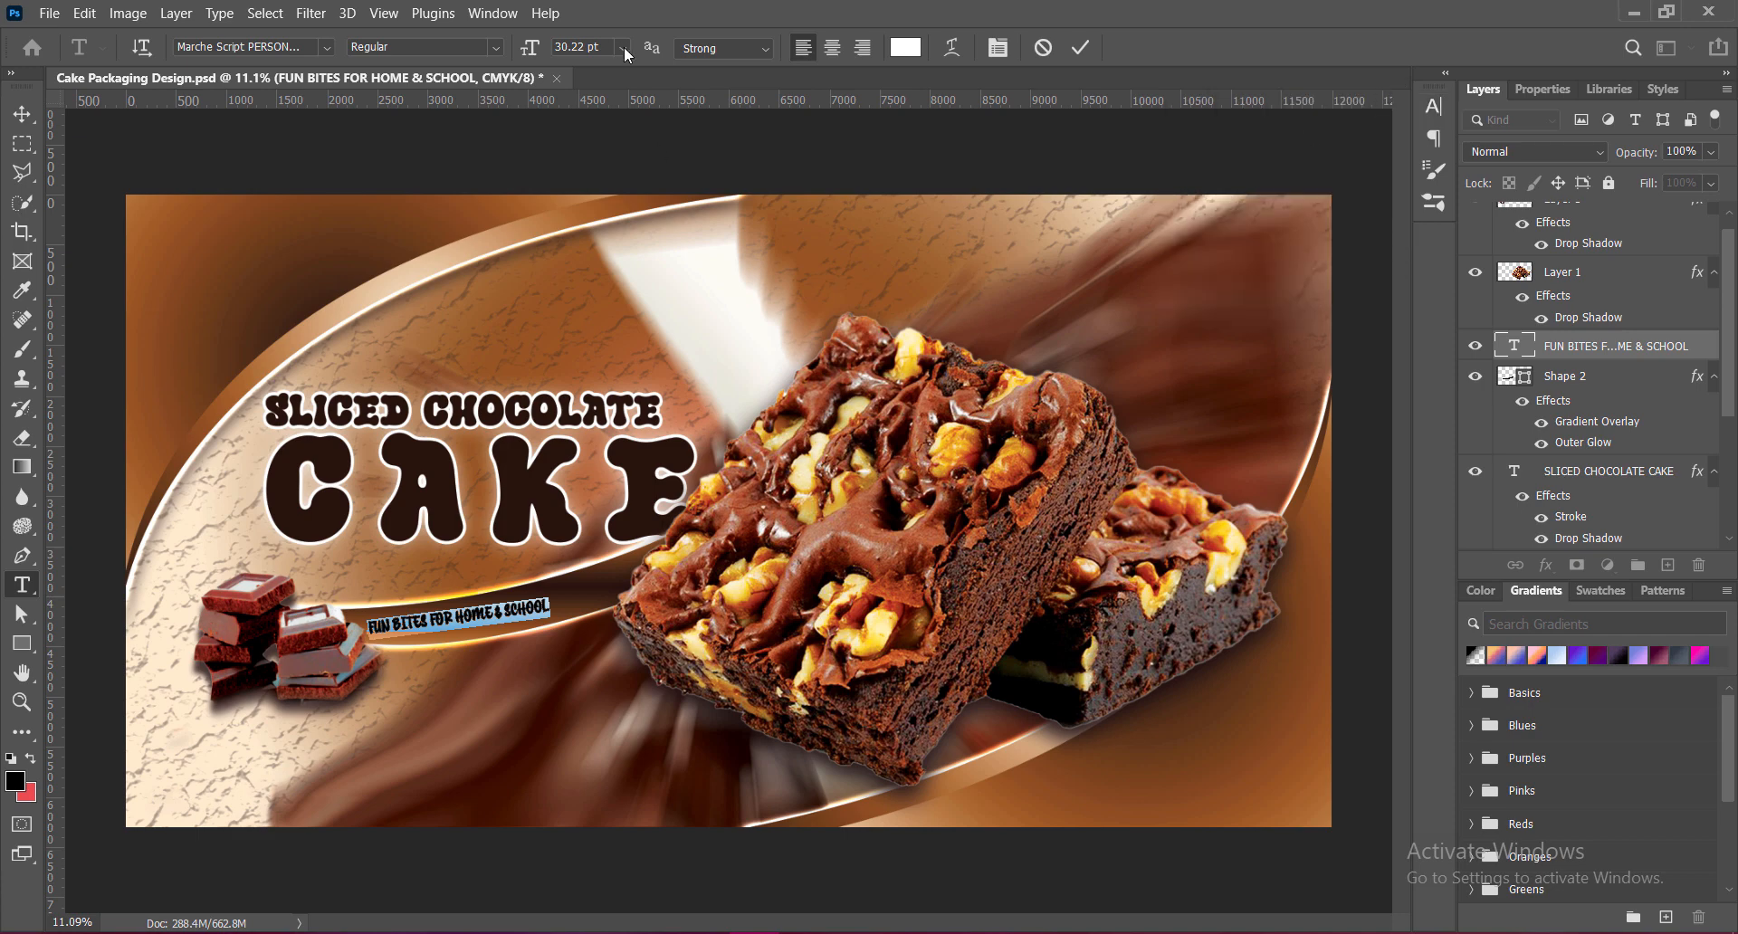
click(623, 47)
click(601, 306)
click(623, 46)
click(585, 292)
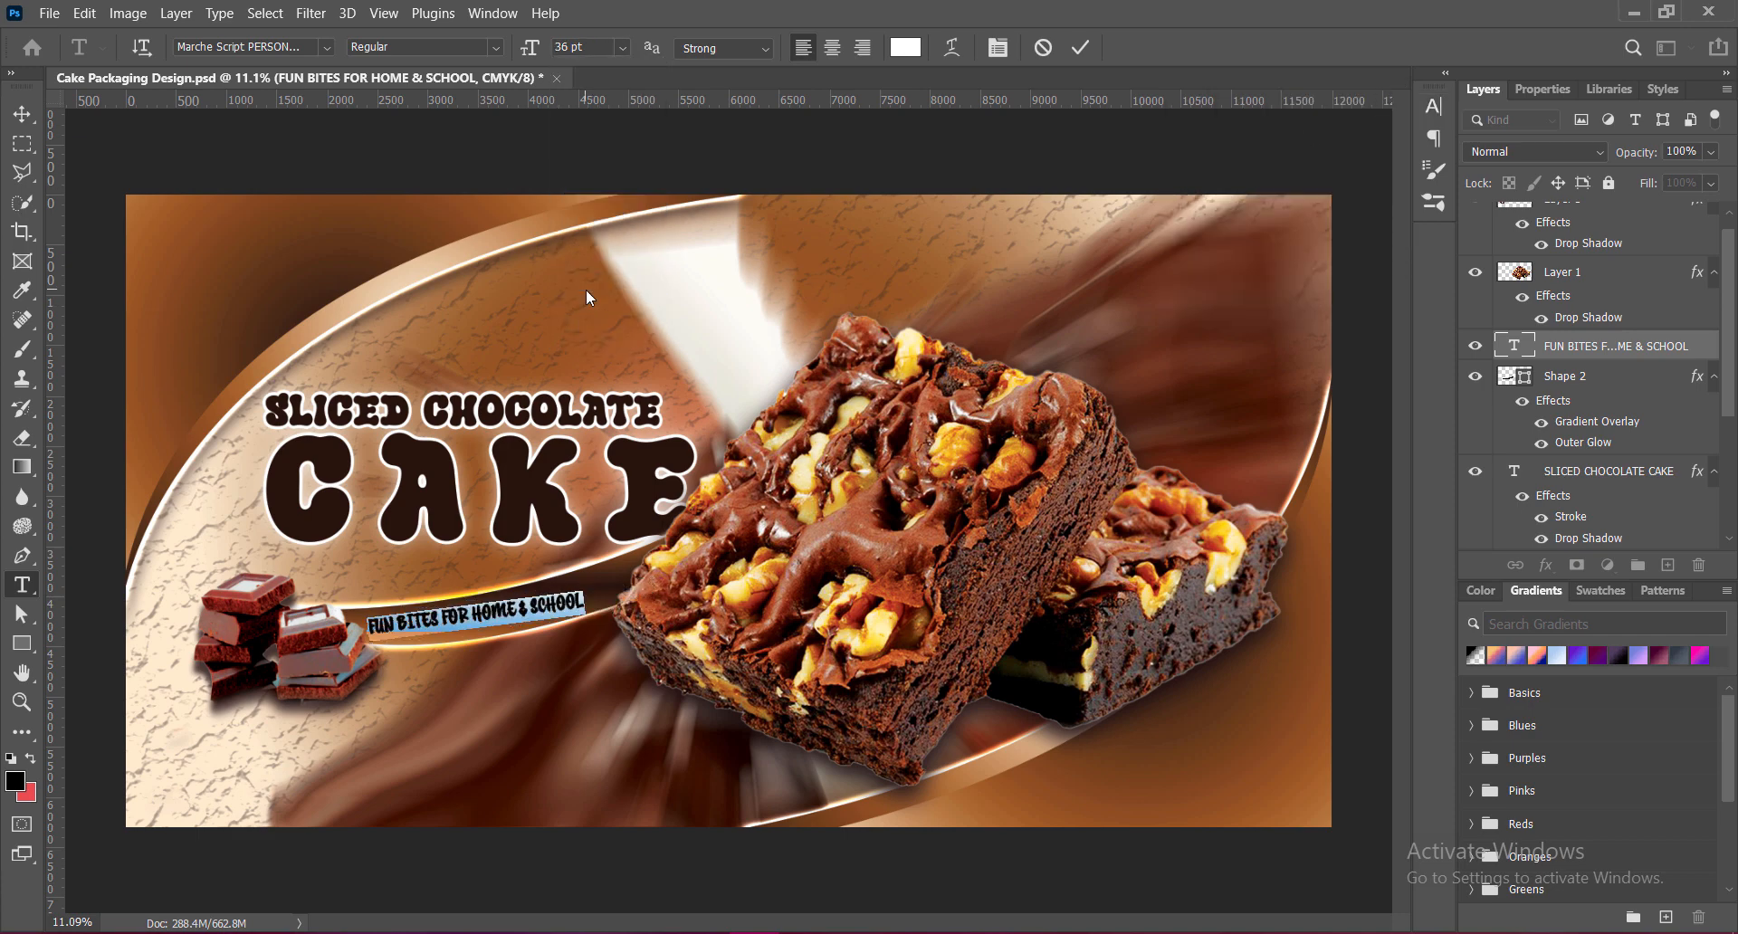
key(ctrl+Return)
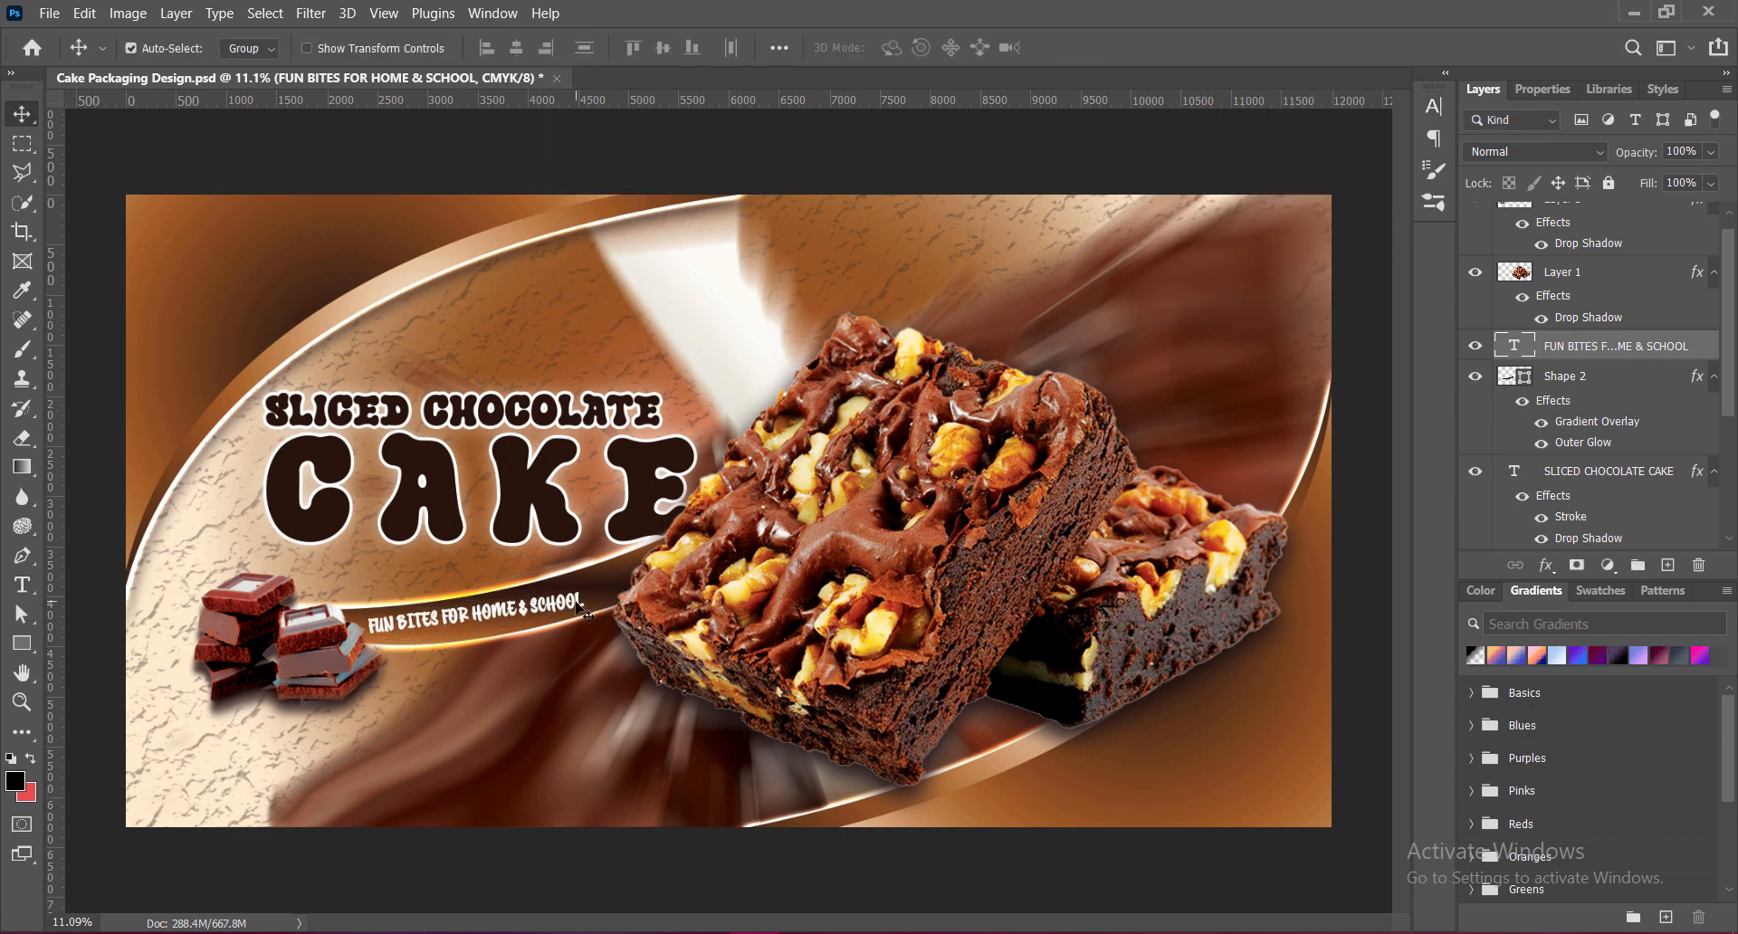
Scale up the tagline so it fills the ribbon between the chocolate pieces and the brownie.
key(ctrl+t)
drag(598, 576, 631, 567)
double_click(568, 614)
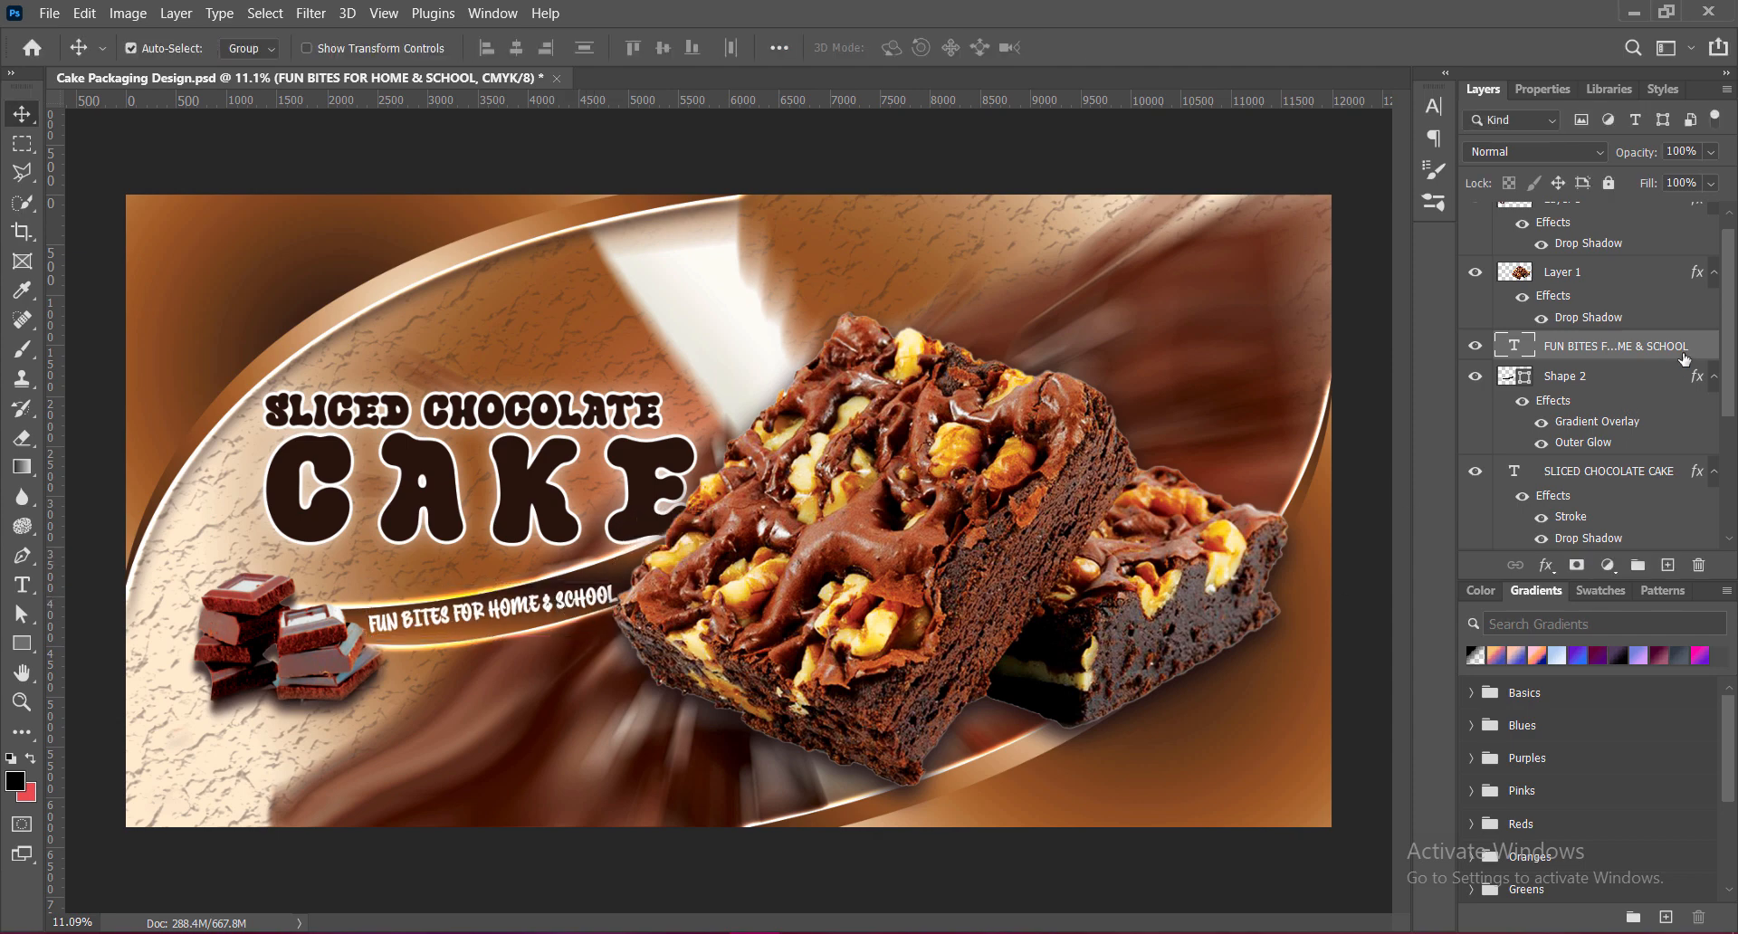
Convert the tagline text layer to a smart object.
key(ctrl+t)
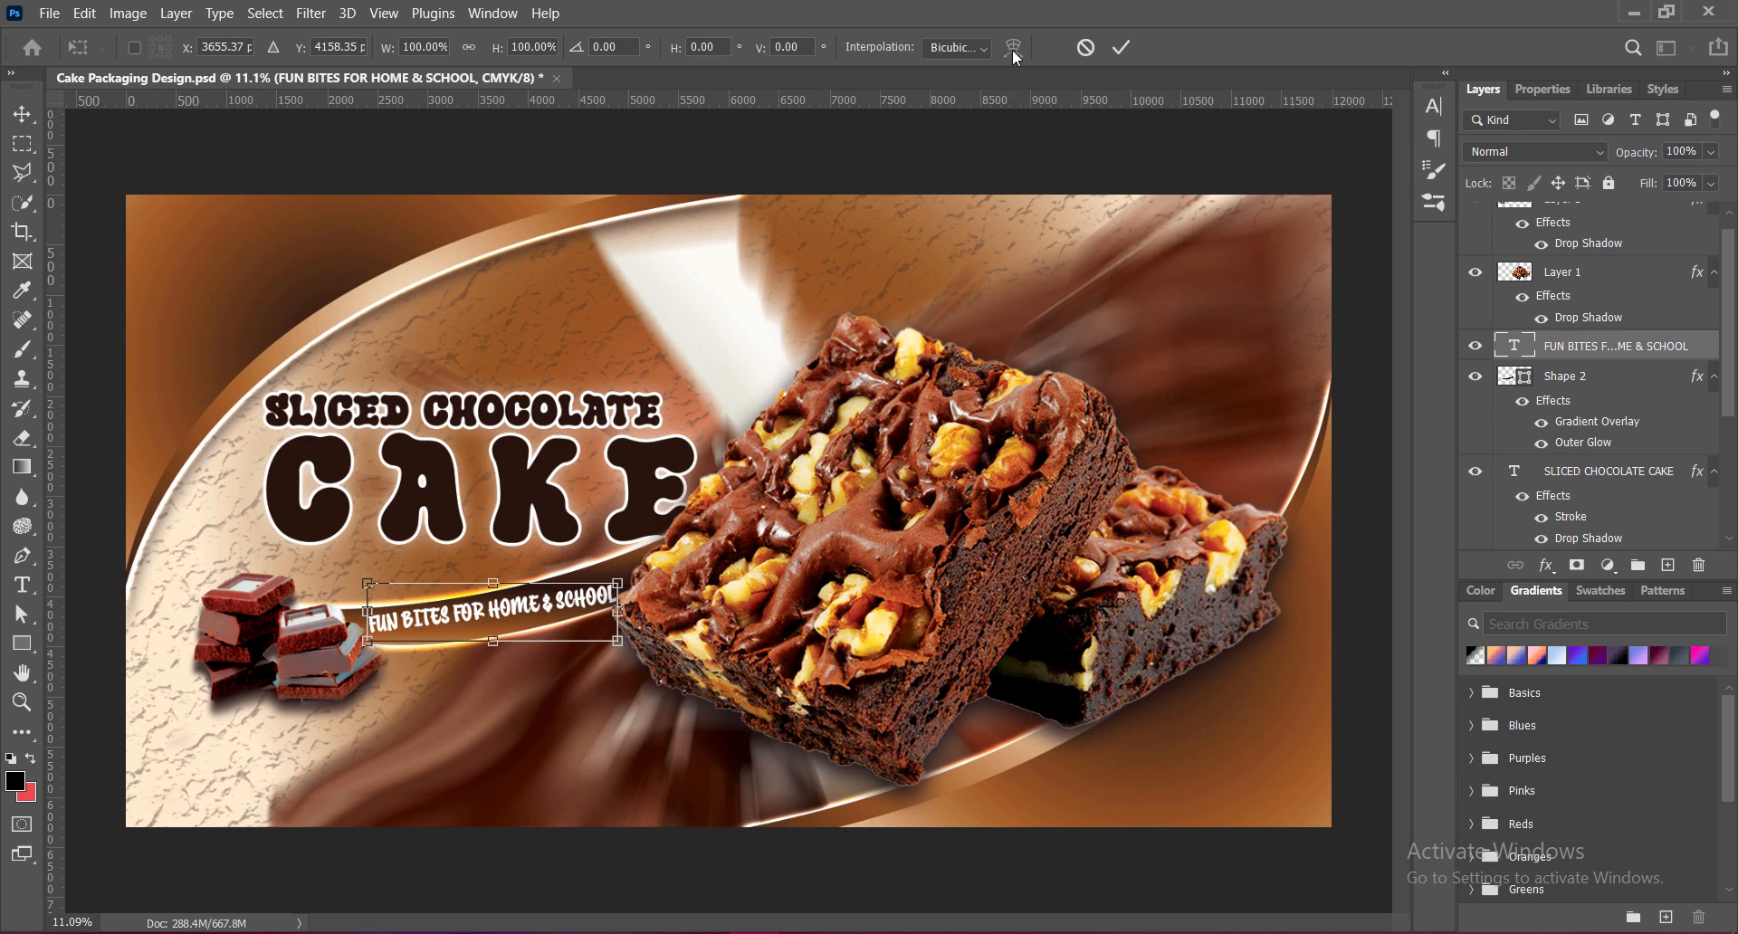
key(Return)
right_click(1653, 352)
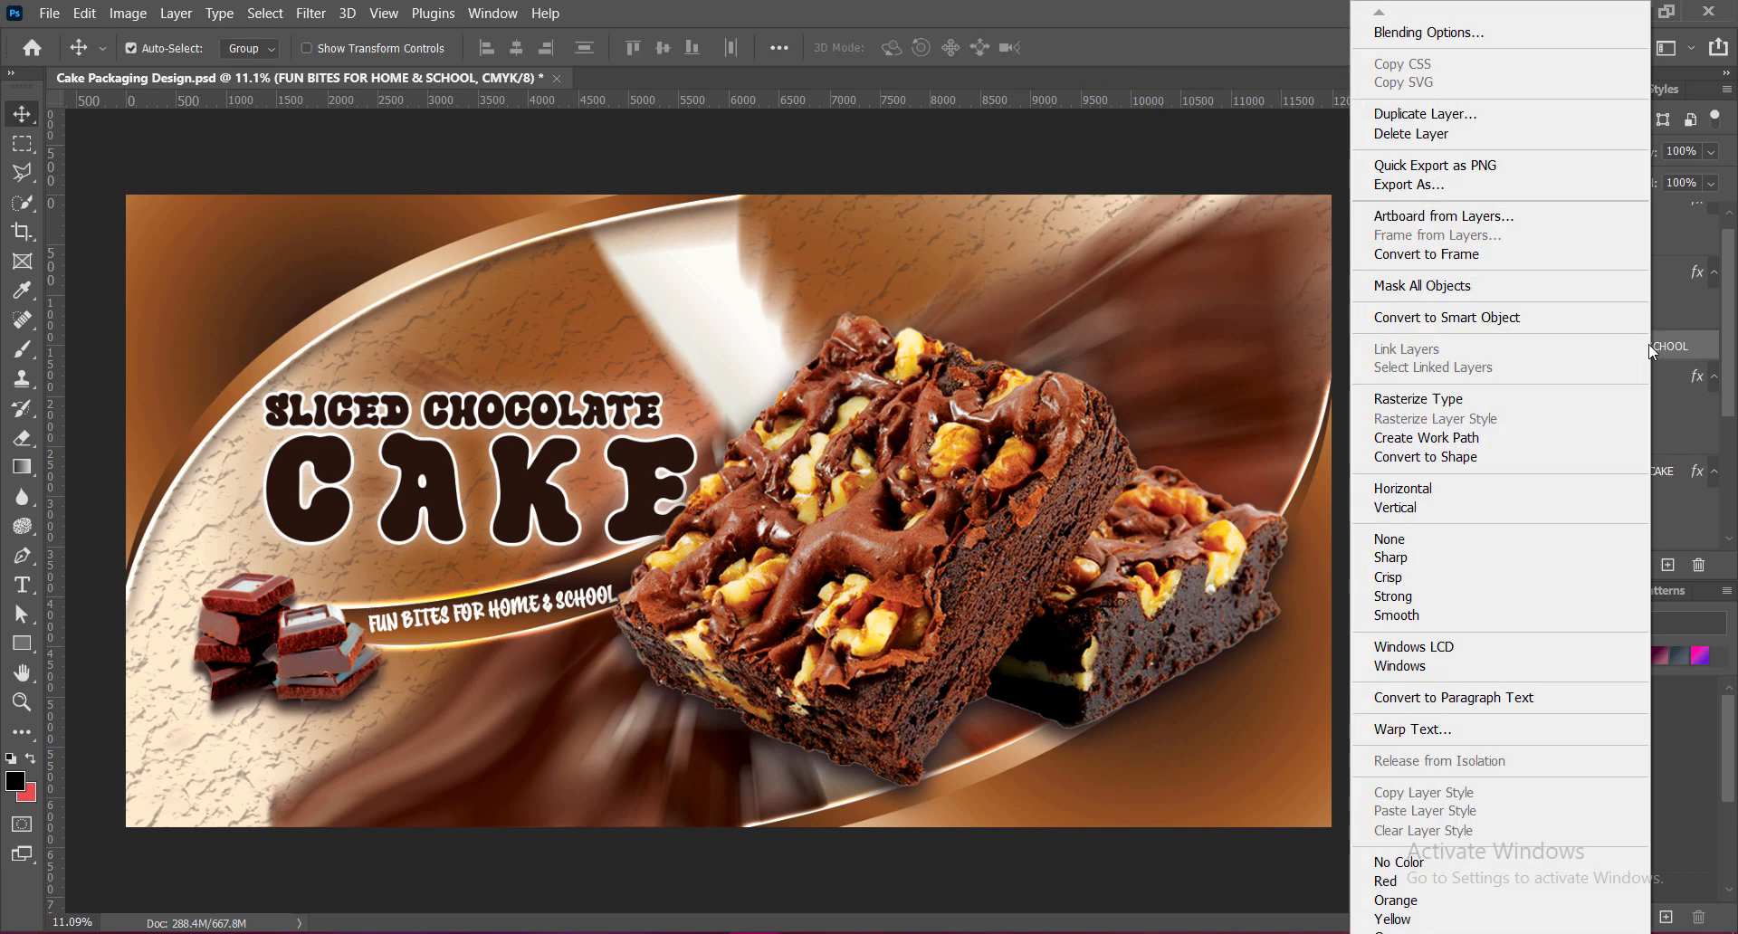
click(1524, 316)
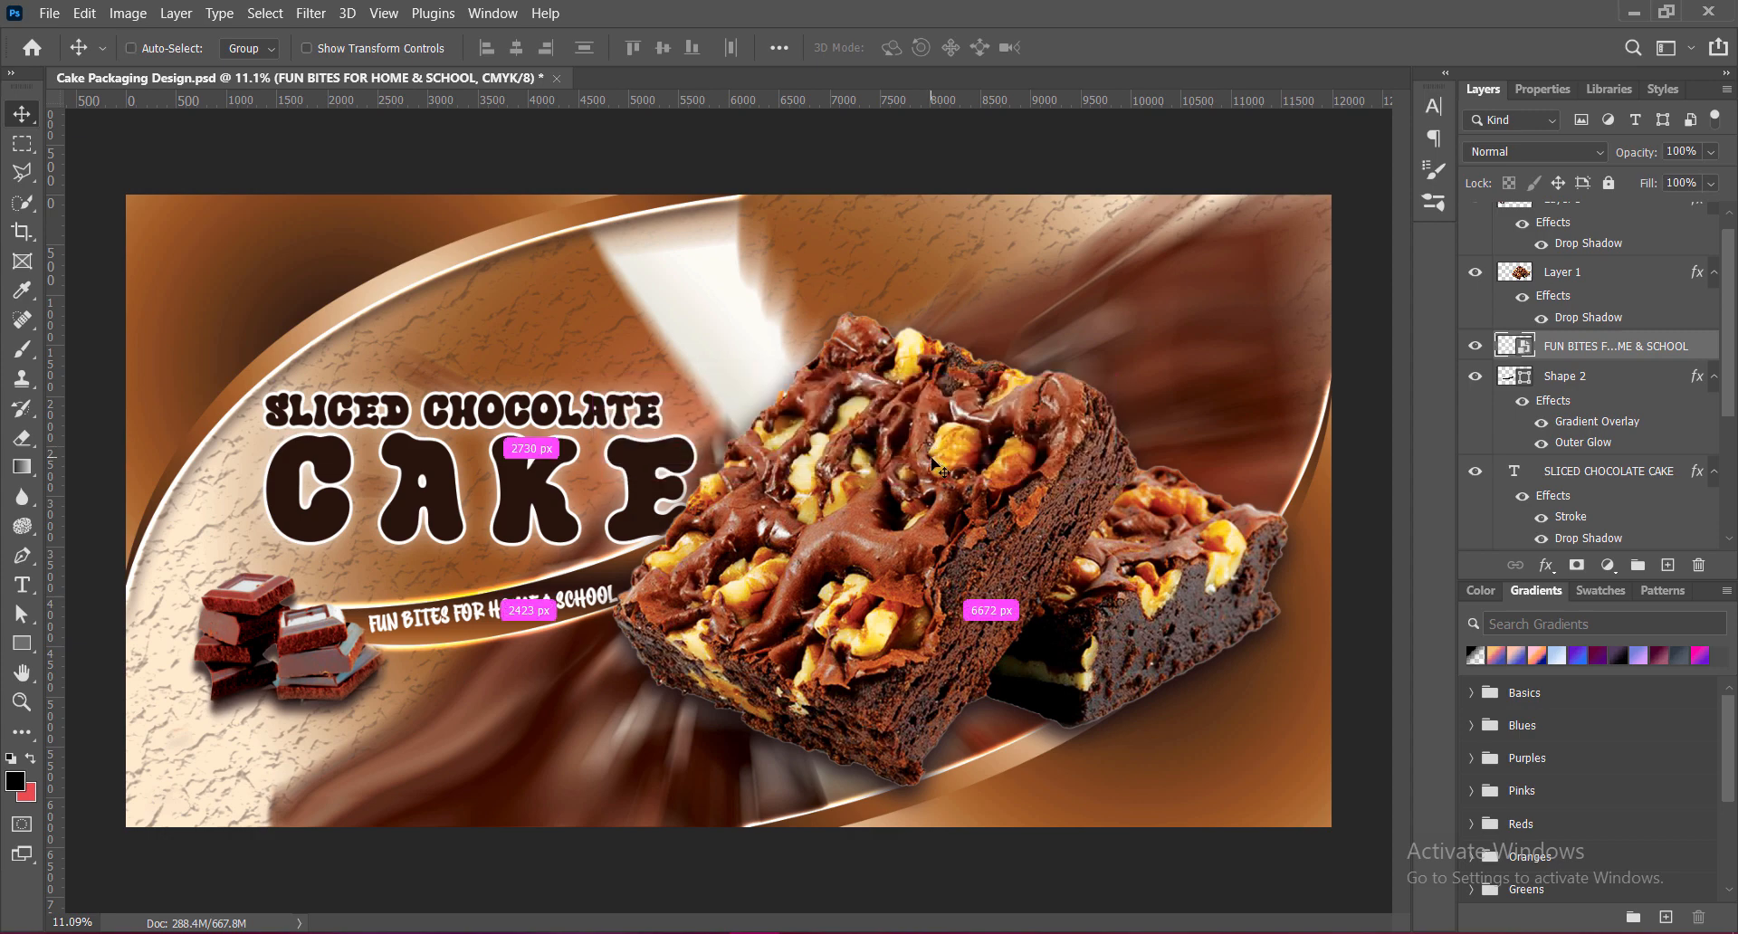
Warp the tagline with the Arc Lower preset at a bend of about 24% to follow the ribbon's lower curve.
key(ctrl+t)
click(1013, 47)
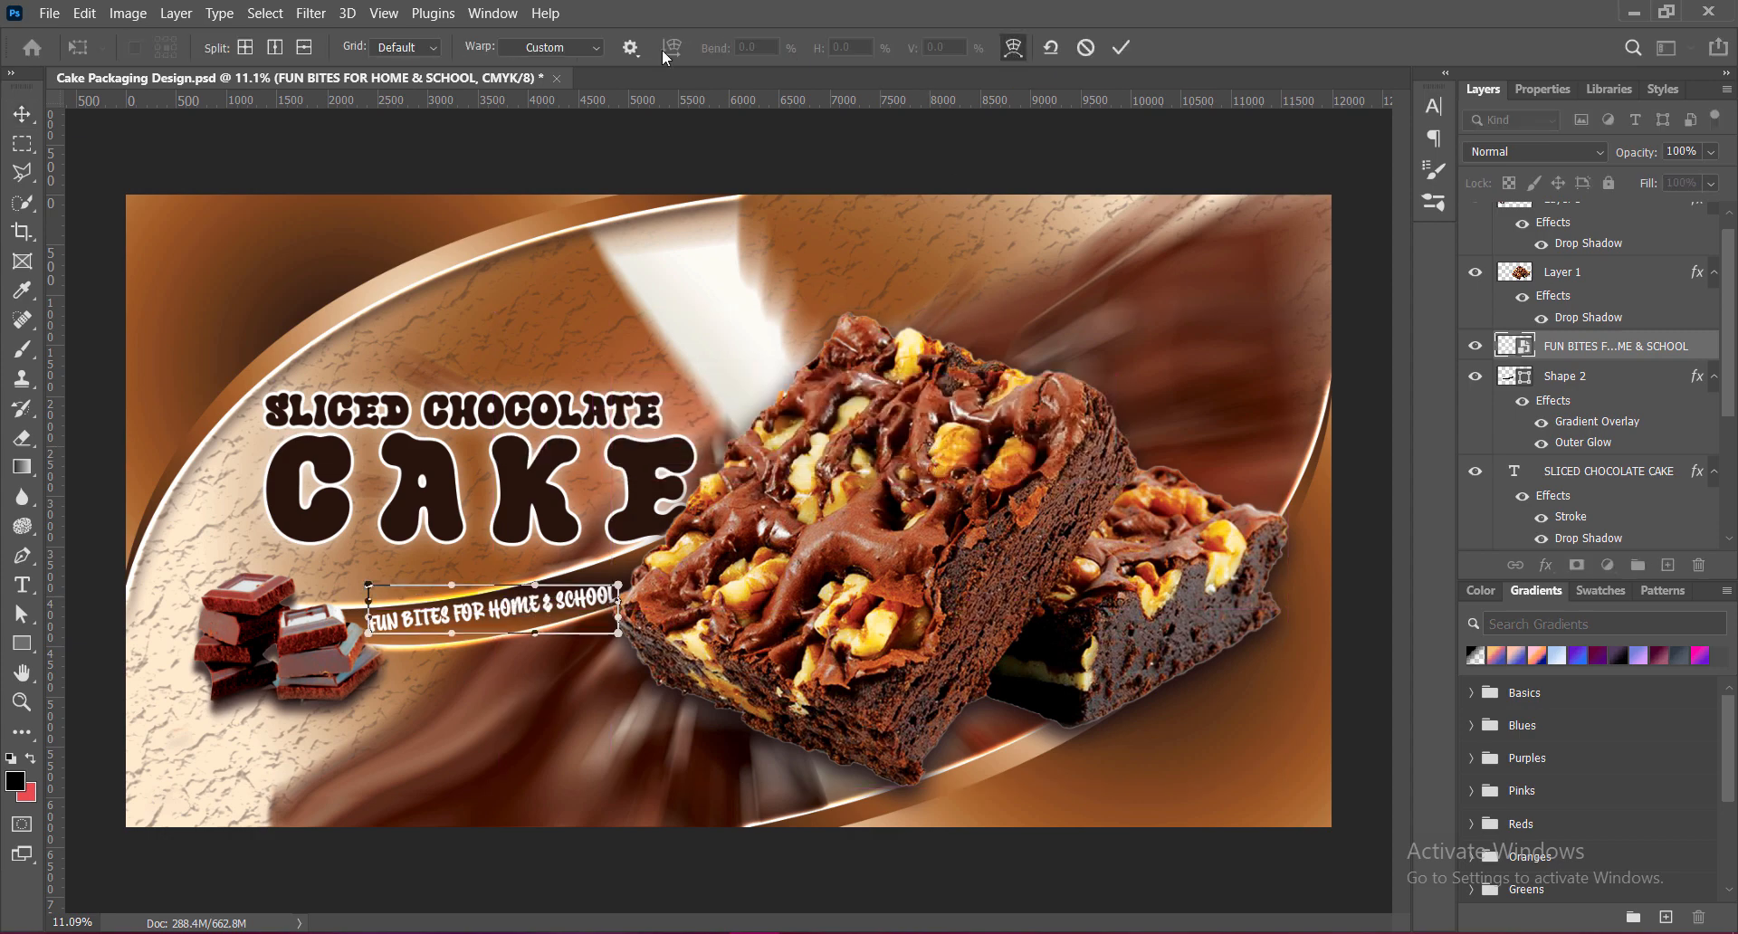
click(598, 49)
click(560, 122)
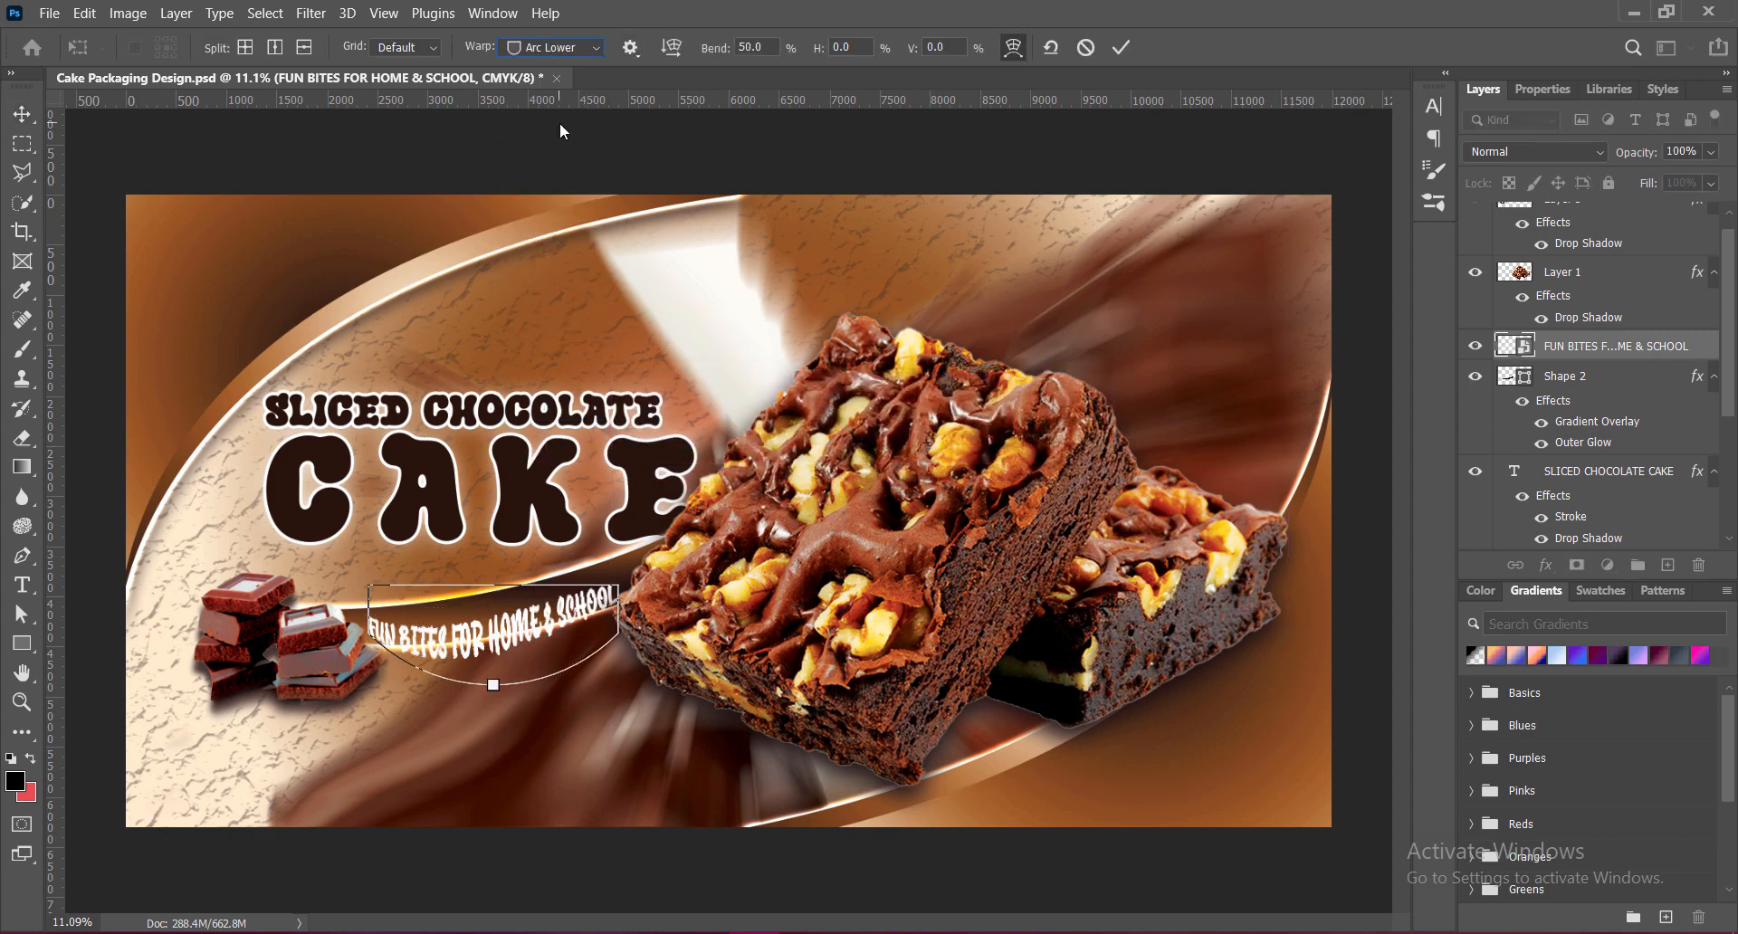
drag(493, 688, 494, 655)
drag(594, 604, 593, 604)
drag(488, 651, 487, 653)
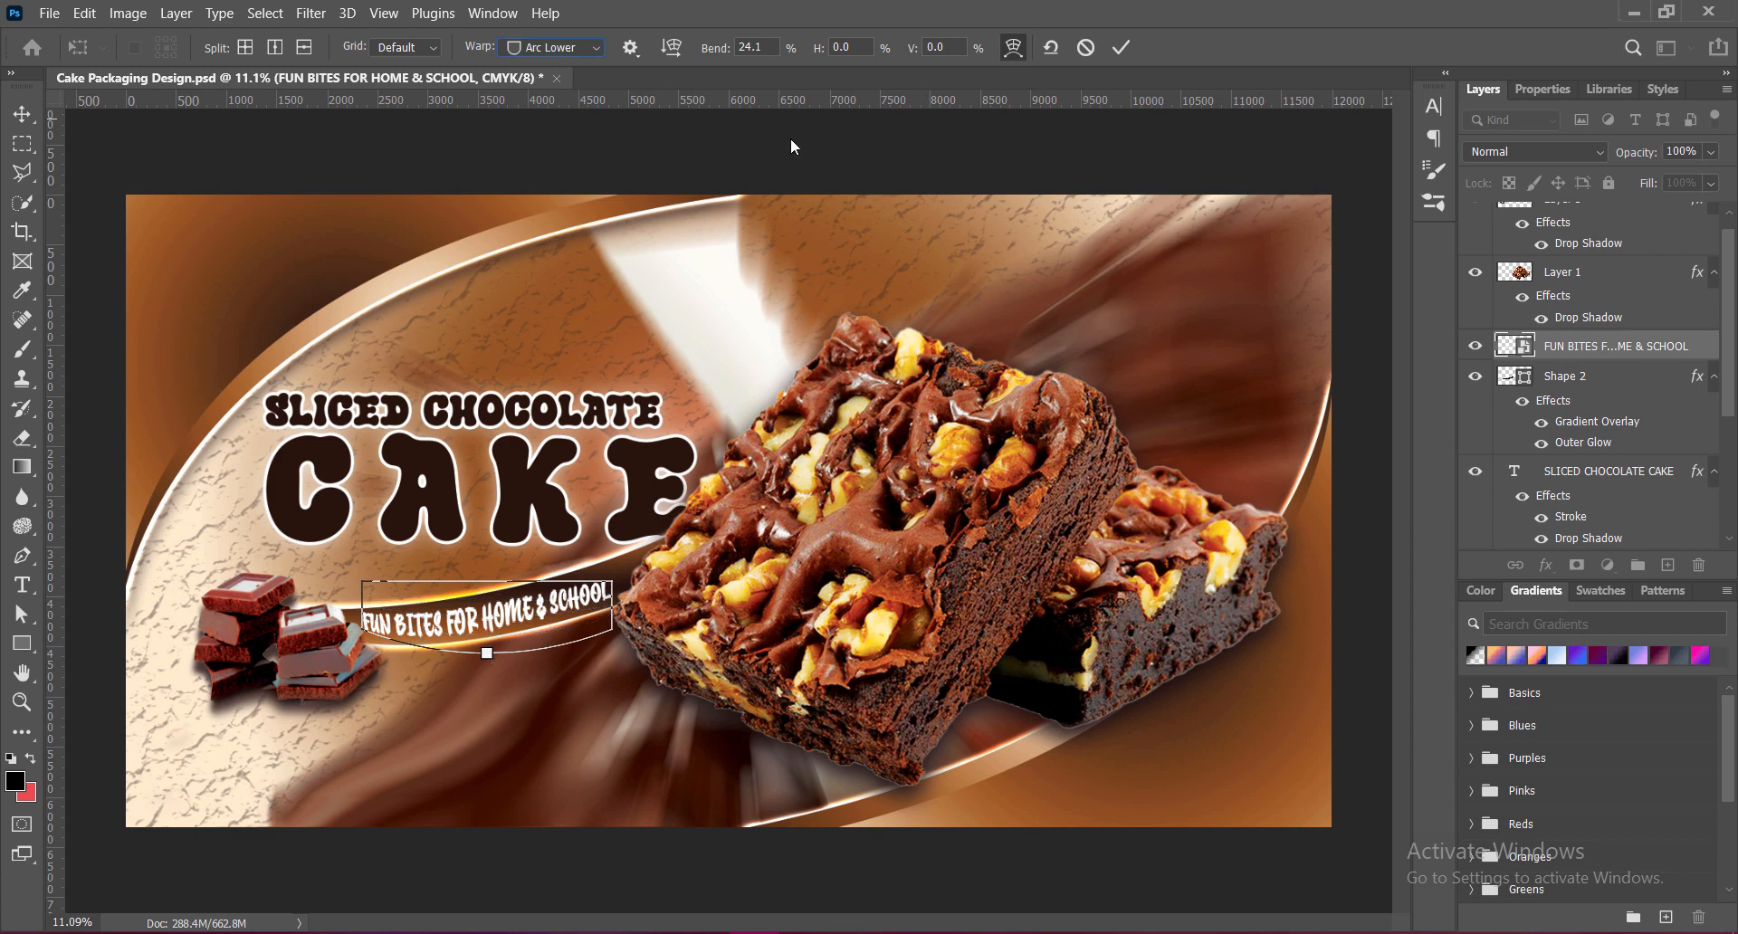
click(1121, 47)
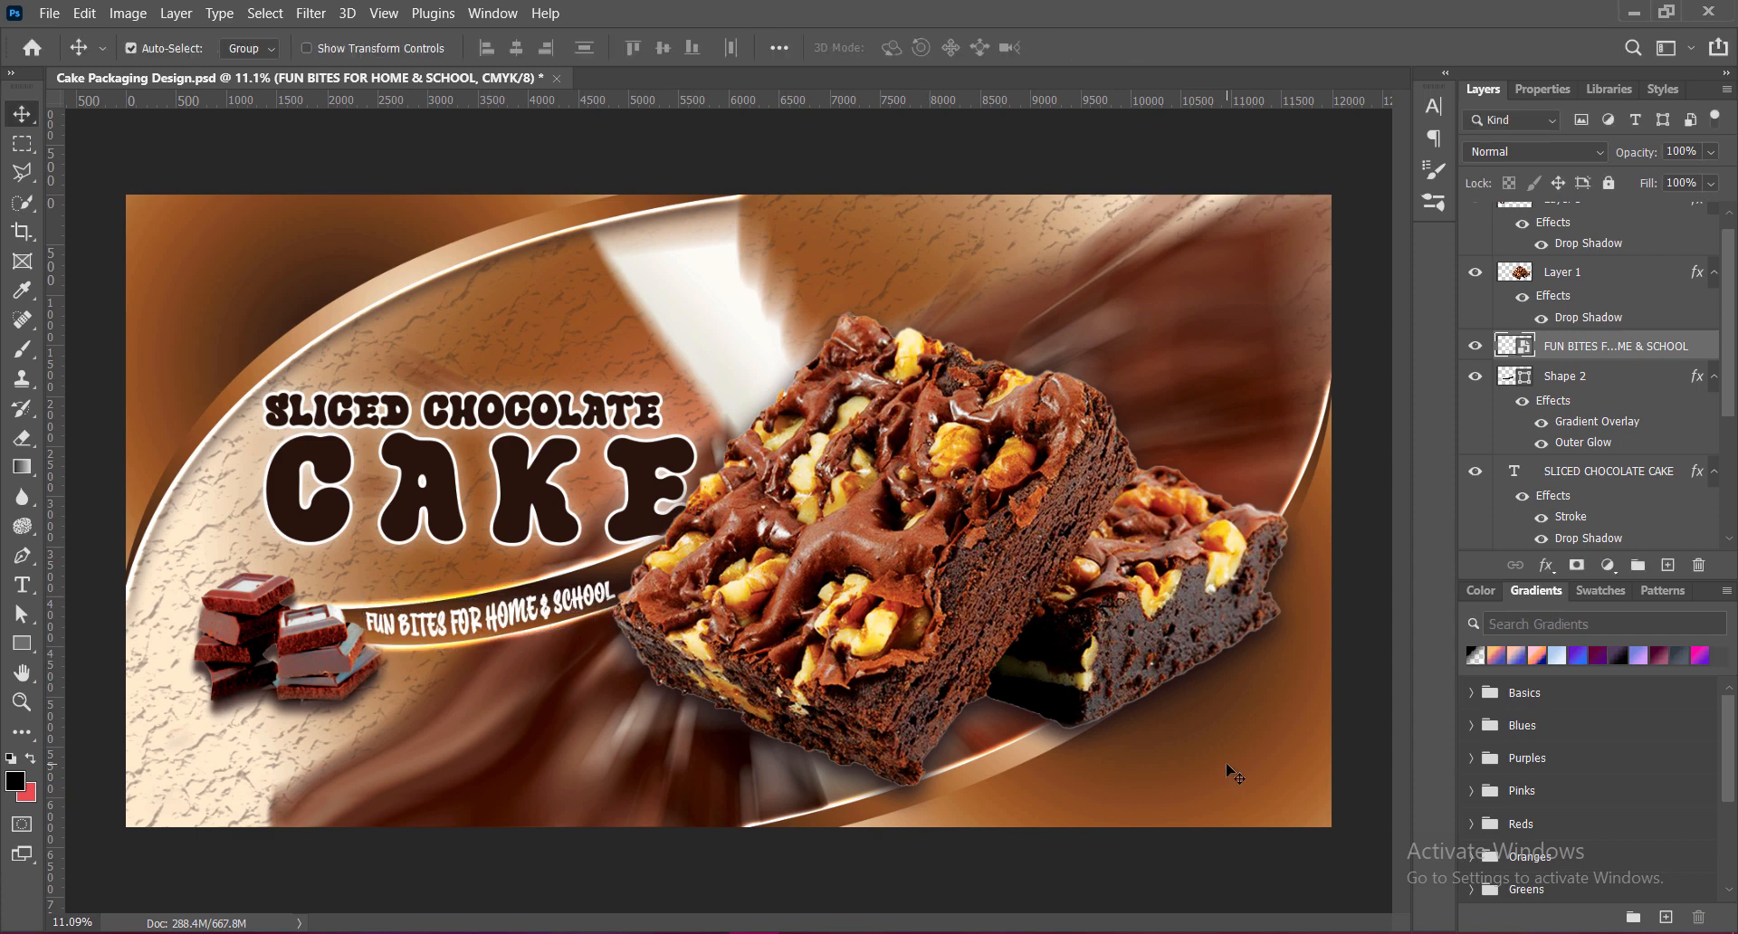
Nudge the warped tagline slightly right on the ribbon to balance it between the chocolate pieces and the brownie.
key(ctrl+t)
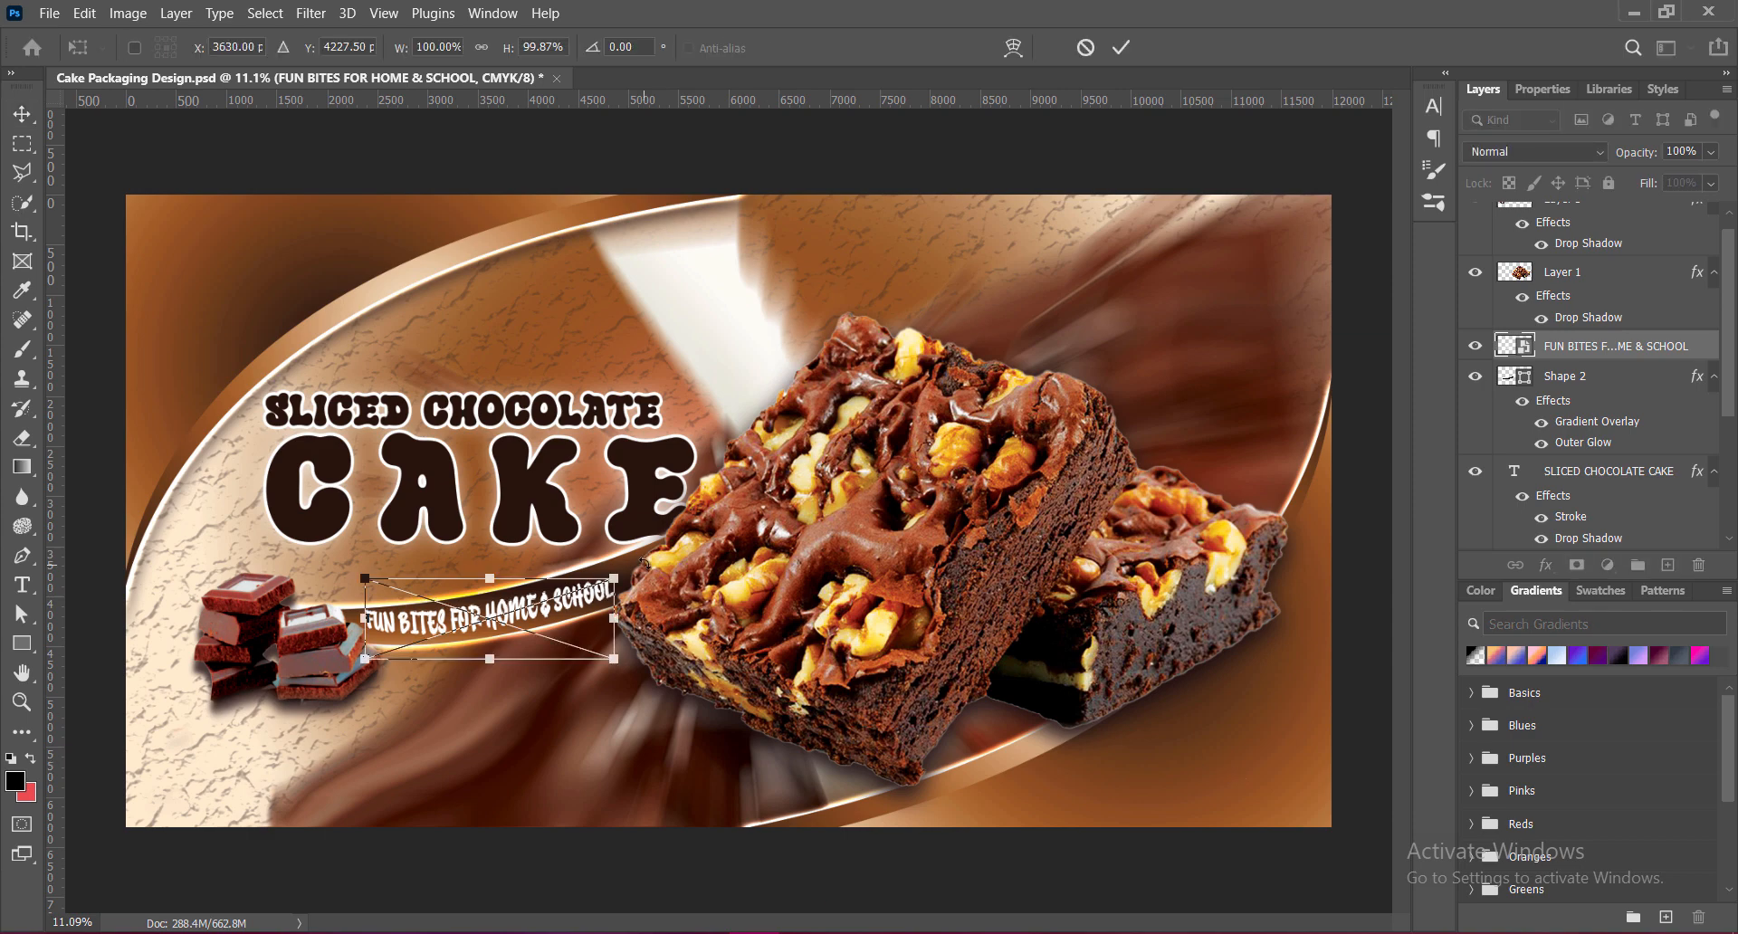
key(Return)
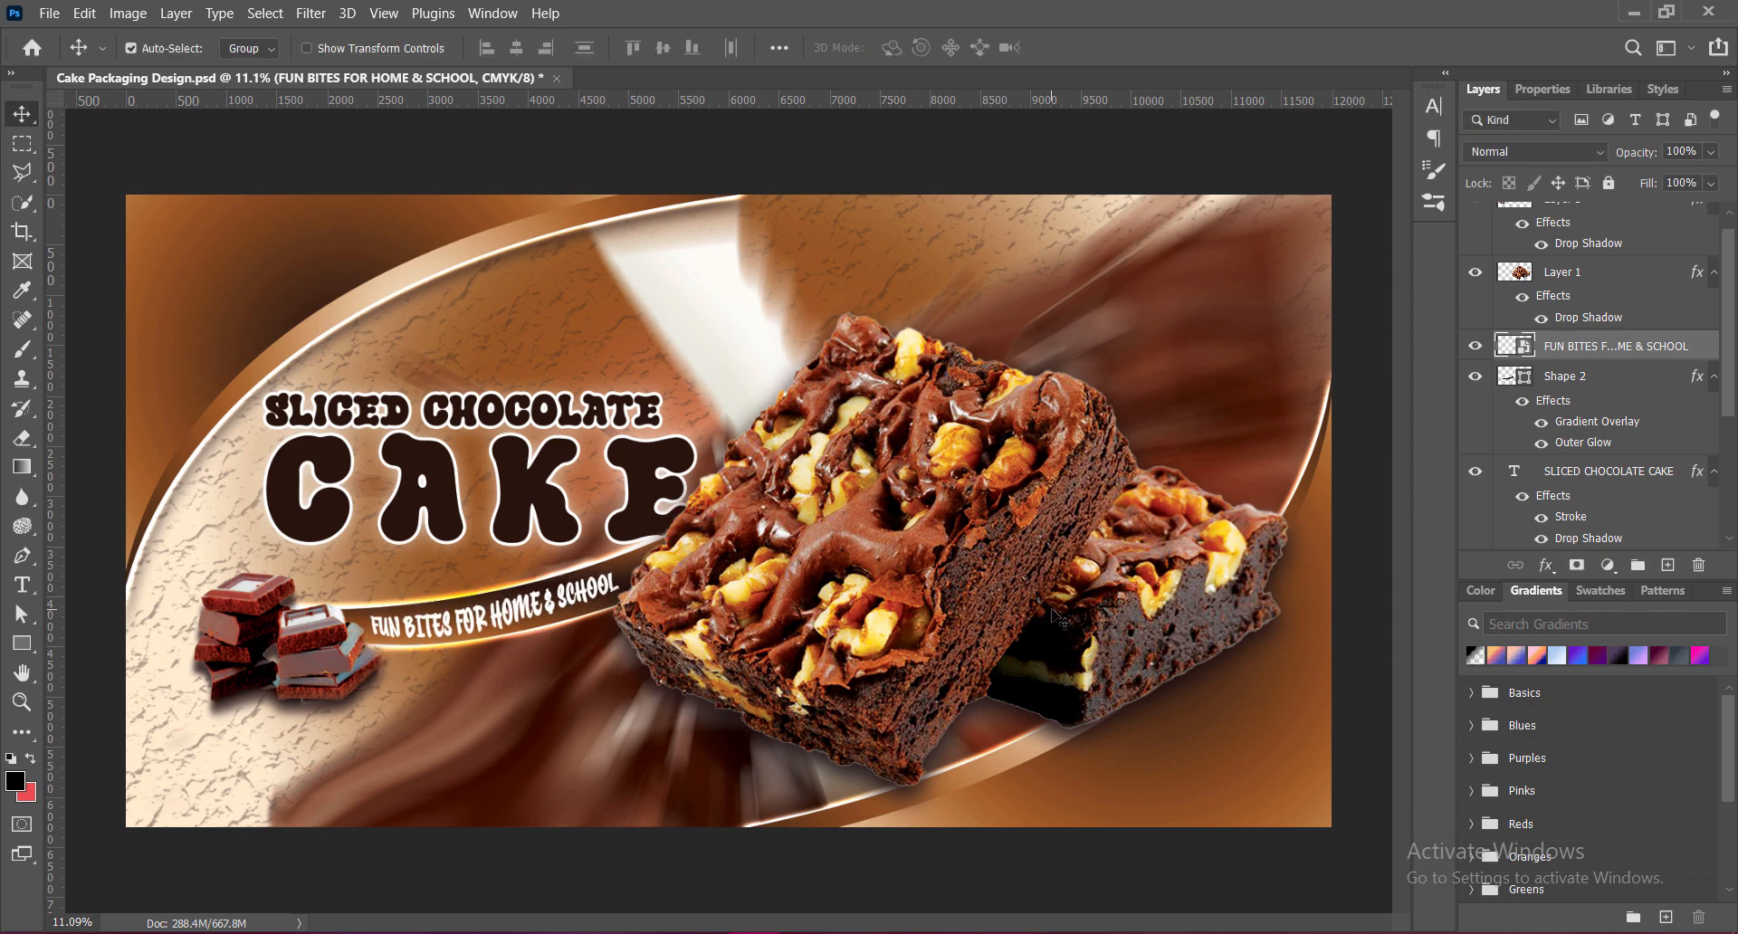
key(shift+Right)
key(shift+Right)
key(shift+Right)
key(shift+Right)
key(shift+Right)
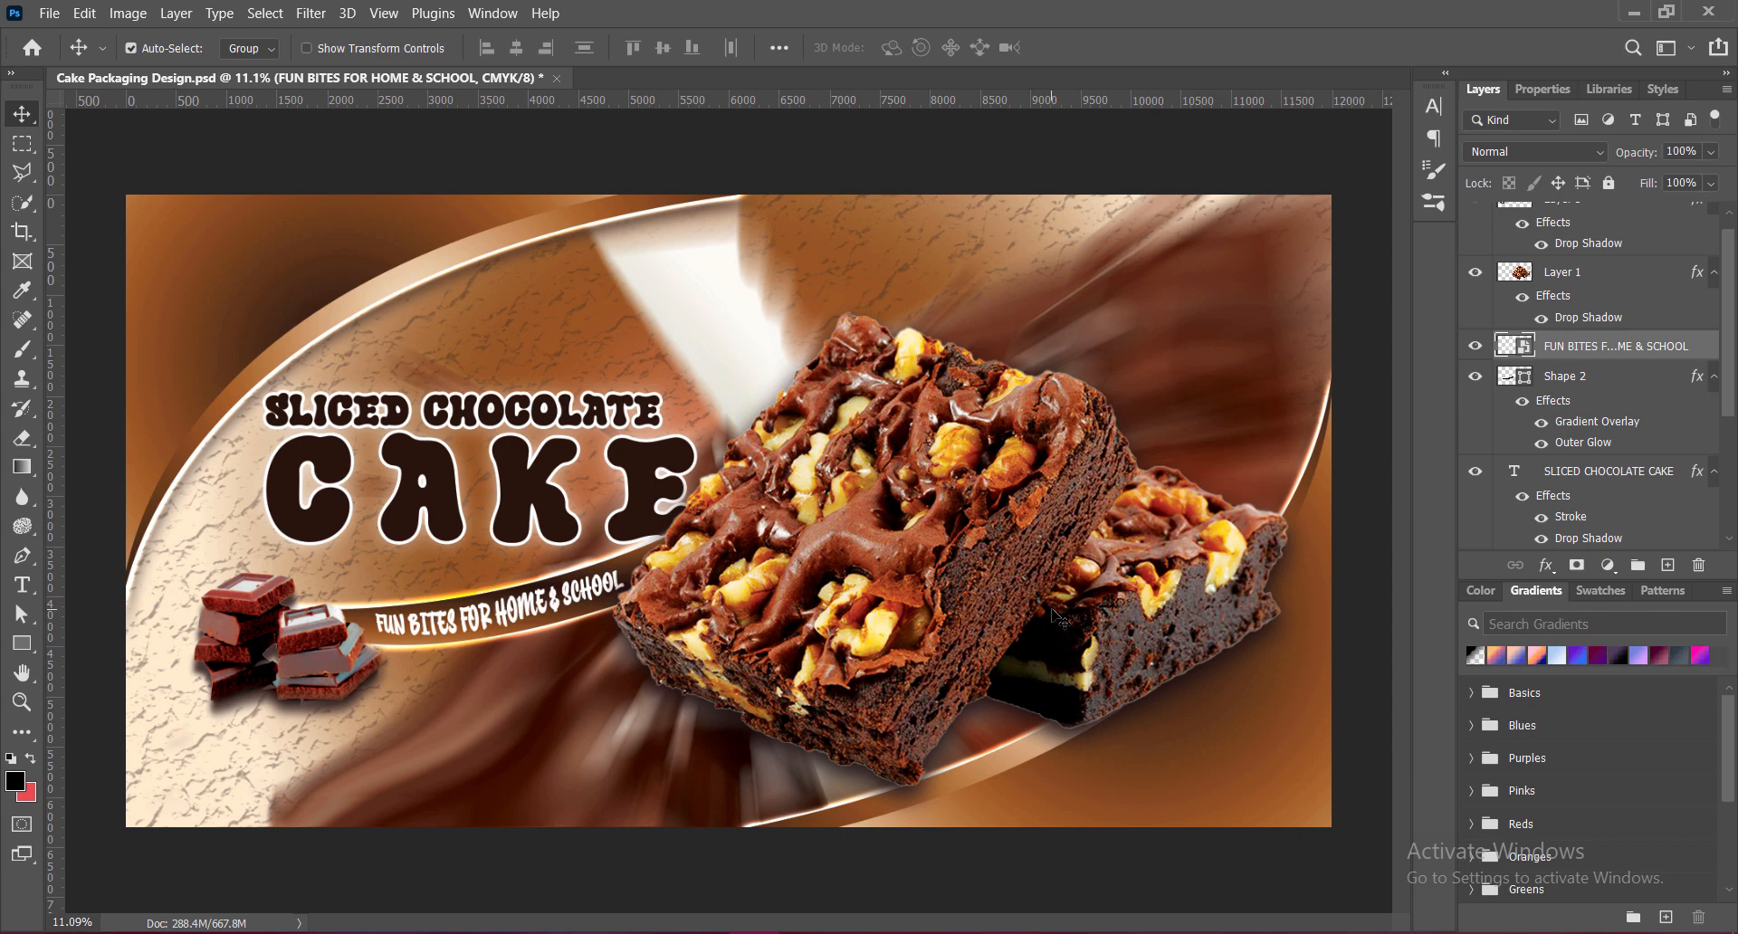
key(shift+Left)
key(shift+Left)
key(shift+Left)
key(shift+Left)
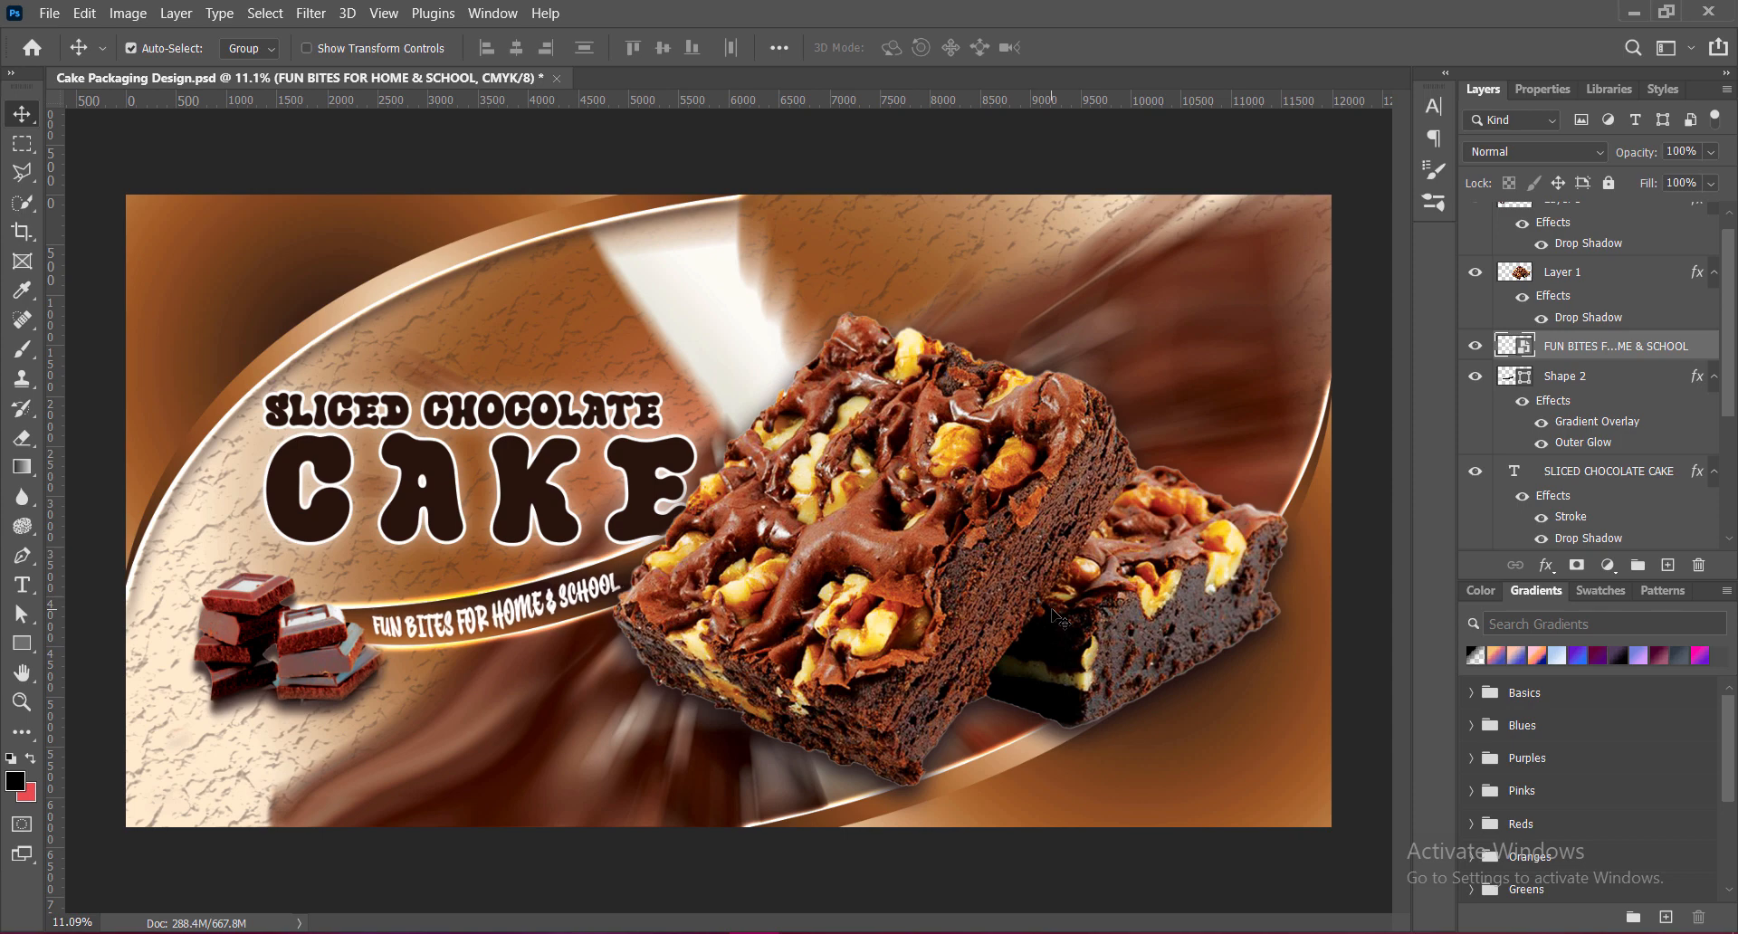
Add a drop shadow to the tagline with 100% opacity, 40 px distance and 21 px size, and save the document.
double_click(1707, 346)
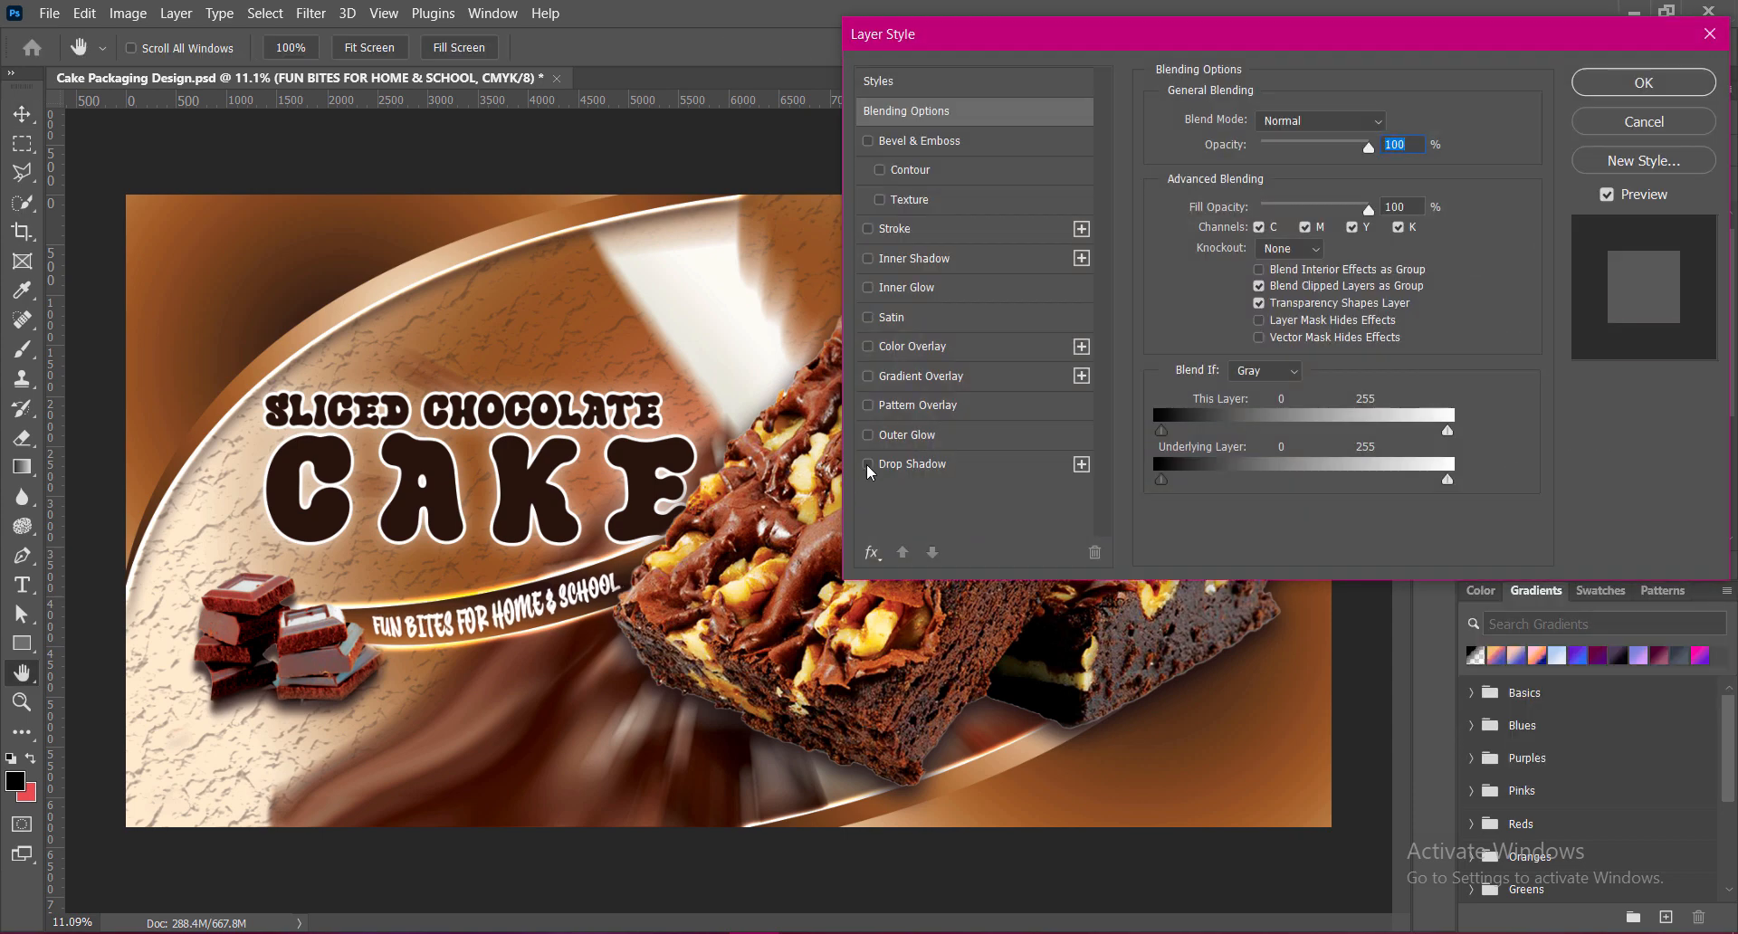
click(867, 463)
drag(1322, 154, 1429, 159)
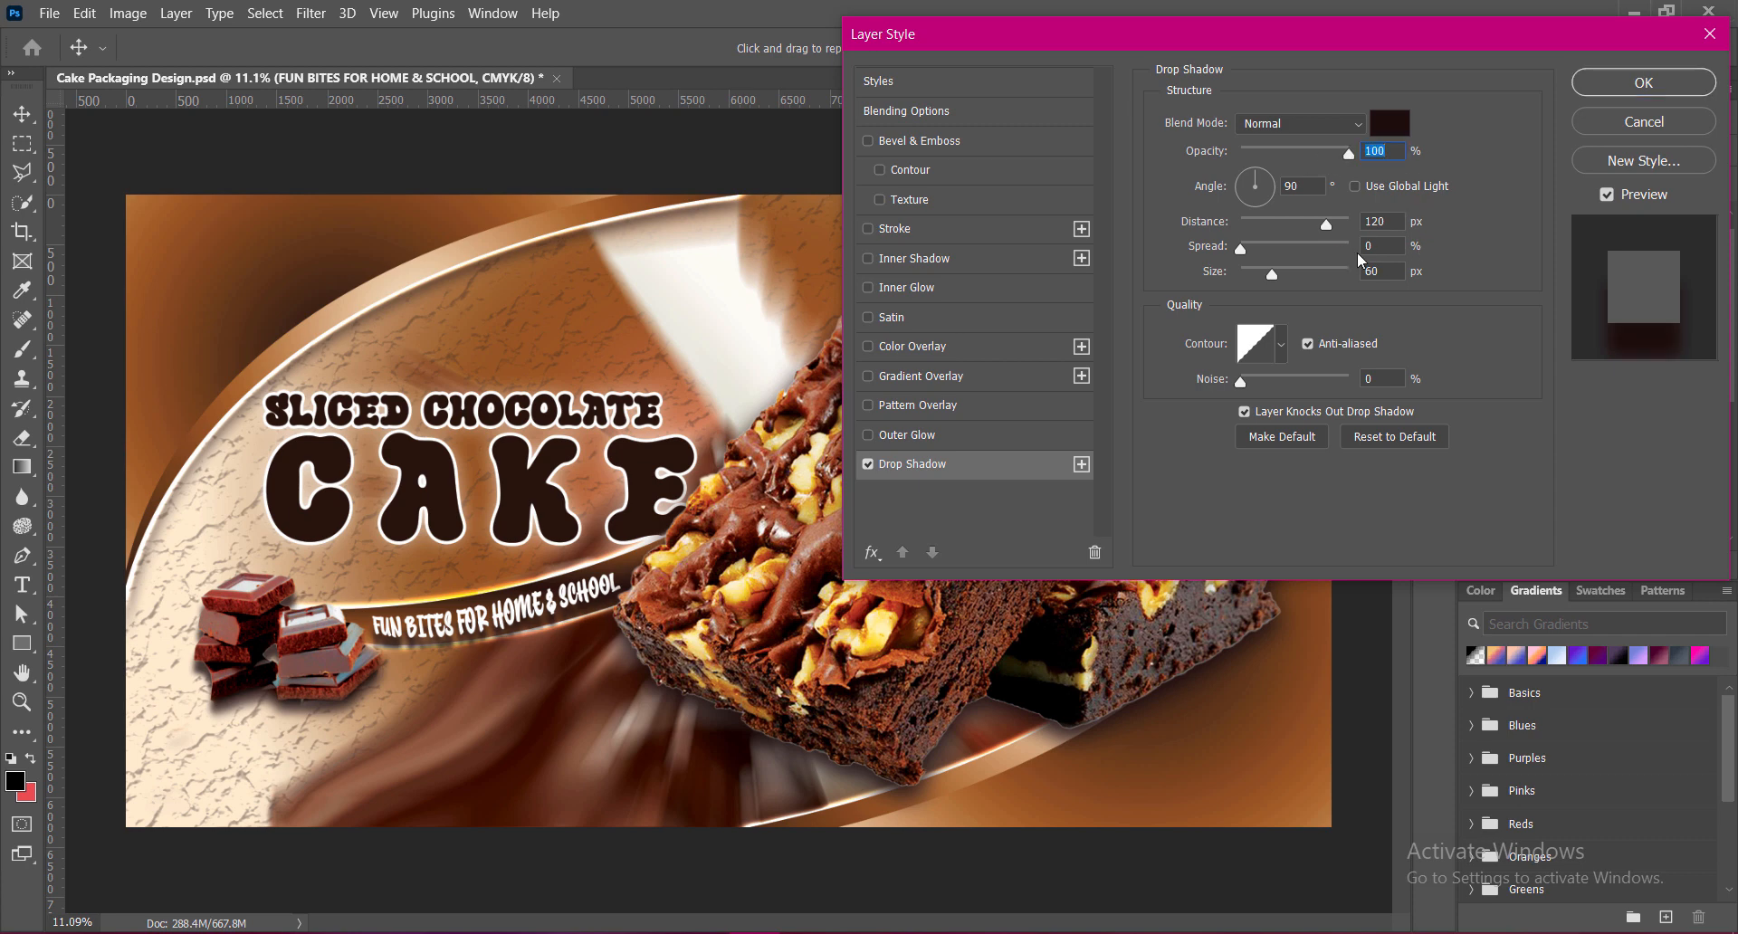
drag(1328, 226, 1286, 227)
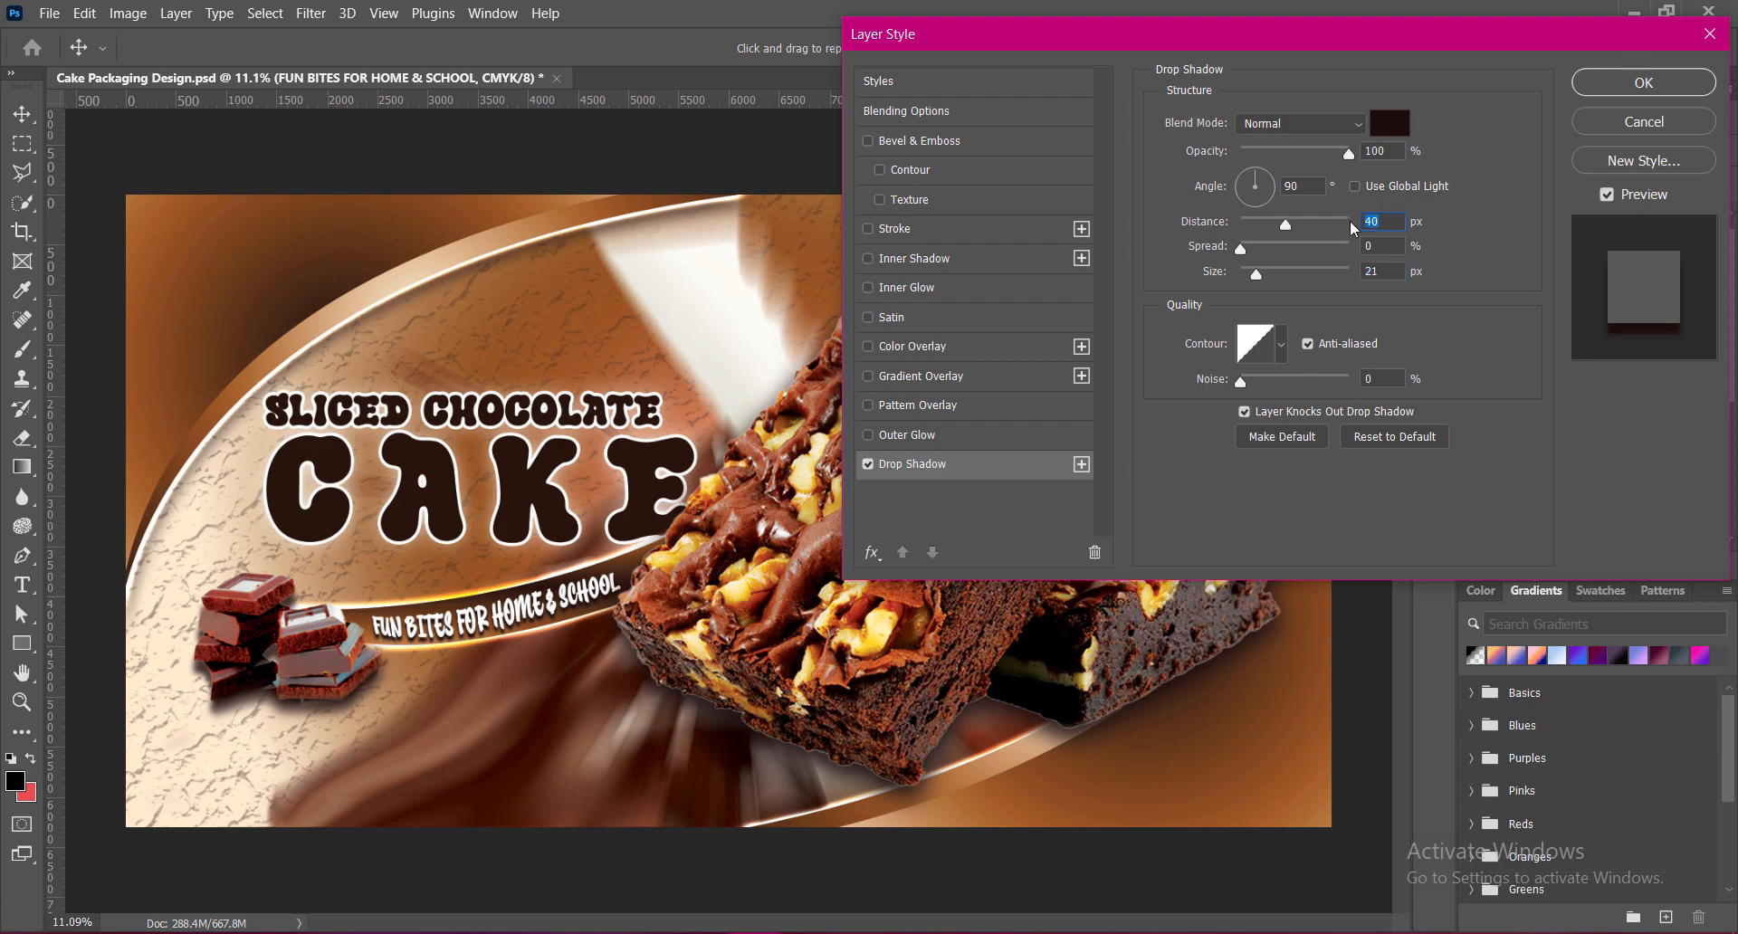
click(1643, 82)
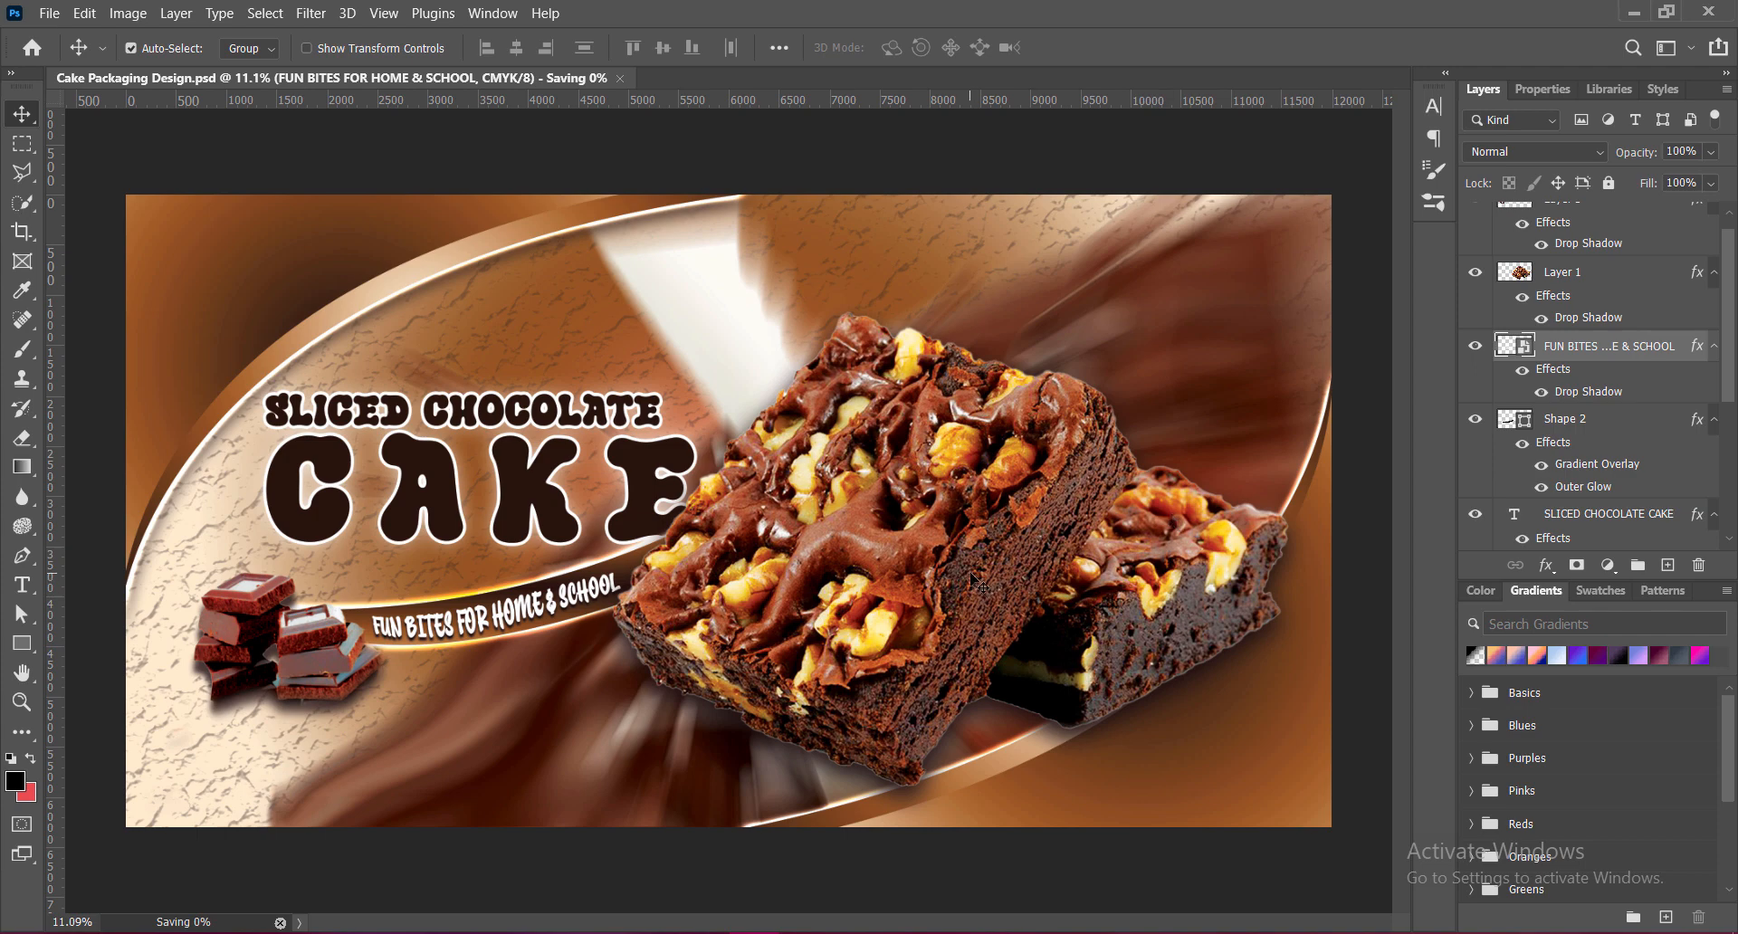
Add a new layer above Rectangle 1 and paint a soft white brush dab near the canvas center.
click(943, 235)
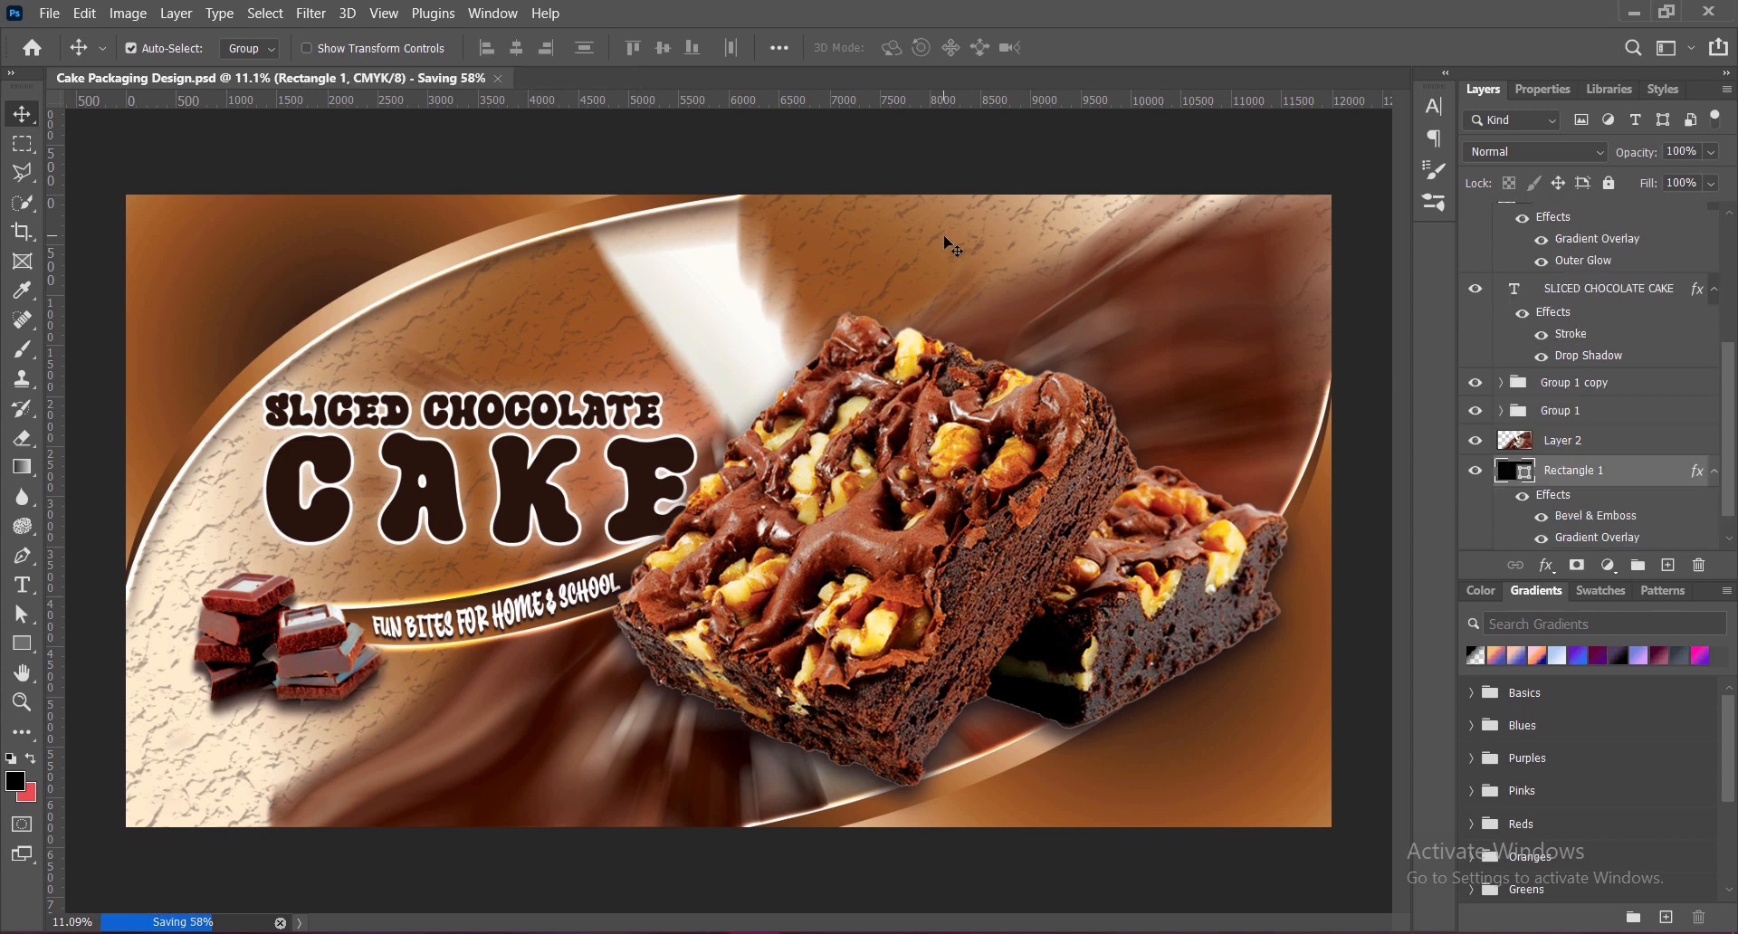
click(1668, 565)
click(22, 348)
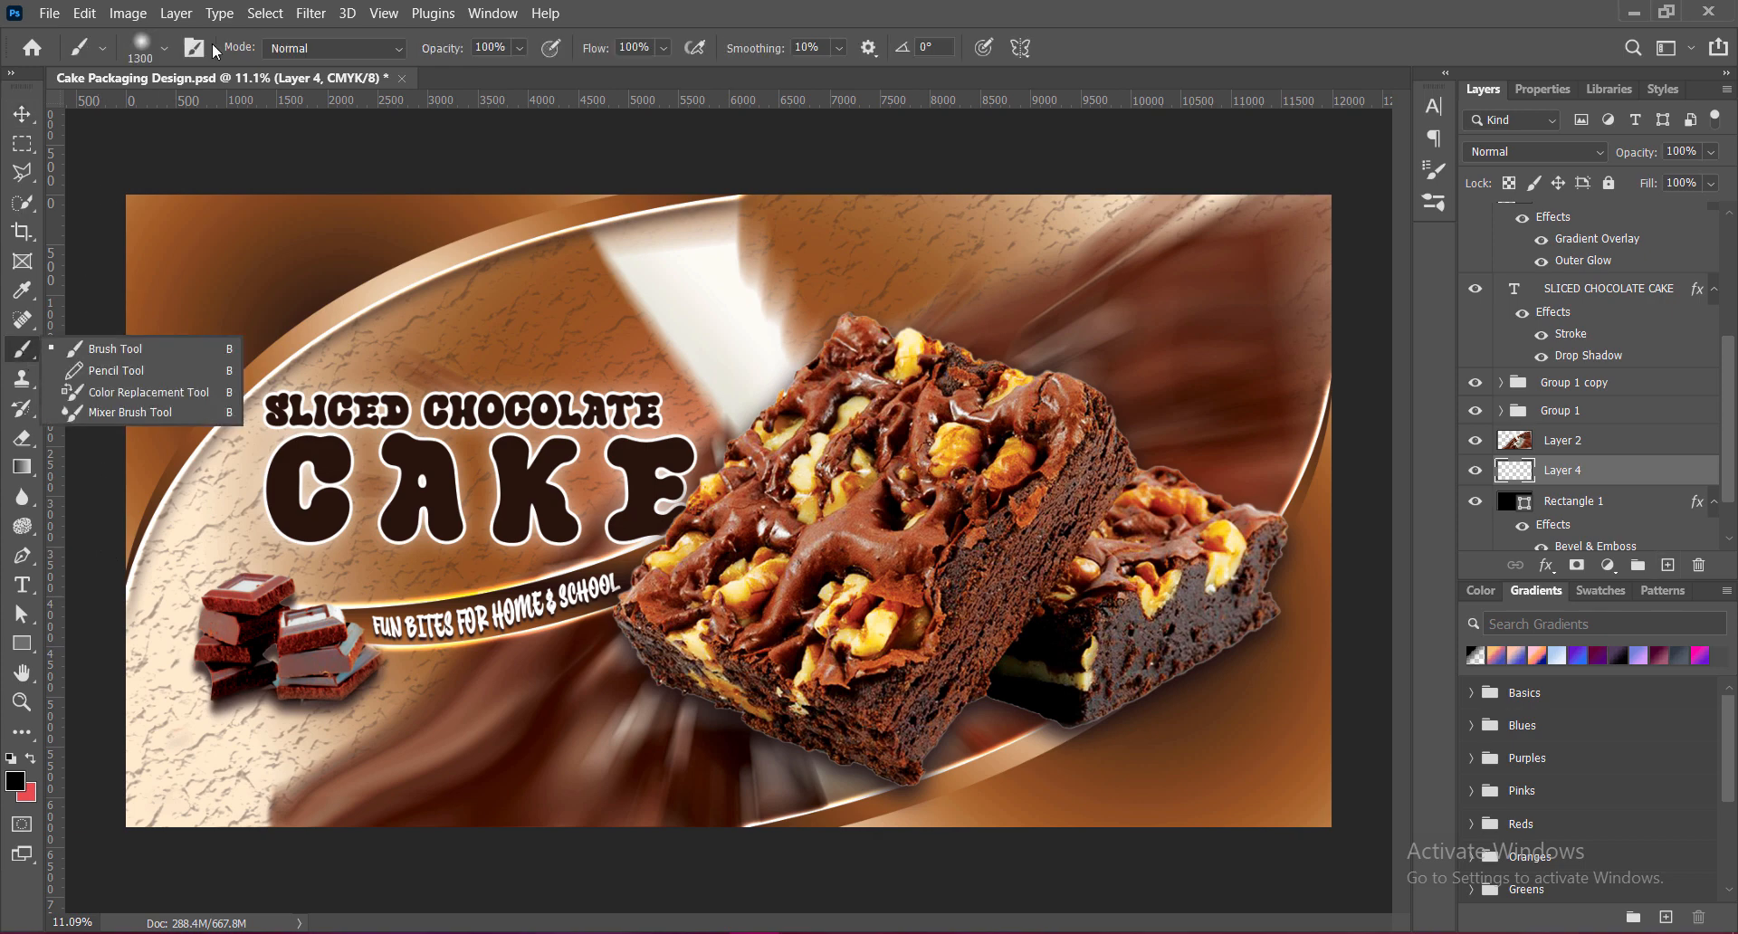
click(10, 759)
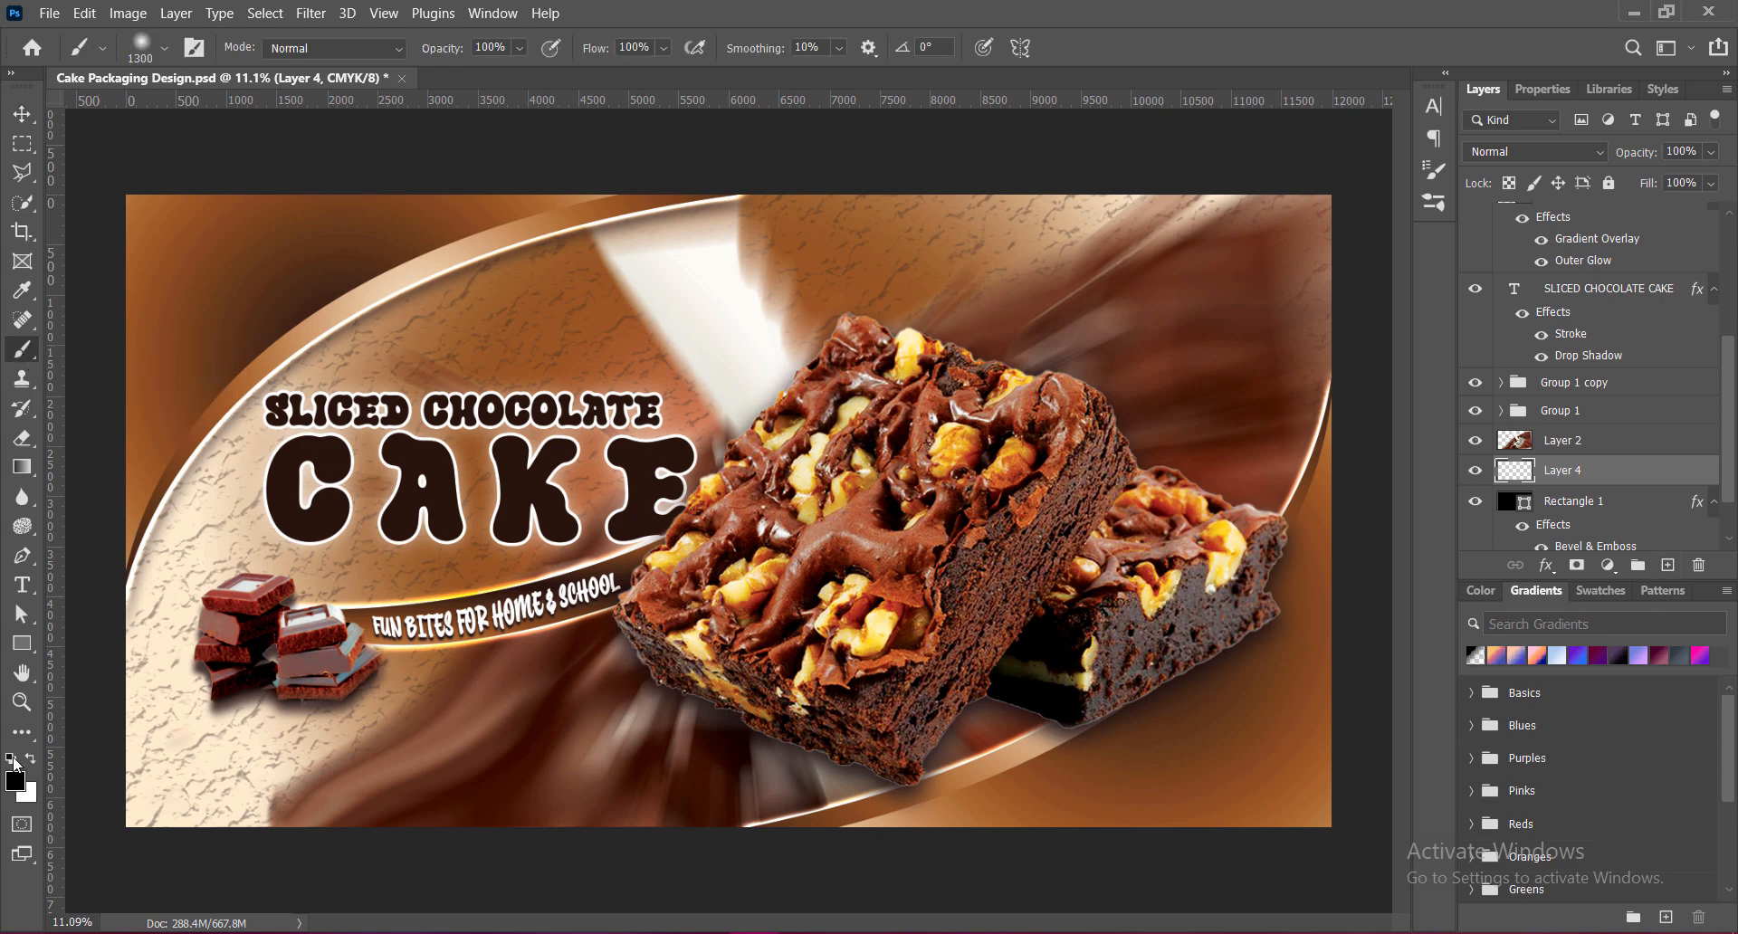
click(30, 758)
click(22, 114)
click(125, 113)
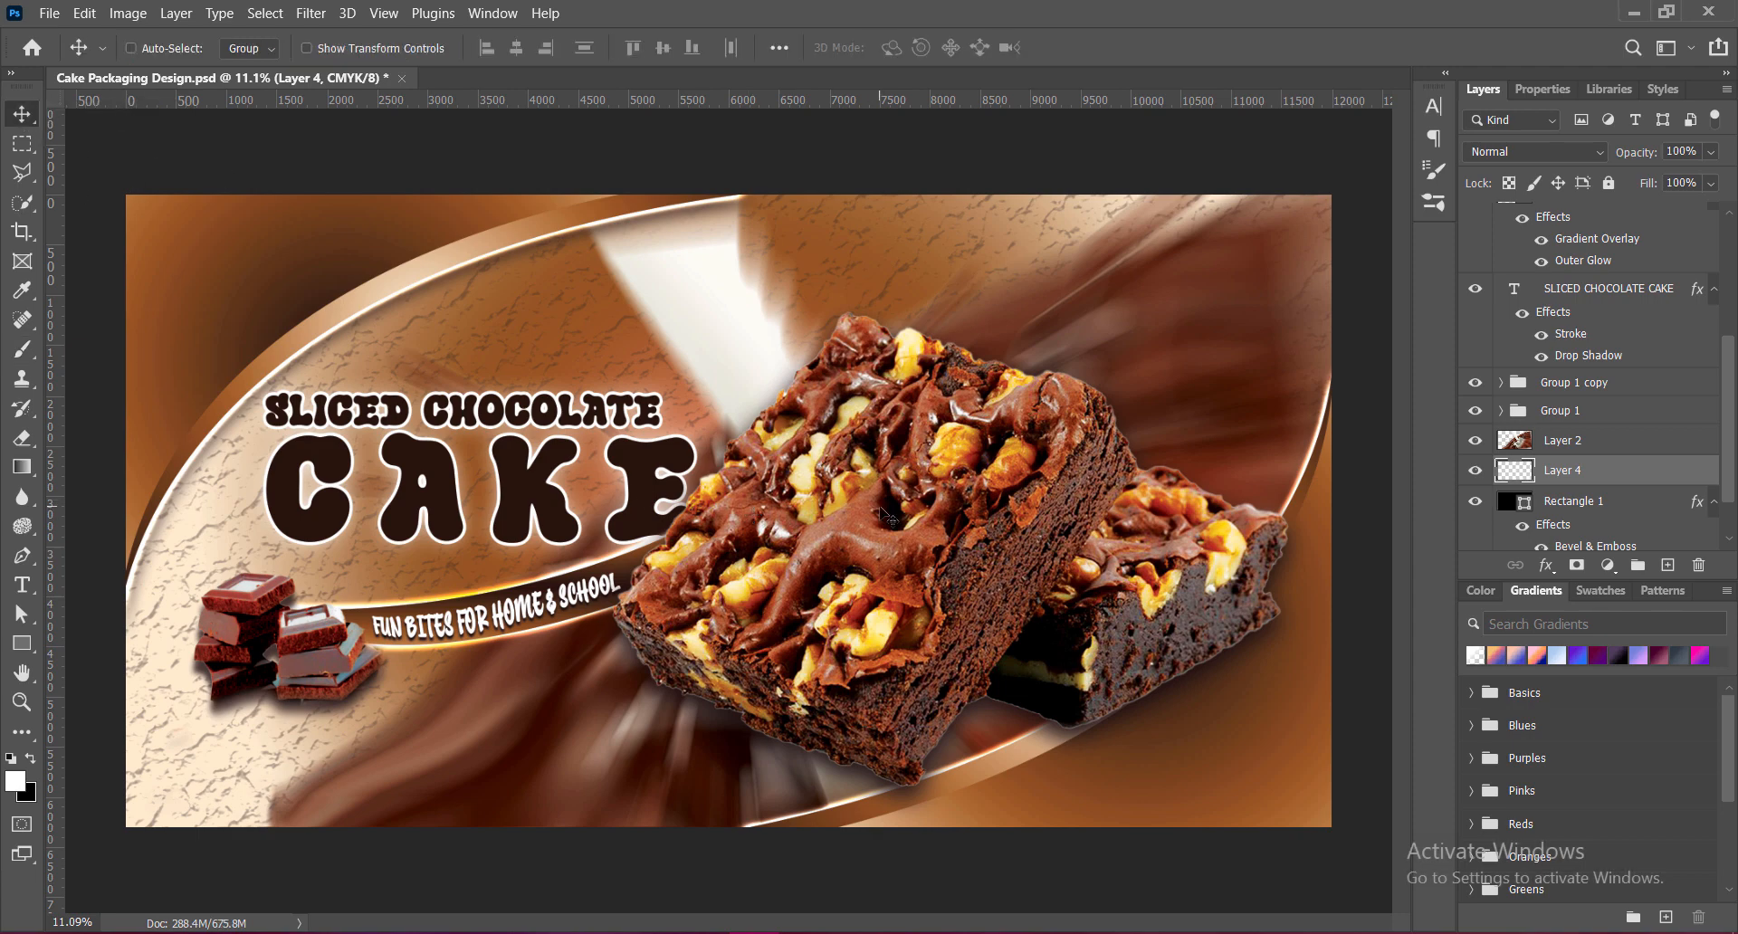
Scale the white glow proportionally to about 475% and shift it behind the title and brownies.
key(ctrl+t)
drag(752, 409, 752, 240)
drag(752, 620, 774, 822)
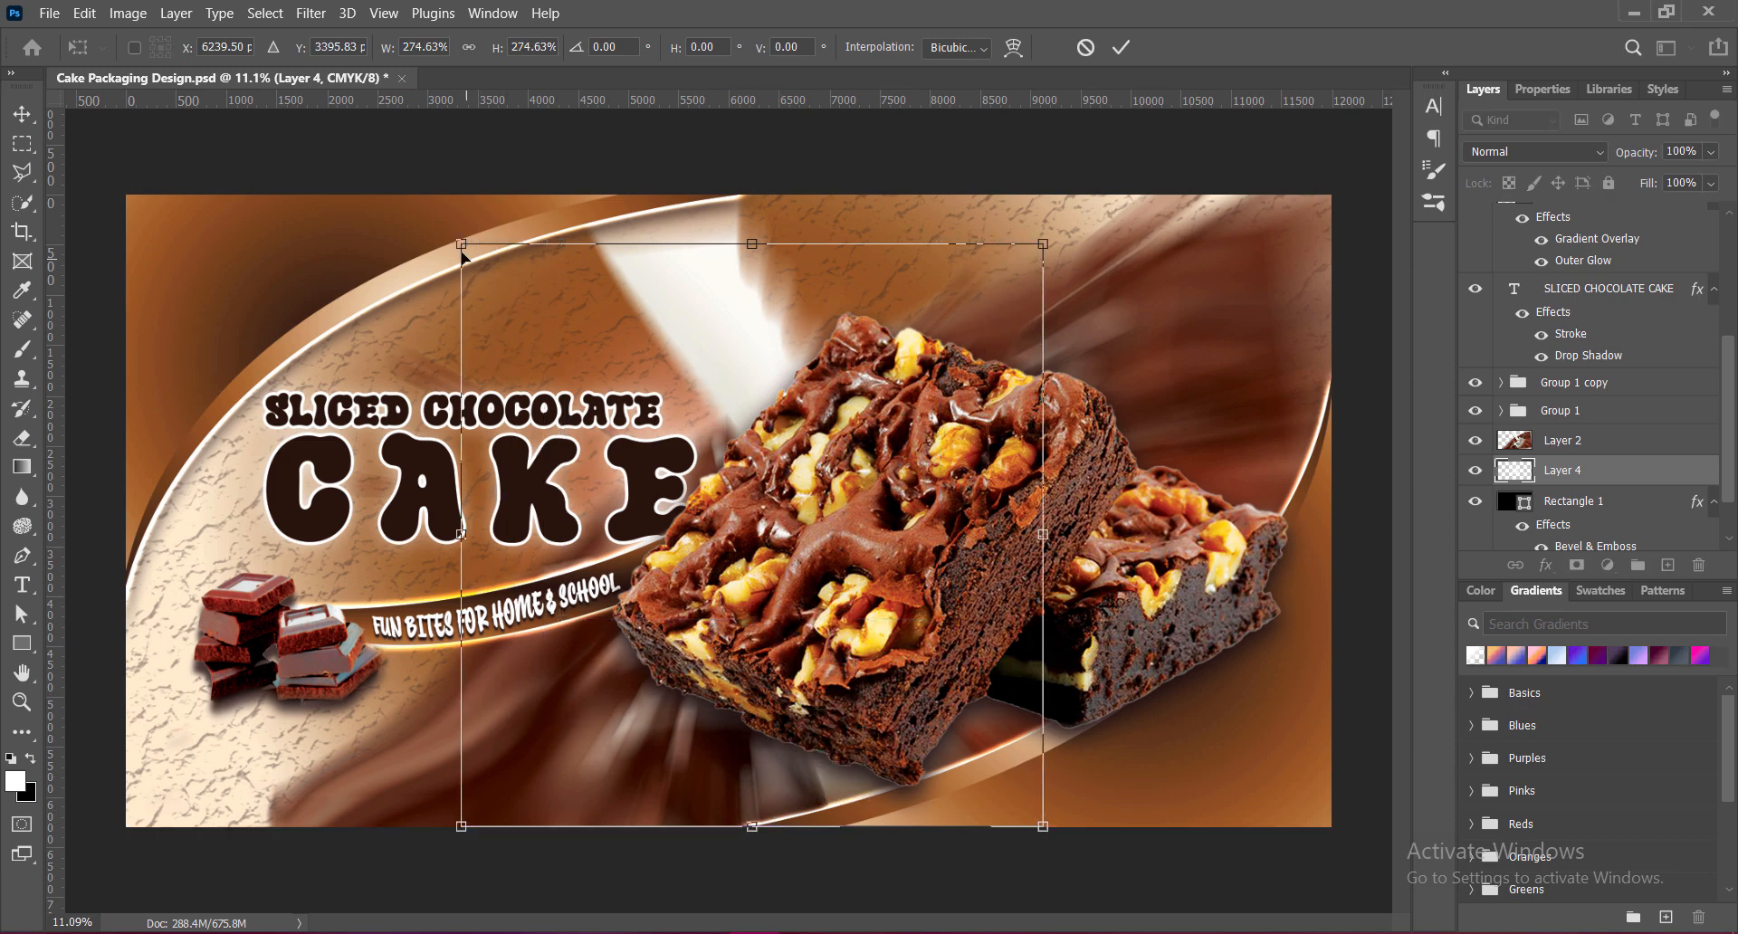
drag(462, 254, 341, 117)
drag(1048, 472, 1348, 474)
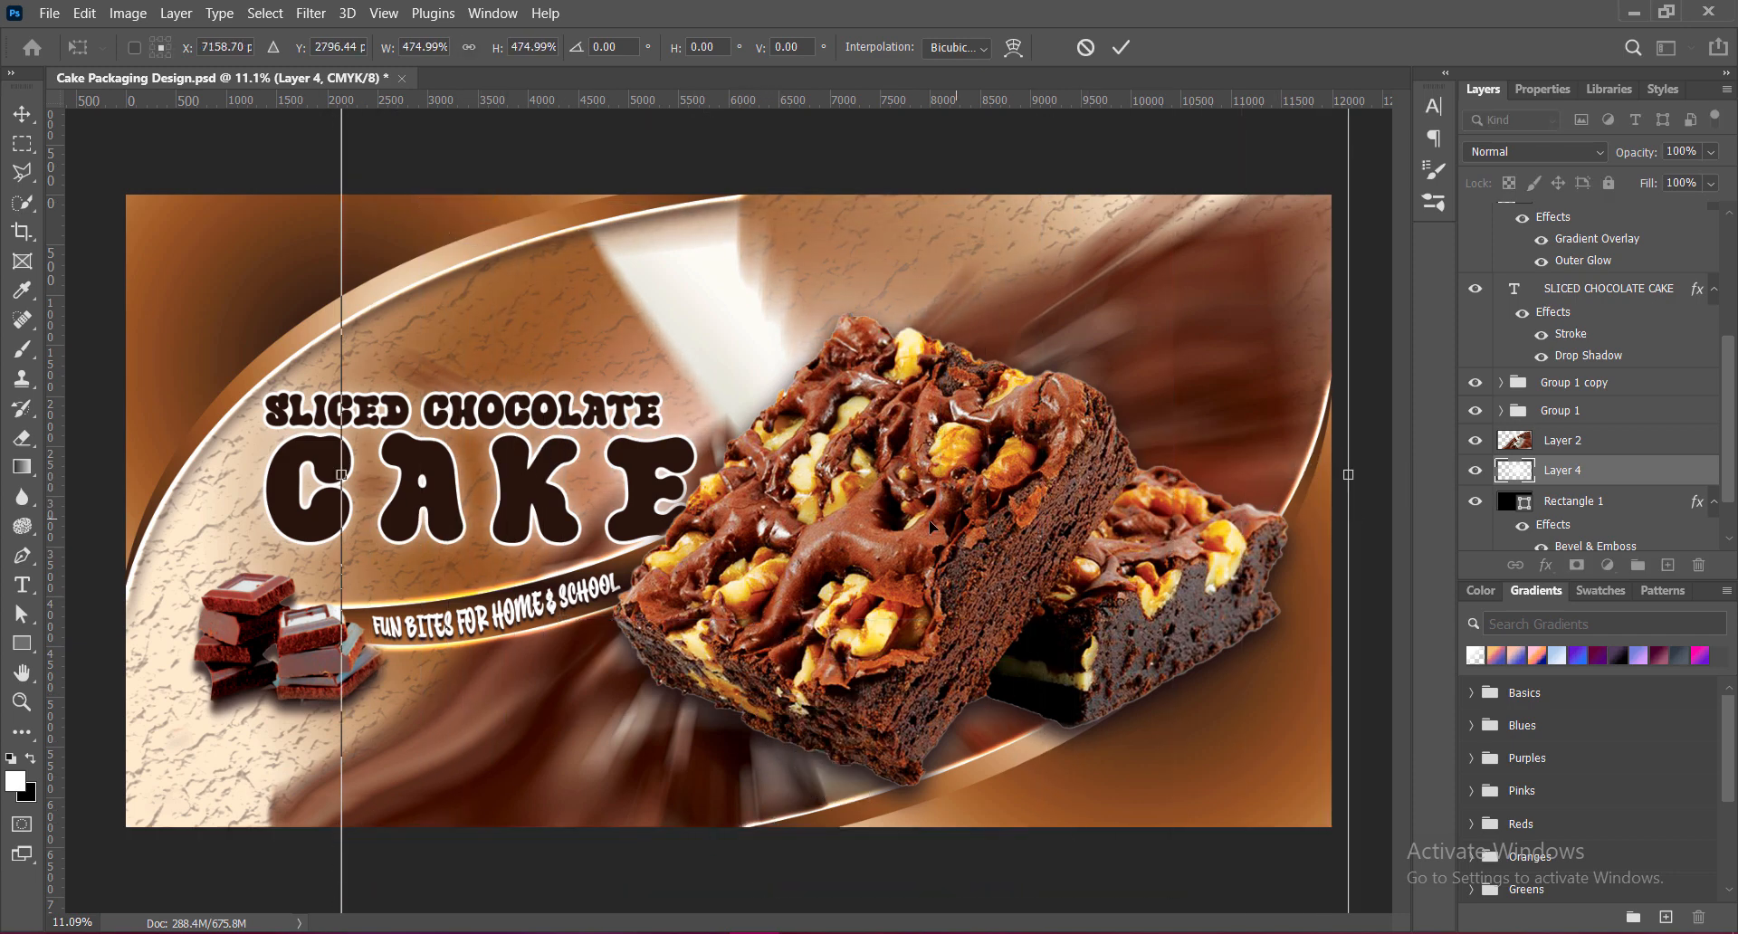
drag(916, 541, 857, 514)
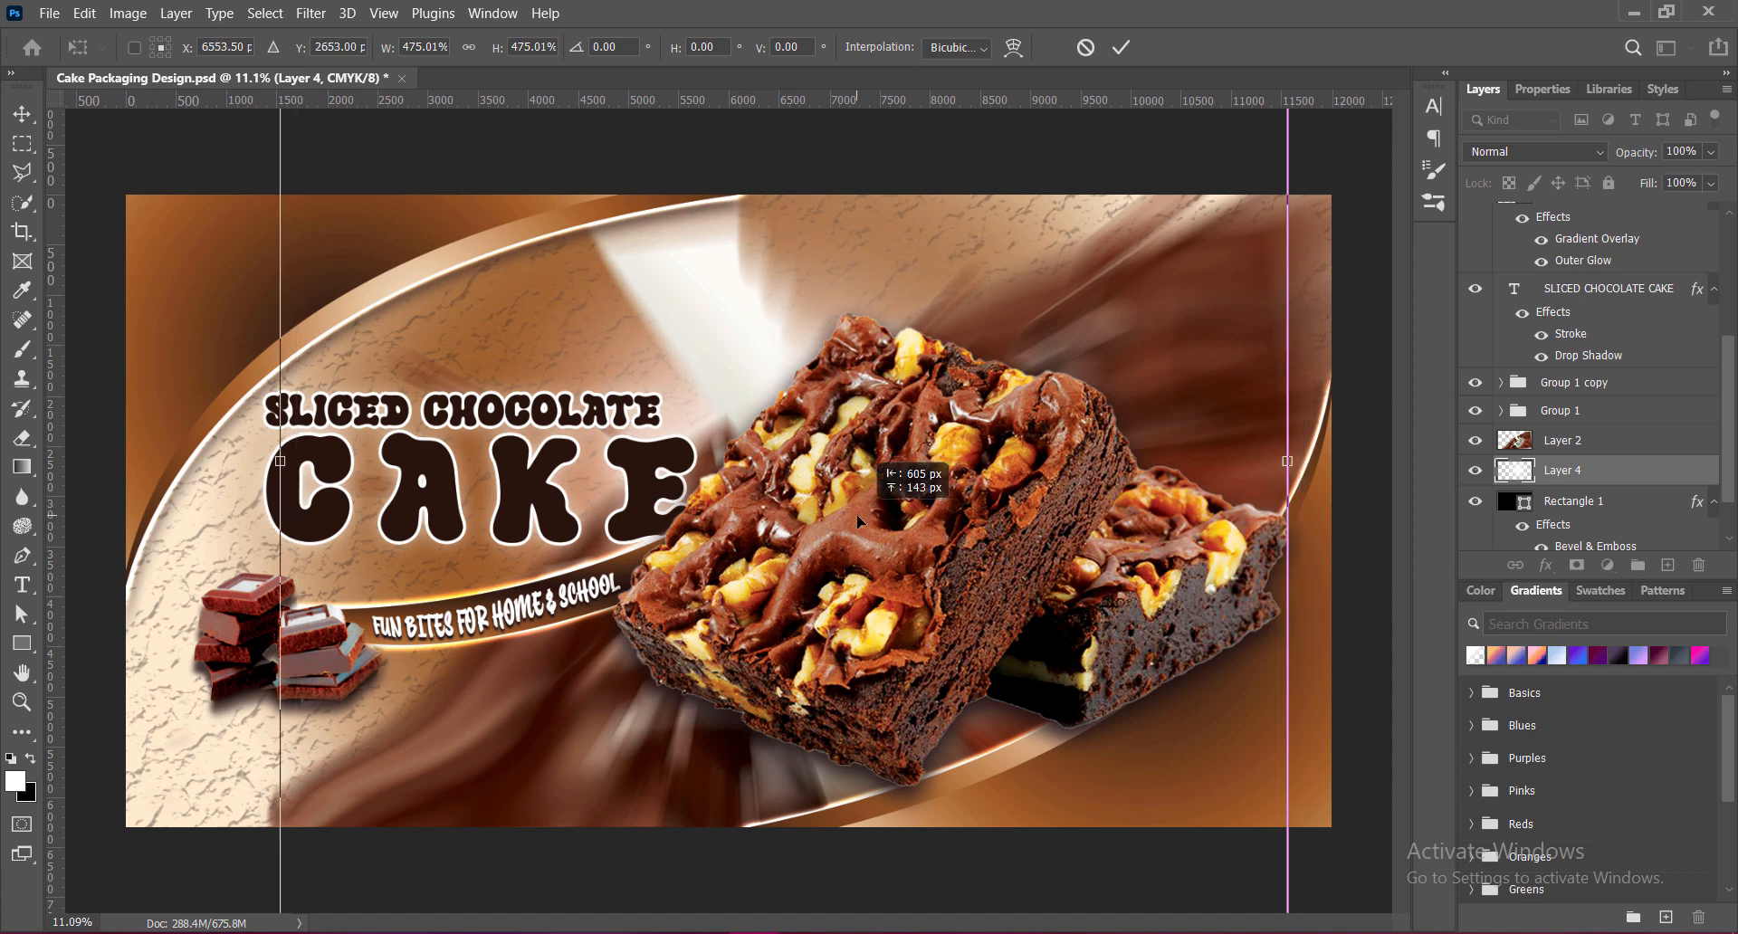
Stretch the white glow to about 807% width, center it on the canvas and reduce its height to about 360%.
drag(291, 461, 28, 474)
drag(1287, 461, 1721, 477)
key(ctrl+0)
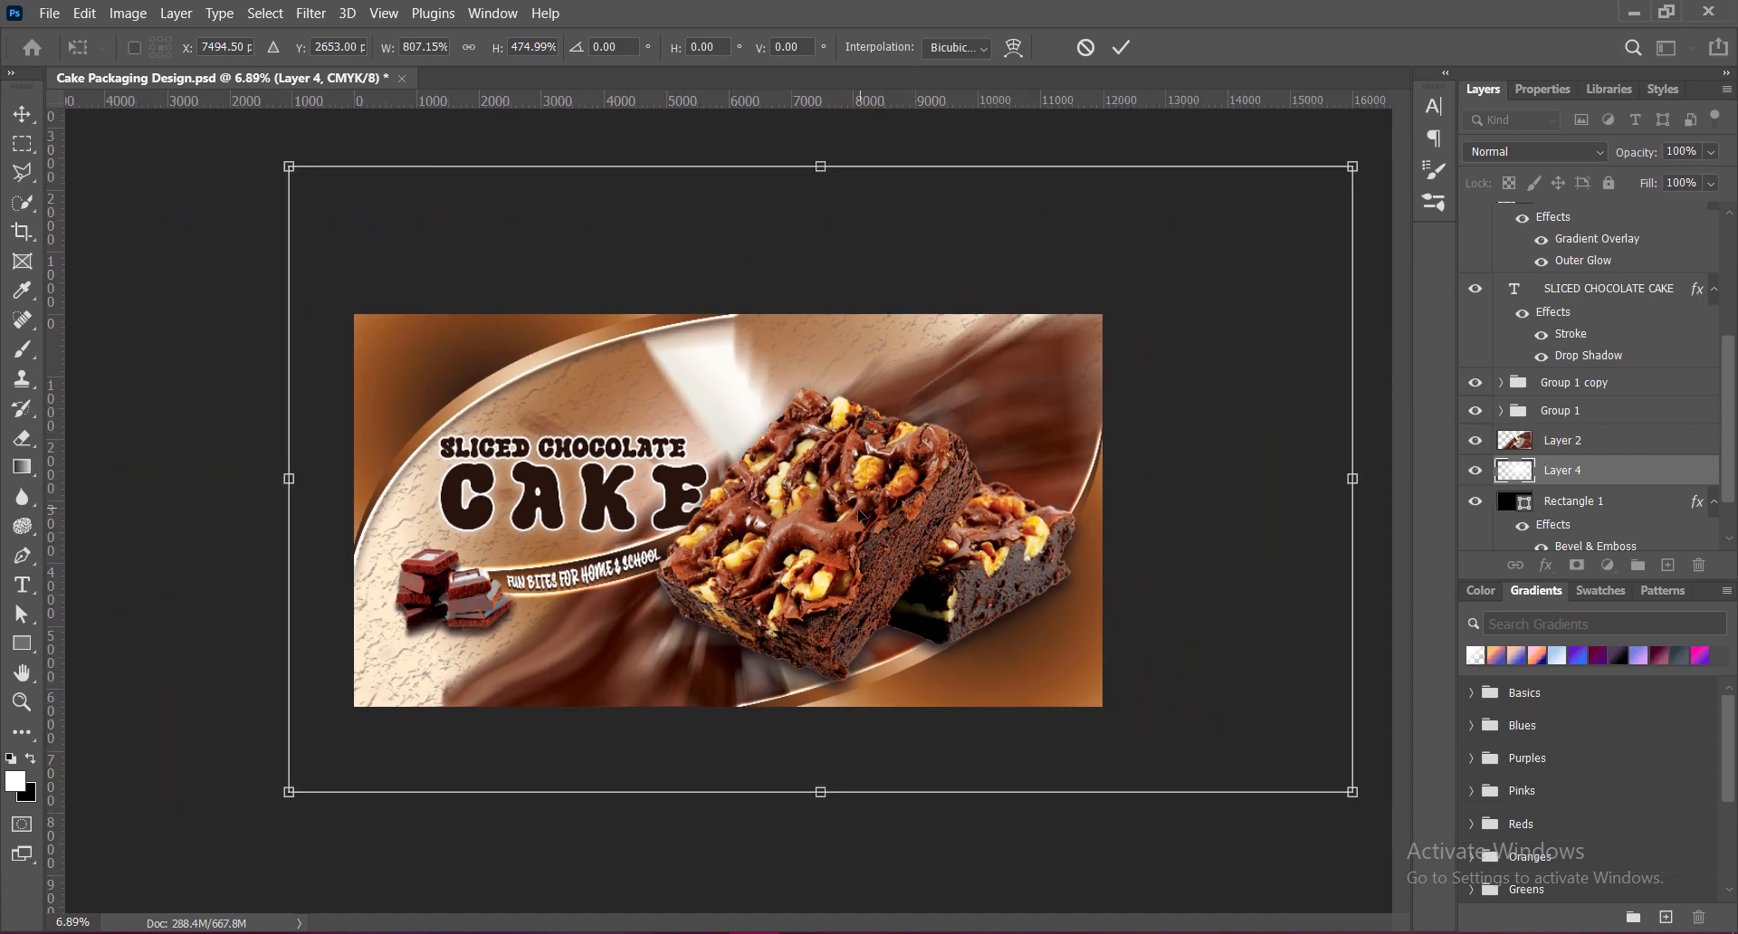
drag(854, 497, 804, 458)
drag(728, 796, 728, 713)
drag(728, 170, 728, 240)
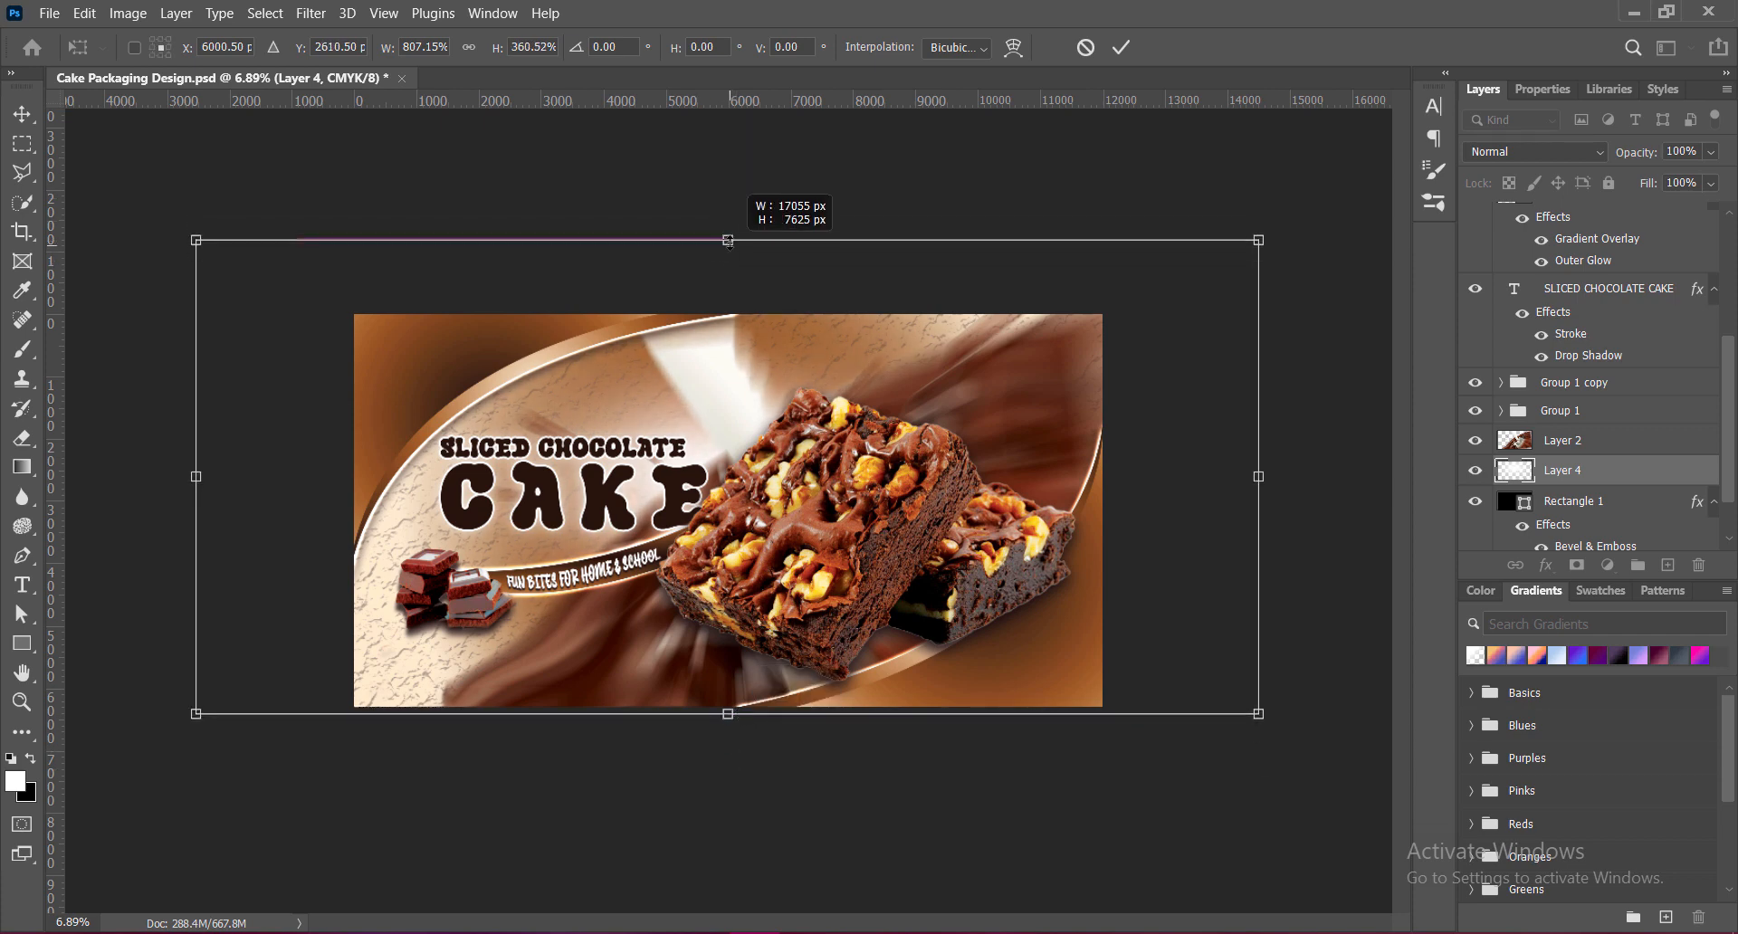
Widen the white glow to about 1058%, shift it slightly right, apply the transform and save the document.
drag(195, 476, 73, 494)
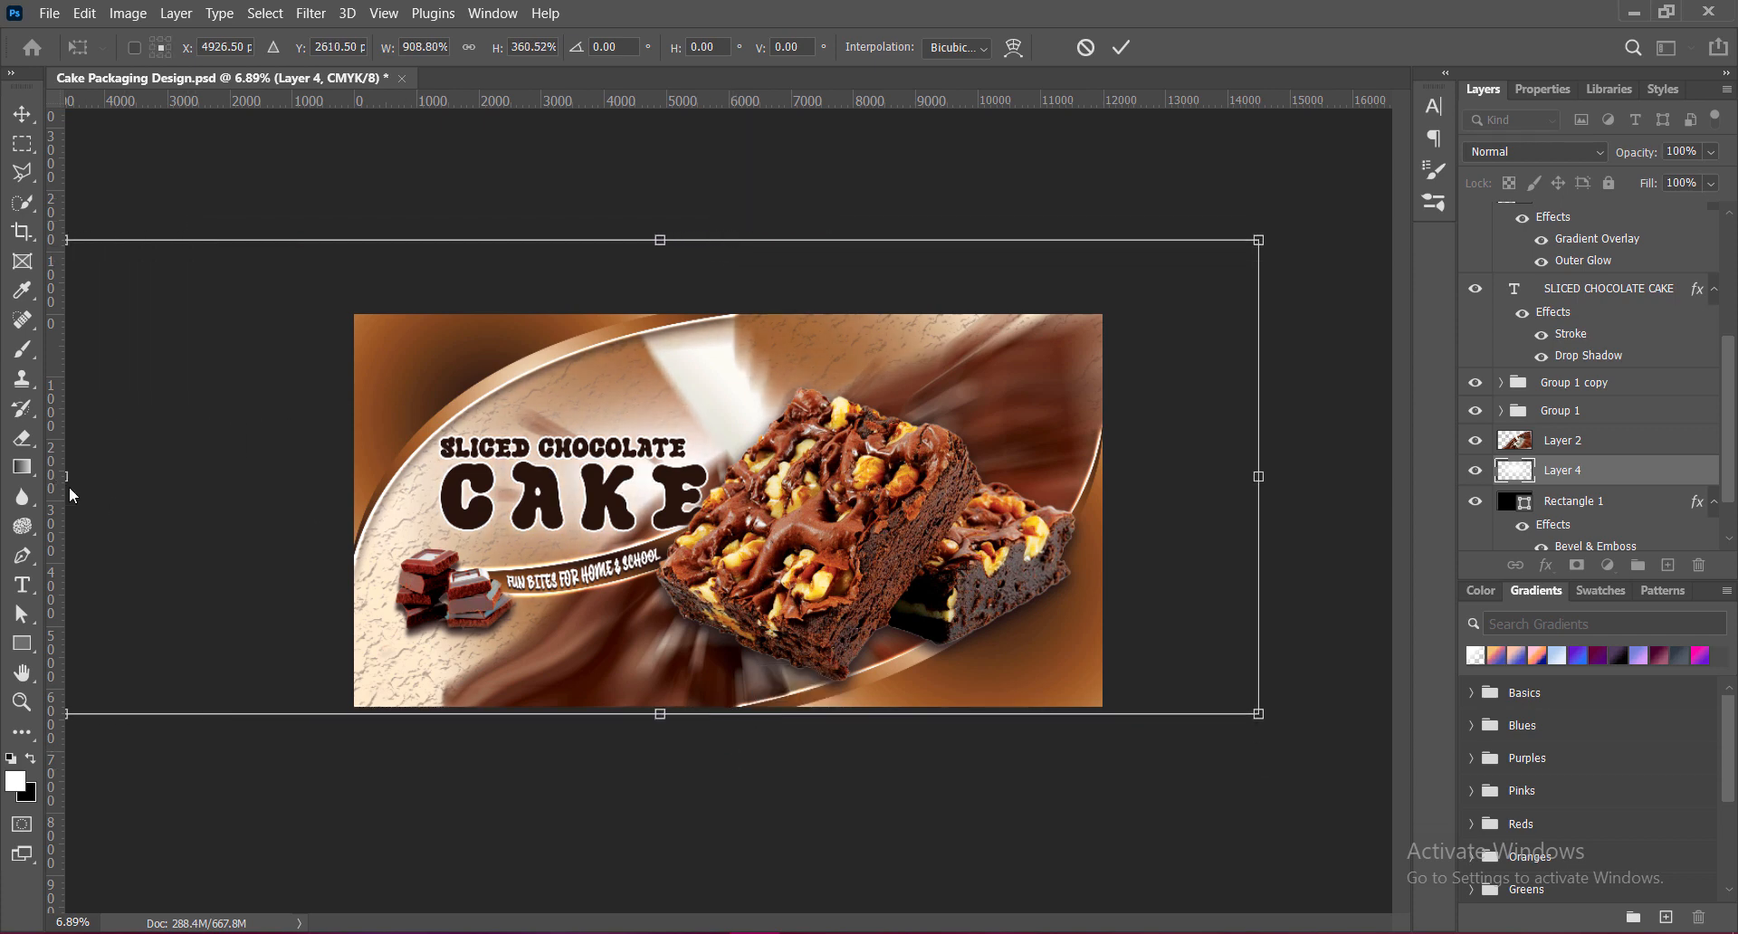
drag(1260, 478, 1453, 462)
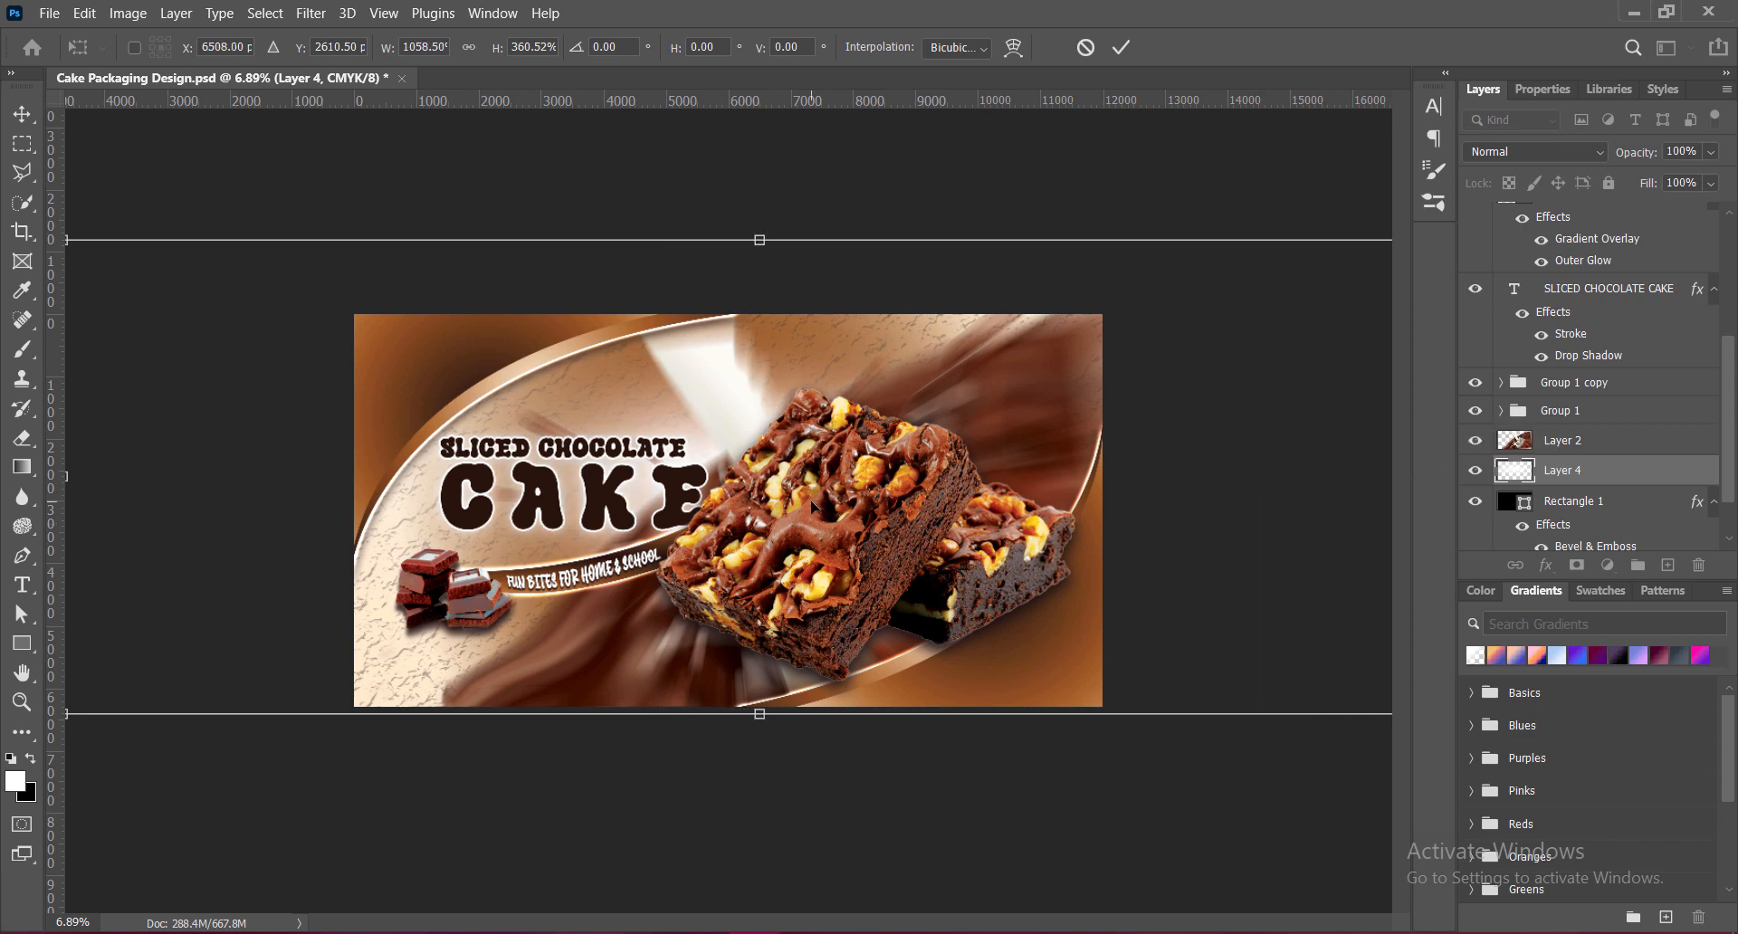
drag(812, 507, 824, 509)
key(Return)
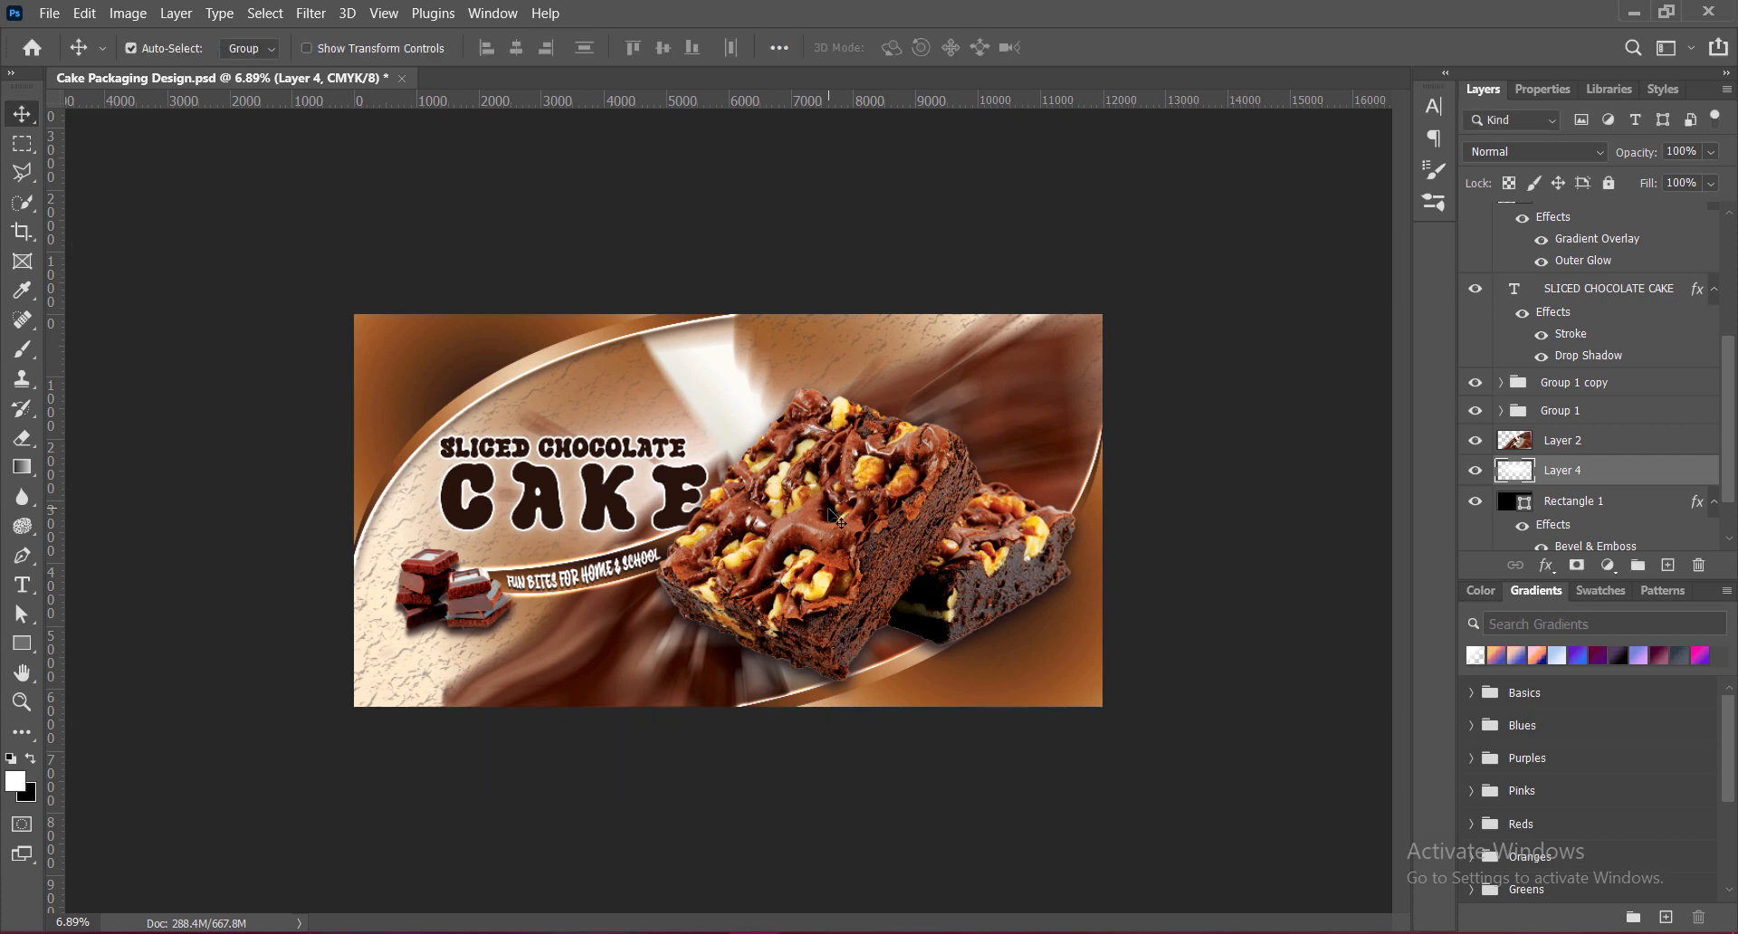
key(ctrl+plus)
key(ctrl+plus)
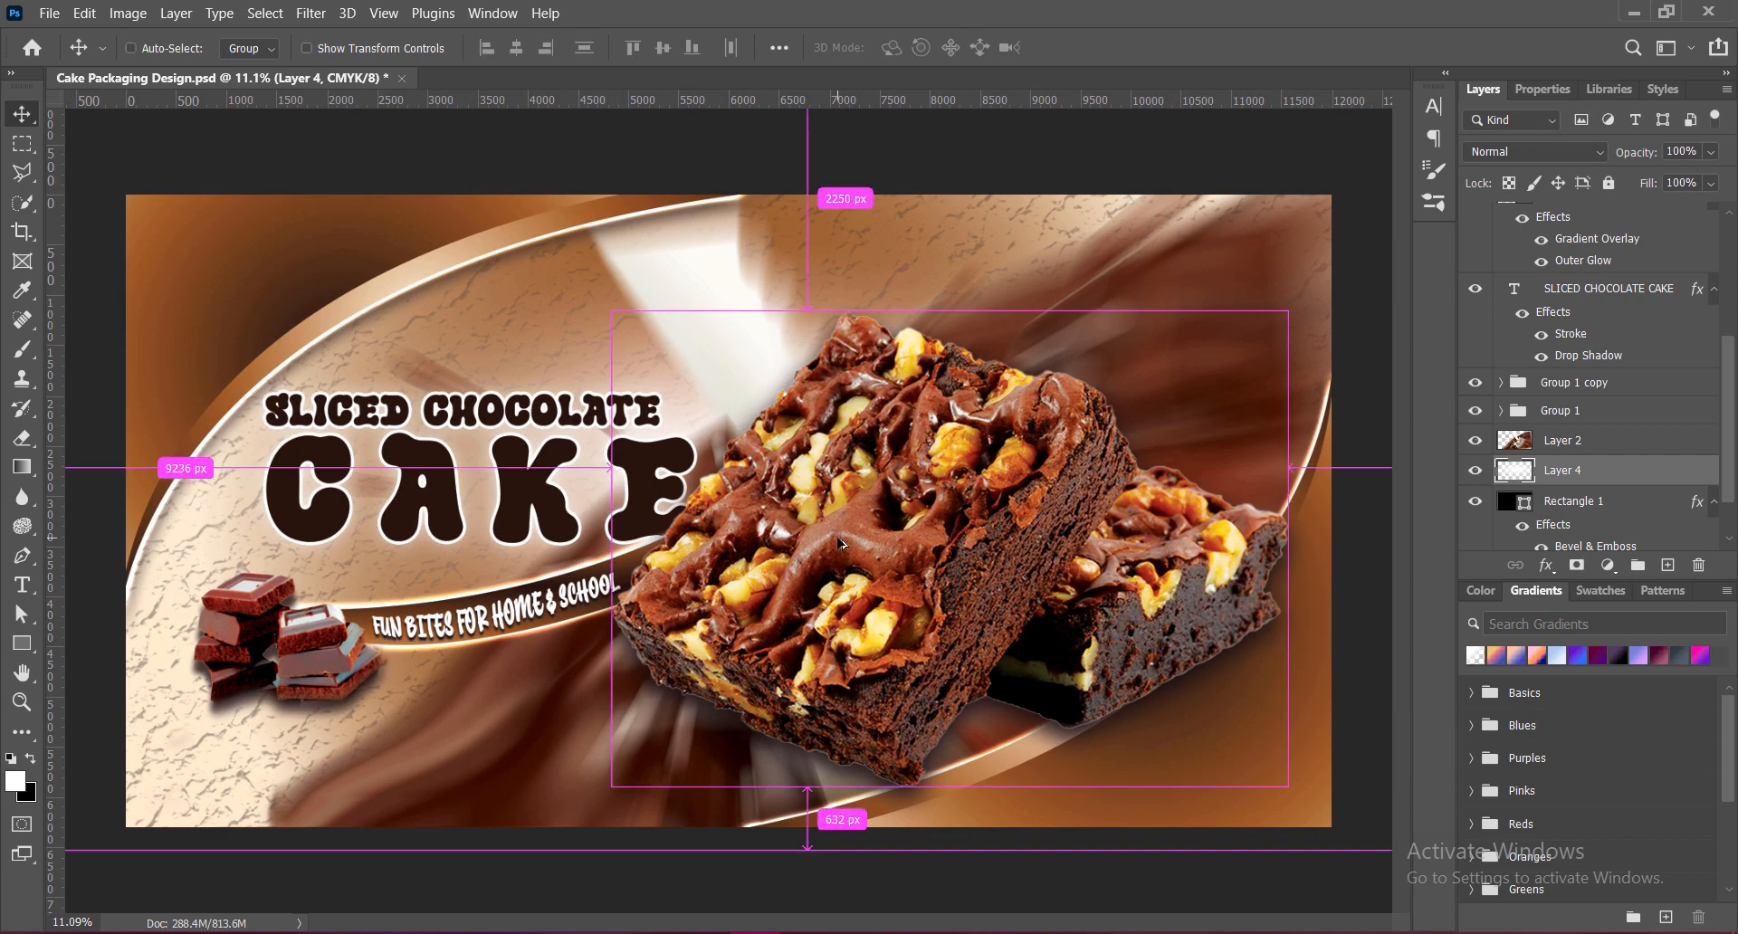
key(ctrl+s)
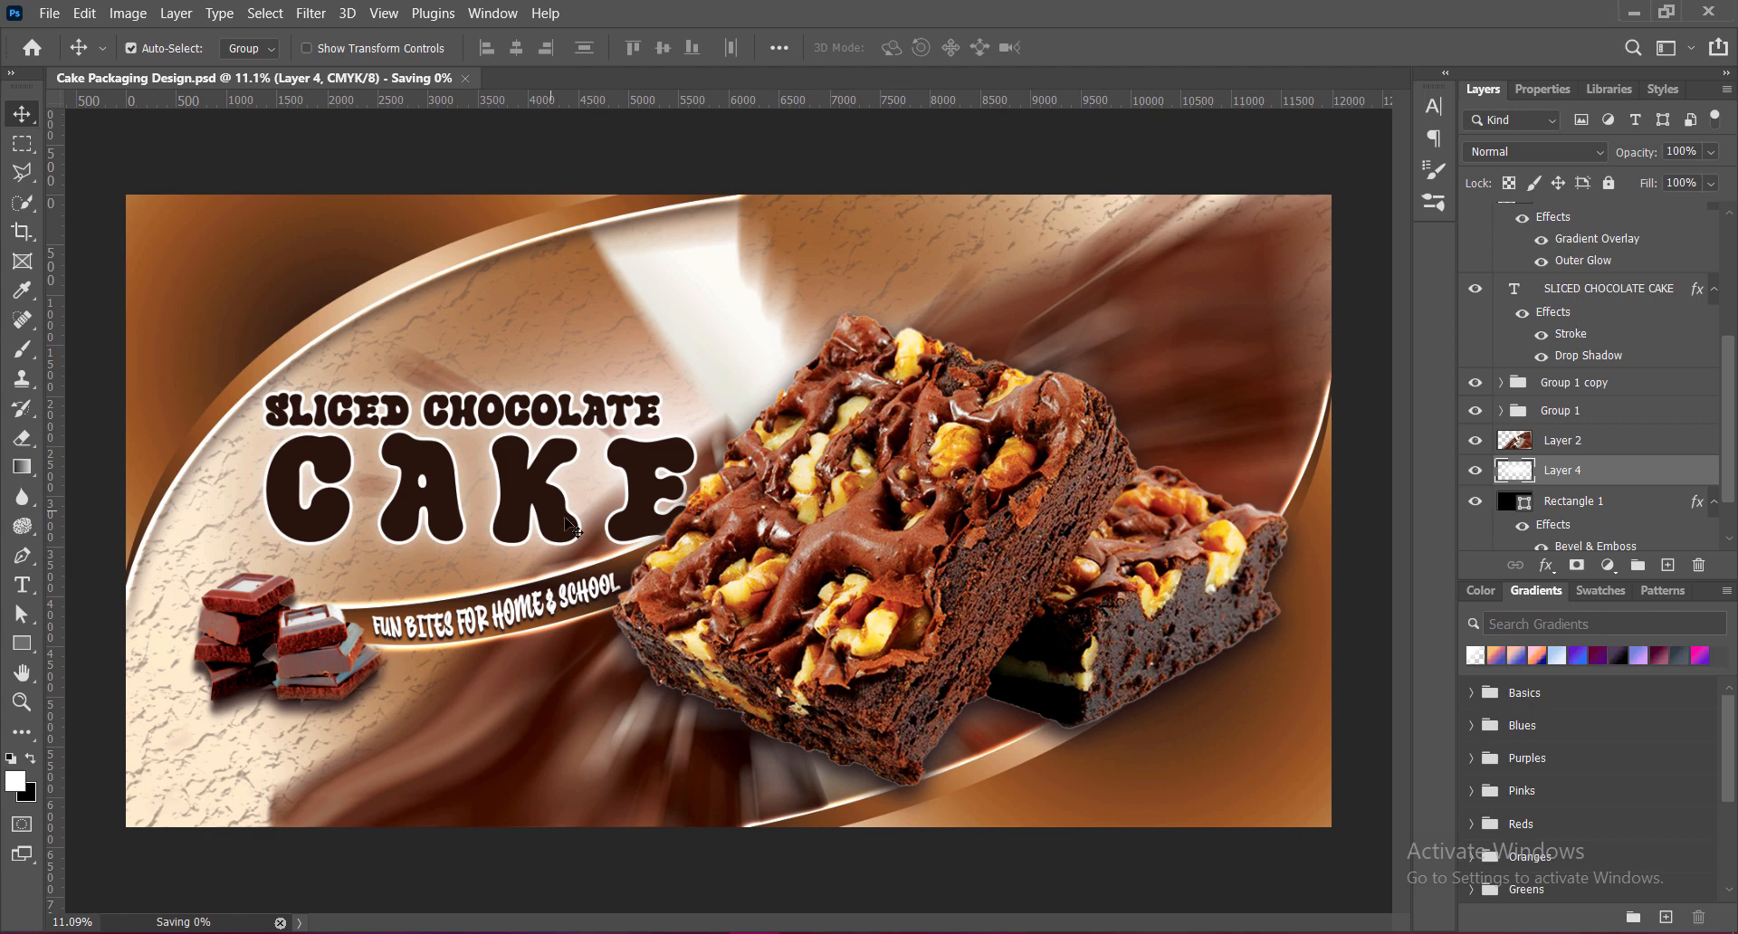
Duplicate the SLICED CHOCOLATE CAKE title and rotate the copy 90° counter-clockwise.
click(556, 482)
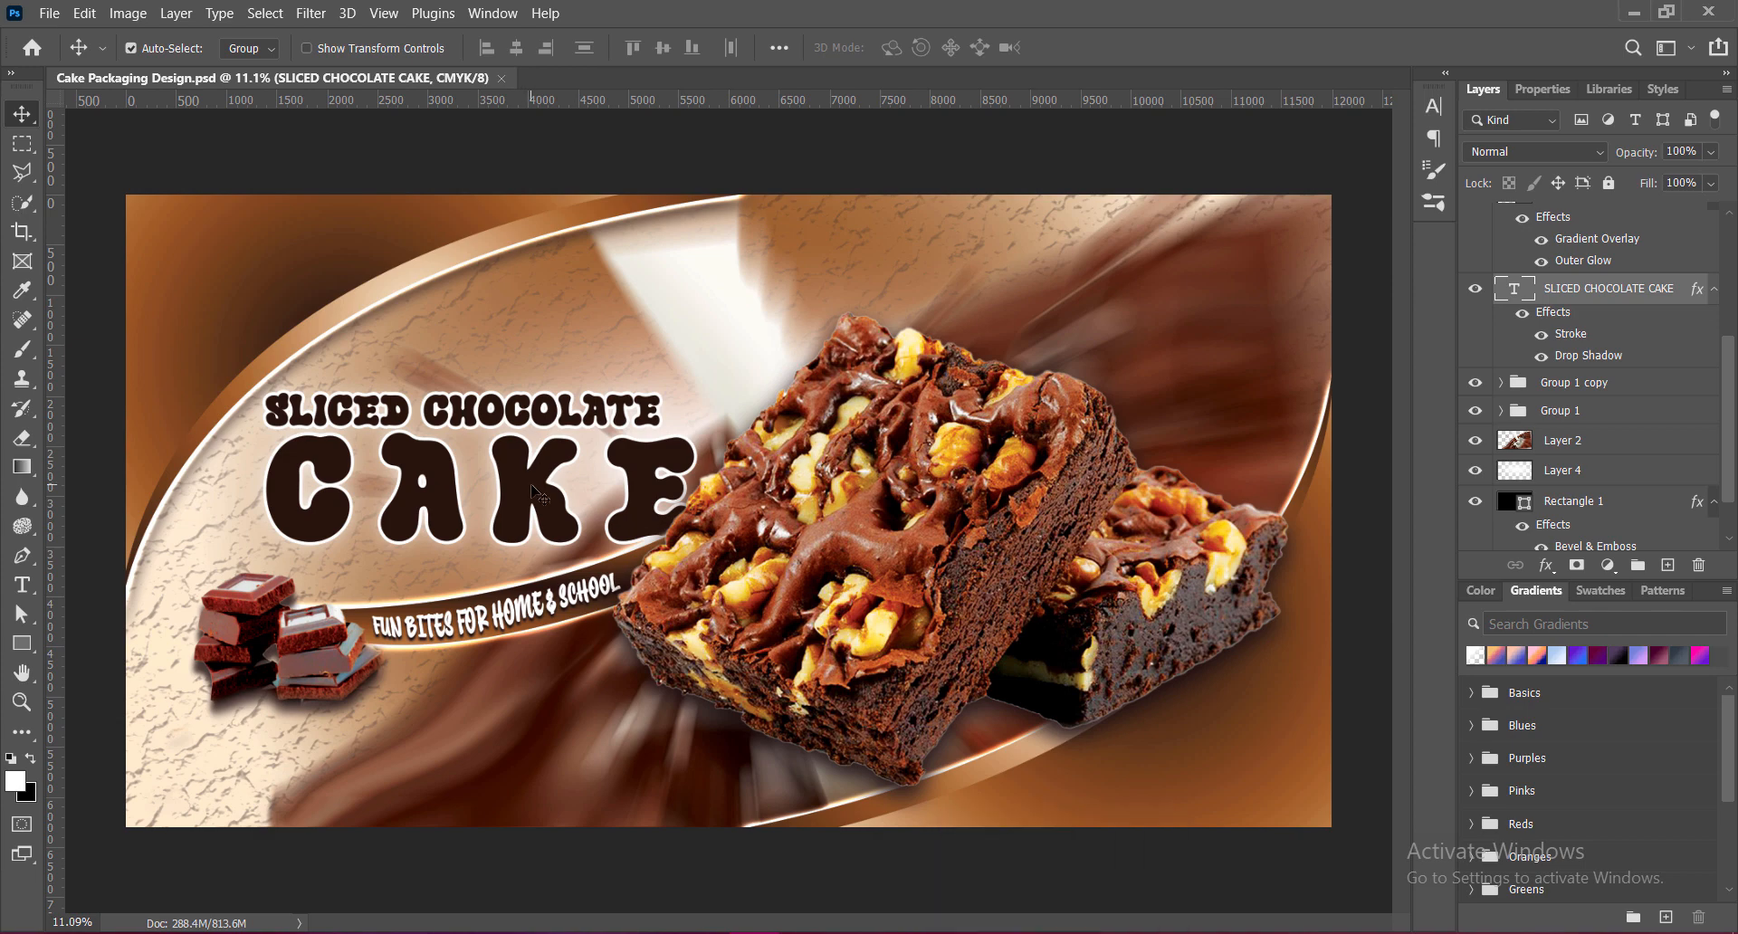
drag(534, 496, 429, 341)
key(ctrl+t)
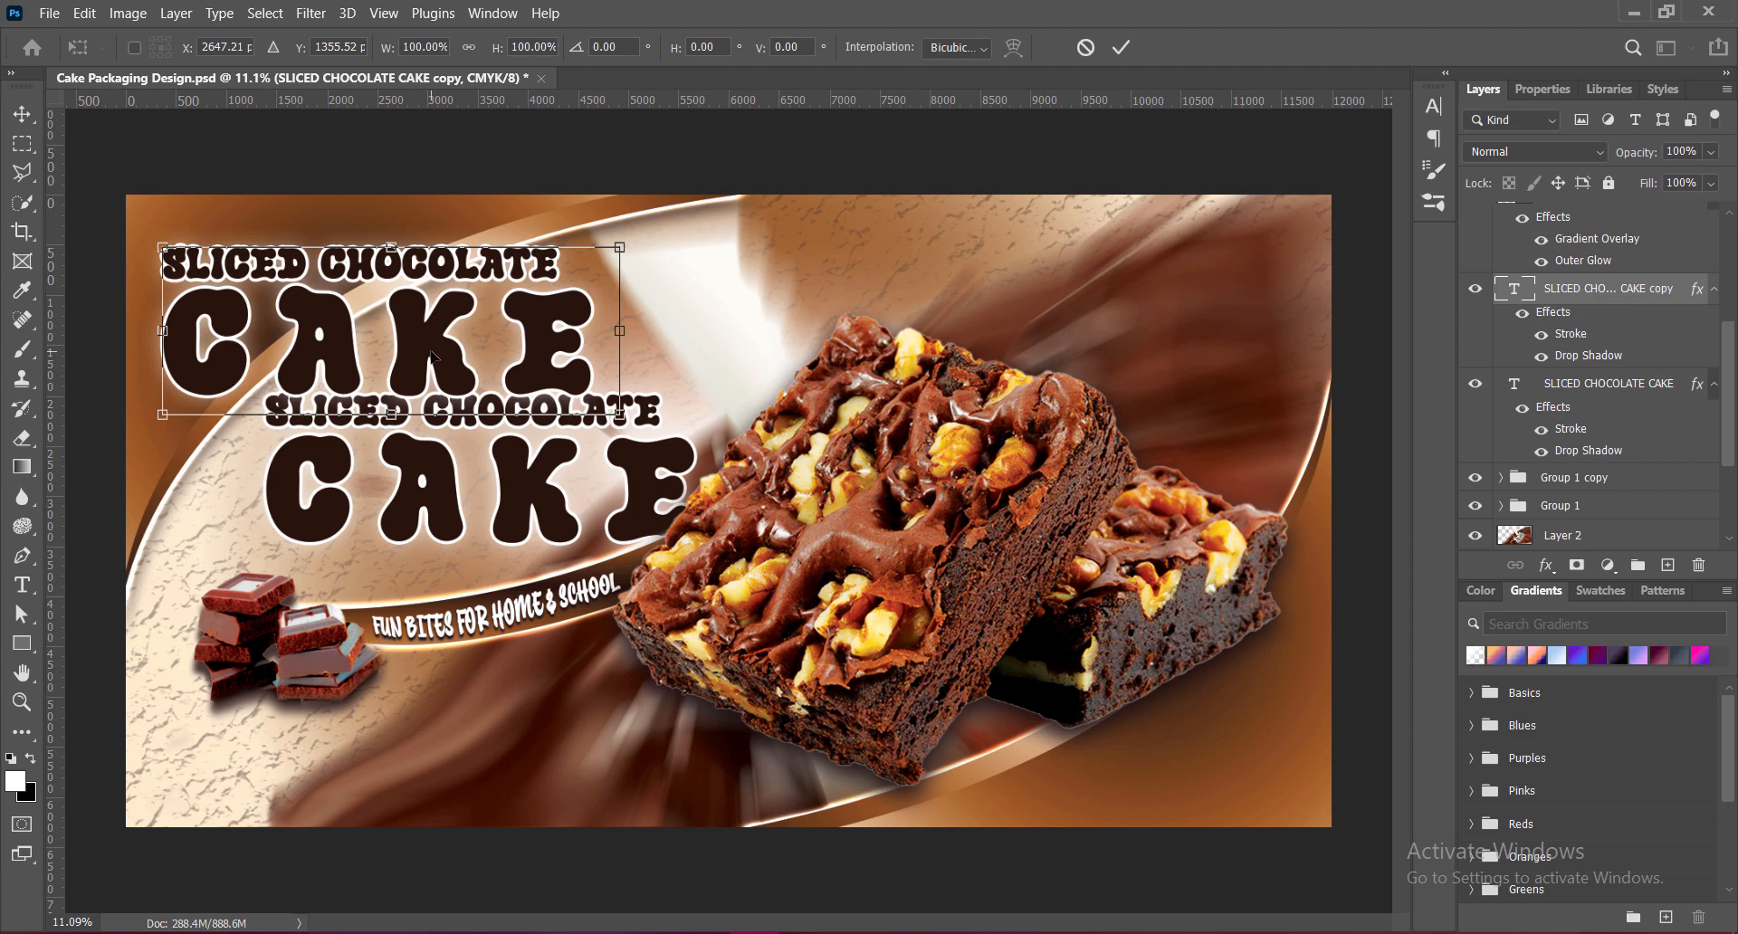
right_click(431, 352)
click(550, 744)
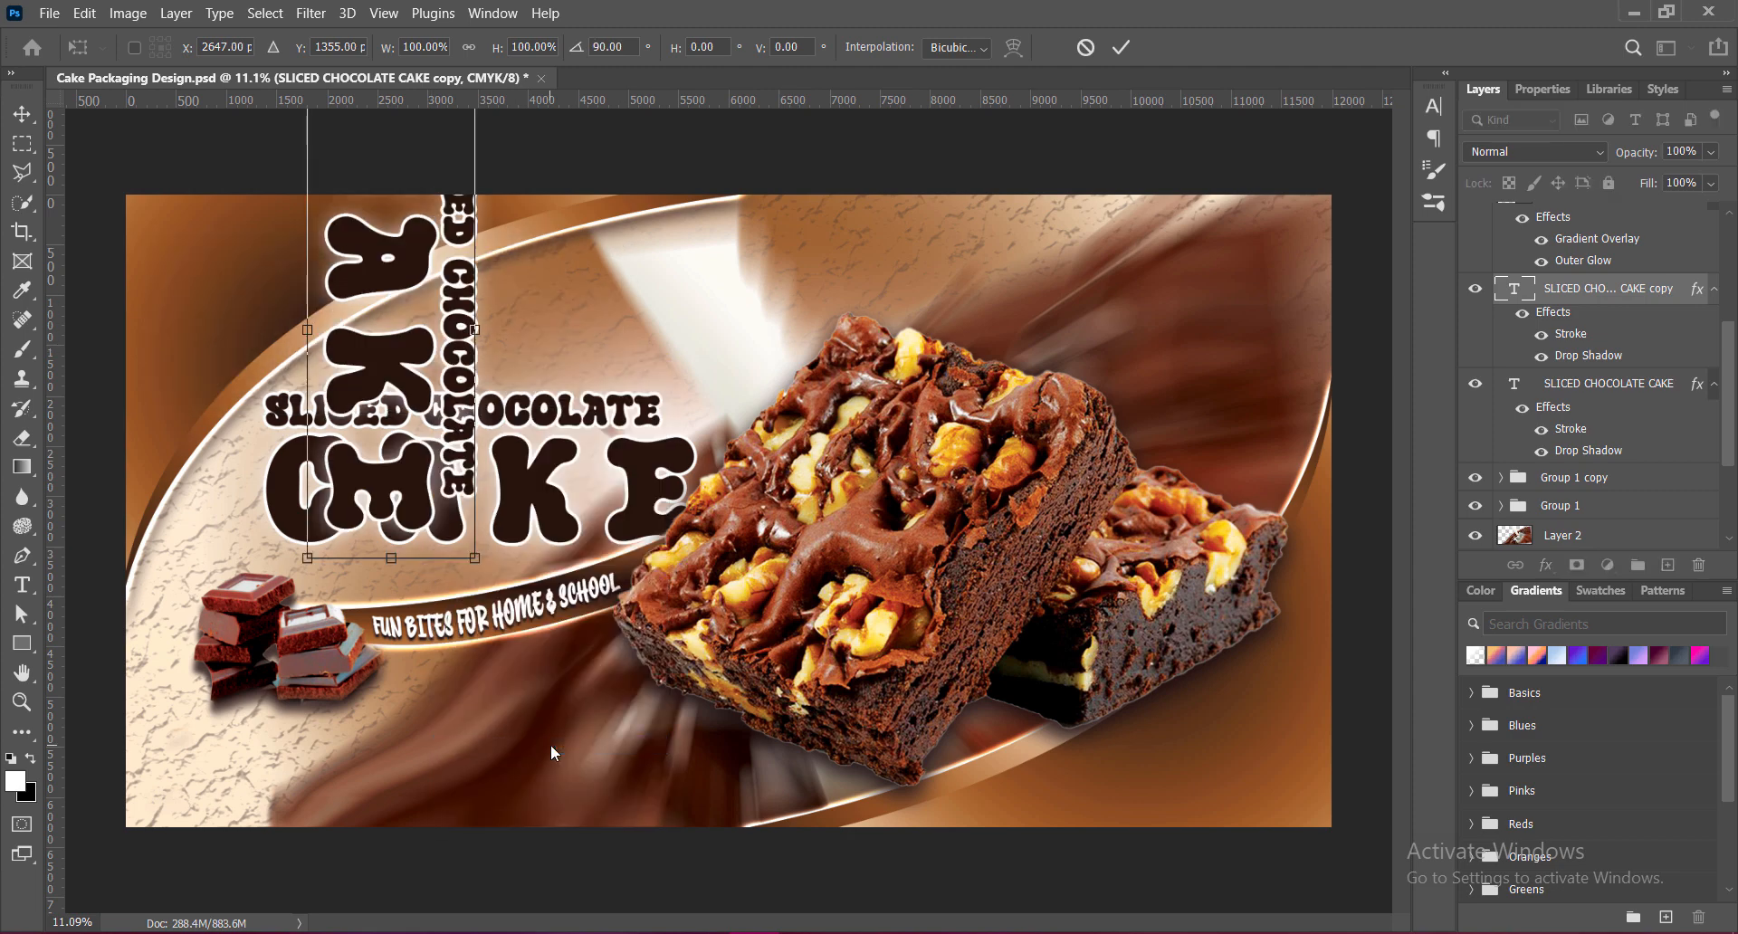
key(ctrl+z)
right_click(543, 744)
click(571, 757)
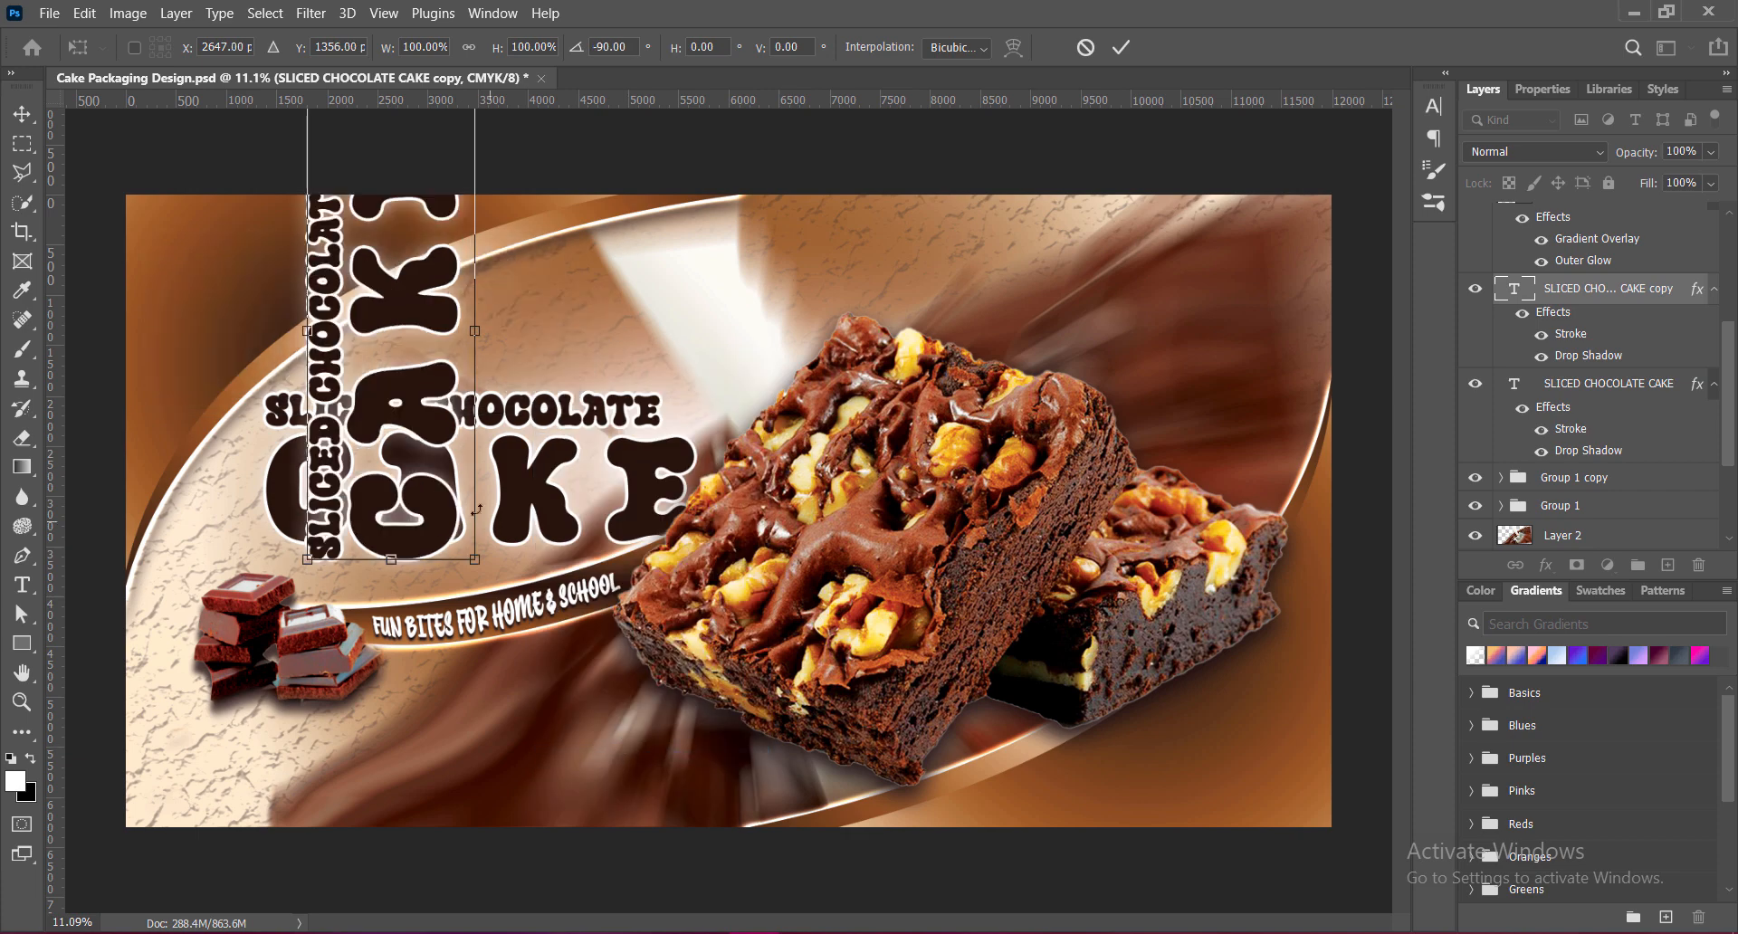
Shrink the rotated title copy to slightly under 33% and place it in the canvas's lower-left corner.
drag(405, 141, 355, 469)
drag(353, 585, 184, 690)
drag(184, 830, 185, 728)
drag(185, 645, 172, 712)
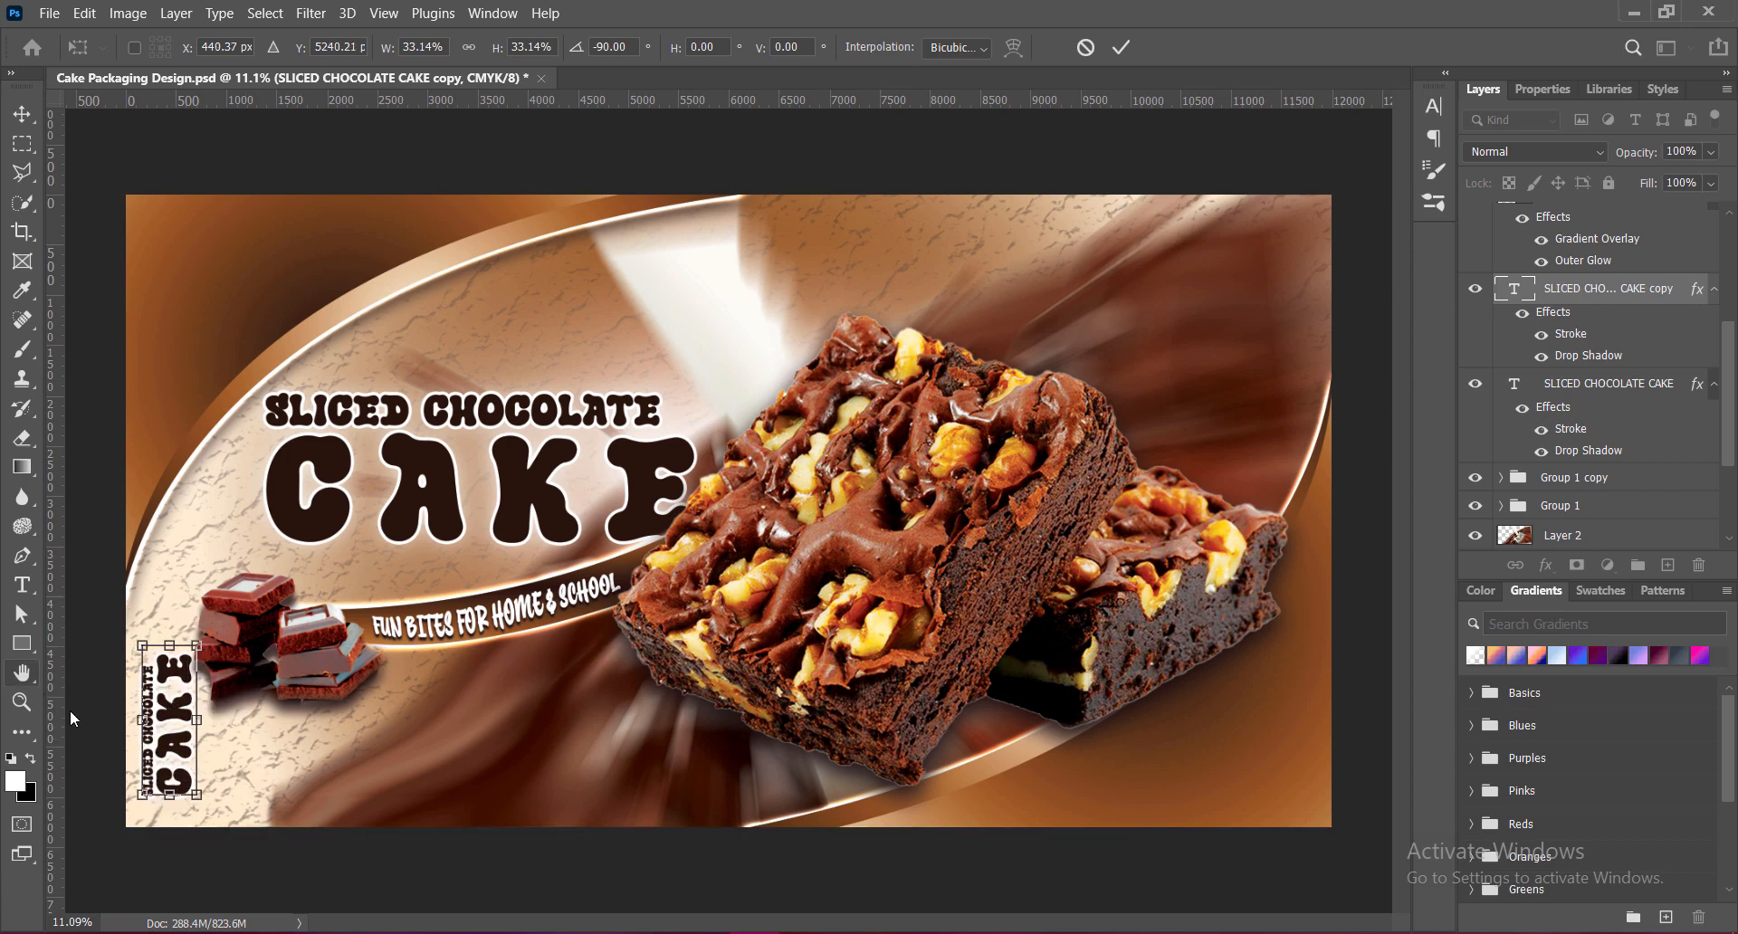
drag(169, 645, 170, 661)
key(Return)
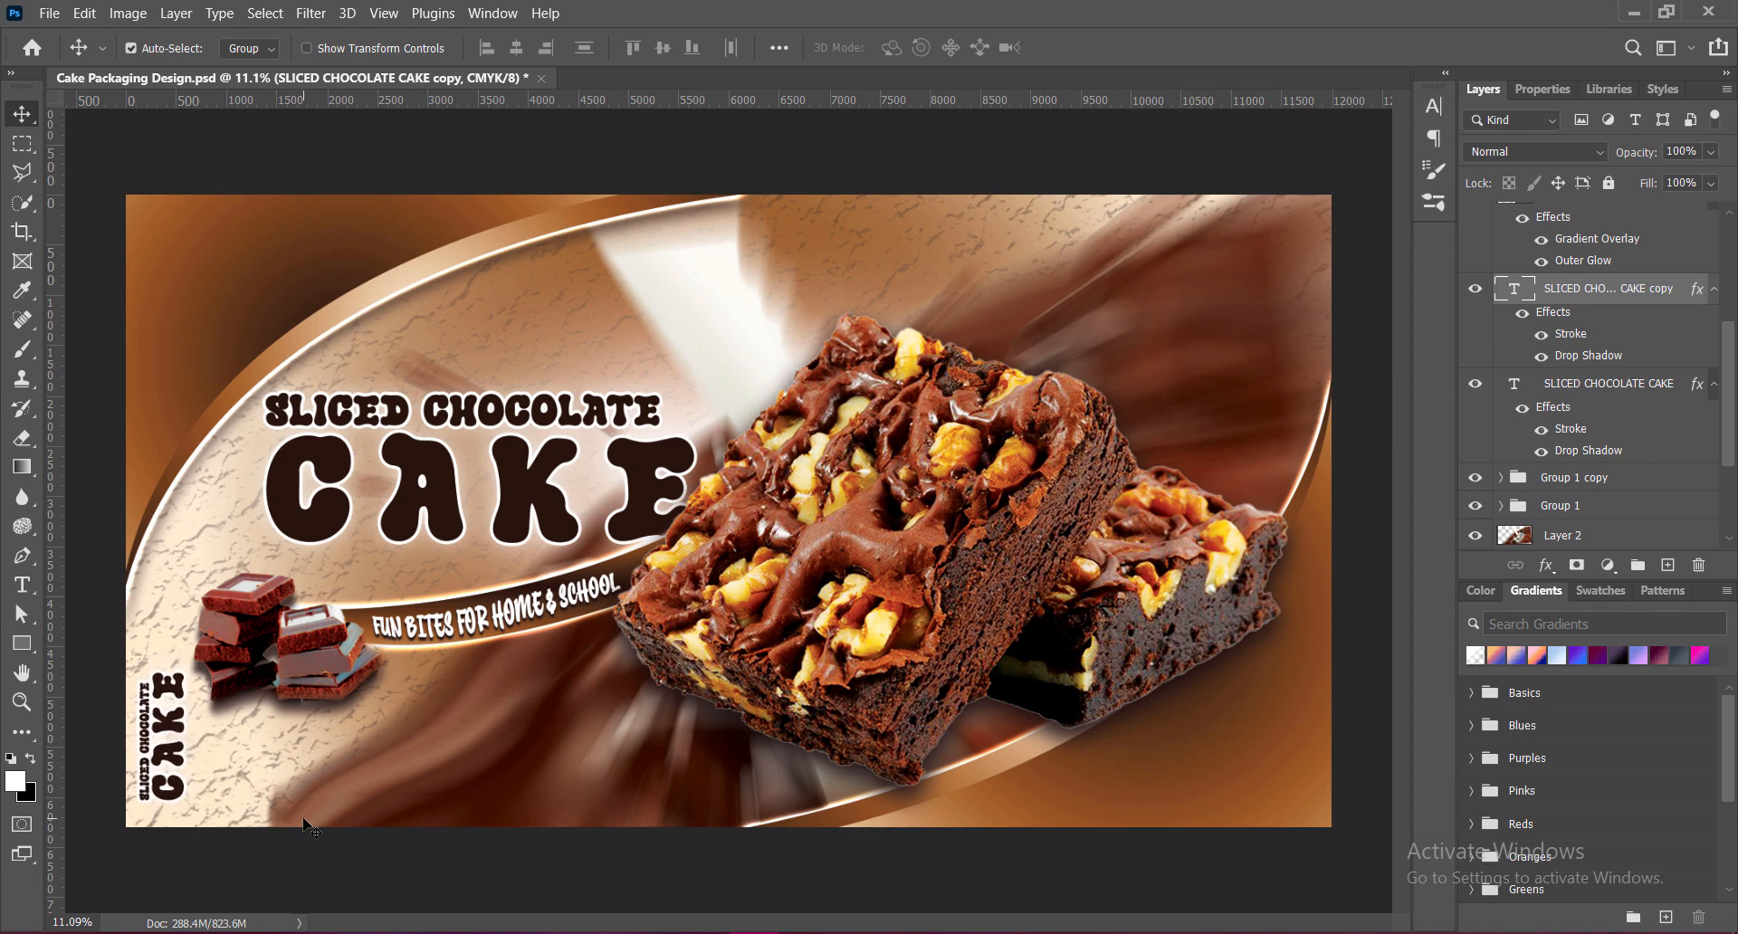
Nudge the small vertical title up along the canvas's left edge until it sits beside the chocolate pieces.
key(shift+Up)
key(shift+Up)
key(shift+Up)
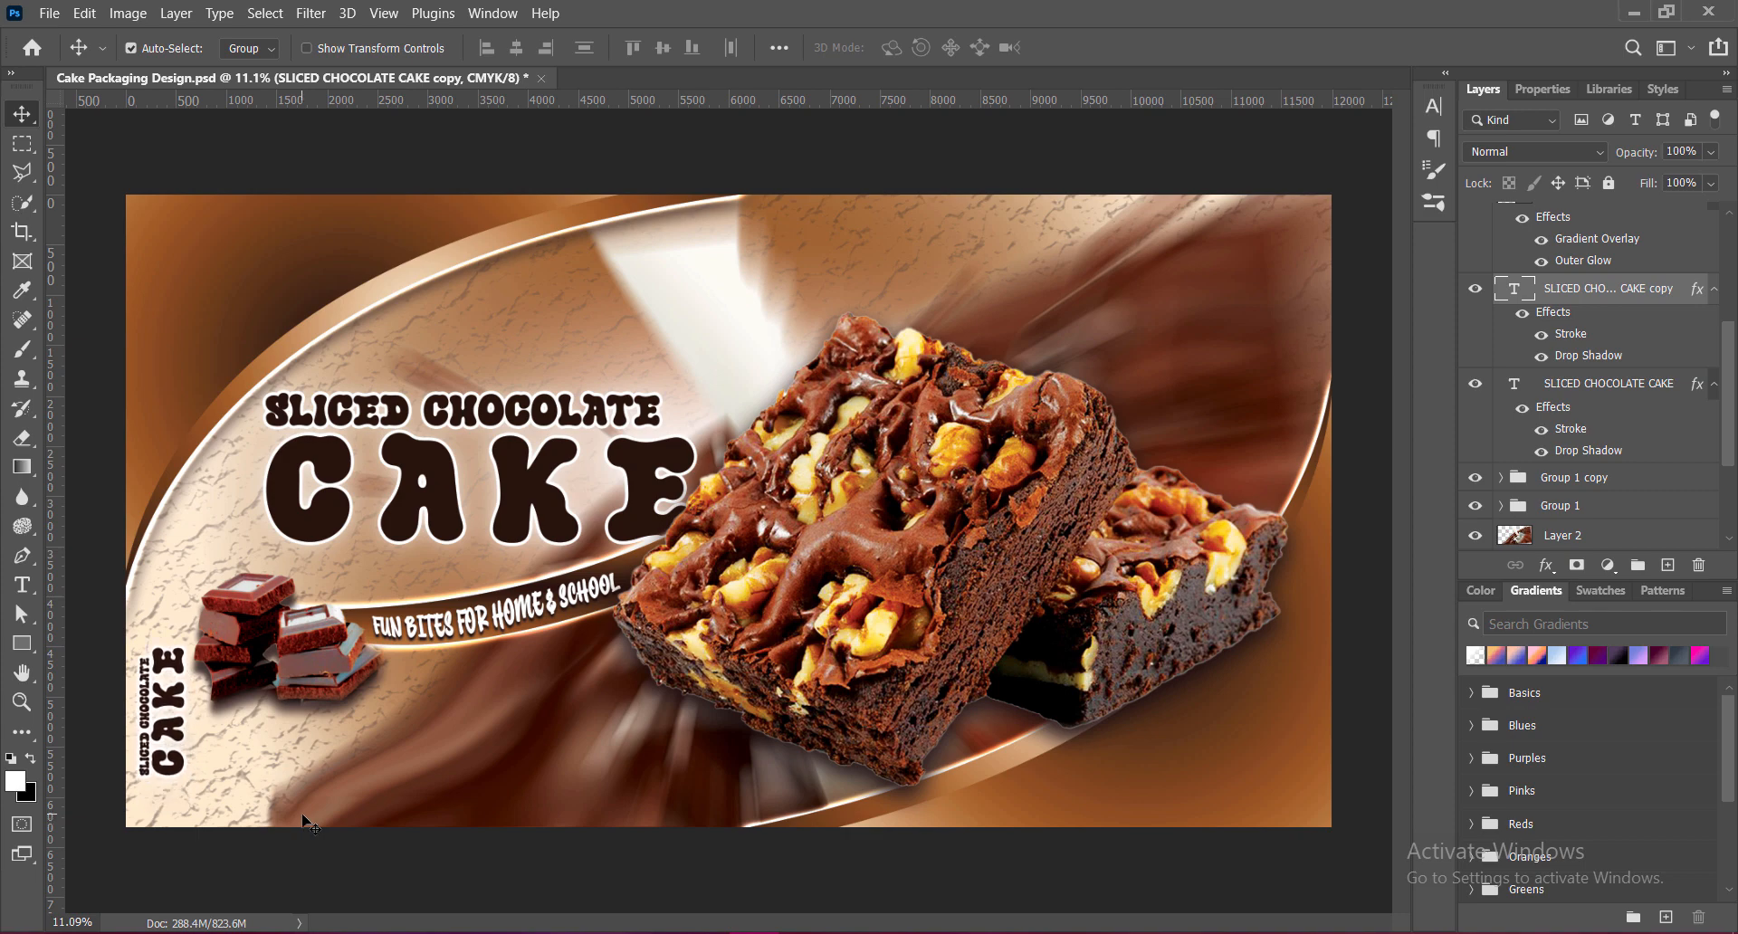
key(shift+Up)
key(shift+Up)
key(shift+Up)
key(shift+Up)
key(shift+Up)
key(shift+Up)
key(shift+Up)
key(shift+Up)
key(shift+Up)
key(shift+Up)
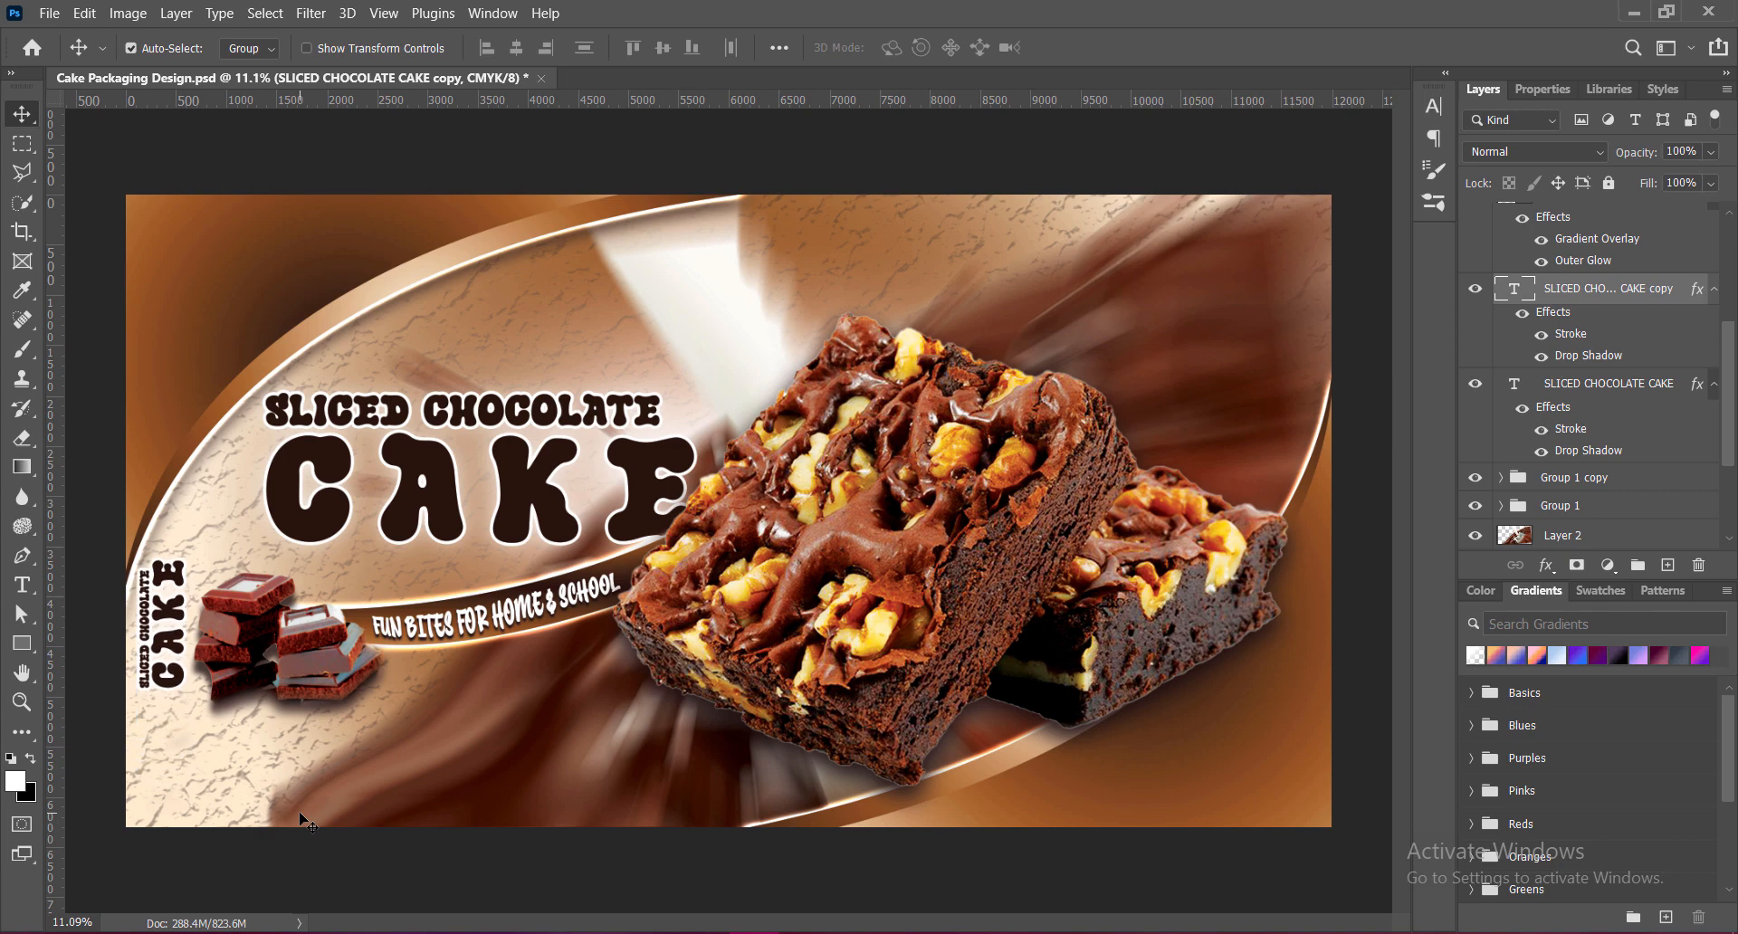
key(shift+Down)
key(shift+Up)
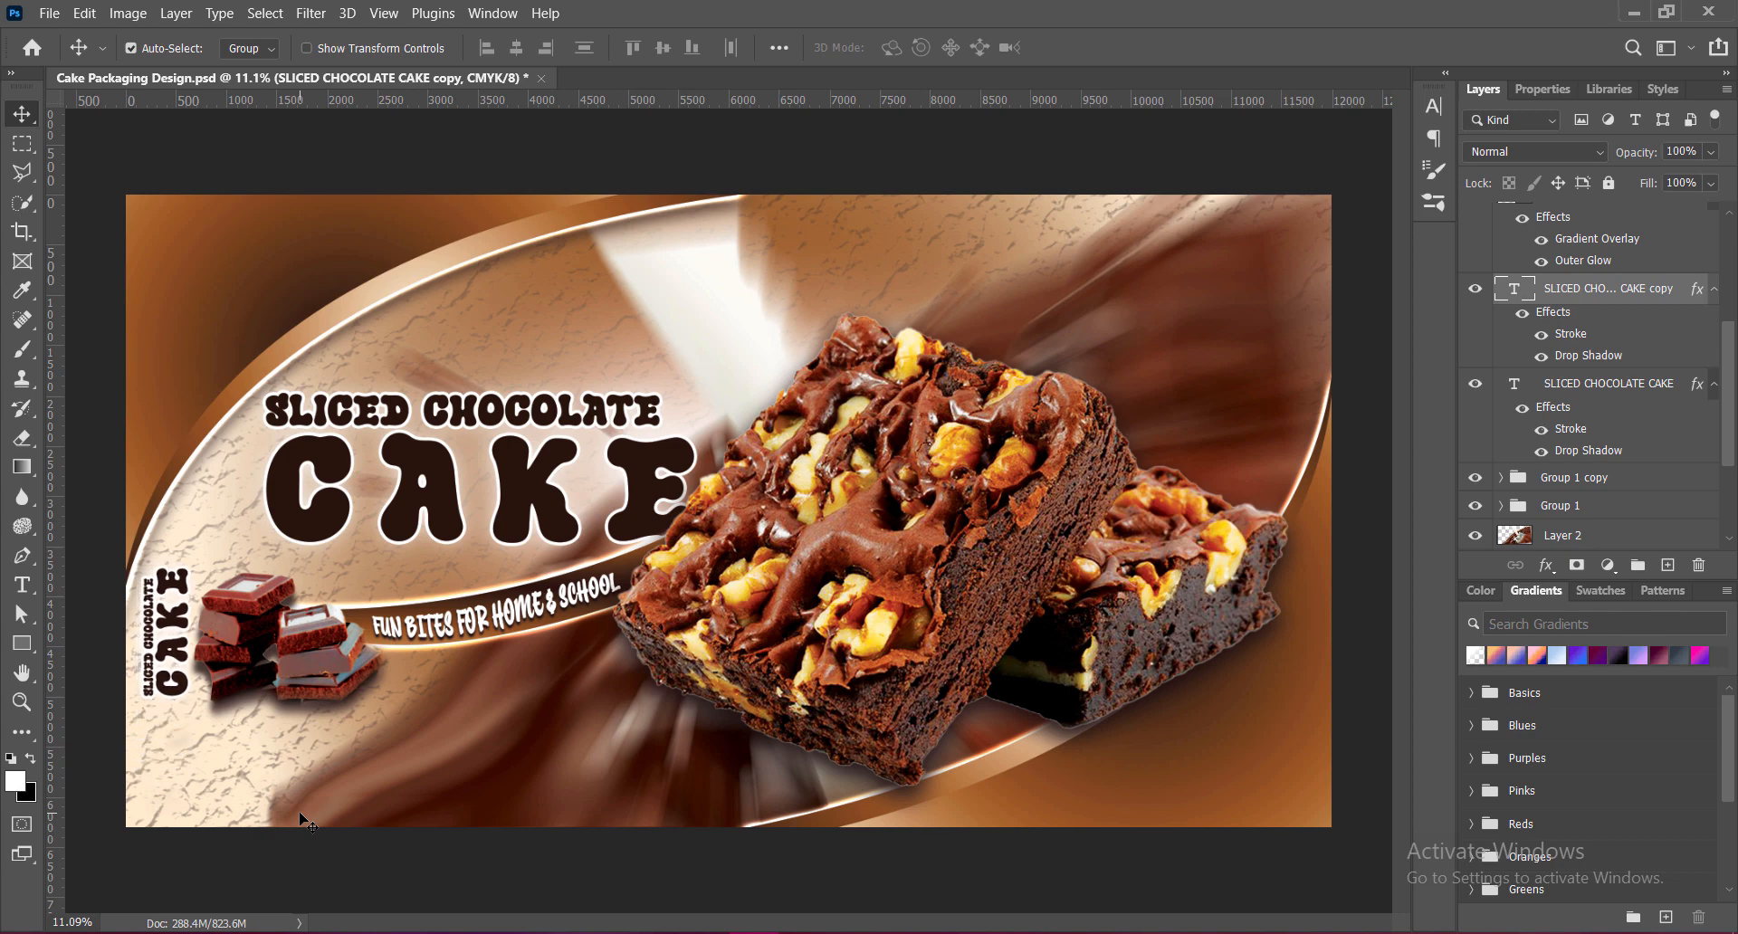
key(shift+Down)
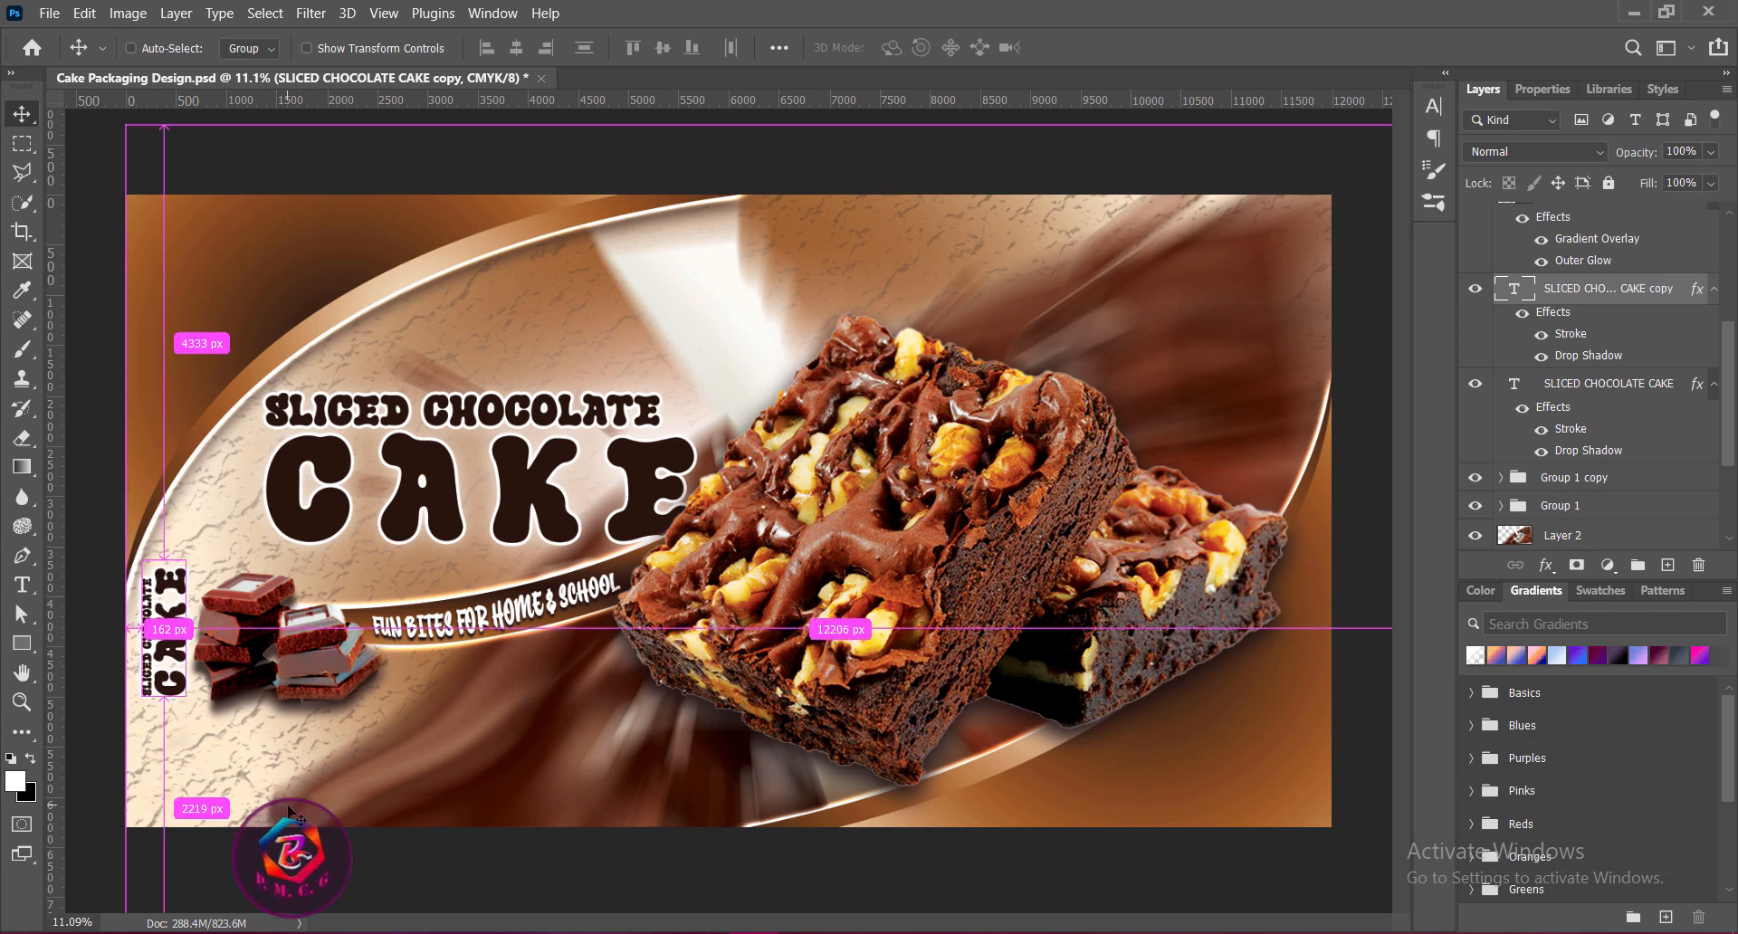
Scale the small vertical title down slightly and move it up next to the top of the chocolate pieces.
key(ctrl+t)
drag(142, 558, 148, 579)
key(Return)
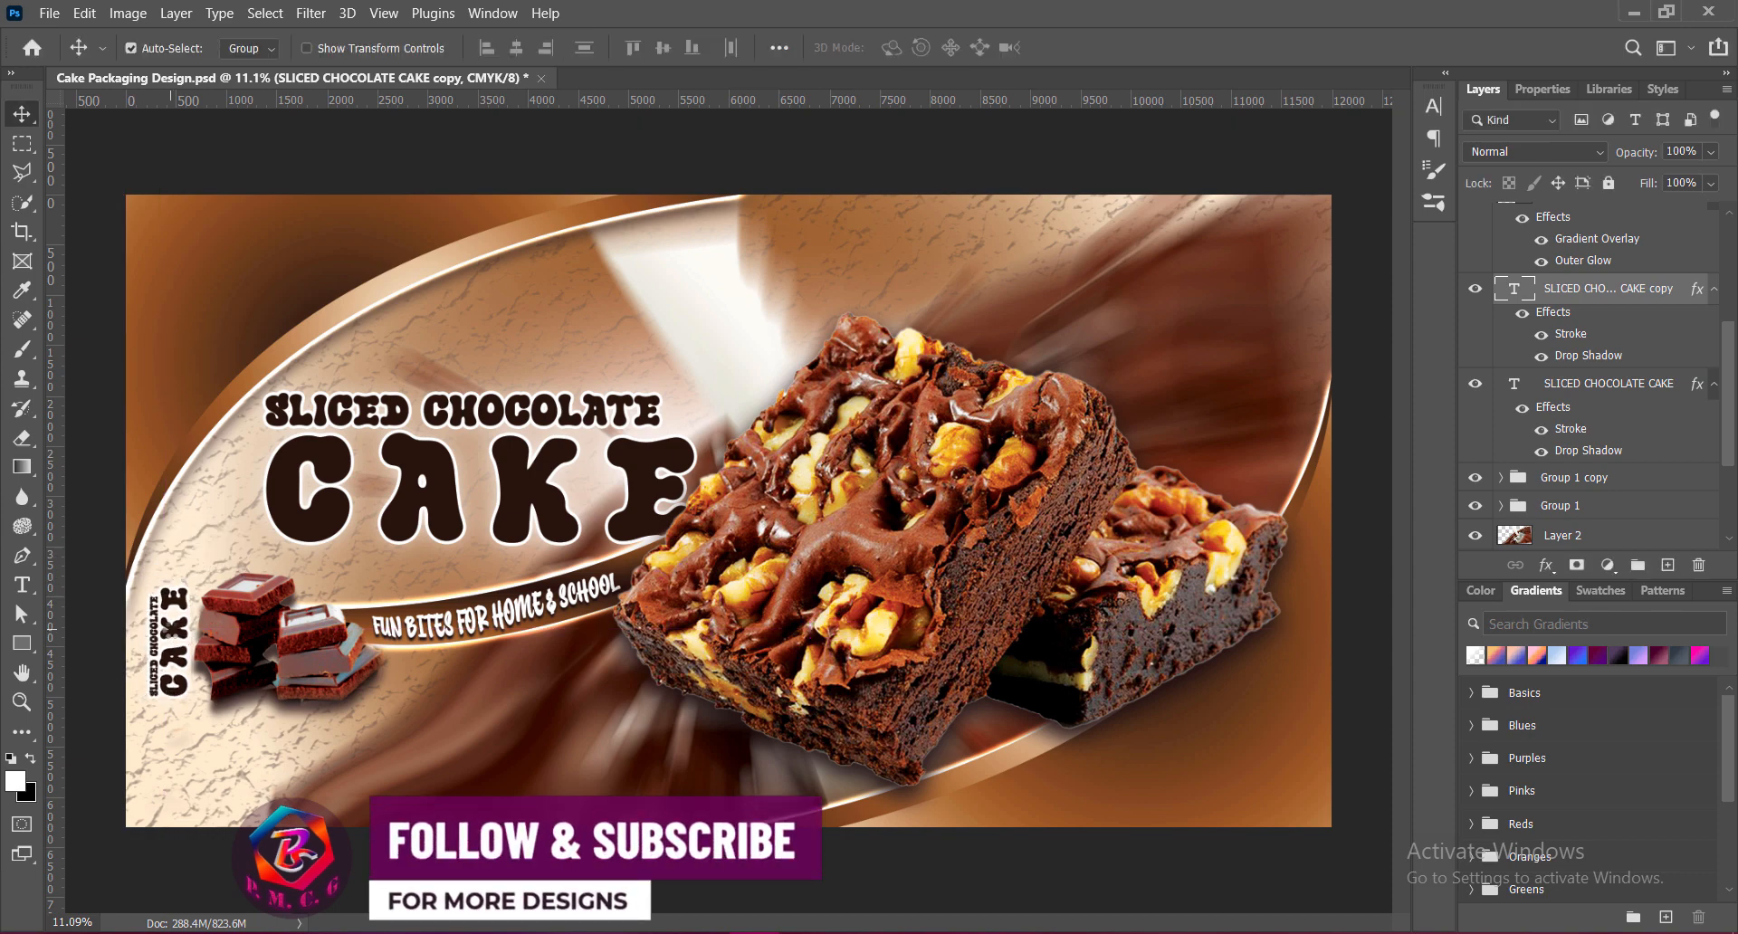
drag(177, 639, 177, 589)
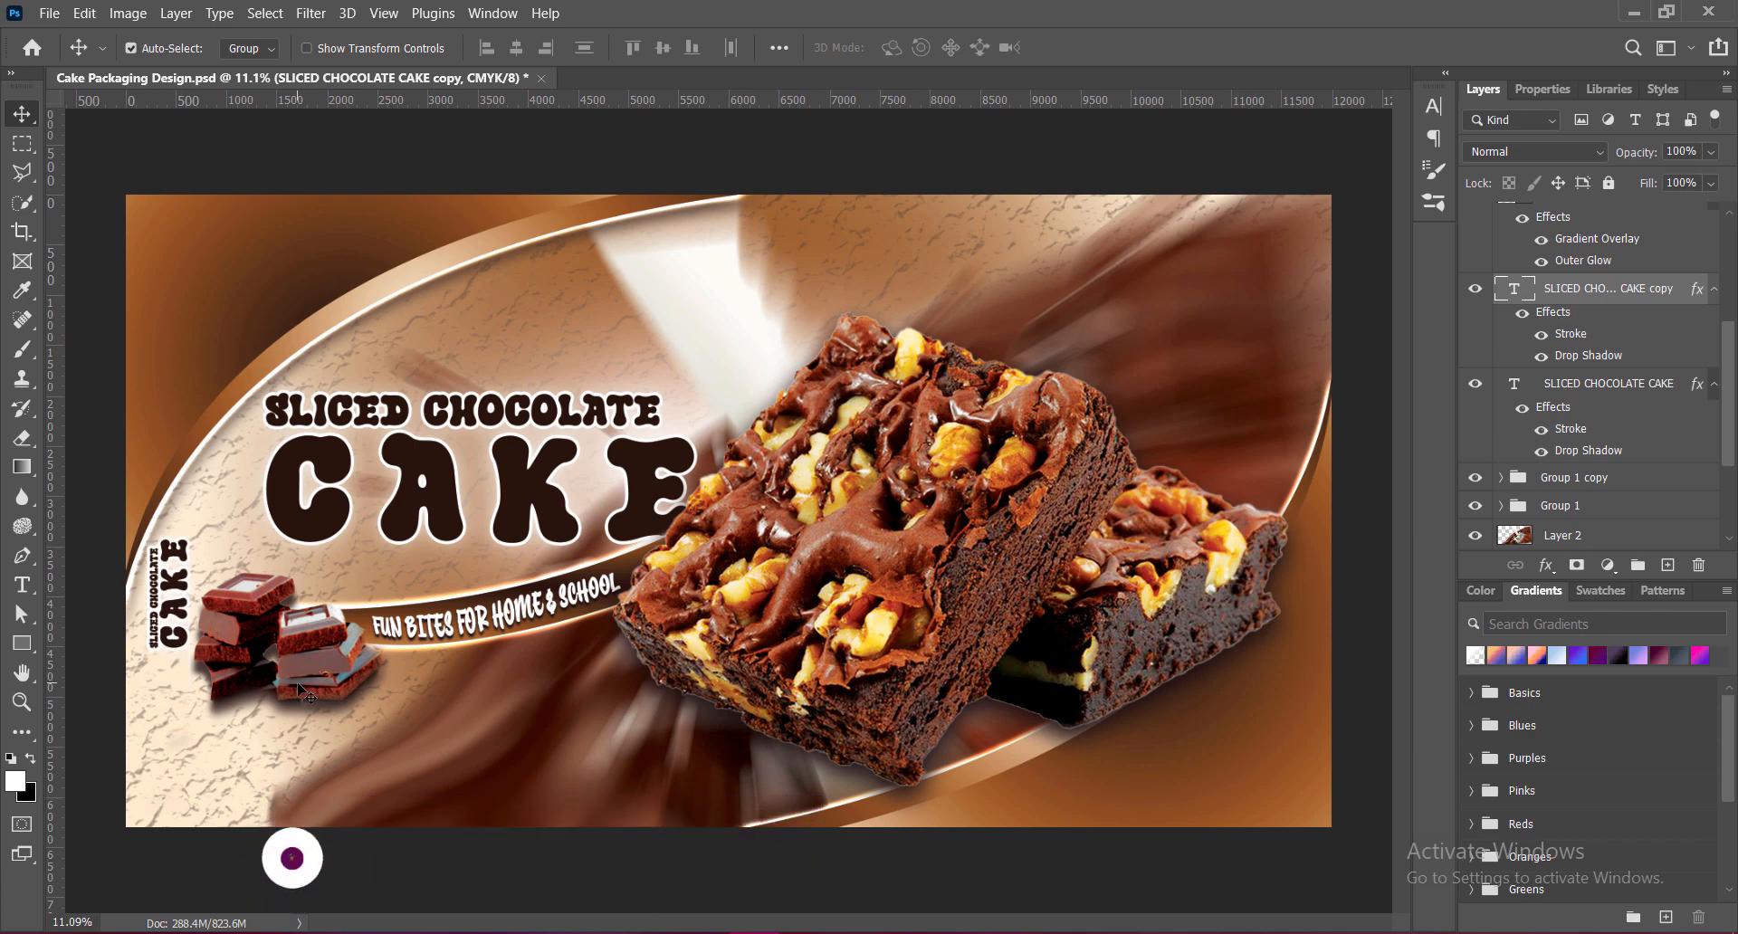
Duplicate the small vertical title to the canvas's lower-right corner and rotate the copy 180°.
drag(181, 556, 1279, 747)
key(ctrl+t)
right_click(1270, 738)
click(1317, 655)
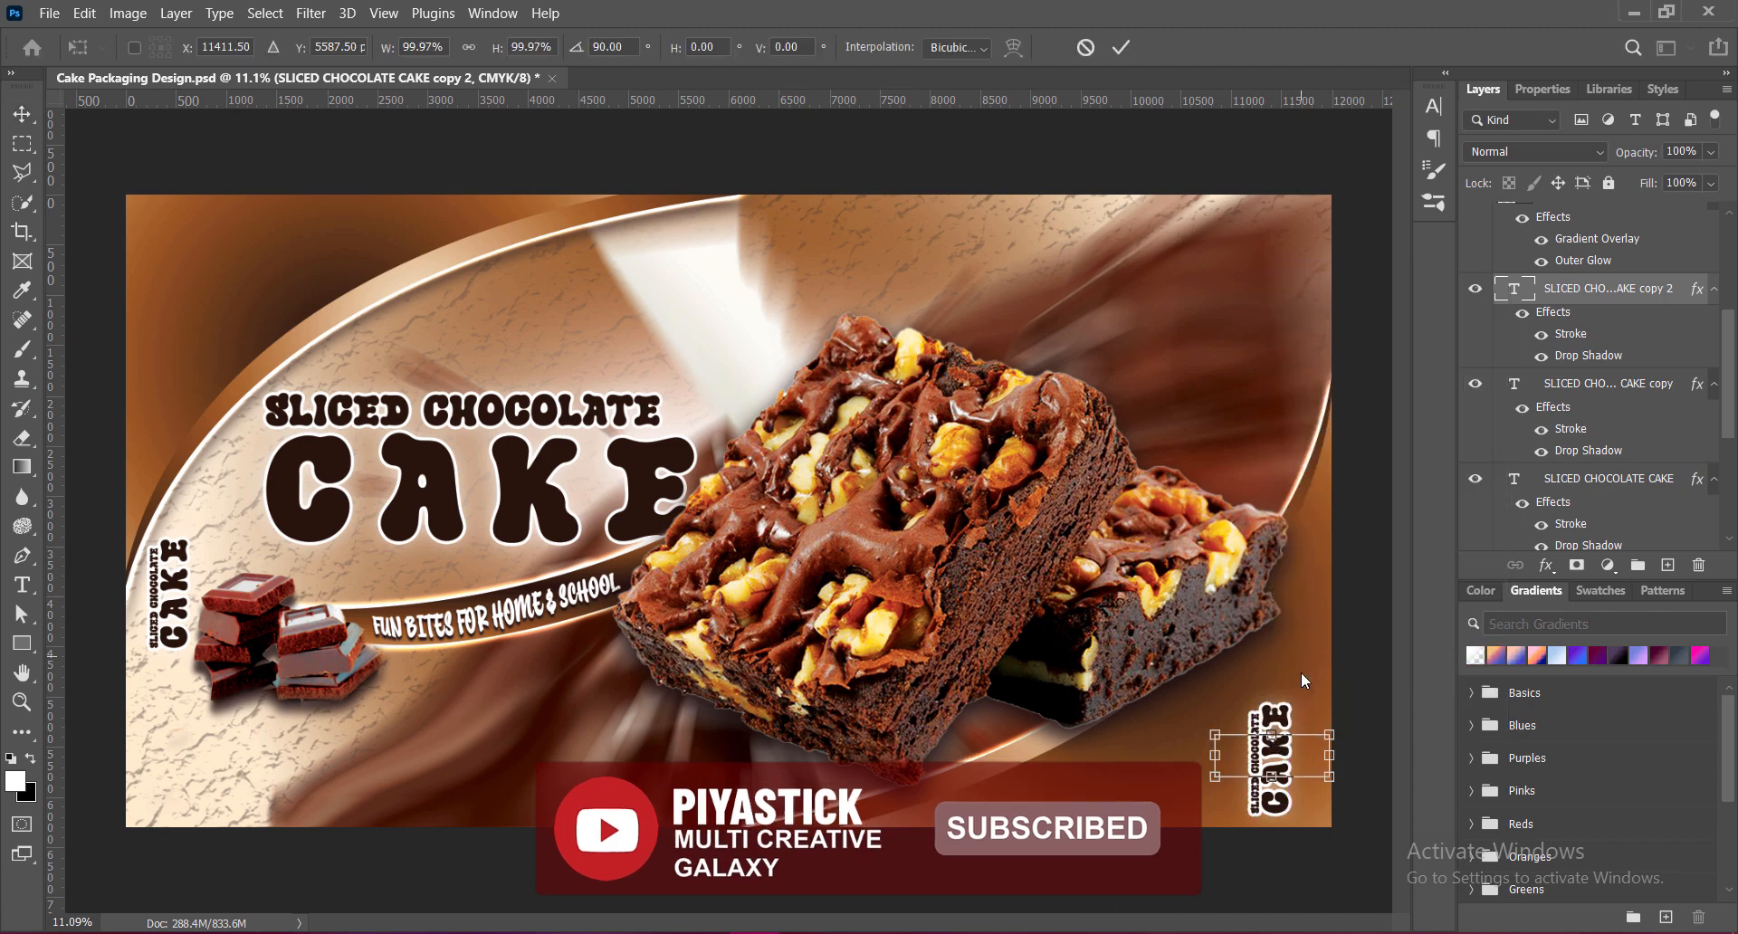
right_click(1278, 758)
click(1322, 676)
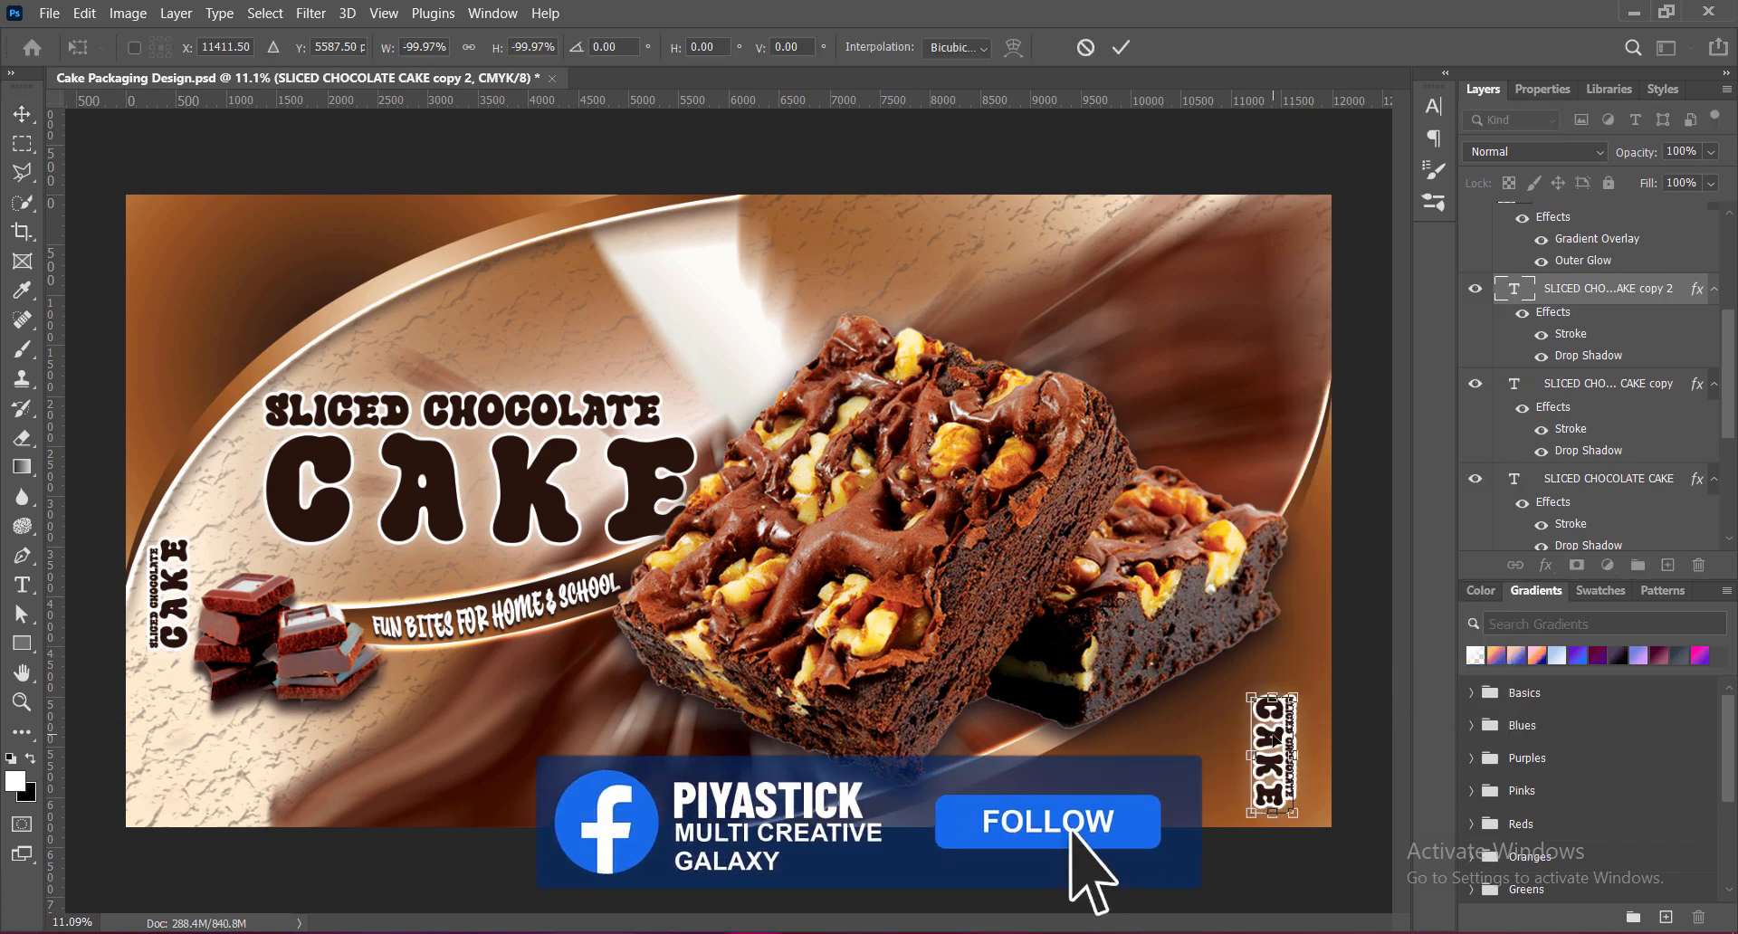
key(Return)
Recolor the lower-right title copy near-white and hide its stroke effect.
double_click(1505, 291)
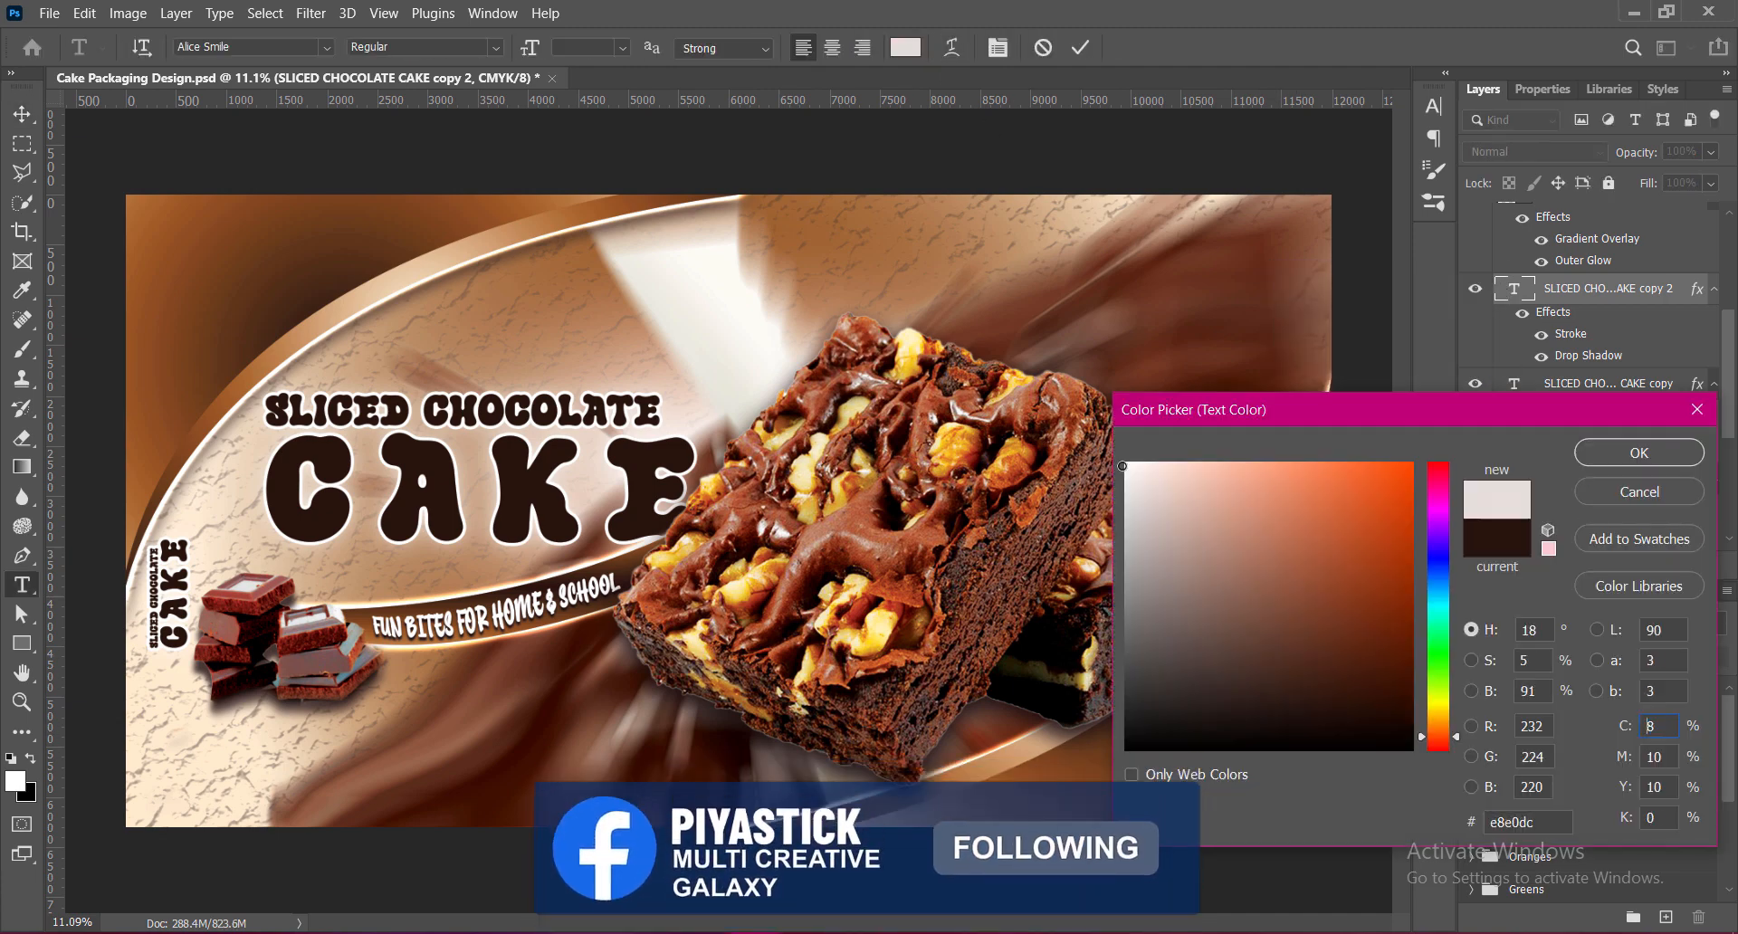
click(1541, 339)
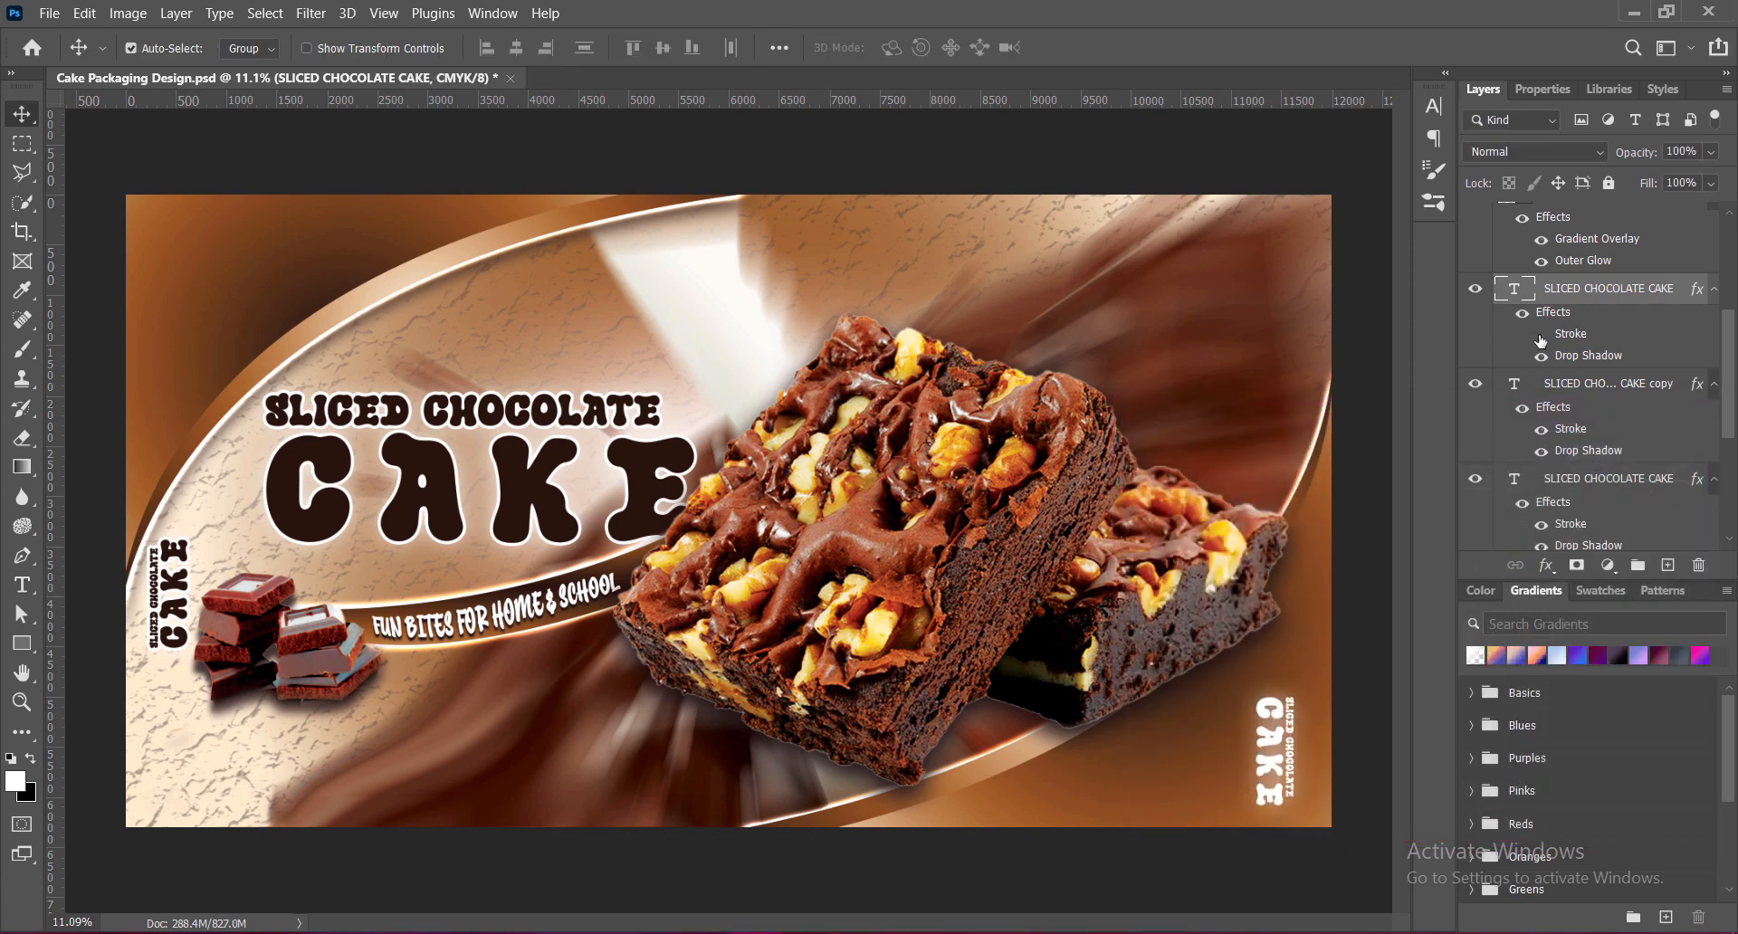
click(1541, 337)
Change the lower-right title's drop shadow to black with a distance of 21 px and a size of 45 px.
double_click(1570, 359)
click(1387, 130)
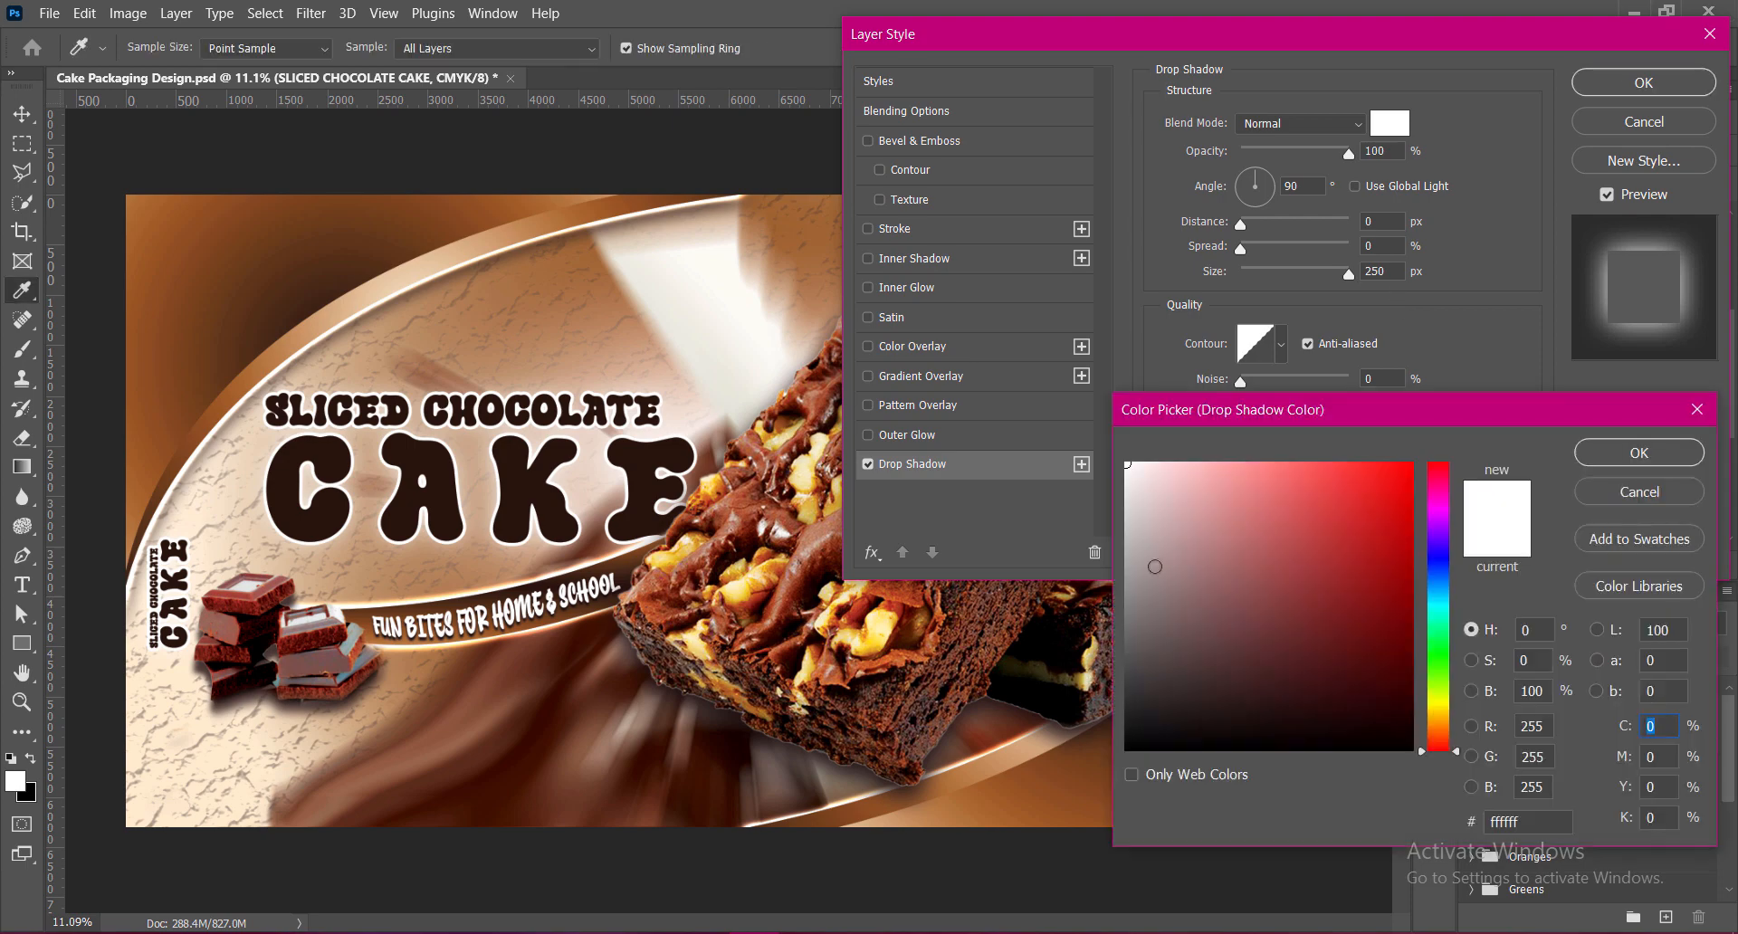
drag(1152, 570, 1125, 762)
click(1611, 453)
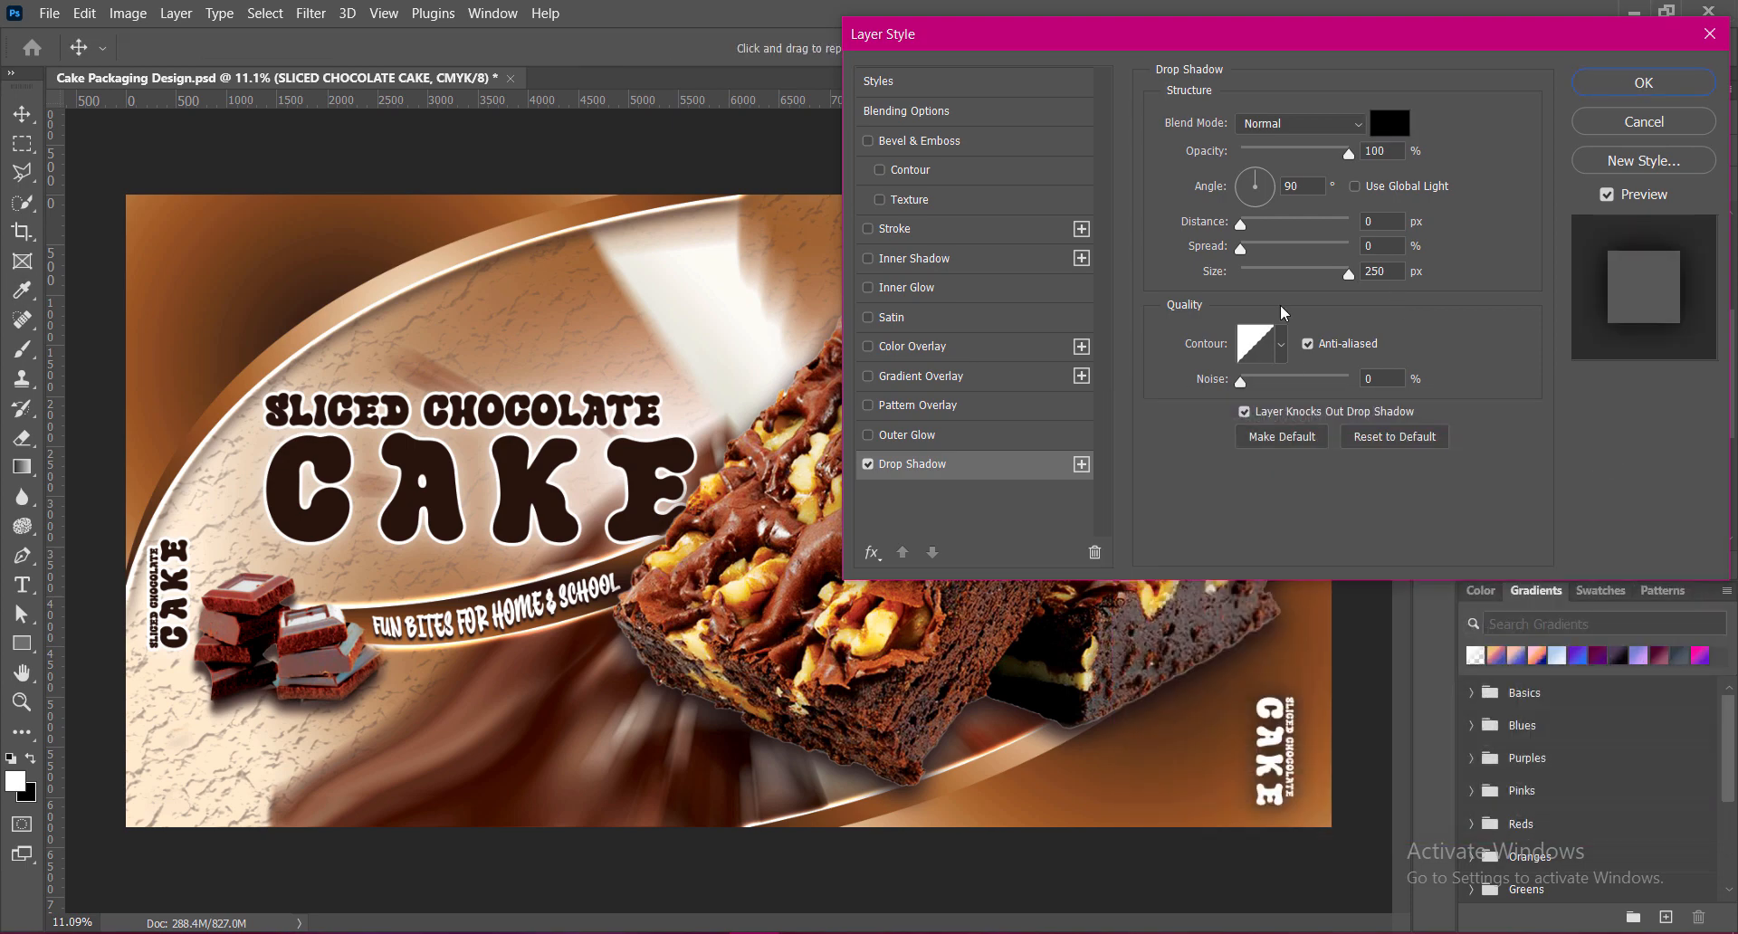
drag(1345, 281, 1279, 281)
click(1351, 274)
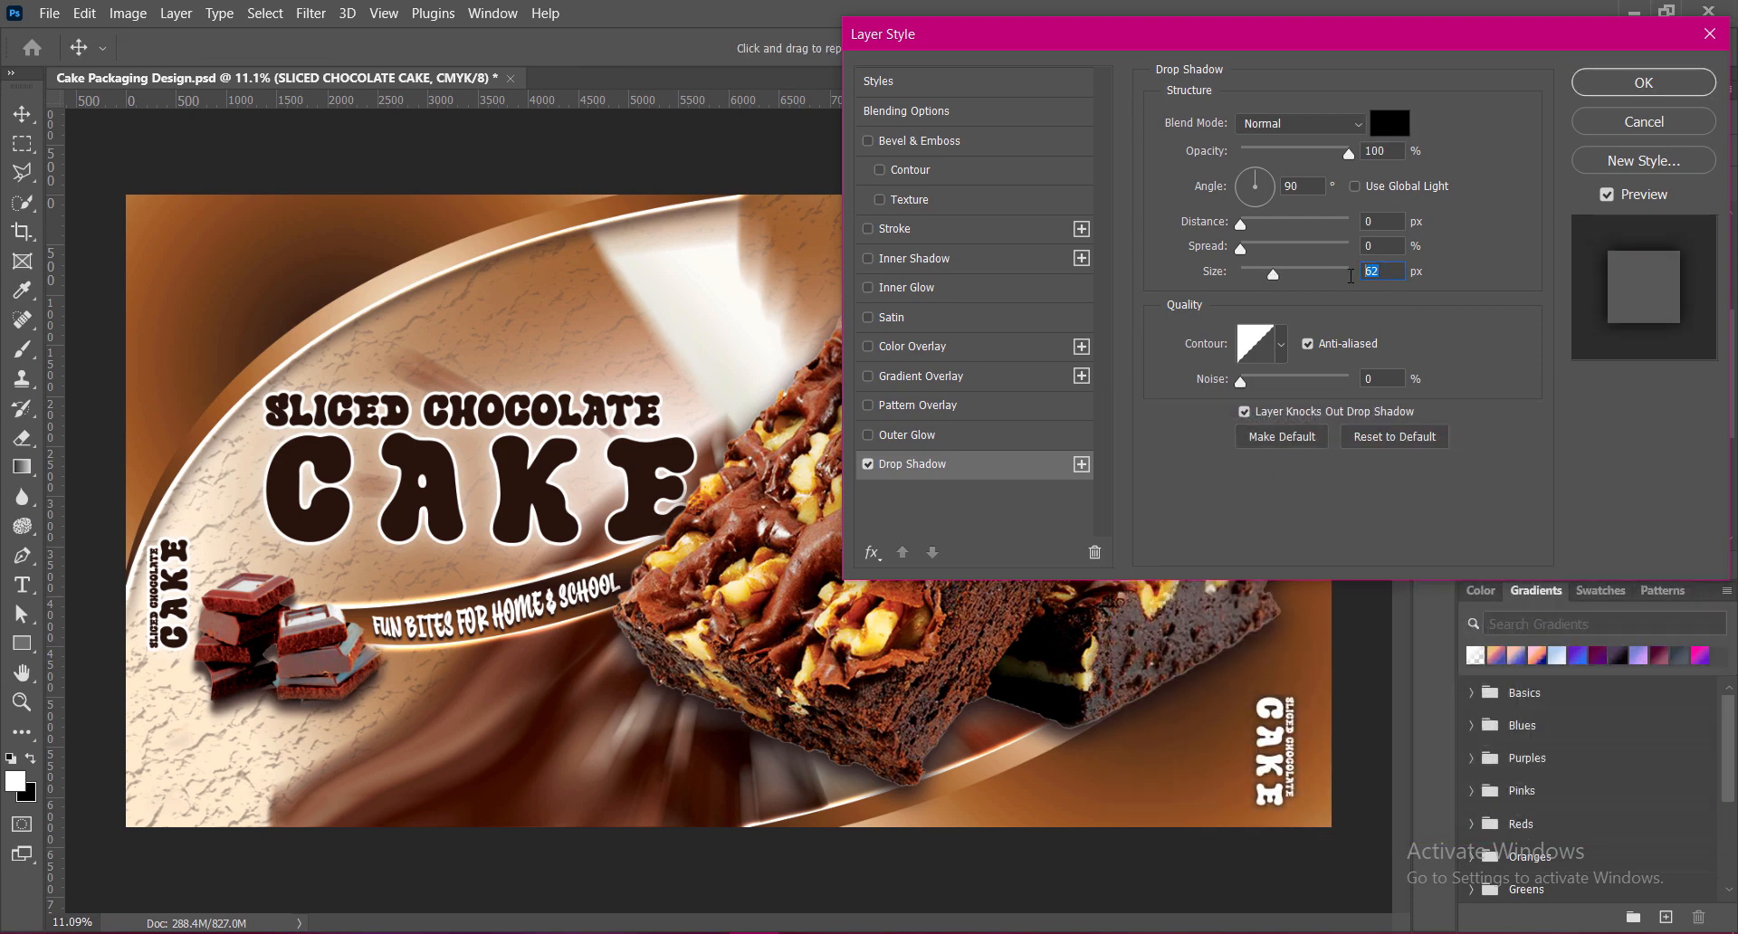
drag(1242, 222, 1268, 233)
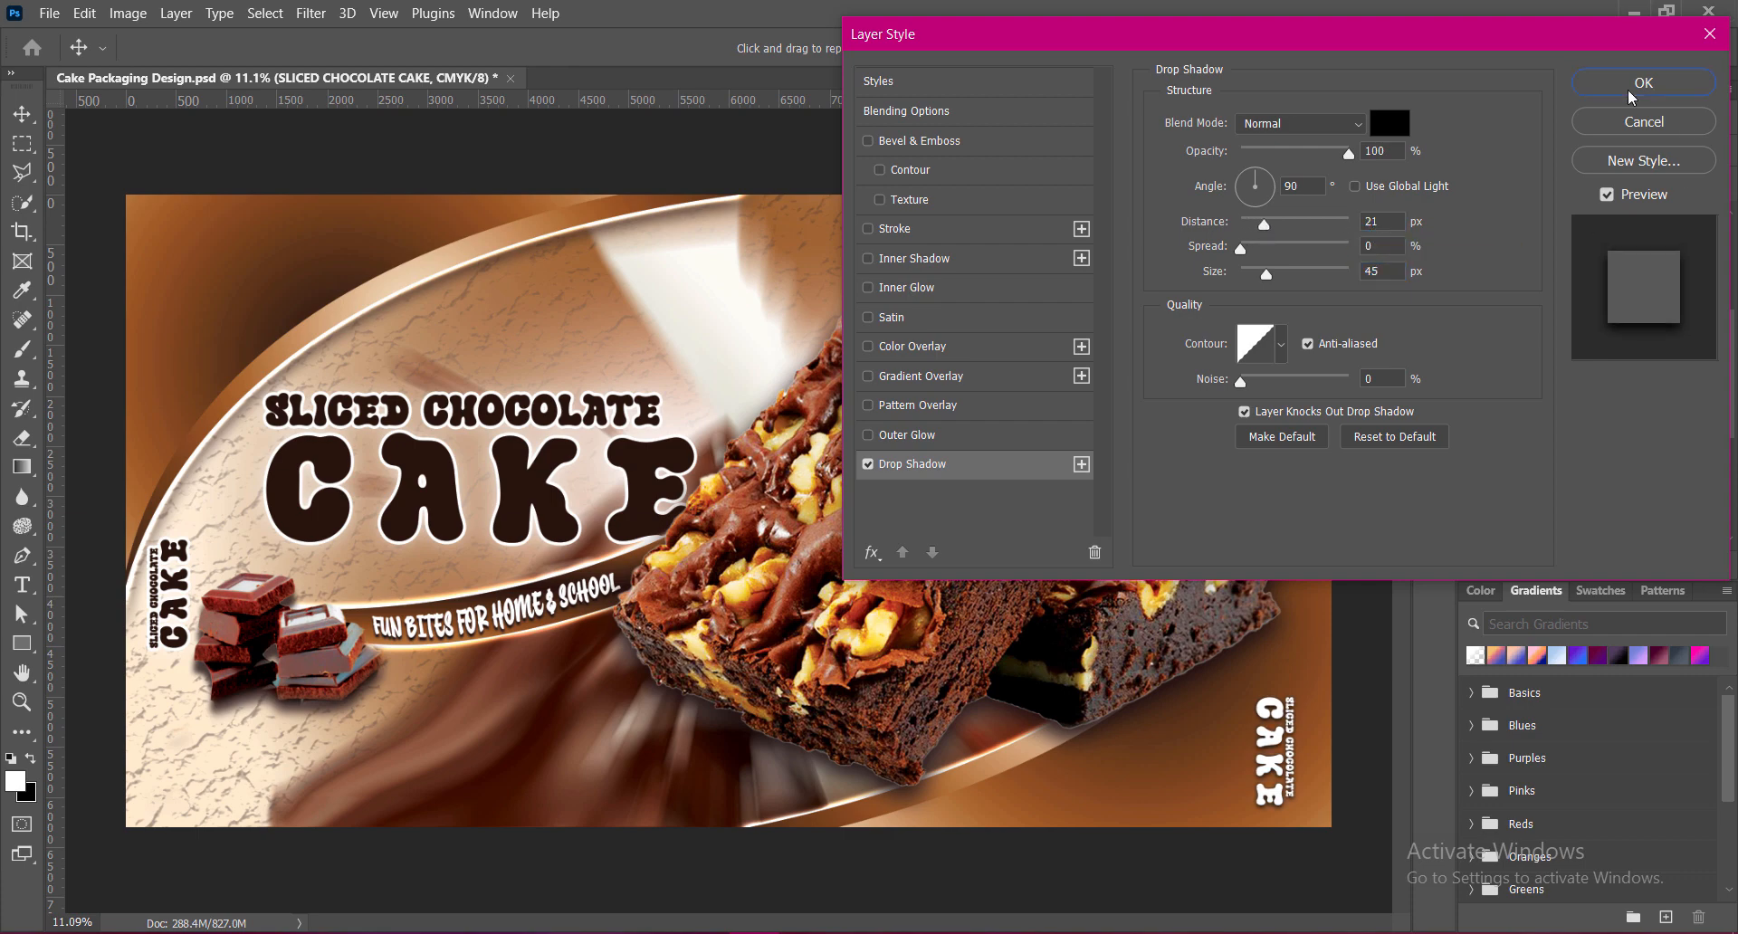
click(1644, 83)
Reposition the lower-right vertical title closer to the canvas's right edge, just above the bottom corner.
drag(1290, 754, 1296, 735)
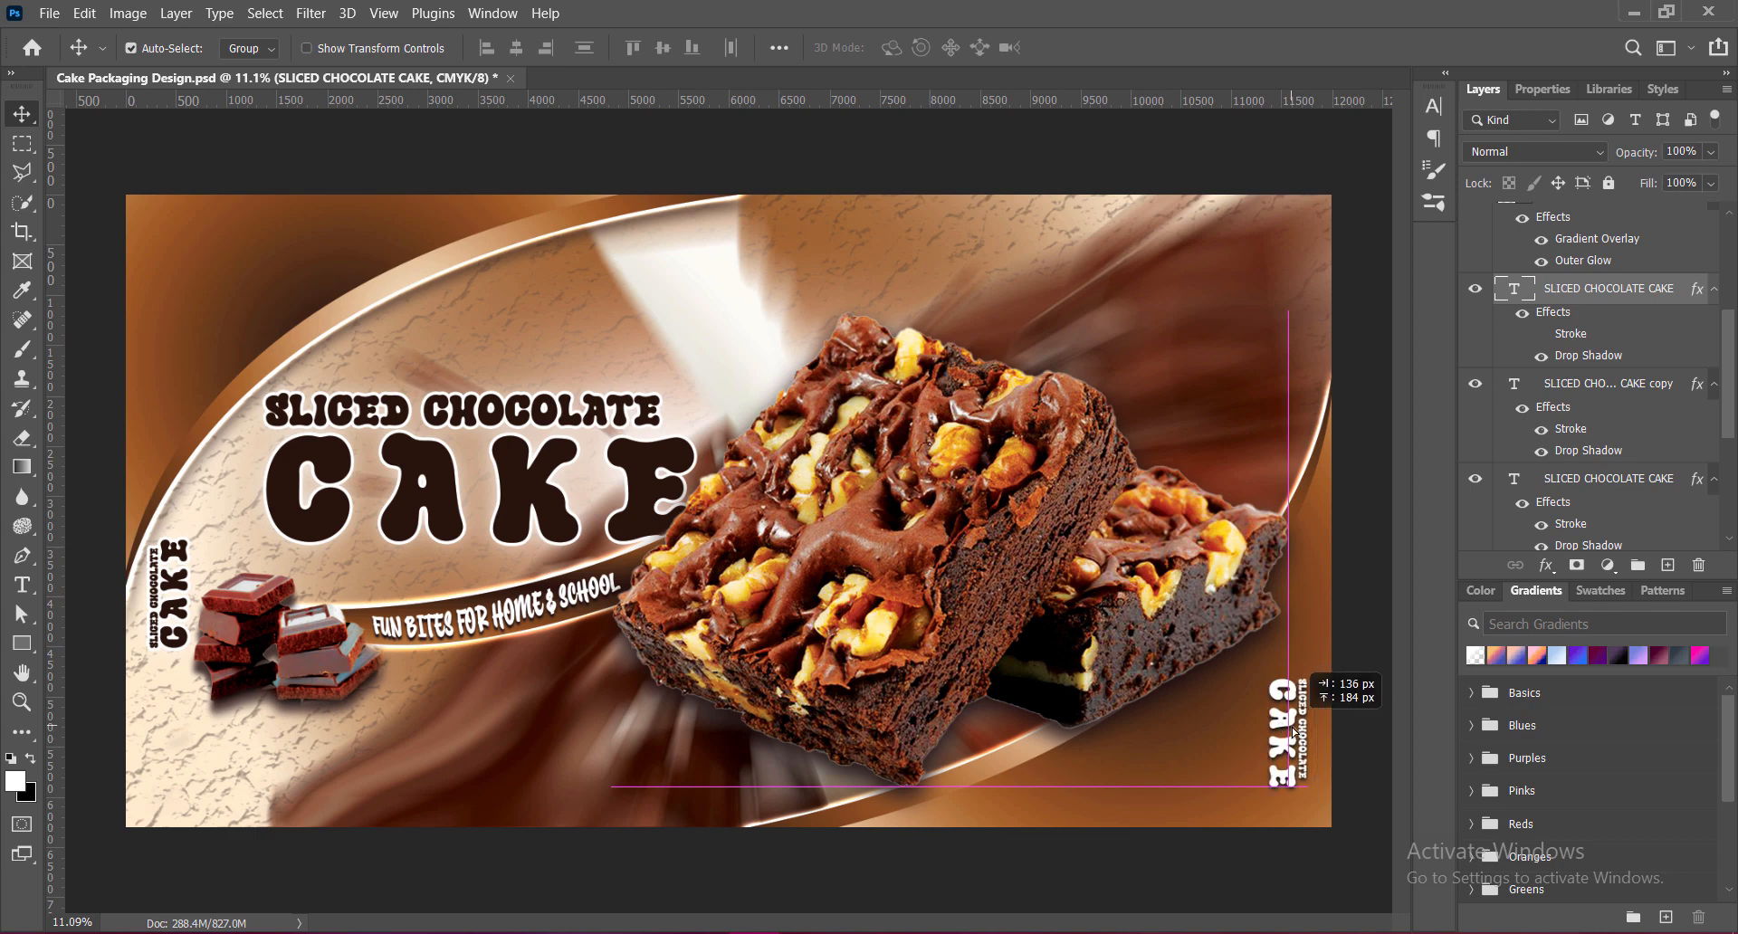
key(shift+Right)
key(shift+Right)
key(shift+Right)
key(shift+Right)
key(shift+Right)
key(shift+Right)
key(shift+Right)
key(shift+Right)
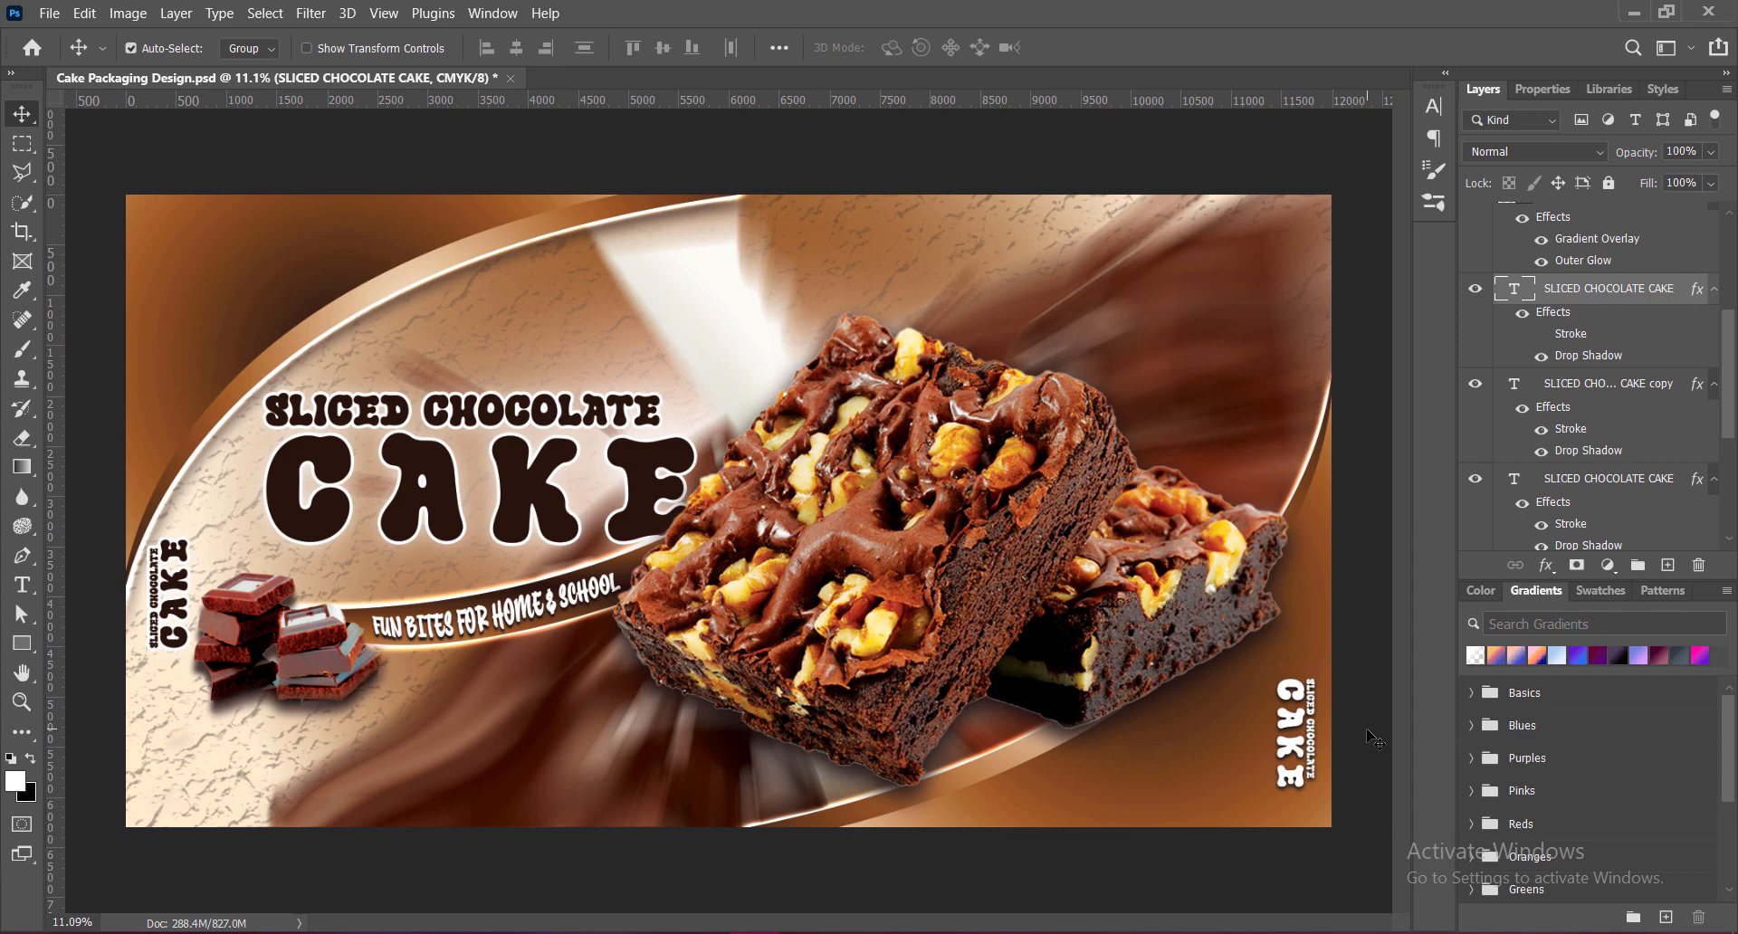
key(shift+Down)
key(shift+Down)
key(shift+Down)
key(shift+Down)
key(shift+Down)
key(shift+Down)
key(shift+Down)
key(shift+Down)
key(shift+Down)
key(shift+Down)
key(shift+Down)
key(shift+Down)
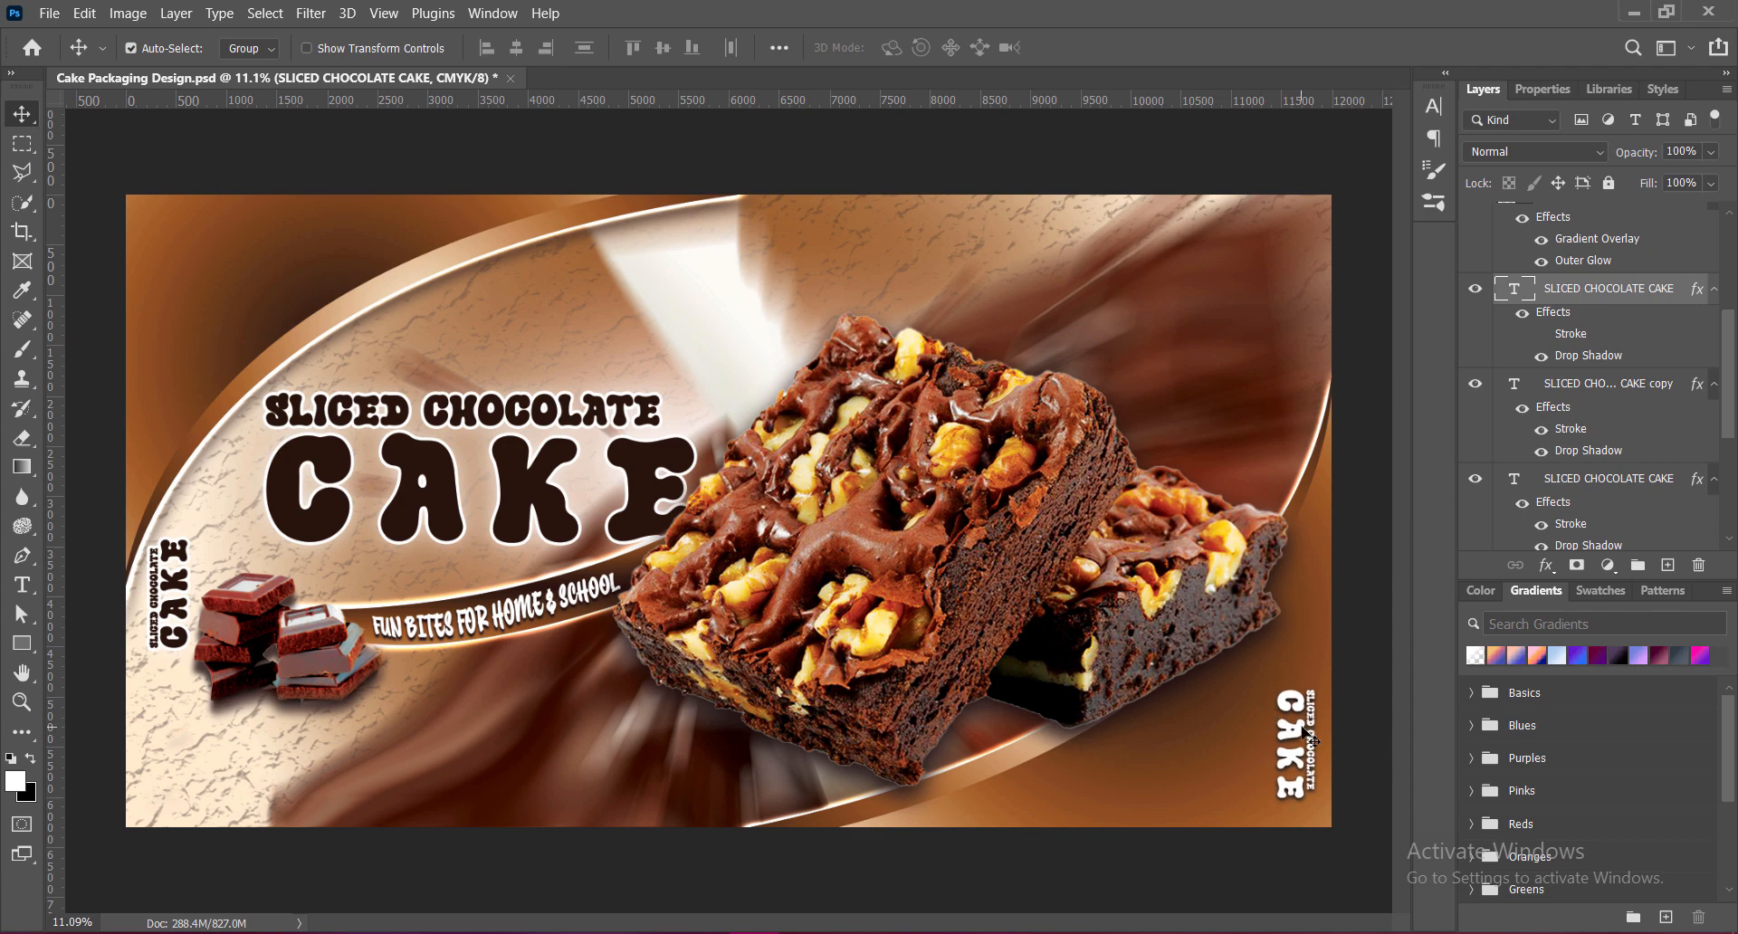
key(shift+Right)
key(shift+Right)
key(shift+Right)
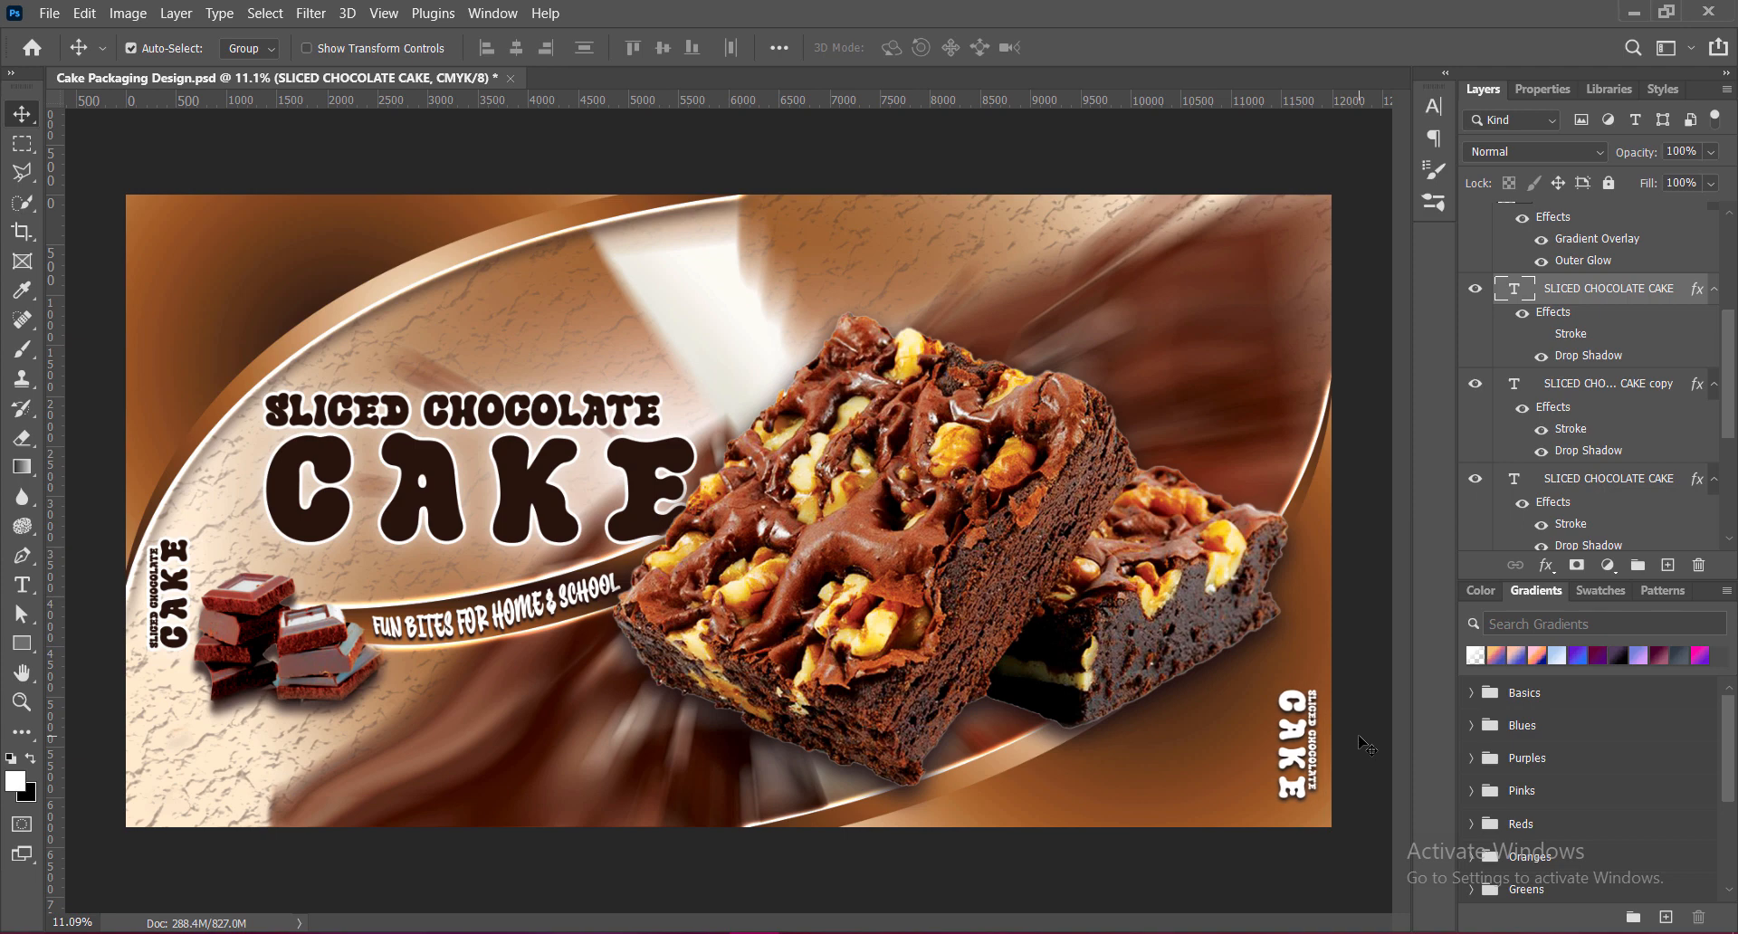
key(shift+Down)
key(shift+Down)
key(shift+Down)
key(shift+Down)
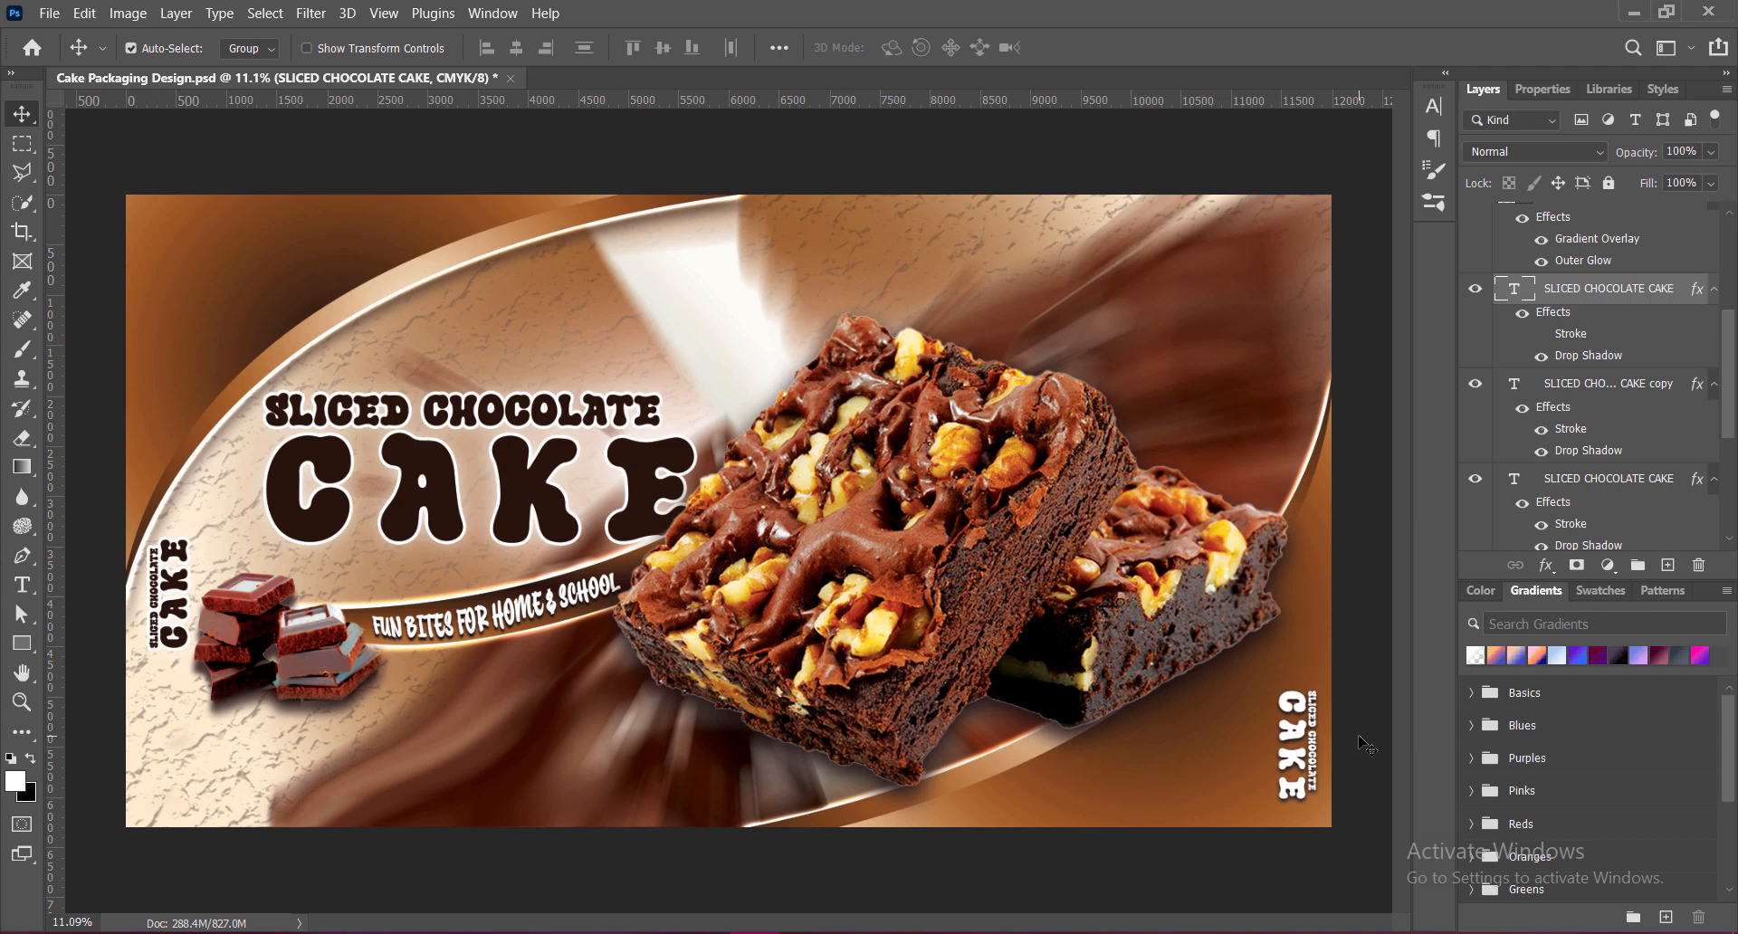
click(1361, 738)
Nudge the vertical title beside the chocolate pieces slightly down and toward the left edge, and save the document.
click(188, 653)
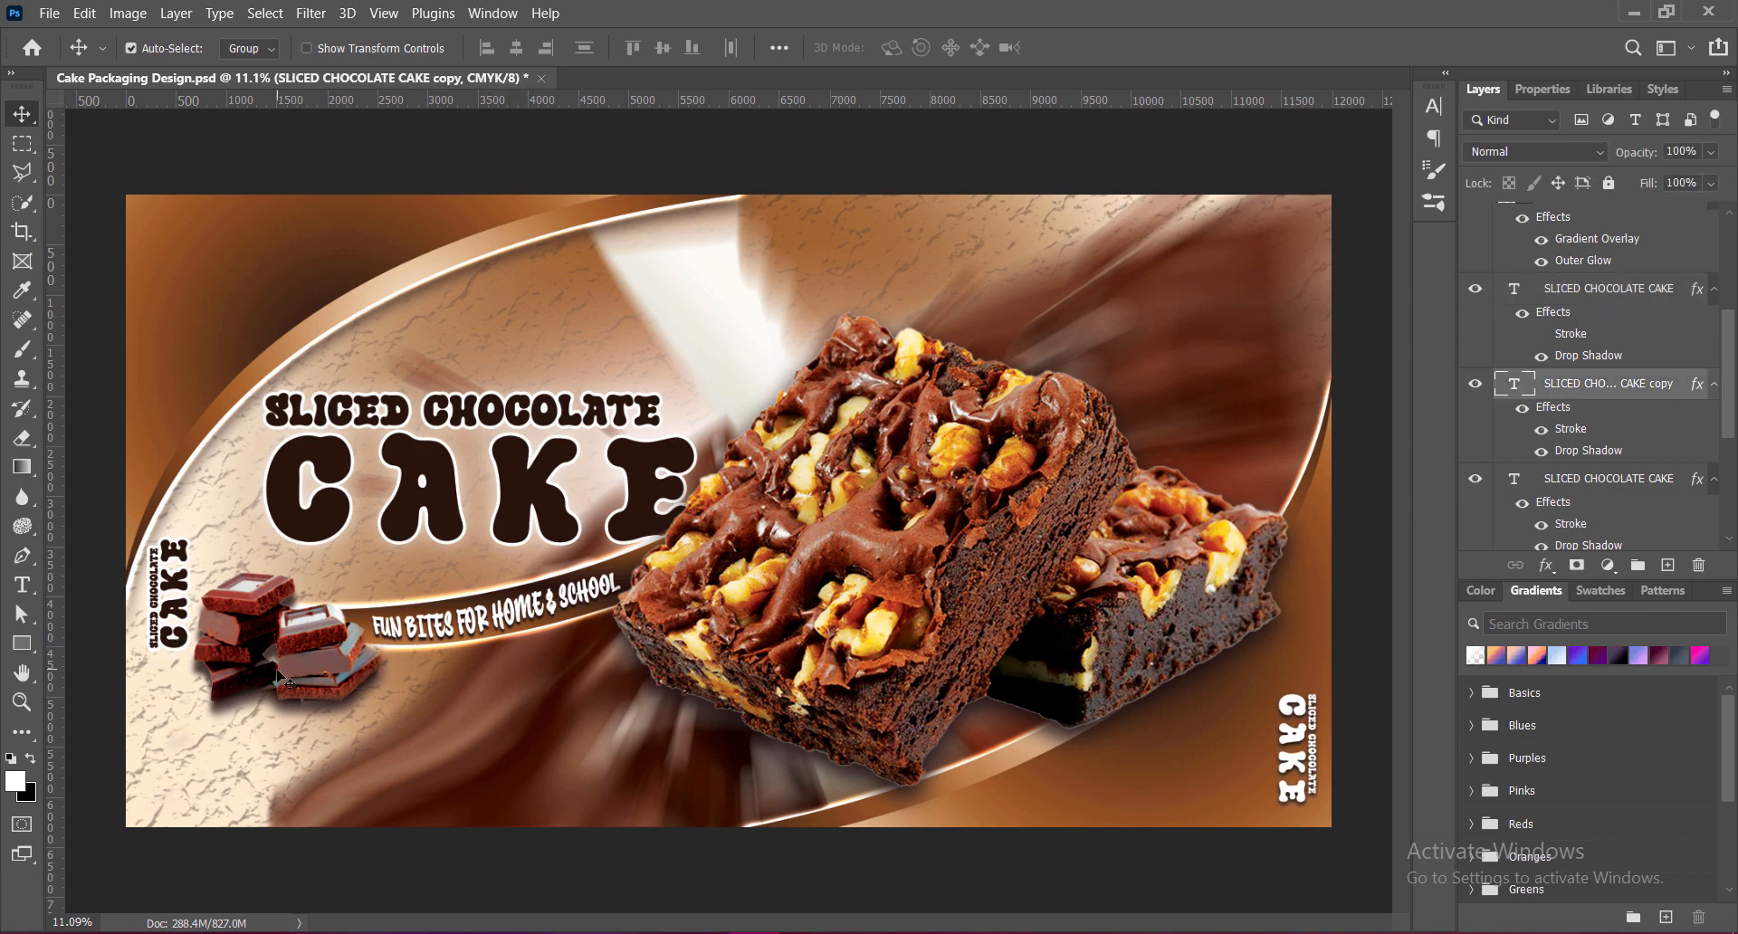
key(shift+Down)
key(shift+Down)
key(shift+Down)
key(shift+Down)
key(shift+Down)
key(shift+Down)
key(shift+Down)
key(shift+Down)
key(shift+Down)
key(shift+Down)
key(shift+Down)
key(shift+Down)
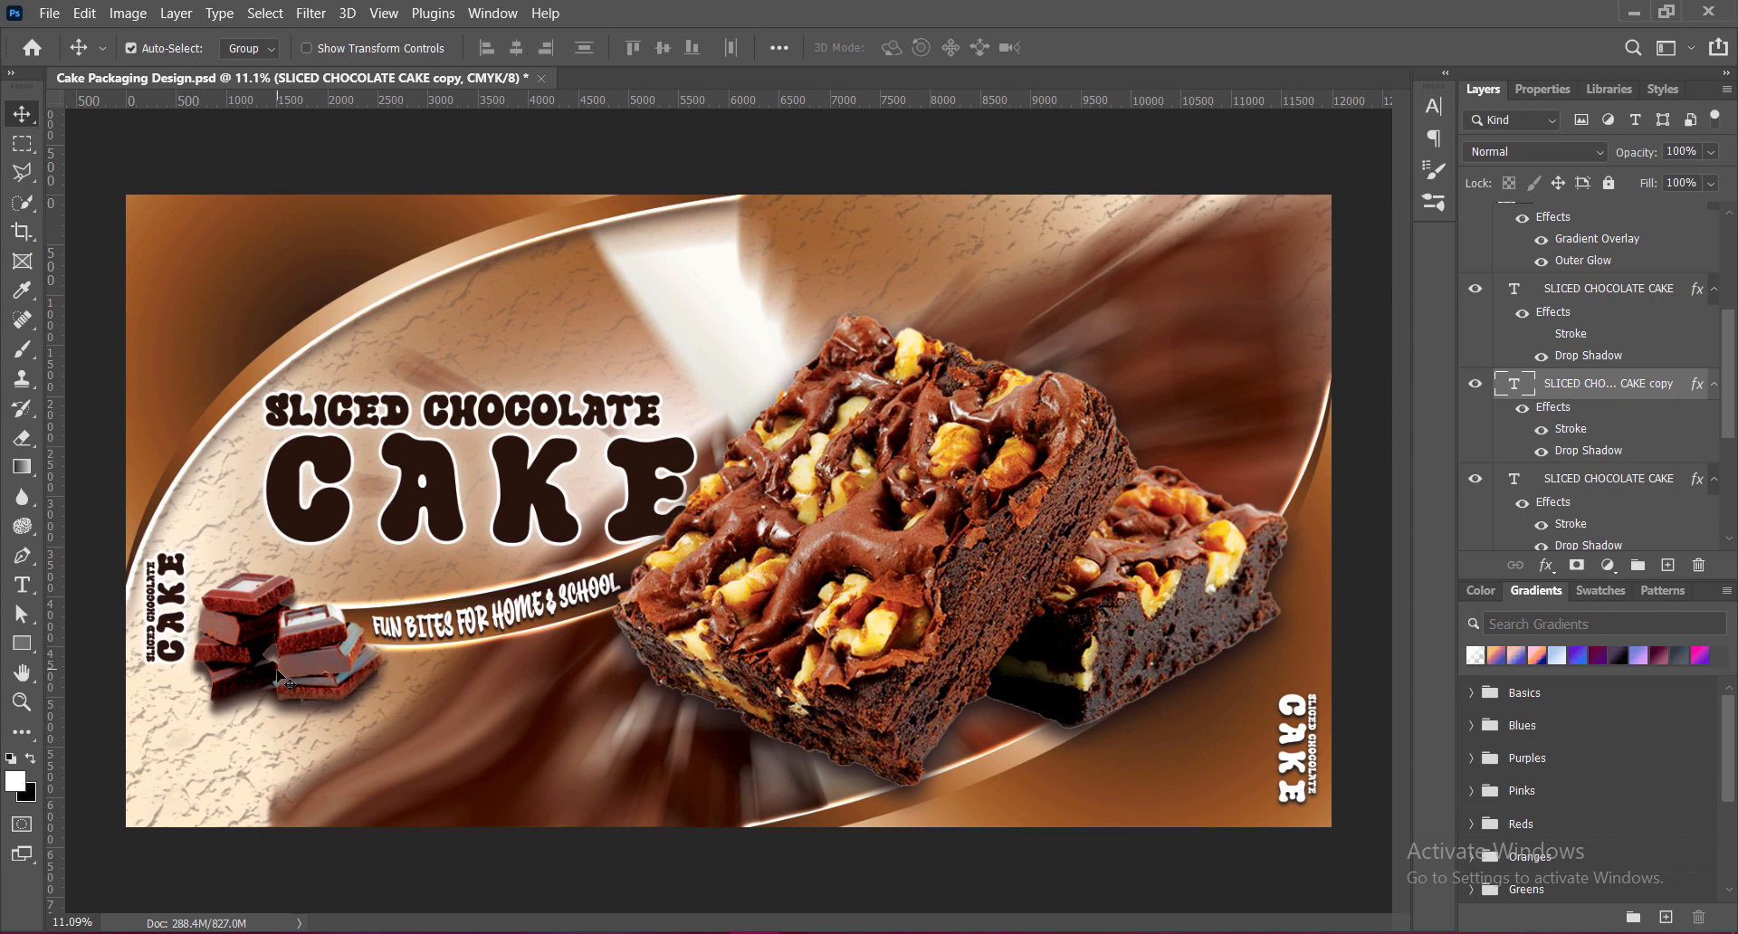
key(shift+Left)
key(shift+Left)
key(shift+Left)
key(shift+Left)
click(1362, 631)
key(ctrl+s)
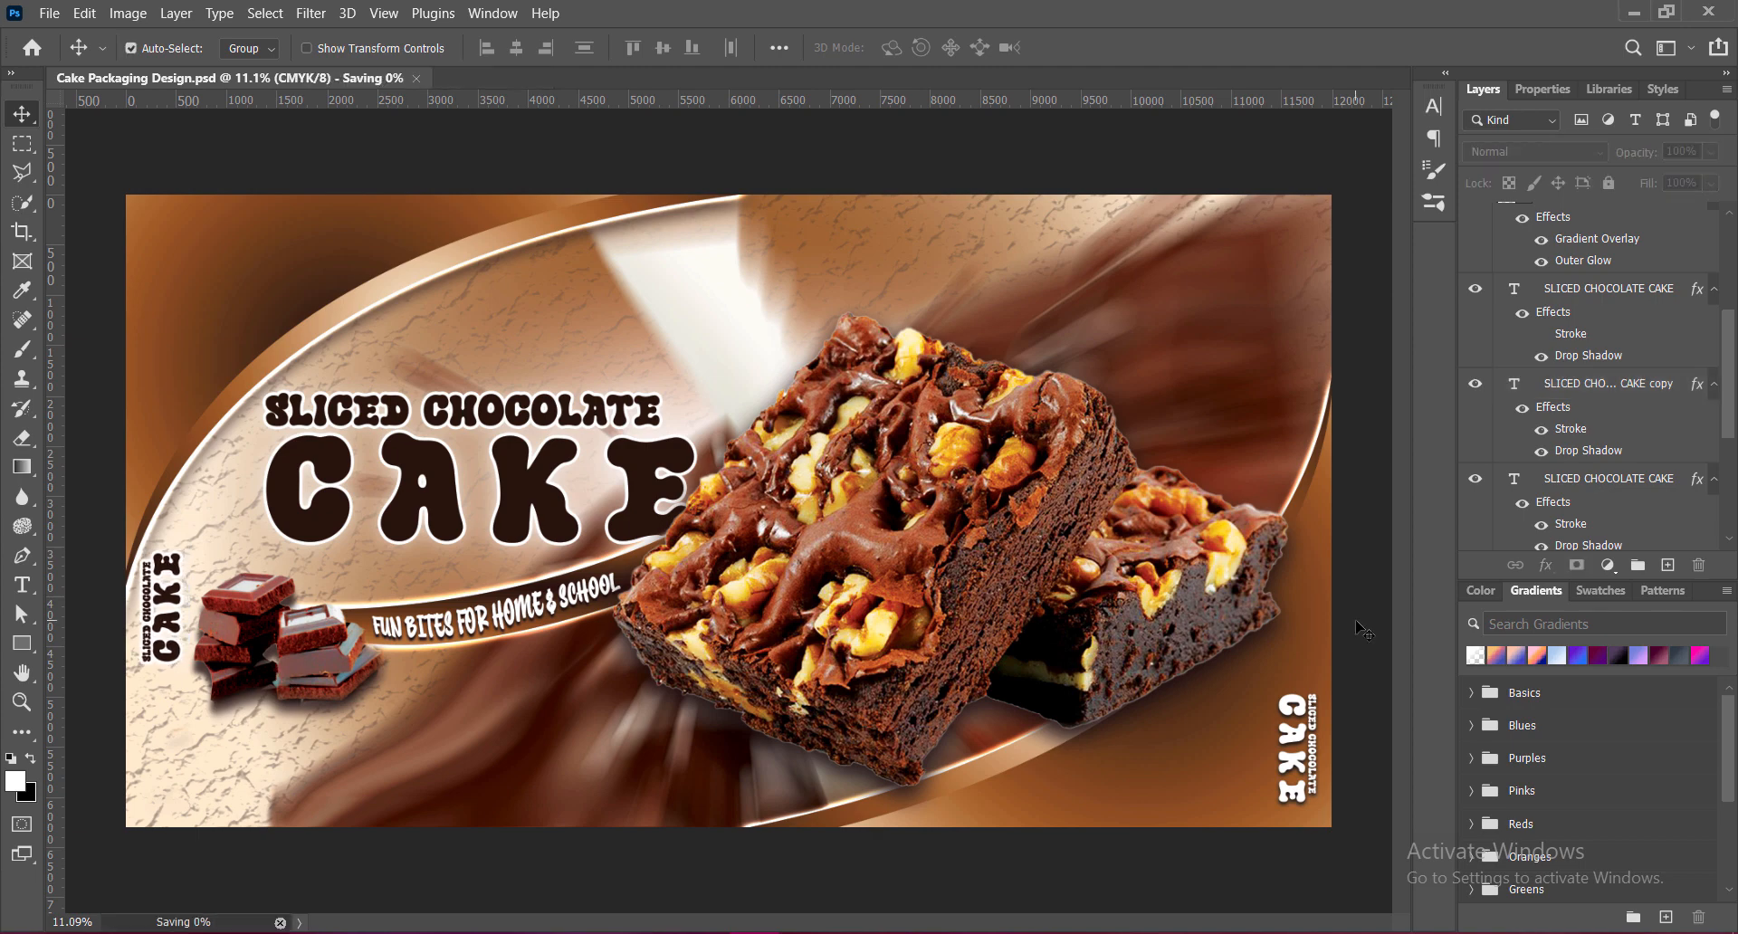
Enlarge the main SLICED CHOCOLATE CAKE title slightly toward its lower-left corner and save the document.
click(307, 532)
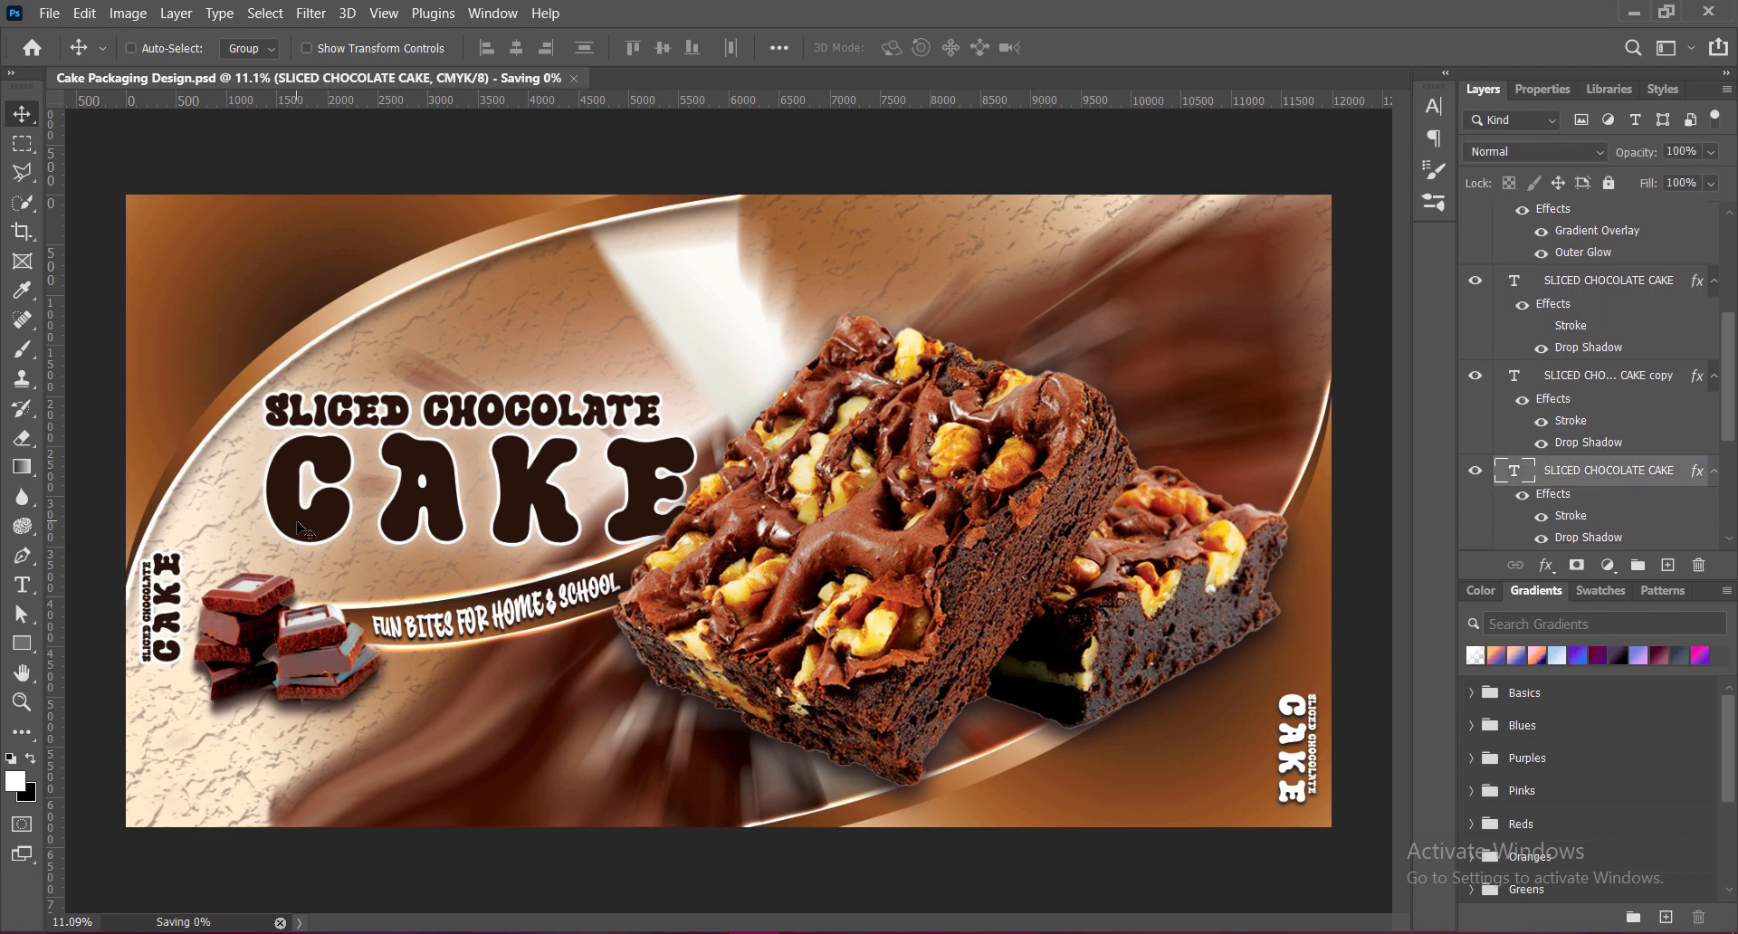
key(ctrl+t)
drag(266, 560, 255, 565)
key(Return)
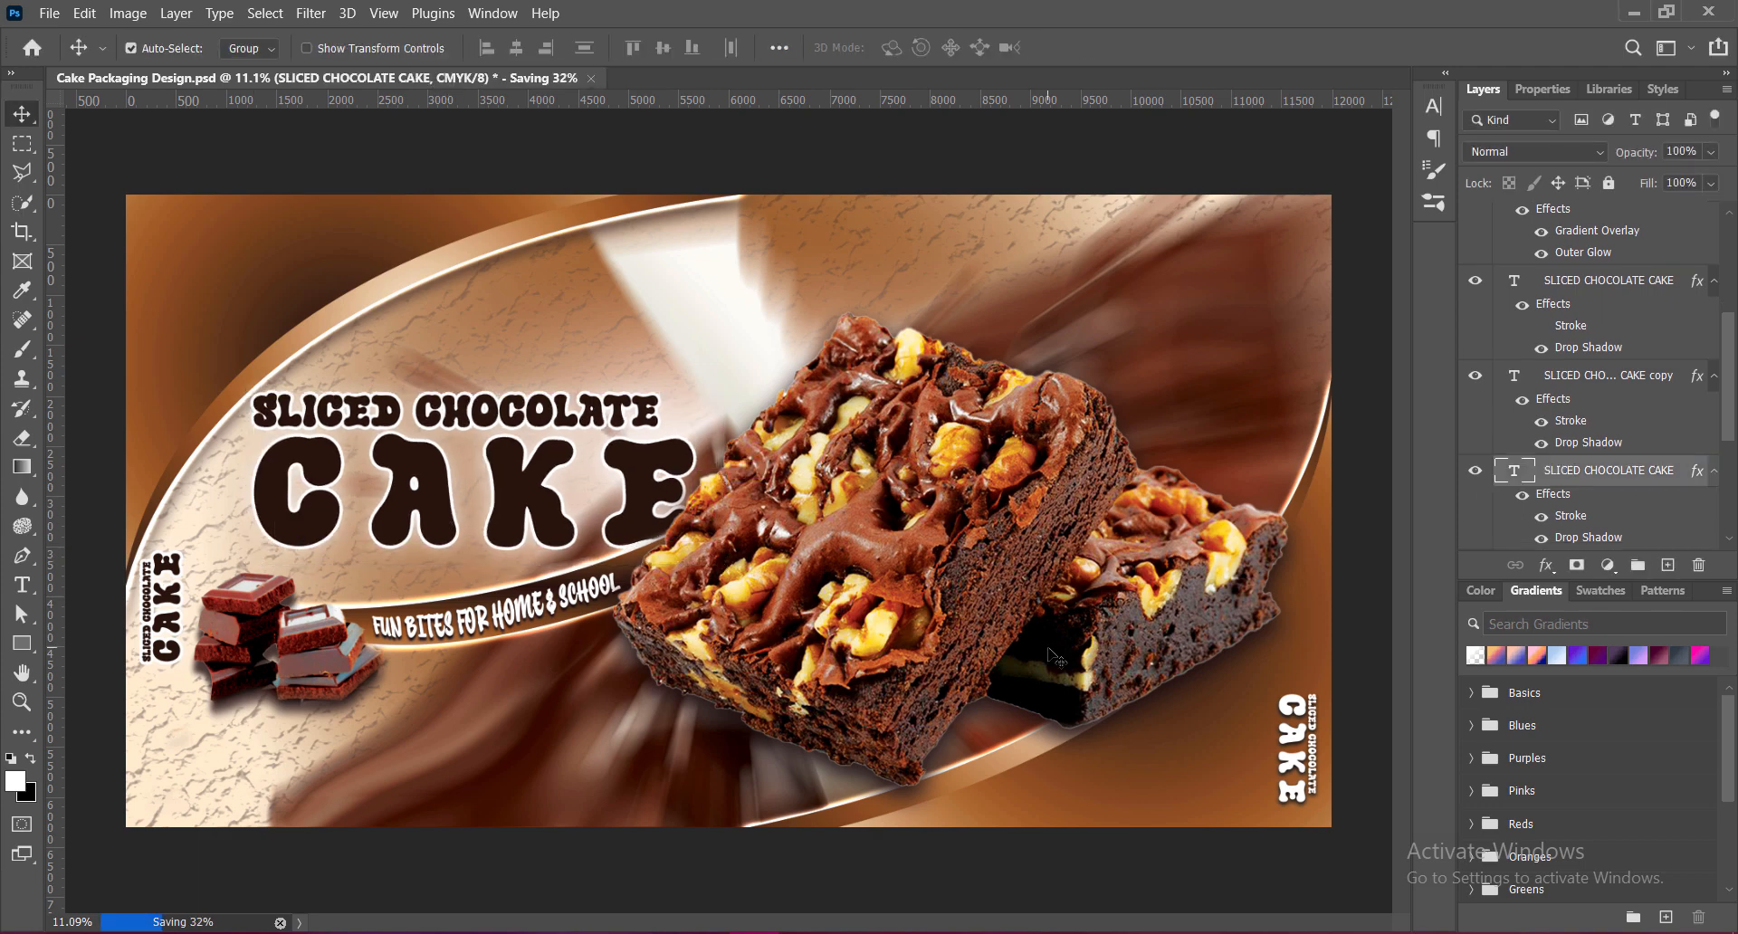
key(ctrl+s)
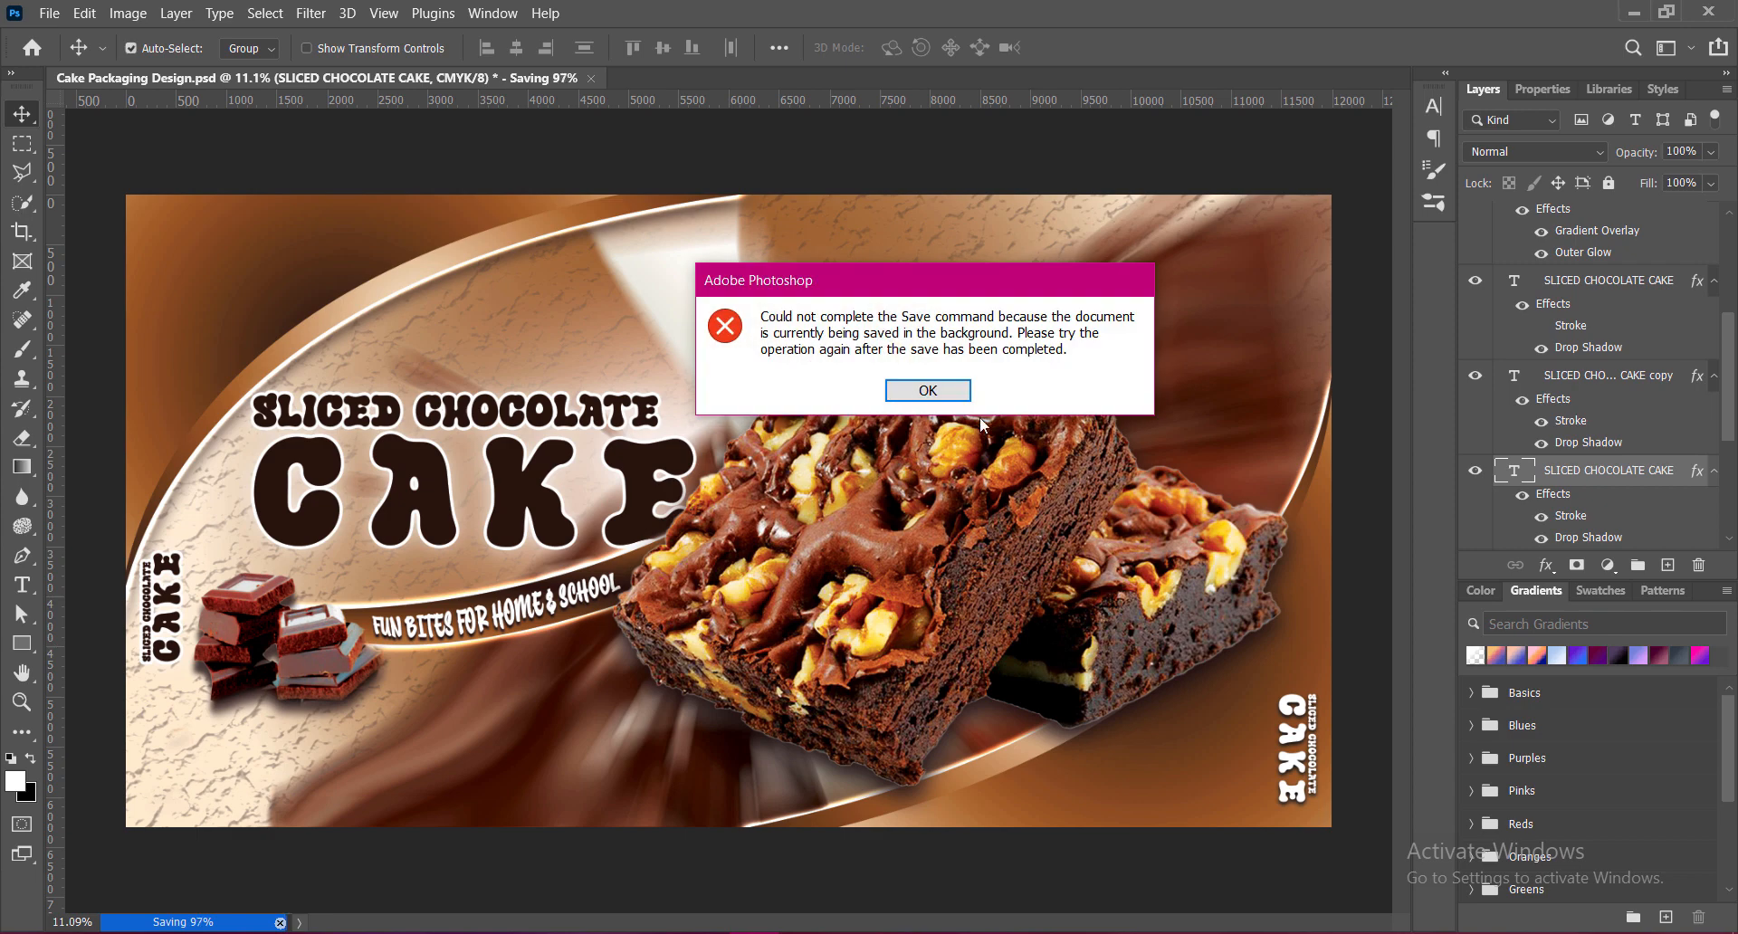
click(935, 393)
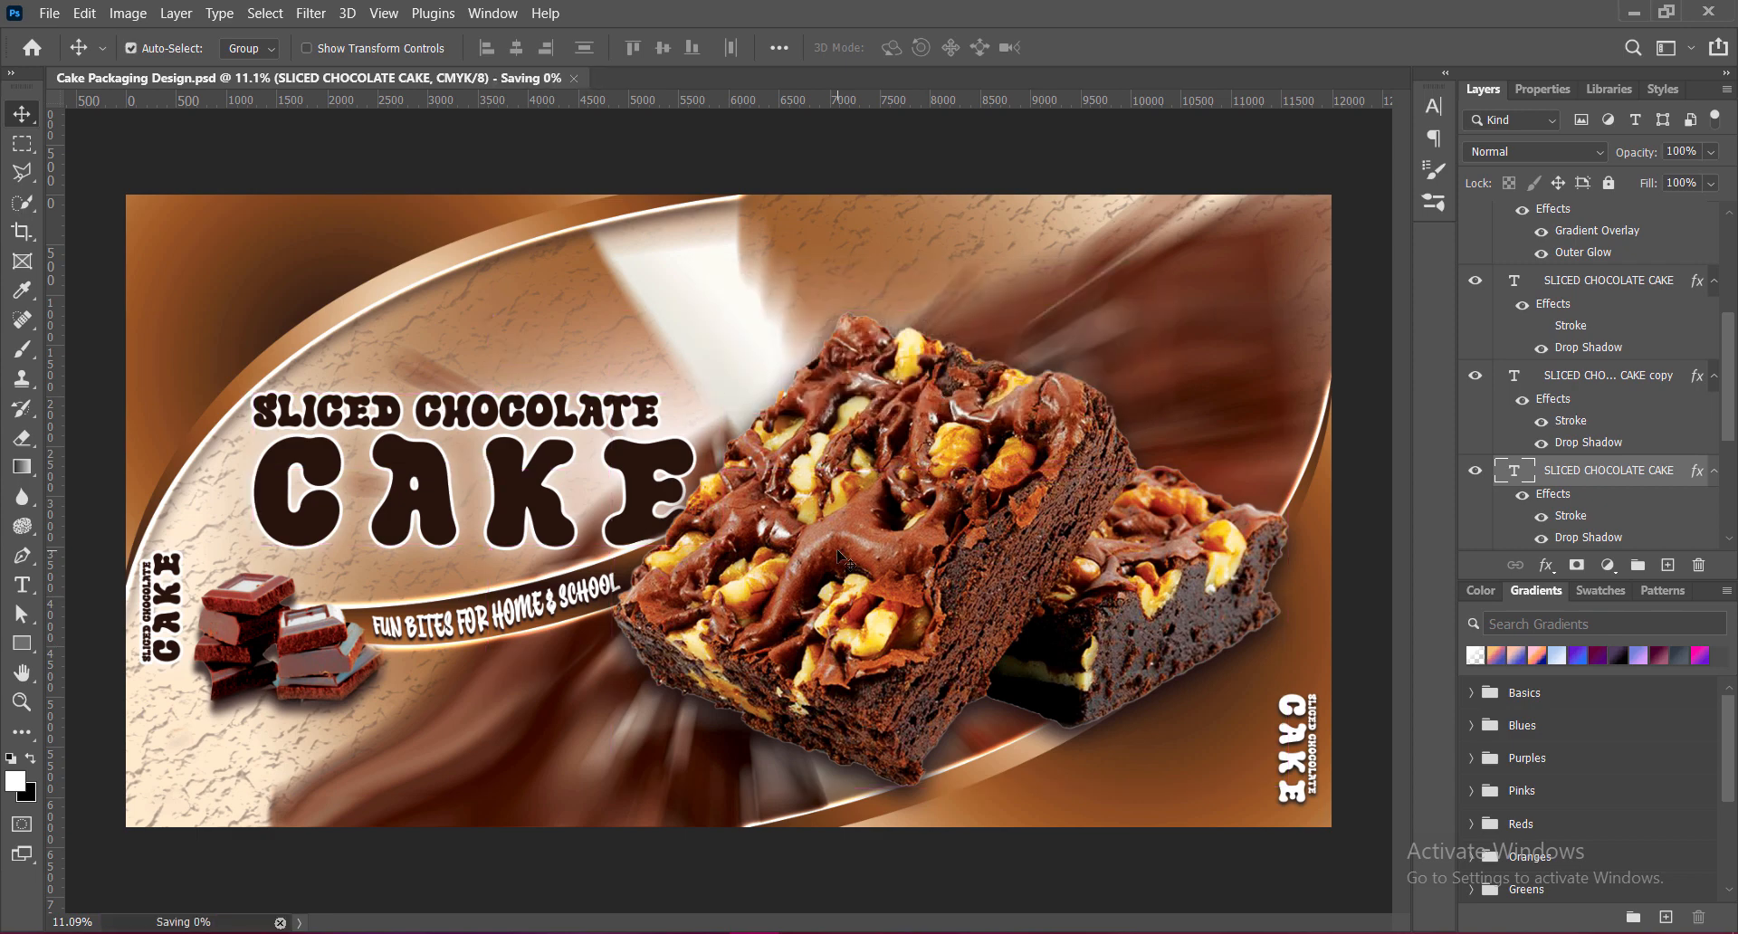
Draw a white banner custom shape about 2616 by 553 px on a new top layer and position it above the brownies.
drag(1728, 357, 1700, 229)
click(1552, 218)
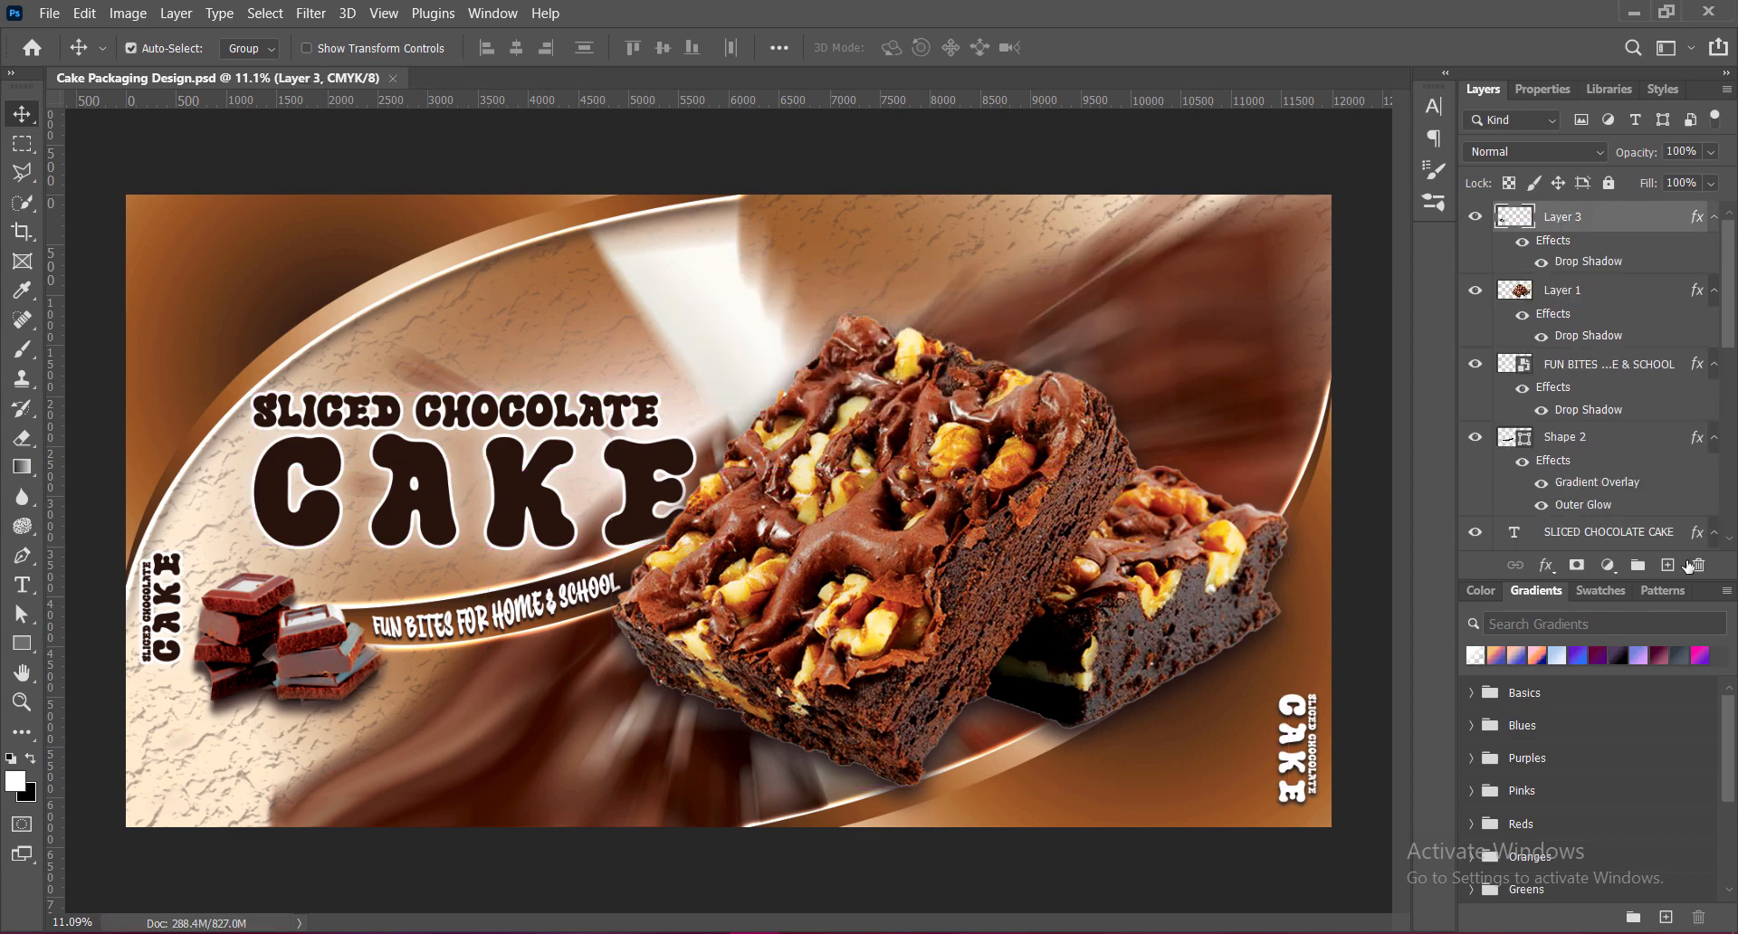
click(1668, 565)
right_click(30, 650)
click(100, 752)
click(920, 48)
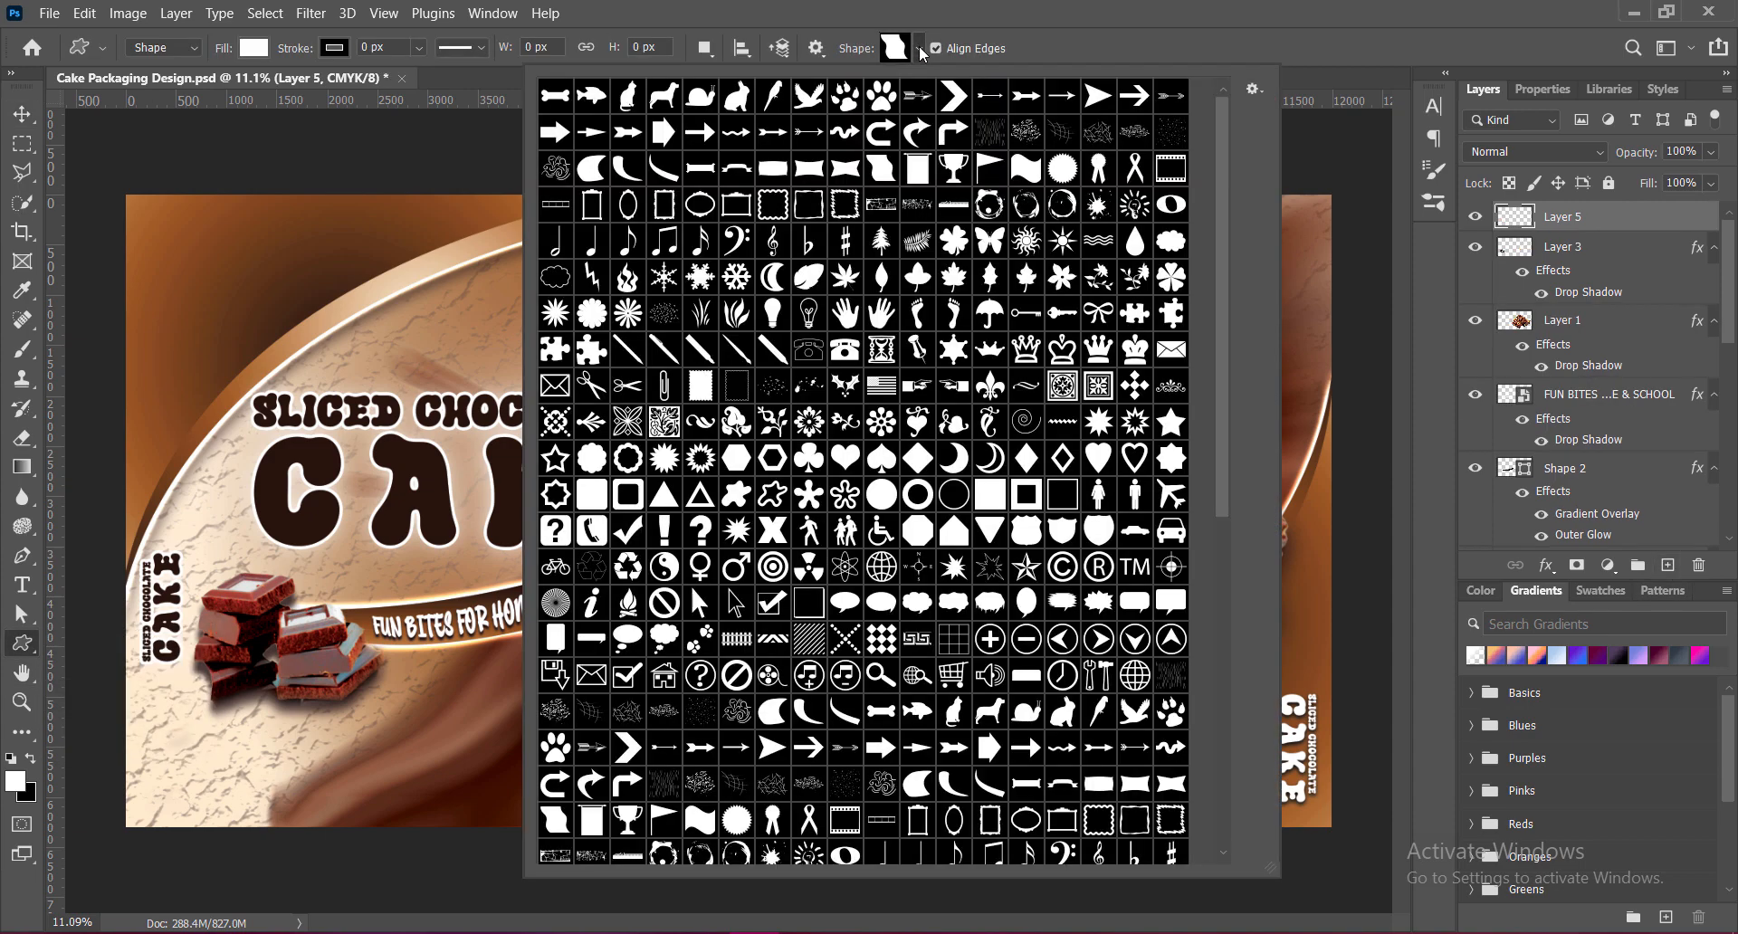
click(808, 169)
double_click(811, 168)
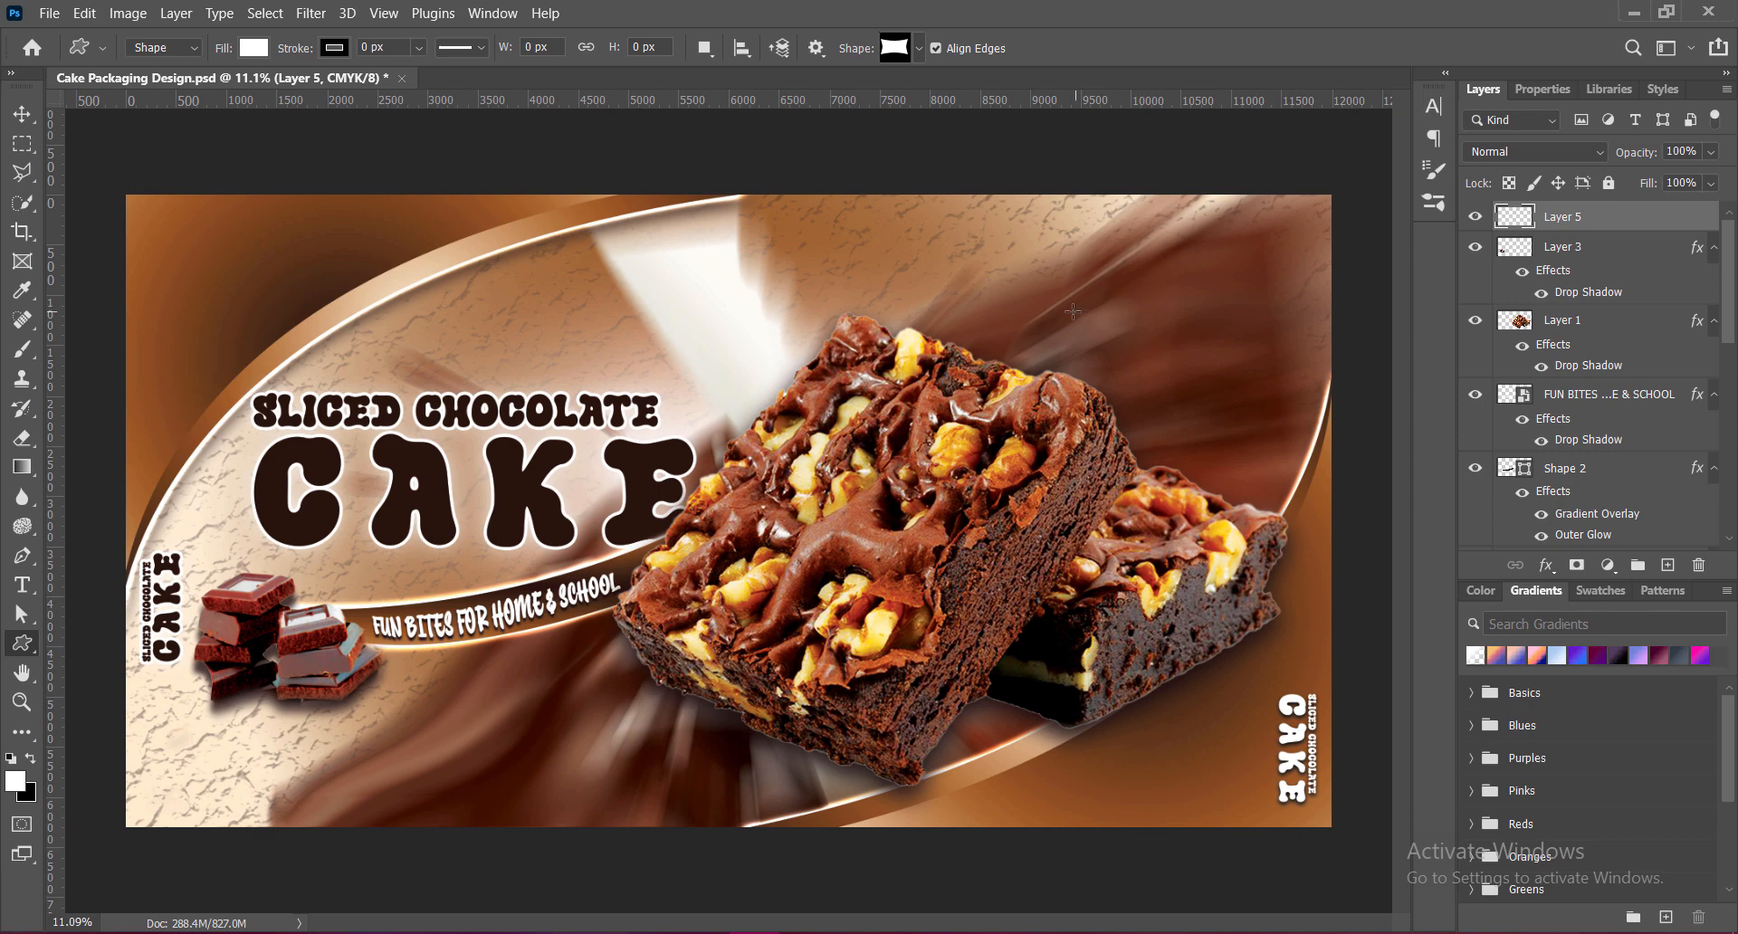
drag(1033, 298, 1294, 353)
click(21, 115)
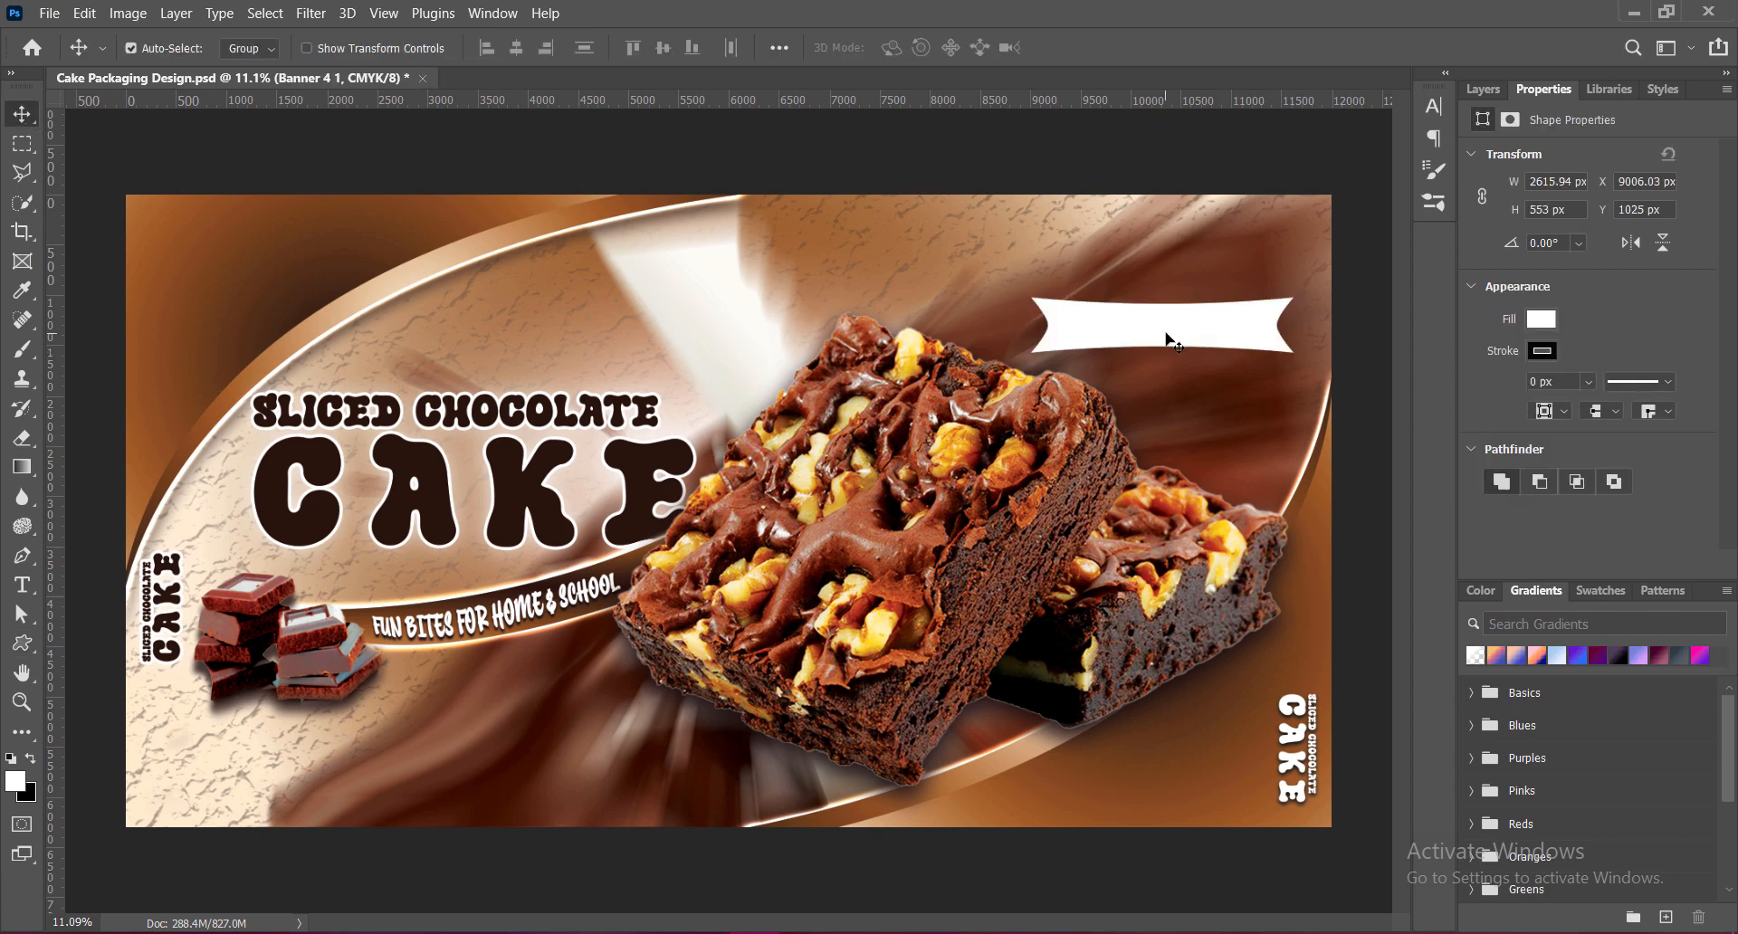
drag(1174, 342, 1153, 325)
Add a drop shadow to the white banner shape and make it use the global light.
click(1484, 90)
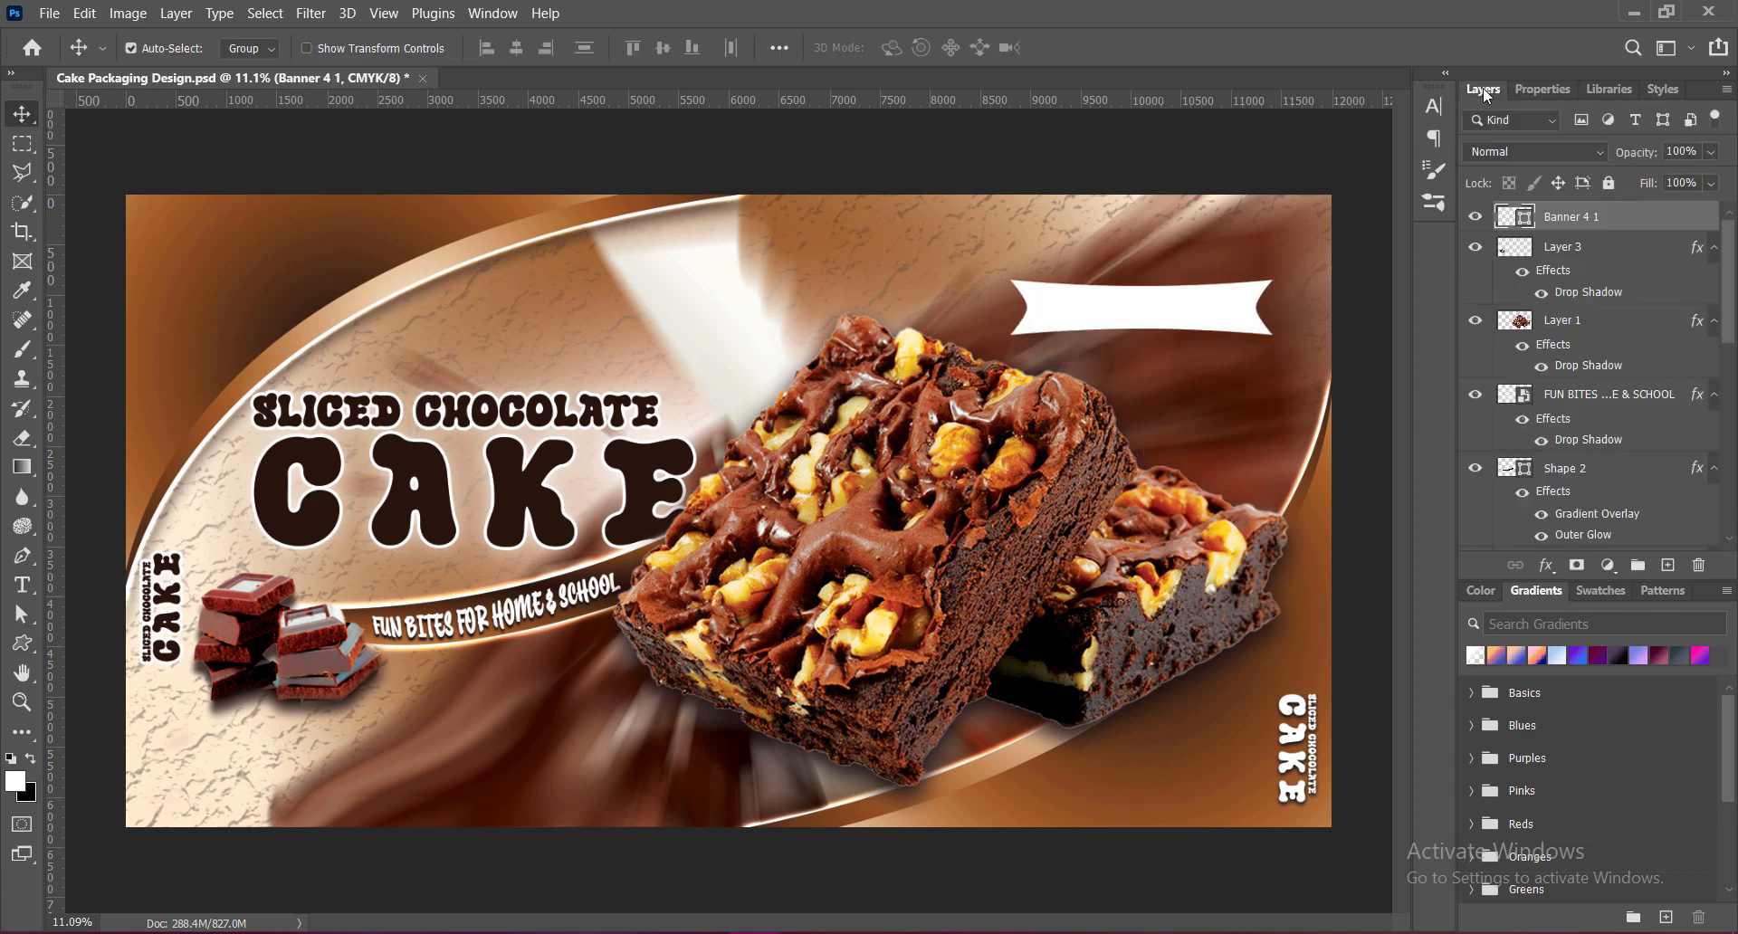
right_click(1516, 221)
click(1539, 230)
drag(1063, 27, 290, 27)
click(82, 458)
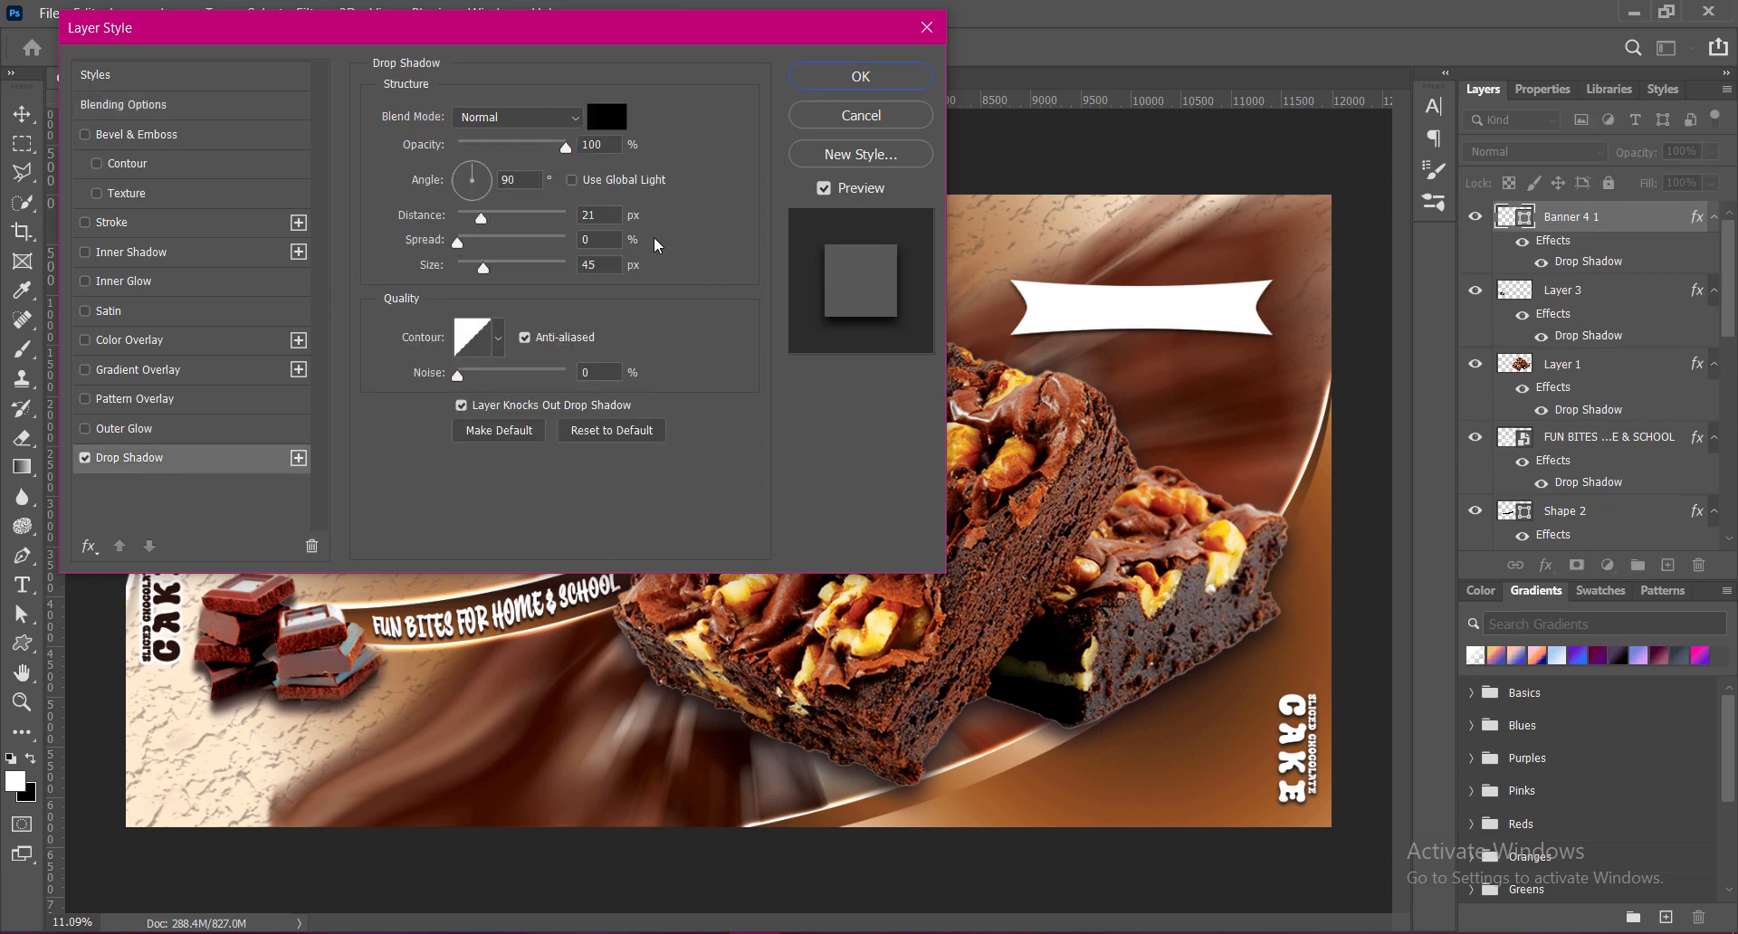
click(571, 179)
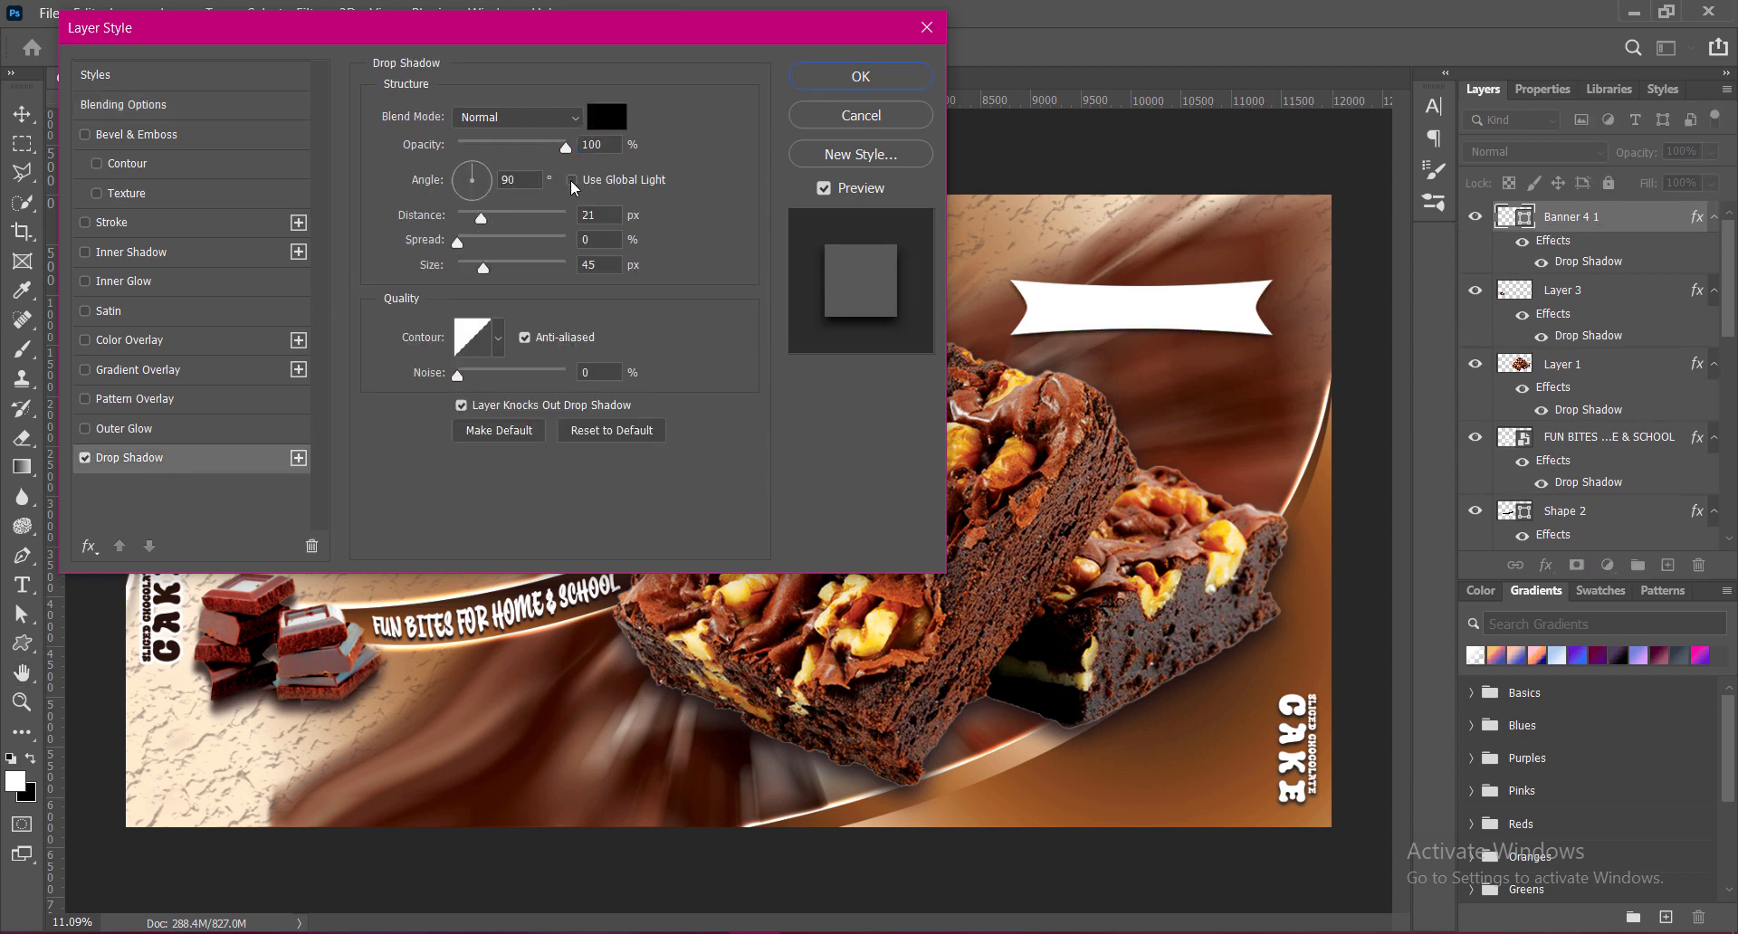
Set the banner's drop shadow to an angle of 150°, 124 px distance, 76 px size and 75% opacity.
click(487, 181)
drag(487, 174, 455, 148)
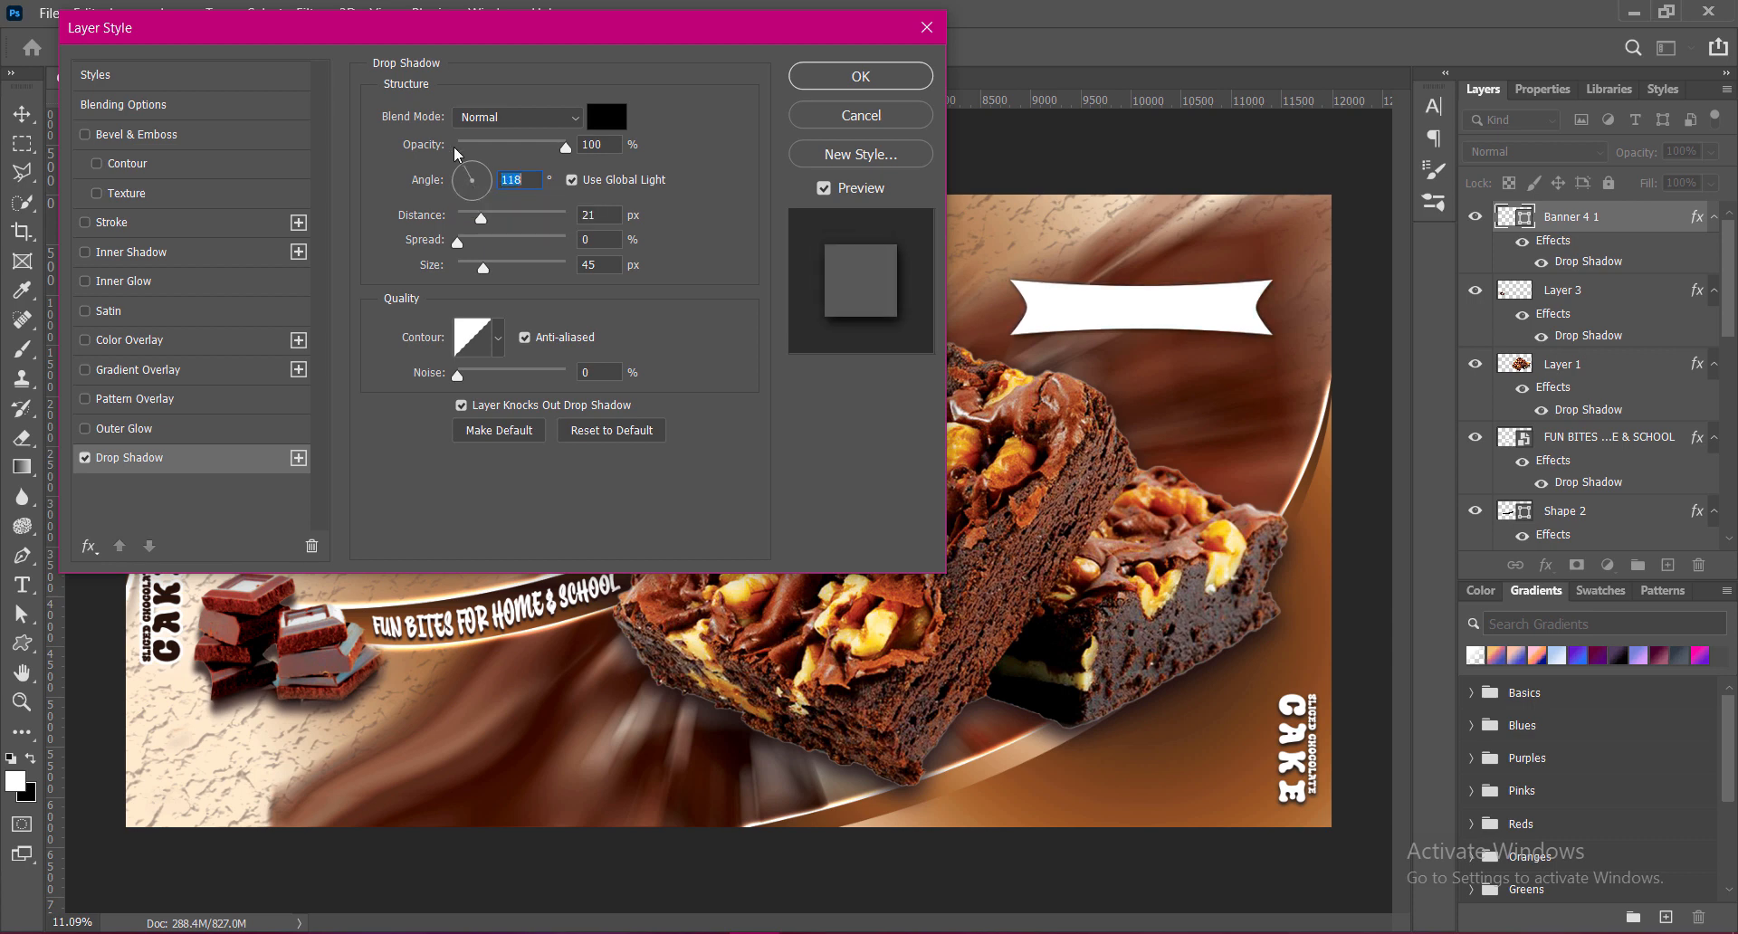
drag(481, 220, 499, 272)
click(478, 174)
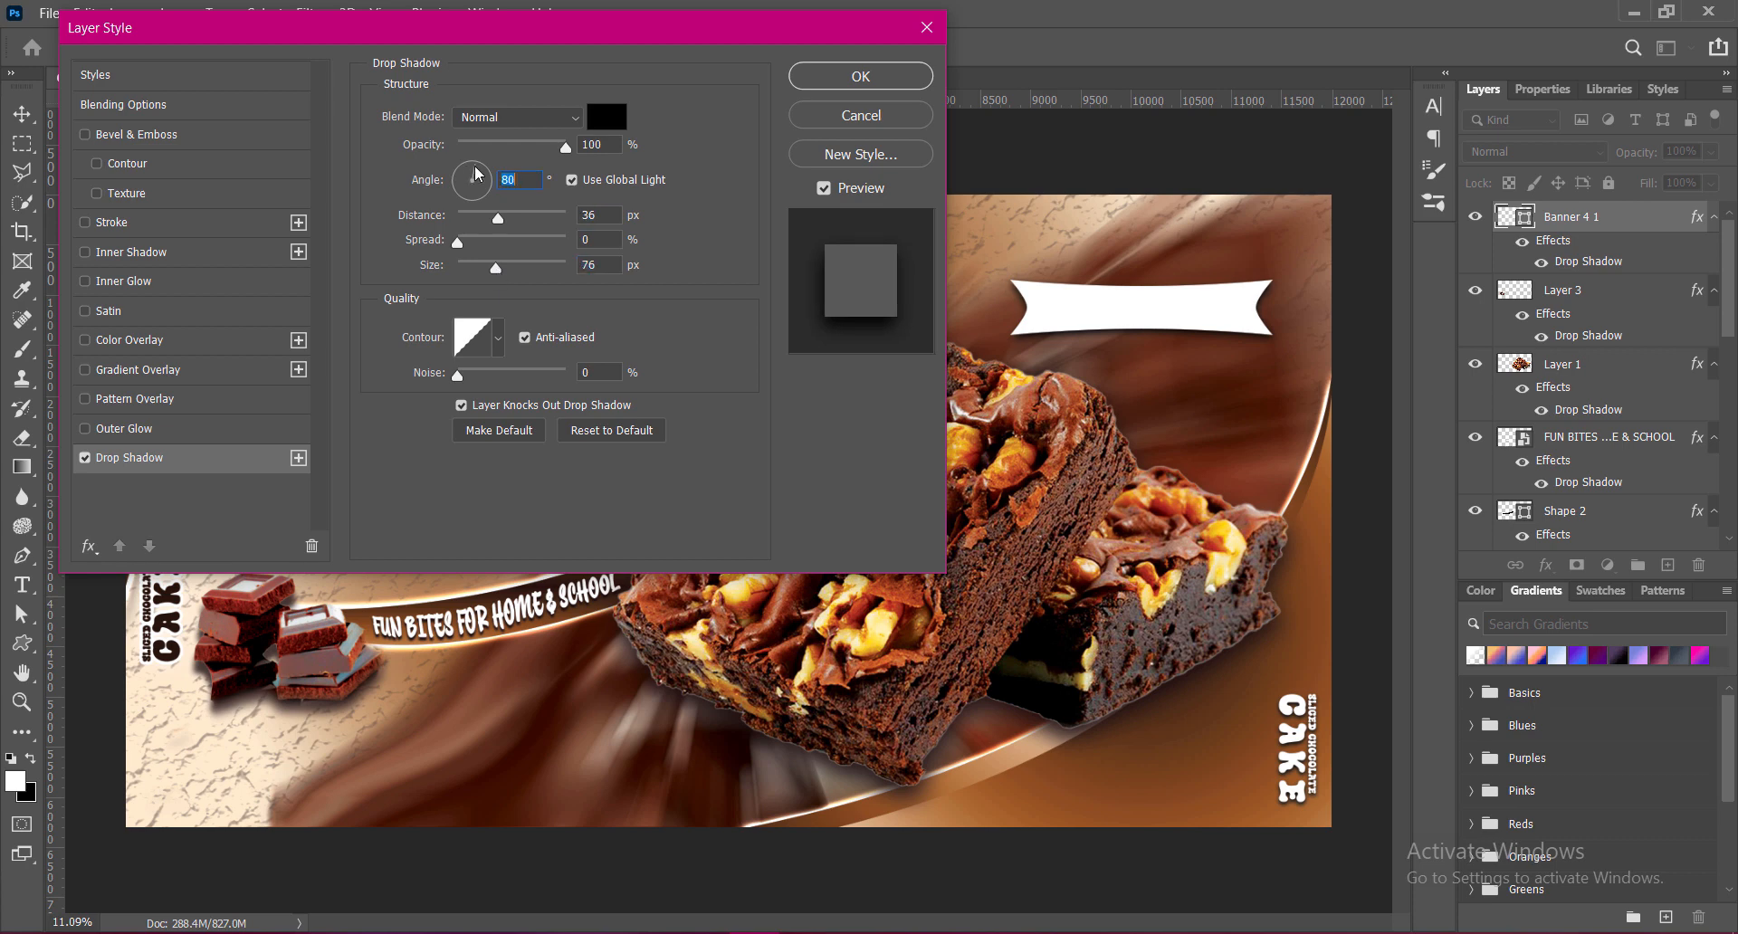
drag(478, 174, 522, 220)
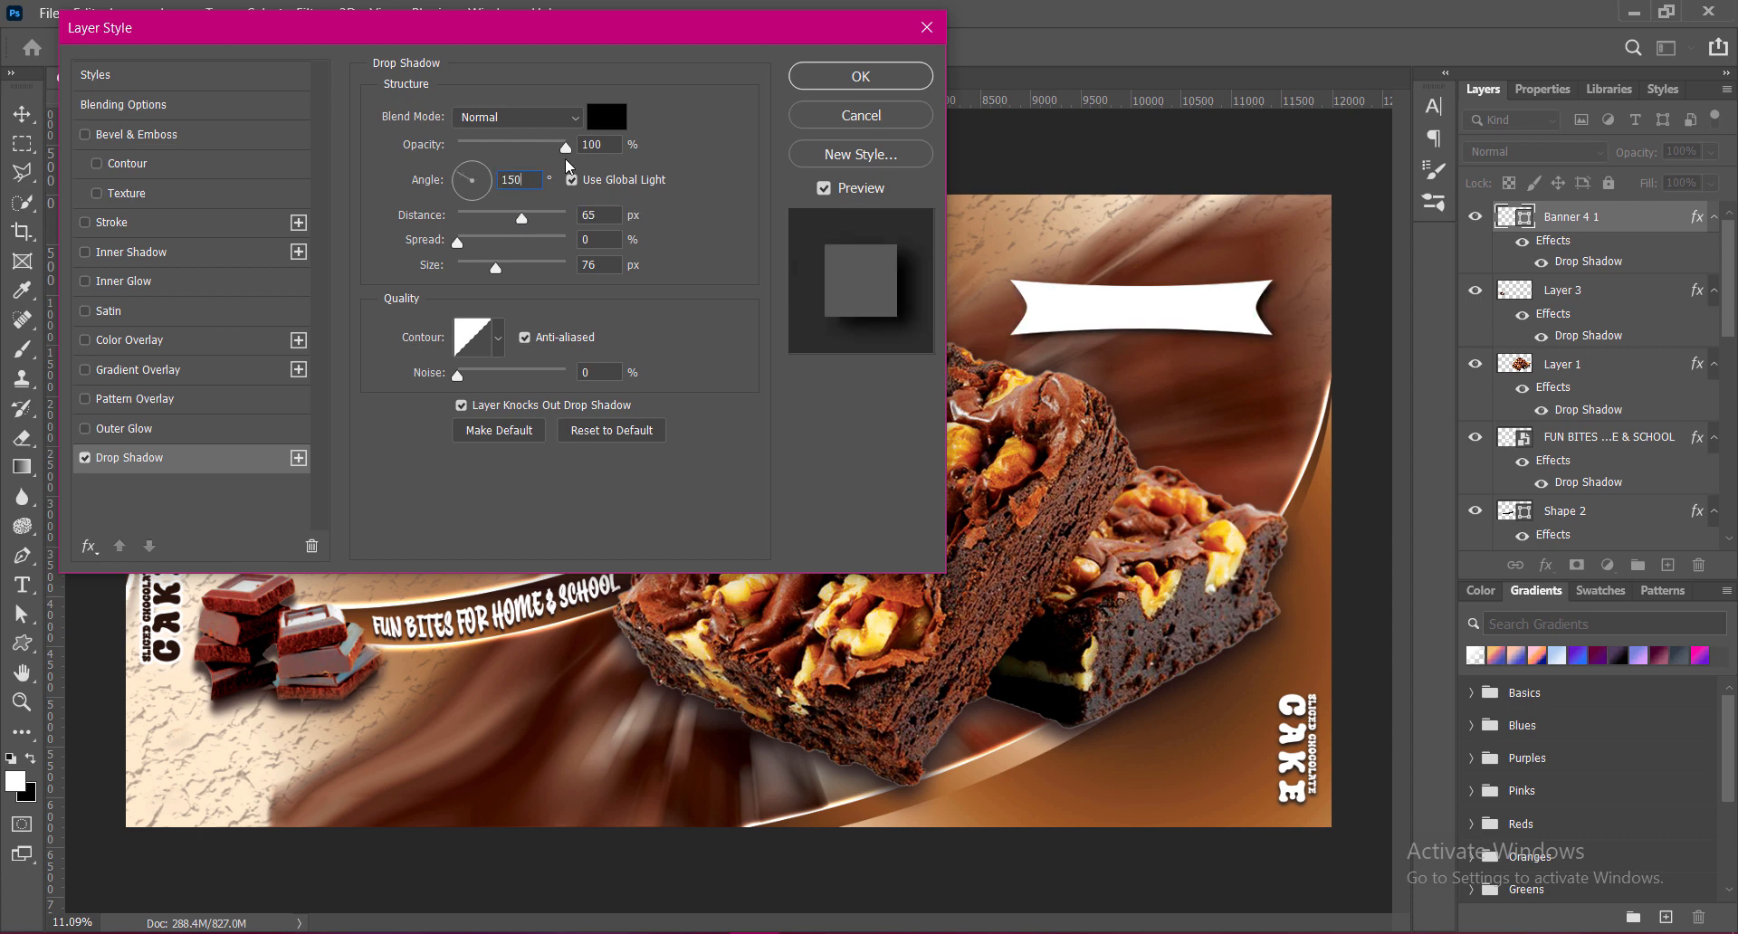
drag(525, 226, 543, 221)
drag(570, 155, 543, 161)
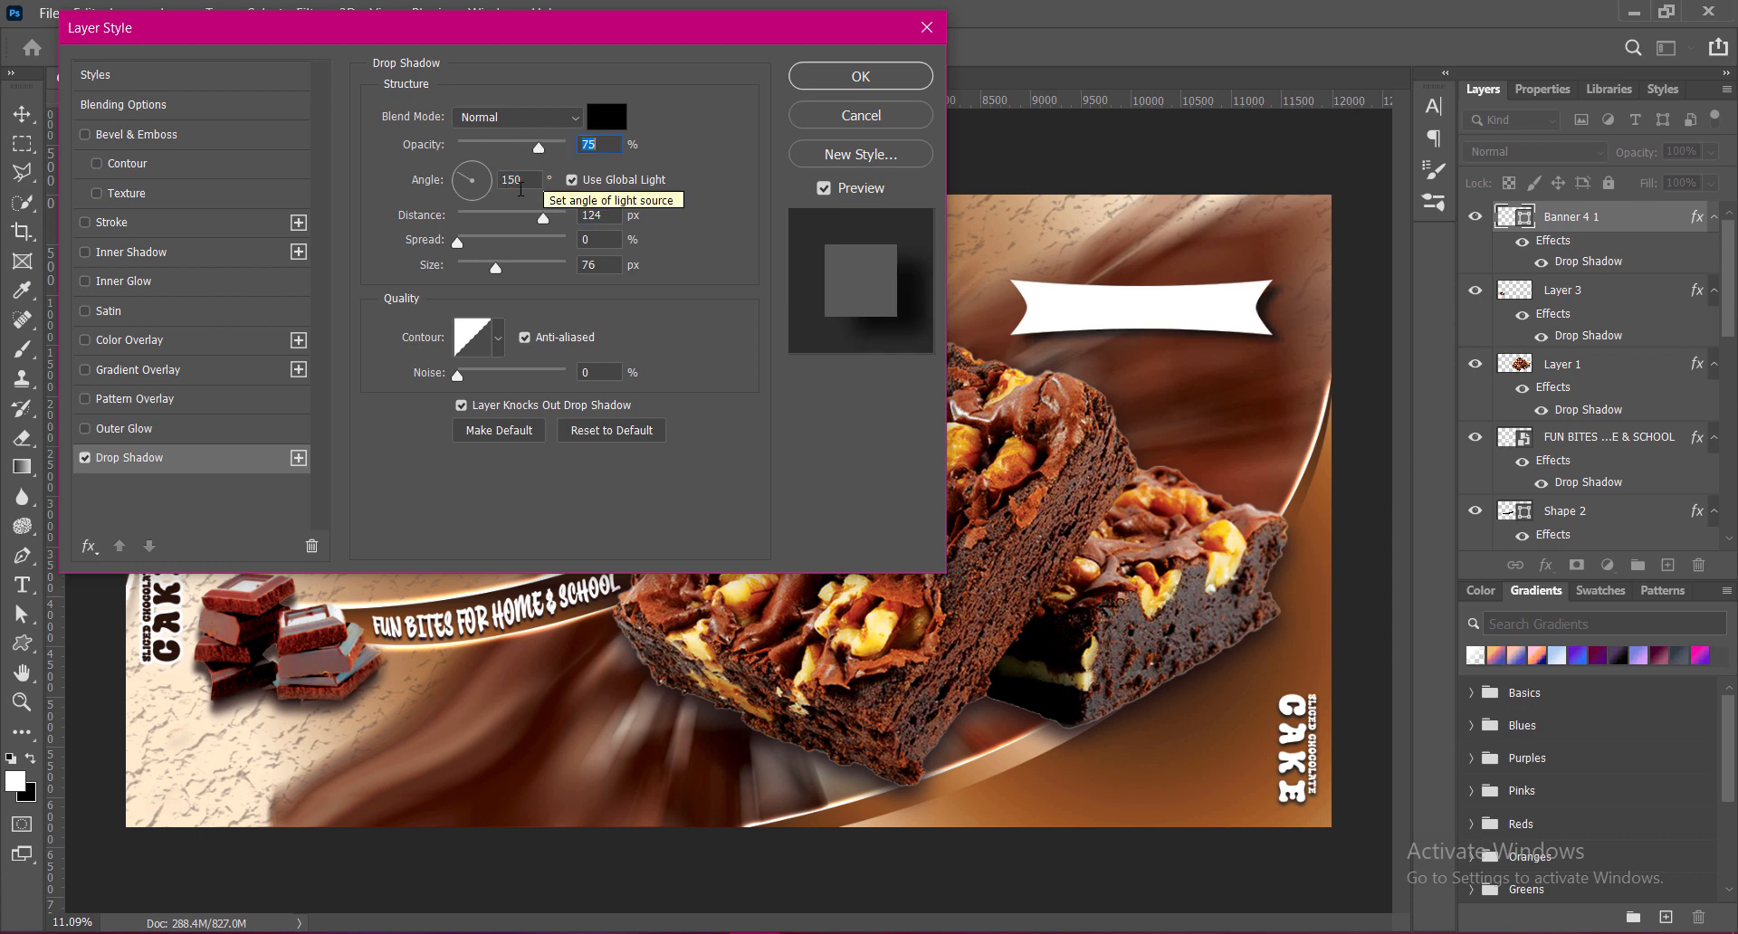
Pick a near-black colour for the banner's drop shadow and apply the layer style.
click(611, 123)
click(1442, 750)
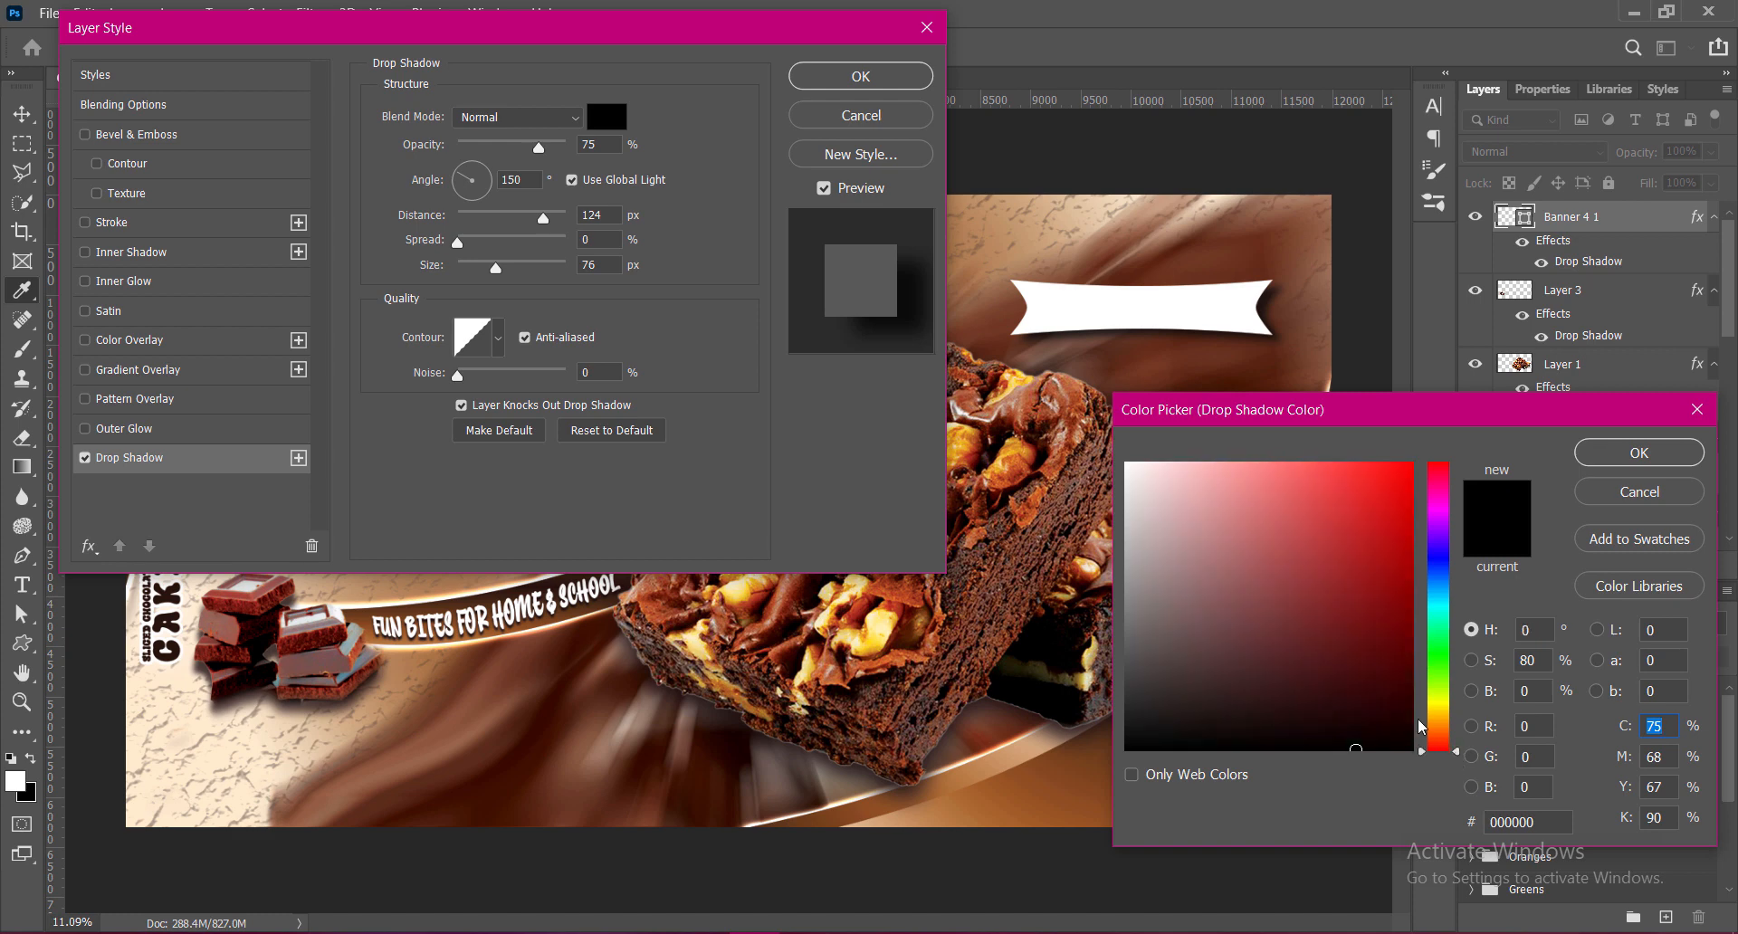
click(1412, 720)
click(1640, 452)
click(861, 76)
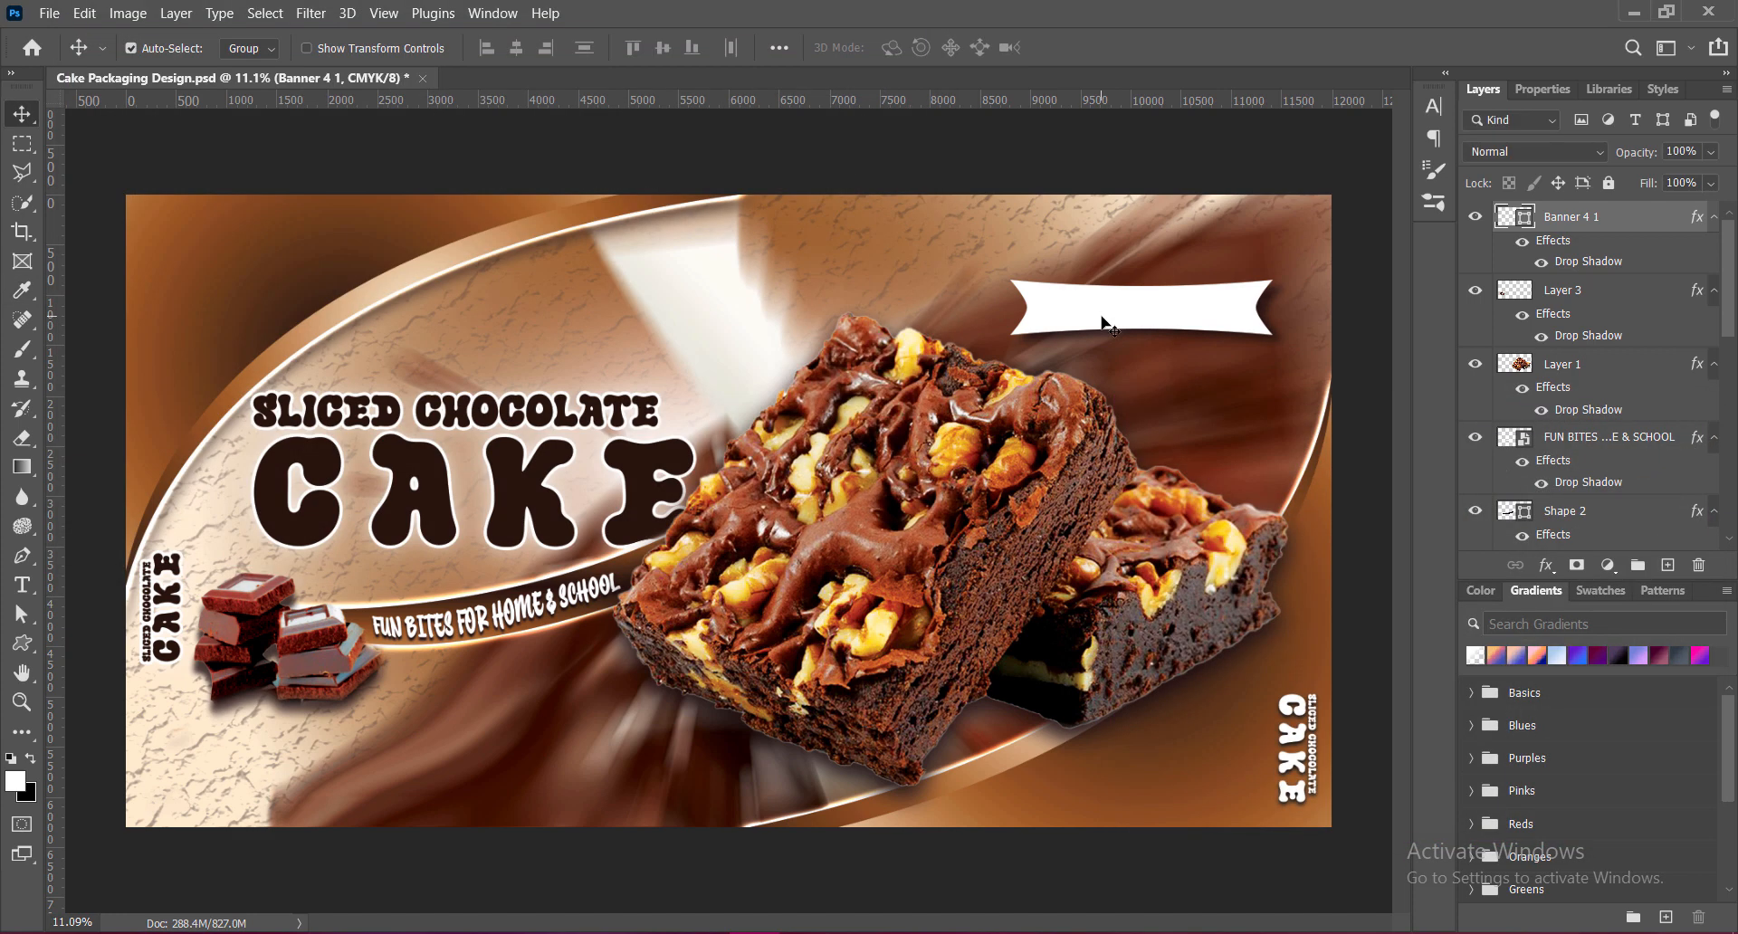
Shift the banner slightly toward the canvas centre and widen it at both ends.
drag(1124, 315, 1096, 322)
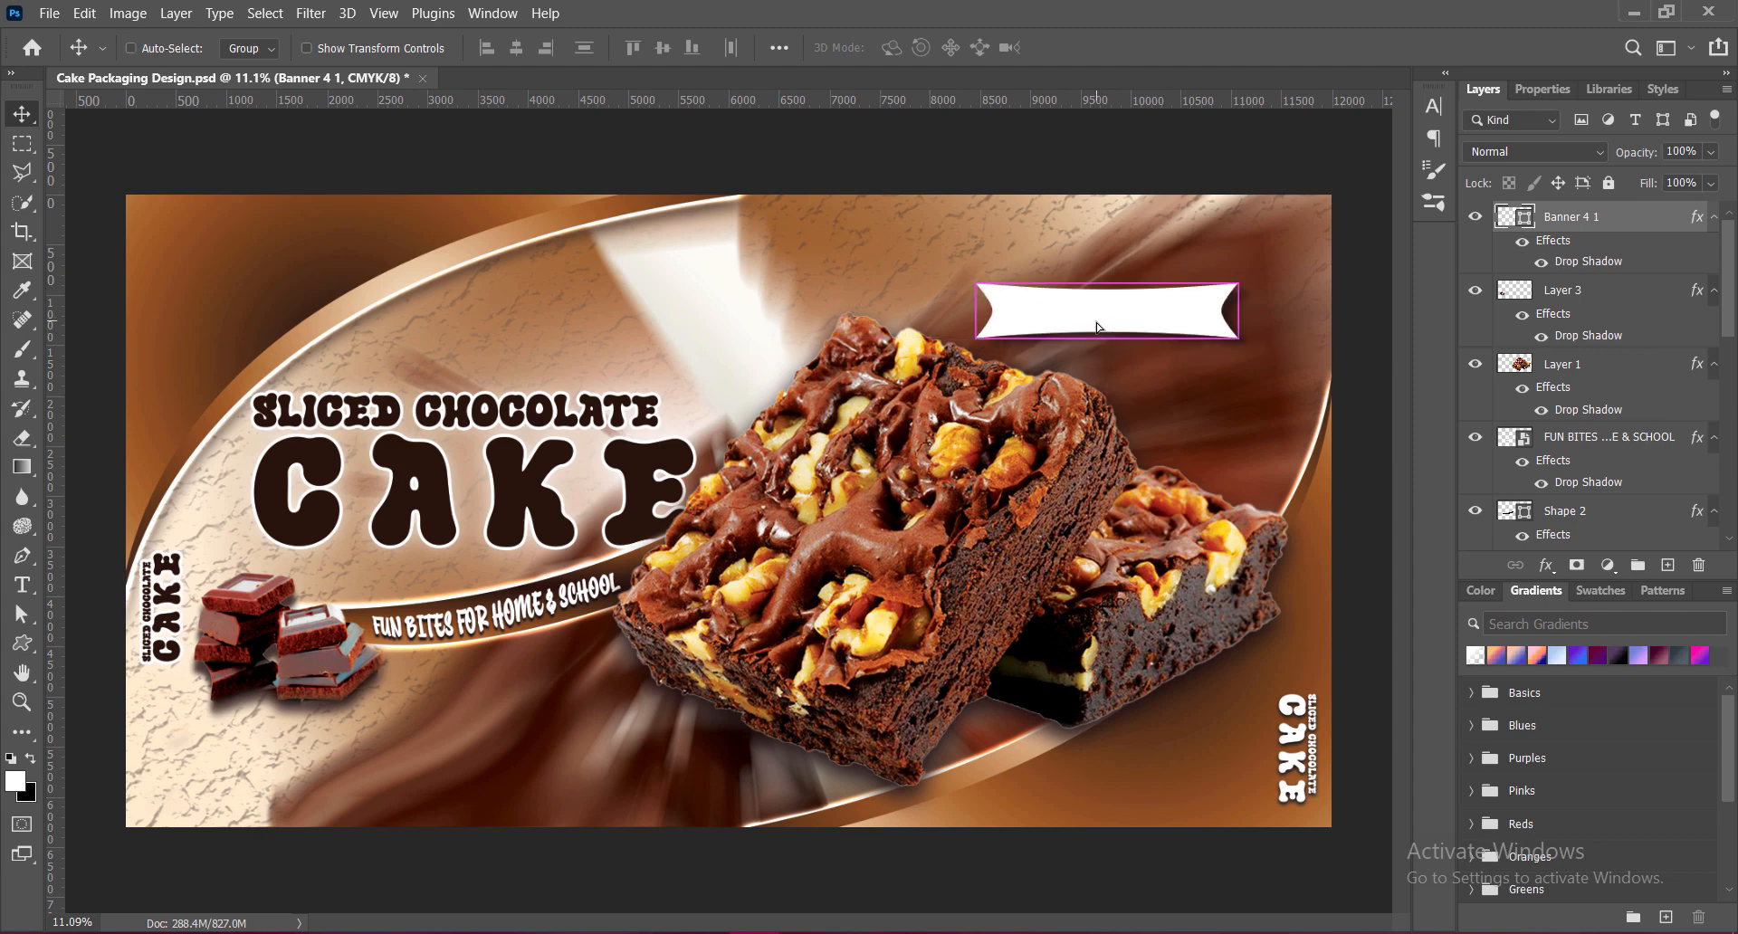
key(ctrl+t)
drag(976, 311, 950, 310)
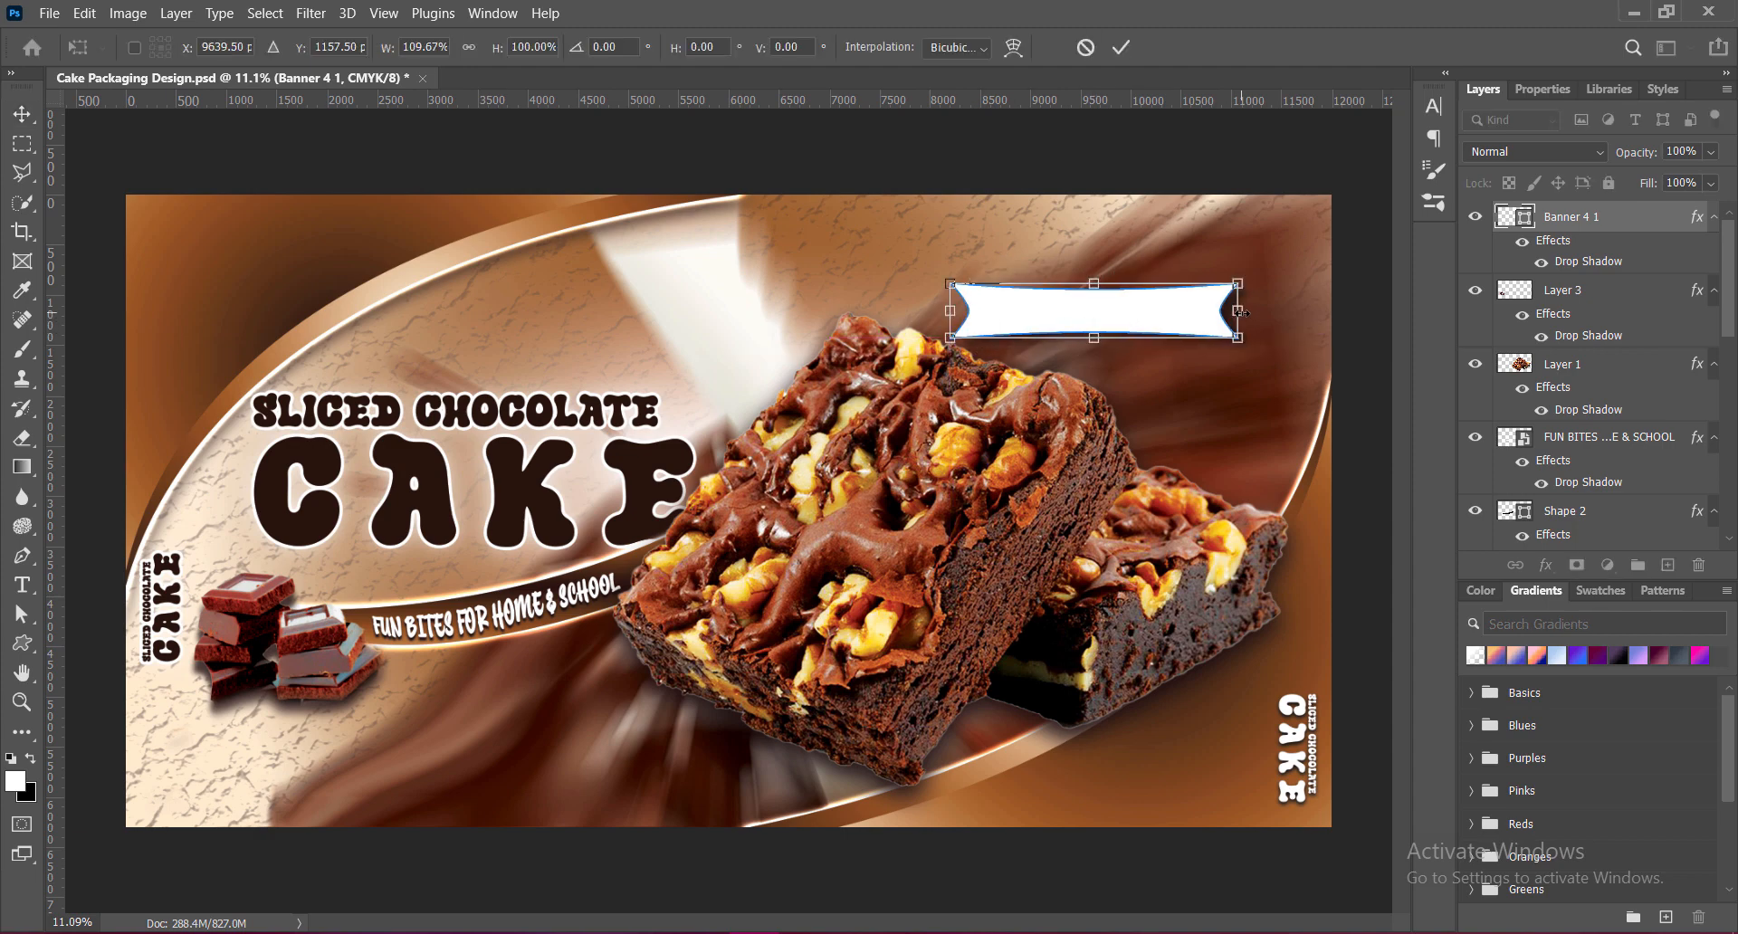
drag(1241, 312, 1259, 311)
key(Return)
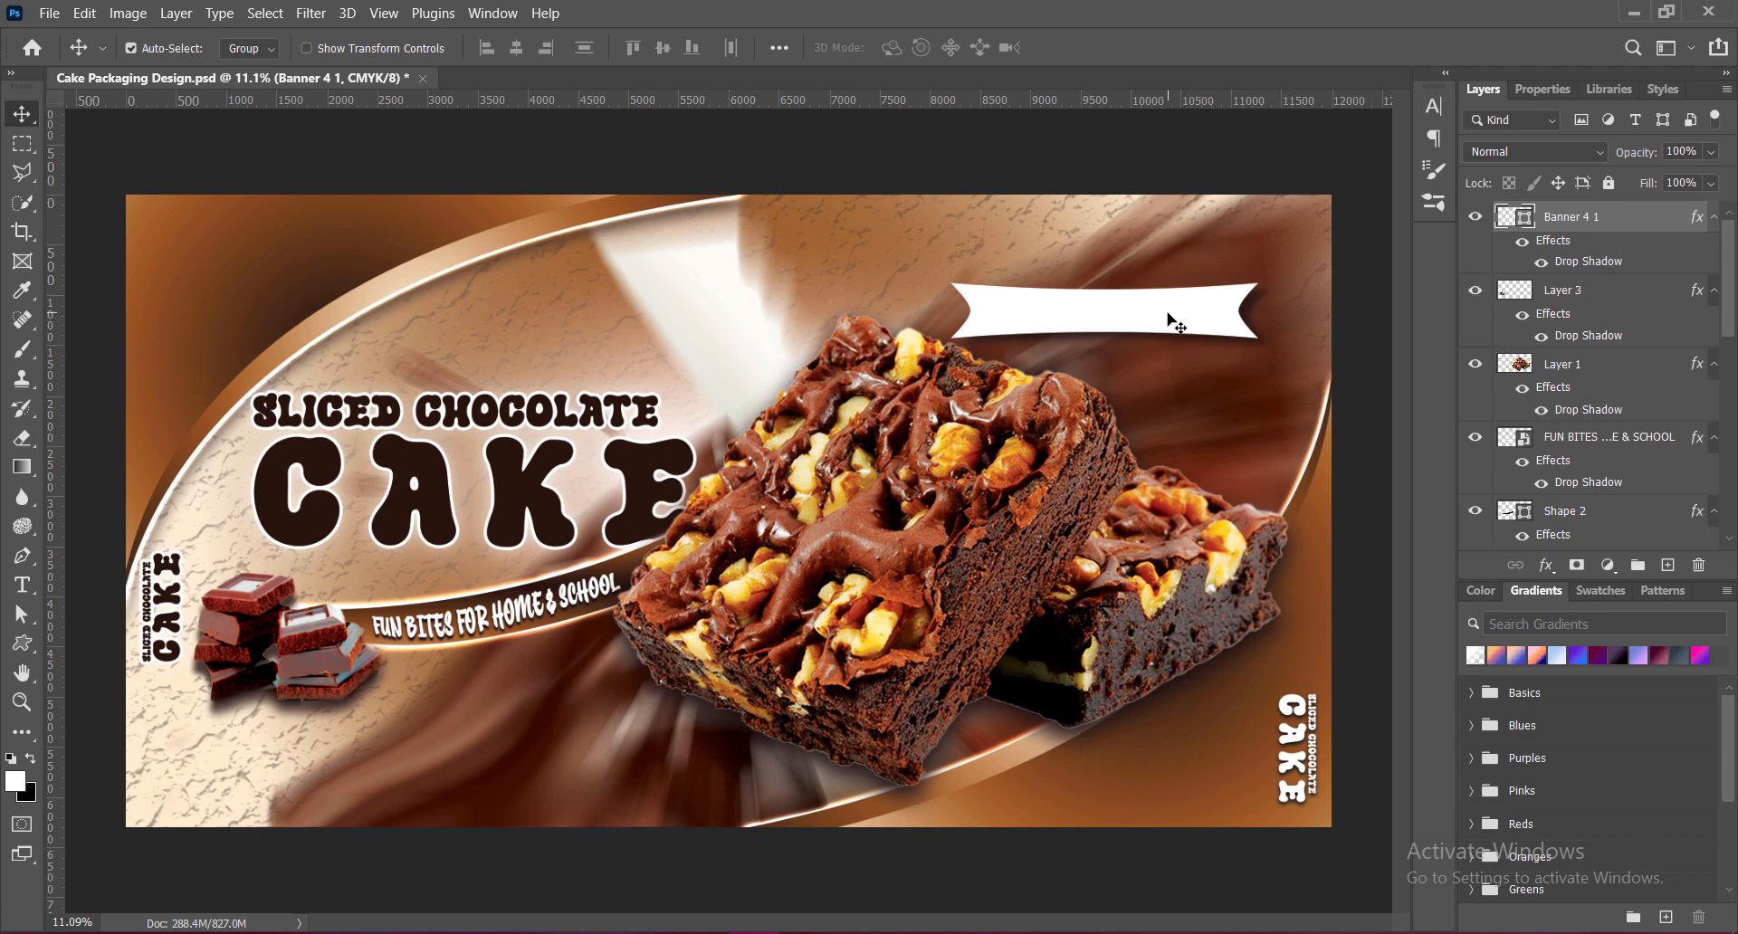
Add the text WITH WALNUT in the Gemini Moon font on the white banner.
click(1668, 565)
key(t)
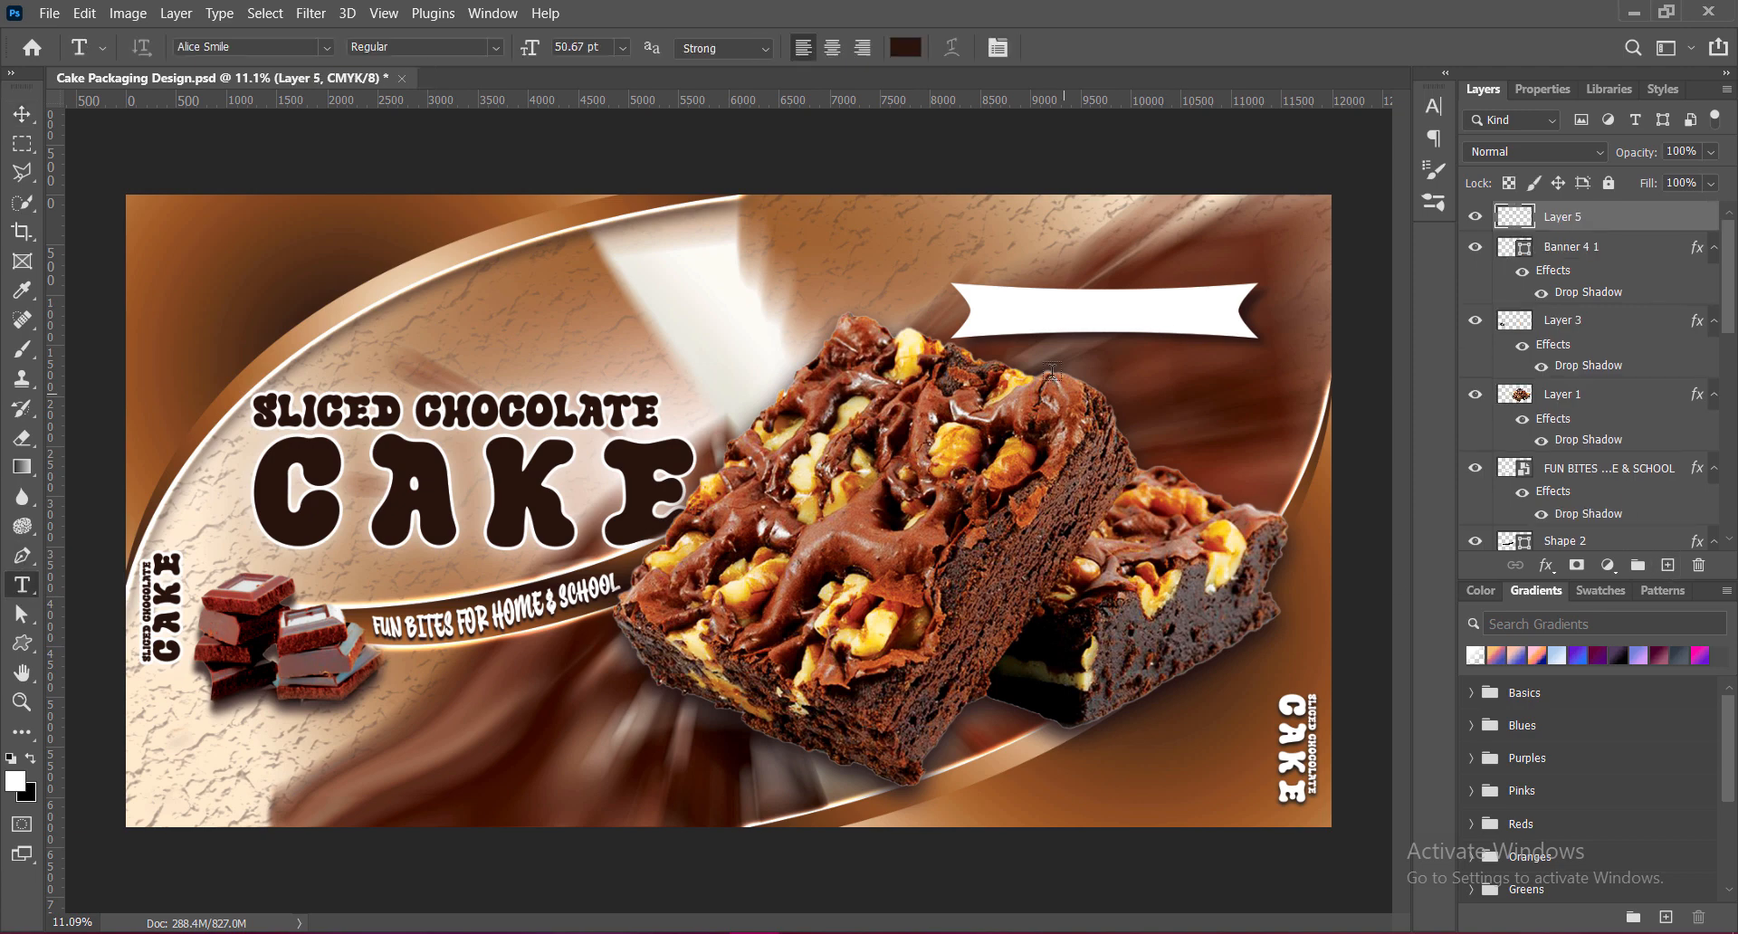
click(1011, 317)
click(331, 45)
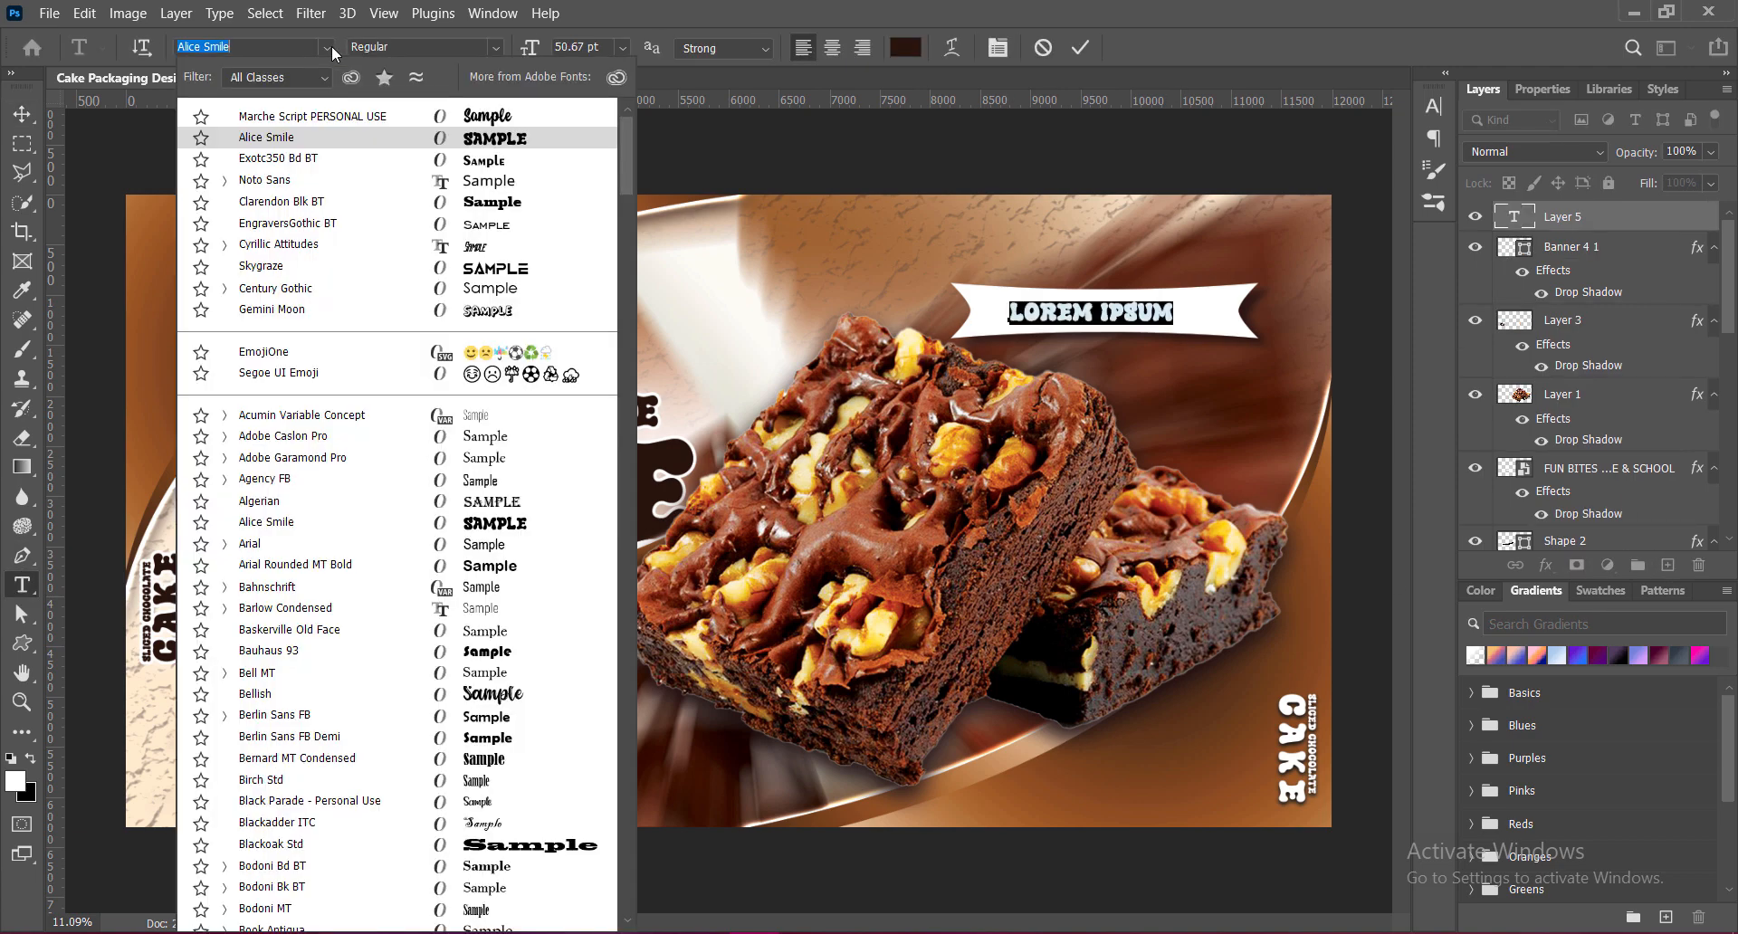
click(272, 309)
text(WITH WALNUT)
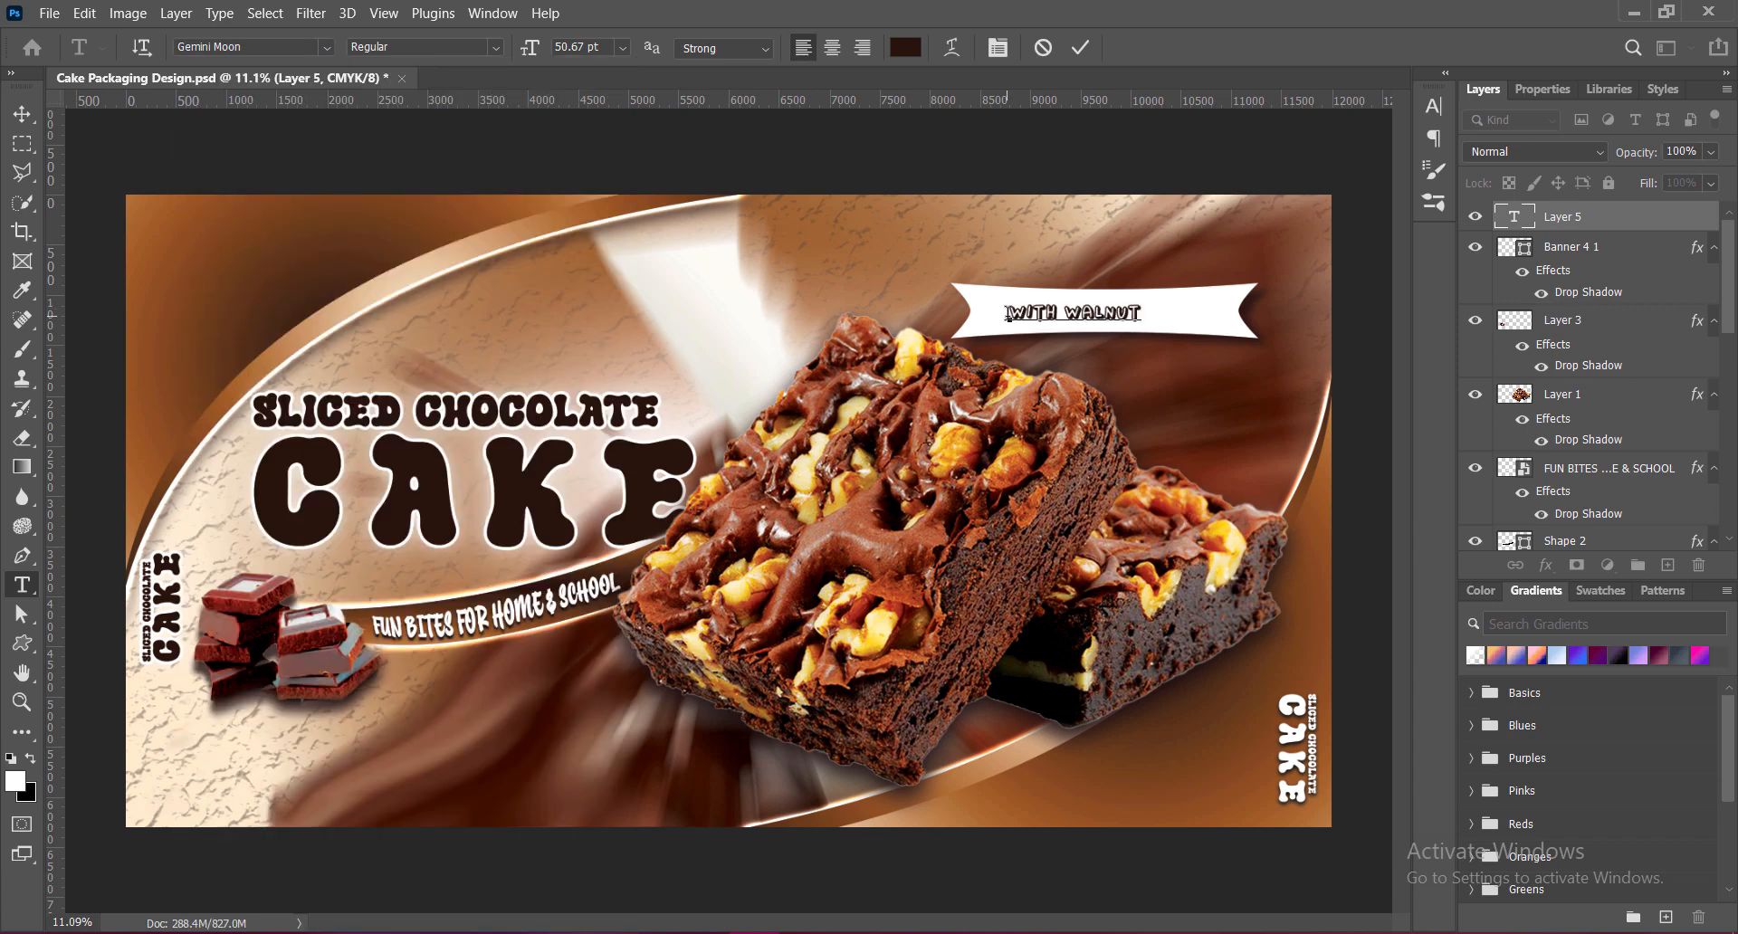
Enlarge the WITH WALNUT text and widen its letter spacing so it fills the banner, and save the document.
click(623, 48)
drag(1009, 314, 1136, 313)
click(588, 339)
click(1434, 107)
click(1387, 175)
click(1392, 412)
click(1434, 107)
key(ctrl+Return)
key(v)
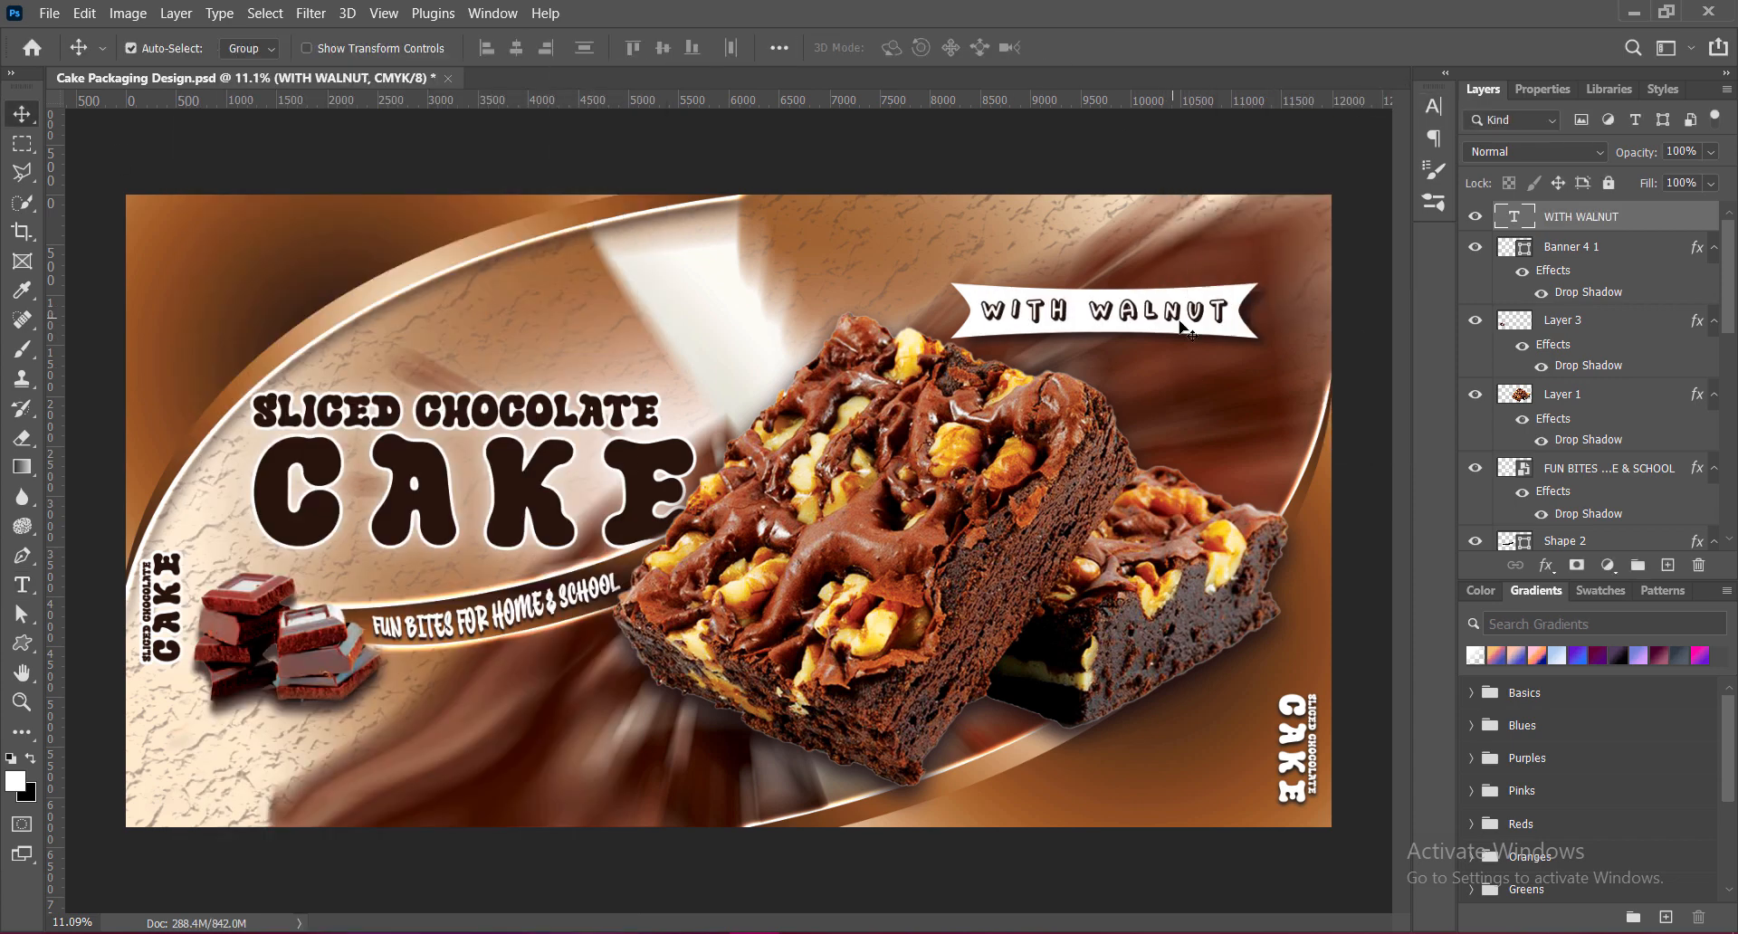
click(1392, 388)
key(ctrl+s)
Scale up the PMC GALAXY logo group, place it near the canvas's upper-left corner, and save the document.
drag(729, 493, 296, 259)
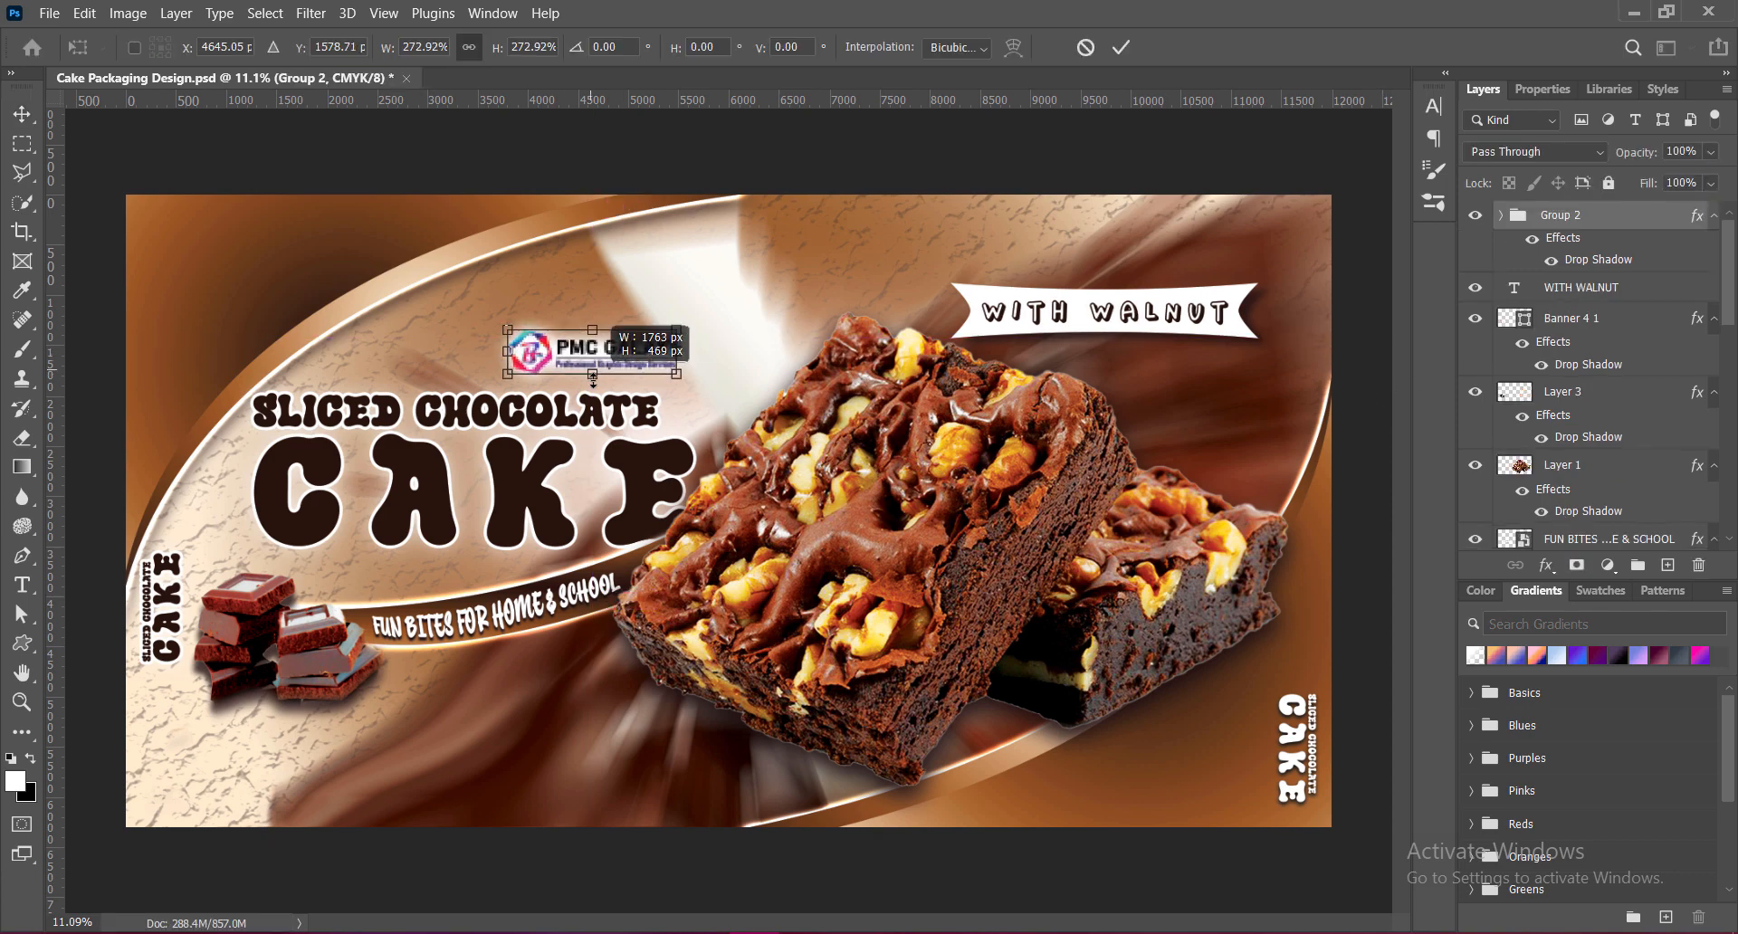
key(Return)
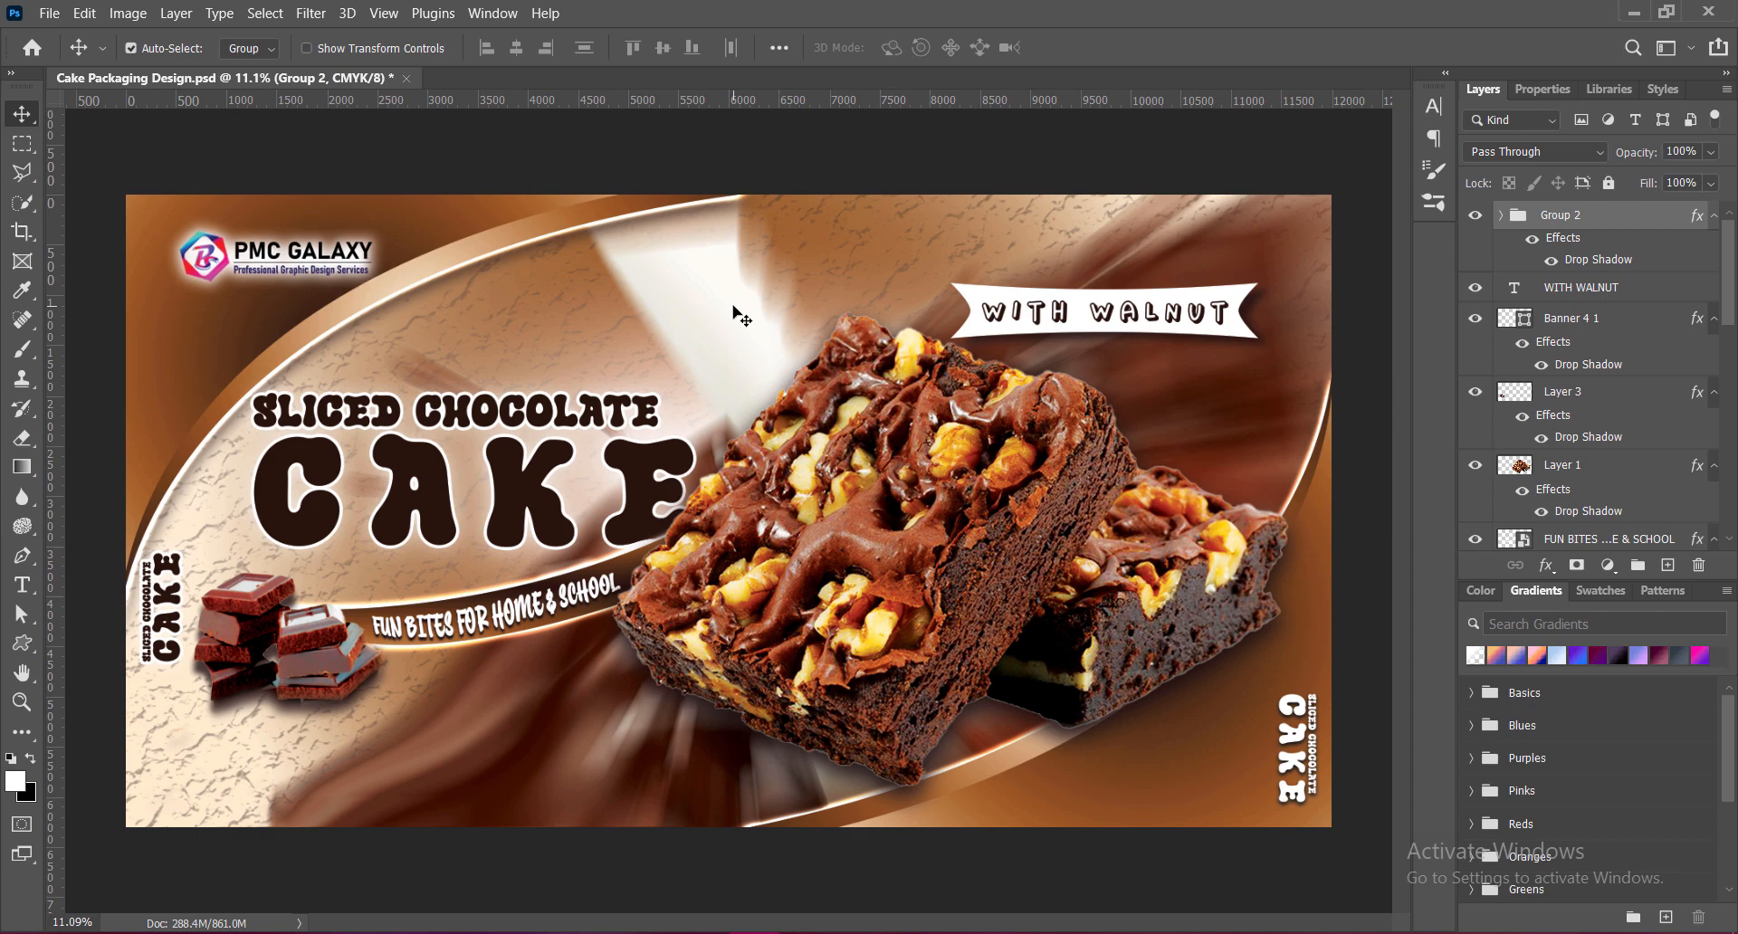
key(ctrl+s)
Place the red-dot food symbol beside the lower-right vertical title, reduce its size slightly and deepen its red with a tonal adjustment.
drag(711, 521, 1166, 780)
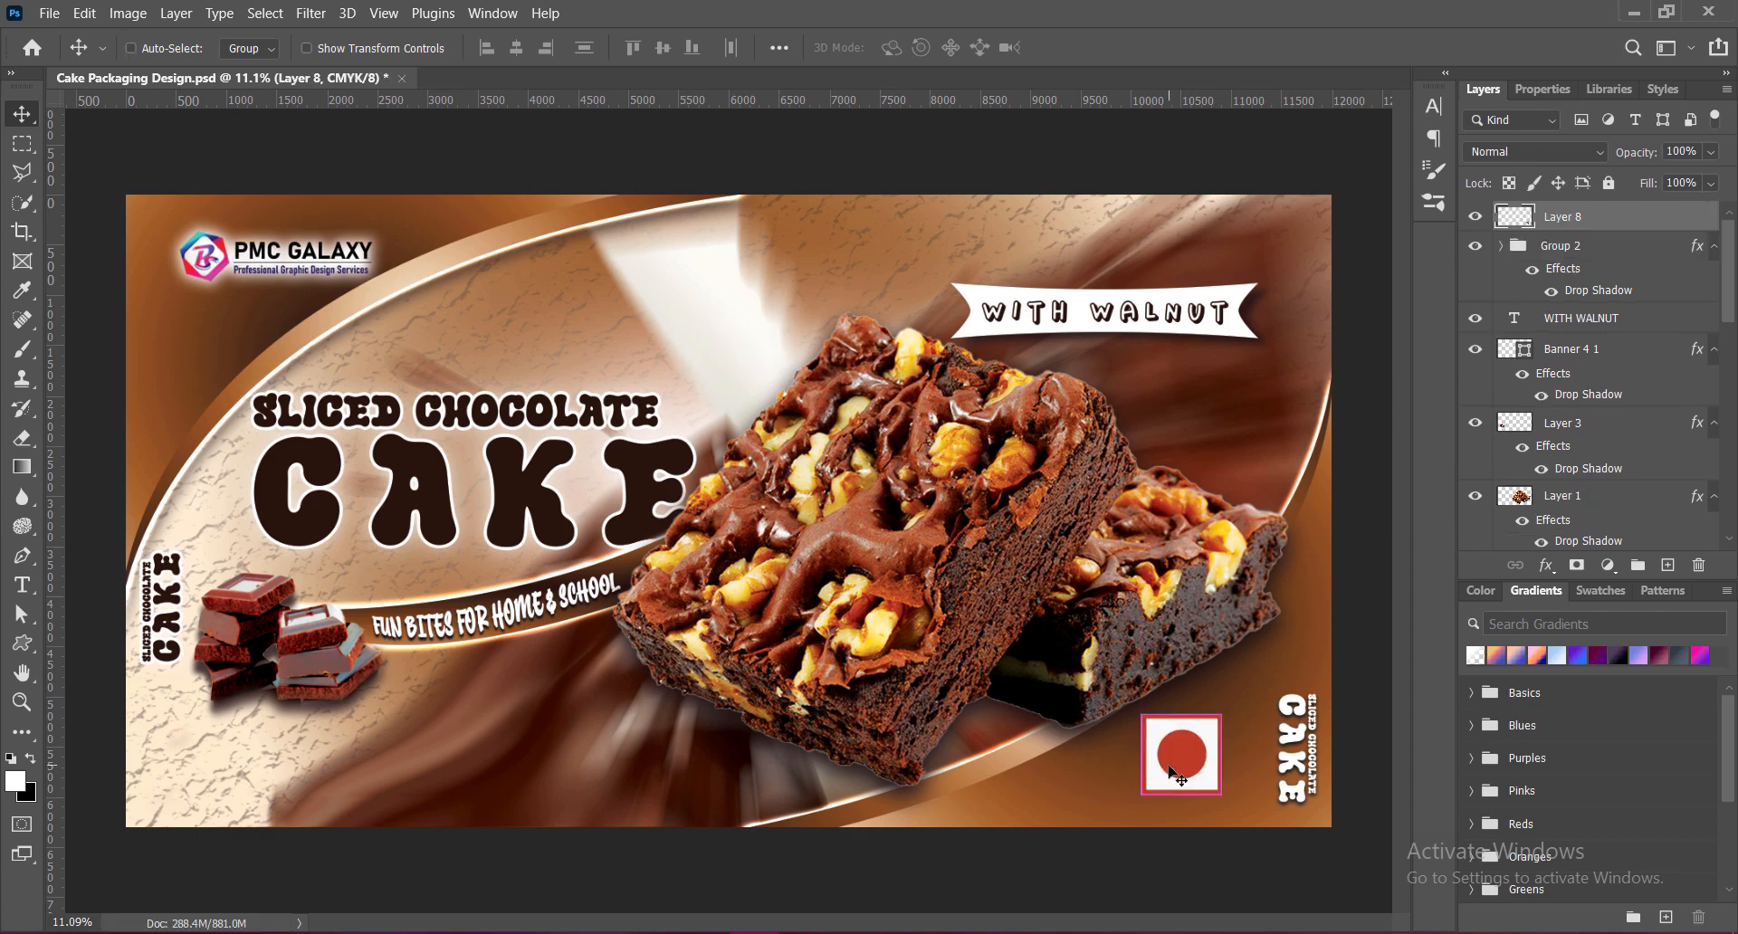
click(128, 13)
mouse_move(226, 66)
click(382, 108)
drag(1154, 348, 1187, 283)
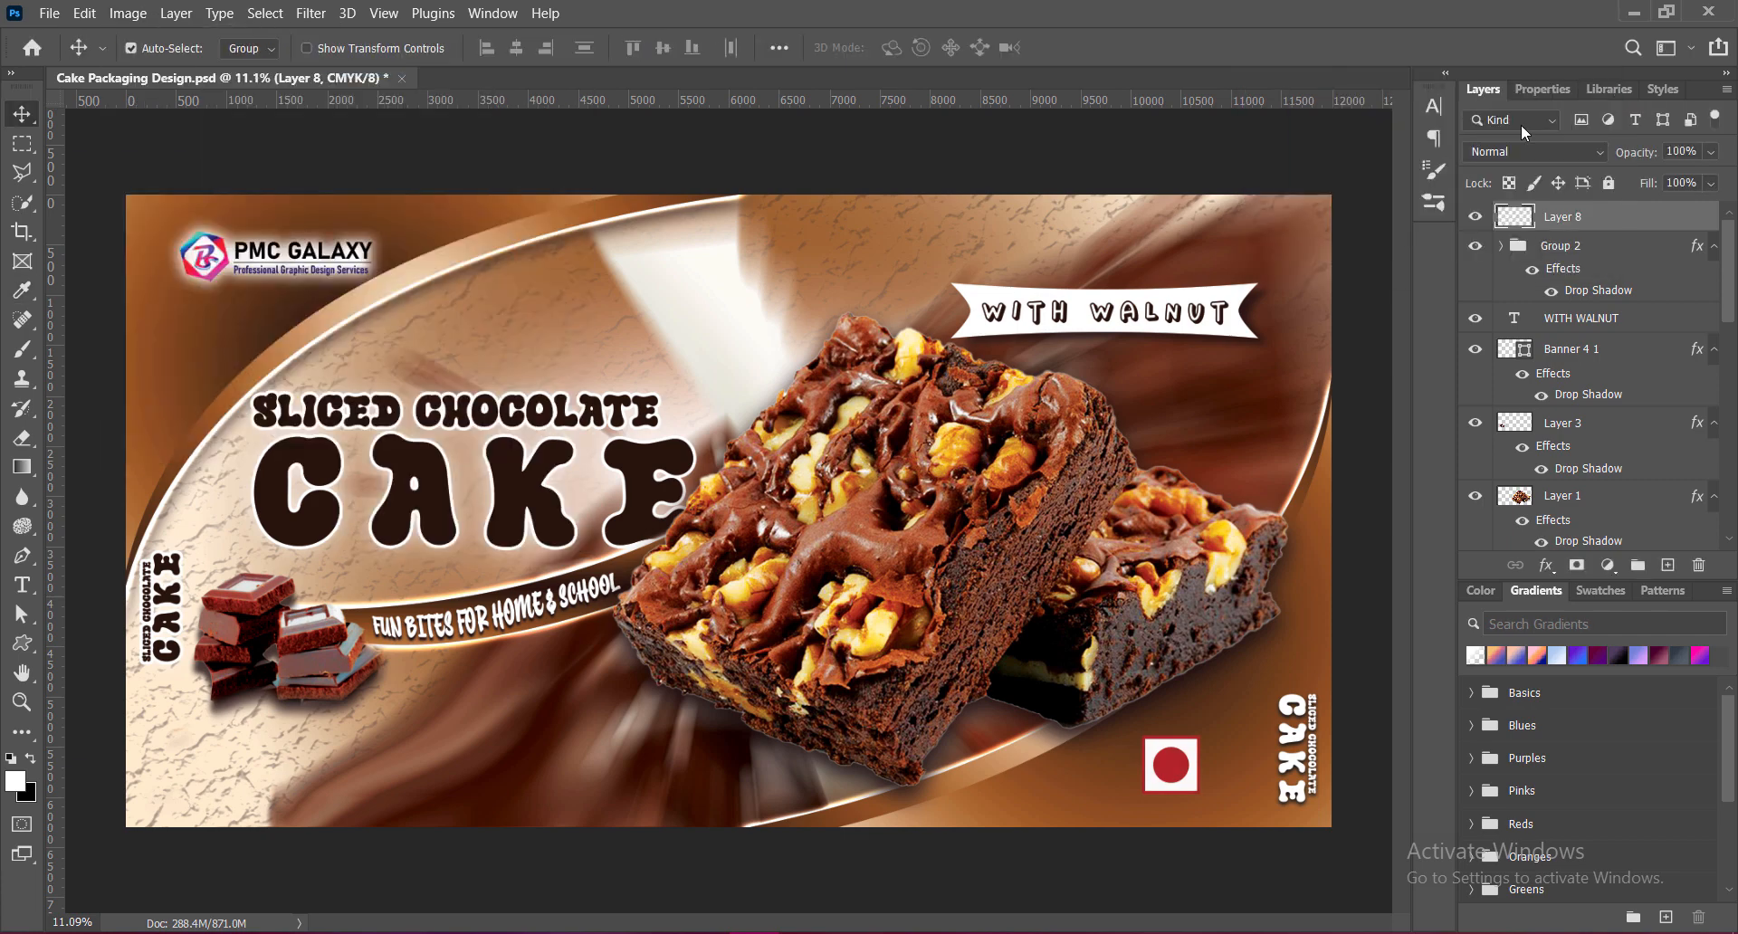
Move the red-dot food symbol up about 74 px and save the document.
drag(1171, 765, 1171, 758)
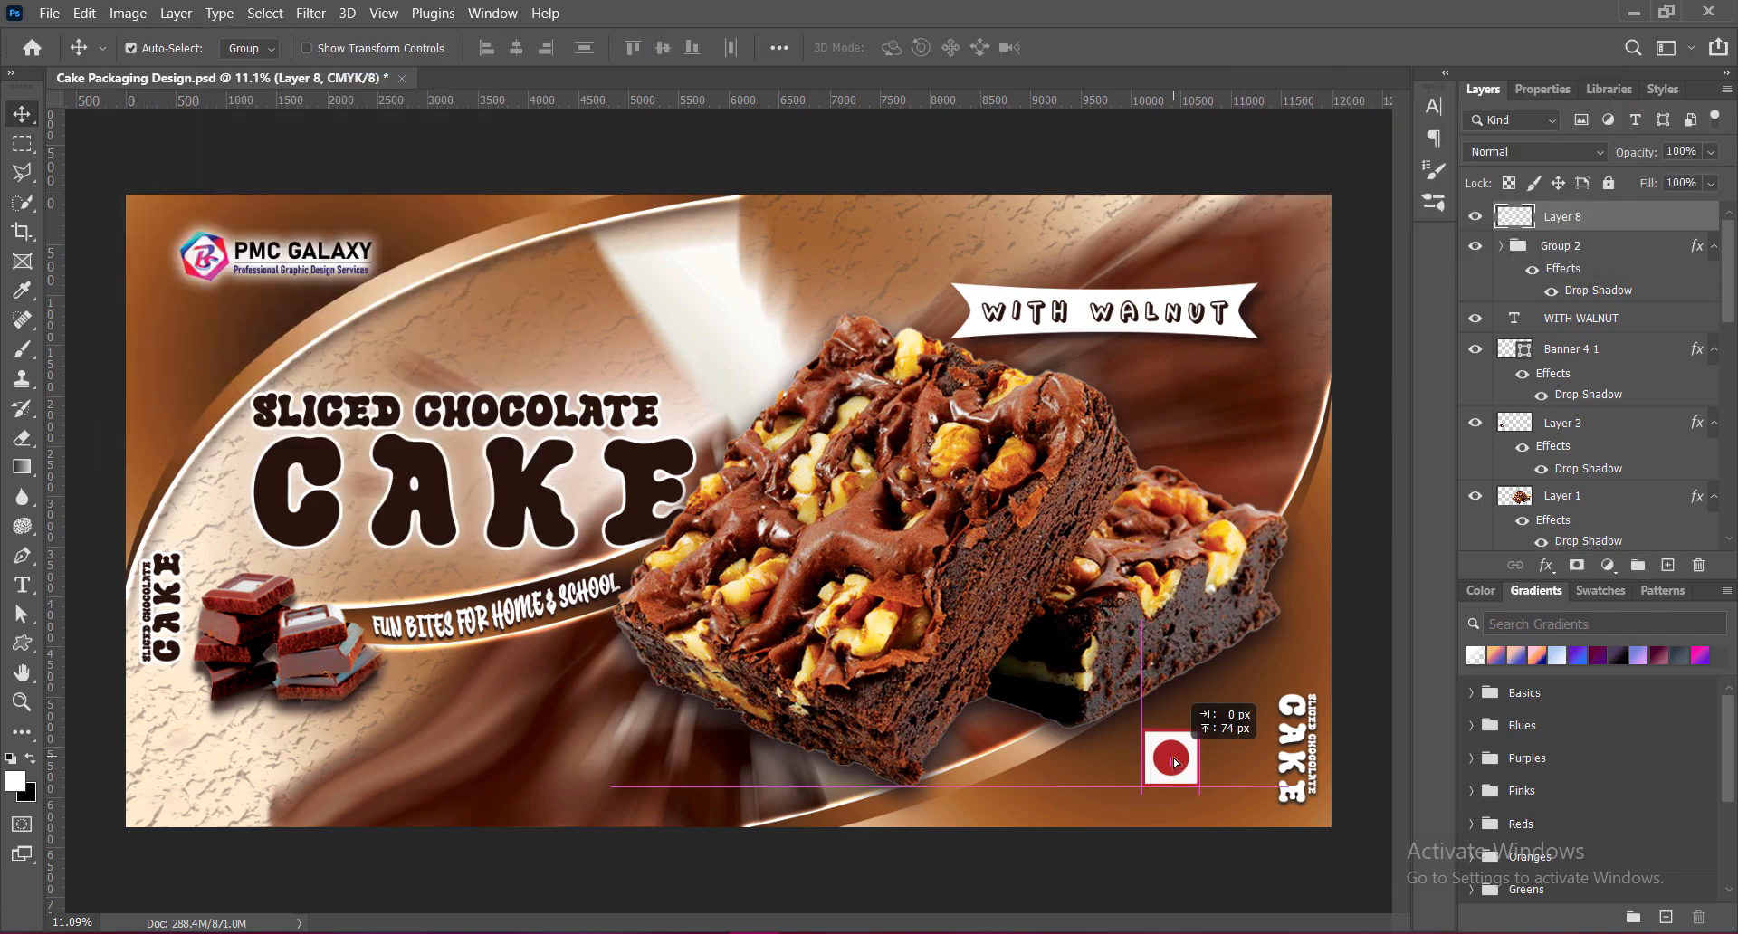
click(1344, 882)
key(ctrl+s)
Enlarge the main SLICED CHOCOLATE CAKE title slightly toward its upper-right corner.
key(ctrl+t)
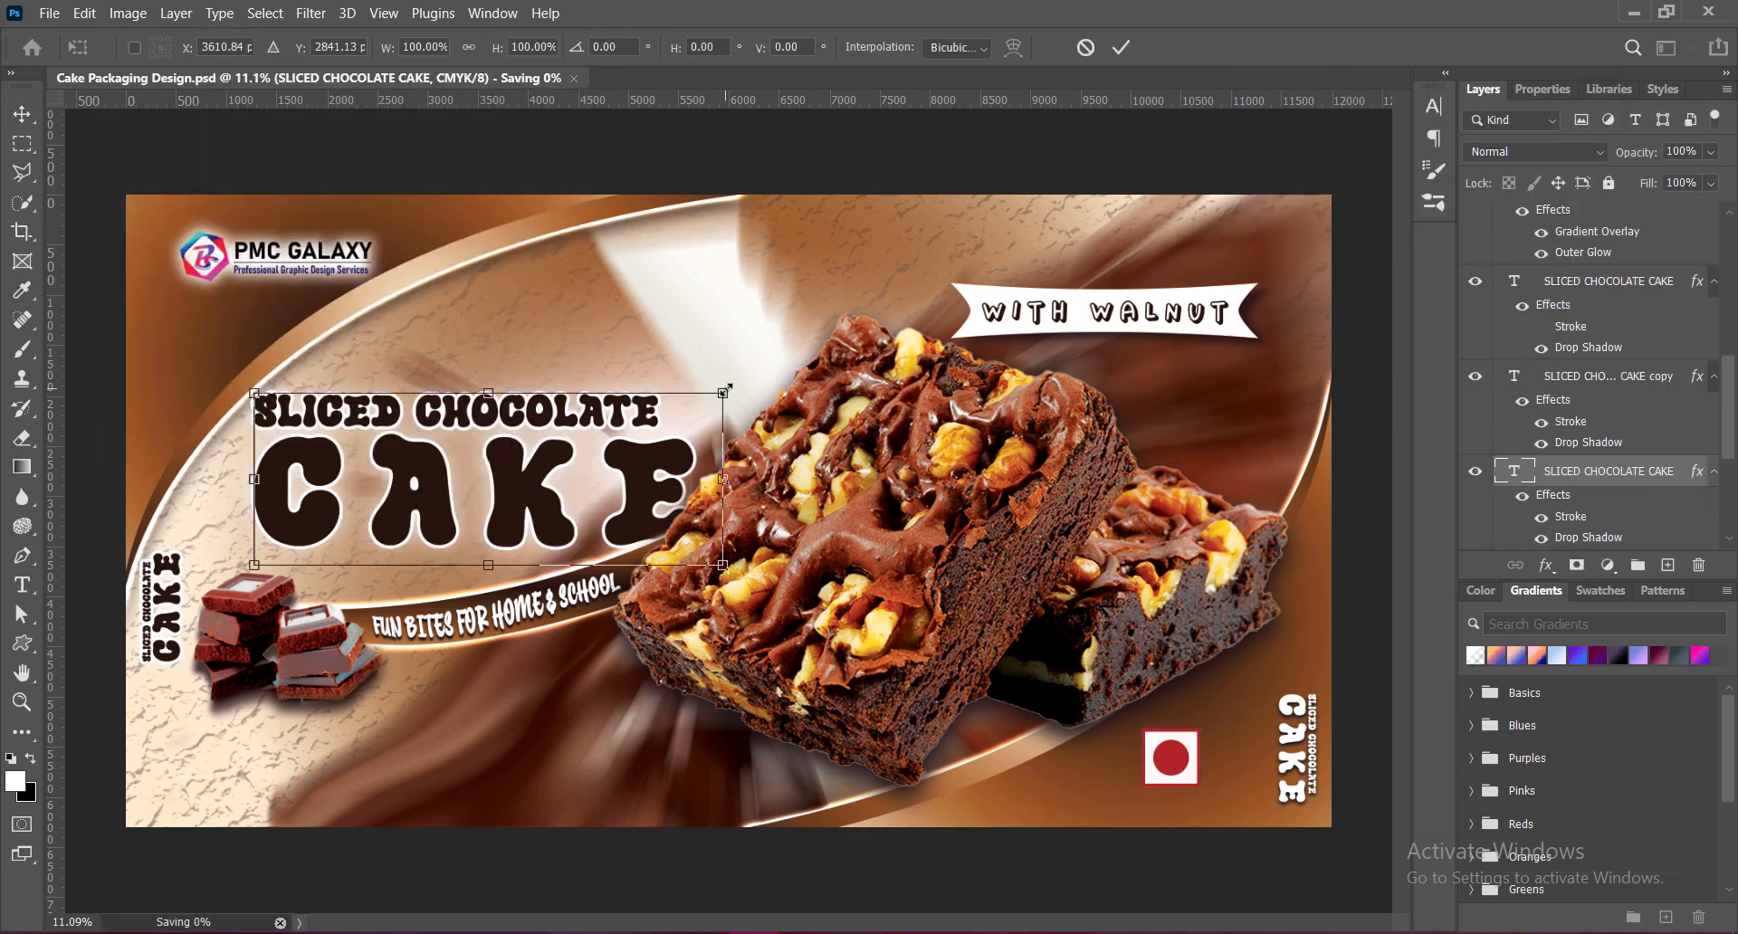
drag(725, 391, 745, 384)
key(Return)
key(shift+Right)
key(shift+Right)
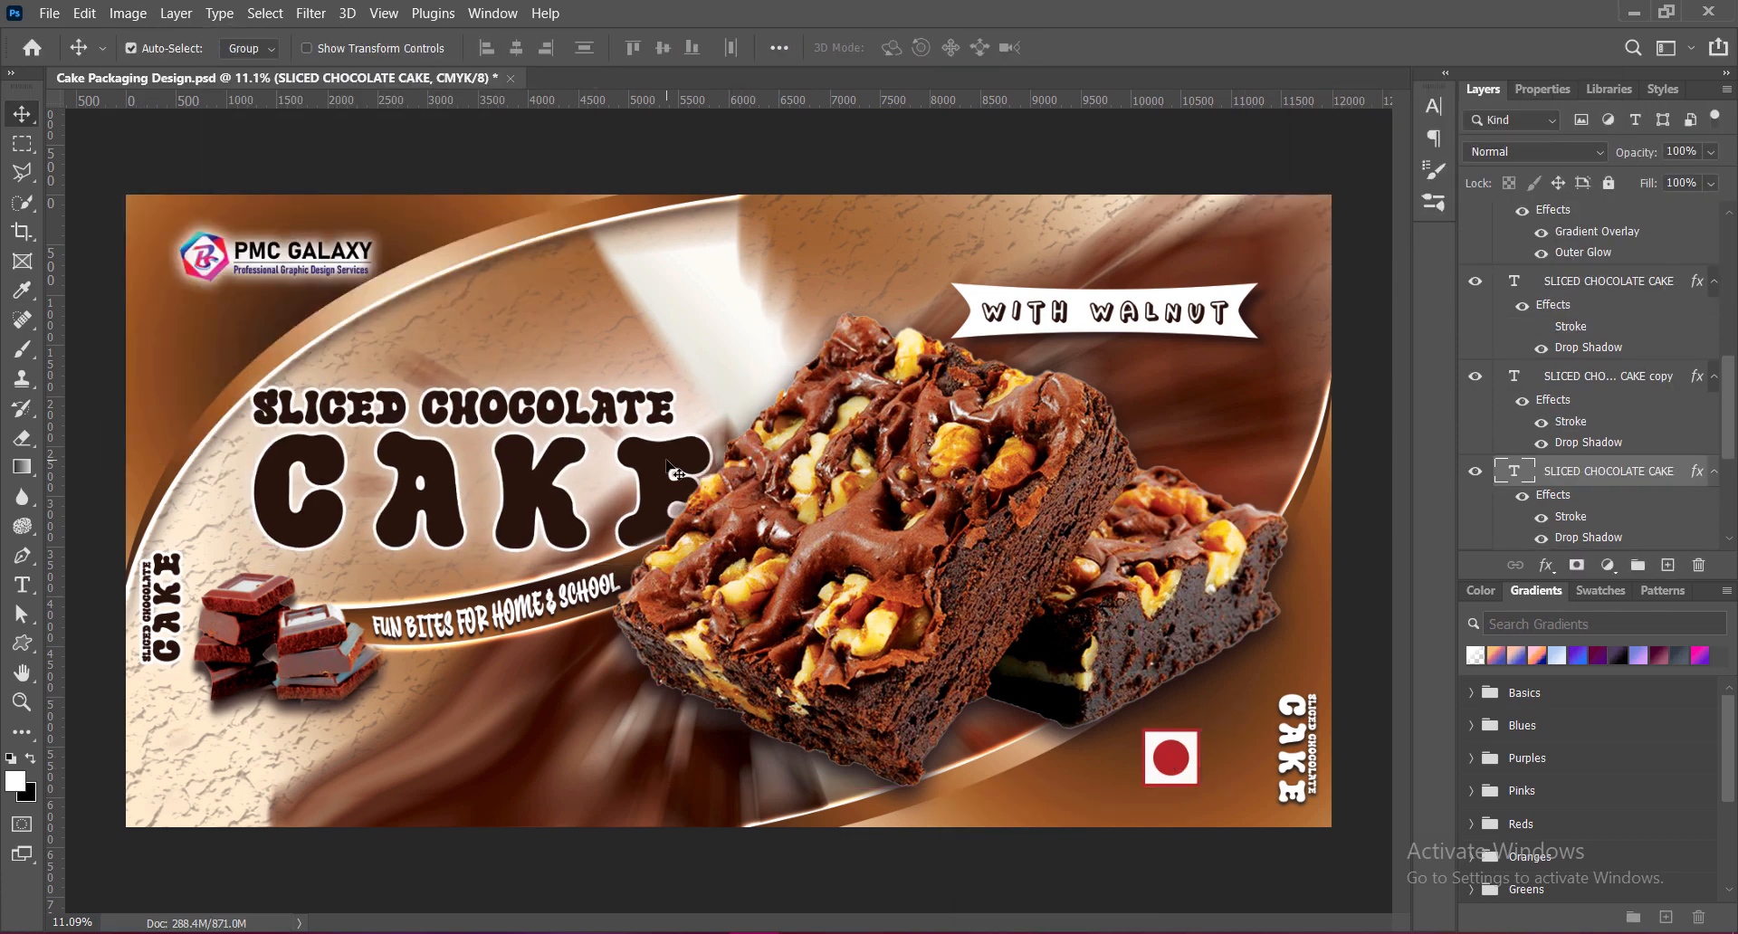
Shrink the main title slightly from its upper-left corner, shift it a little upward, and save the document.
key(ctrl+t)
drag(252, 385, 261, 390)
key(Return)
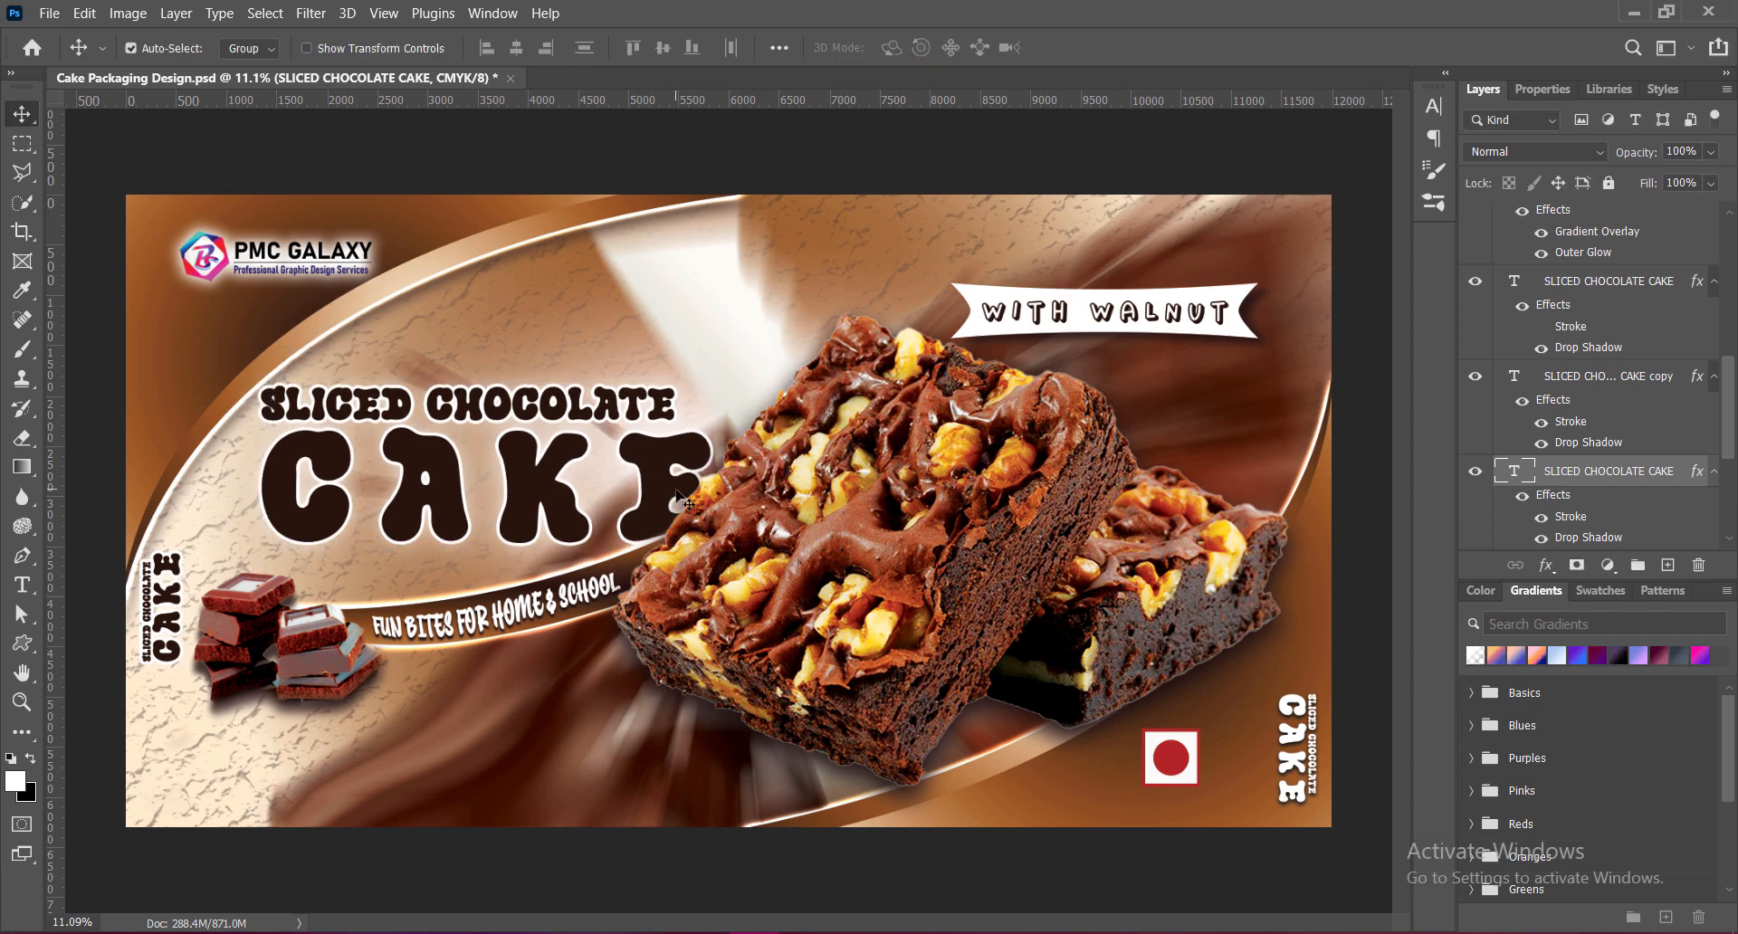
key(ctrl+s)
key(ctrl+minus)
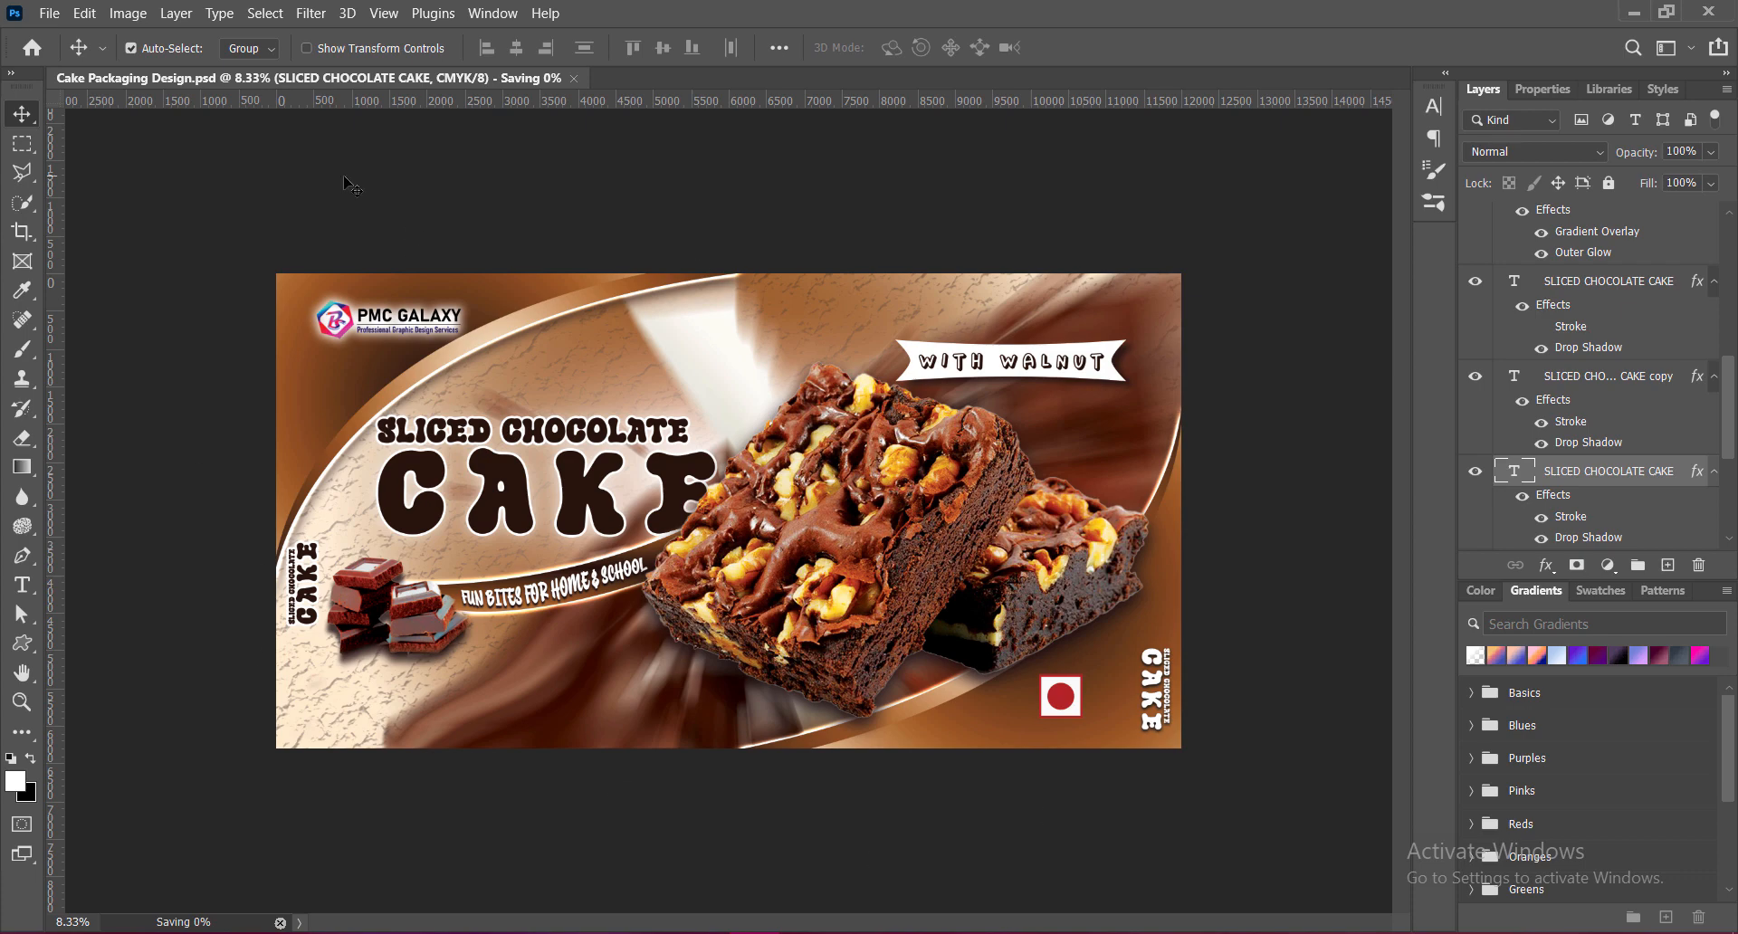
key(ctrl+plus)
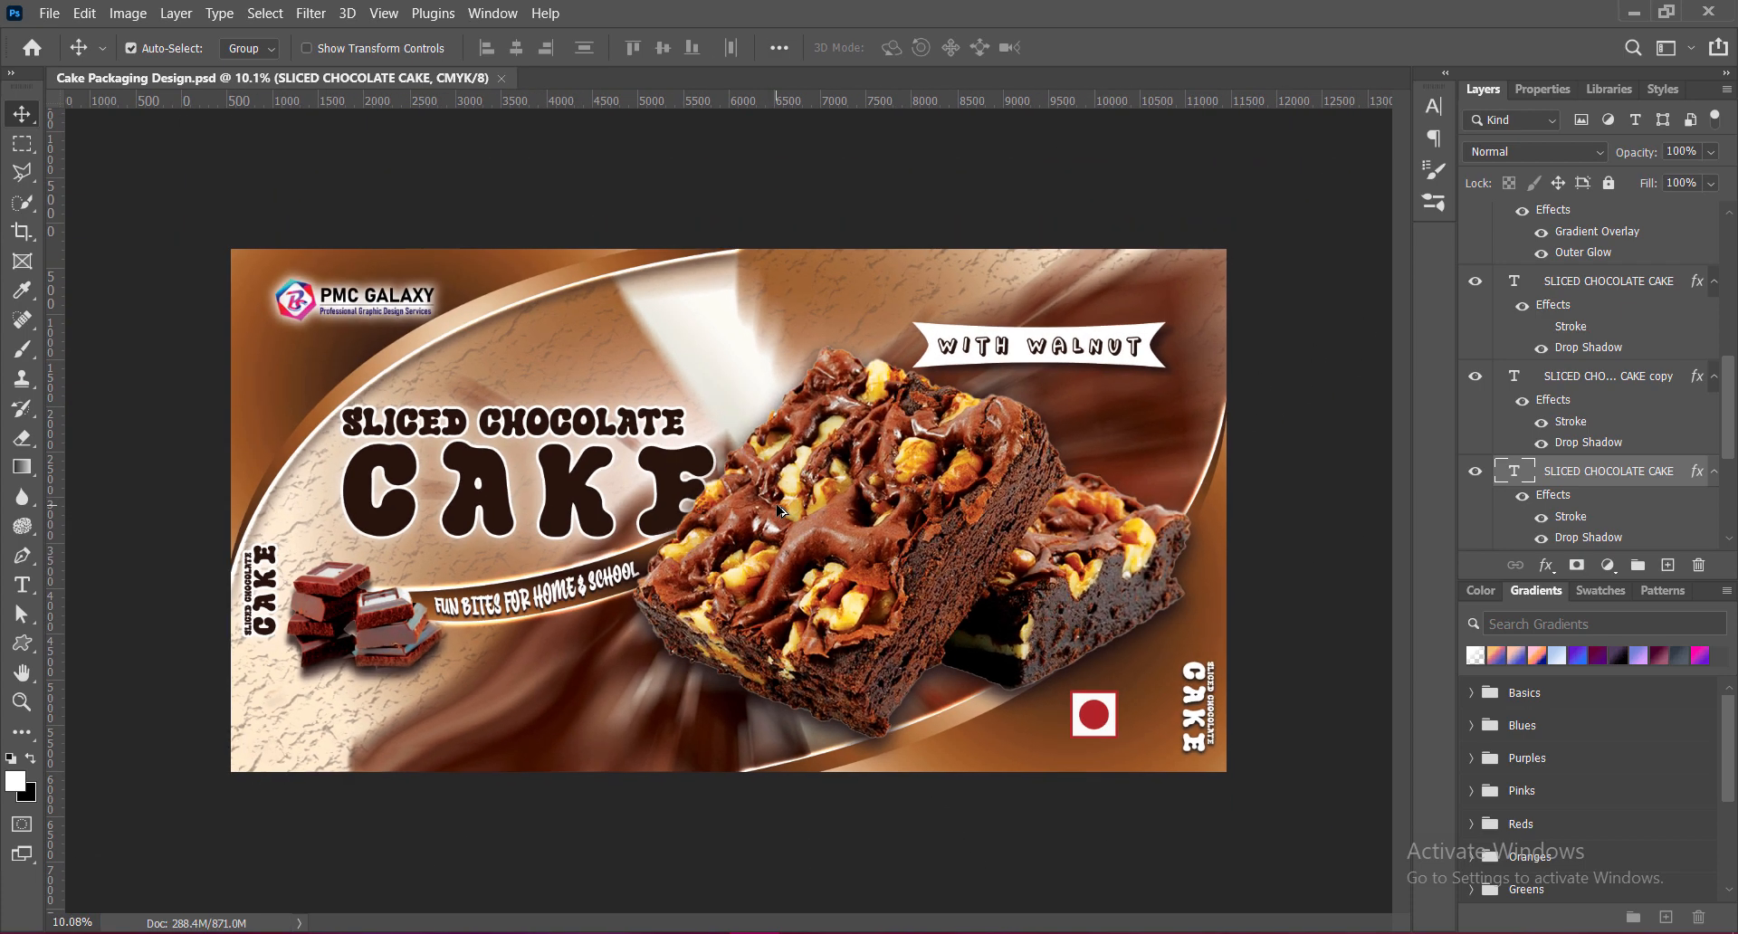
key(ctrl+minus)
scroll(498, 463, up, 3)
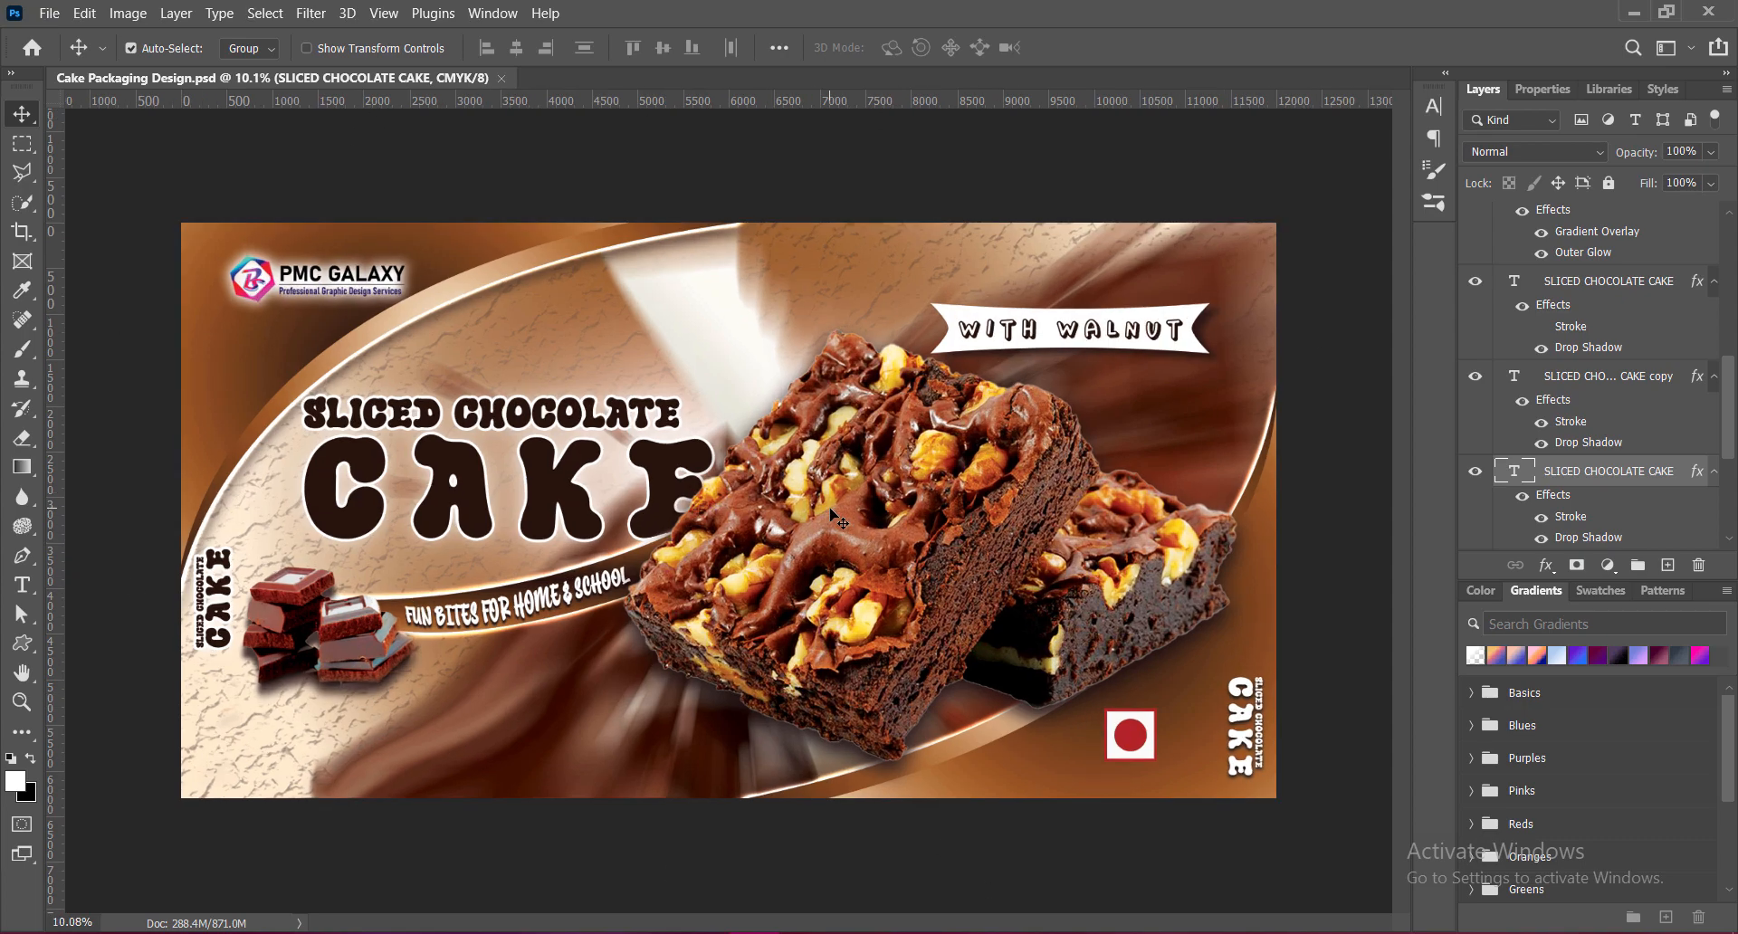
scroll(831, 509, down, 2)
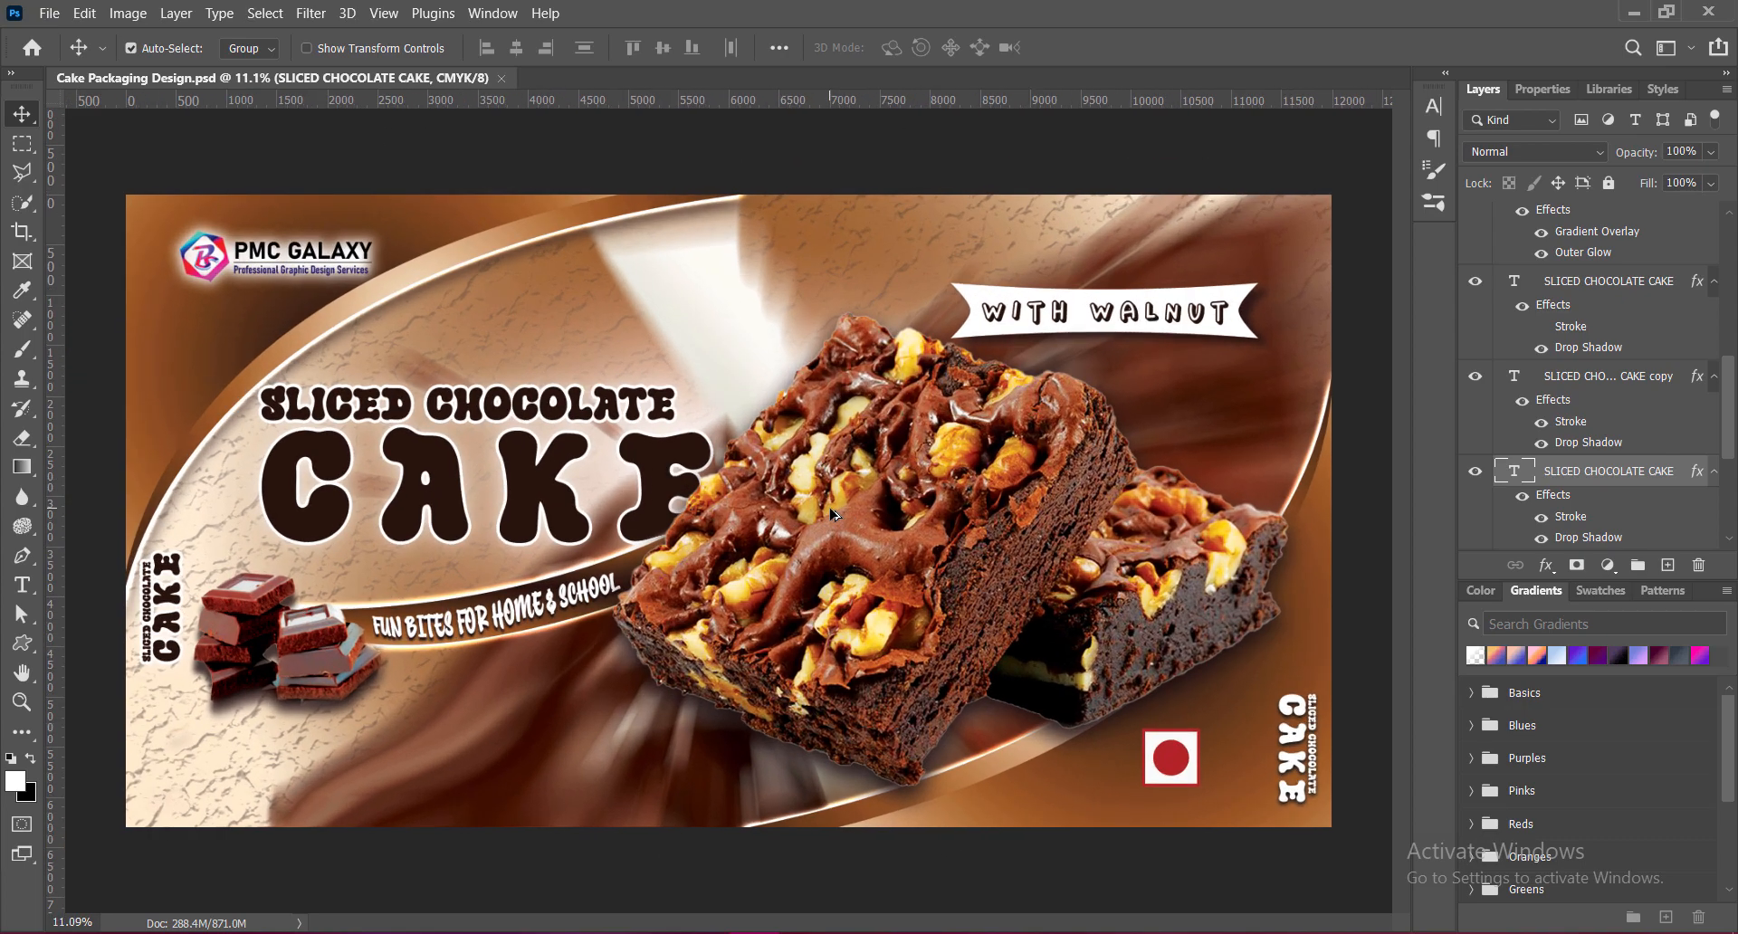